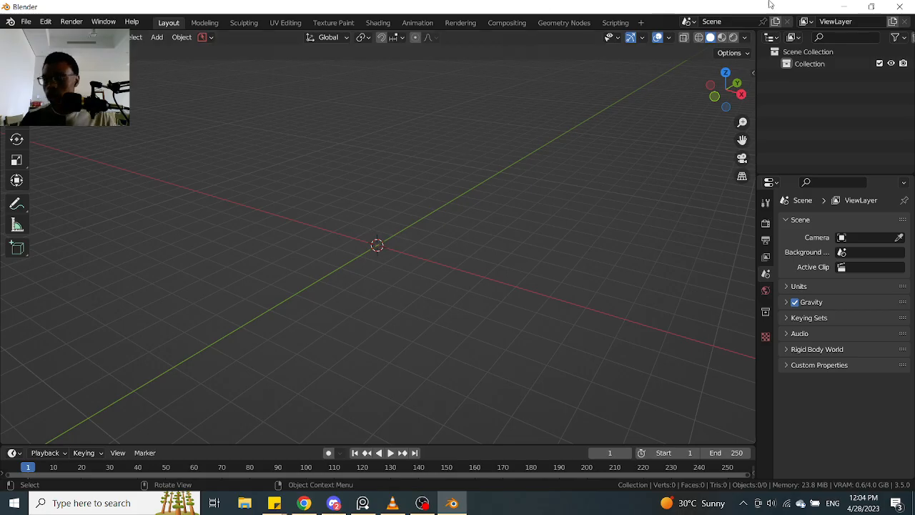
middle_drag(531, 318, 390, 312)
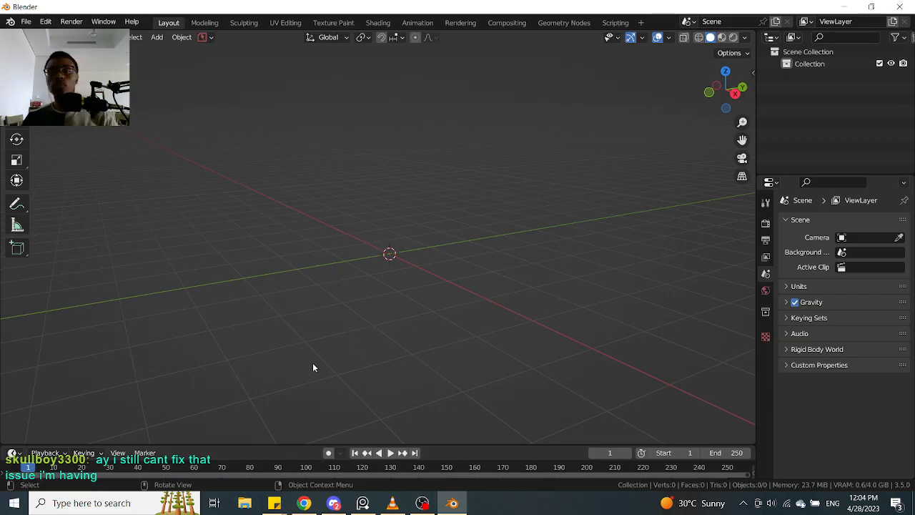
click(25, 22)
mouse_move(72, 58)
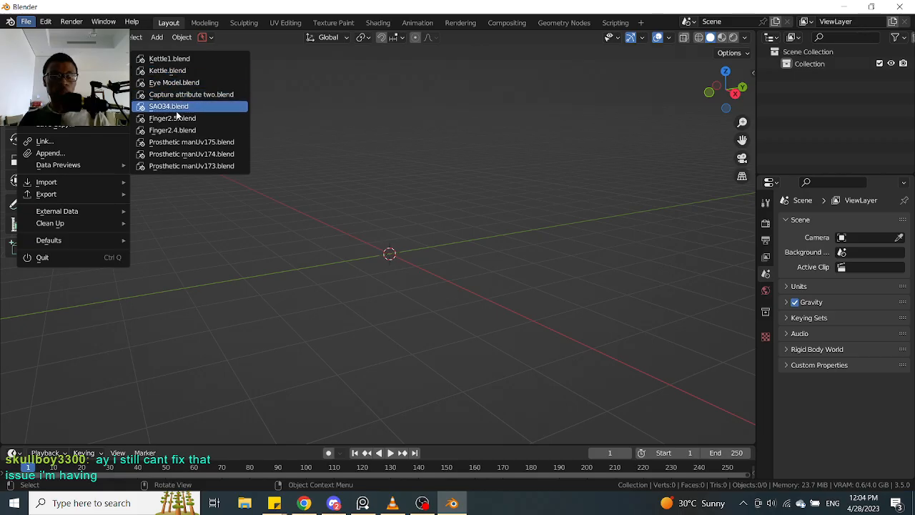
click(195, 118)
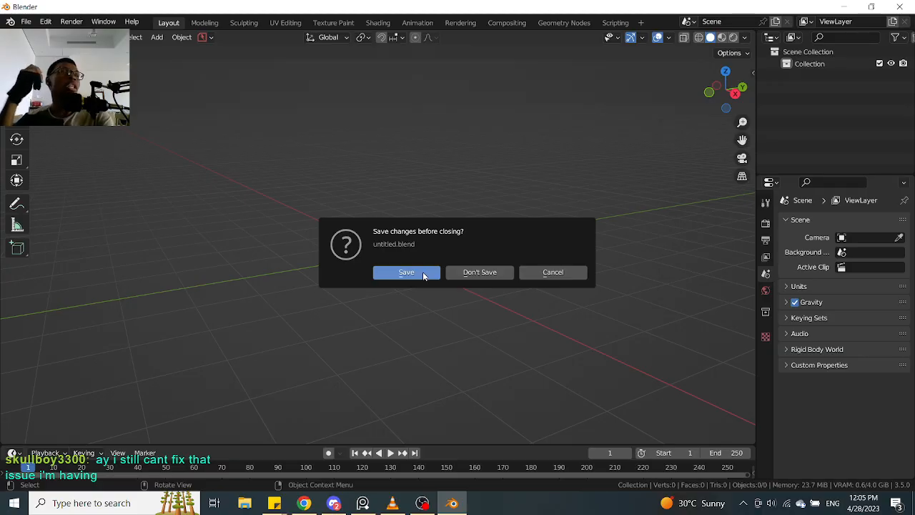
click(422, 271)
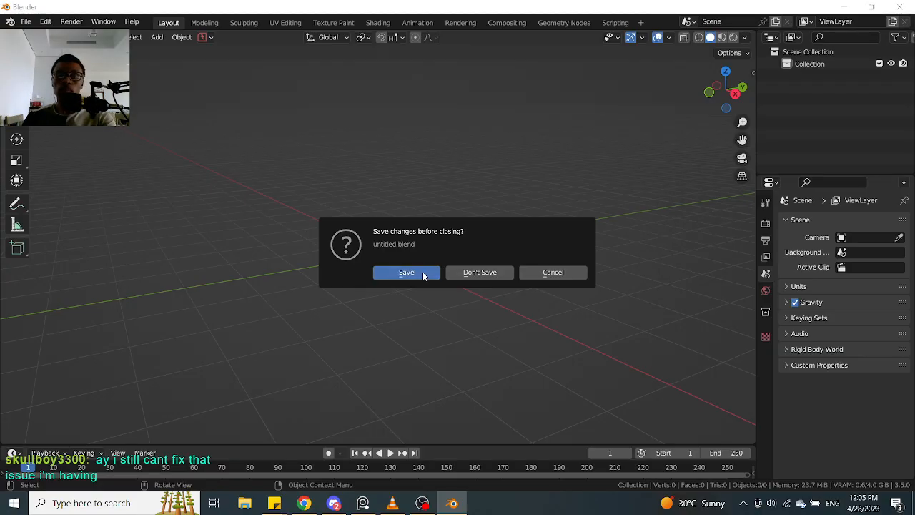
click(741, 82)
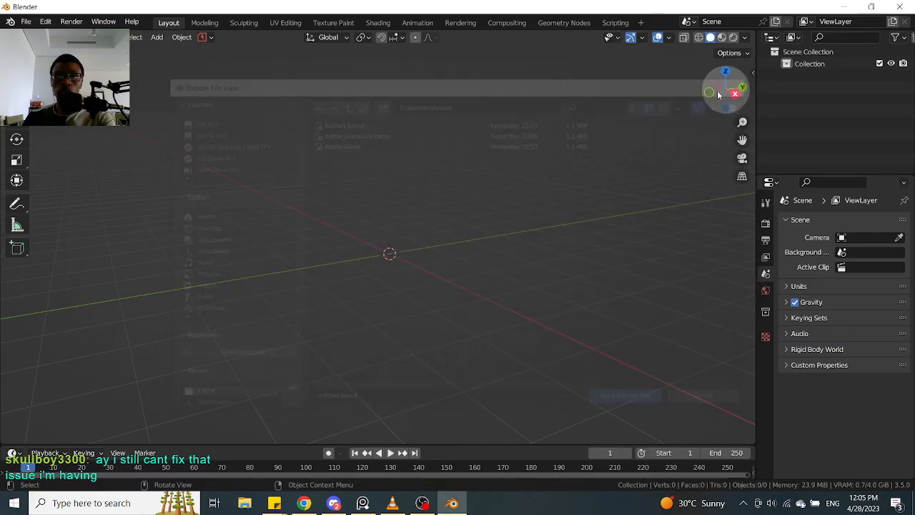
click(26, 21)
mouse_move(100, 58)
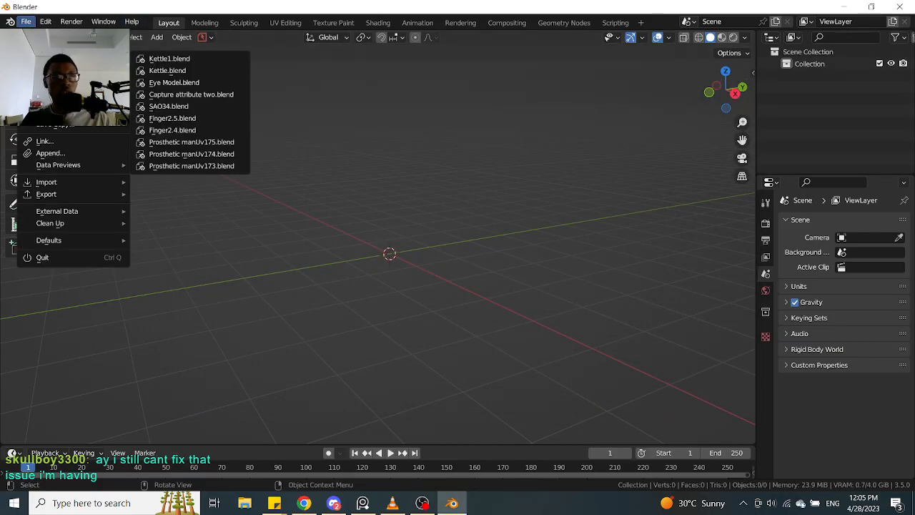
click(173, 143)
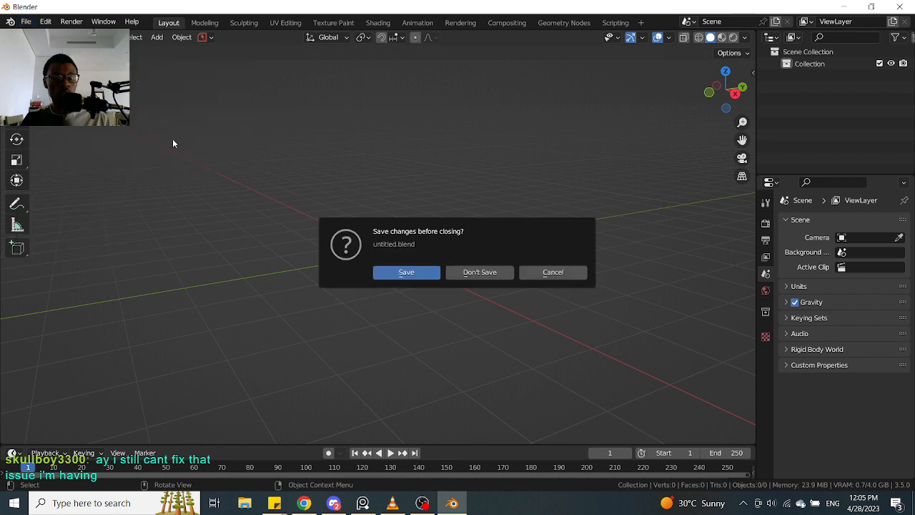
click(548, 271)
Open the recent file Finger2.5.blend without saving the untitled scene
click(28, 22)
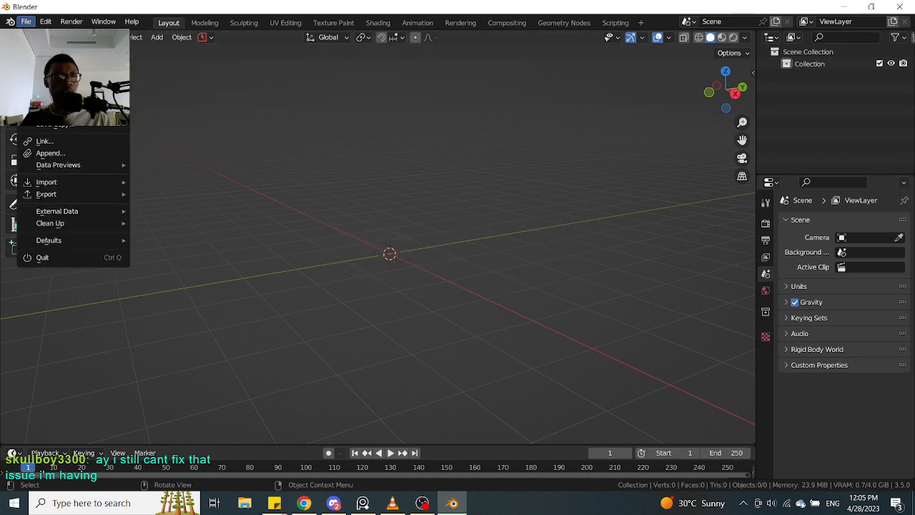
mouse_move(100, 58)
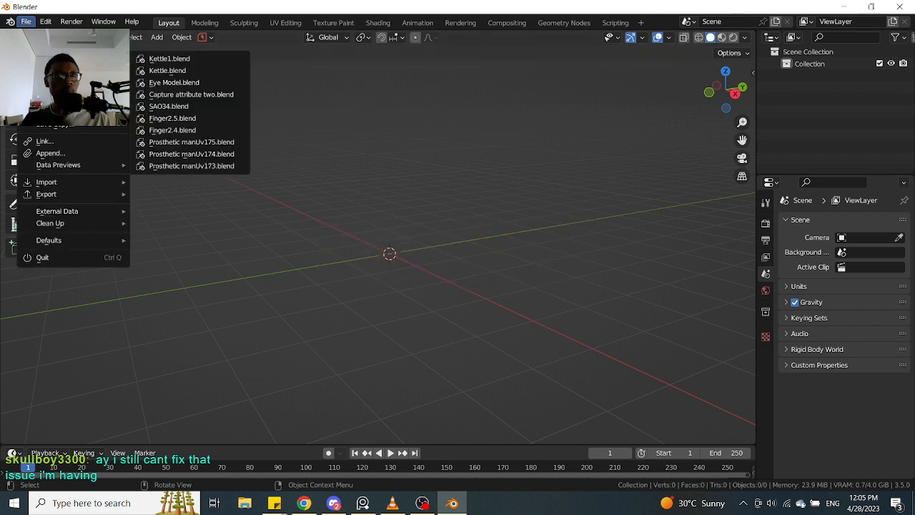
click(187, 123)
click(457, 274)
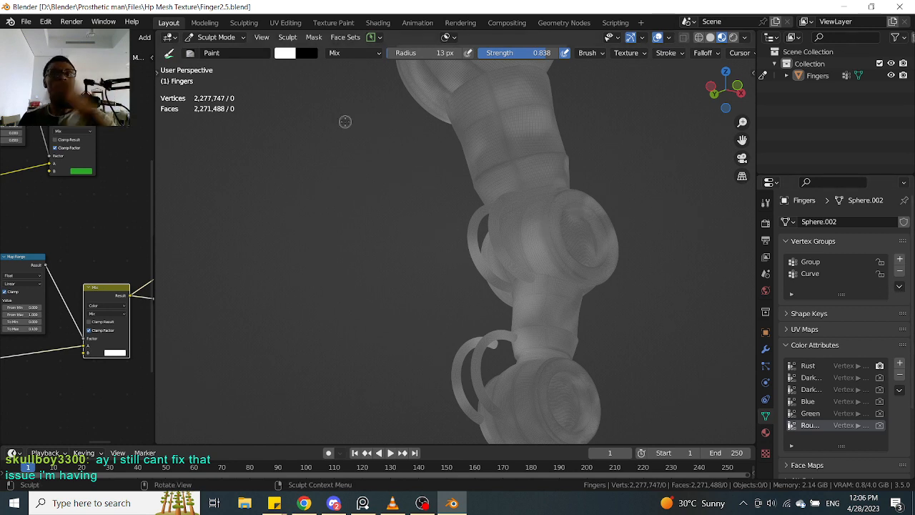
mouse_move(404, 165)
middle_down()
mouse_move(420, 186)
mouse_move(402, 192)
mouse_move(419, 192)
mouse_move(371, 190)
mouse_move(532, 163)
middle_up()
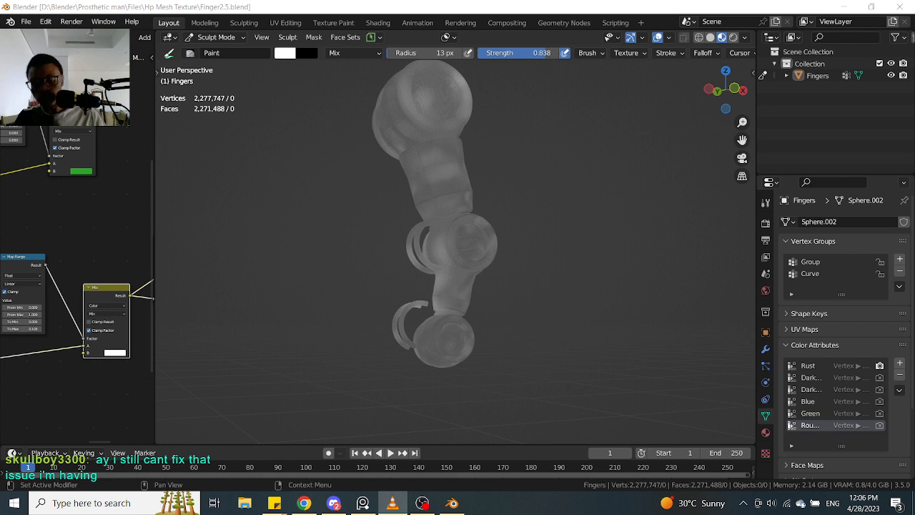
key(XF86AudioLowerVolume)
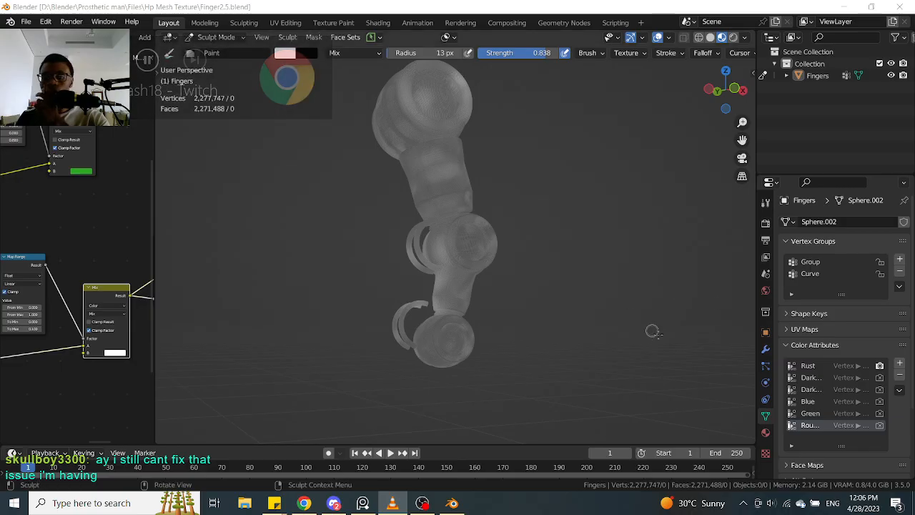
middle_drag(567, 274, 598, 274)
middle_drag(521, 205, 572, 243)
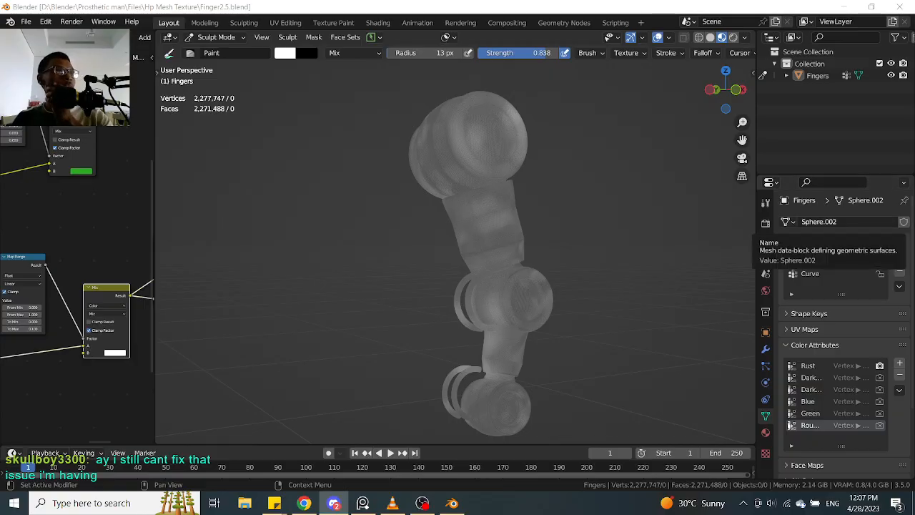
Bring up Discord, open the compositor screenshot shared in ask-for-help in the browser, and minimize Discord
drag(914, 153, 464, 87)
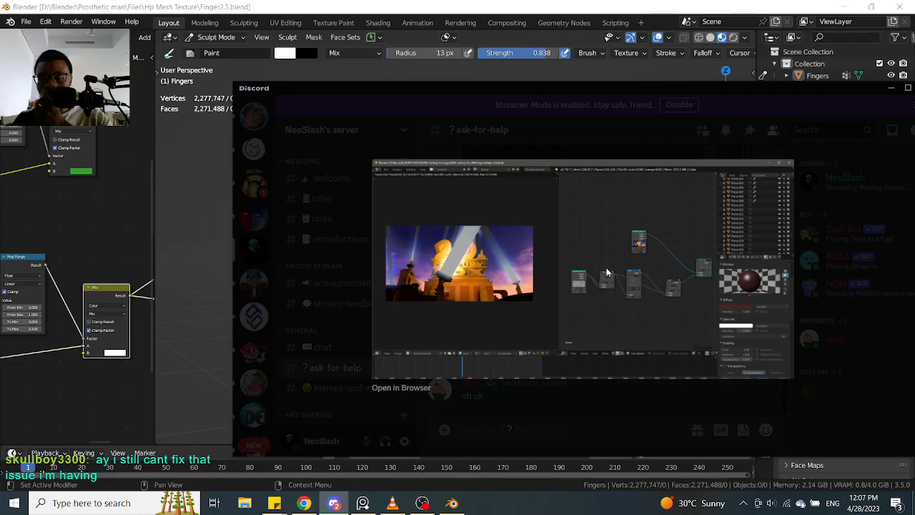
drag(531, 88, 439, 74)
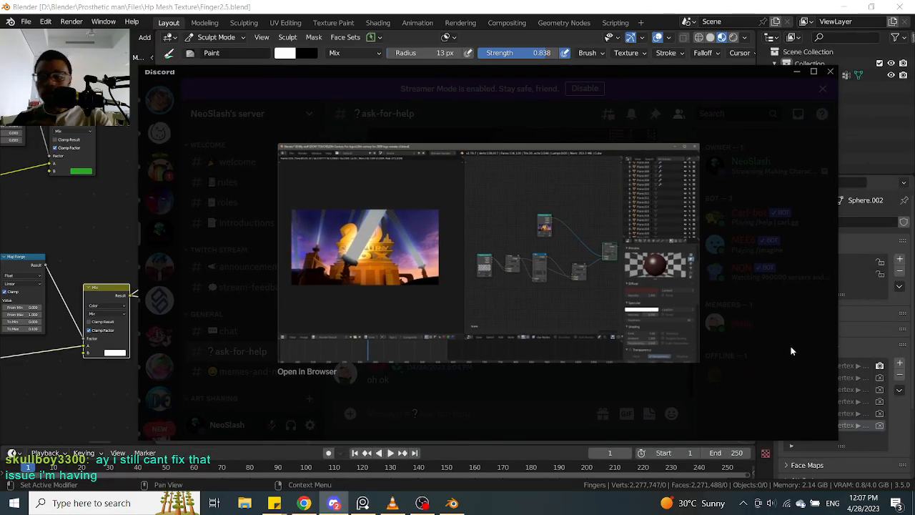
key(XF86AudioLowerVolume)
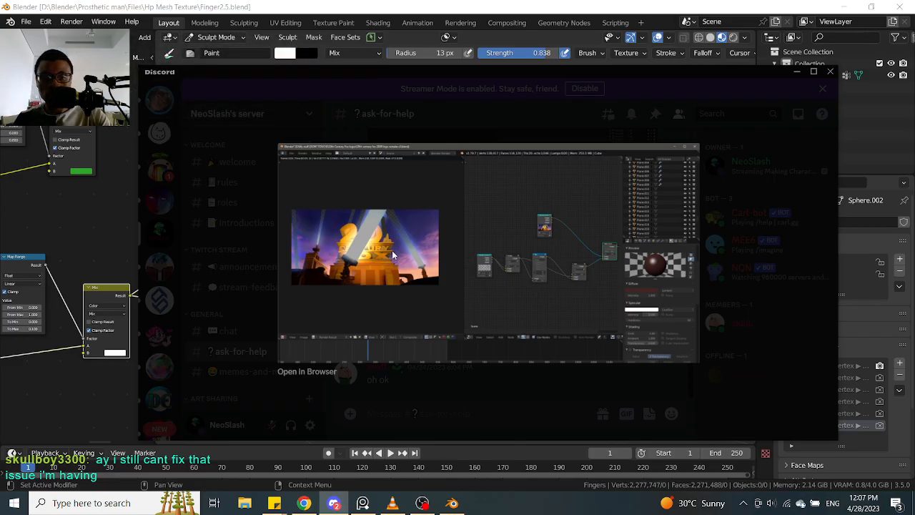
click(308, 372)
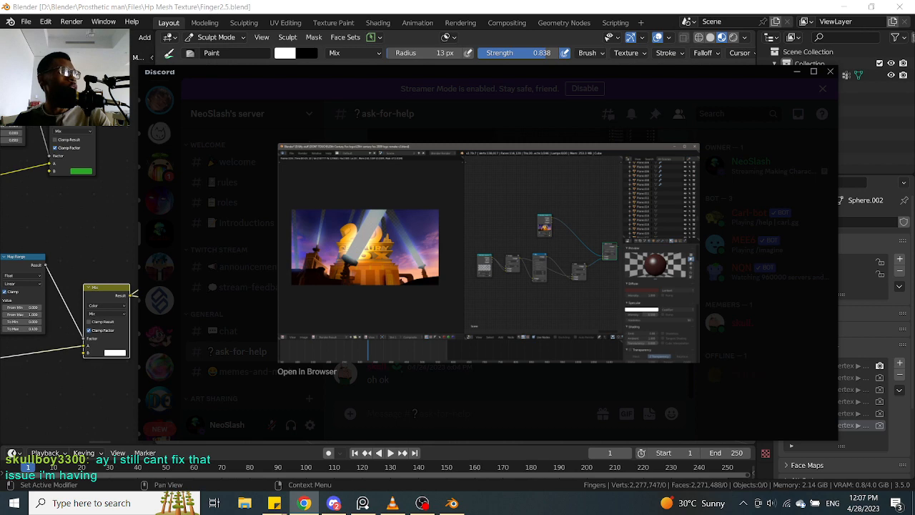
click(797, 74)
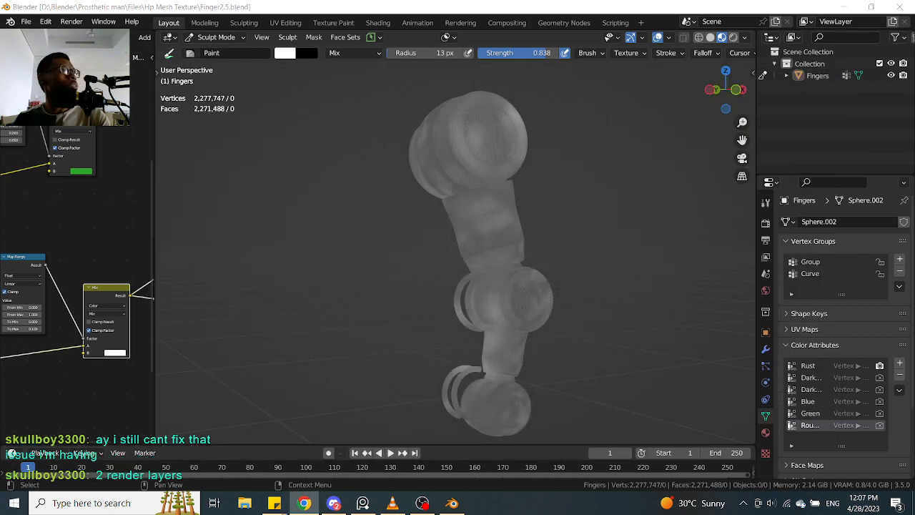
Examine the compositor node setup in the browser screenshot, from the two Render Layers nodes through Dodge, Blur and Add to Alpha Over
drag(914, 116, 619, 58)
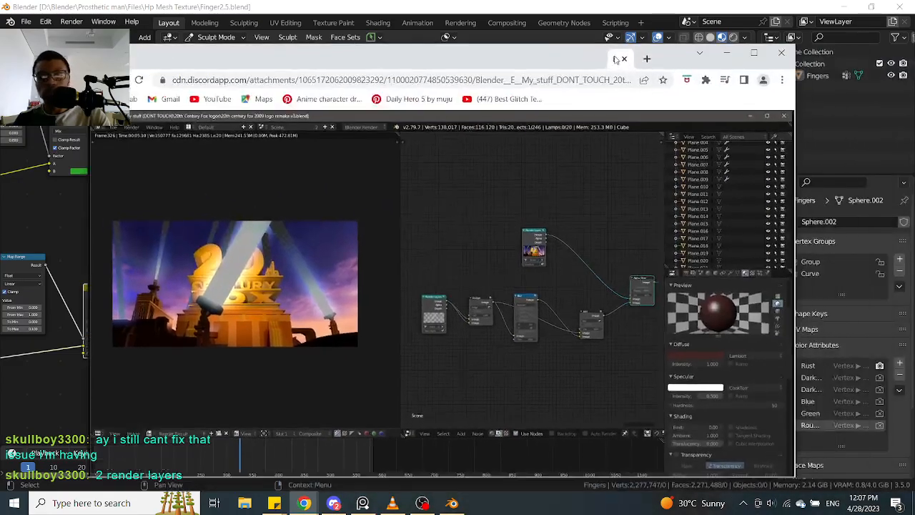
click(382, 296)
scroll(492, 299, up, 2)
scroll(429, 315, down, 3)
scroll(392, 301, up, 1)
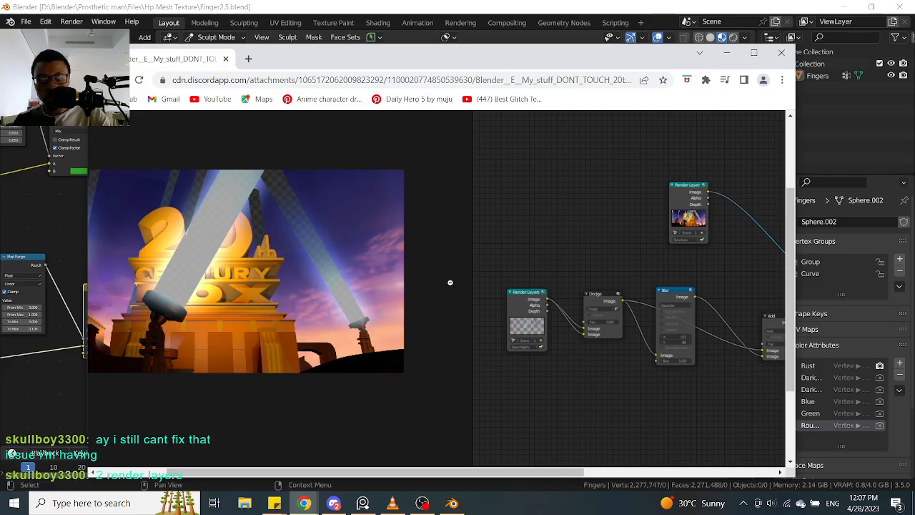
drag(492, 63, 449, 34)
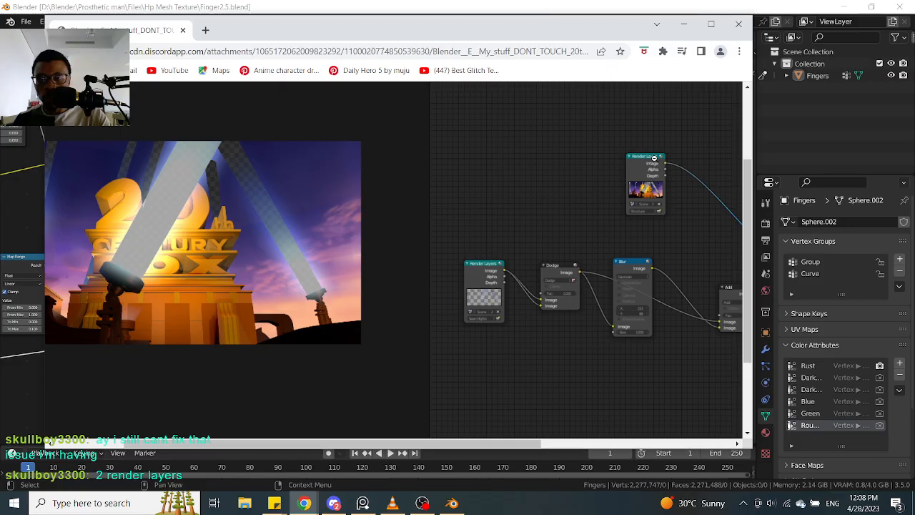
drag(547, 31, 506, 27)
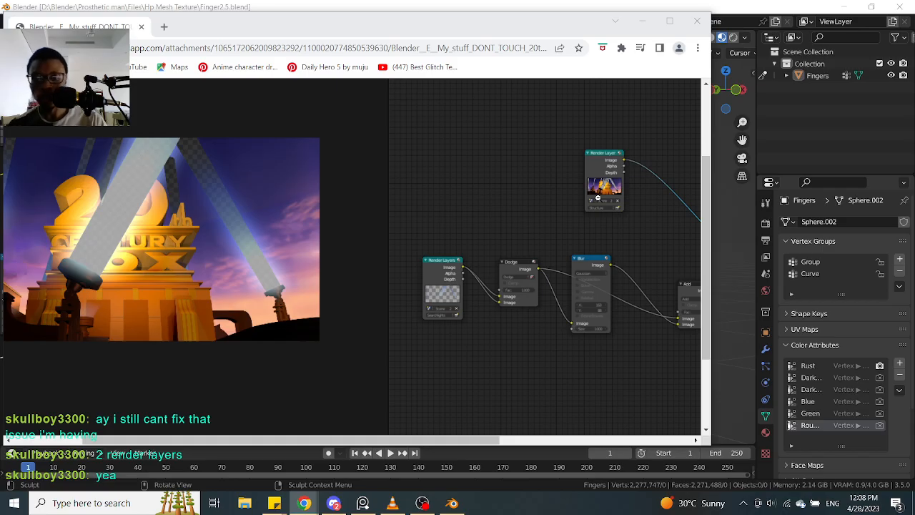
drag(442, 442, 502, 441)
click(386, 300)
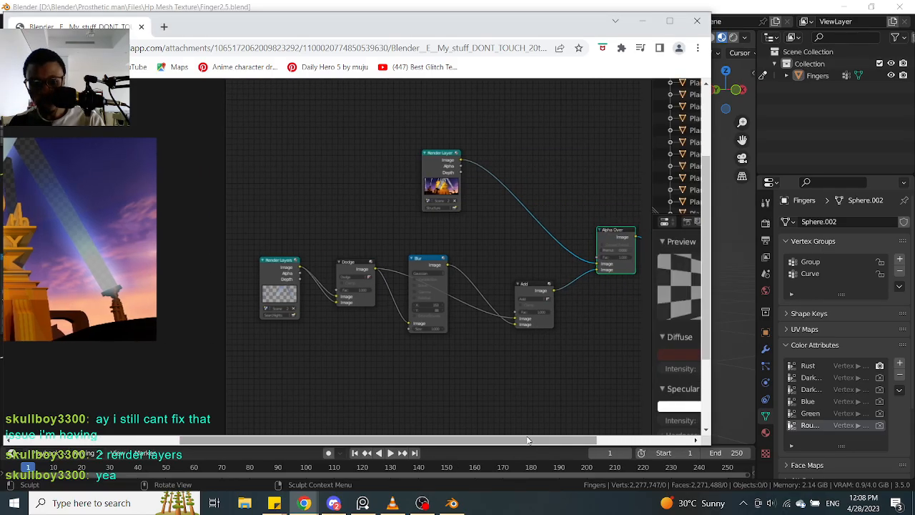
click(395, 284)
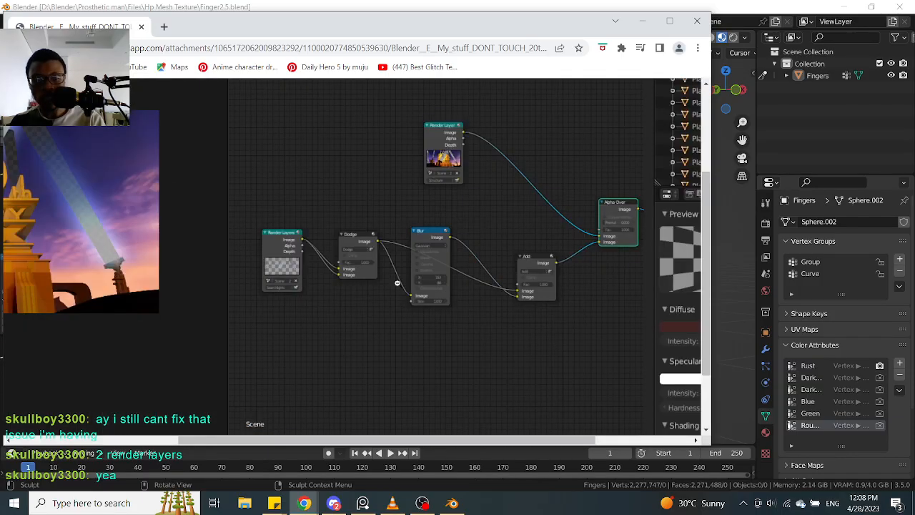
scroll(360, 260, up, 2)
scroll(372, 311, down, 1)
scroll(373, 310, down, 2)
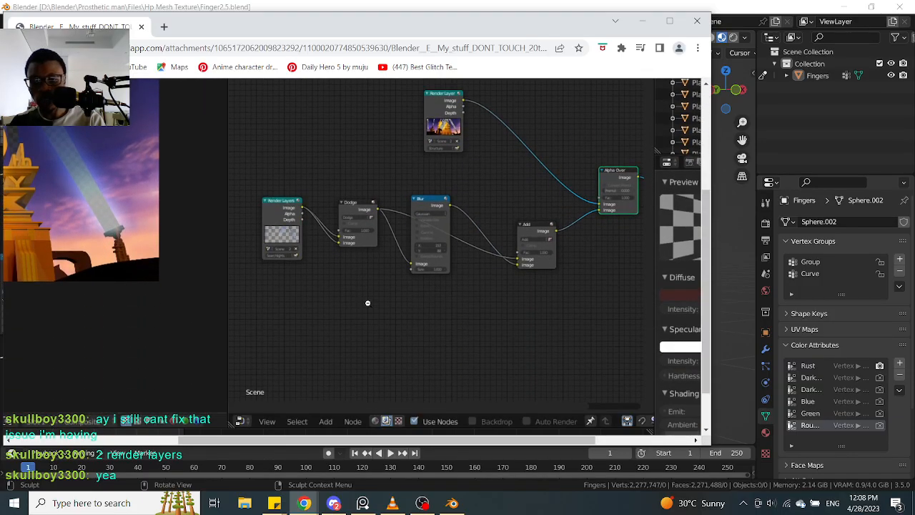
scroll(362, 273, up, 1)
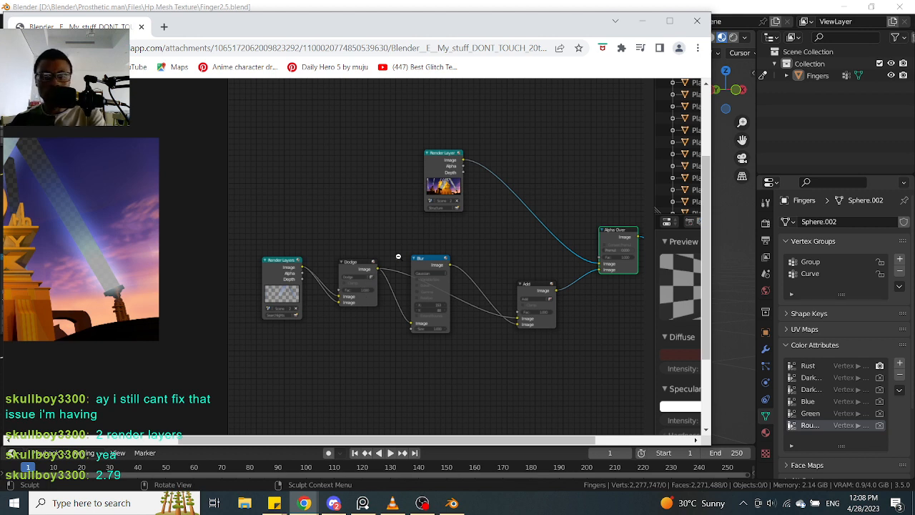
click(642, 21)
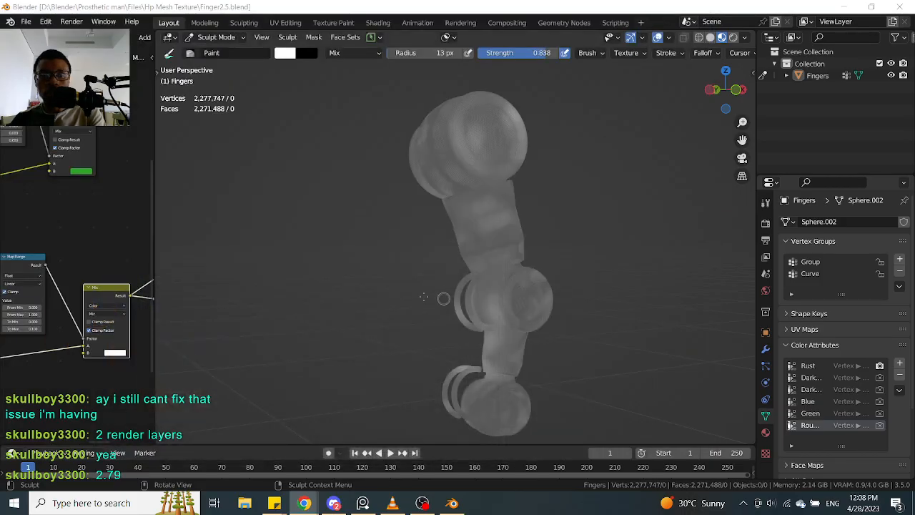
Create a new Blender file from the General template
click(25, 21)
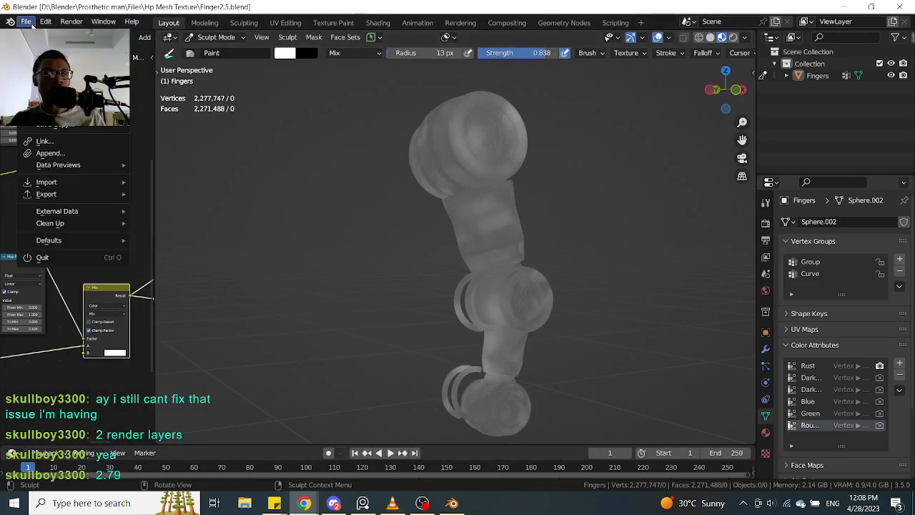
click(39, 22)
click(26, 21)
mouse_move(107, 34)
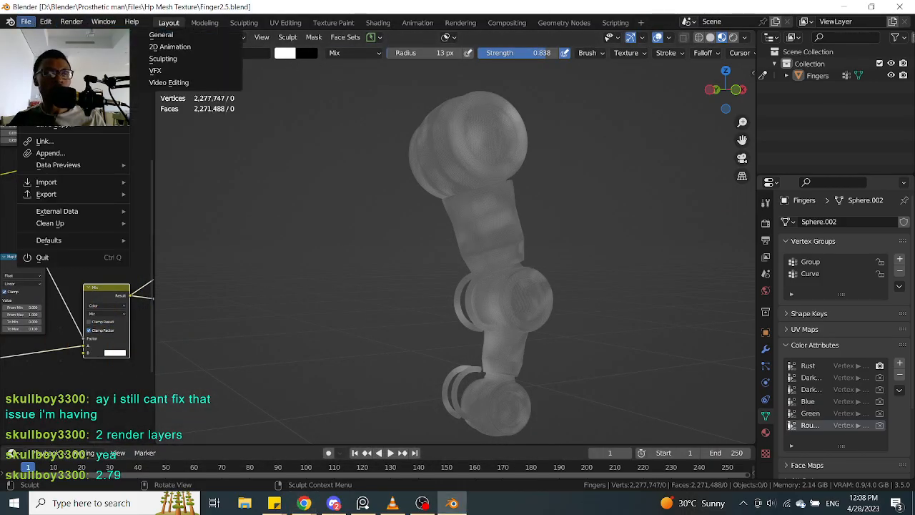
click(162, 35)
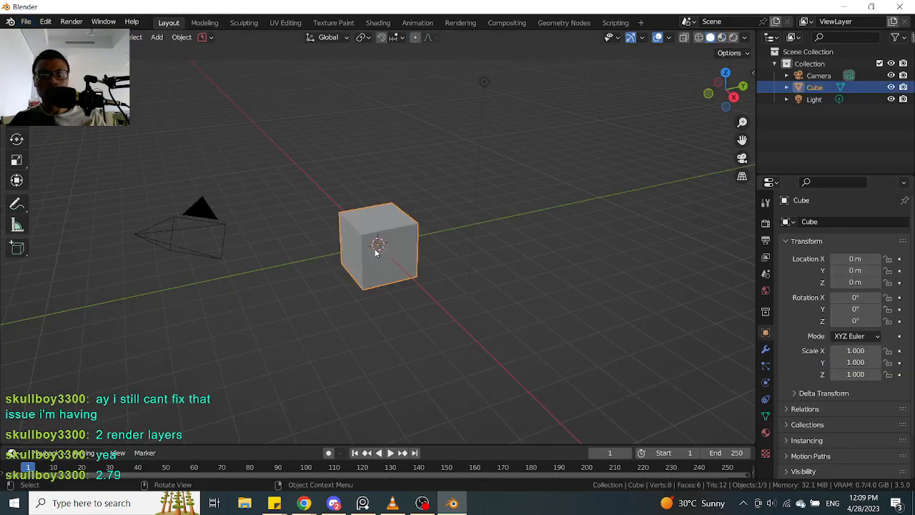
Enable nodes in the Compositing workspace and add a Mix node below and to the left of the Render Layers node
click(503, 24)
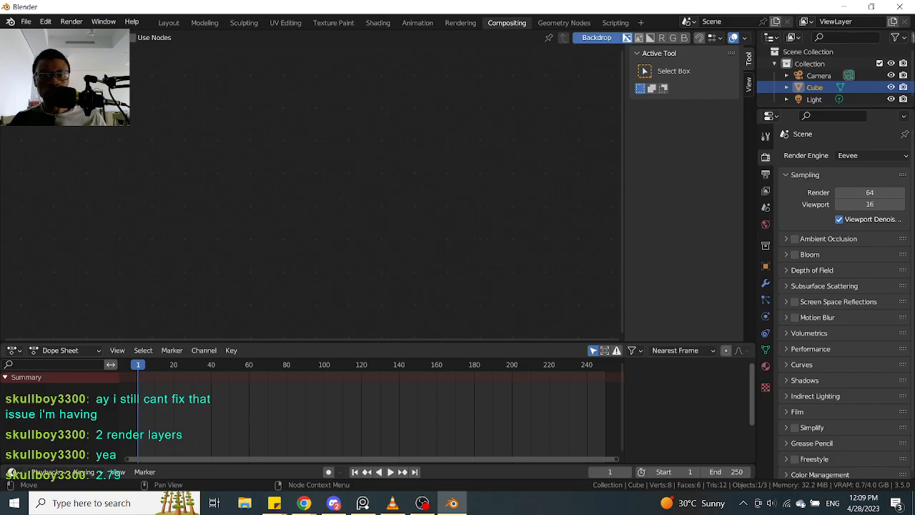
click(136, 38)
key(shift+a)
click(194, 158)
text(mi)
key(Return)
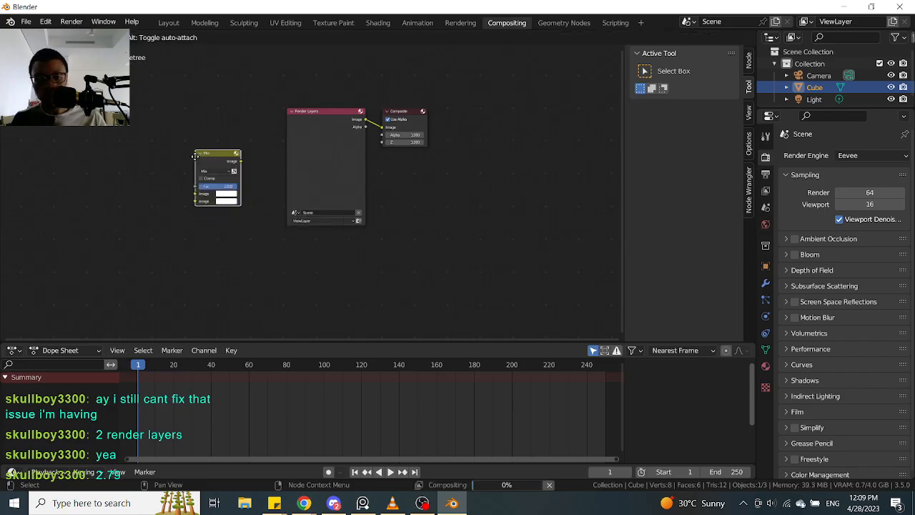
click(221, 251)
Set the Mix node's blending mode to Color Dodge
scroll(272, 282, up, 1)
scroll(272, 282, up, 1)
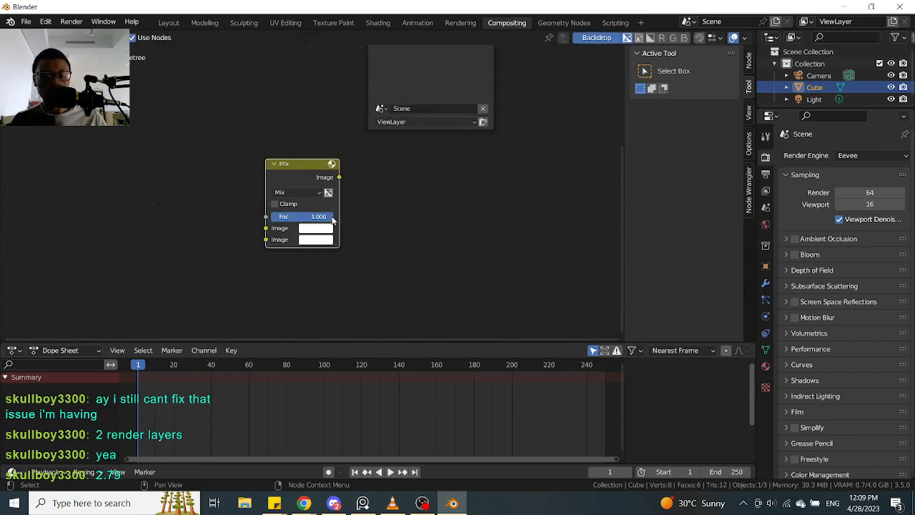
click(317, 192)
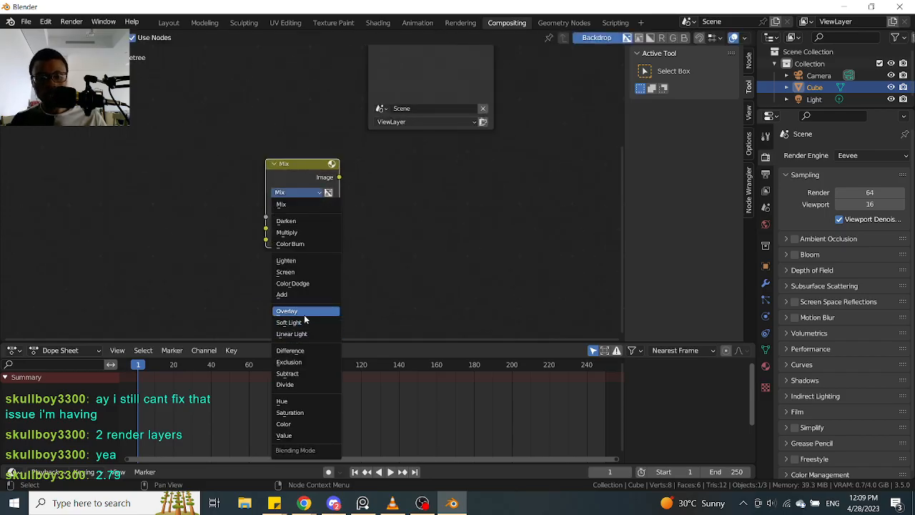
click(308, 283)
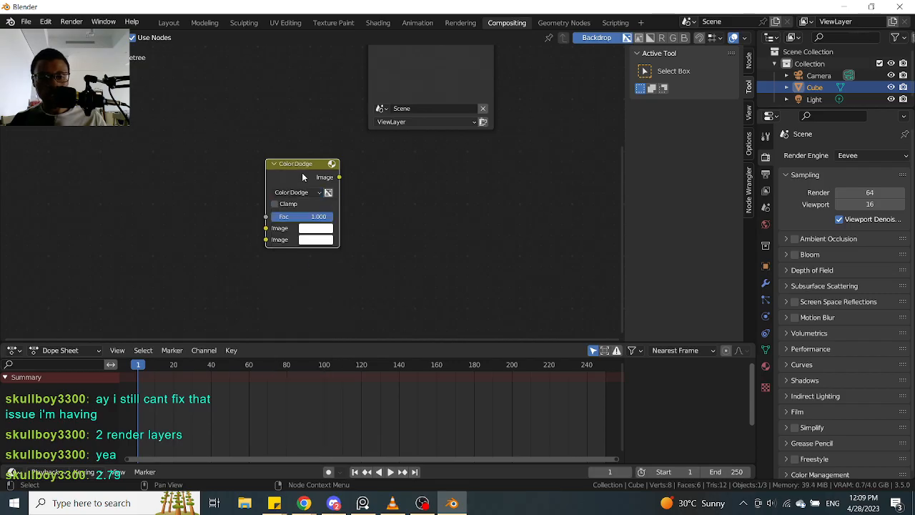
Shift the Color Dodge node slightly left and turn on its option to include alpha in the operation
drag(302, 177, 276, 174)
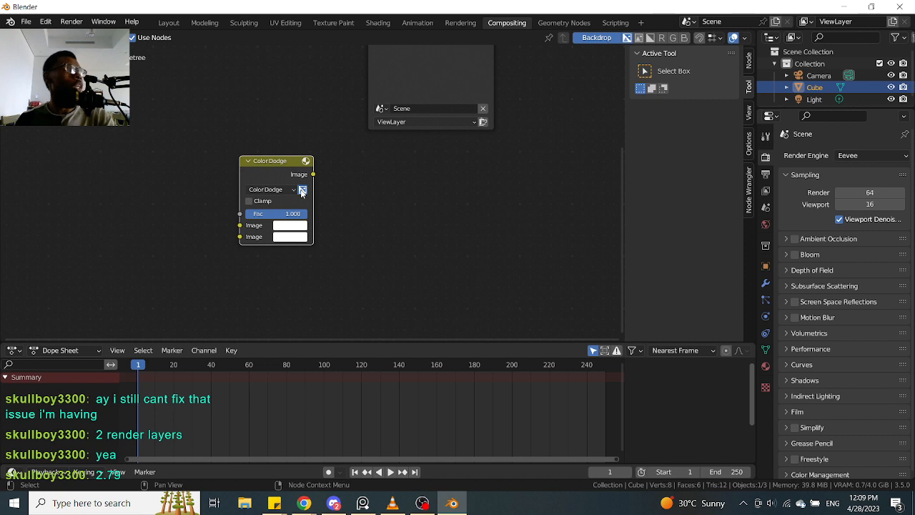
scroll(404, 199, down, 2)
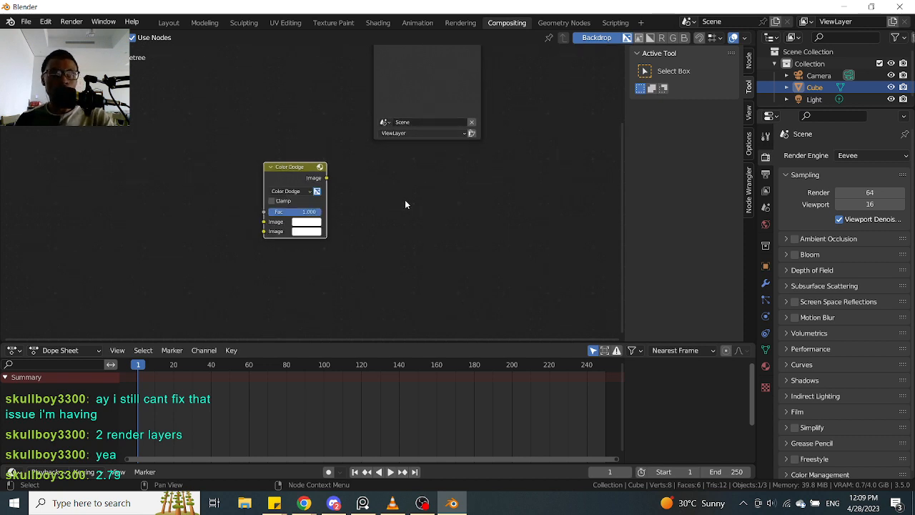
Add an Alpha Over node to the right of the Color Dodge node
key(shift+a)
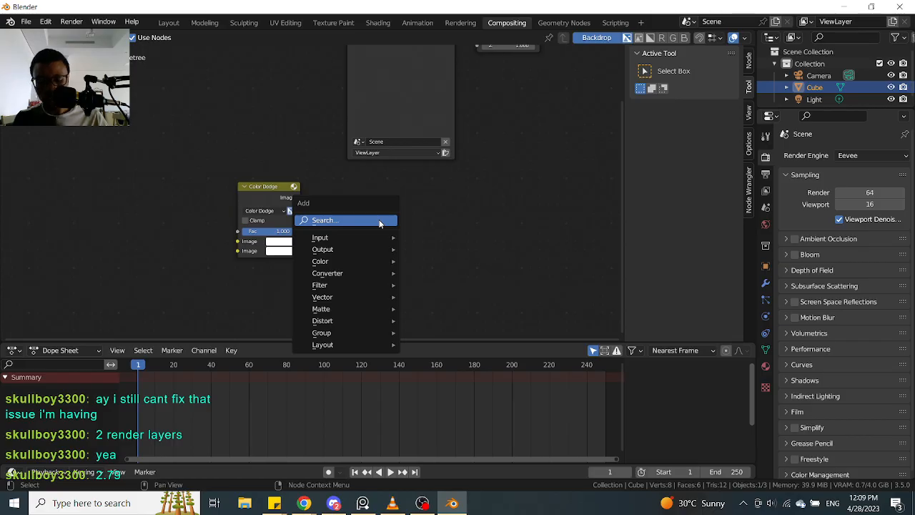
click(454, 213)
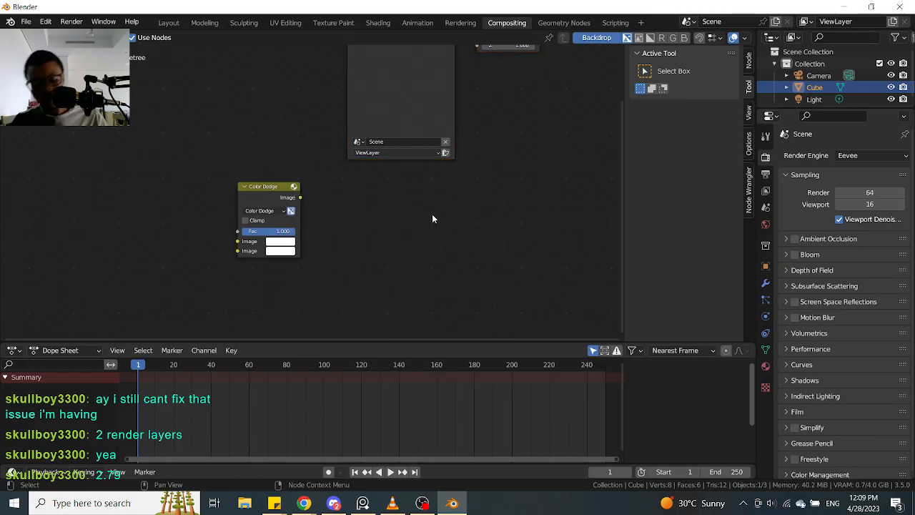
key(shift+a)
click(433, 216)
text(s)
key(BackSpace)
text(as)
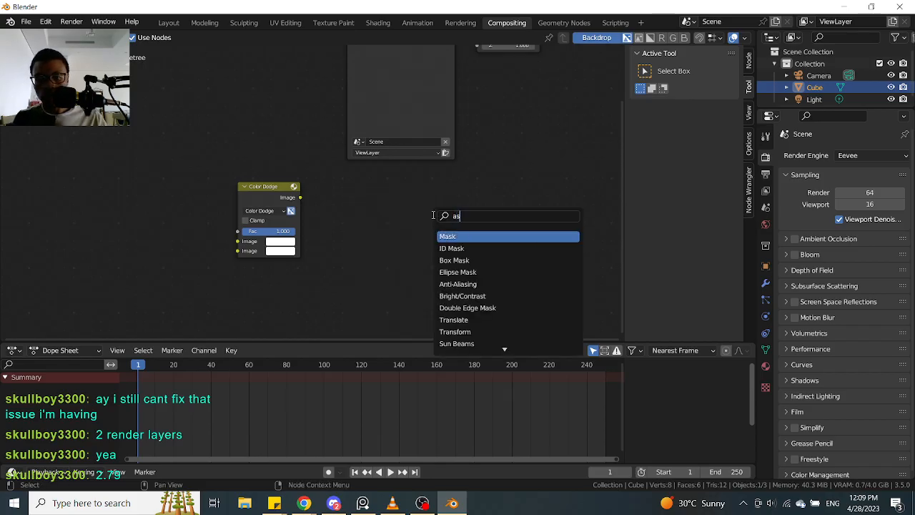
key(BackSpace)
text(lp)
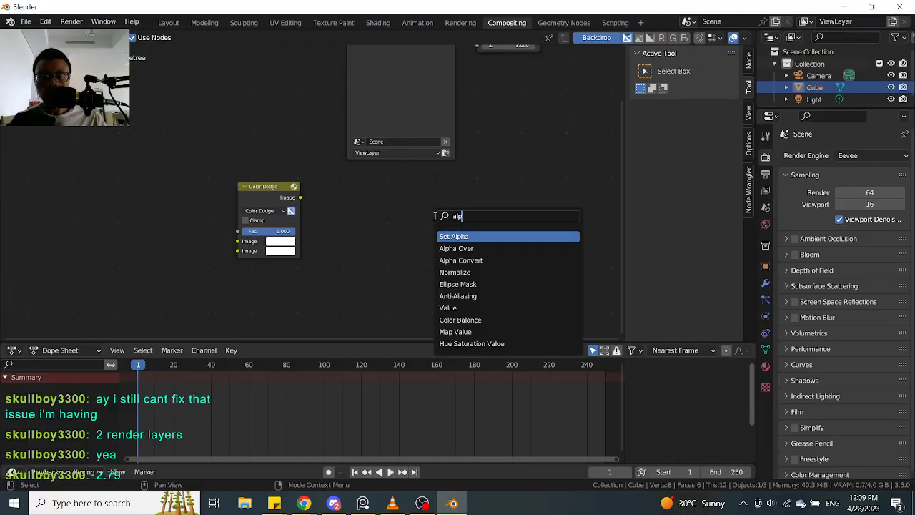
click(458, 248)
click(346, 215)
scroll(347, 215, up, 2)
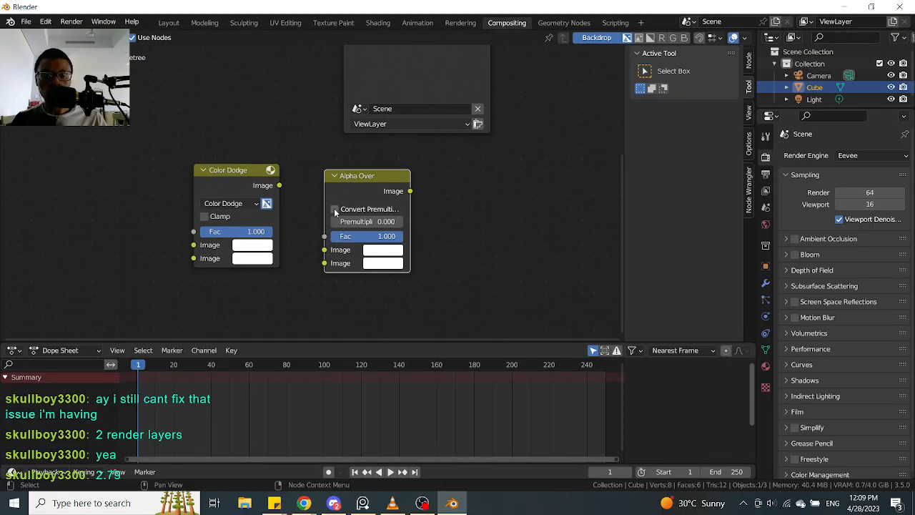
Enable Convert Premultiplied on the Alpha Over node, widening the node, and toggle the Color Dodge node's include-alpha option
drag(356, 185, 349, 197)
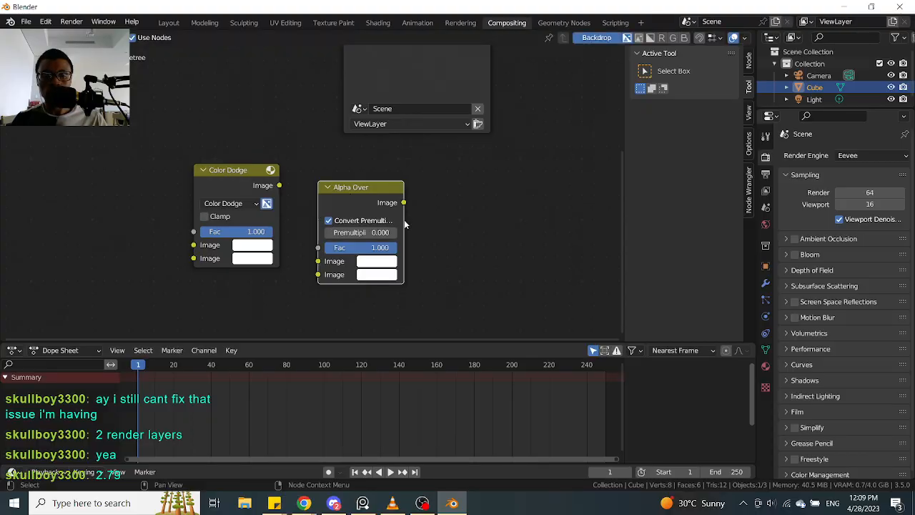
drag(404, 220, 439, 220)
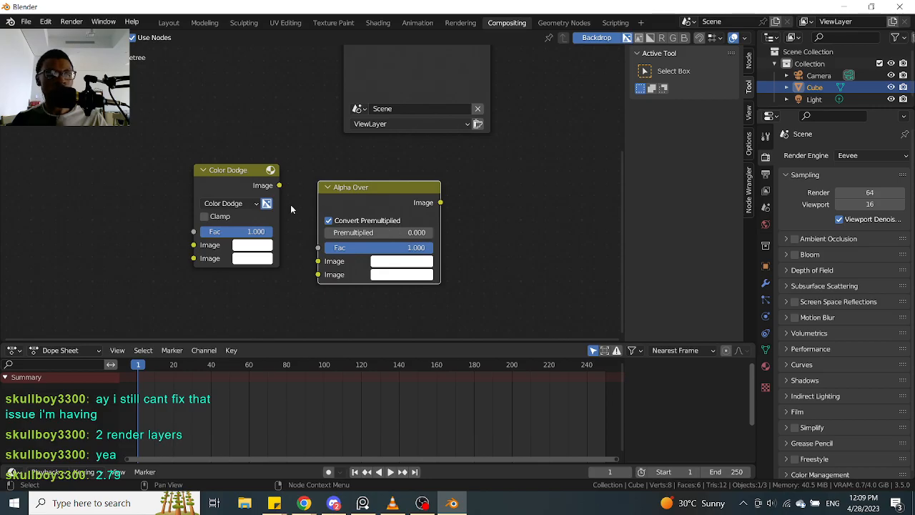
click(266, 204)
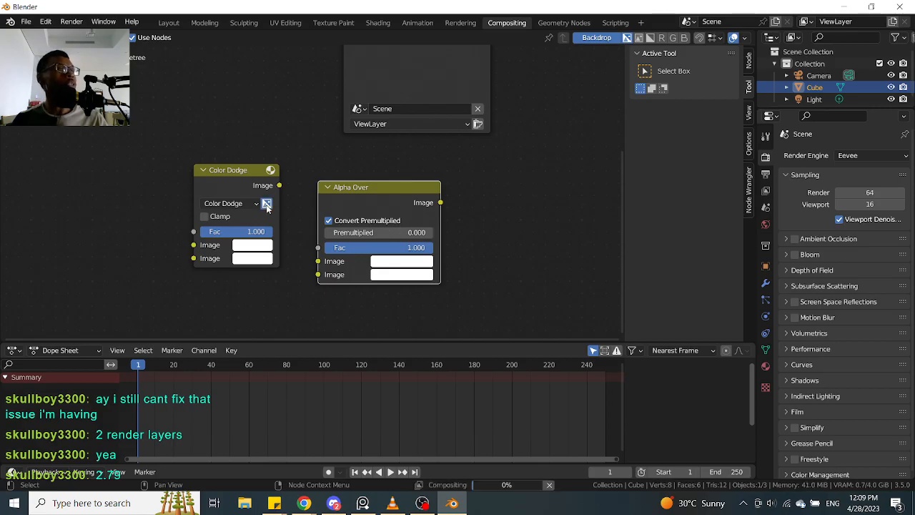
drag(450, 164, 172, 283)
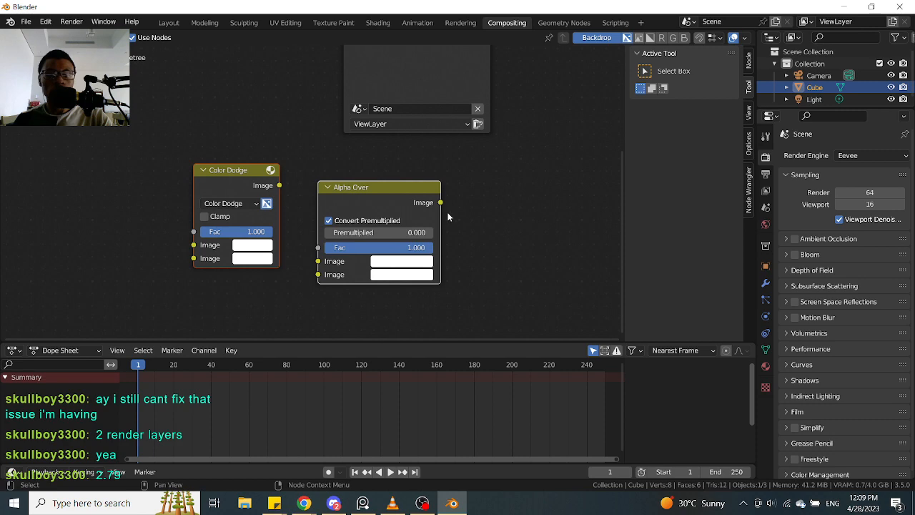
Switch to the browser screenshot and examine the Dodge, Blur, Add and Alpha Over connections against the two Render Layers nodes
scroll(448, 217, down, 2)
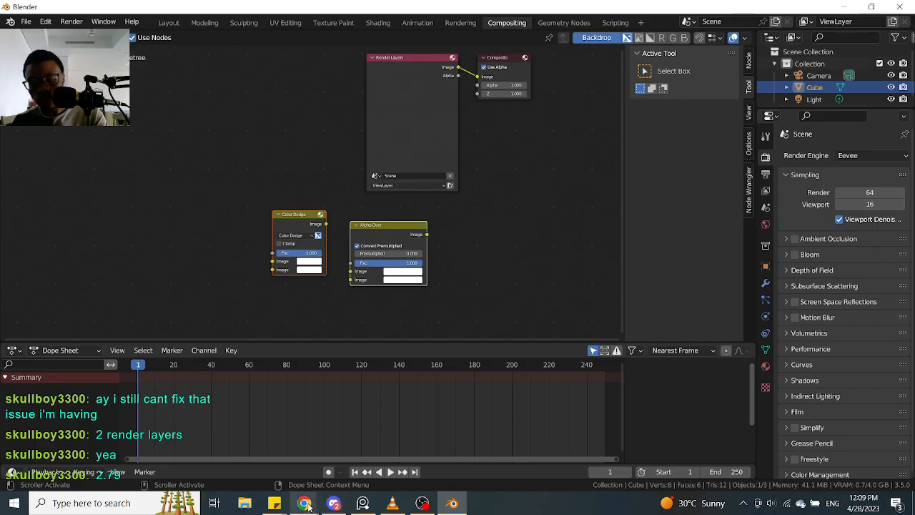
mouse_move(305, 503)
click(362, 475)
click(400, 233)
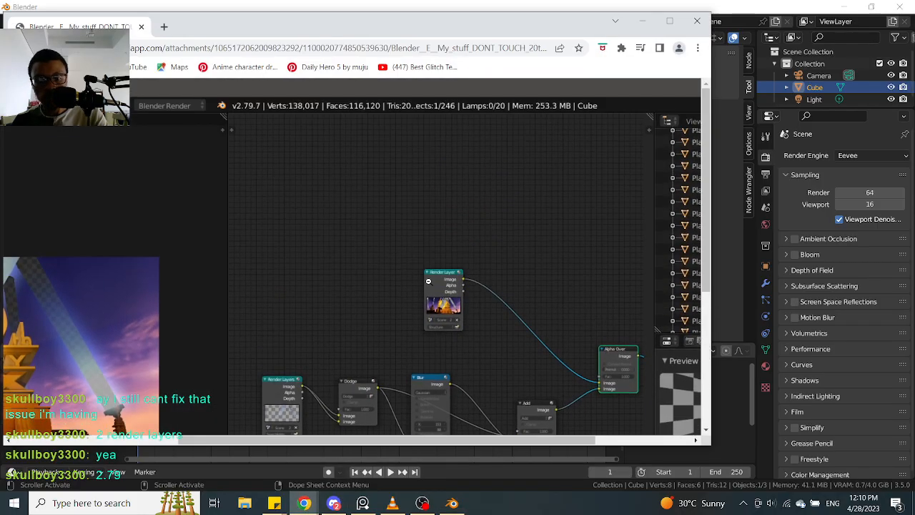
click(433, 282)
click(472, 283)
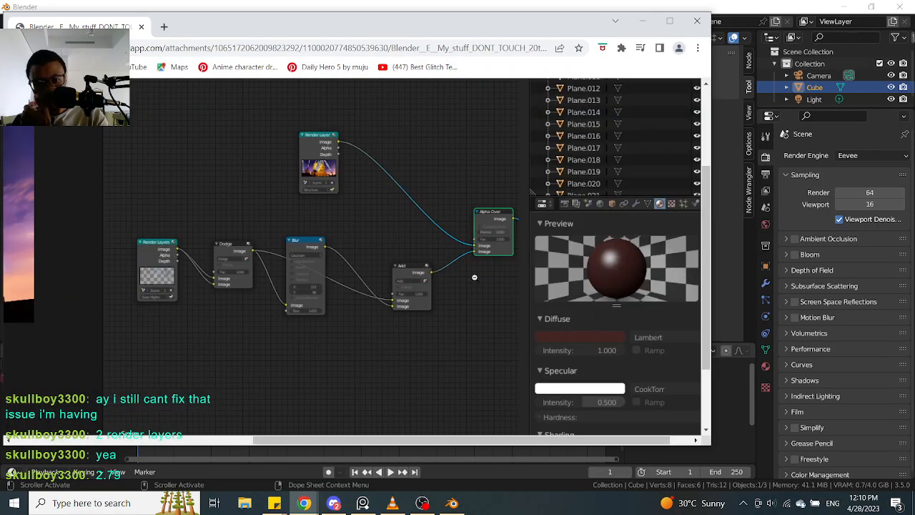
scroll(462, 266, up, 1)
scroll(462, 266, down, 1)
scroll(461, 268, up, 1)
scroll(461, 268, down, 1)
scroll(460, 266, up, 1)
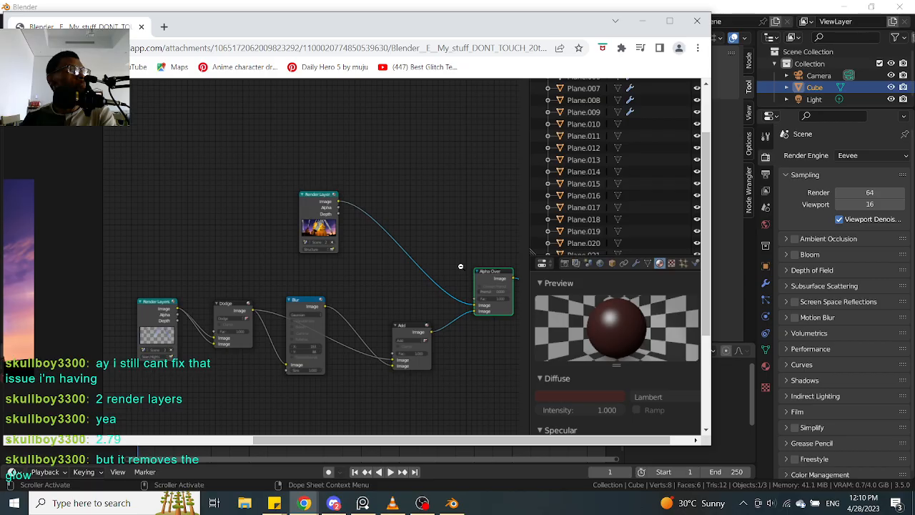
drag(350, 443, 250, 443)
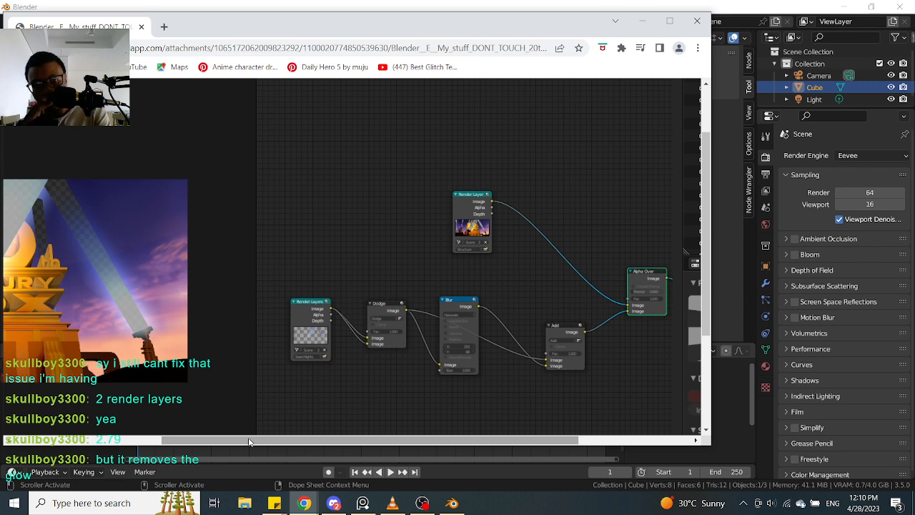
click(476, 237)
click(474, 236)
scroll(400, 236, up, 1)
scroll(386, 250, down, 2)
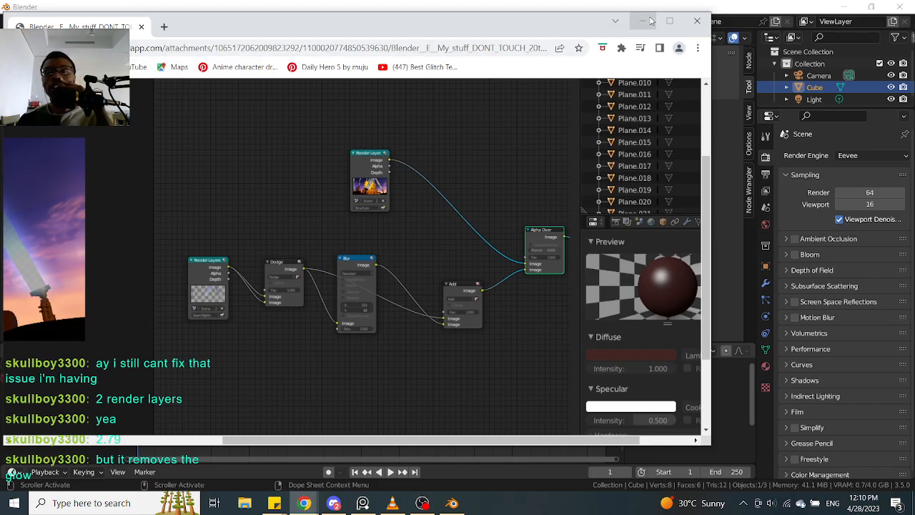
click(614, 20)
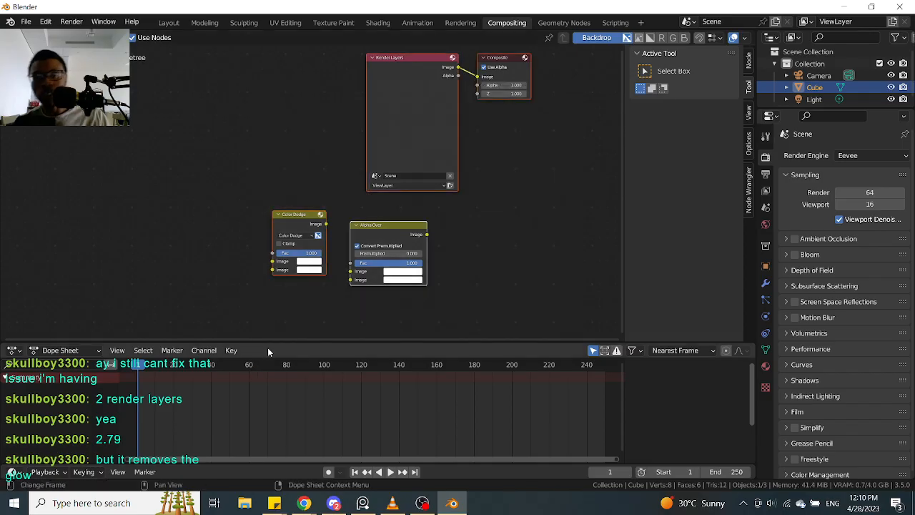
scroll(478, 218, down, 2)
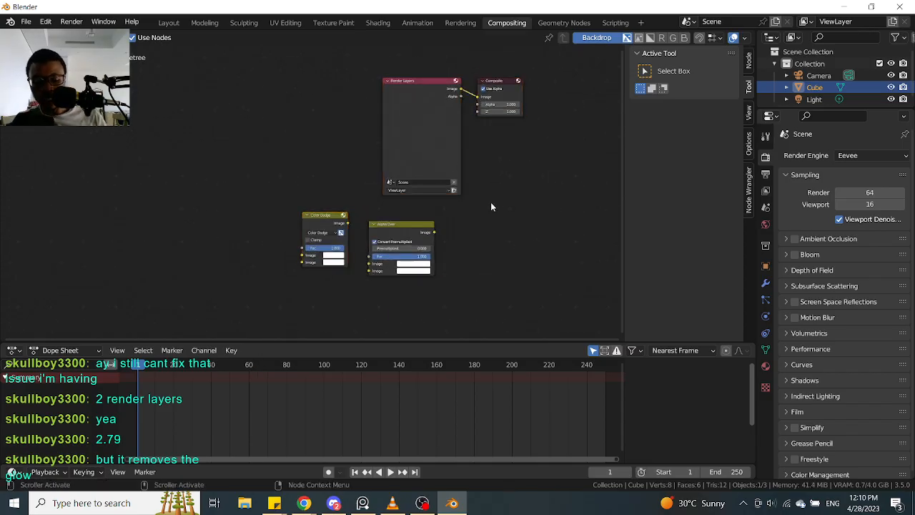
click(26, 22)
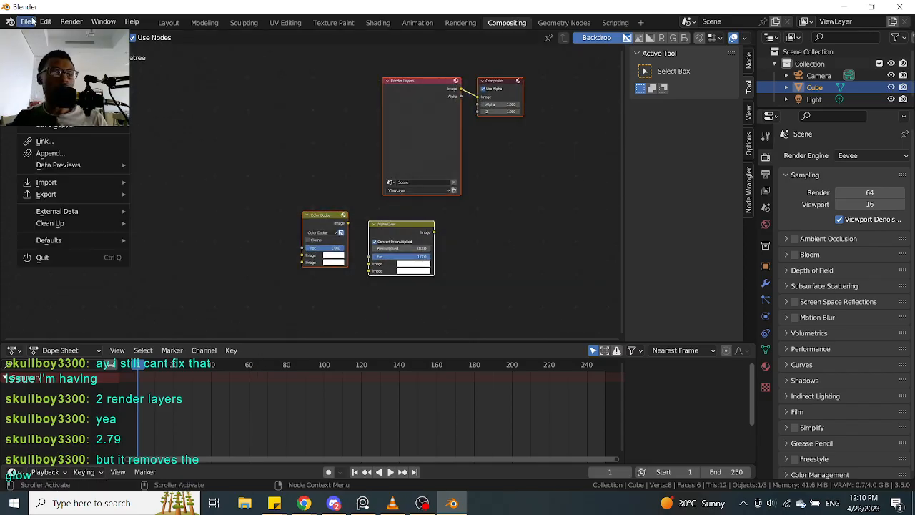
click(475, 284)
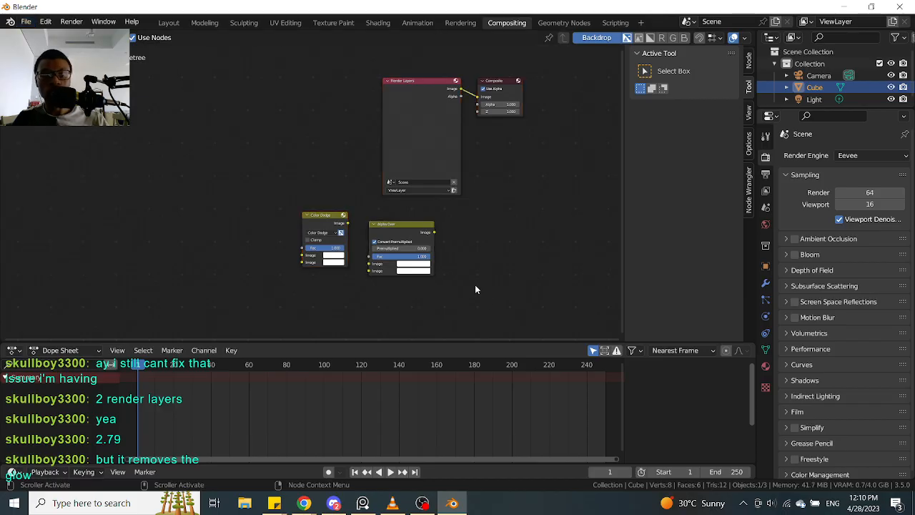
Move the Color Dodge node level with the Alpha Over node and toggle its include-alpha option
scroll(443, 275, up, 3)
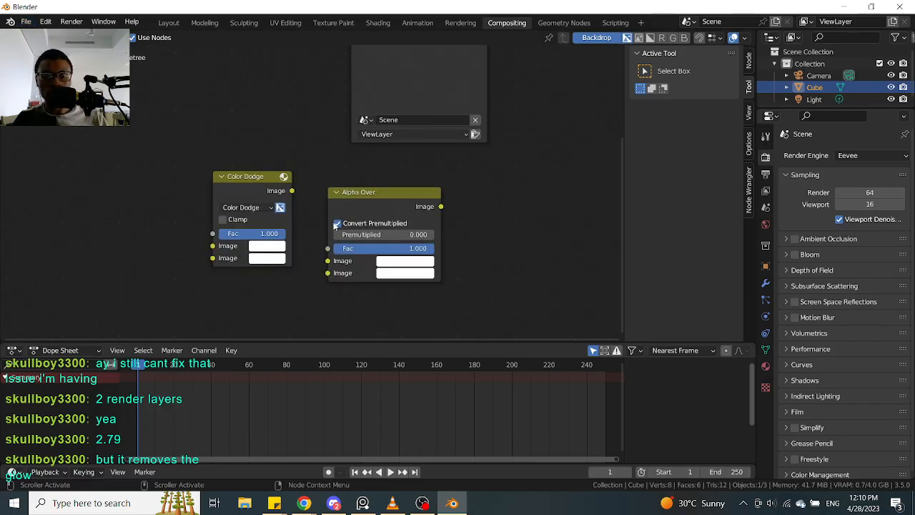
drag(246, 189, 235, 206)
click(270, 224)
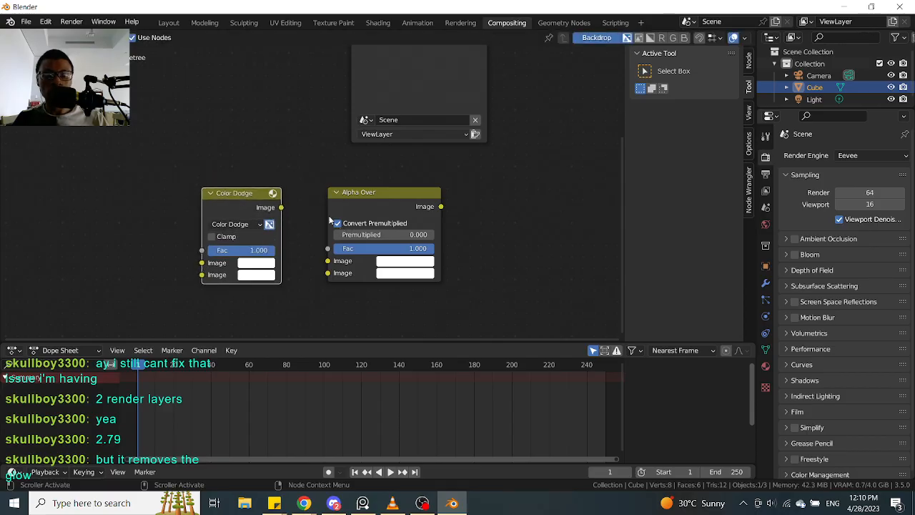
drag(516, 196, 259, 262)
scroll(259, 262, down, 5)
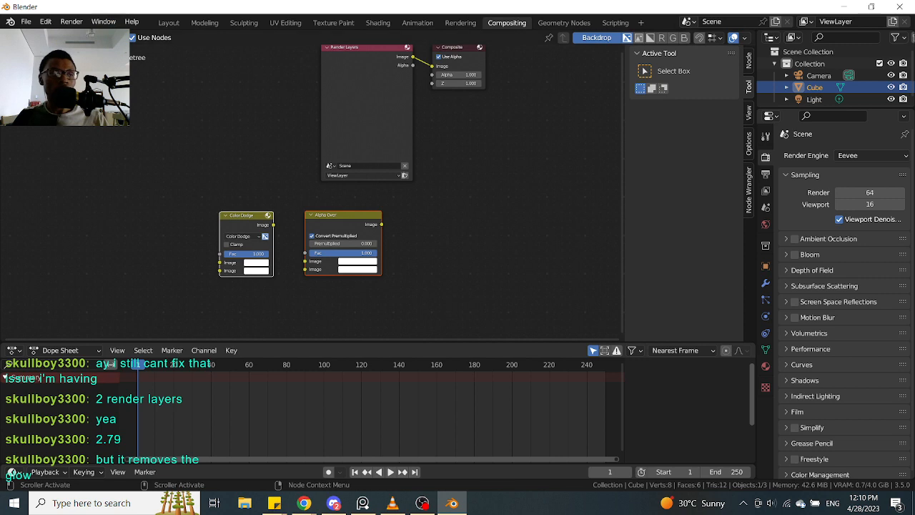
Open the recent file Finger2.5.blend without saving the changes to the untitled file
click(26, 21)
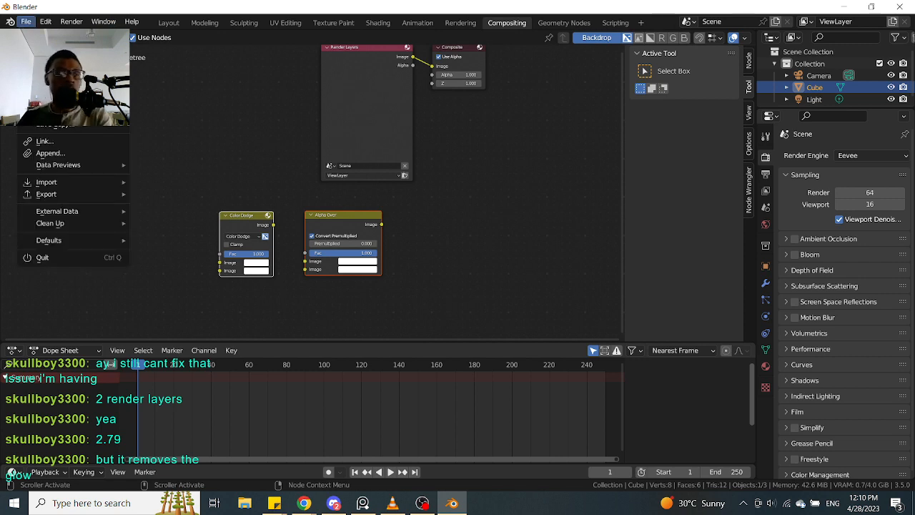
mouse_move(57, 58)
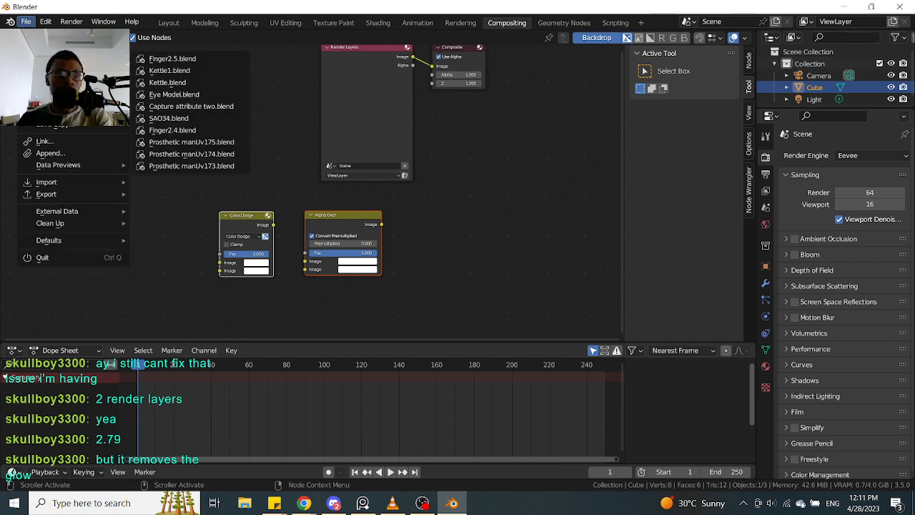
click(171, 59)
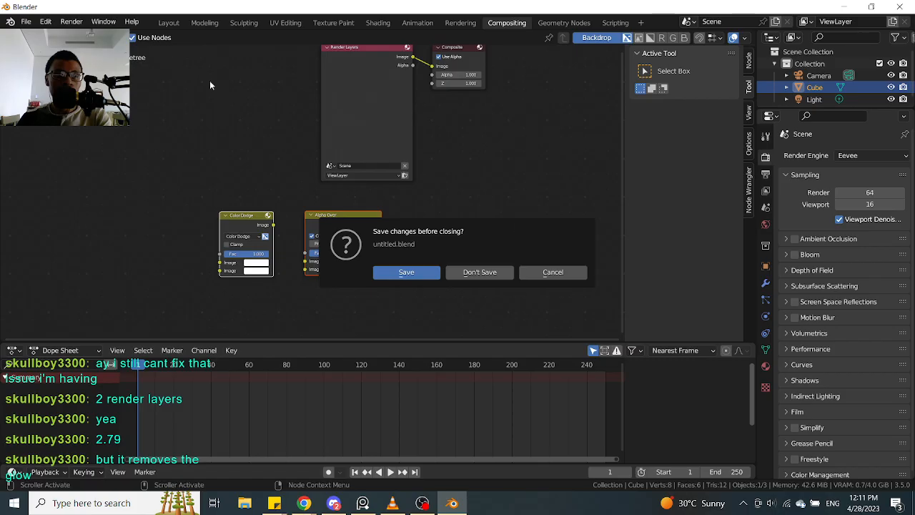
click(472, 276)
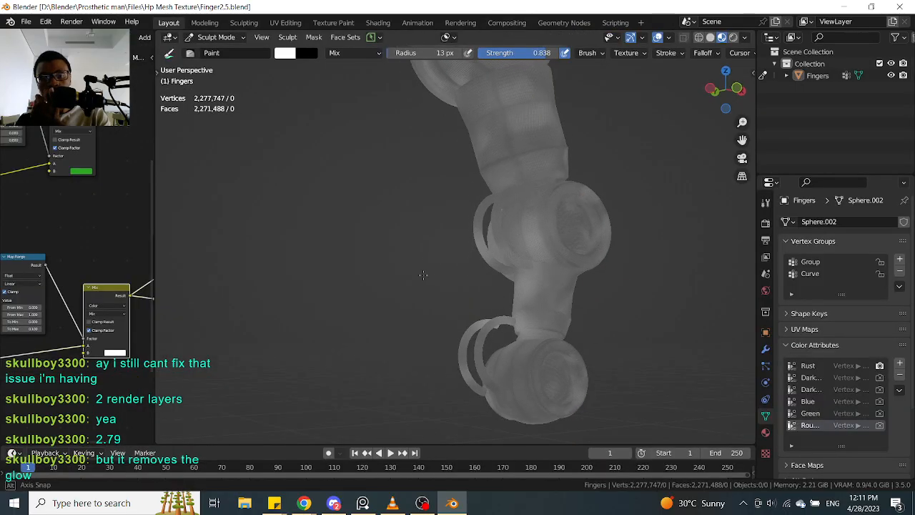
middle_drag(433, 286, 465, 284)
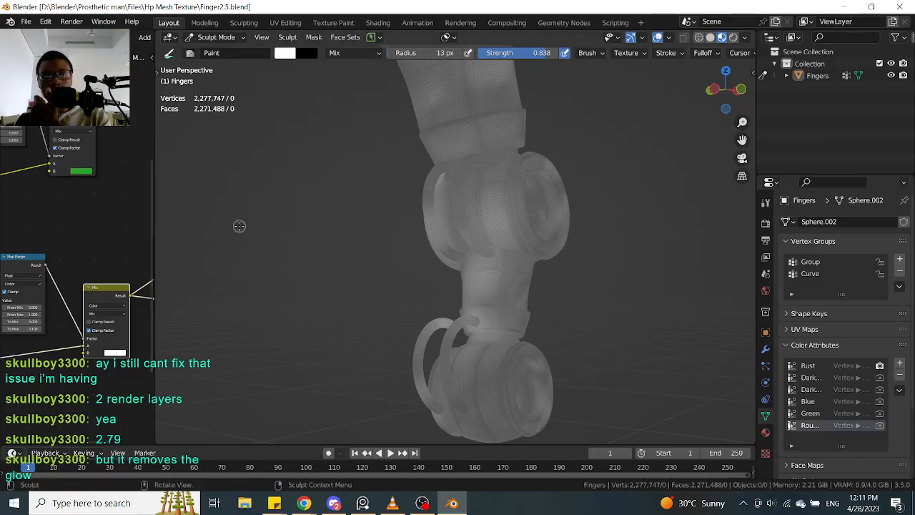
Bring up the browser screenshot again, examine its rendered searchlights beside the compositor nodes, and return to Blender
mouse_move(304, 502)
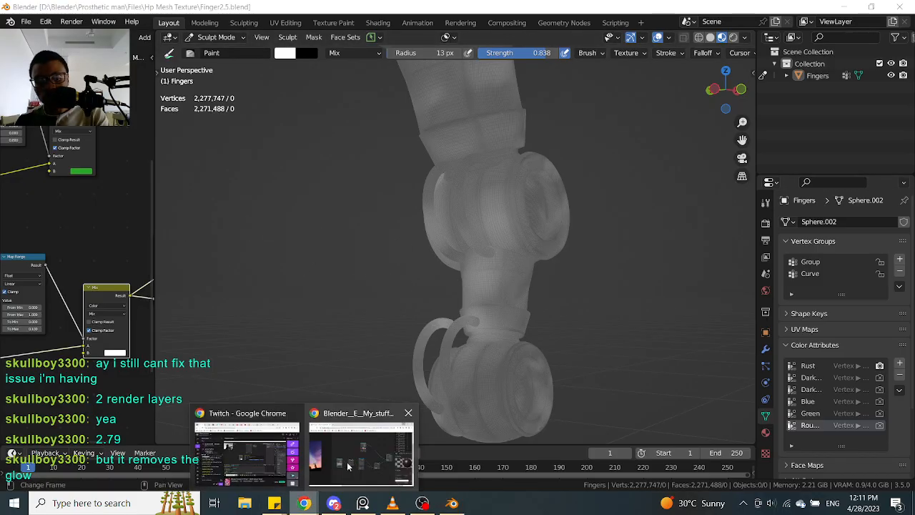
click(342, 473)
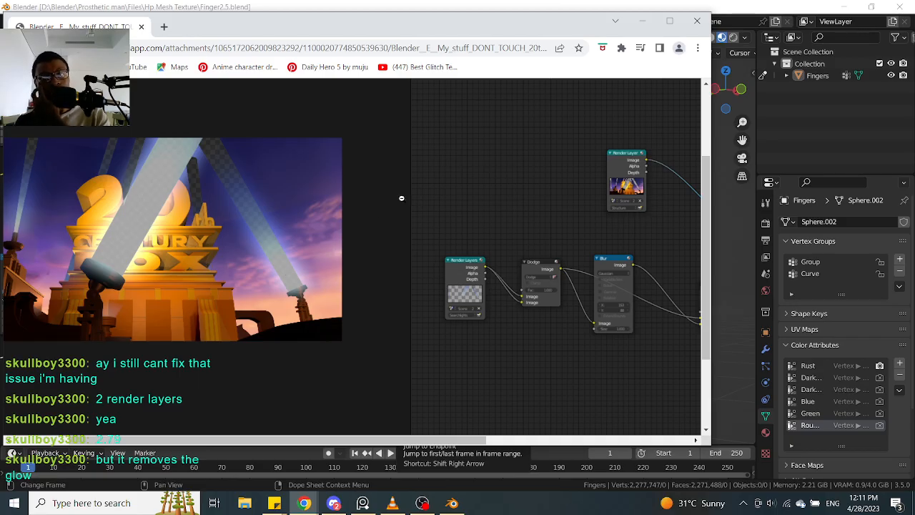
drag(210, 24, 262, 24)
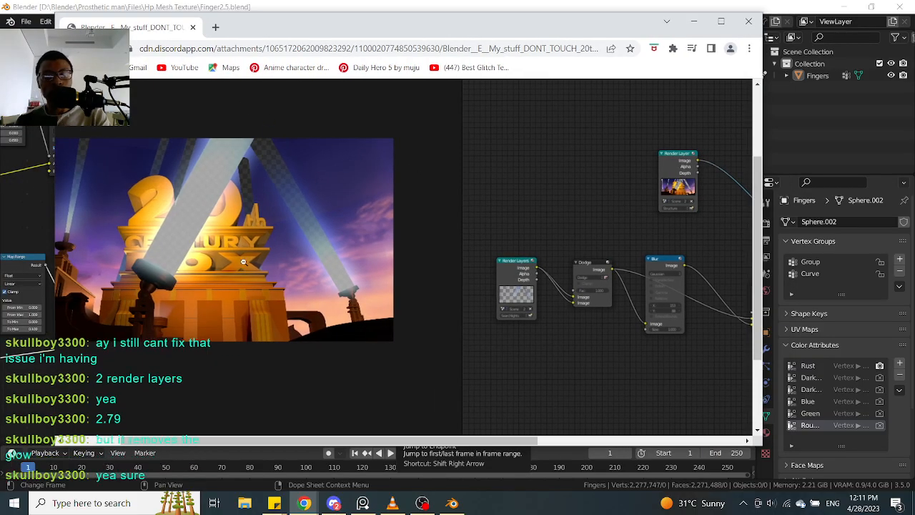
click(693, 21)
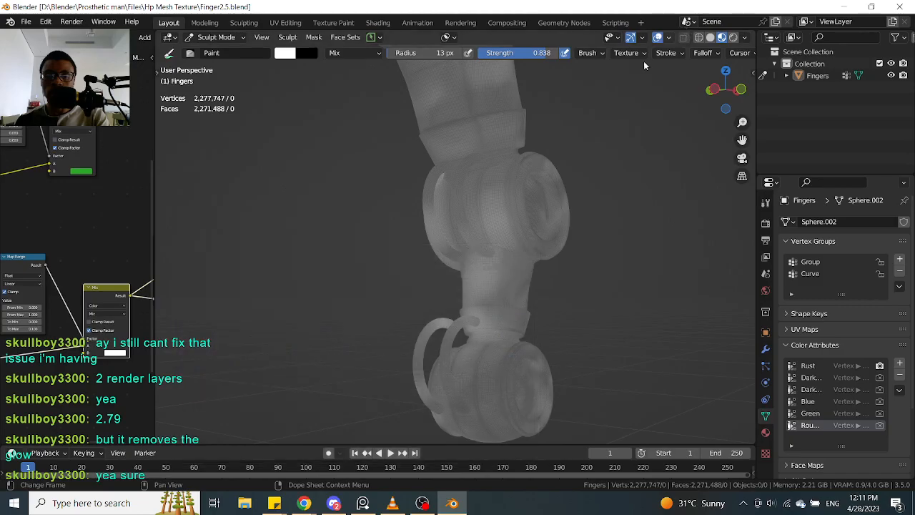
mouse_move(529, 246)
middle_down()
mouse_move(603, 250)
mouse_move(531, 253)
mouse_move(591, 231)
mouse_move(580, 237)
middle_up()
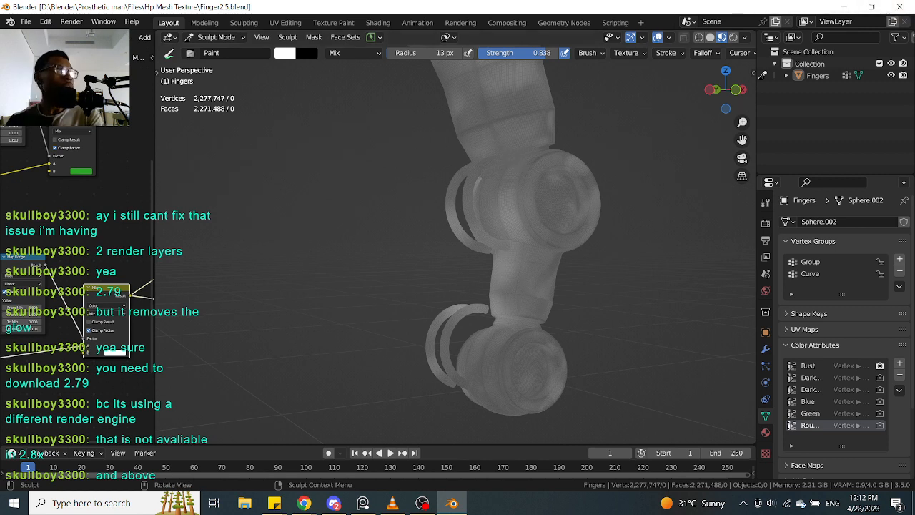
key(alt+Tab)
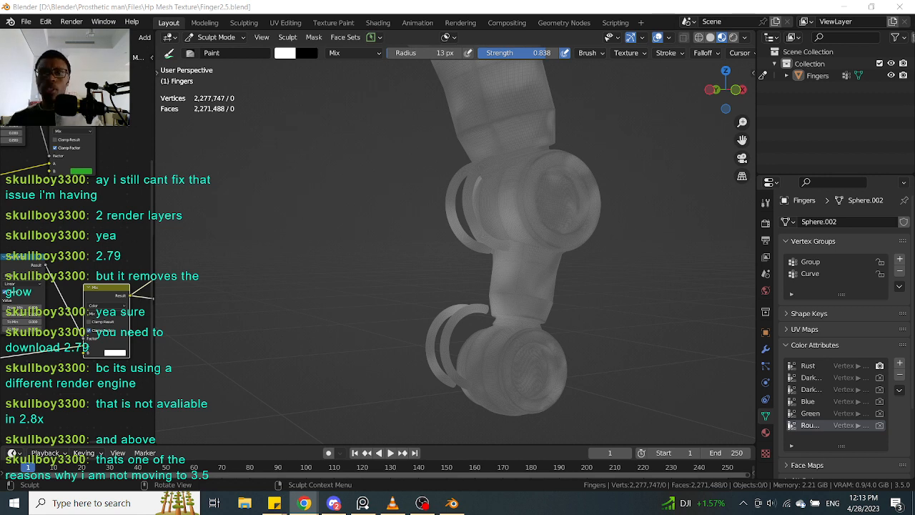
Browse File Explorer to the Blender file versions folder in Downloads, check which installer versions it holds, and return to Blender
click(845, 9)
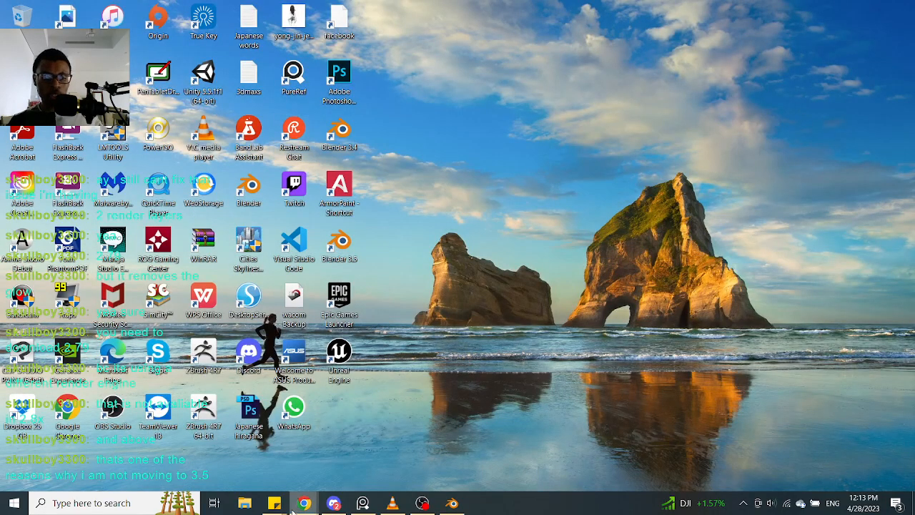
key(super+e)
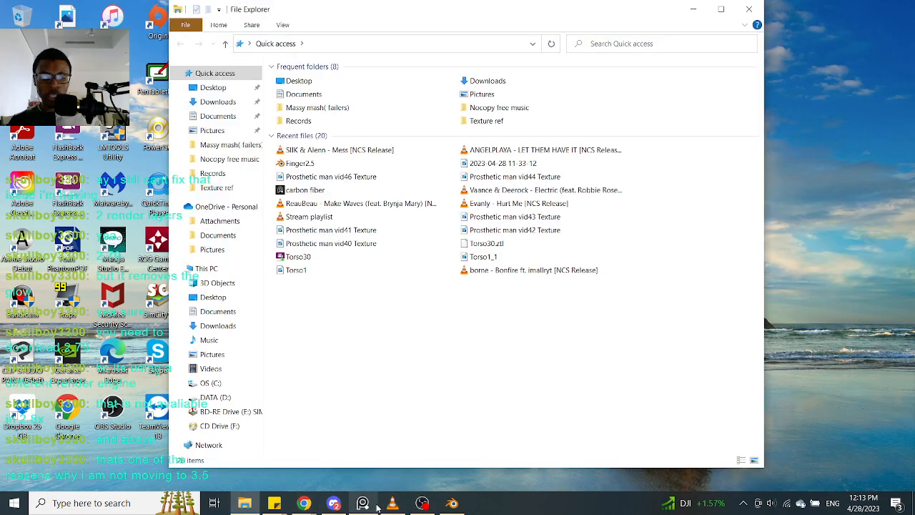
click(452, 503)
click(275, 502)
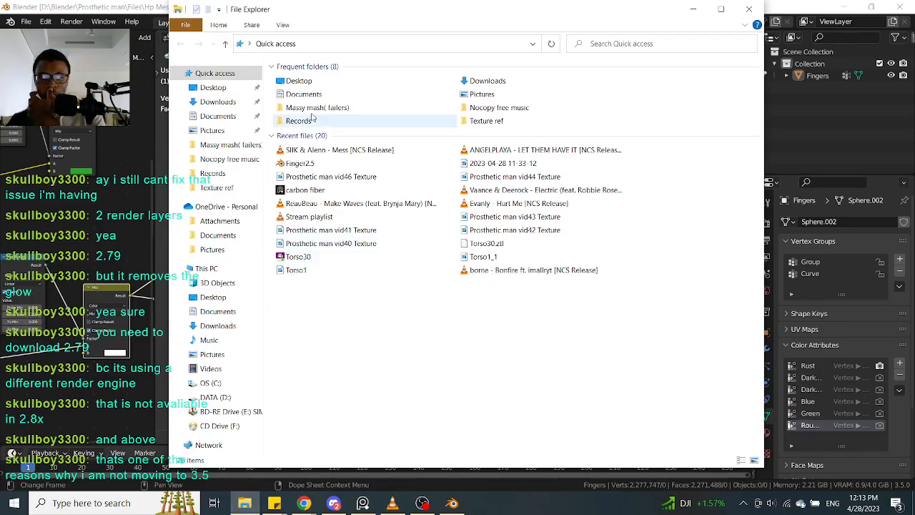
click(221, 102)
scroll(344, 215, down, 1)
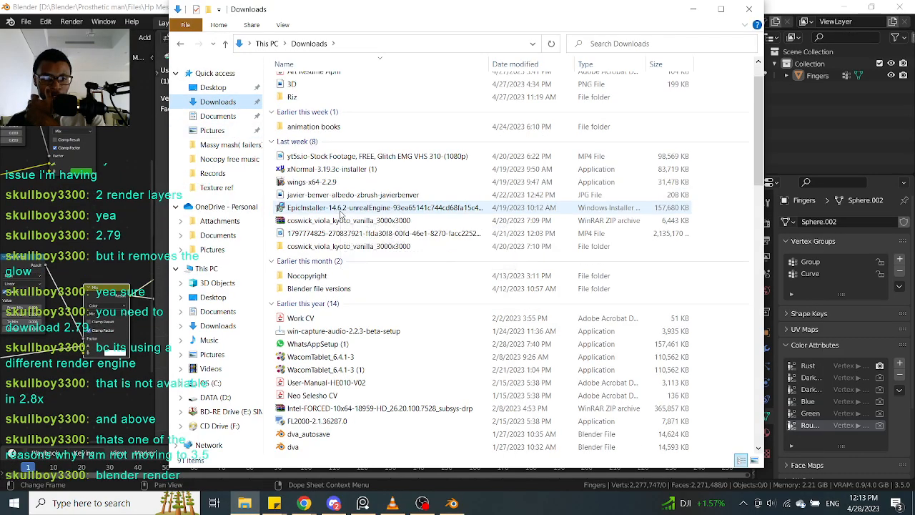
double_click(341, 290)
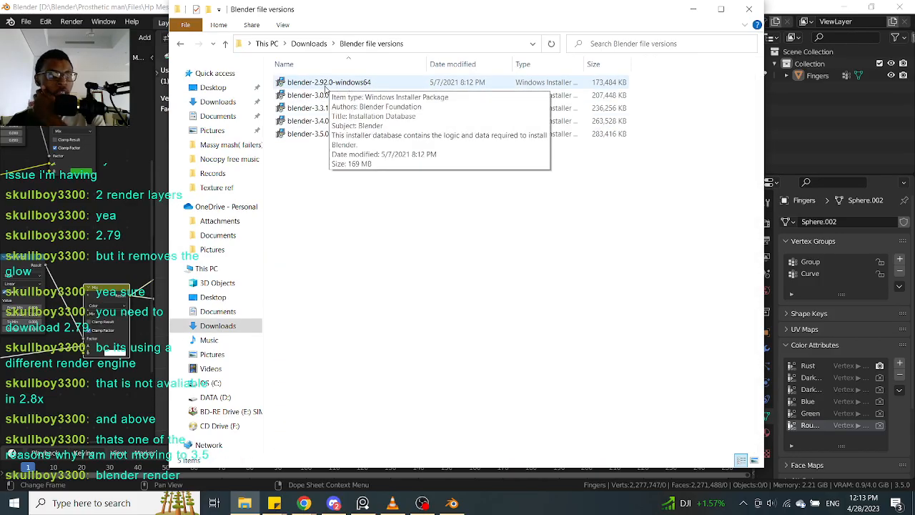
click(692, 8)
middle_drag(395, 290, 422, 290)
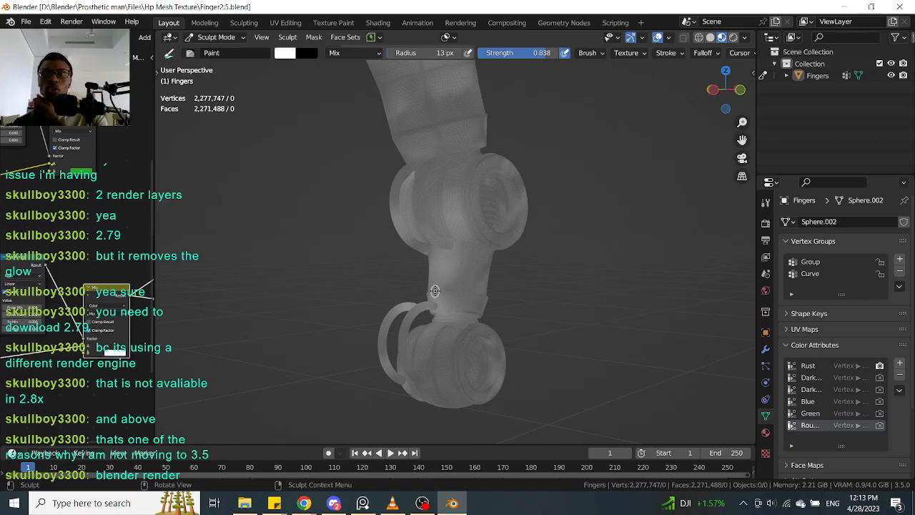
middle_drag(557, 333, 602, 307)
scroll(522, 324, up, 3)
scroll(602, 308, down, 2)
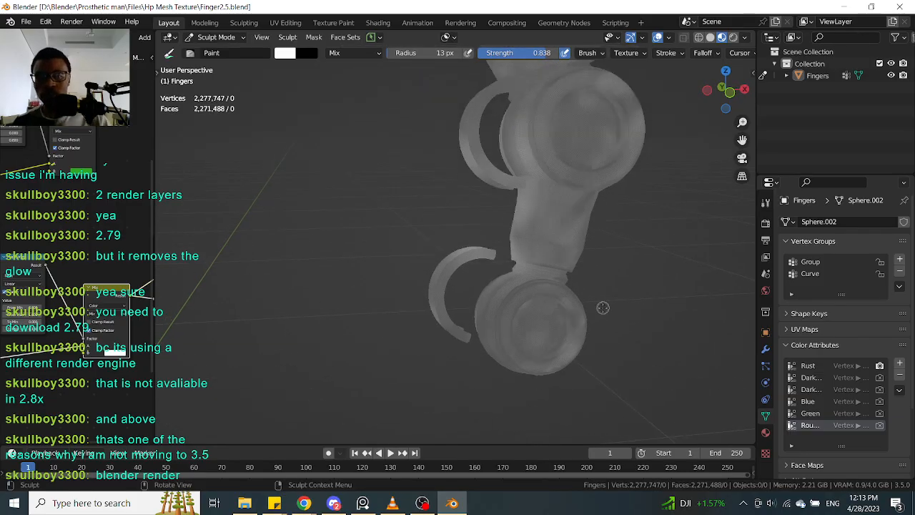
scroll(602, 308, down, 1)
scroll(603, 308, up, 3)
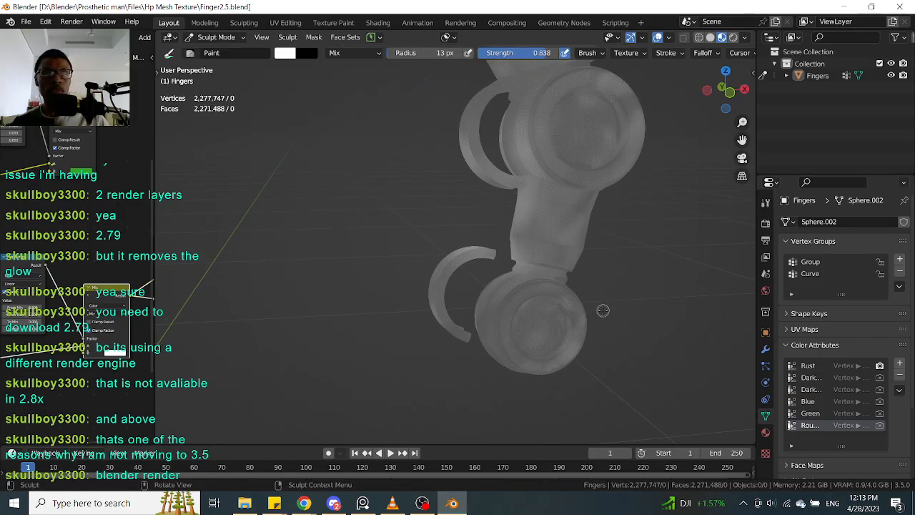
shift+middle_drag(627, 255, 589, 274)
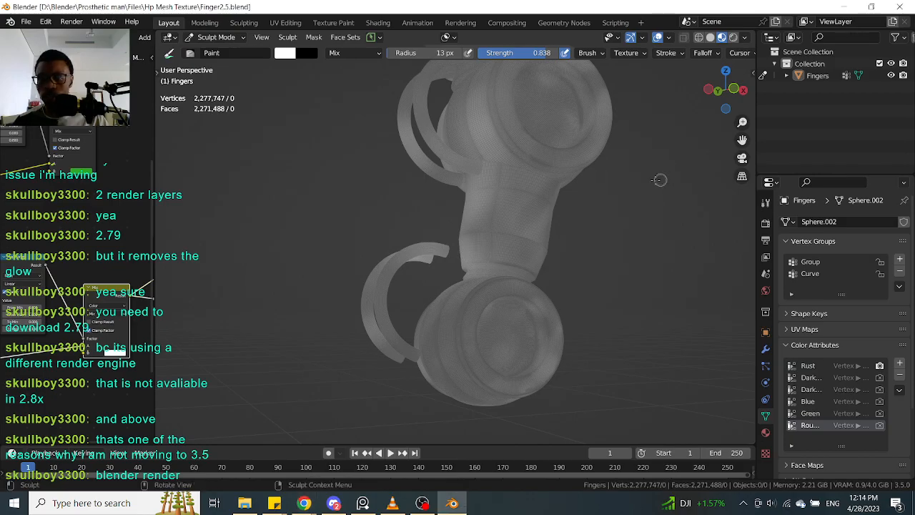
Open the Preferences, check the keyboard, mouse and tablet input settings, and close the window again
click(44, 22)
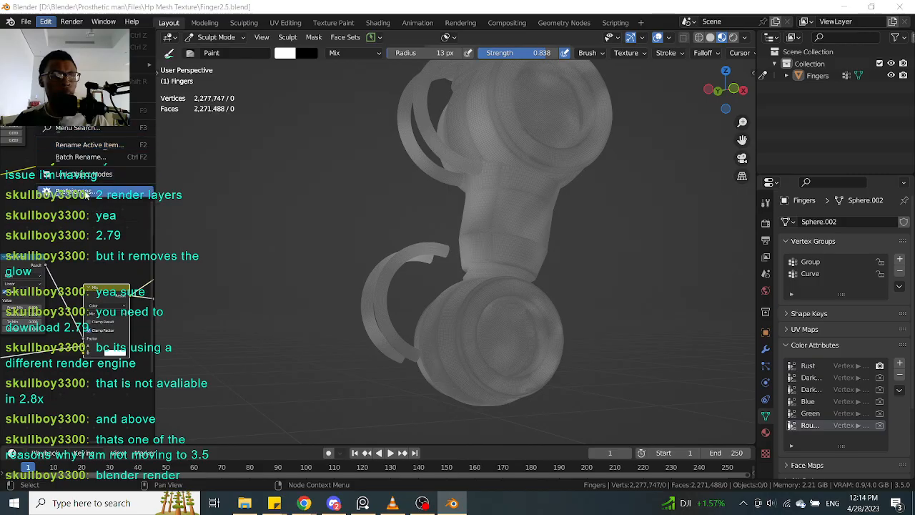
click(84, 194)
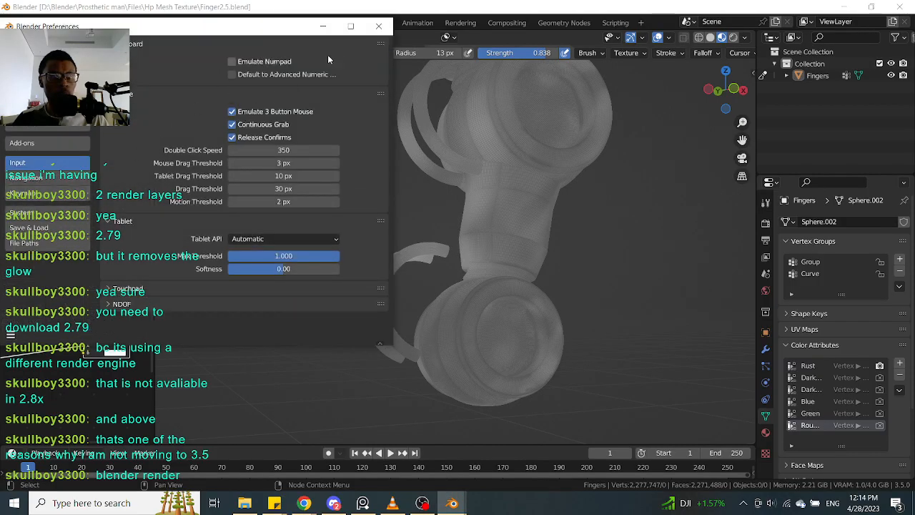
click(379, 26)
Put the Fingers mesh in Edit Mode with nothing selected and reveal its hidden fingers
scroll(595, 191, up, 3)
mouse_move(595, 191)
alt+mouse_down()
mouse_move(586, 192)
mouse_move(586, 226)
mouse_move(621, 180)
mouse_move(590, 202)
mouse_move(629, 179)
mouse_move(669, 181)
alt+mouse_up()
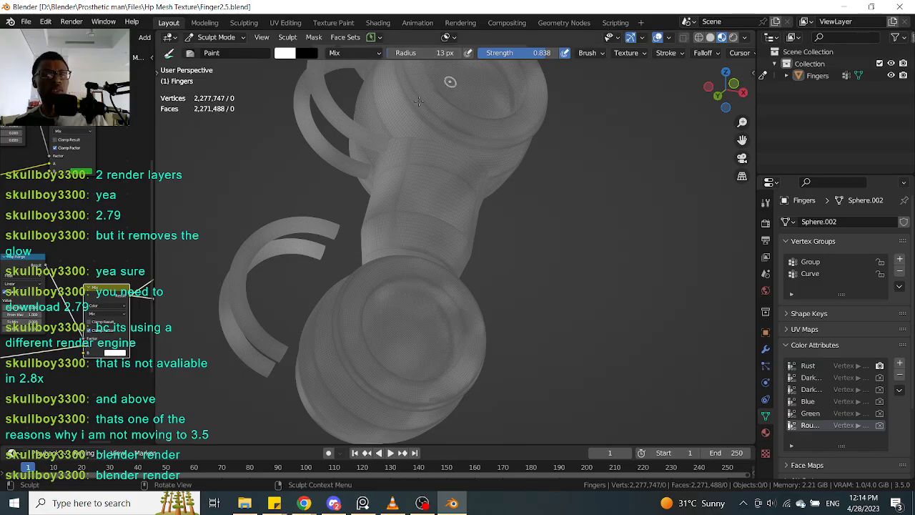
middle_drag(579, 138, 567, 158)
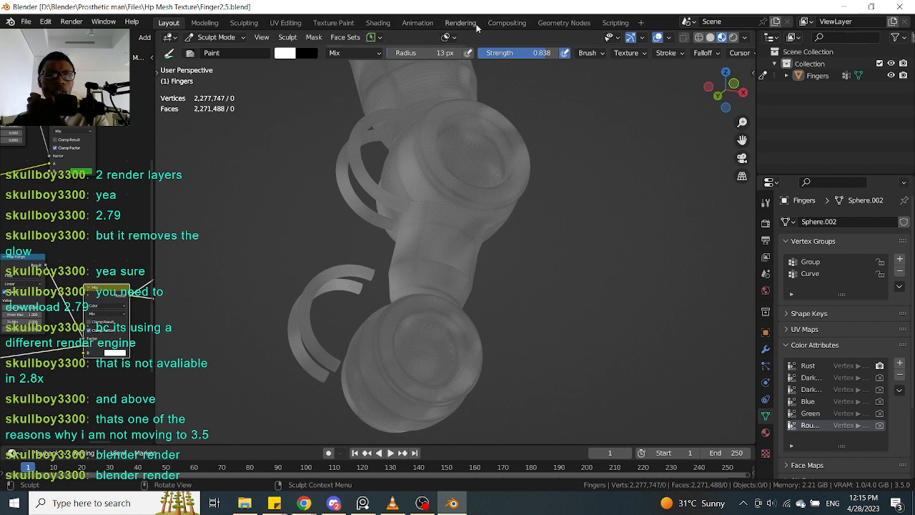
mouse_move(583, 145)
middle_down()
mouse_move(593, 167)
mouse_move(555, 159)
mouse_move(613, 133)
mouse_move(593, 187)
mouse_move(656, 165)
mouse_move(588, 147)
mouse_move(591, 123)
mouse_move(561, 169)
mouse_move(572, 138)
mouse_move(556, 152)
mouse_move(537, 200)
mouse_move(541, 242)
mouse_move(522, 156)
mouse_move(570, 213)
mouse_move(545, 202)
mouse_move(544, 177)
mouse_move(574, 138)
mouse_move(642, 194)
mouse_move(645, 164)
mouse_move(598, 212)
mouse_move(633, 178)
mouse_move(616, 207)
mouse_move(553, 178)
middle_up()
scroll(615, 202, down, 5)
key(ctrl+Tab)
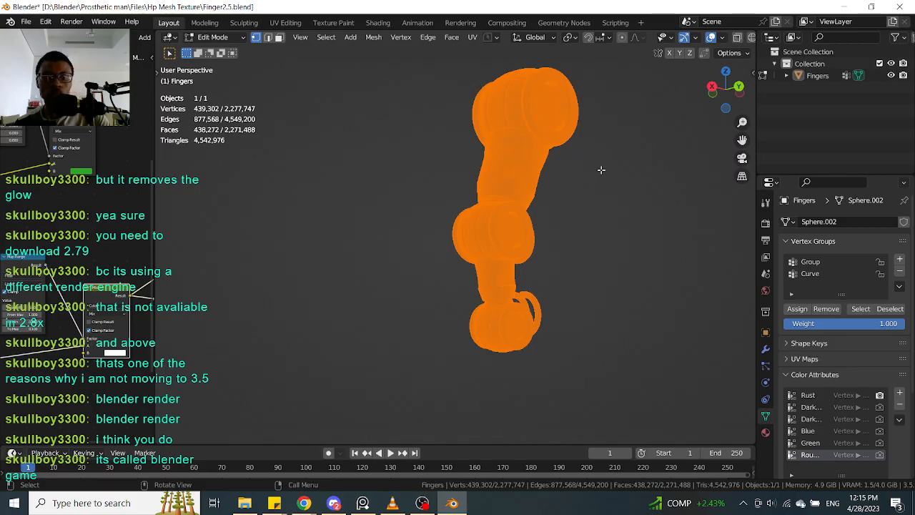
click(595, 172)
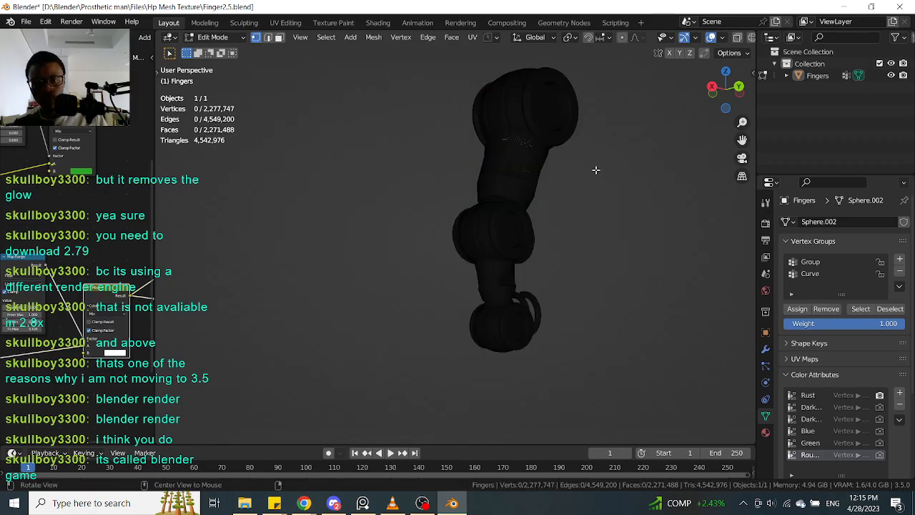
key(alt+h)
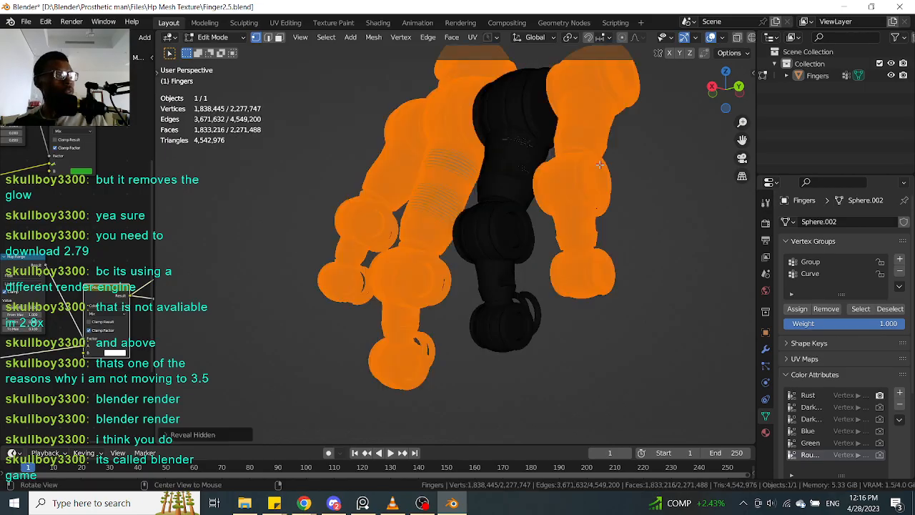
Isolate the outermost finger by selecting its three linked segments, inverting the selection and hiding the rest of the hand
middle_drag(656, 160, 549, 191)
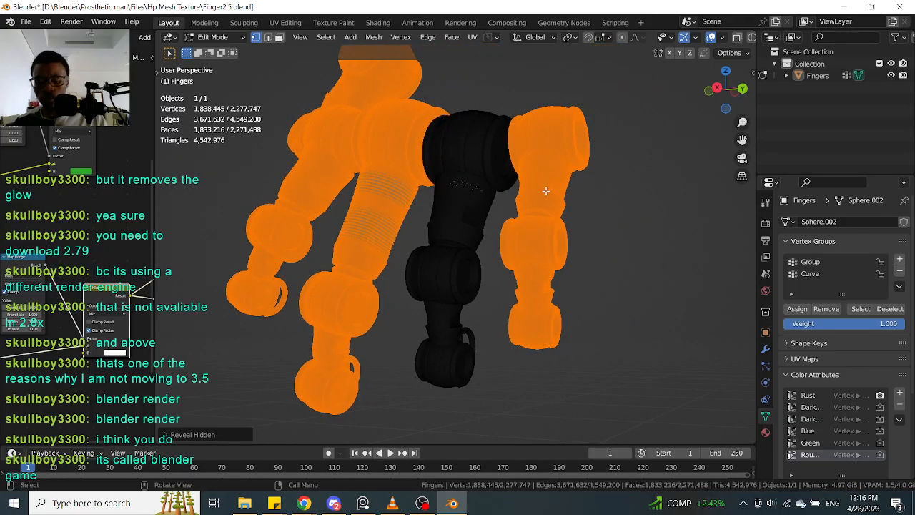
click(548, 183)
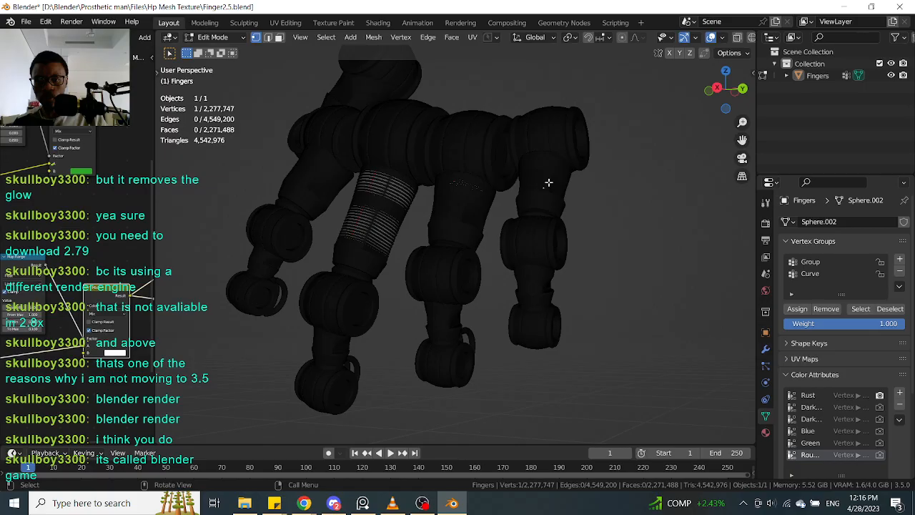
key(ctrl+l)
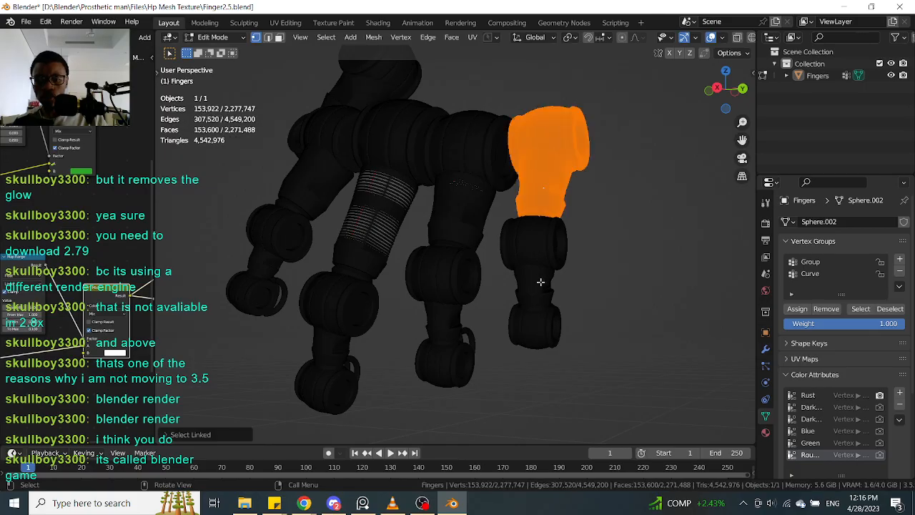
key(l)
key(l)
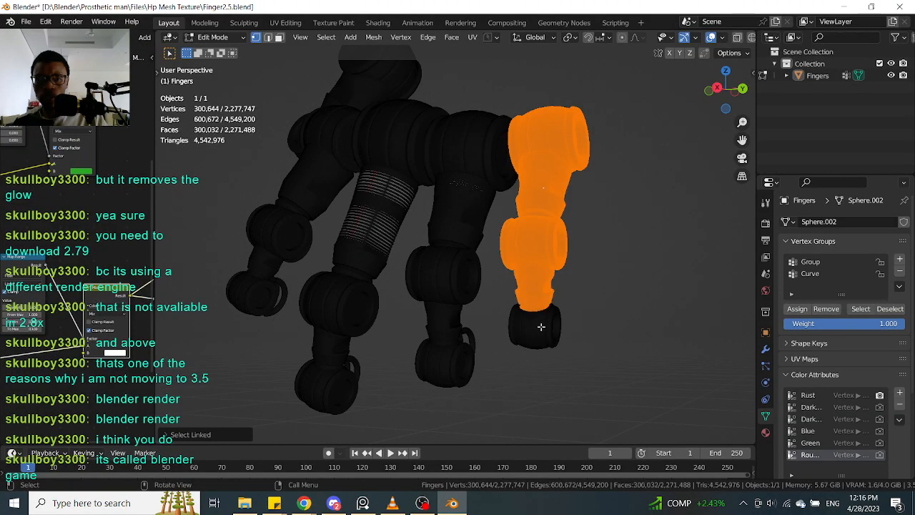
key(l)
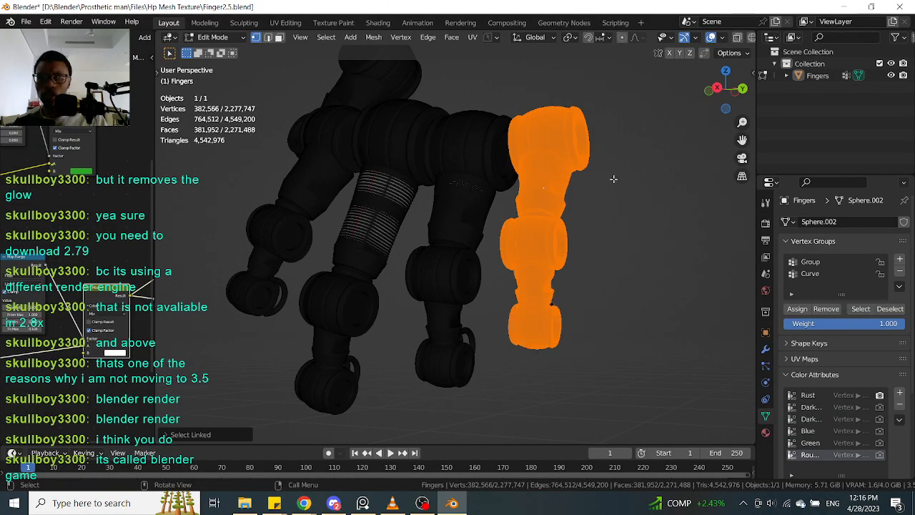
mouse_move(636, 209)
middle_down()
mouse_move(643, 213)
mouse_move(648, 195)
middle_up()
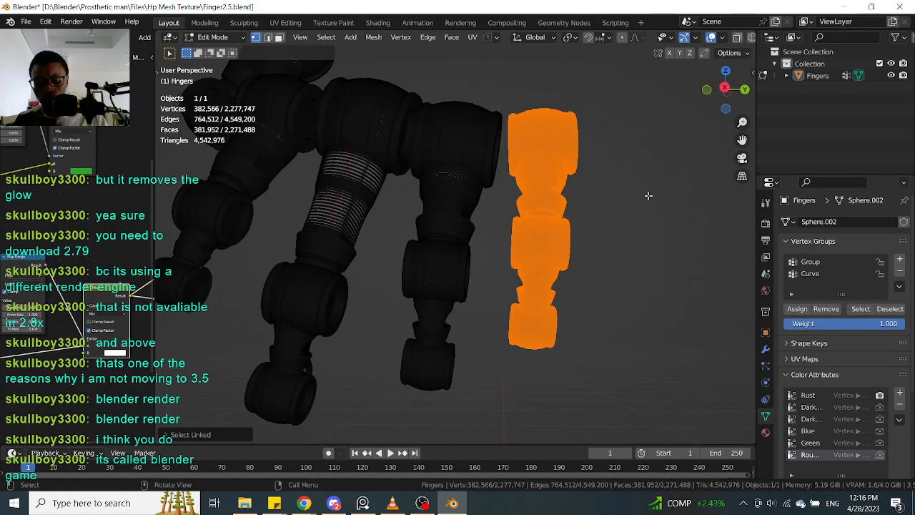
key(ctrl+i)
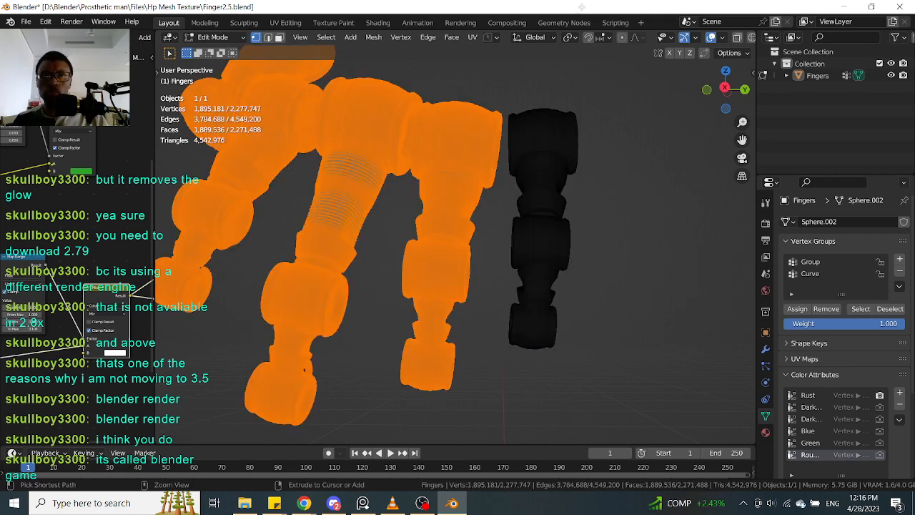
key(h)
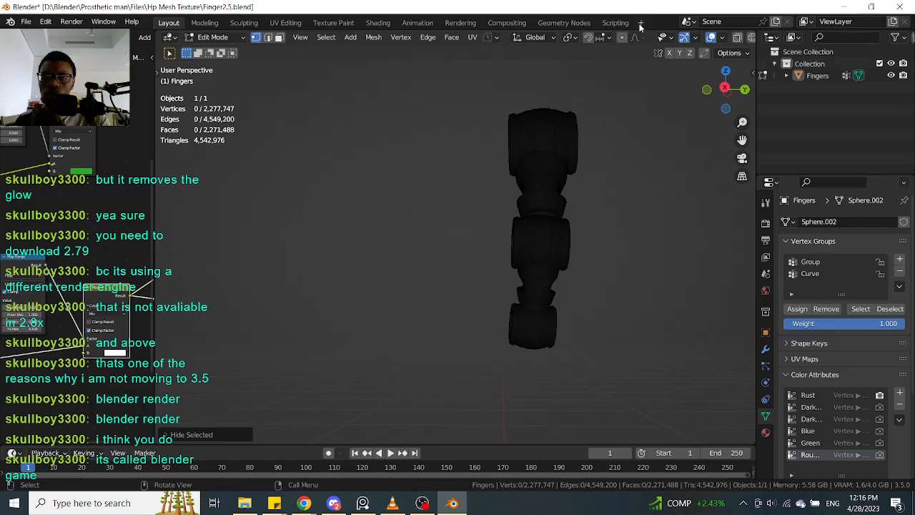
click(641, 25)
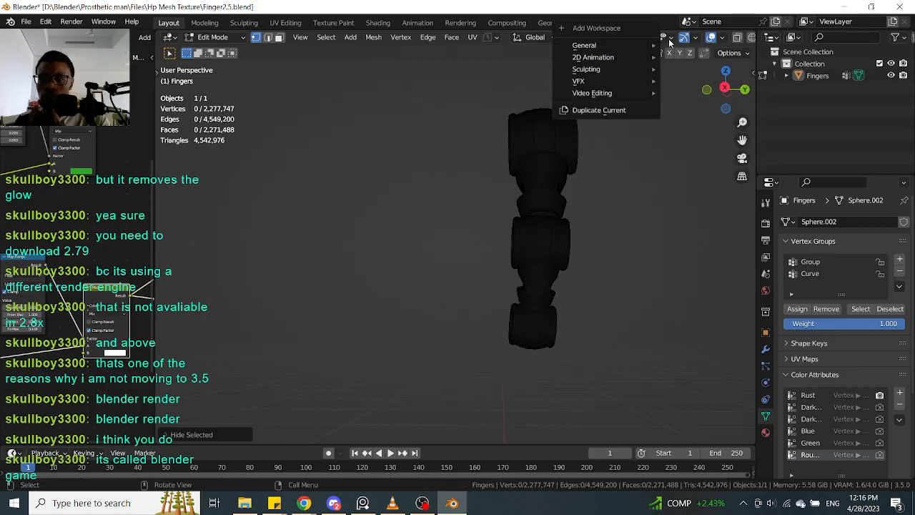
click(641, 28)
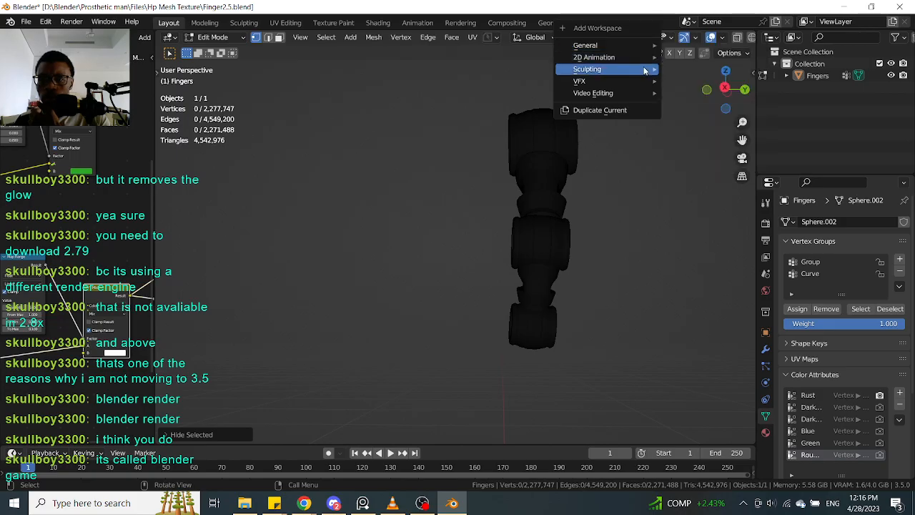
mouse_move(643, 45)
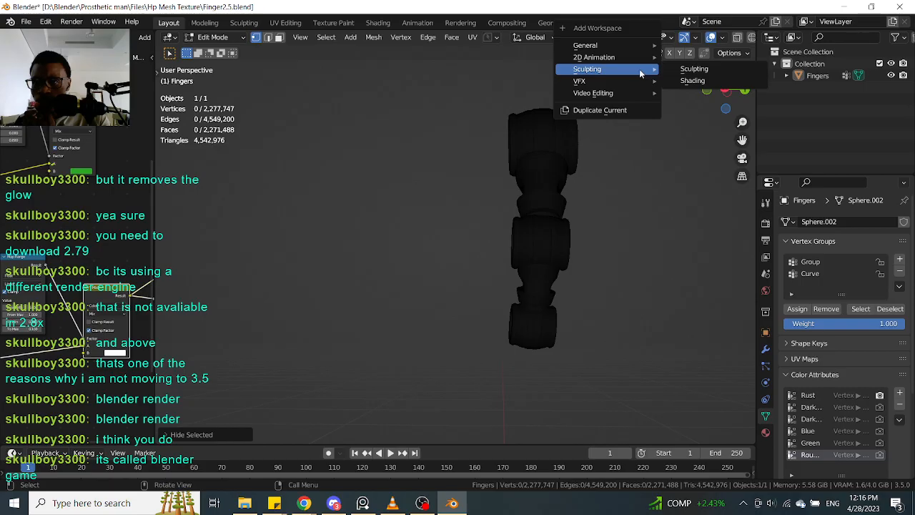
mouse_move(638, 85)
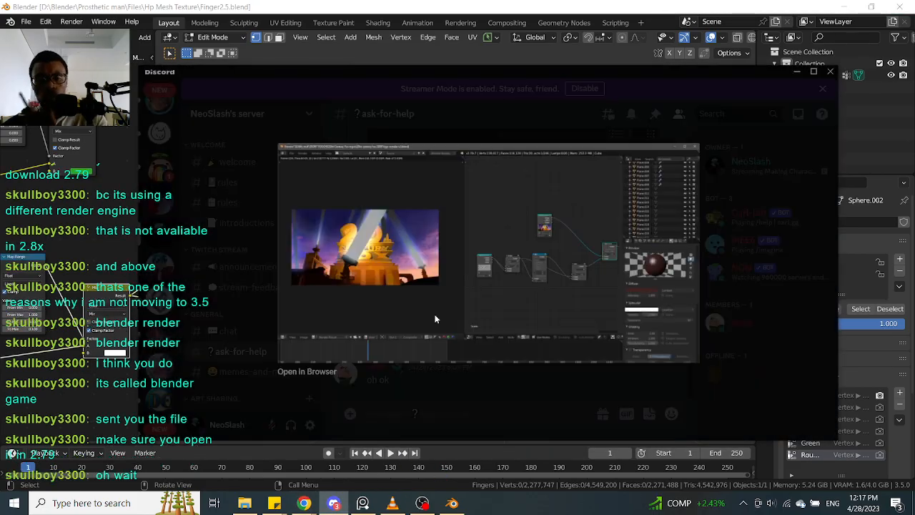
In Discord, close the enlarged compositor screenshot and look through the chat and ask-for-help channels for the viewer's file
click(763, 103)
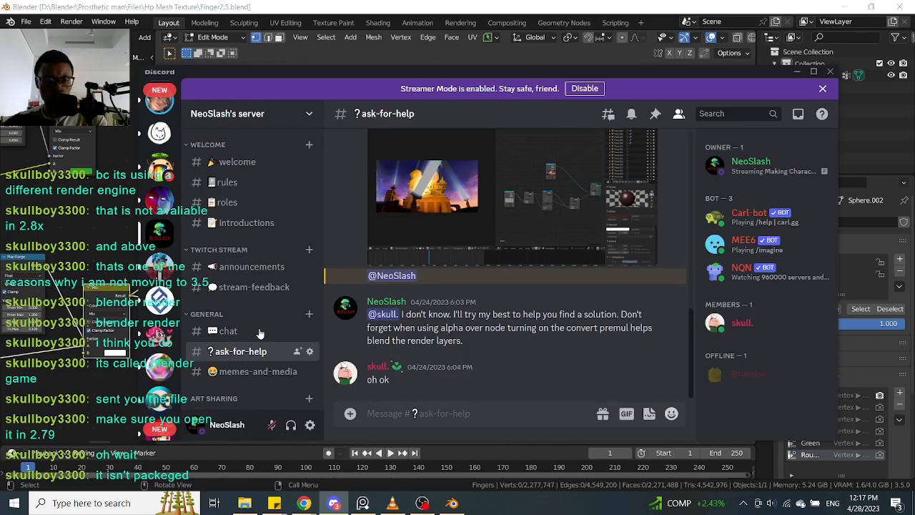
scroll(243, 286, down, 3)
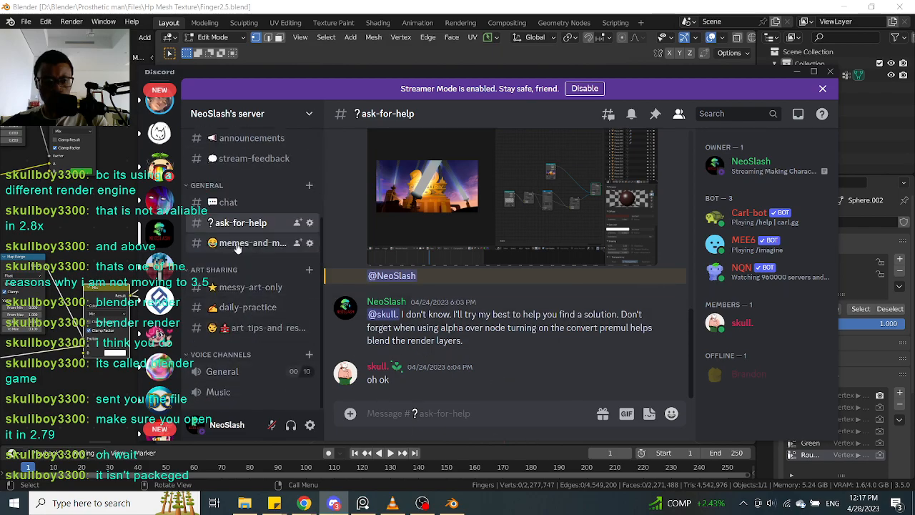
click(240, 205)
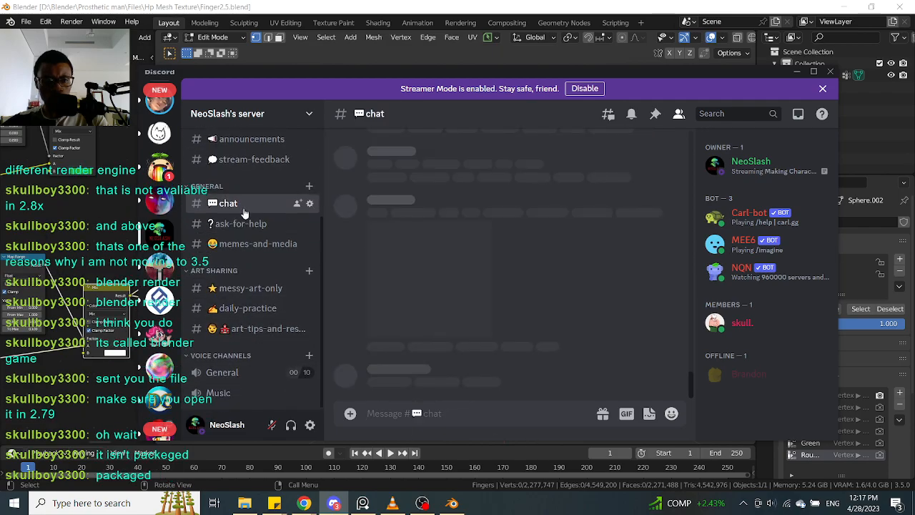
scroll(236, 204, up, 1)
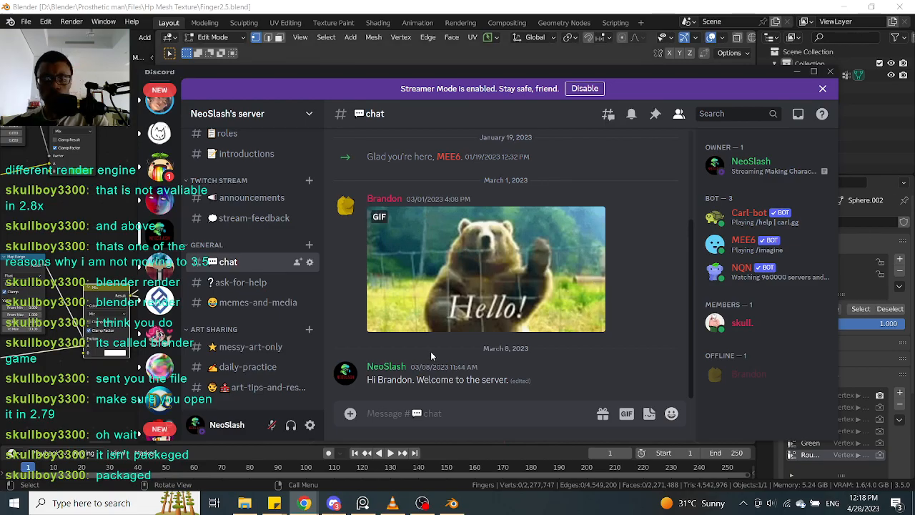
scroll(407, 236, up, 2)
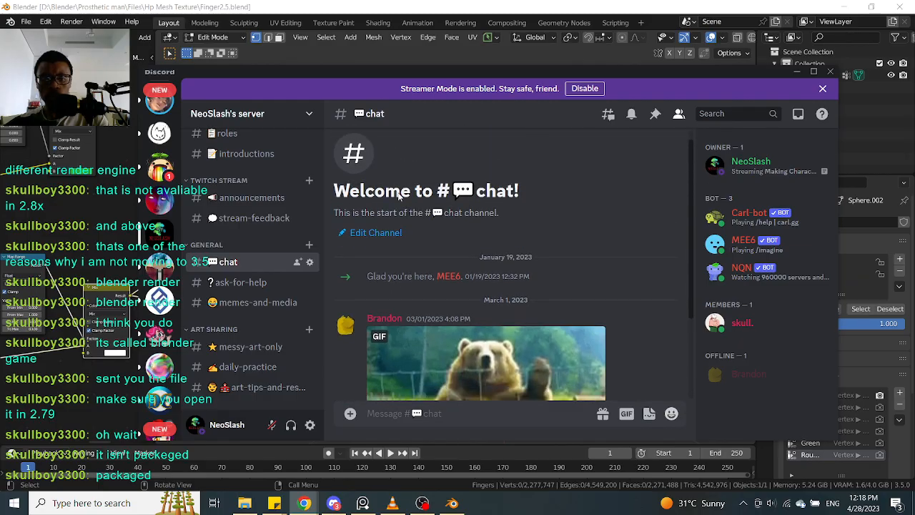
click(232, 283)
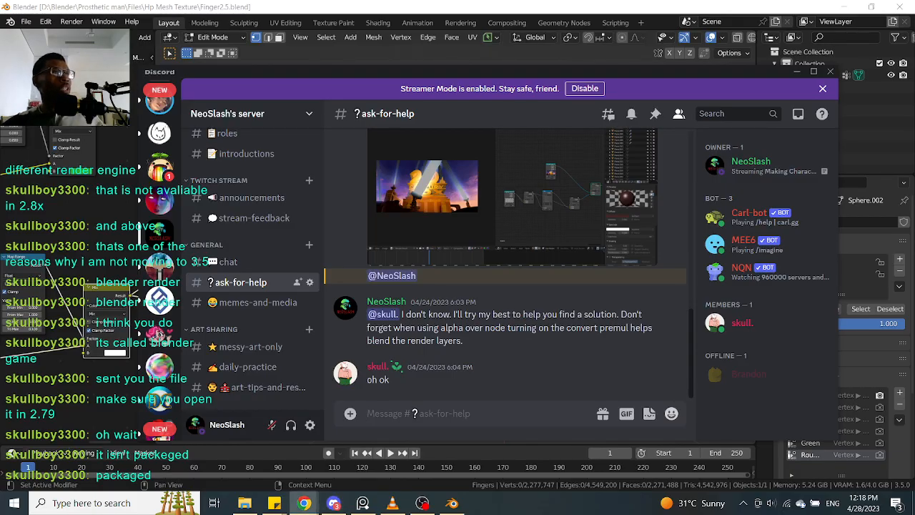
Switch to Chrome and open the list of all archived builds from Blender's daily builds page
click(304, 502)
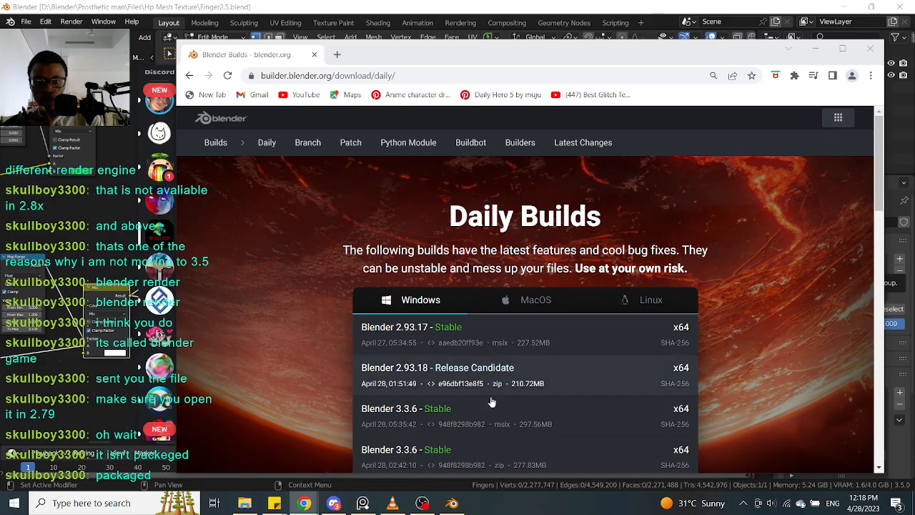
scroll(500, 404, down, 4)
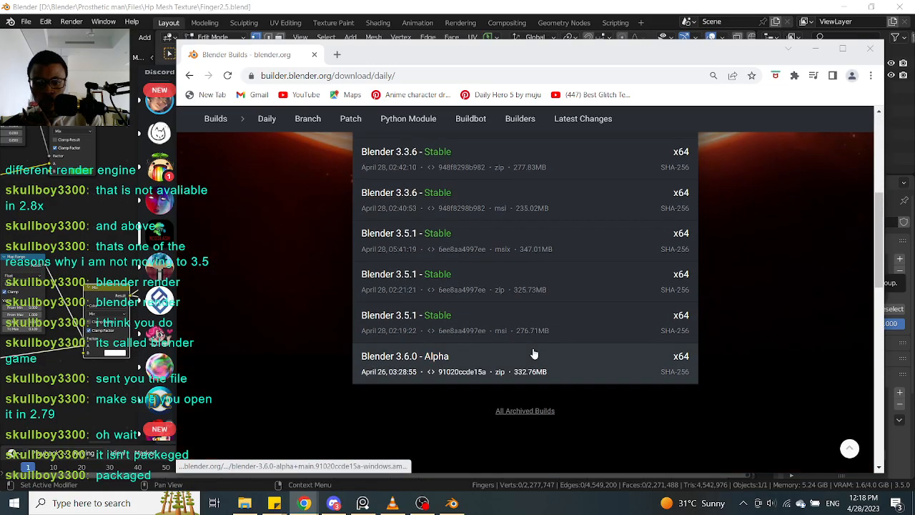
click(535, 411)
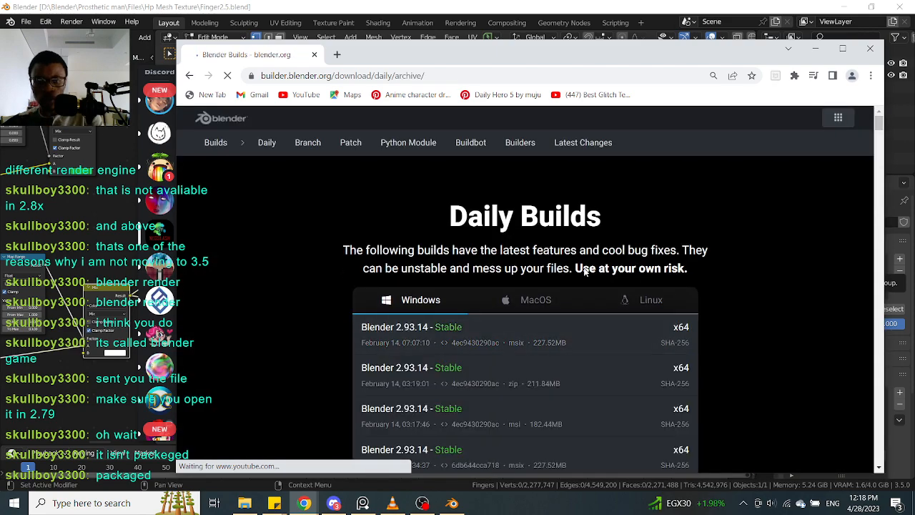
Look through the archived Windows builds for a Blender 2.79 download
scroll(455, 358, down, 10)
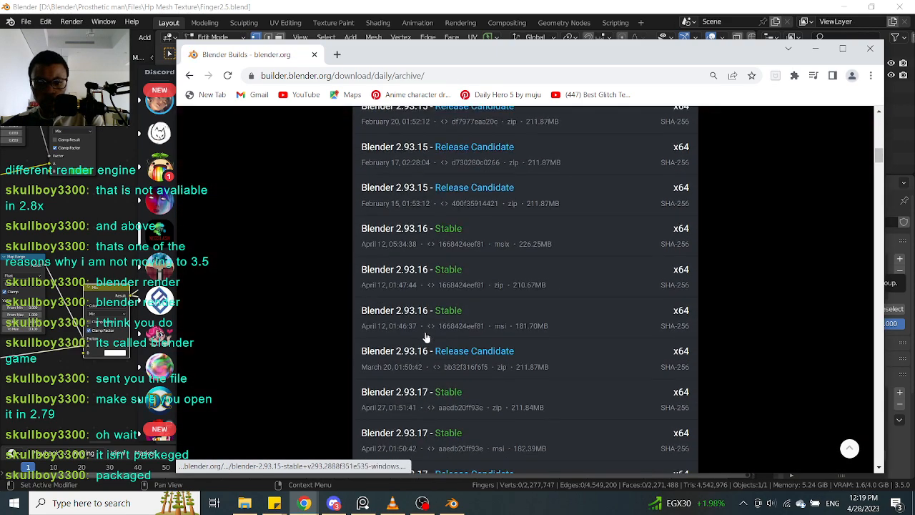
scroll(425, 337, down, 10)
scroll(425, 337, up, 15)
scroll(426, 338, up, 10)
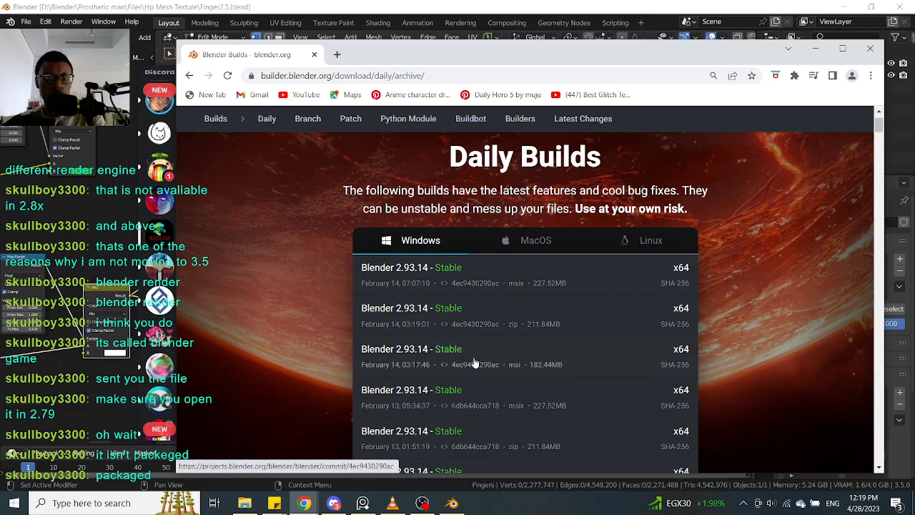
scroll(457, 343, up, 2)
scroll(434, 306, down, 1)
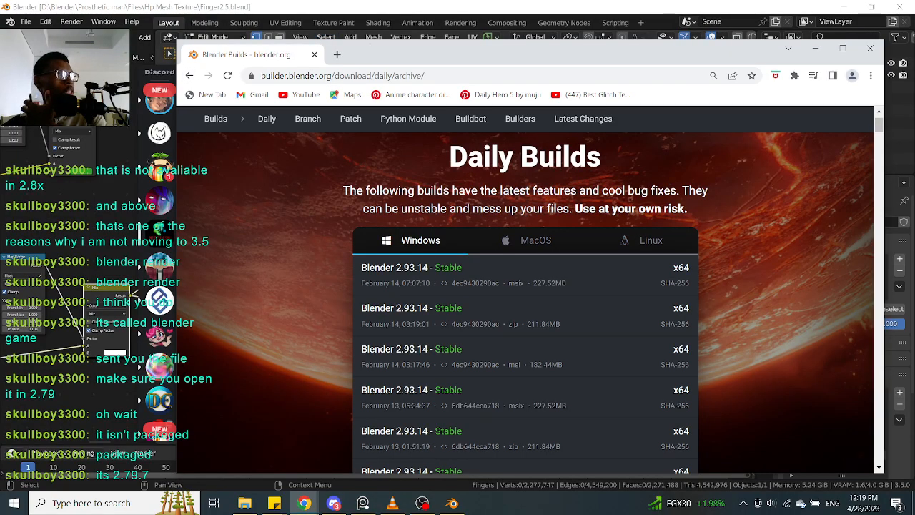
scroll(479, 286, up, 1)
scroll(500, 250, down, 3)
scroll(513, 217, up, 1)
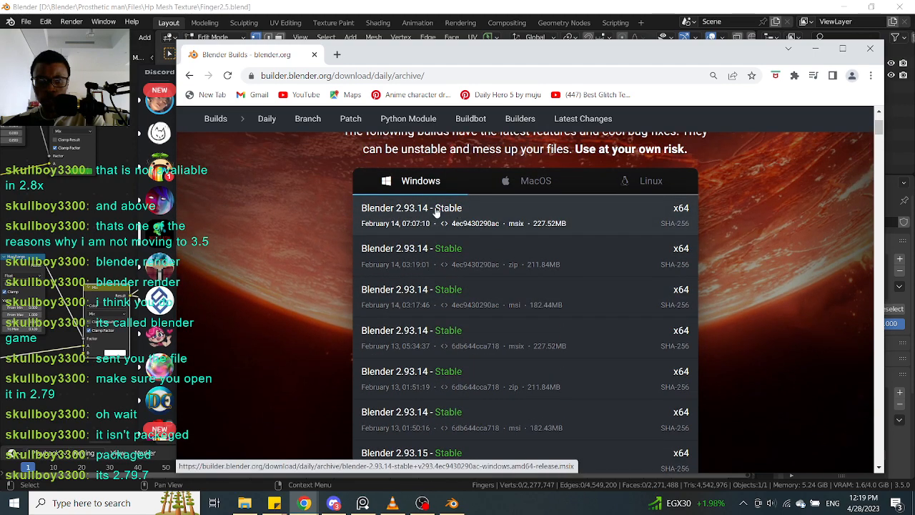
scroll(435, 212, down, 1)
scroll(422, 210, up, 1)
scroll(386, 221, down, 3)
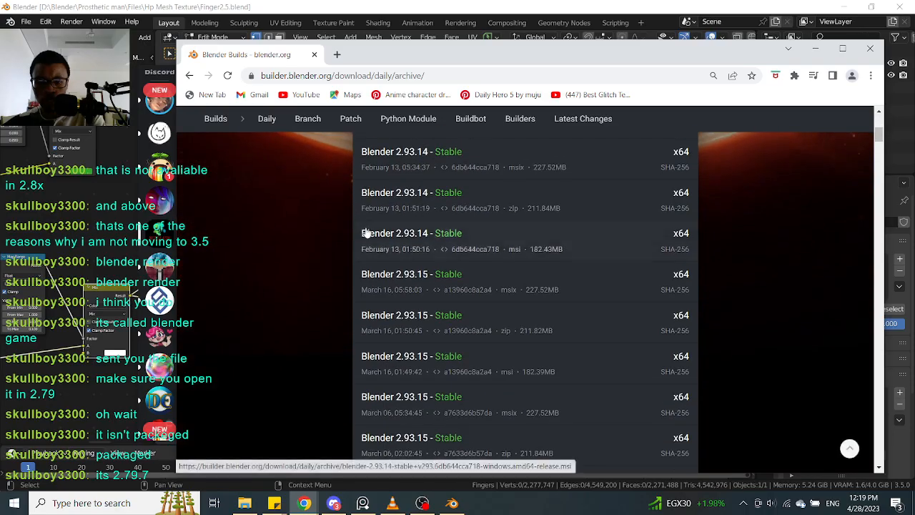
scroll(365, 234, down, 20)
scroll(369, 237, down, 15)
scroll(384, 258, down, 15)
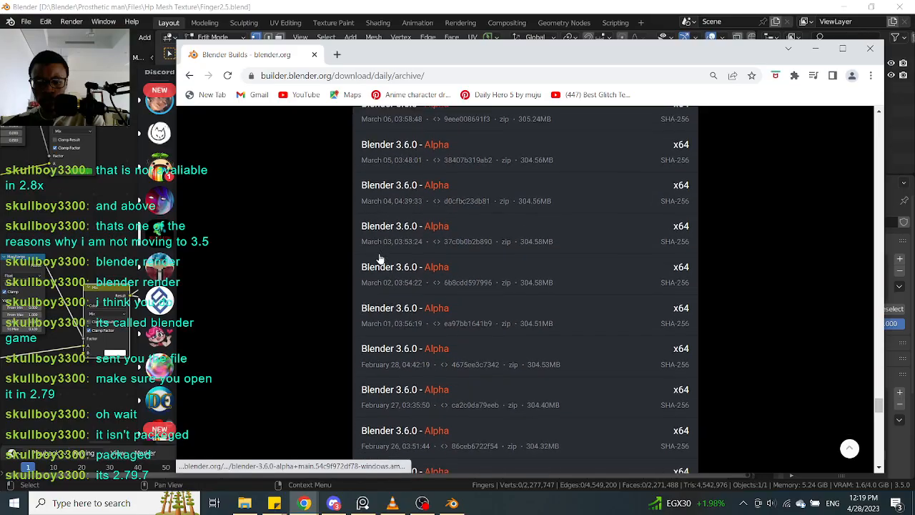
scroll(380, 259, down, 15)
scroll(377, 258, up, 10)
scroll(377, 259, up, 10)
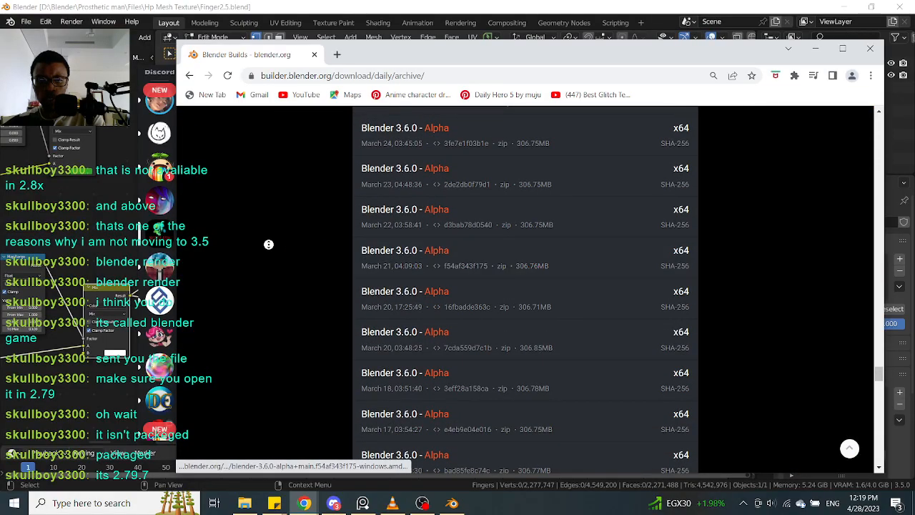
scroll(279, 242, up, 5)
right_click(321, 229)
click(314, 224)
scroll(305, 220, up, 8)
scroll(289, 210, down, 20)
scroll(286, 205, down, 20)
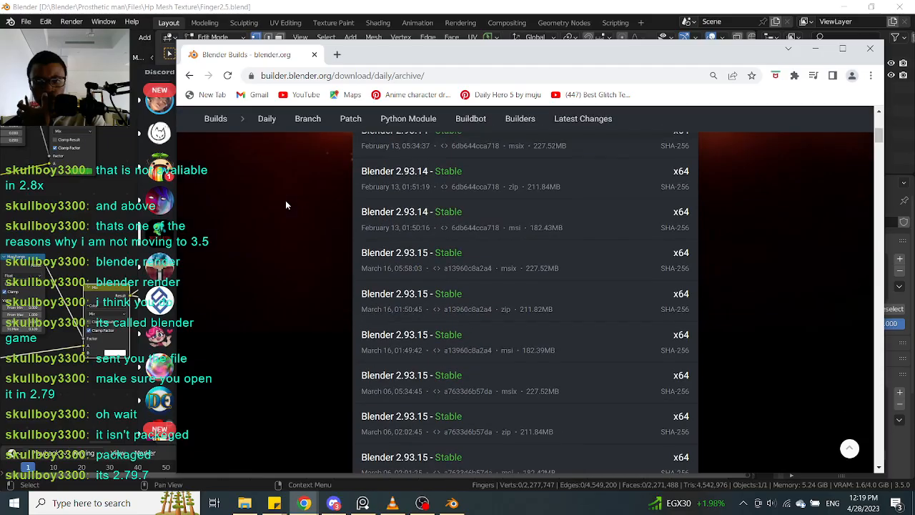
scroll(286, 205, up, 4)
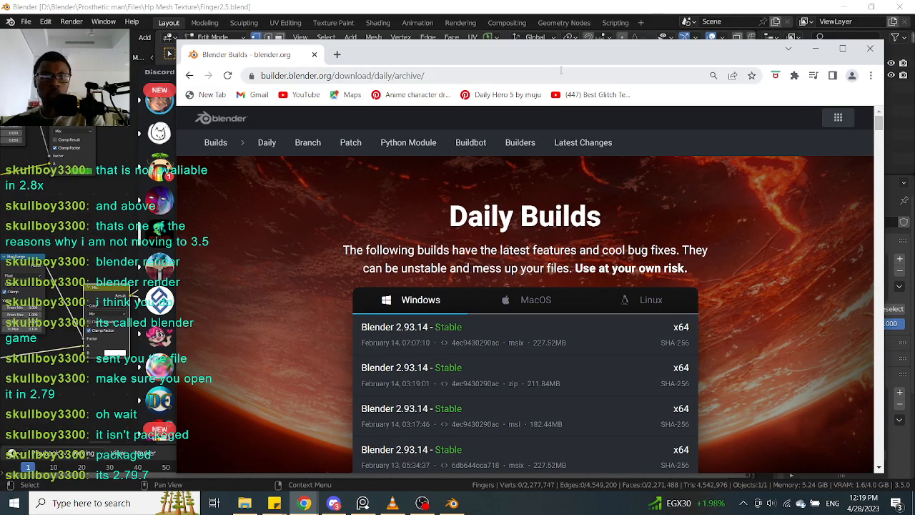
In a new browser tab, search Google for "install blender 2.79" and open the Blender 2.79 release page
click(337, 54)
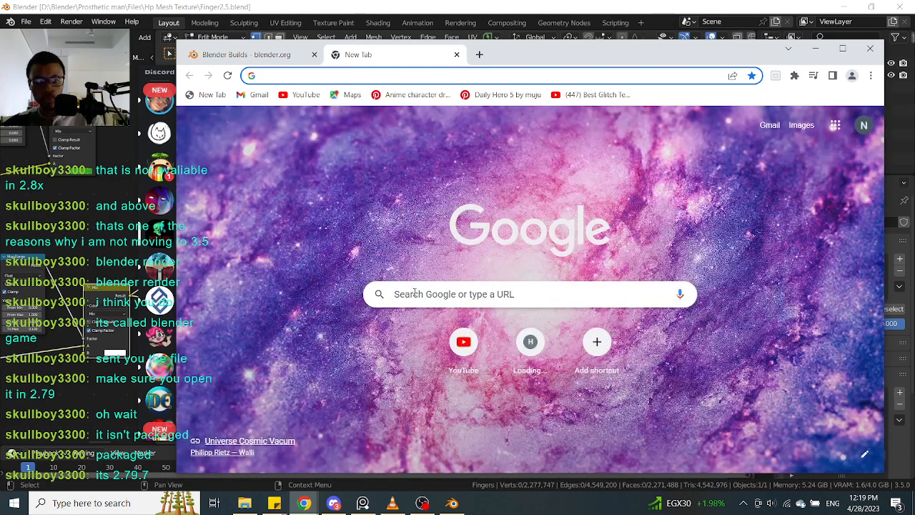
click(415, 293)
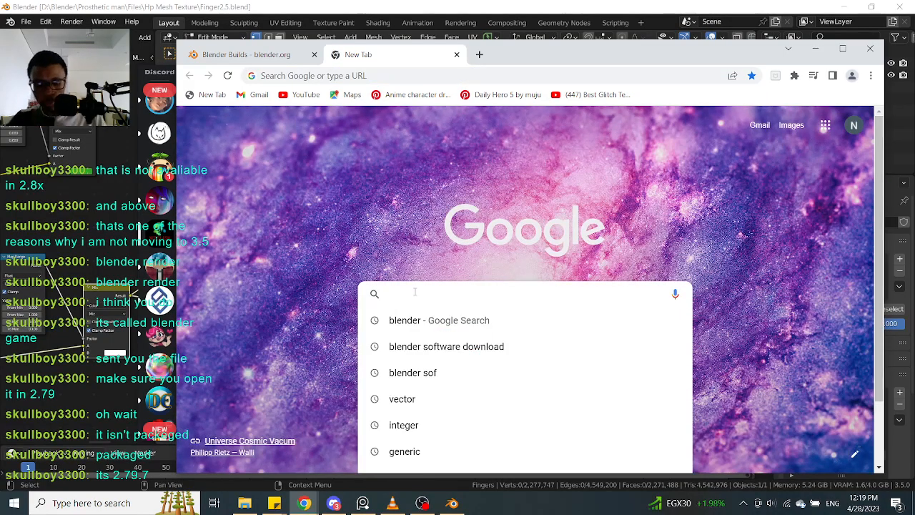
text(Blnde)
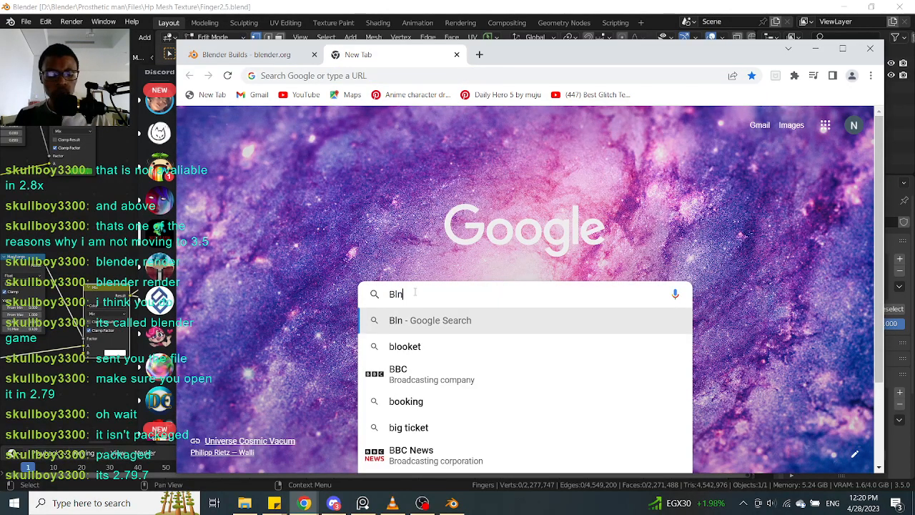
key(BackSpace)
key(BackSpace)
key(BackSpace)
text(e)
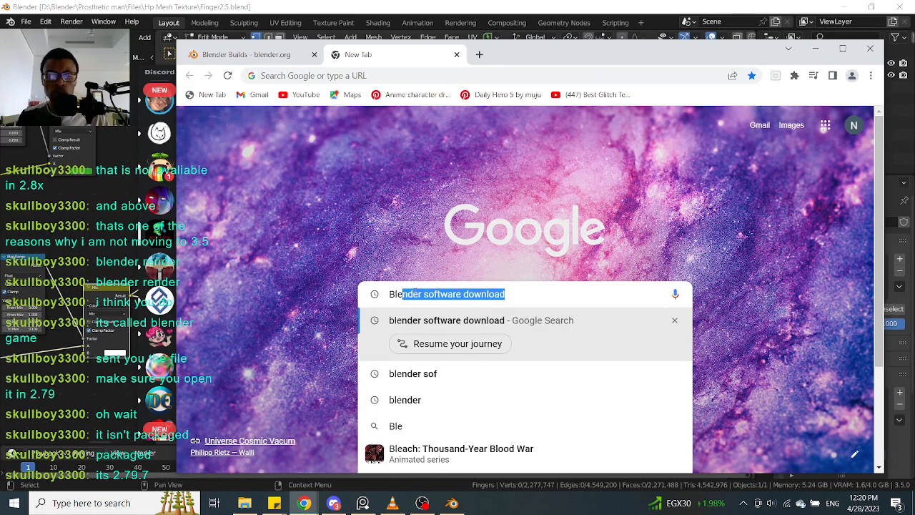
text(nder )
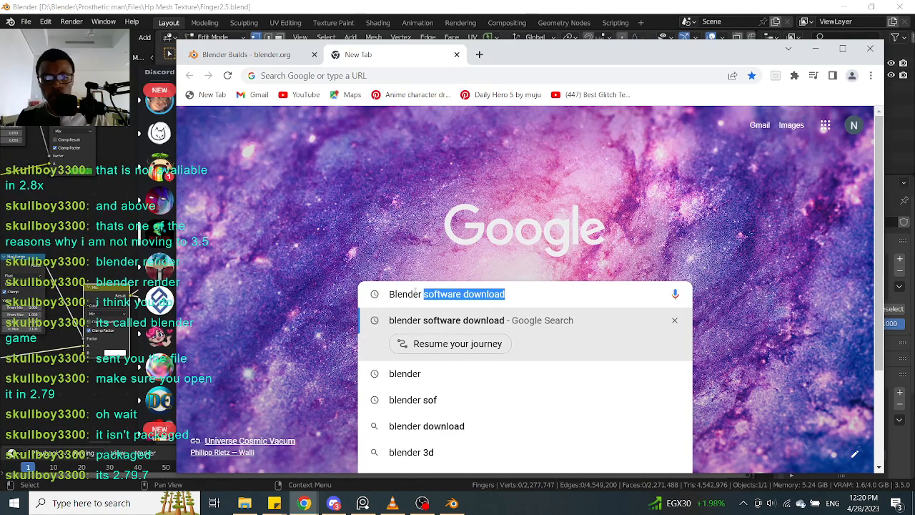
text(softa)
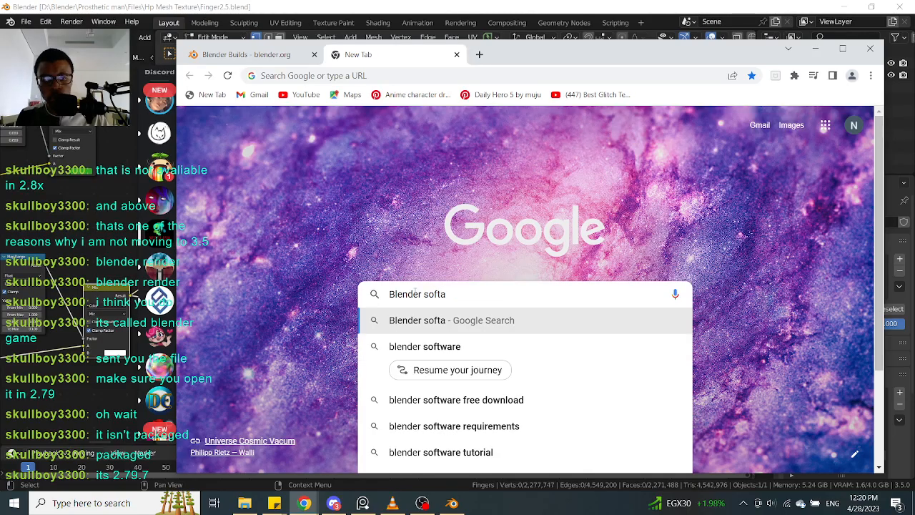
key(BackSpace)
text(war)
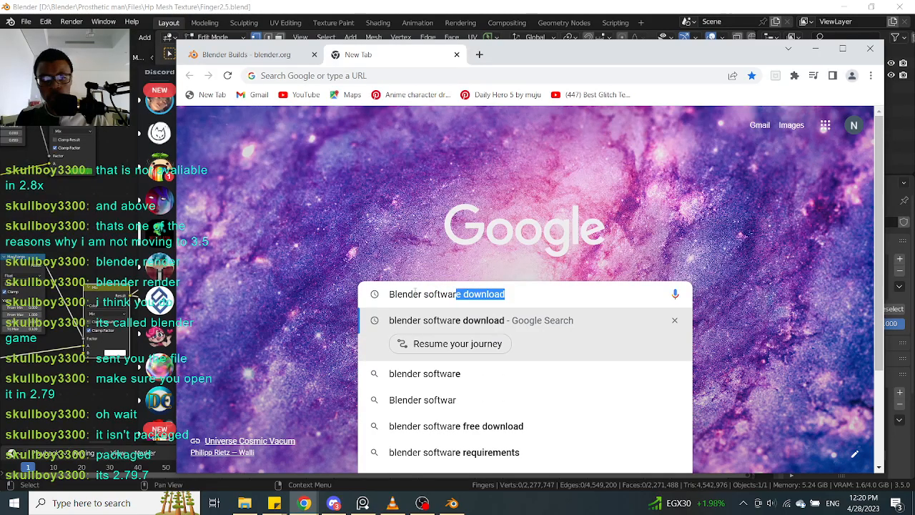
text(e )
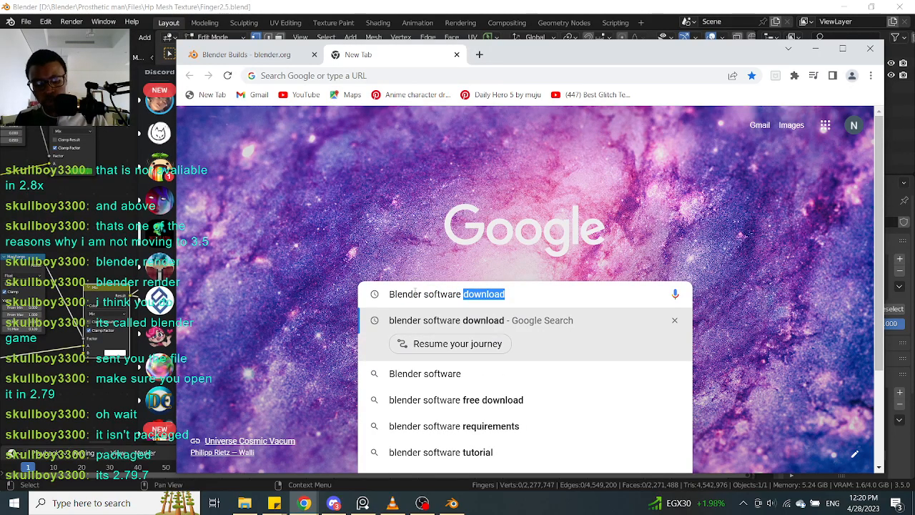
text(2.)
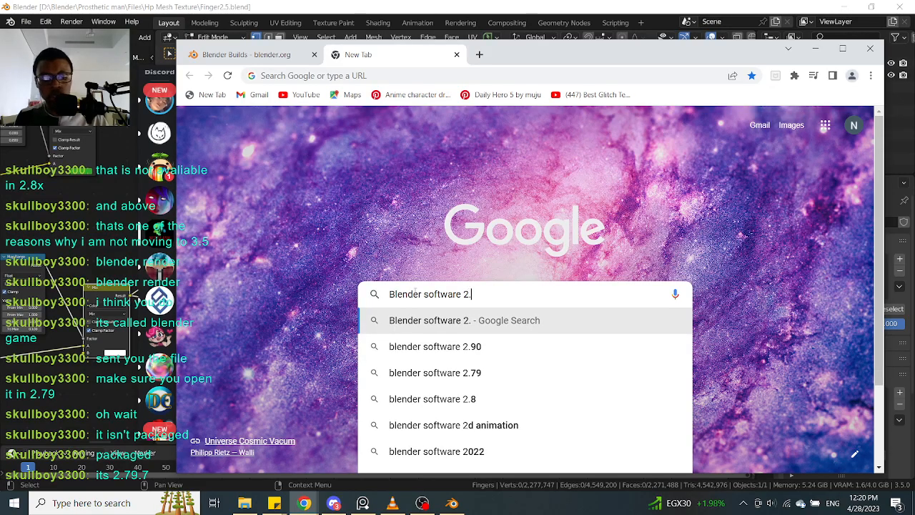
text(79)
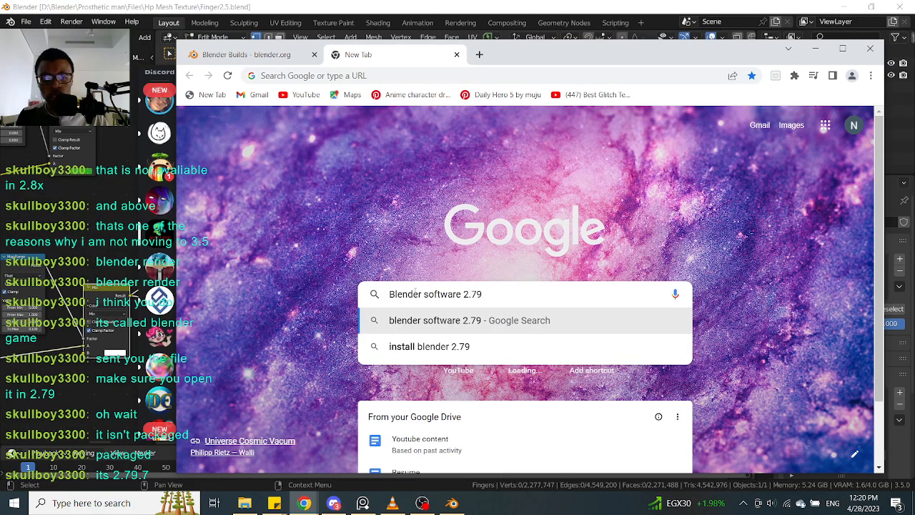
click(411, 349)
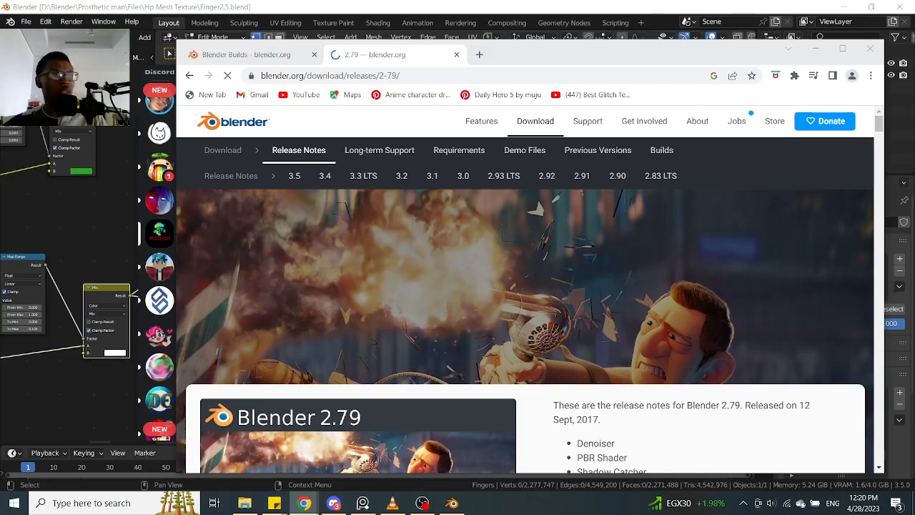
Look through the Blender 2.79 release notes page for its download options
scroll(552, 278, down, 5)
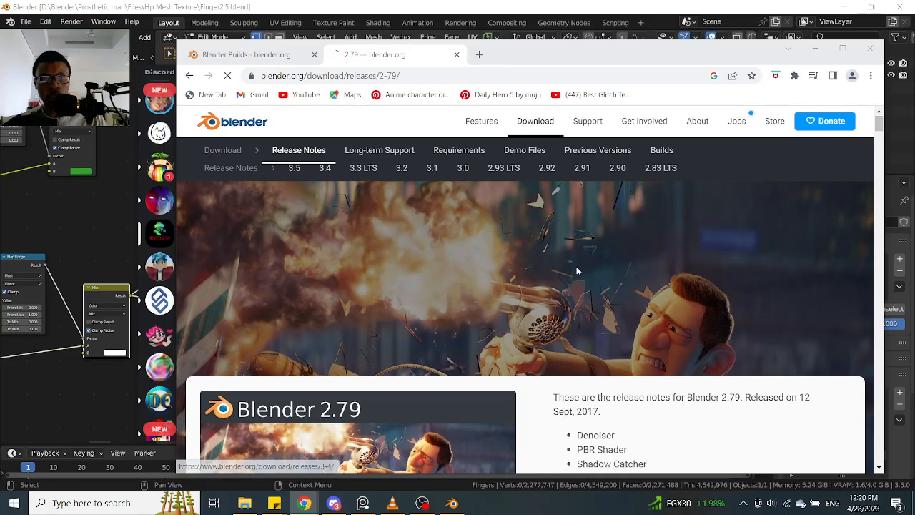
scroll(515, 292, down, 5)
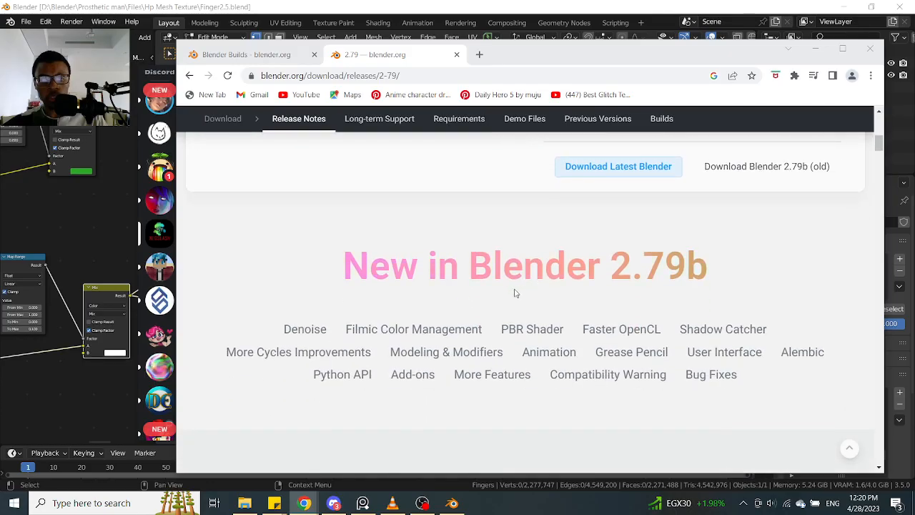
scroll(515, 293, up, 1)
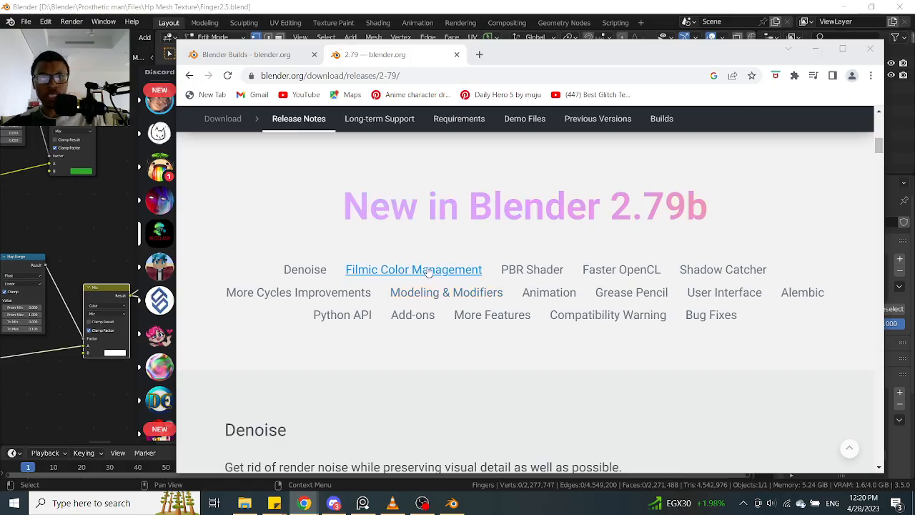
scroll(426, 243, up, 3)
scroll(421, 239, up, 3)
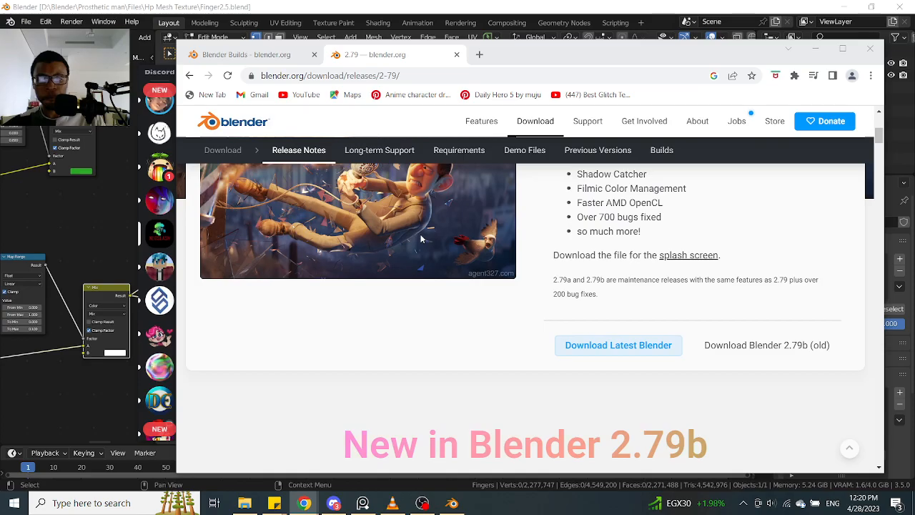
scroll(421, 239, down, 2)
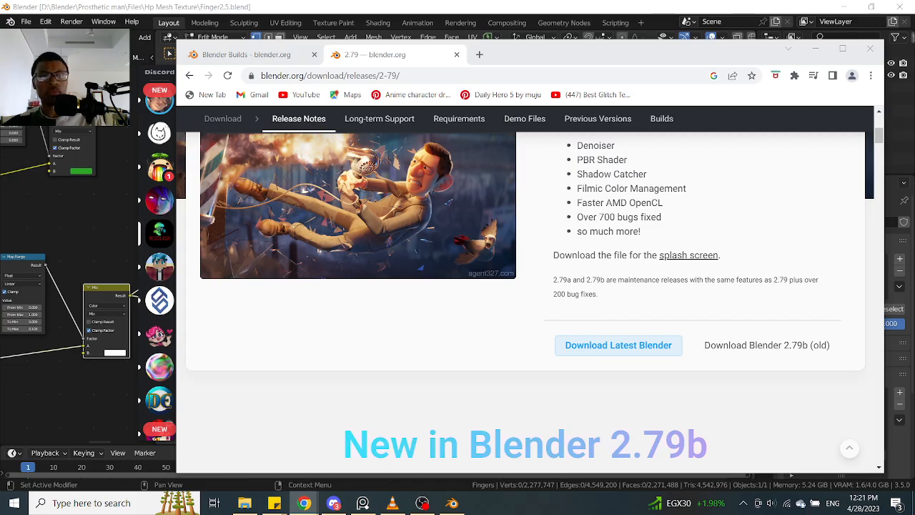
scroll(537, 190, up, 4)
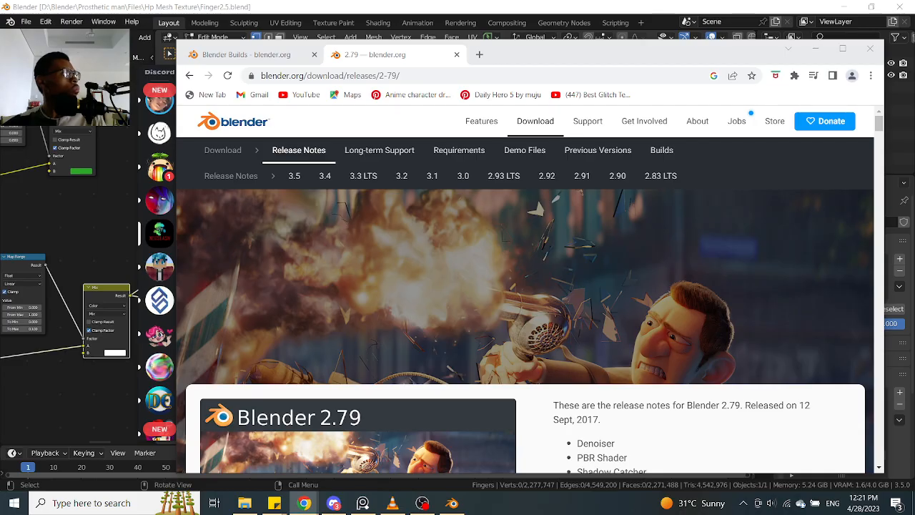
Move the Blender 2.79 release index into the browser window as the first tab and download blender-2.79-windows64.zip
drag(612, 114, 203, 54)
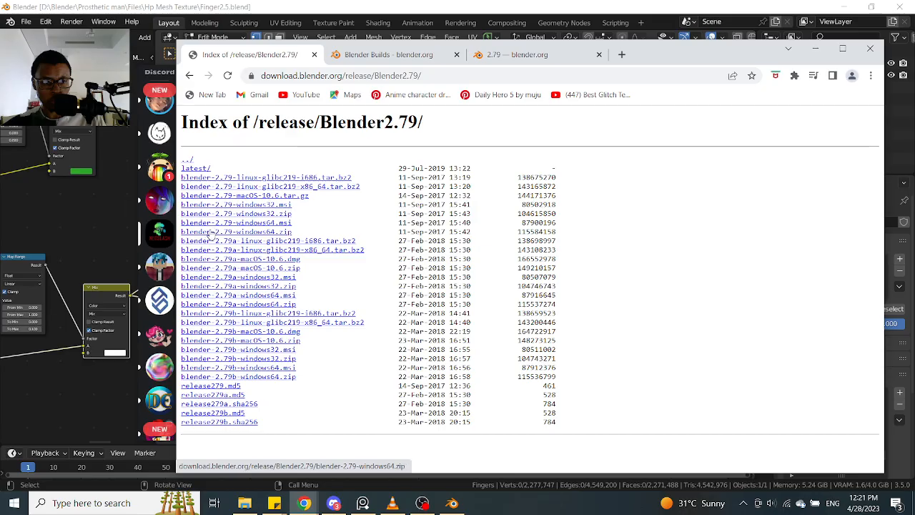
click(242, 231)
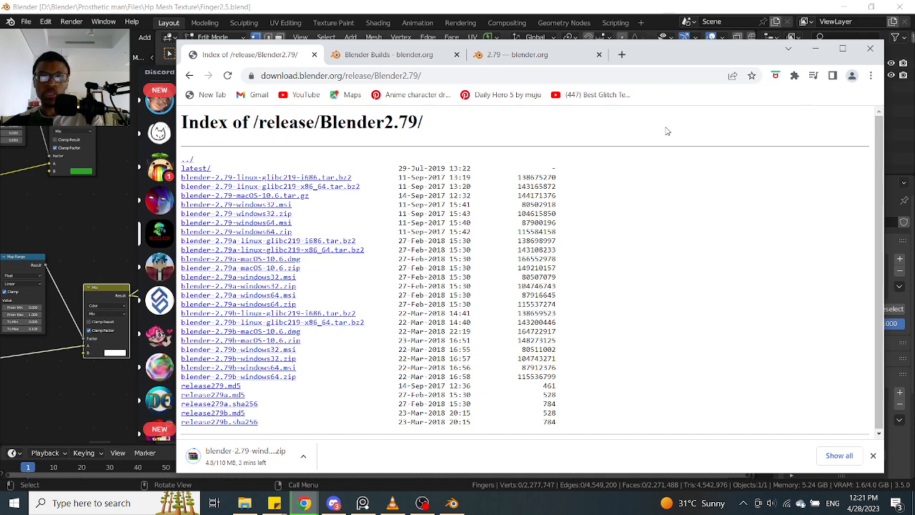
click(815, 48)
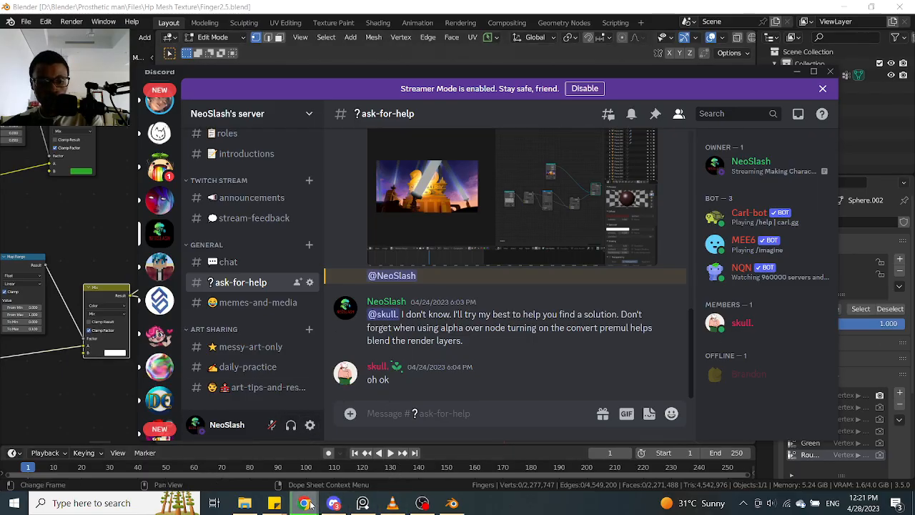
Check the progress of the Blender 2.79 download, minimize Chrome and Discord, and return to the isolated finger in Blender
mouse_move(305, 503)
click(423, 461)
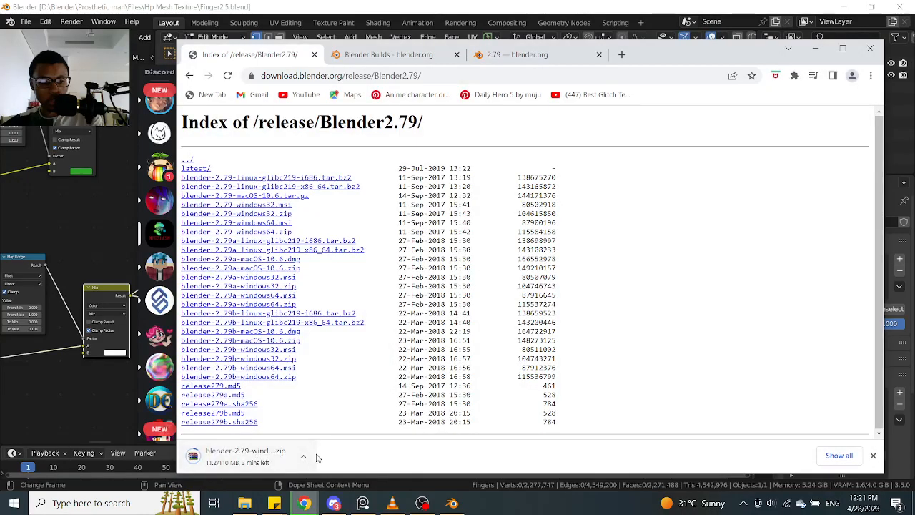
click(815, 48)
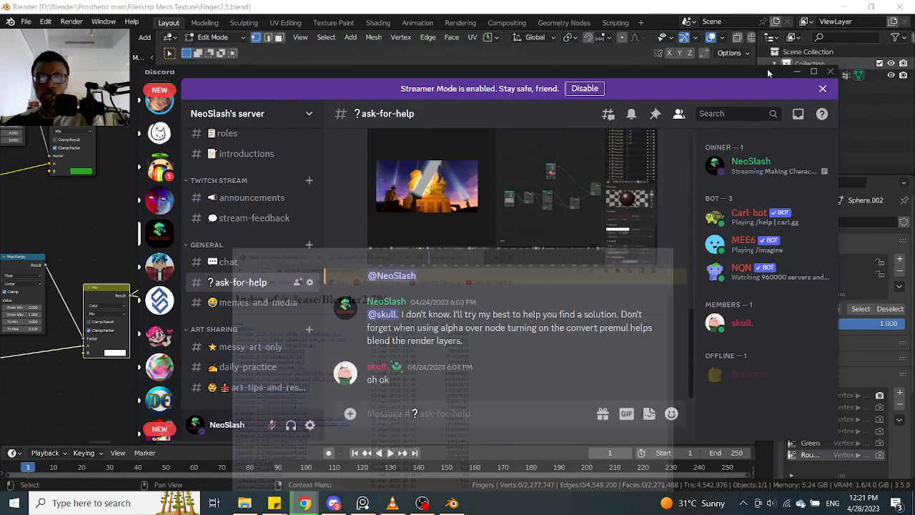
click(797, 73)
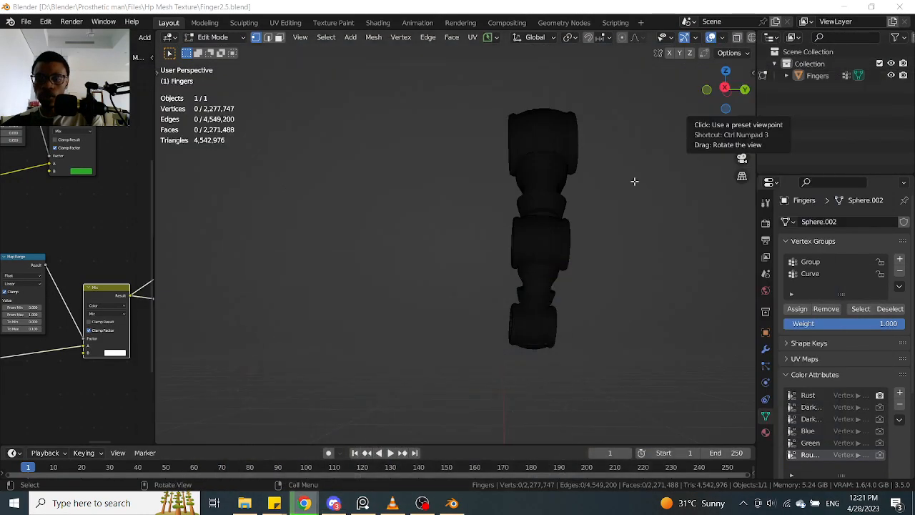
Glance at the ask-for-help channel in Discord, return to Blender and switch the finger from Edit Mode to Sculpt Mode
click(334, 503)
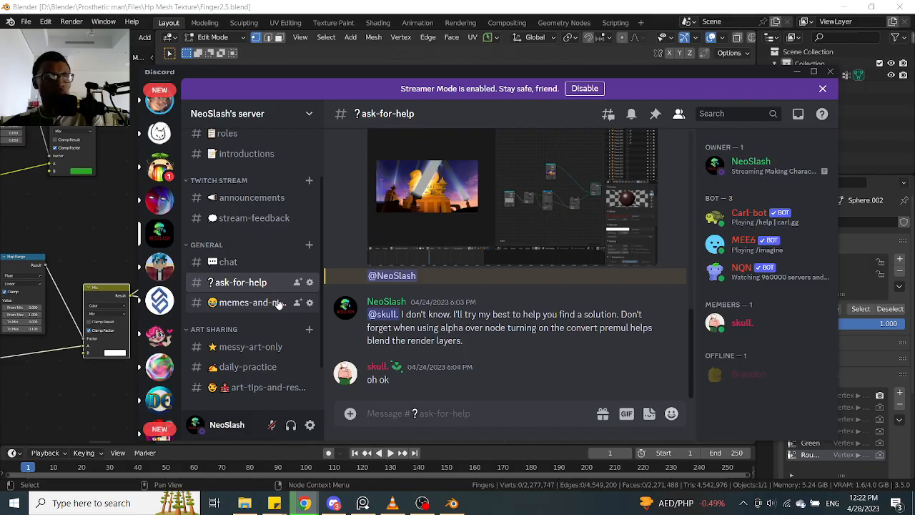
click(45, 161)
middle_drag(582, 227, 481, 241)
key(Tab)
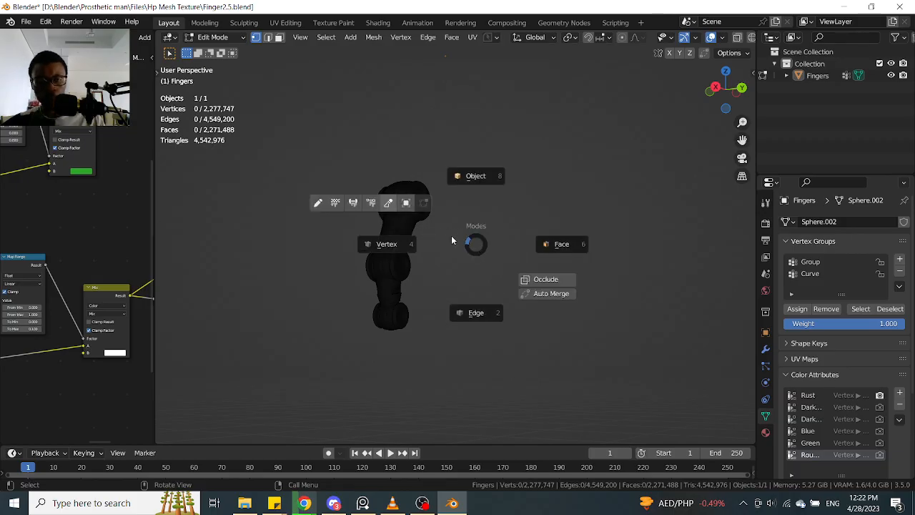
key(Tab)
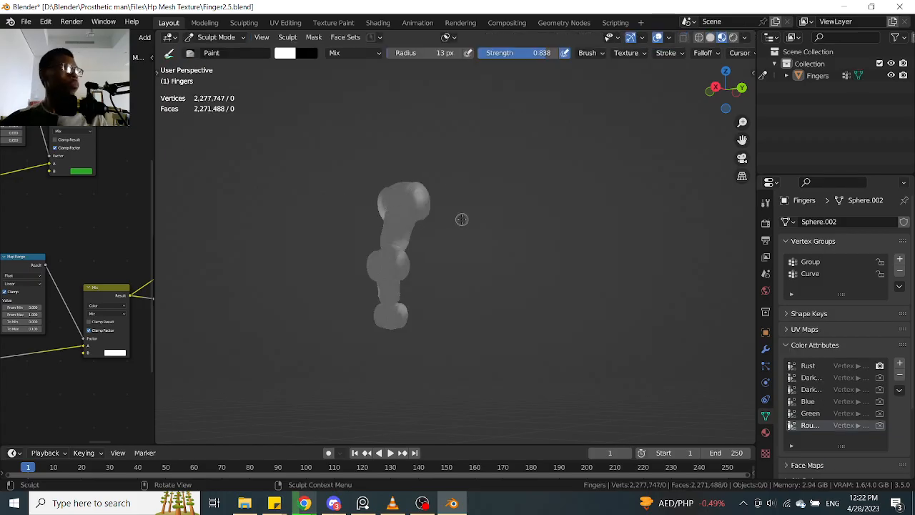
Set the Paint brush radius to 37 px for painting the finger's joints
scroll(407, 265, up, 6)
mouse_move(410, 270)
middle_down()
mouse_move(464, 262)
mouse_move(615, 278)
middle_up()
scroll(582, 288, up, 4)
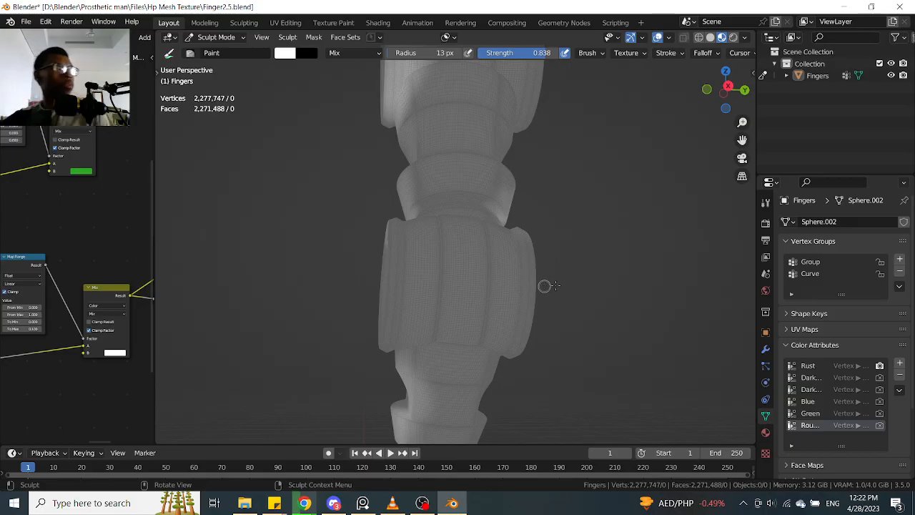
scroll(452, 300, up, 3)
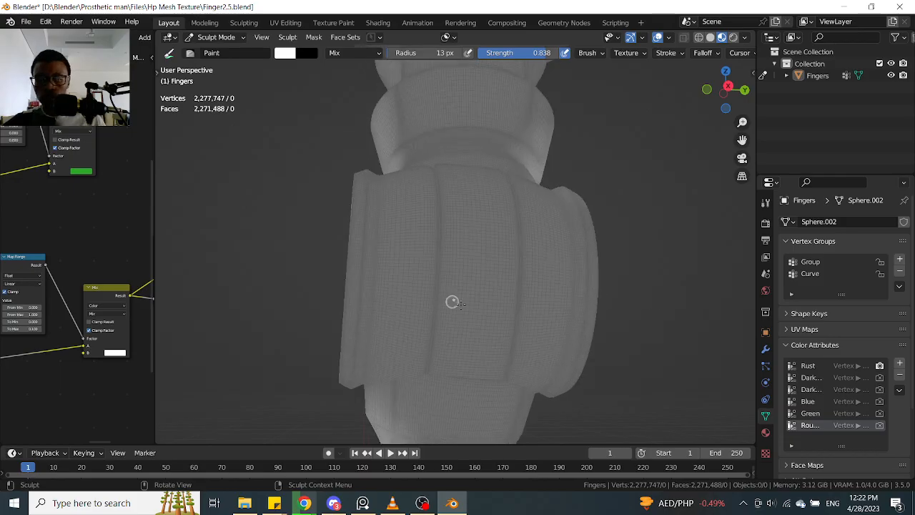
scroll(667, 310, down, 2)
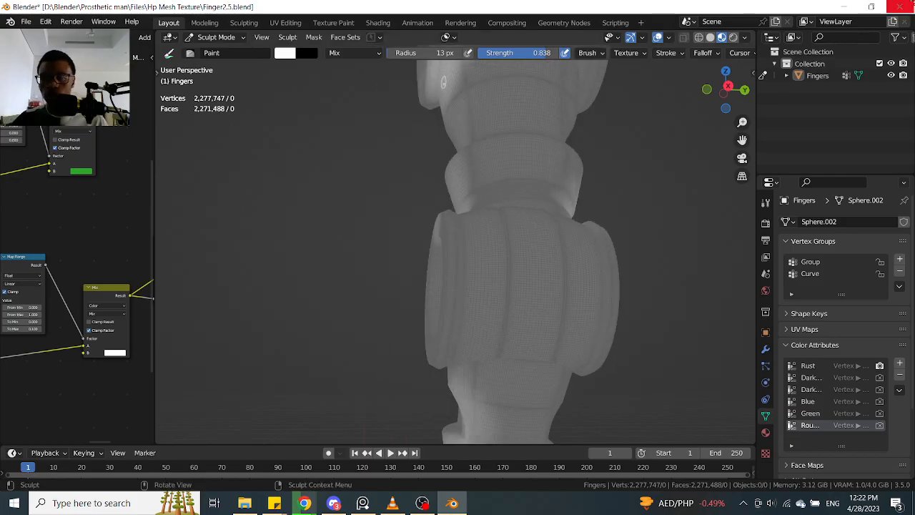
middle_drag(681, 193, 378, 216)
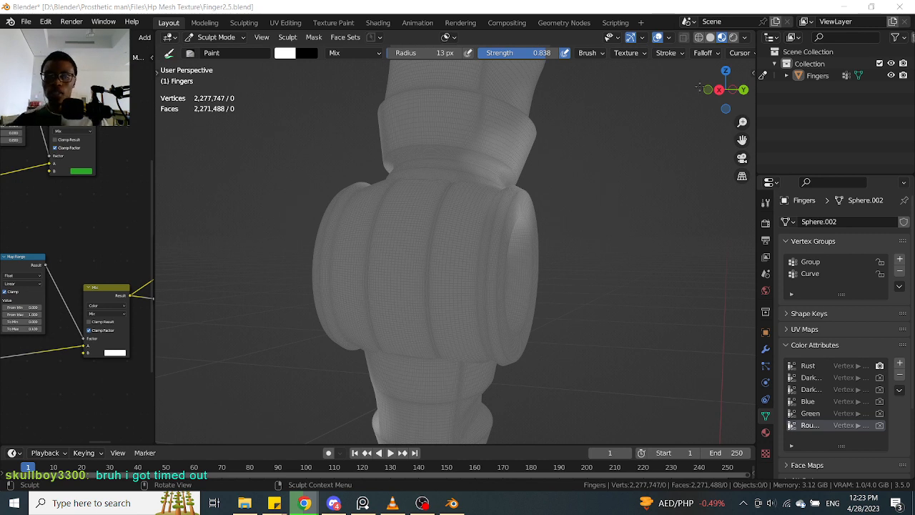
key(alt+Tab)
middle_drag(553, 157, 553, 191)
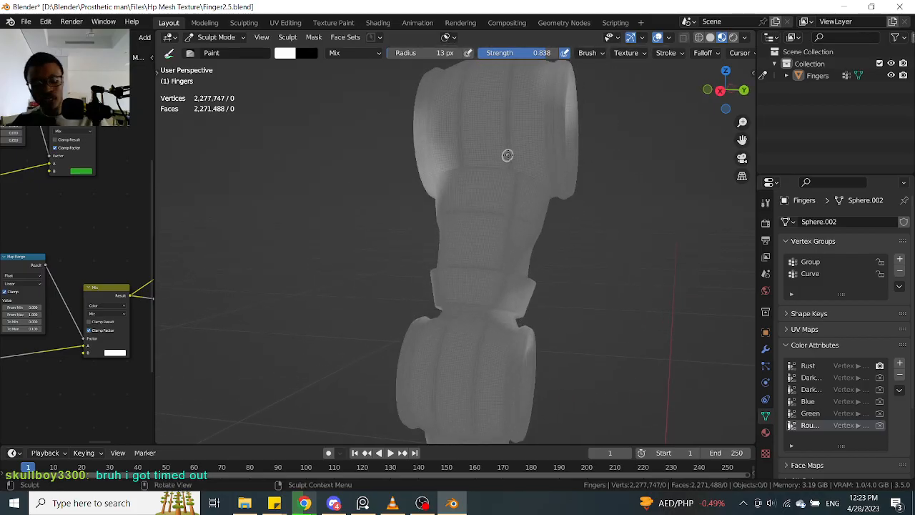
key(f)
click(514, 150)
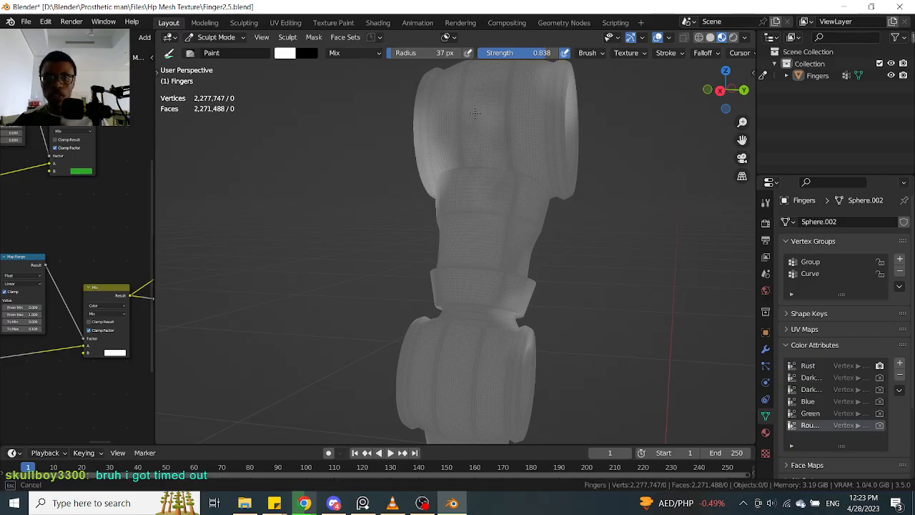
Paint soft white patches on the front of the top knuckle and the narrow segment below it
mouse_move(619, 191)
middle_down()
mouse_move(599, 217)
mouse_move(474, 217)
mouse_move(496, 202)
middle_up()
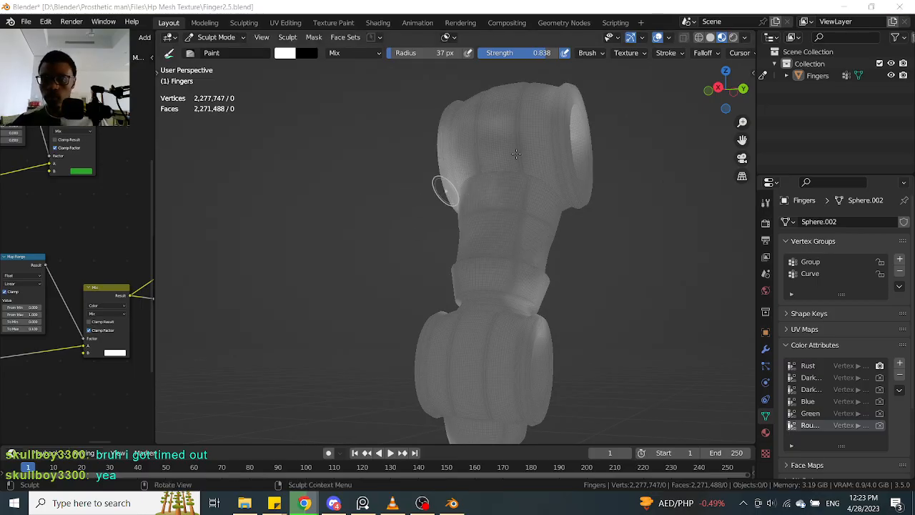
mouse_move(614, 220)
middle_down()
mouse_move(581, 204)
mouse_move(483, 213)
middle_up()
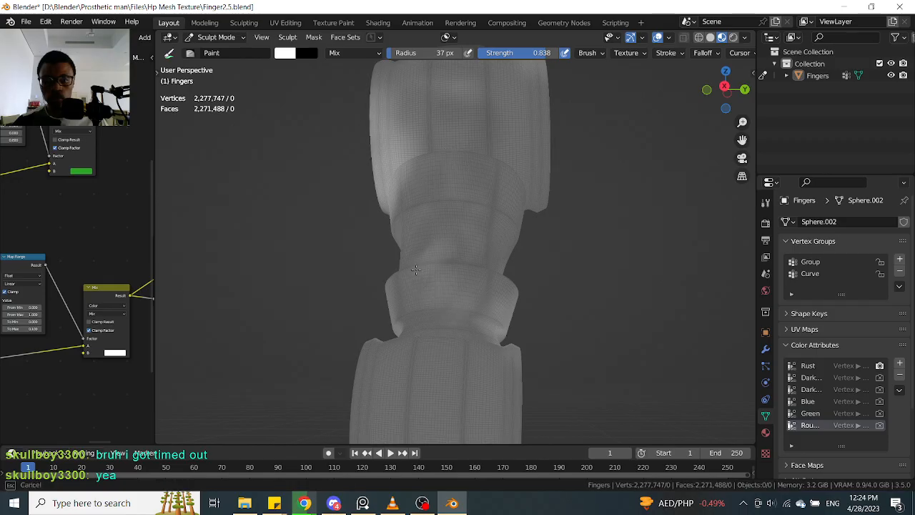
middle_drag(465, 308, 629, 249)
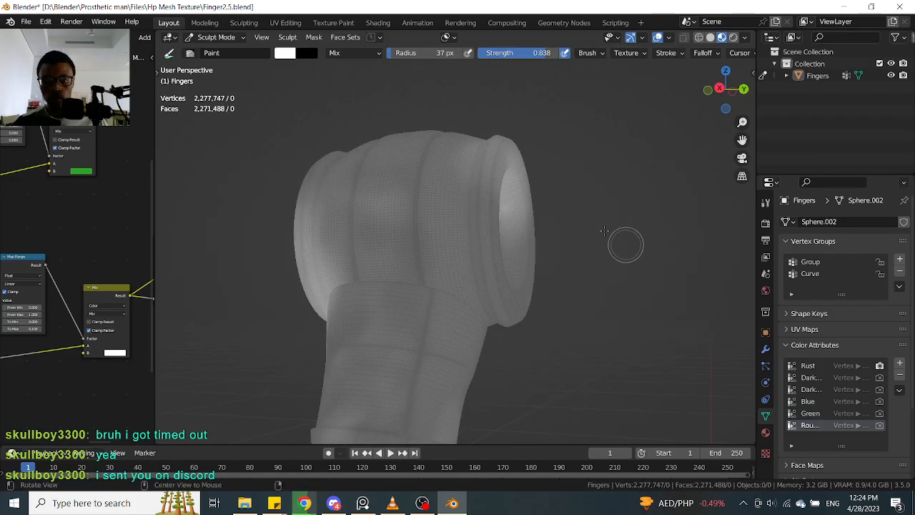
shift+middle_drag(598, 217, 626, 177)
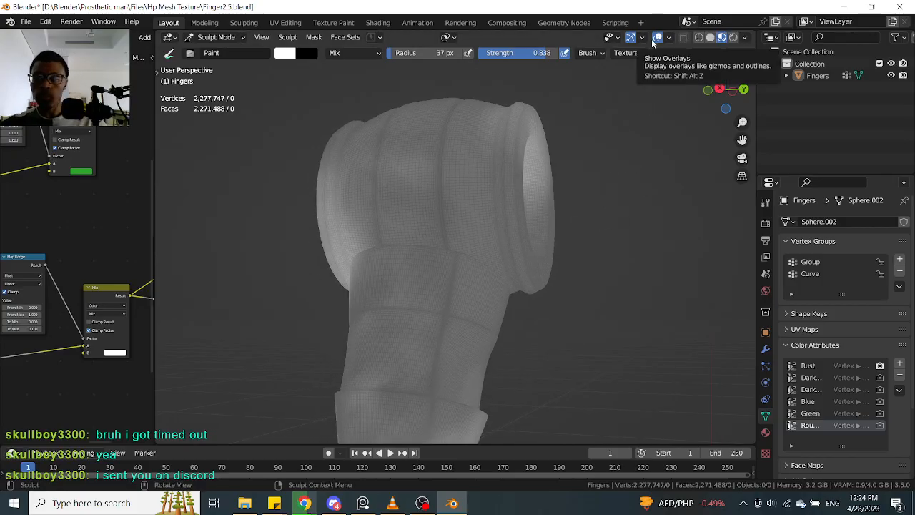
Review the viewer's ask-for-help posts in Discord and download 20th_century_fox_2009_logo_remake_v3 from their direct message
click(333, 503)
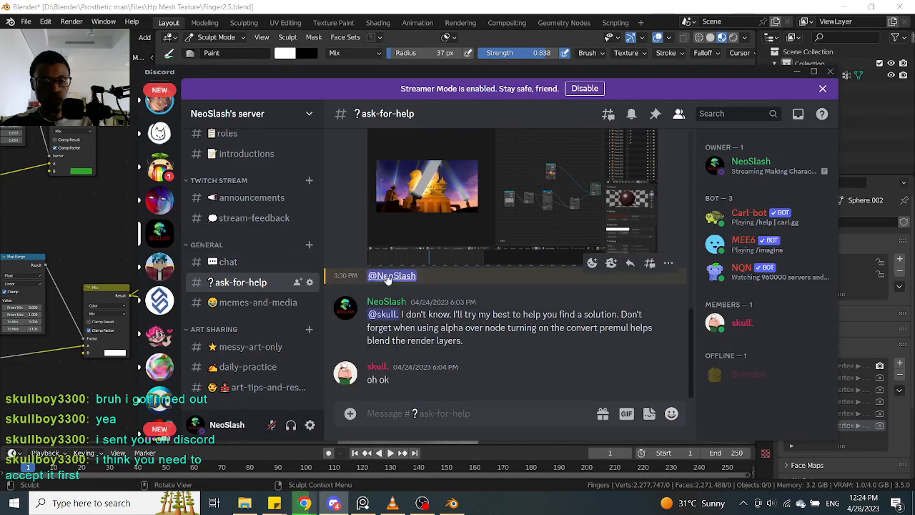
scroll(272, 278, up, 2)
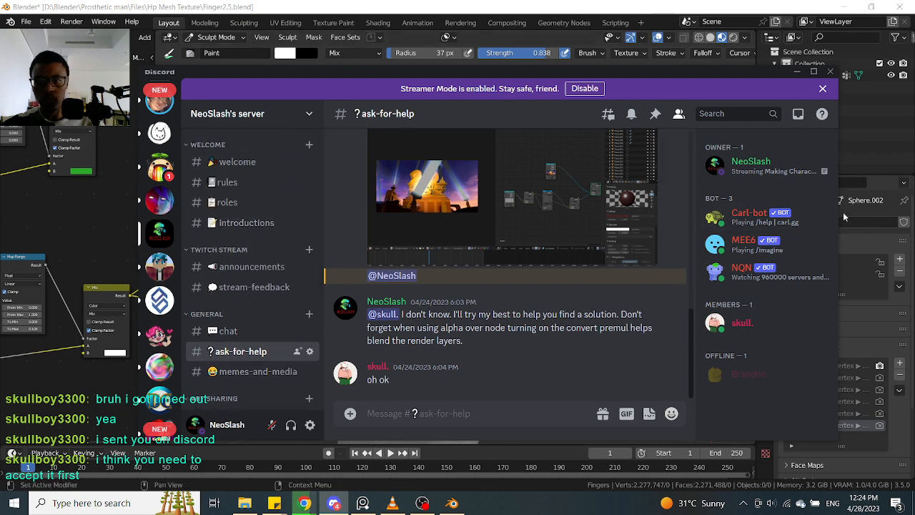
scroll(496, 366, up, 5)
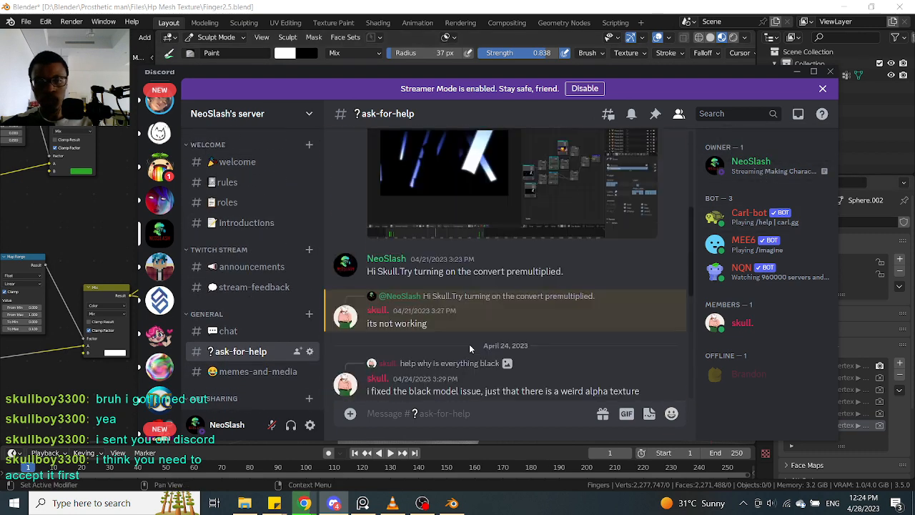
scroll(468, 318, up, 5)
scroll(466, 322, down, 5)
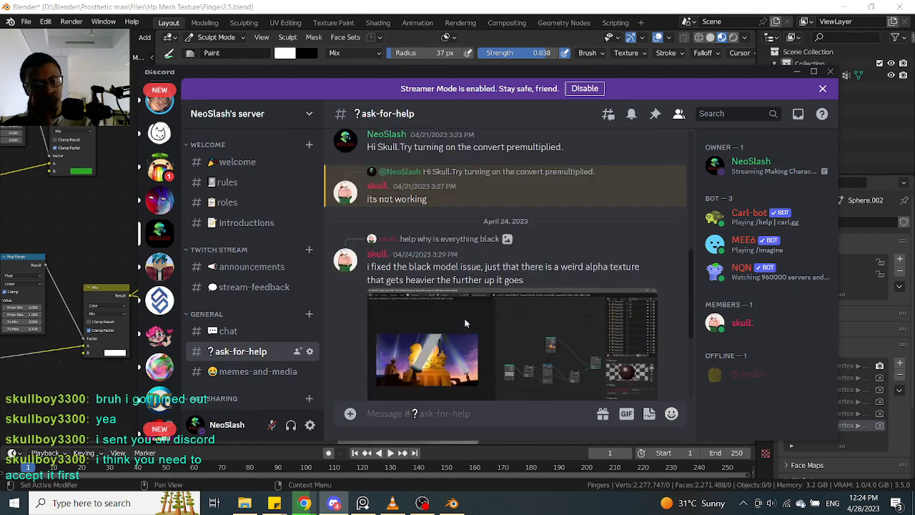
scroll(466, 322, down, 2)
scroll(153, 105, up, 2)
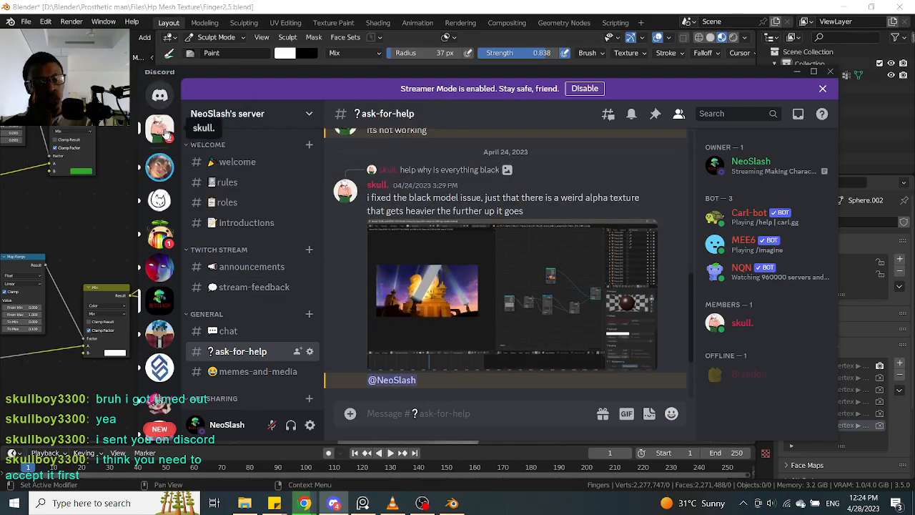
click(161, 131)
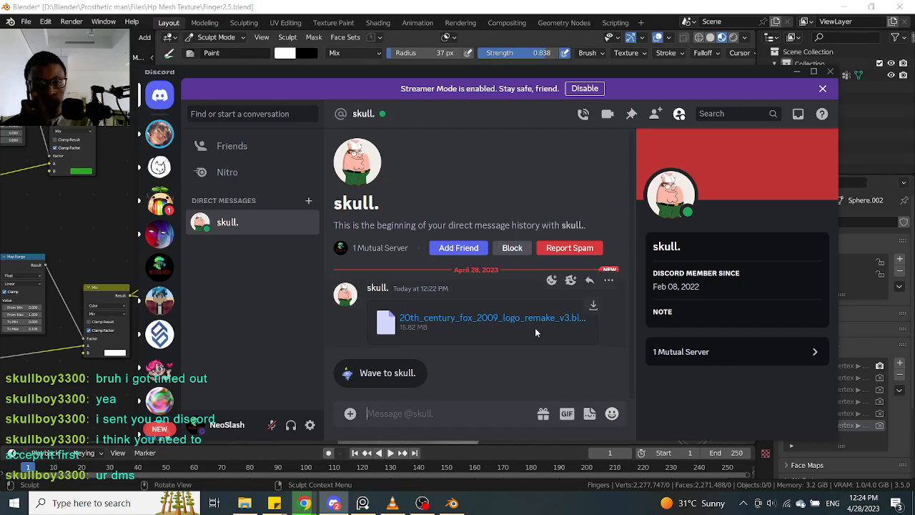
click(595, 308)
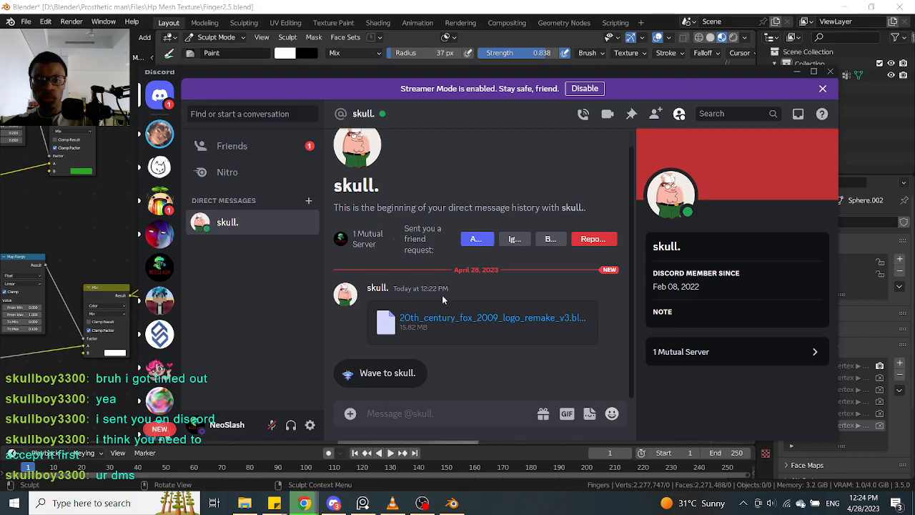
Accept the viewer's pending friend request in Discord and return to the finger in Blender
click(257, 150)
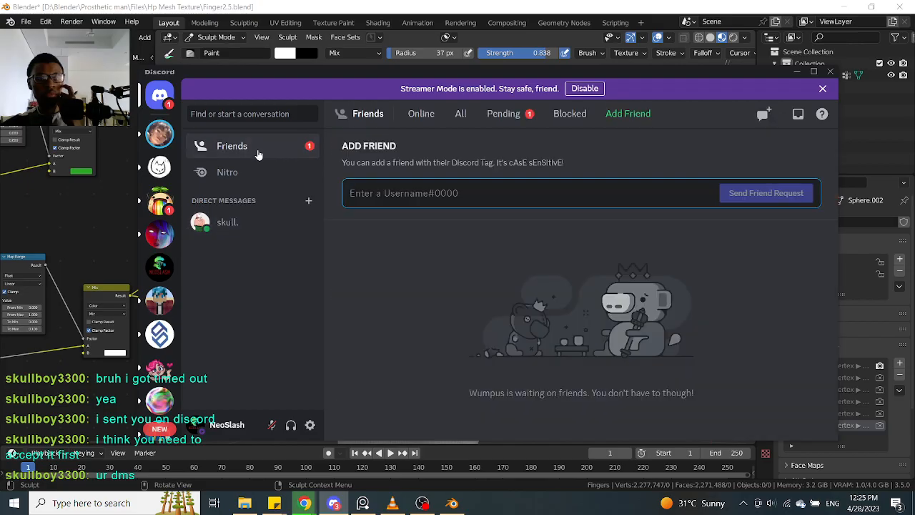
click(503, 116)
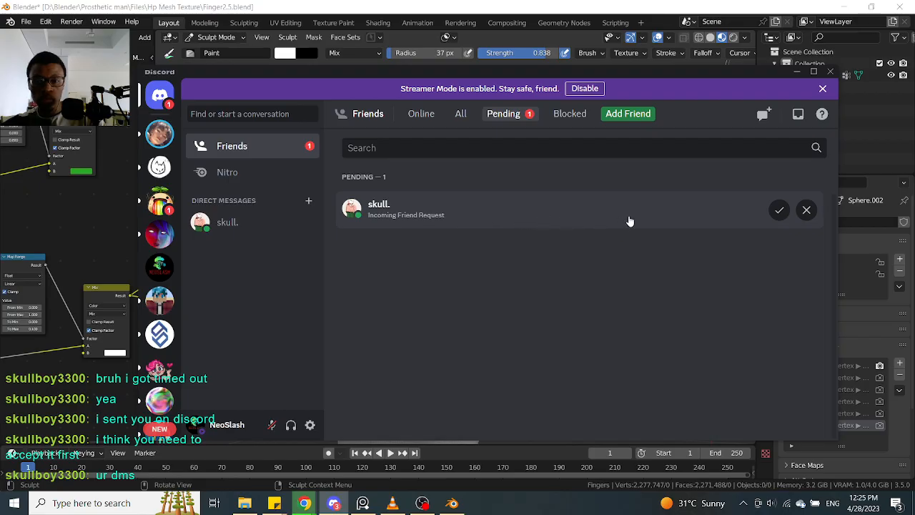
click(778, 211)
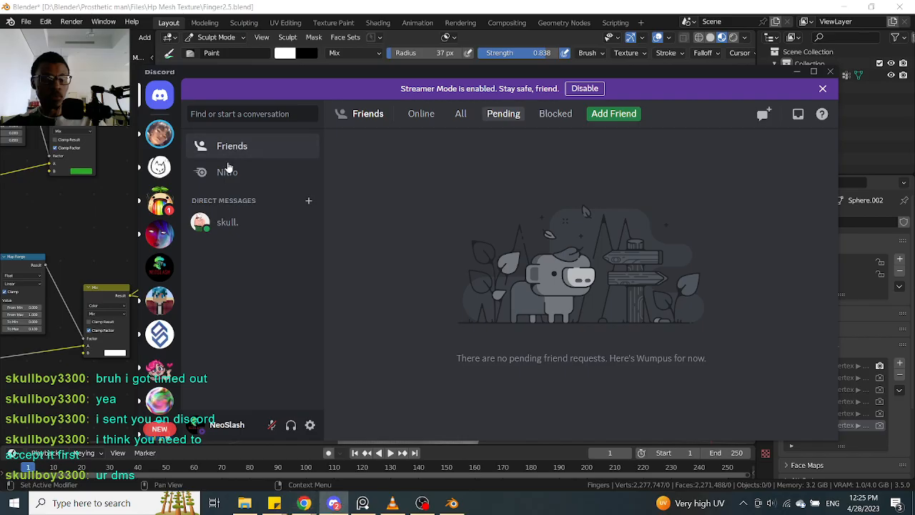
click(795, 72)
middle_drag(457, 265, 454, 327)
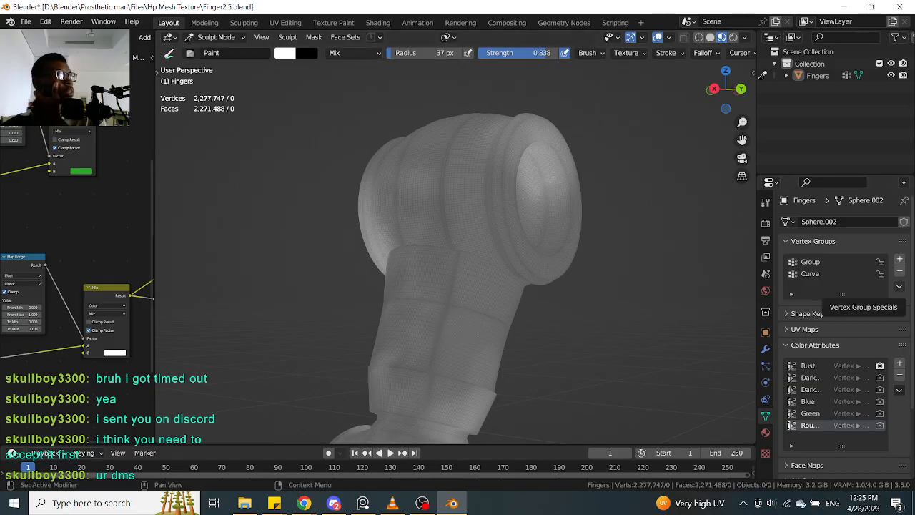
Extract the blender-2.79-windows64 archive in place in the Downloads folder
key(alt+Tab)
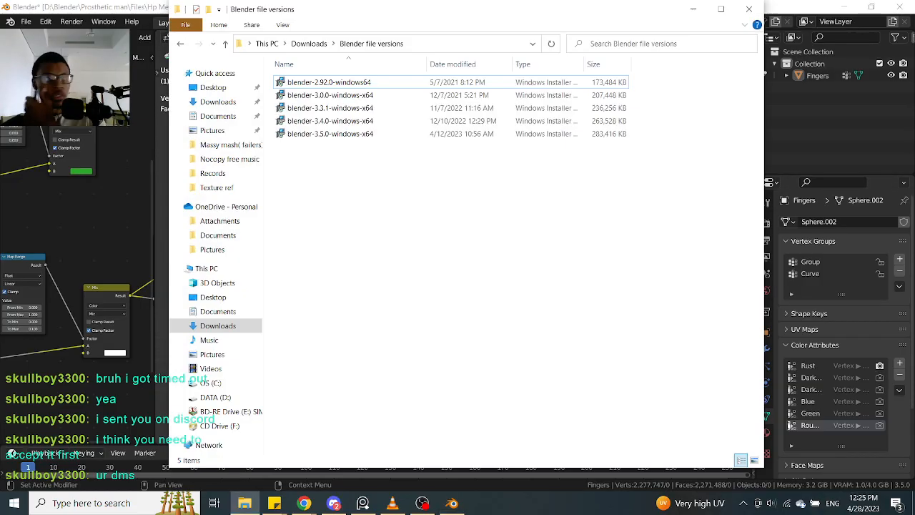
click(237, 102)
click(332, 97)
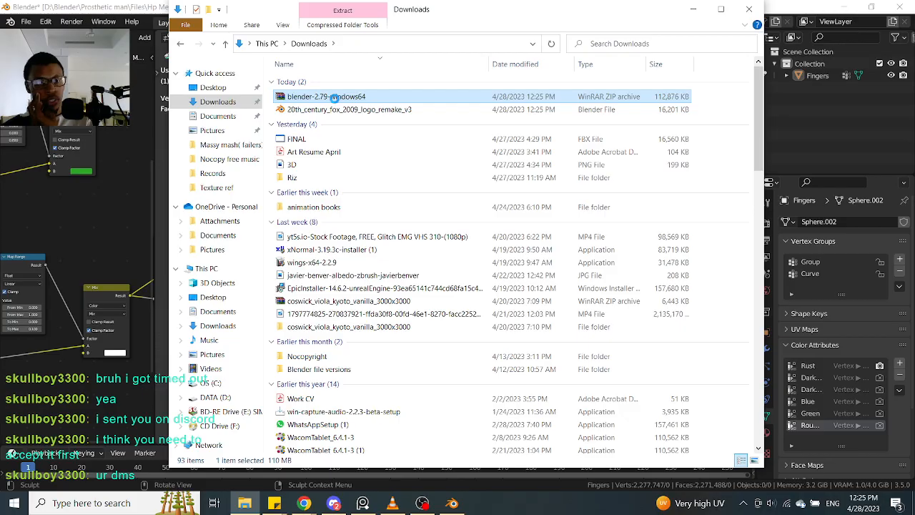
right_click(333, 98)
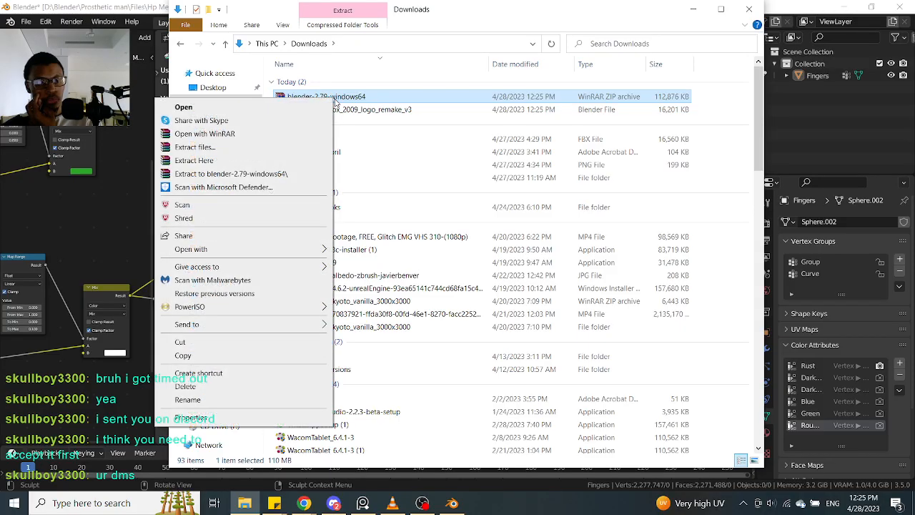
click(261, 161)
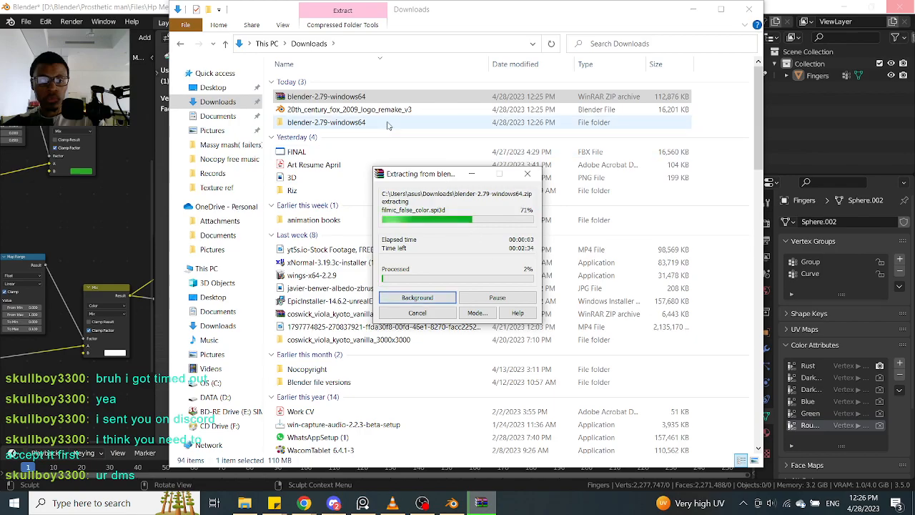
Return to Blender and paint white patches on the side of the narrow segment between the finger's top and middle knuckles
click(138, 168)
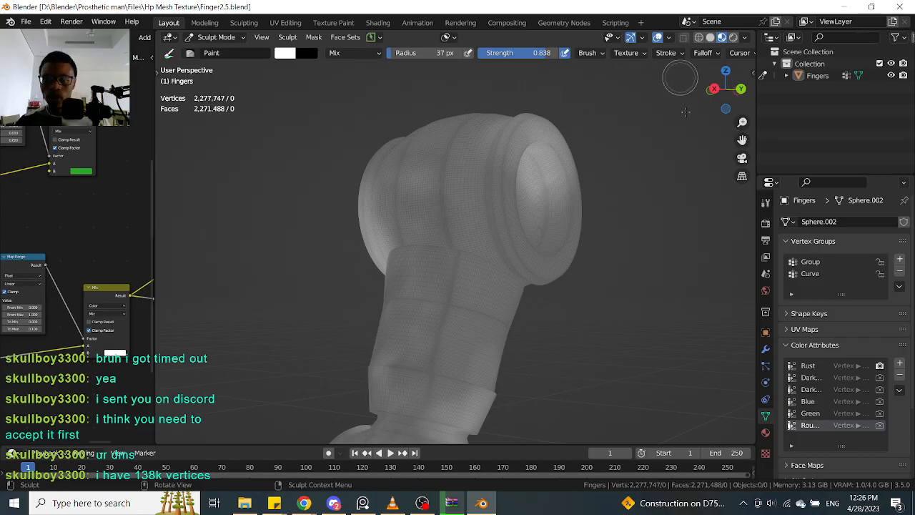
mouse_move(602, 313)
alt+mouse_down()
mouse_move(631, 178)
mouse_move(543, 198)
mouse_move(501, 171)
mouse_move(468, 180)
mouse_move(510, 153)
alt+mouse_up()
drag(512, 152, 467, 170)
drag(467, 170, 504, 194)
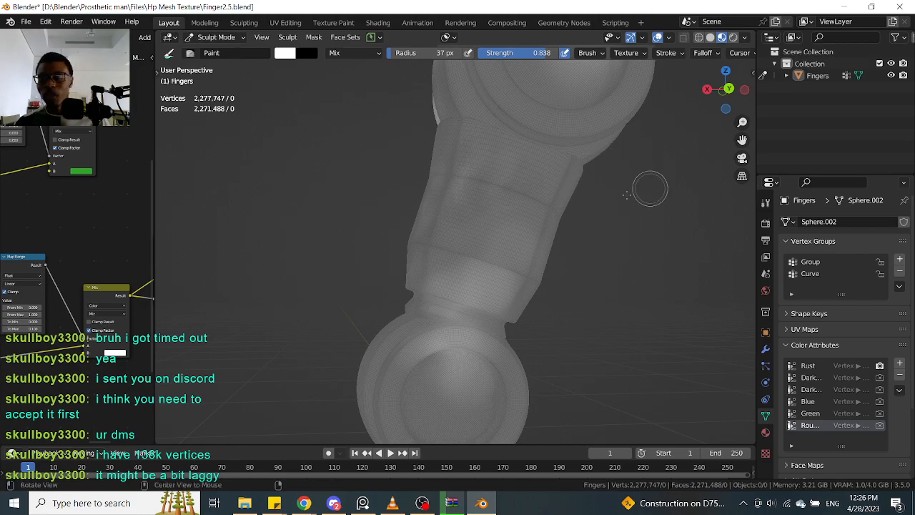
alt+drag(649, 188, 535, 184)
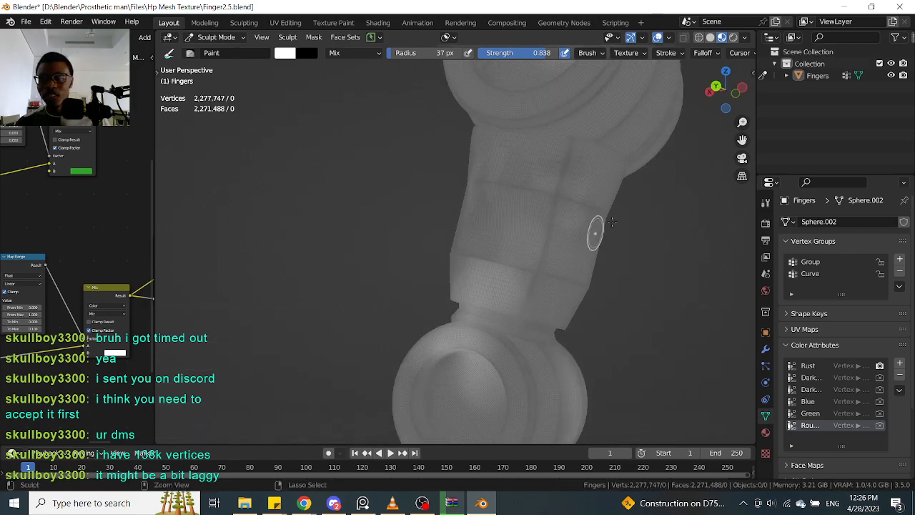
alt+drag(645, 200, 601, 202)
mouse_move(708, 203)
alt+mouse_down()
mouse_move(559, 211)
mouse_move(580, 152)
alt+mouse_up()
mouse_move(582, 149)
mouse_down()
mouse_move(562, 171)
mouse_move(574, 209)
mouse_move(549, 202)
mouse_up()
mouse_move(549, 201)
mouse_down()
mouse_move(576, 190)
mouse_move(576, 217)
mouse_up()
Continue the white paint strokes around the remaining sides of the segment and up onto the top knuckle
alt+drag(664, 186, 560, 135)
alt+drag(584, 230, 564, 137)
mouse_move(492, 139)
alt+mouse_down()
mouse_move(543, 163)
mouse_move(524, 146)
mouse_move(553, 185)
mouse_move(561, 179)
mouse_move(555, 195)
alt+mouse_up()
alt+shift+drag(665, 204, 607, 151)
mouse_move(497, 205)
mouse_down()
mouse_move(459, 167)
mouse_move(466, 220)
mouse_move(447, 261)
mouse_move(510, 205)
mouse_move(481, 355)
mouse_up()
drag(449, 301, 455, 249)
mouse_move(581, 185)
middle_down()
mouse_move(585, 203)
mouse_move(640, 164)
mouse_move(588, 249)
middle_up()
drag(568, 193, 561, 247)
middle_drag(495, 162, 541, 191)
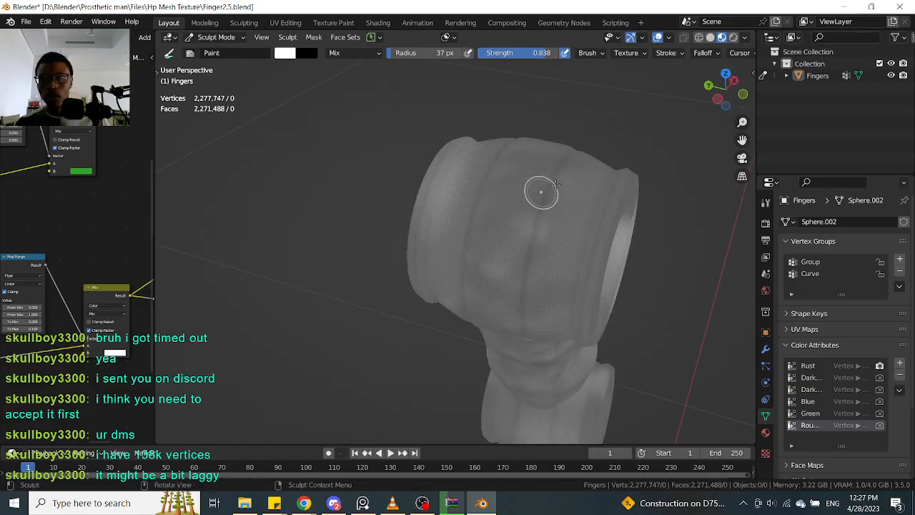
Paint soft white patches between the ridges across the outer surface of the top knuckle
mouse_move(527, 171)
mouse_down()
mouse_move(564, 206)
mouse_move(529, 161)
mouse_move(537, 229)
mouse_move(536, 171)
mouse_up()
mouse_move(655, 127)
middle_down()
mouse_move(665, 140)
mouse_move(454, 158)
mouse_move(515, 173)
mouse_move(509, 184)
middle_up()
drag(510, 185, 513, 180)
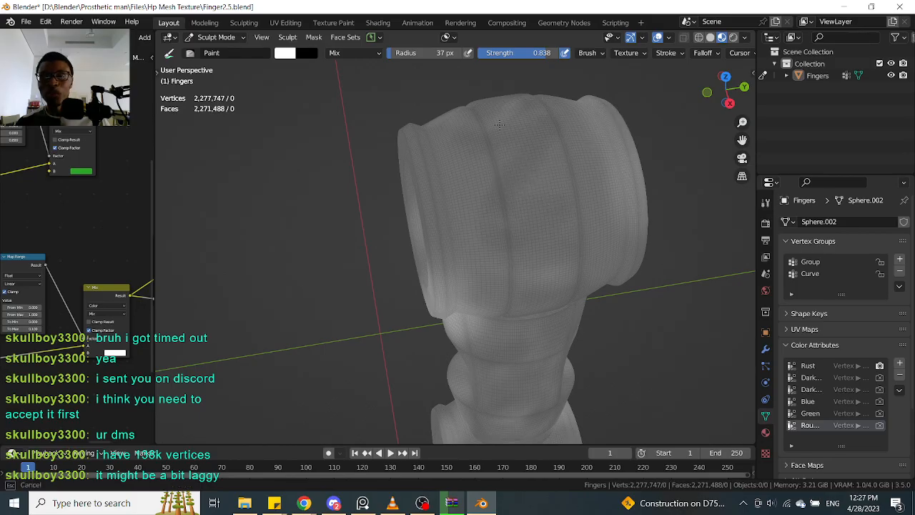
mouse_move(550, 207)
mouse_down()
mouse_move(515, 136)
mouse_move(507, 236)
mouse_move(557, 207)
mouse_move(542, 170)
mouse_move(474, 189)
mouse_move(544, 152)
mouse_up()
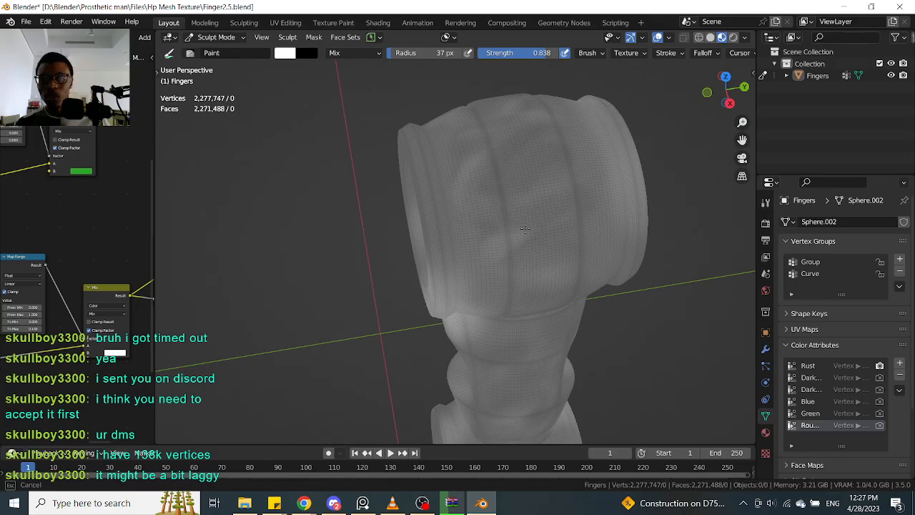
middle_drag(678, 177, 670, 178)
mouse_move(699, 219)
middle_down()
mouse_move(674, 164)
mouse_move(568, 134)
middle_up()
mouse_move(568, 135)
ctrl+mouse_down()
mouse_move(578, 179)
mouse_move(552, 219)
mouse_move(668, 198)
ctrl+mouse_up()
mouse_move(668, 198)
middle_down()
mouse_move(682, 219)
mouse_move(645, 184)
mouse_move(644, 170)
middle_up()
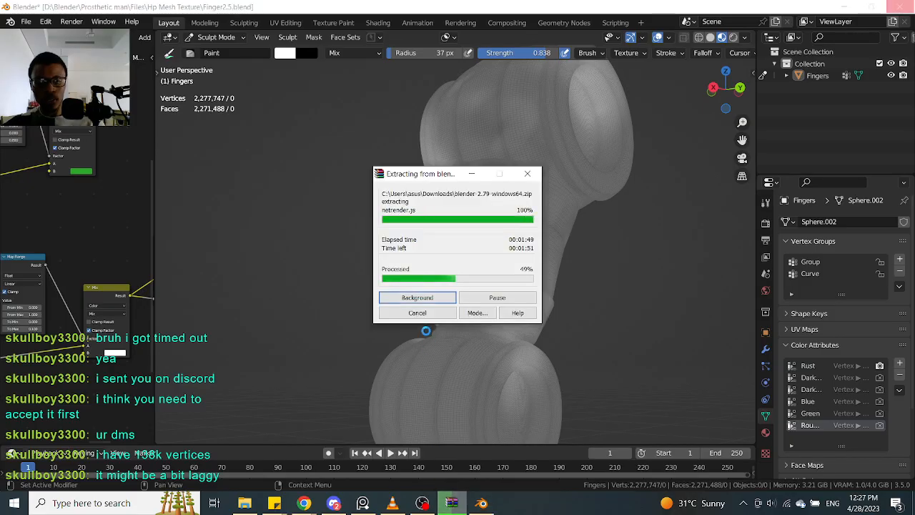
click(283, 340)
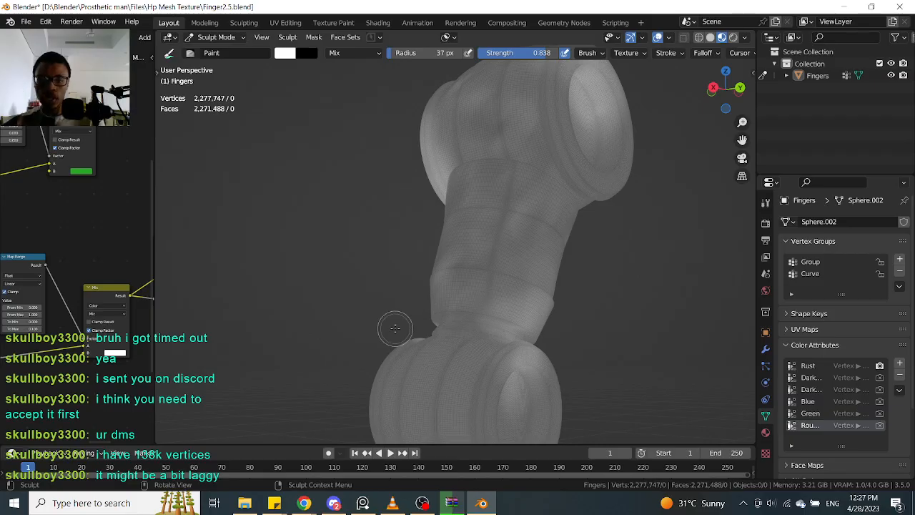
middle_drag(395, 328, 722, 100)
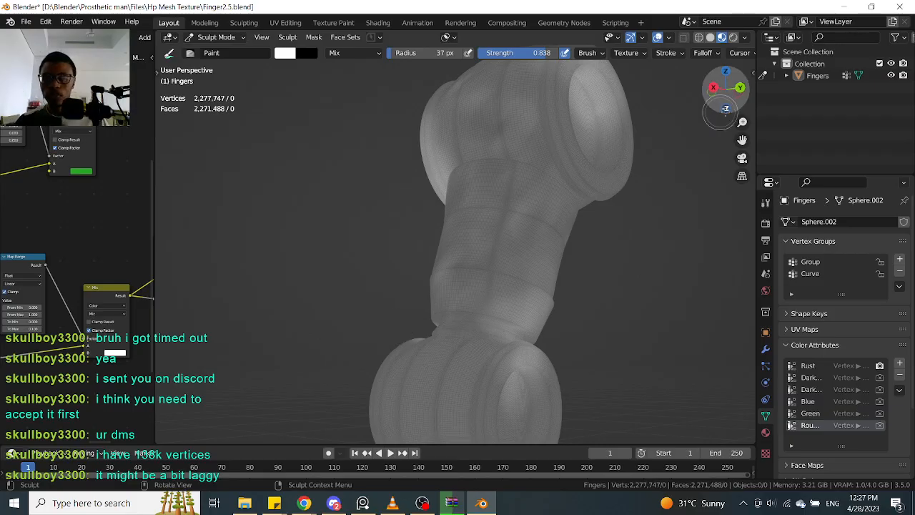
mouse_move(602, 179)
middle_down()
mouse_move(625, 253)
mouse_move(642, 168)
mouse_move(629, 204)
mouse_move(648, 196)
mouse_move(640, 193)
mouse_move(650, 183)
middle_up()
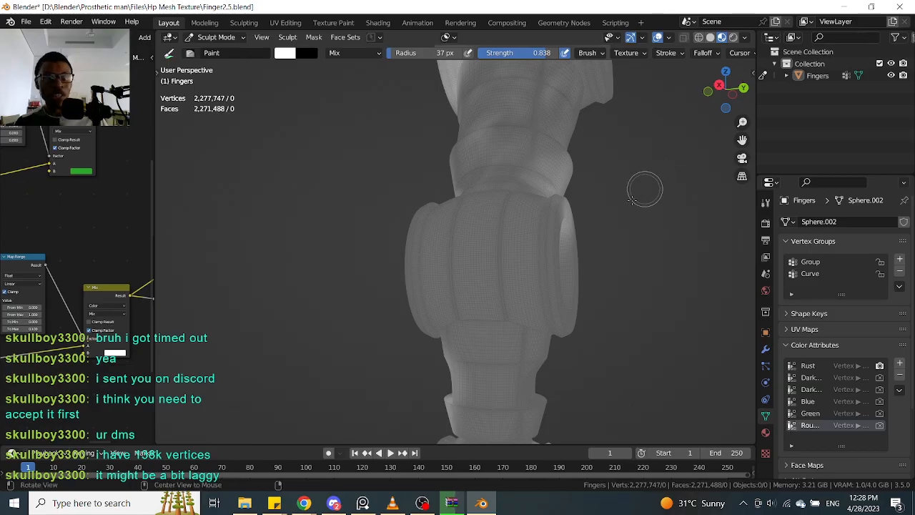
middle_drag(643, 190, 634, 187)
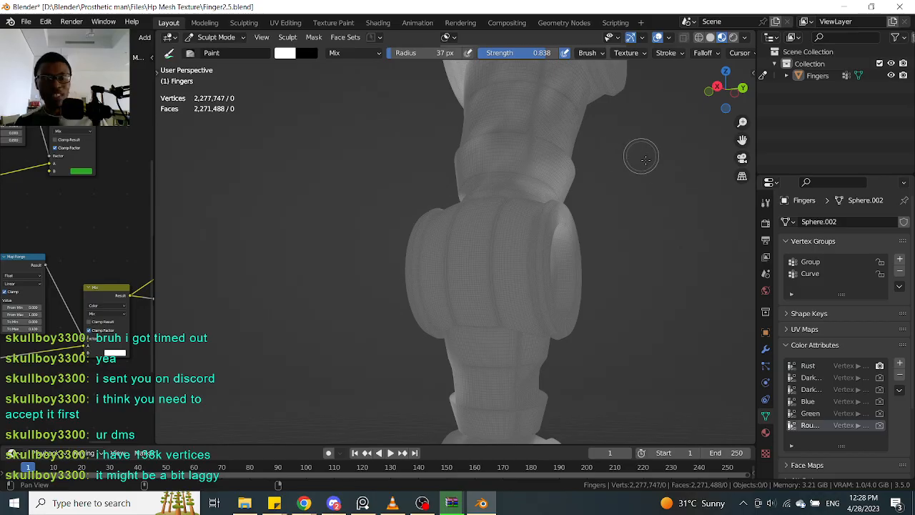
shift+middle_drag(646, 155, 592, 198)
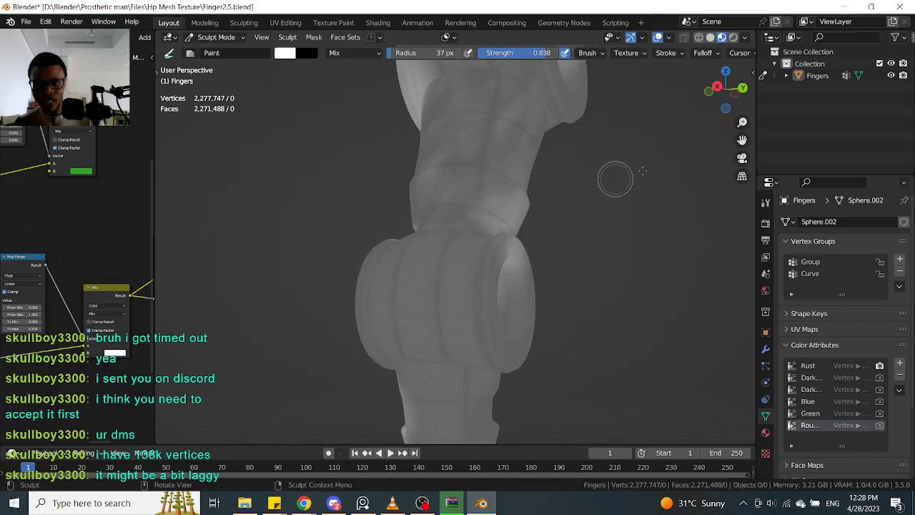
middle_drag(557, 205, 516, 200)
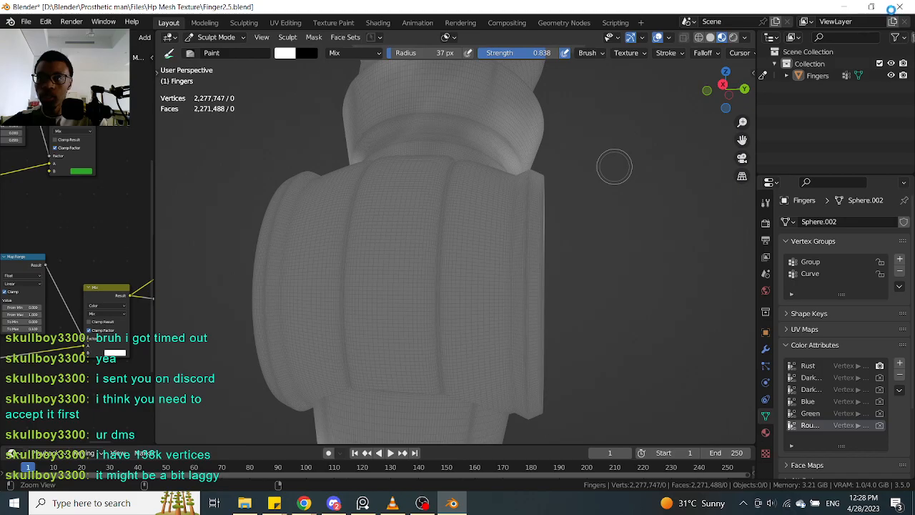
Switch to File Explorer and move the extracted blender-2.79-windows64 folder into the Blender file versions folder in Downloads
click(245, 505)
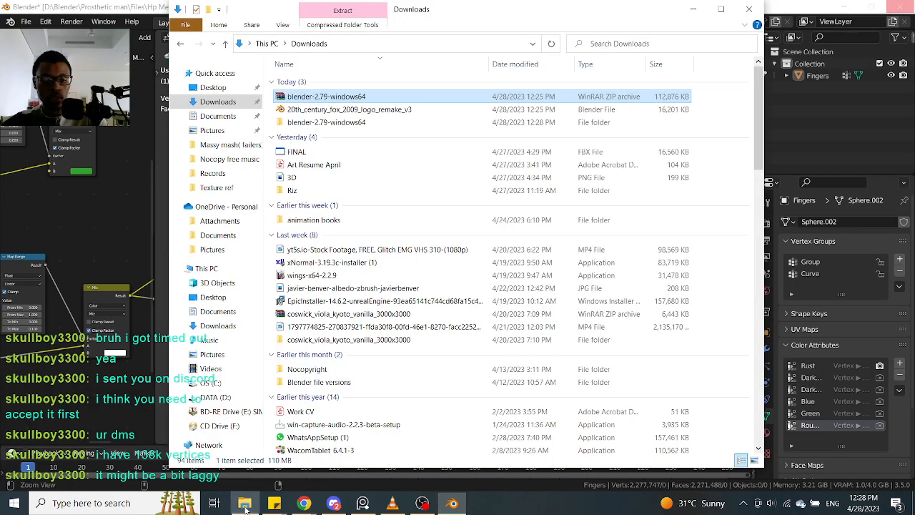
click(344, 123)
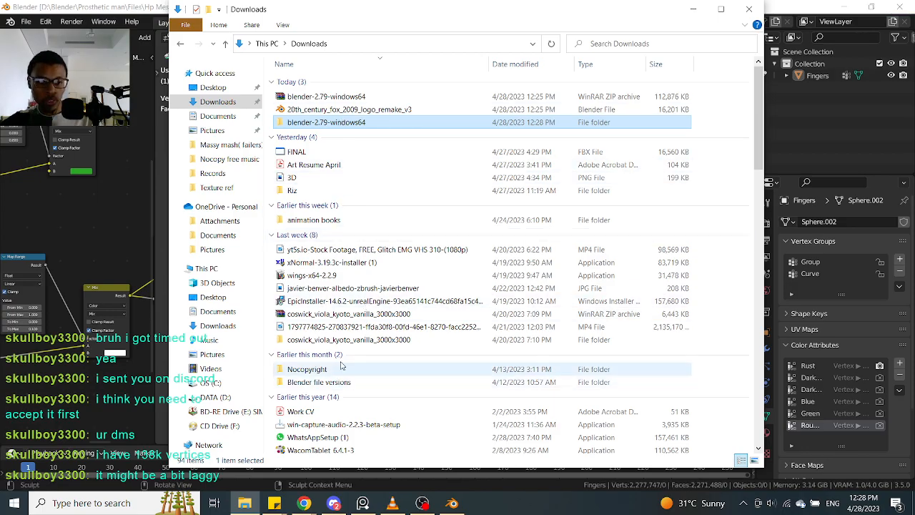
drag(329, 130, 330, 377)
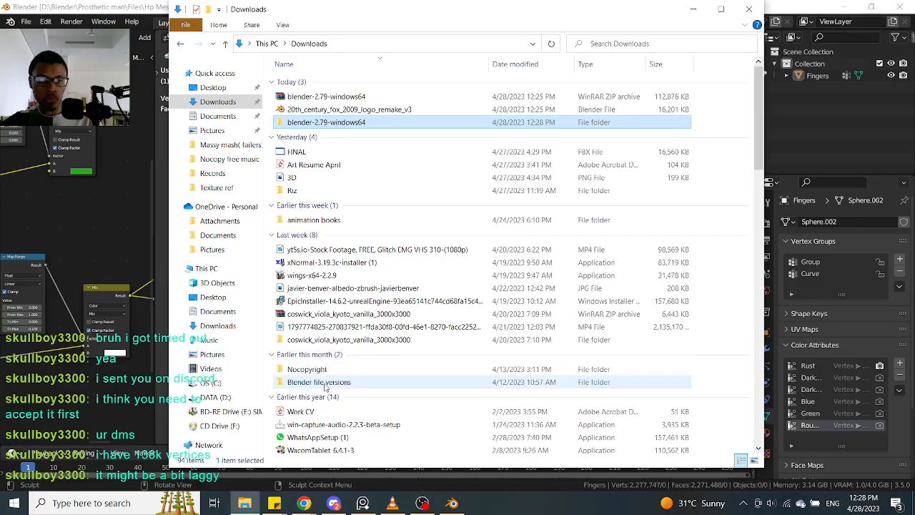
Examine the contents of the moved blender-2.79-windows64 folder and its 2.79 subfolder, and close File Explorer
double_click(331, 368)
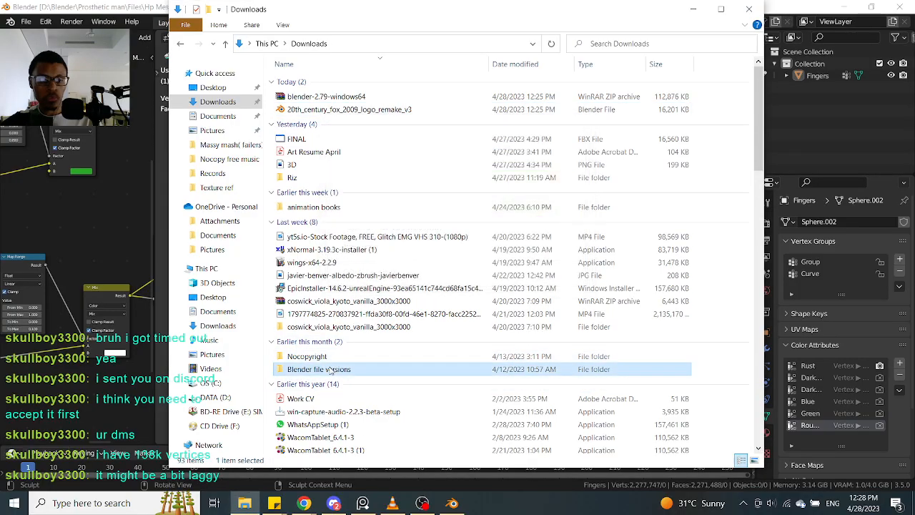
double_click(315, 84)
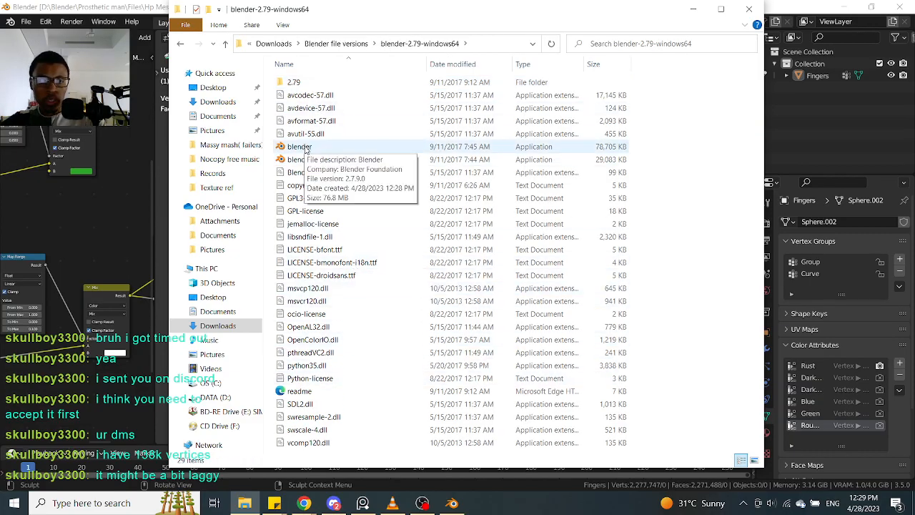
key(Home)
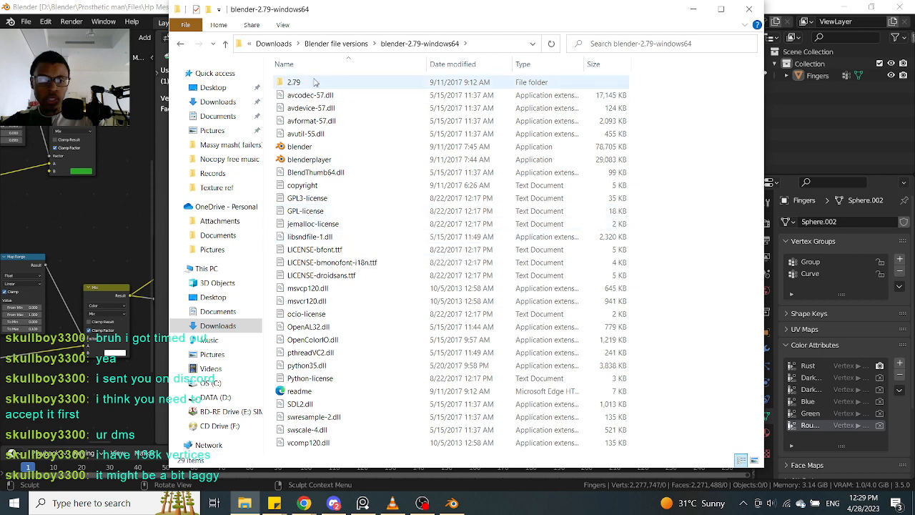
key(Return)
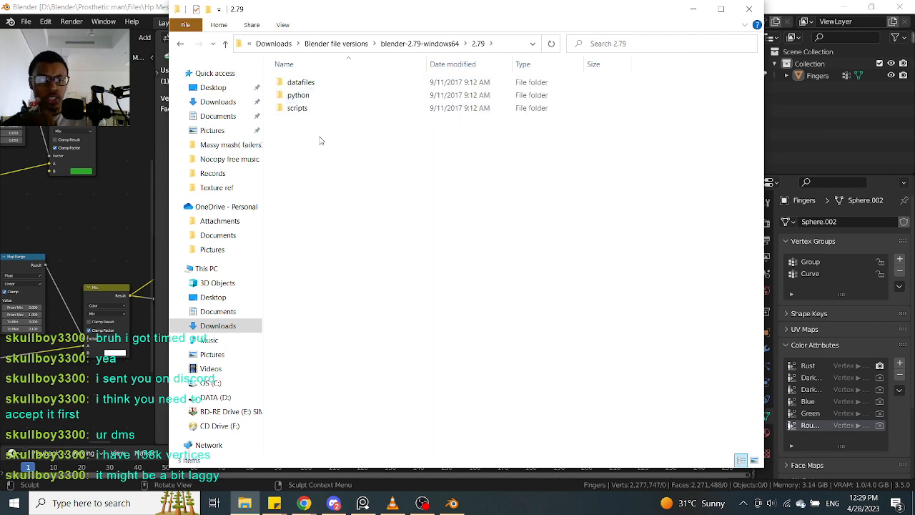
click(225, 44)
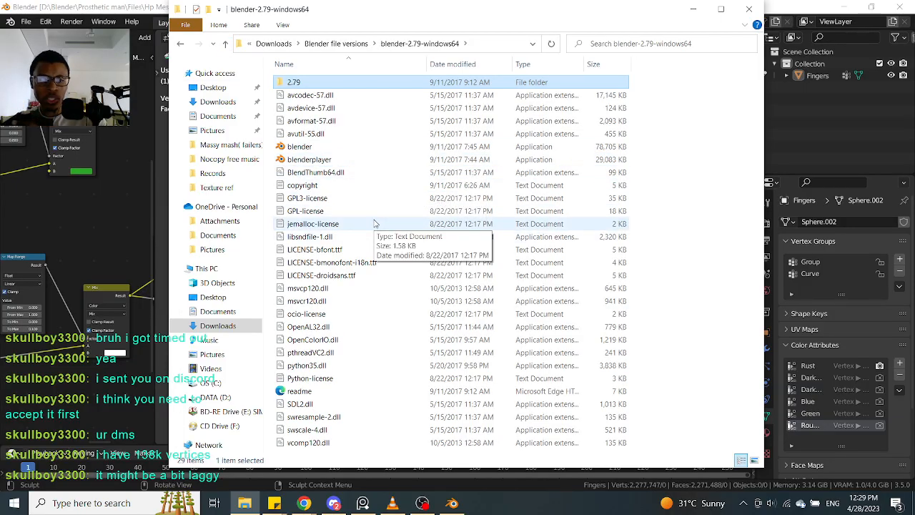
double_click(362, 79)
click(350, 89)
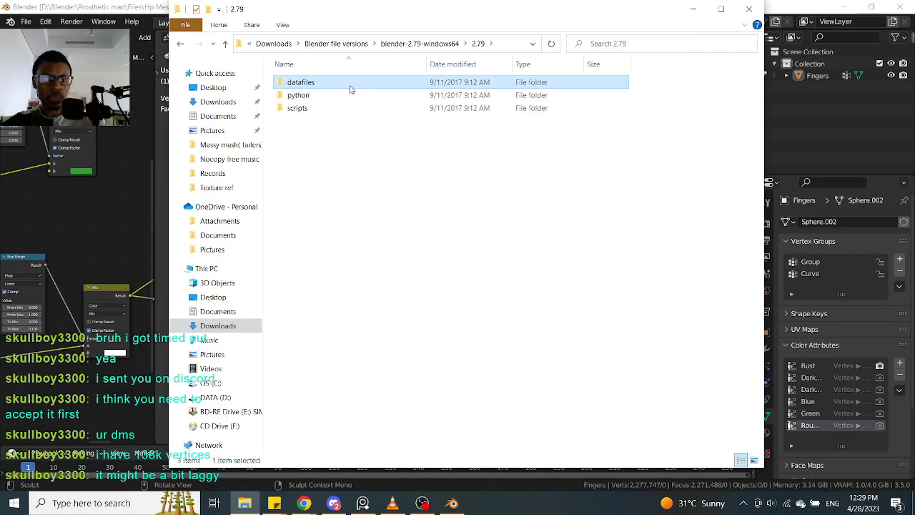
double_click(351, 89)
click(225, 45)
click(225, 45)
click(226, 46)
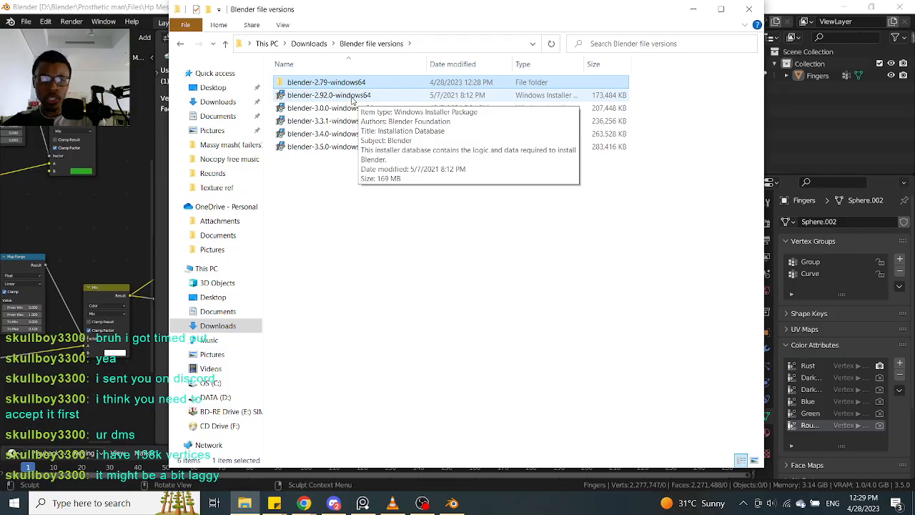
click(483, 294)
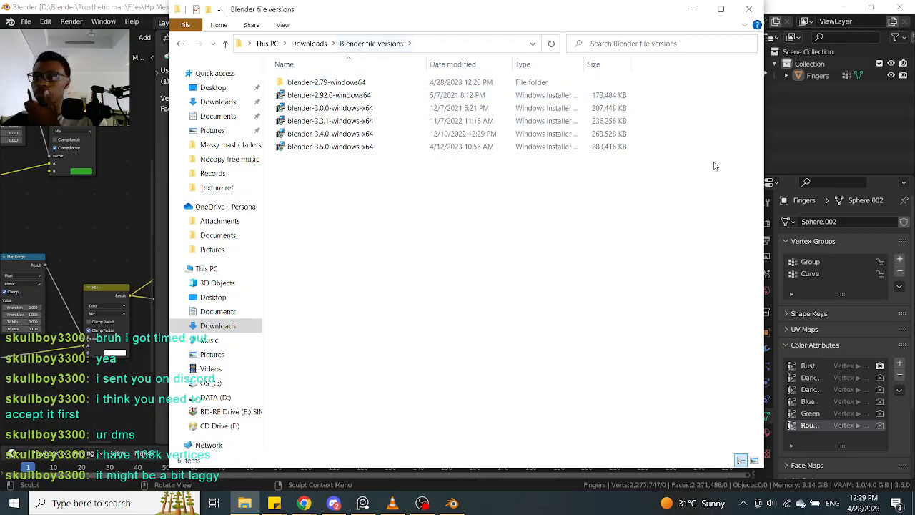
click(748, 9)
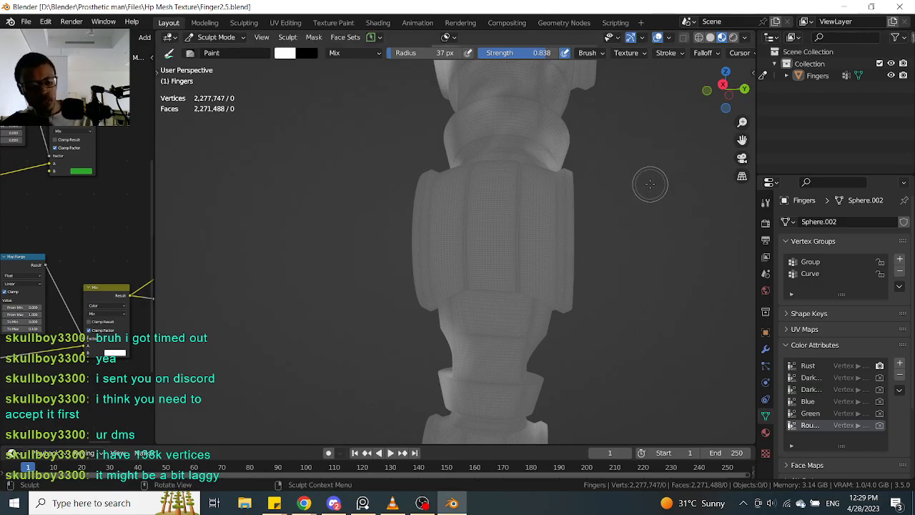
Save the finger project as a new incremental version named Finger2.6.blend
key(ctrl+shift+s)
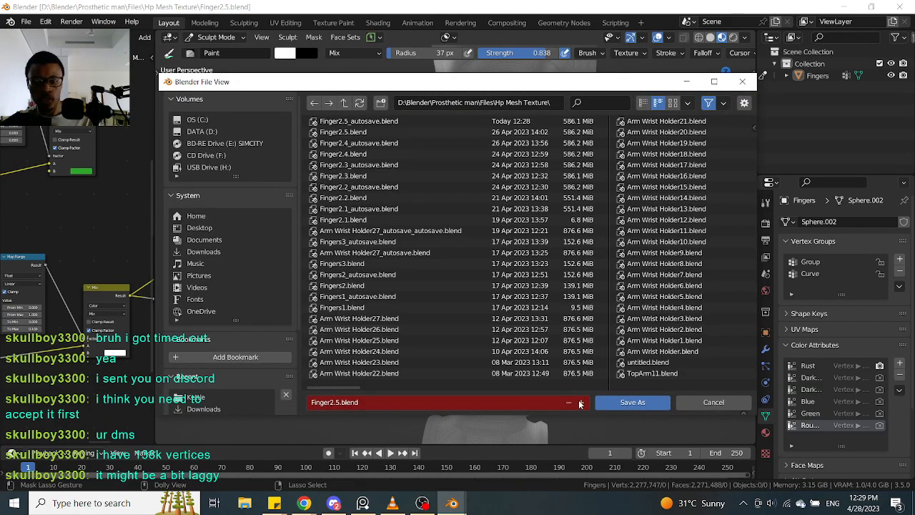
click(631, 402)
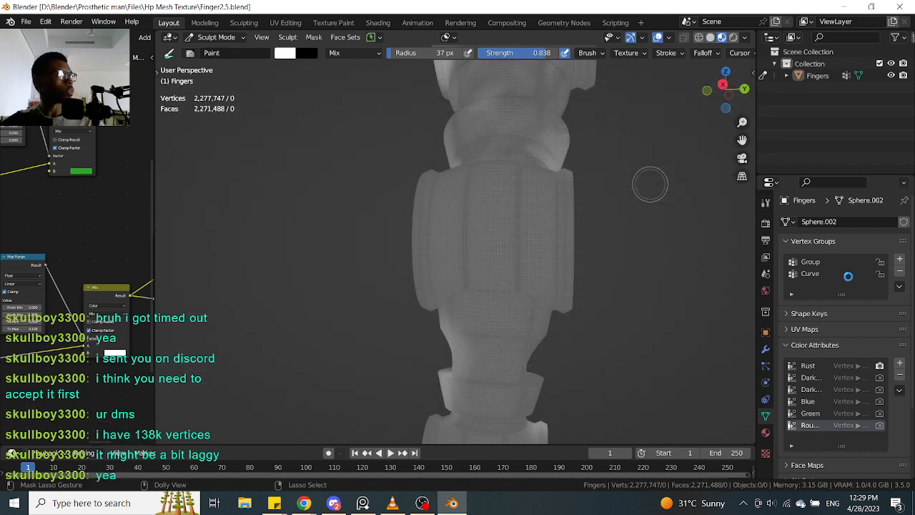
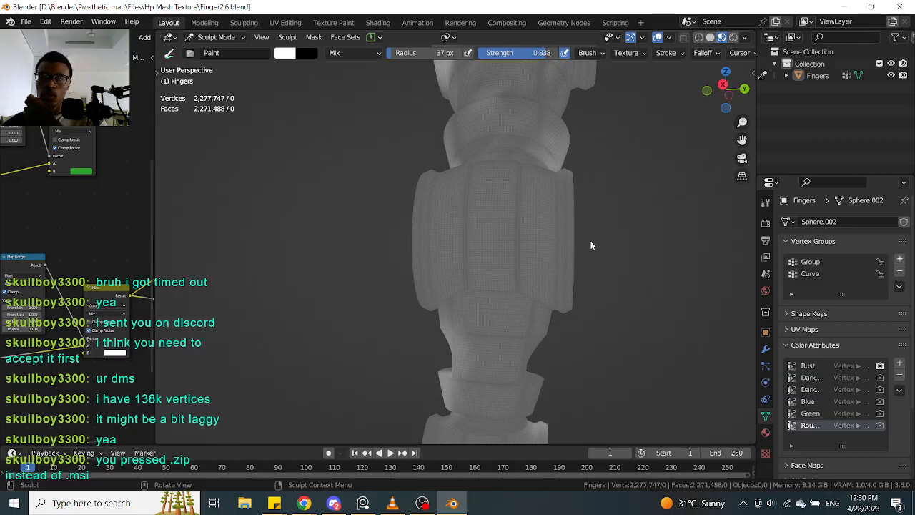
Launch the blender application from the blender-2.79-windows64 folder inside Downloads > Blender file versions
click(245, 504)
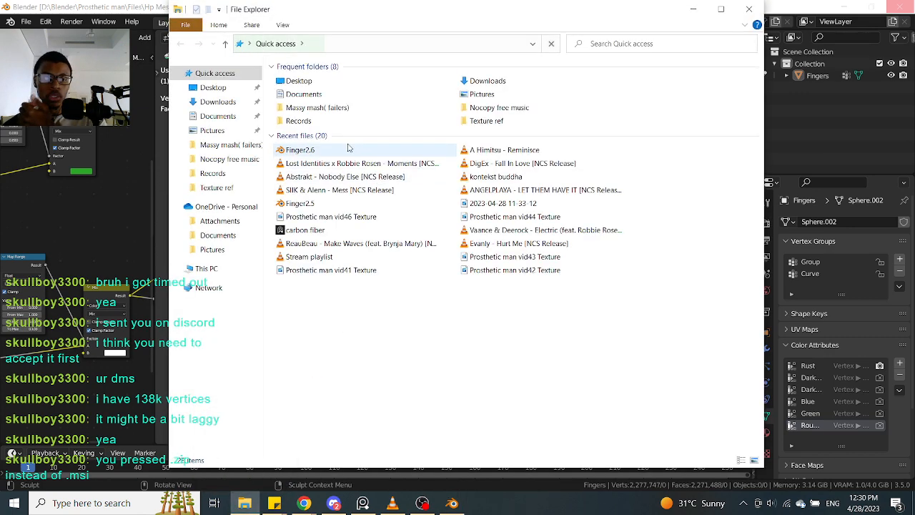
click(226, 100)
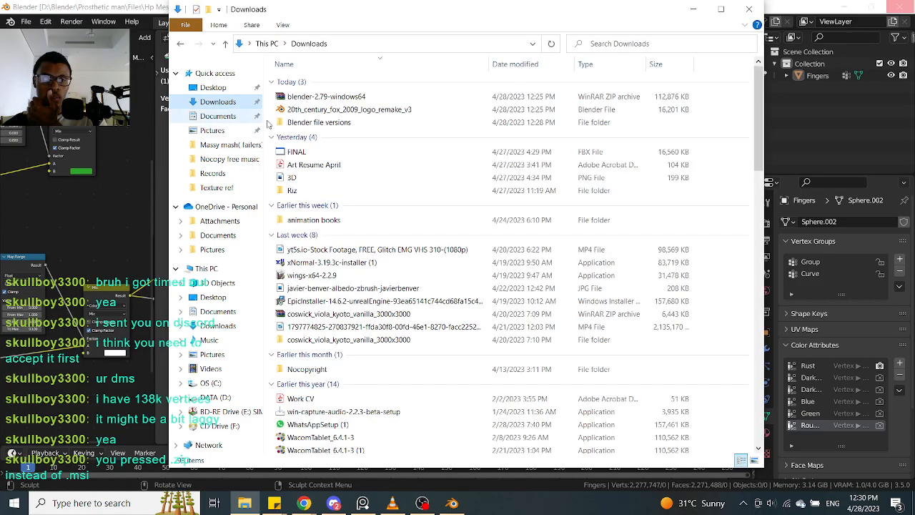
double_click(336, 122)
double_click(322, 82)
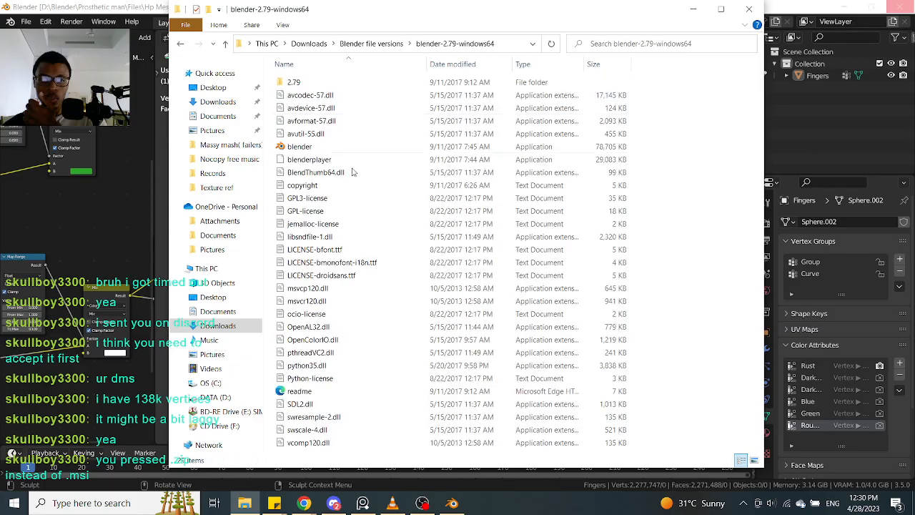
double_click(342, 146)
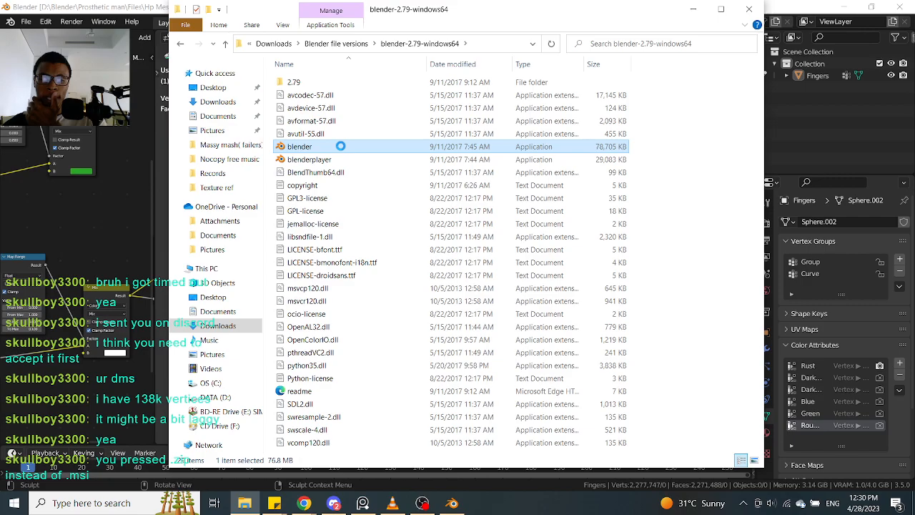
right_click(340, 145)
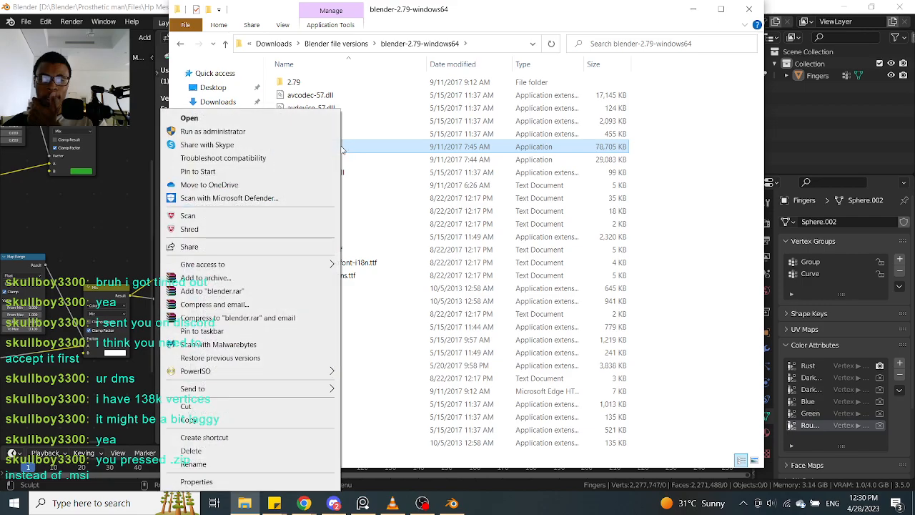
click(279, 120)
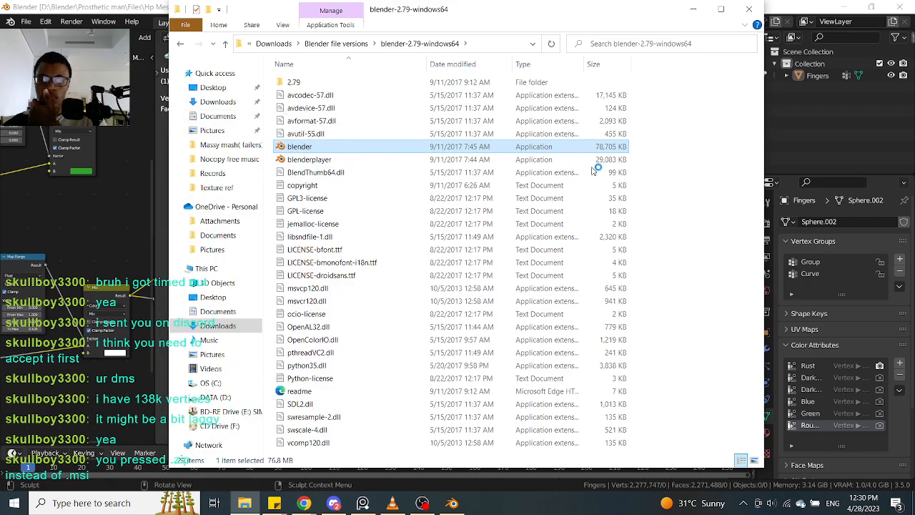
click(842, 66)
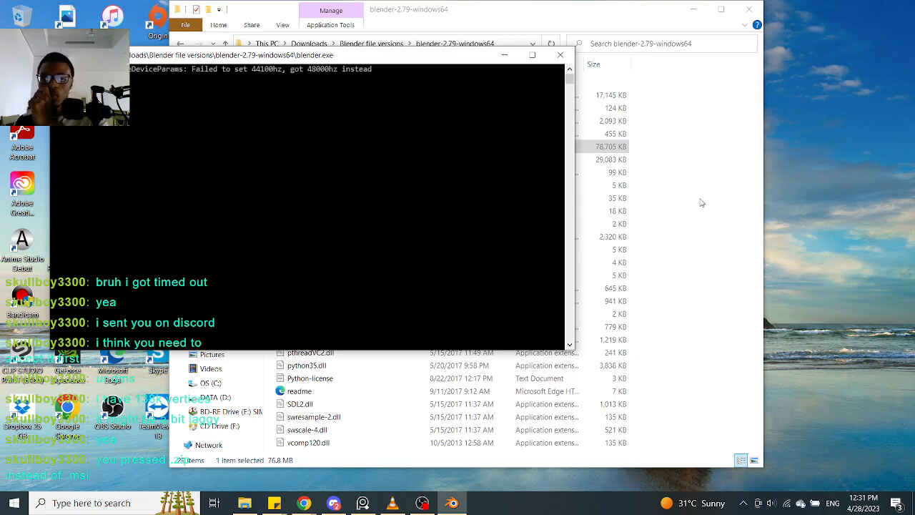
click(661, 17)
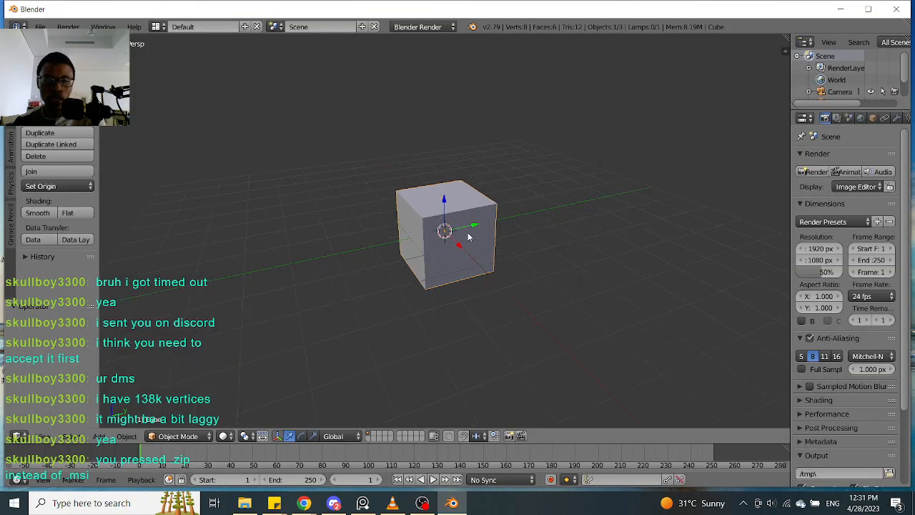
Look over the default cube scene in Blender 2.79 and maximize its window
scroll(529, 238, down, 3)
scroll(500, 239, up, 2)
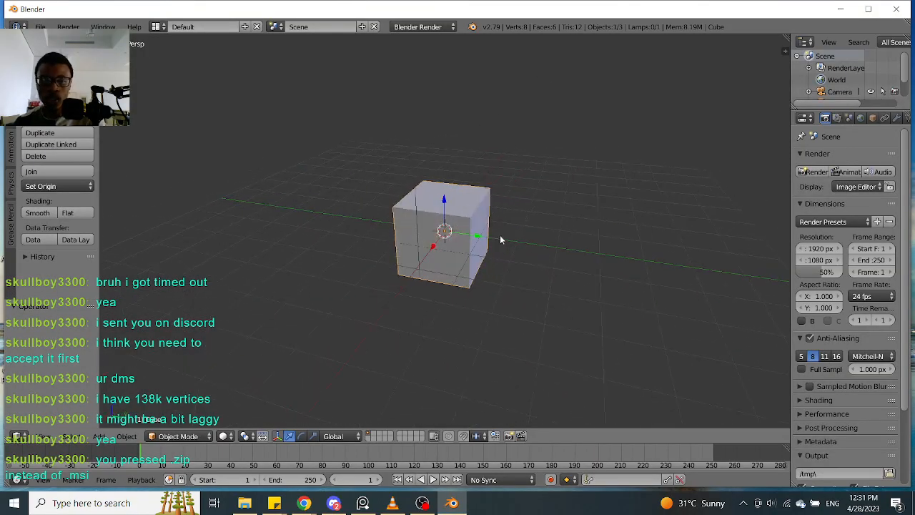
scroll(504, 240, down, 4)
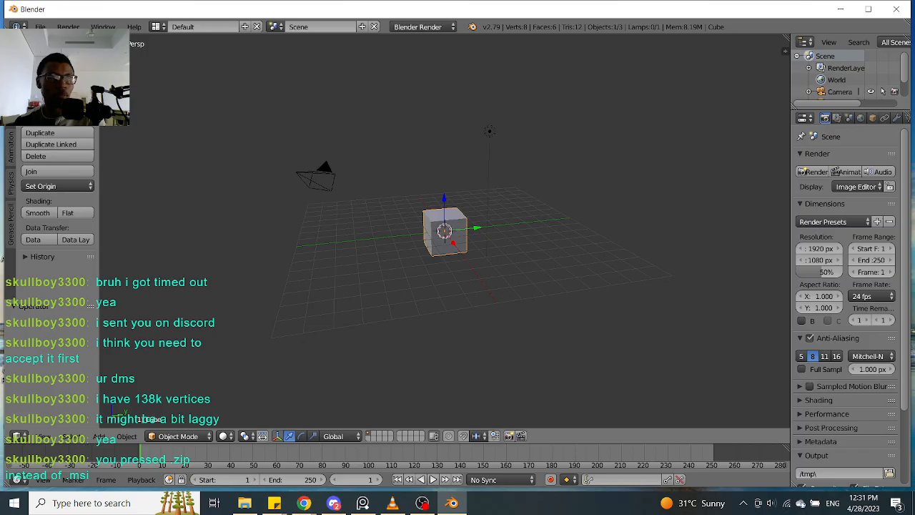
click(867, 9)
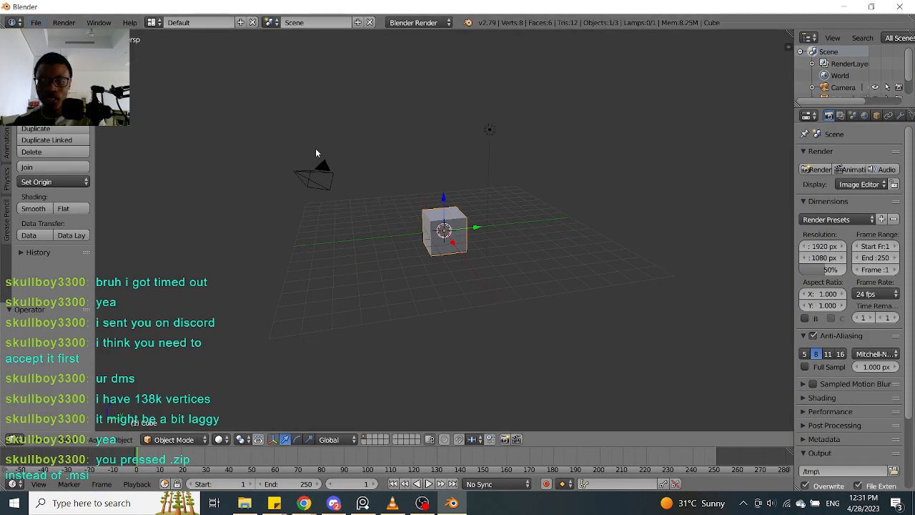
Locate the 20th_century_fox_2009_logo_remake_v3 file in the Downloads folder and return to Blender 2.79
click(35, 22)
mouse_move(86, 60)
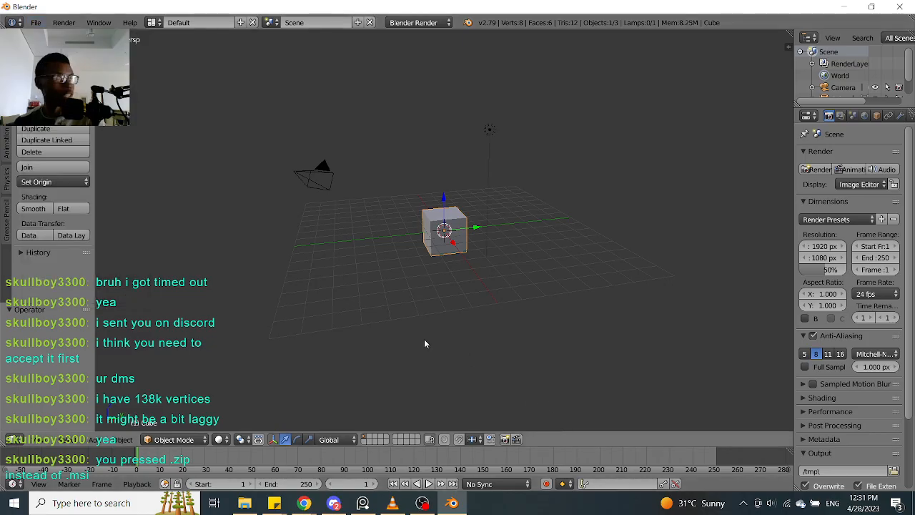
click(244, 502)
click(227, 102)
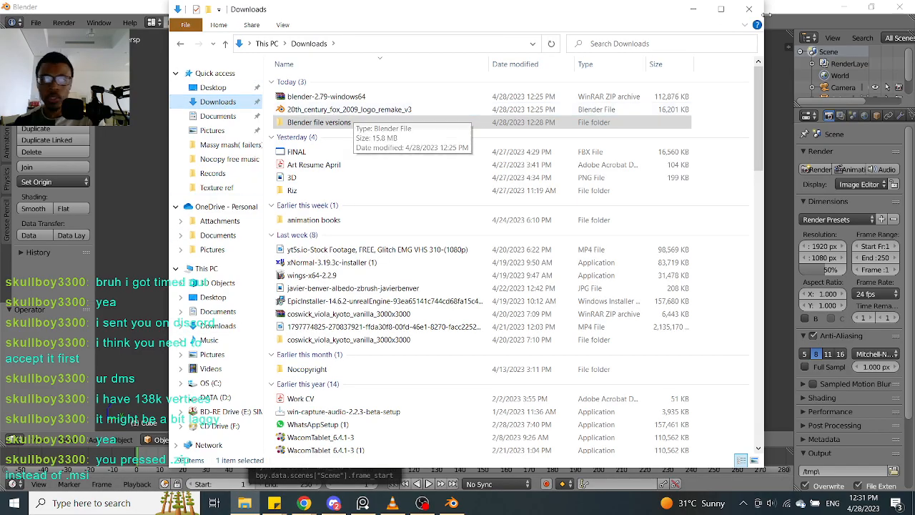
click(772, 118)
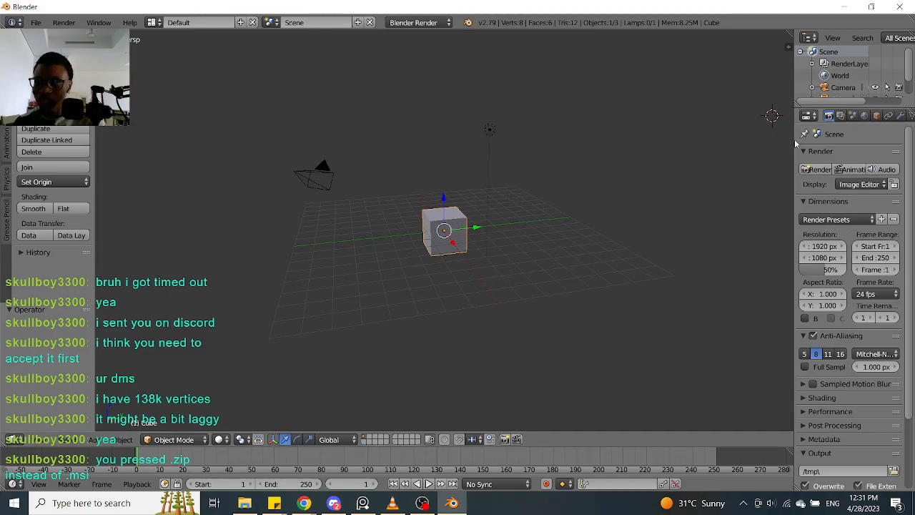
Widen the properties editor and bring up the file browser for opening a blend file
drag(796, 145, 754, 145)
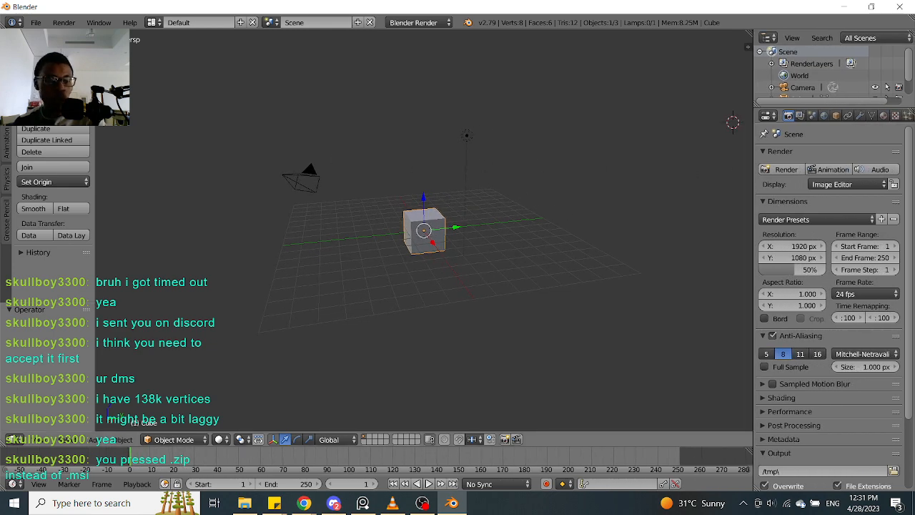
click(35, 22)
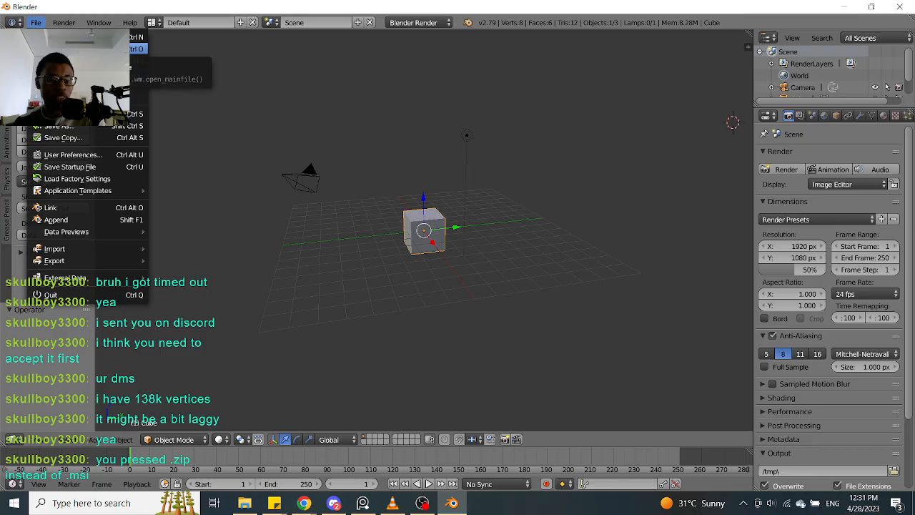
click(132, 48)
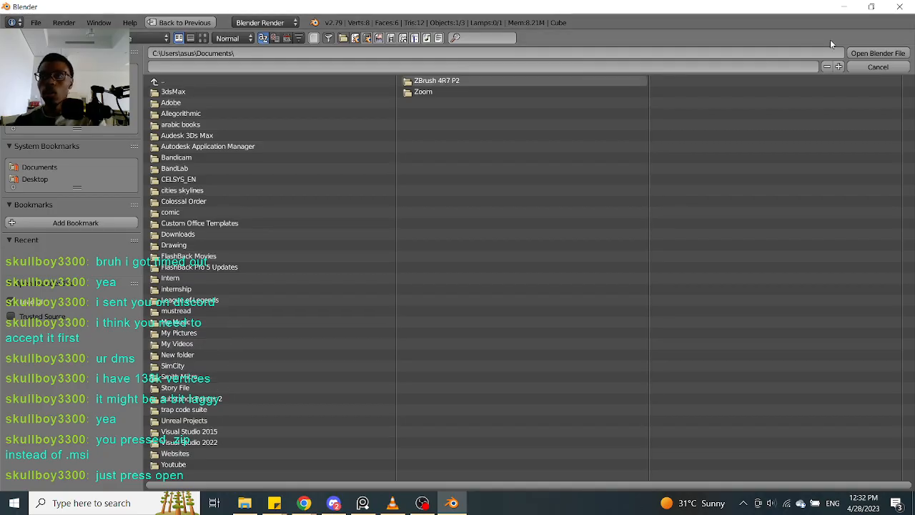
Select 20th_century_fox_2009_logo_remake_v3 in Downloads, close Blender 2.79, and open the logo file in Blender 3.5
click(843, 7)
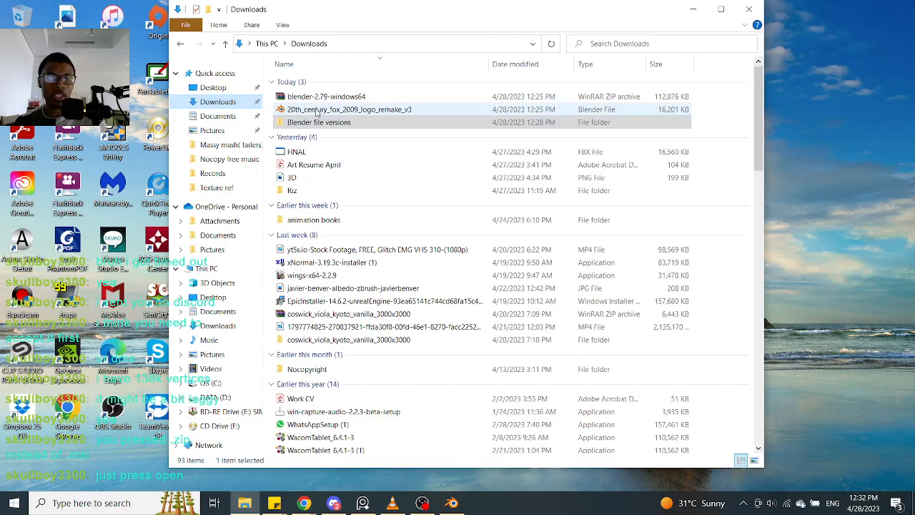
click(315, 110)
right_click(314, 109)
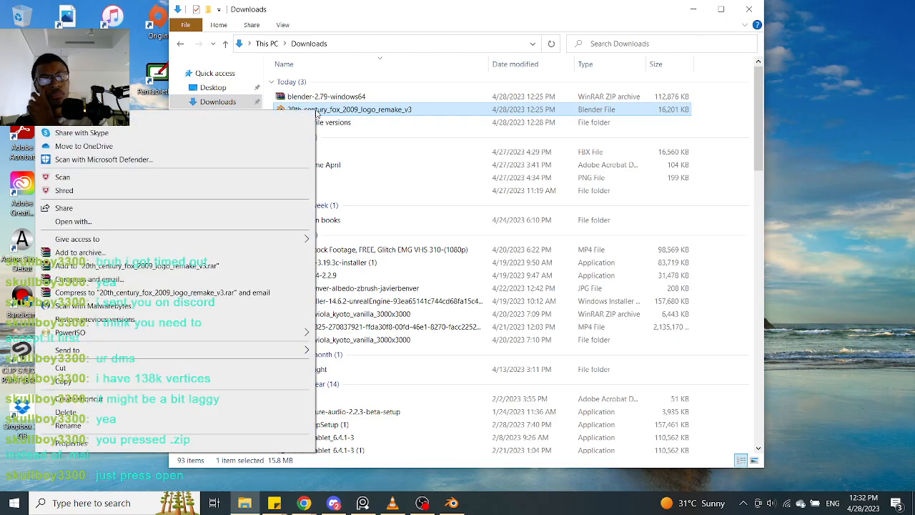
click(280, 123)
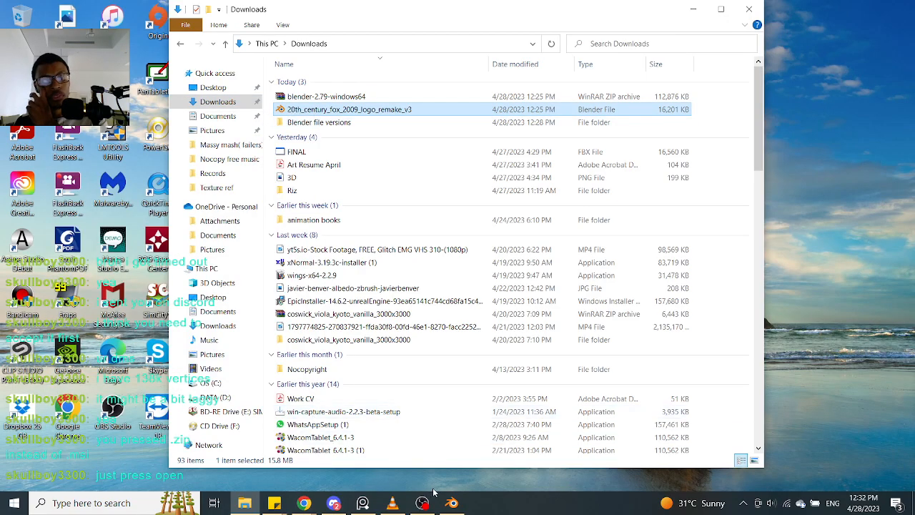
mouse_move(459, 504)
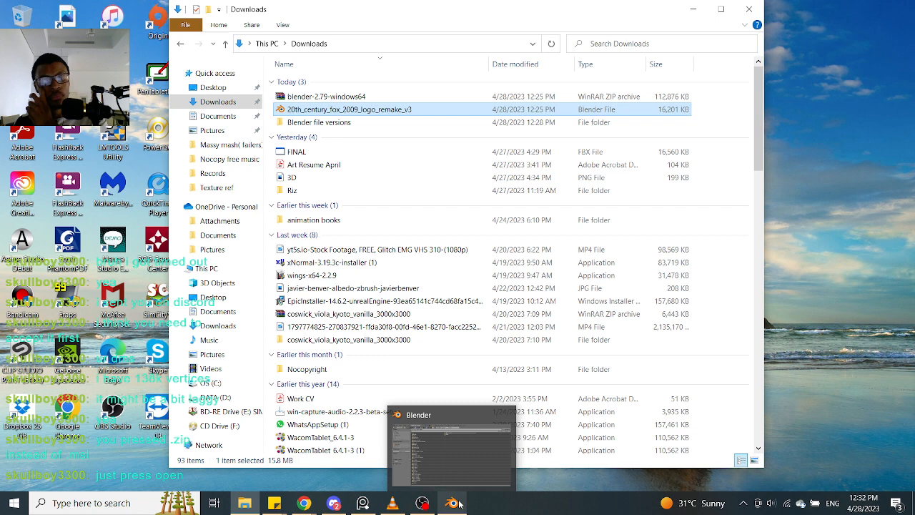
click(449, 463)
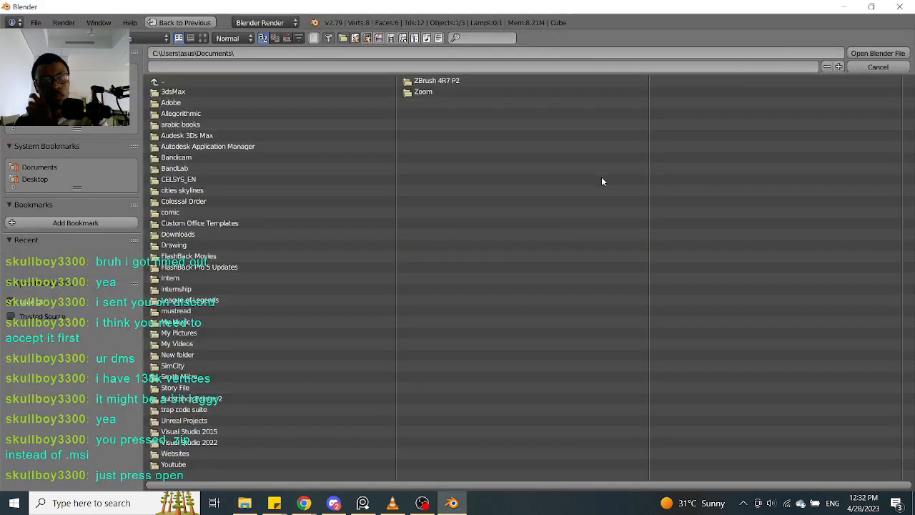
click(899, 6)
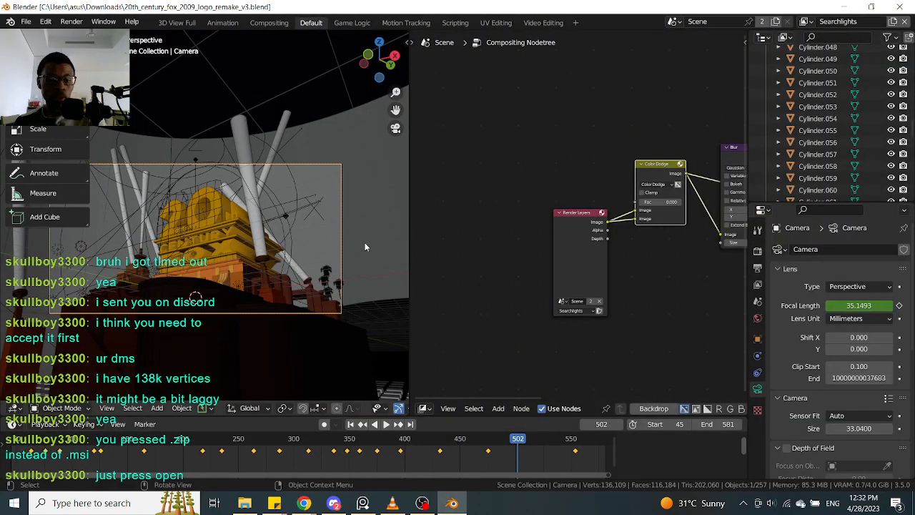
Examine the logo scene from several distances and angles, including the stage, searchlights, backdrop and surrounding blocks
scroll(364, 246, down, 4)
scroll(436, 235, down, 1)
middle_drag(331, 273, 262, 256)
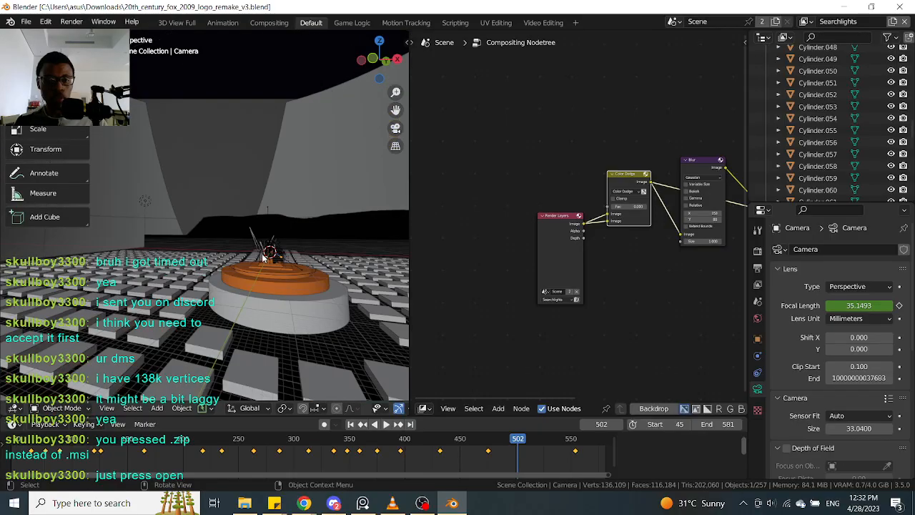
scroll(263, 259, up, 4)
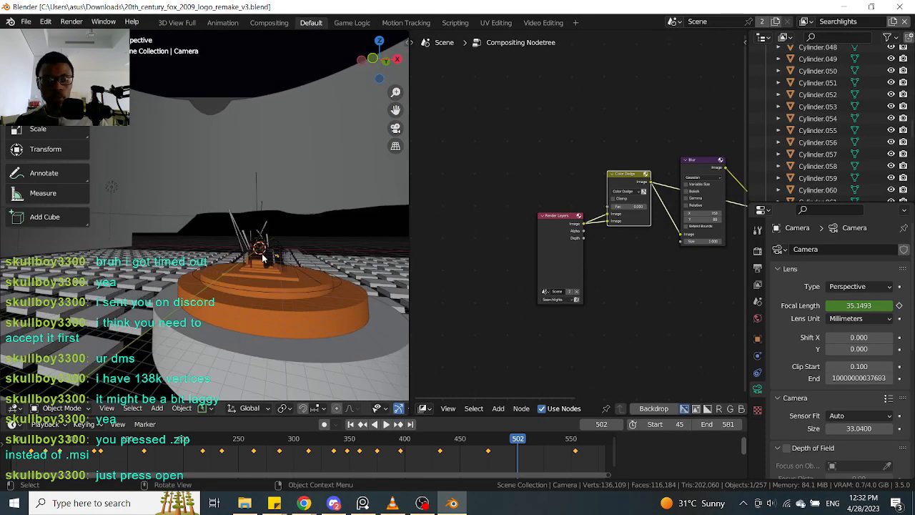
scroll(263, 259, up, 2)
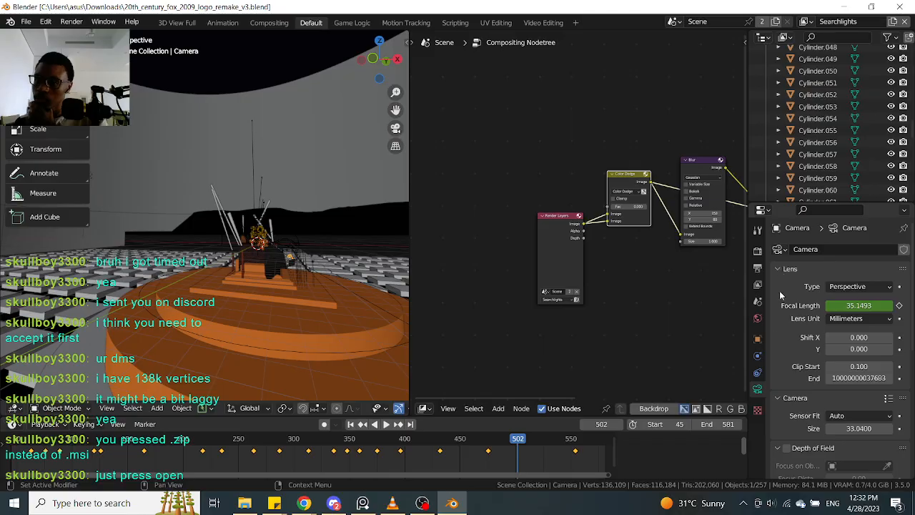
scroll(781, 294, down, 1)
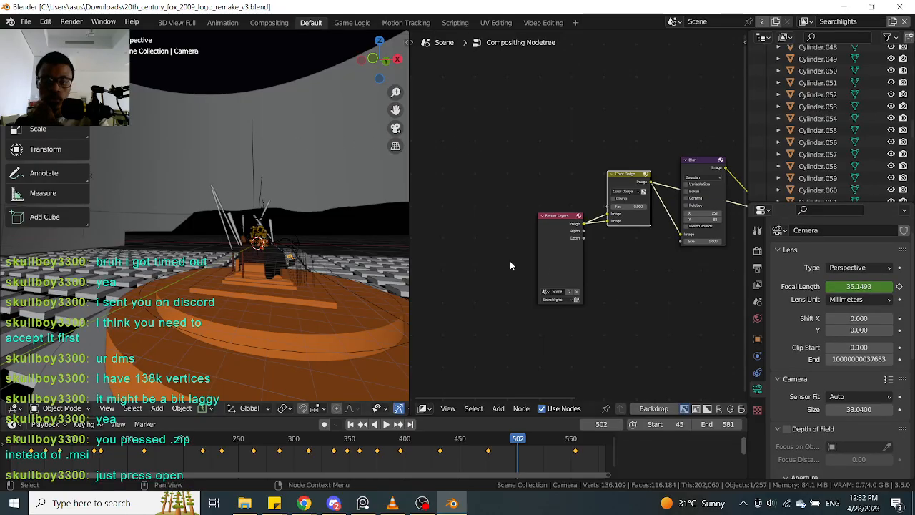
scroll(262, 216, up, 3)
scroll(263, 215, up, 5)
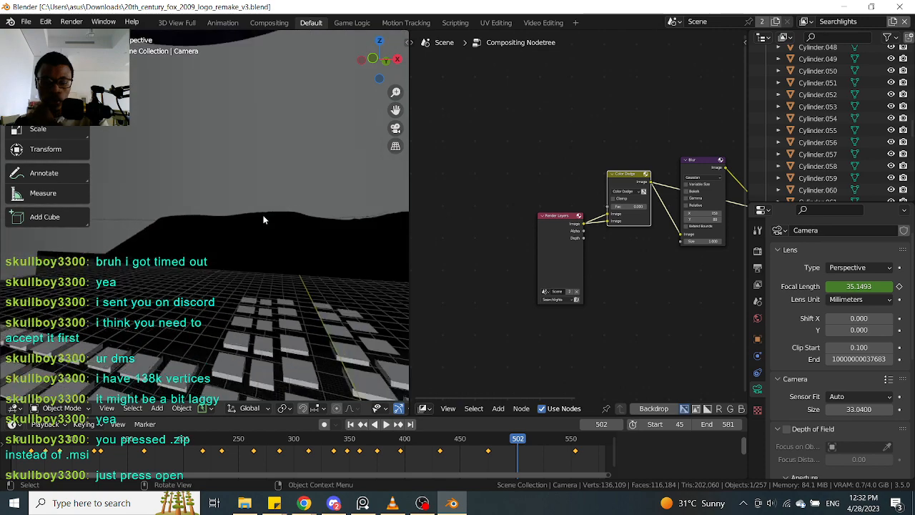
scroll(282, 217, up, 5)
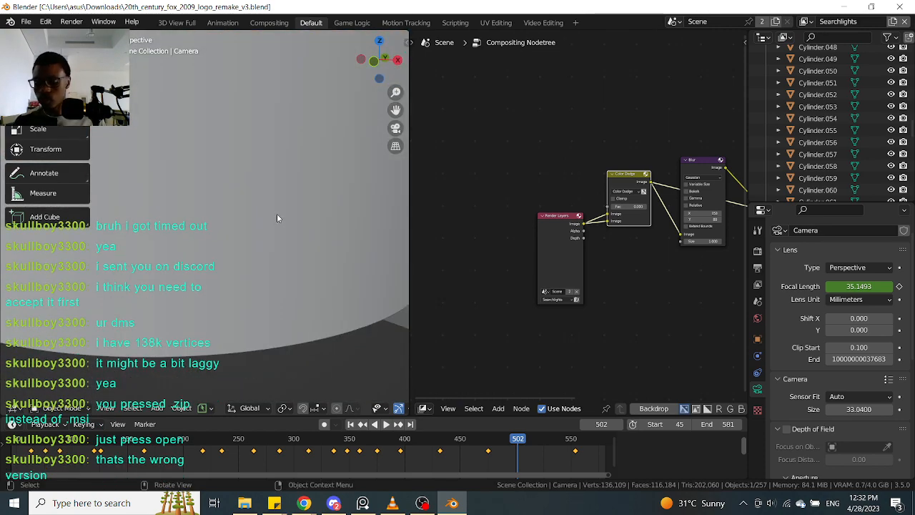
scroll(278, 218, down, 10)
scroll(246, 192, up, 5)
scroll(243, 190, down, 8)
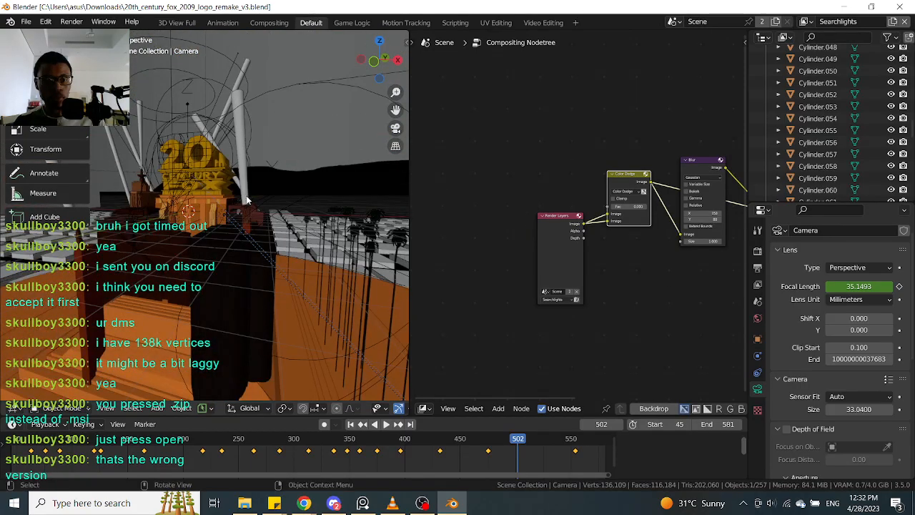
middle_drag(245, 197, 250, 203)
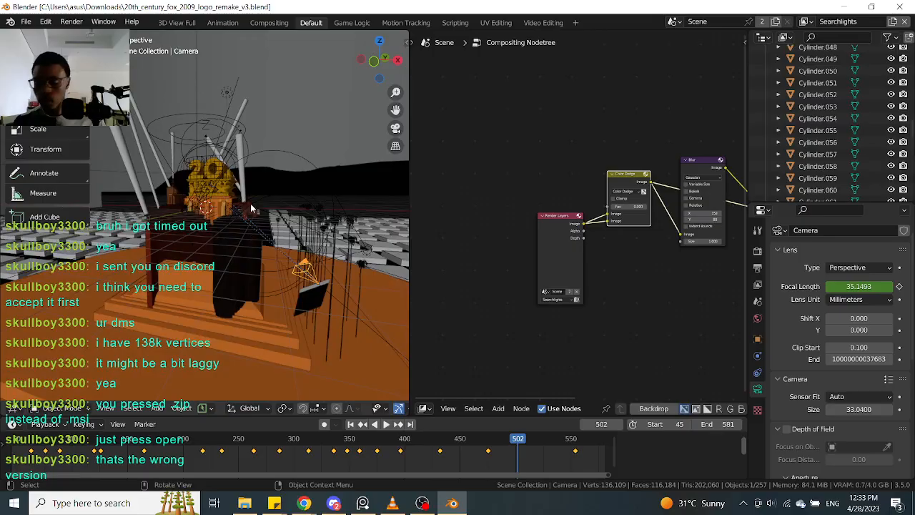
Return the 3D view to the camera view and widen it beside the compositing node editor
key(KP_0)
scroll(293, 225, up, 5)
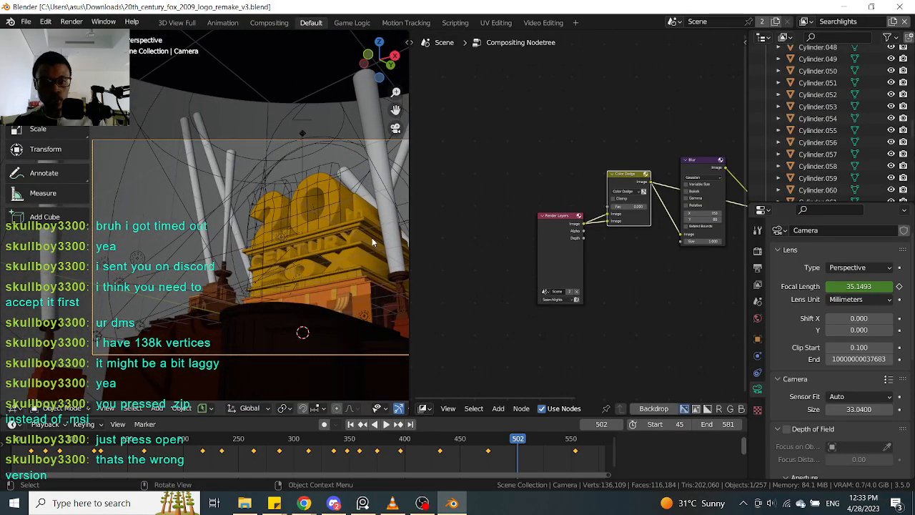
middle_drag(372, 243, 353, 237)
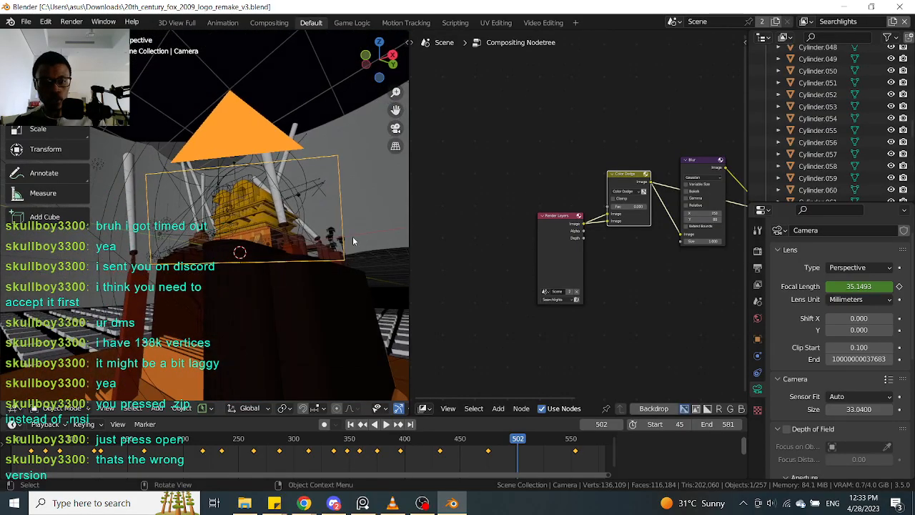
key(KP_0)
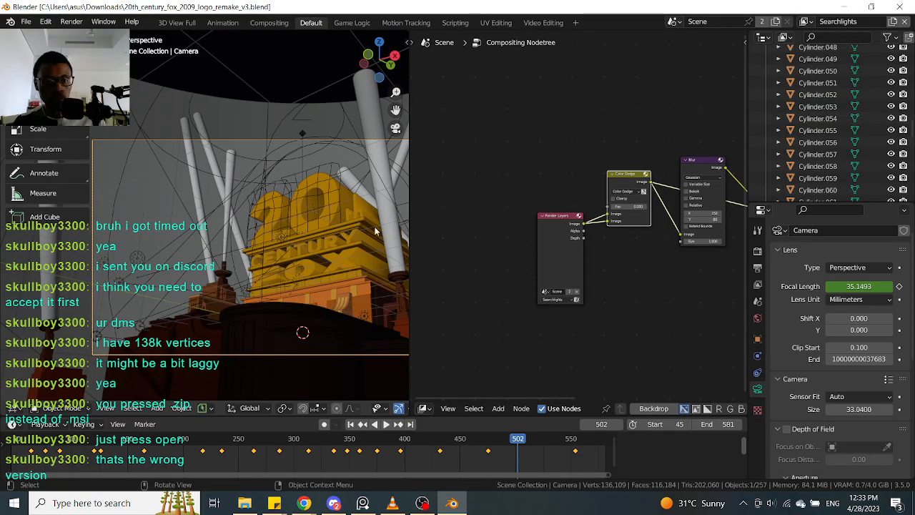
drag(410, 223, 442, 224)
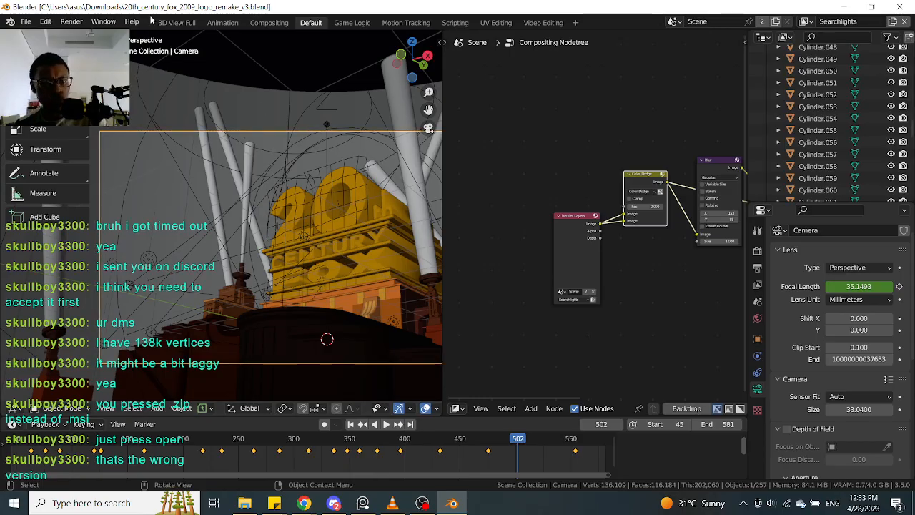
click(414, 144)
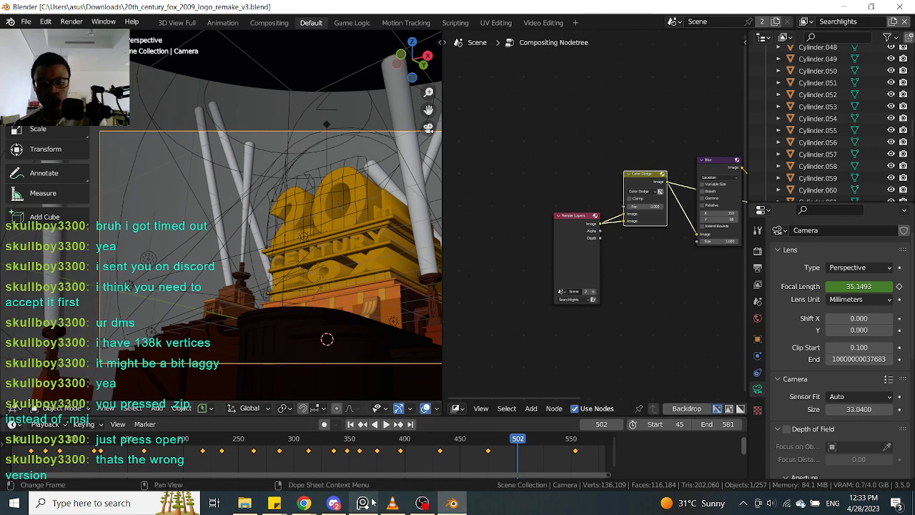
Switch to Discord, check the direct message containing the logo blend file, and minimize Discord again
click(335, 503)
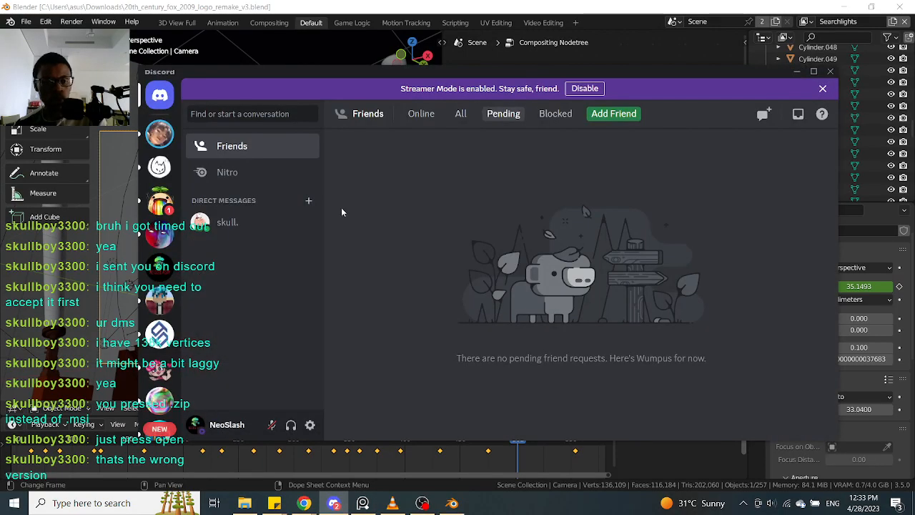
click(159, 133)
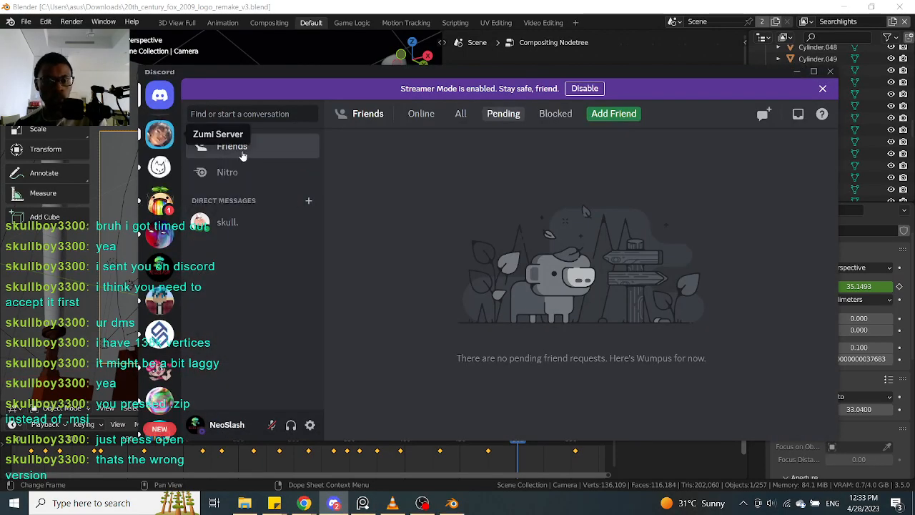
click(160, 97)
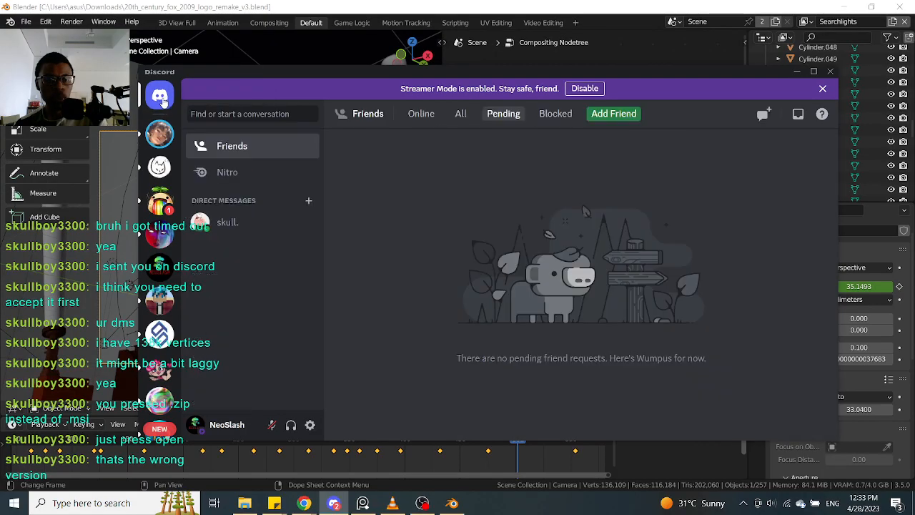
click(230, 223)
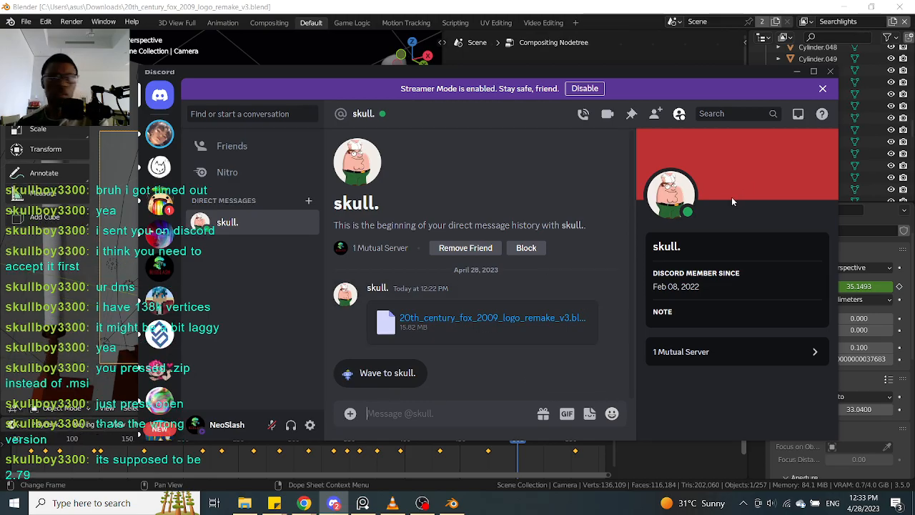
click(797, 73)
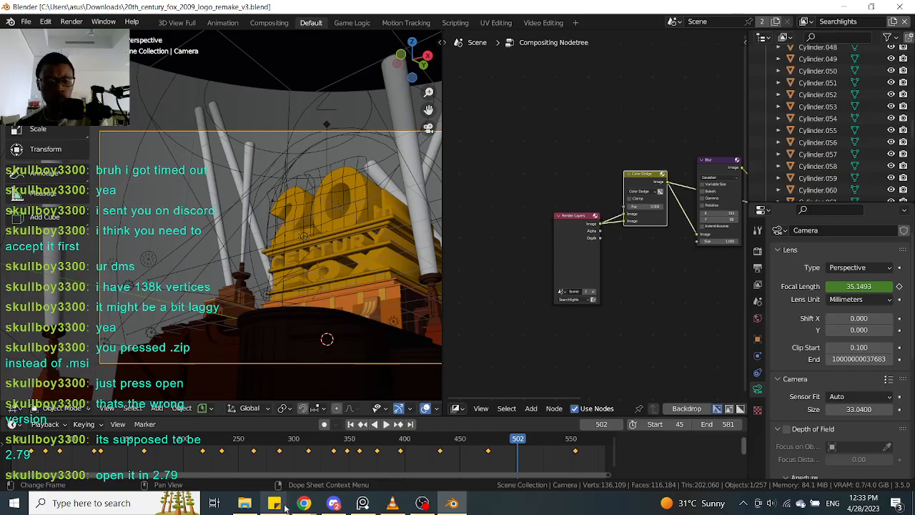
Switch to File Explorer and open the Blender file versions folder inside Downloads
click(241, 503)
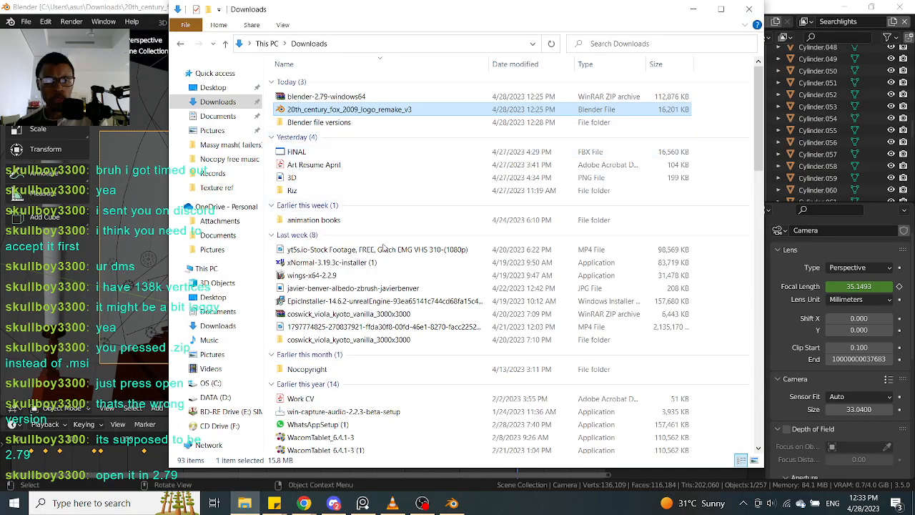
double_click(341, 122)
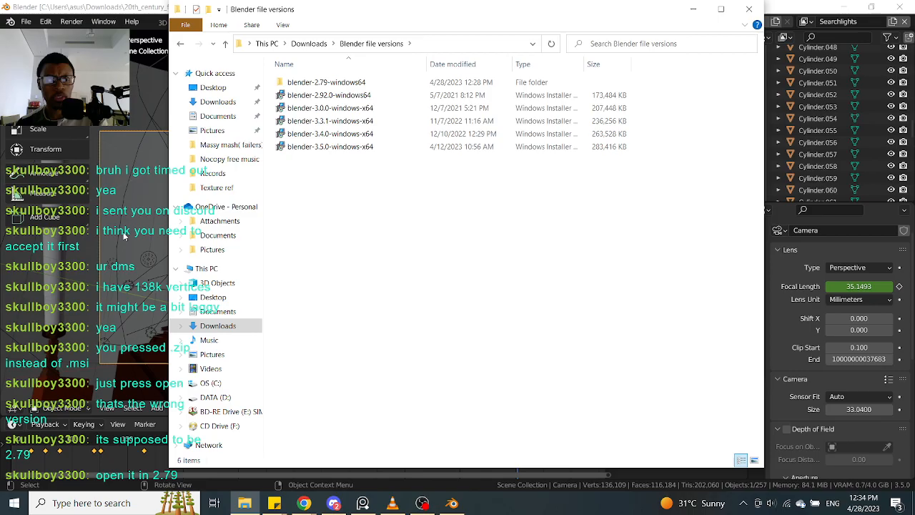
Return to the logo file in Blender 3.5, look over its compositing node tree, and switch to the Compositing workspace
click(124, 236)
click(124, 235)
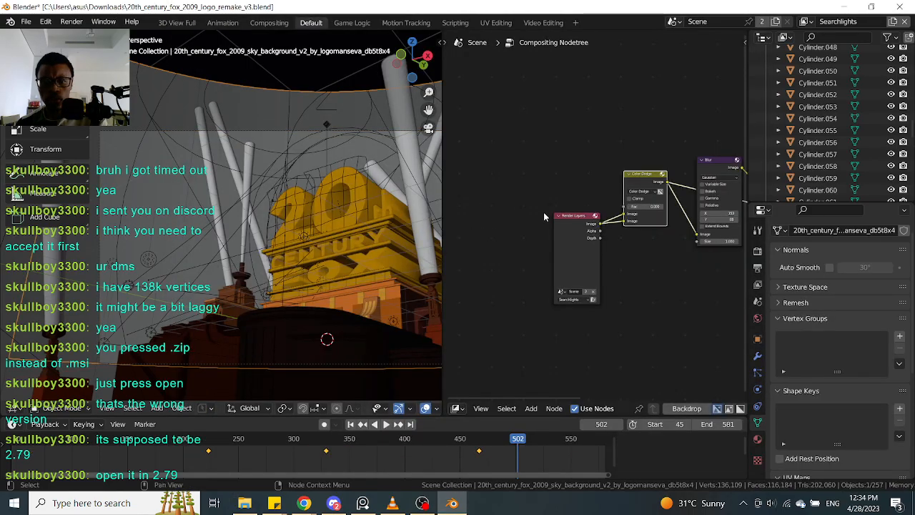
middle_drag(562, 188, 459, 187)
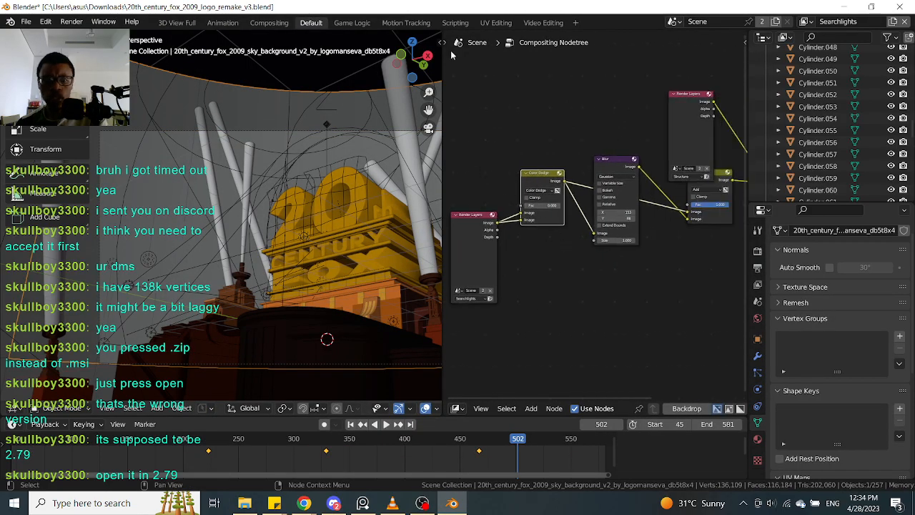
click(279, 23)
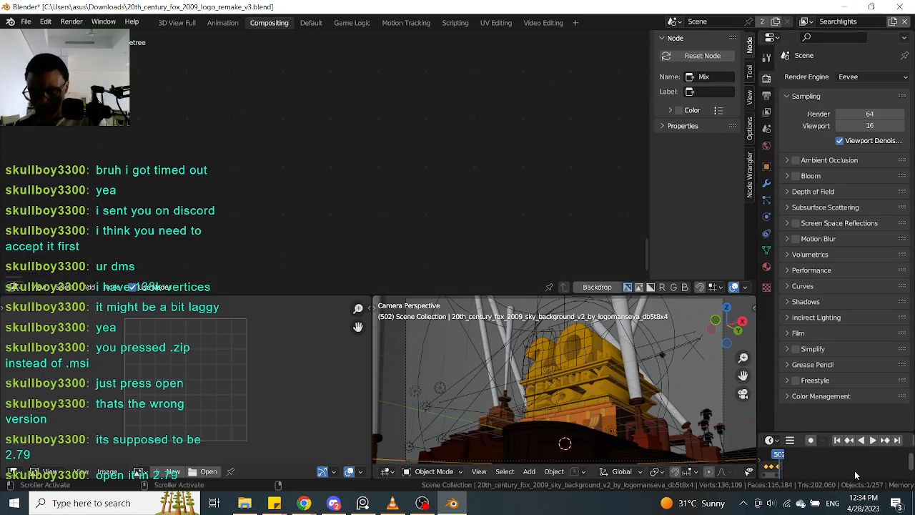
Close the Blender 3.5 session containing the logo file
click(899, 6)
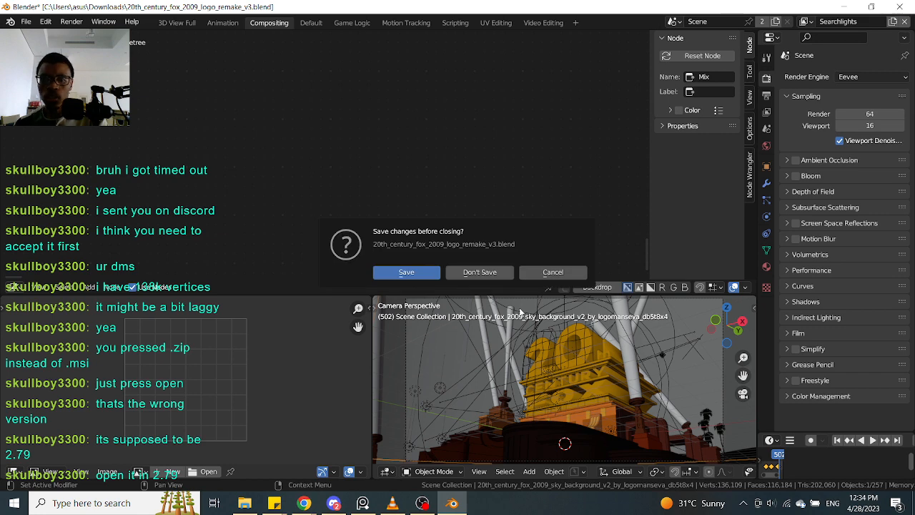
click(537, 275)
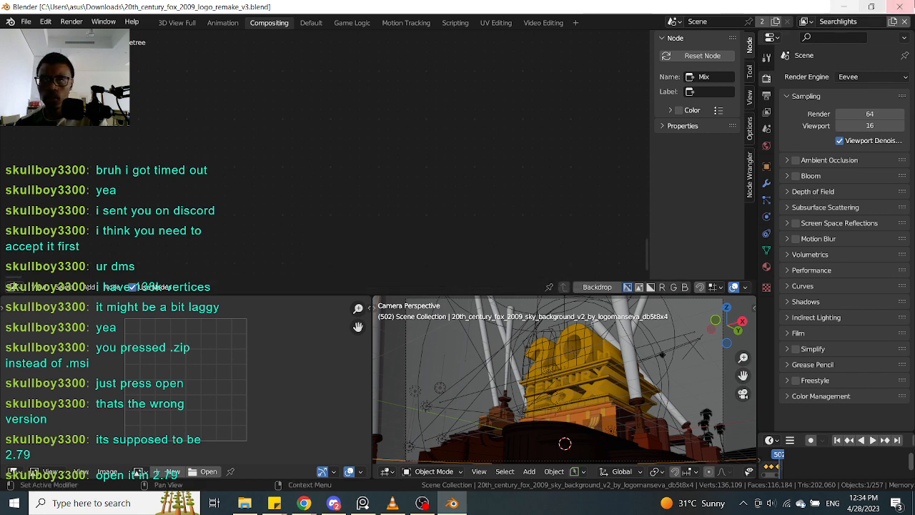
click(909, 7)
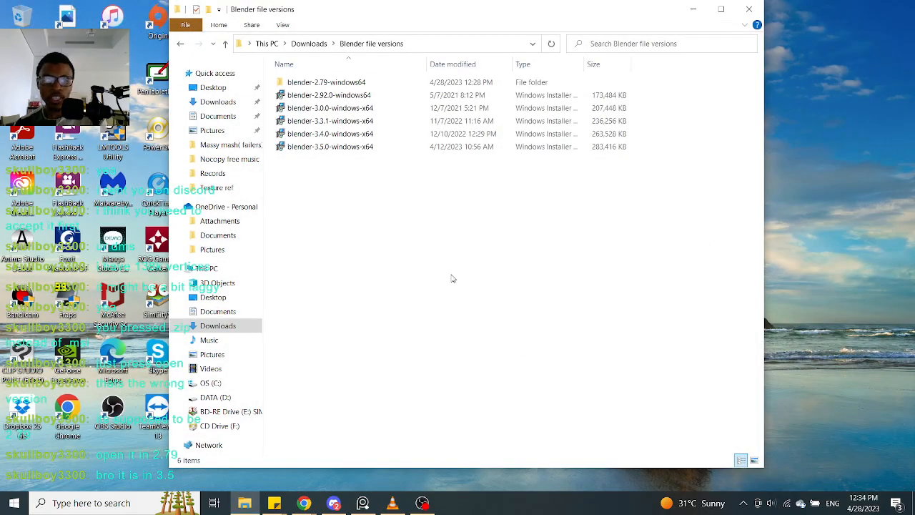
Launch Blender 2.79 from the blender-2.79-windows64 folder and dismiss its splash screen
double_click(372, 83)
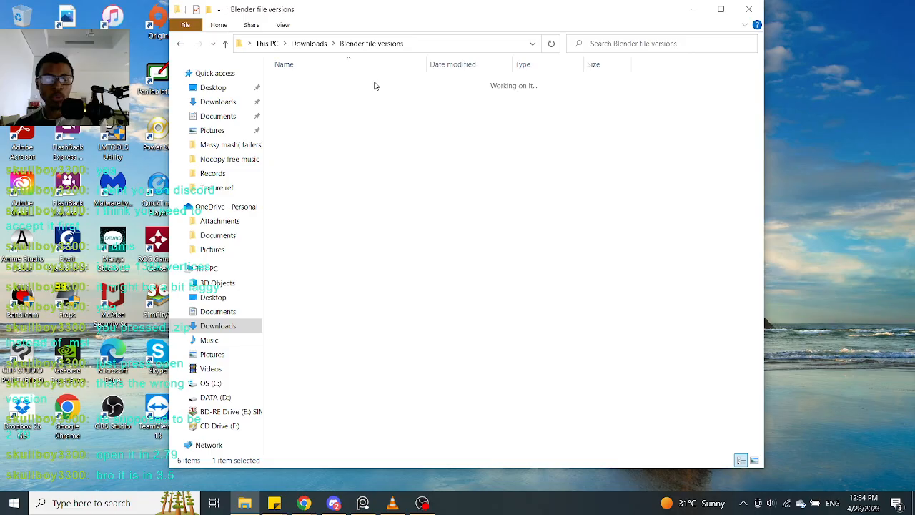
click(323, 149)
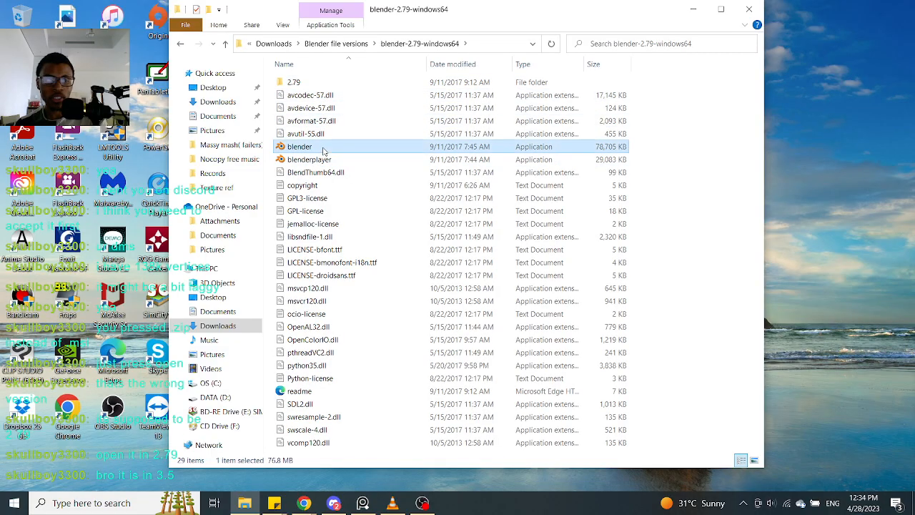
double_click(322, 147)
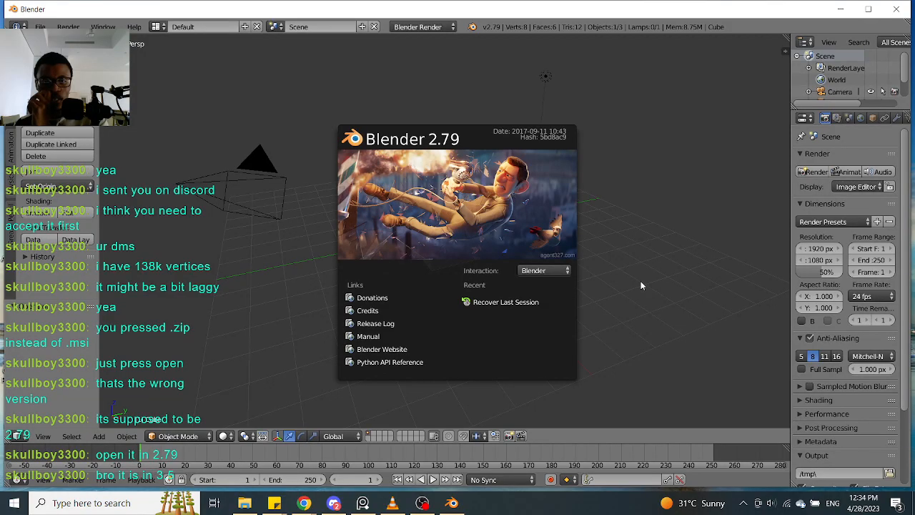
click(641, 284)
scroll(543, 247, up, 1)
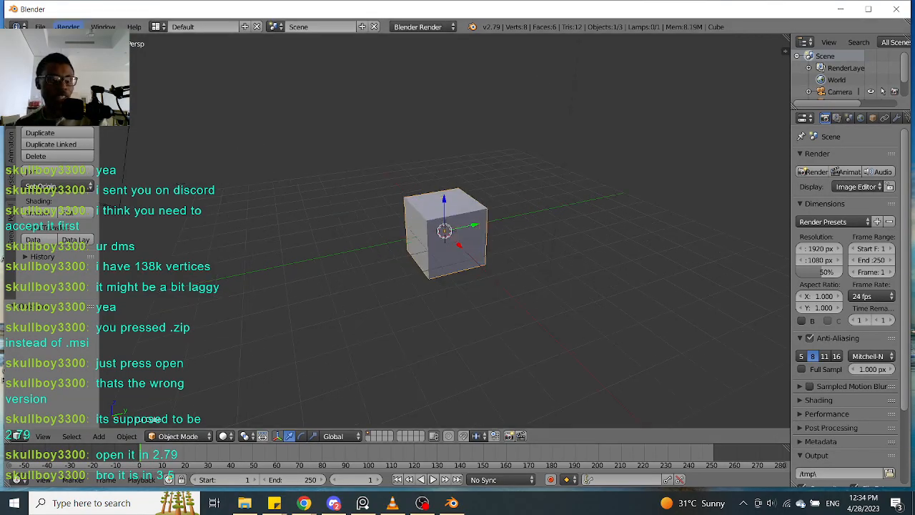
Start opening a blend file and browse the D: and C: drives, Documents and Desktop for the logo file
click(41, 26)
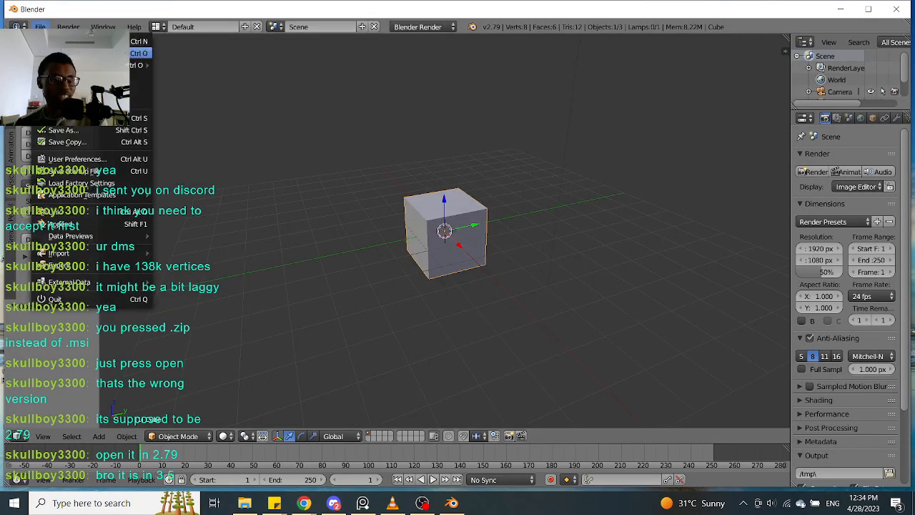
click(72, 53)
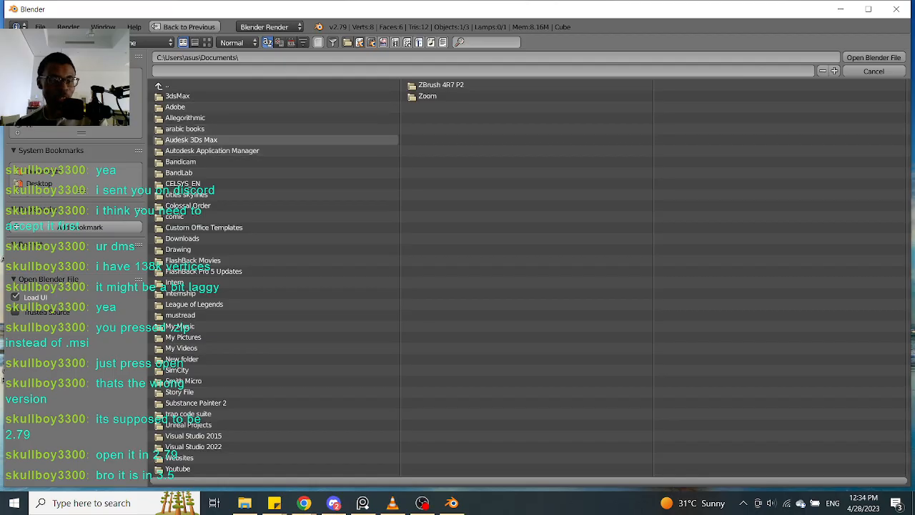
click(71, 76)
click(71, 87)
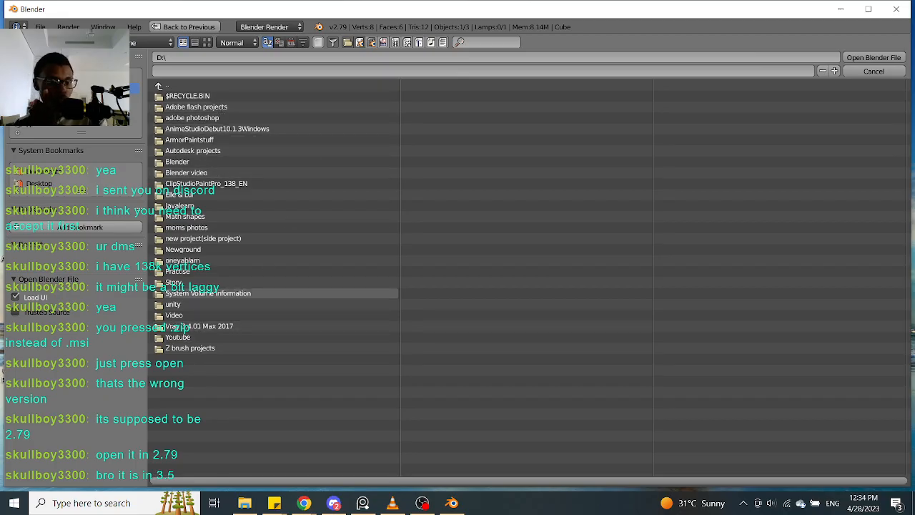
click(79, 75)
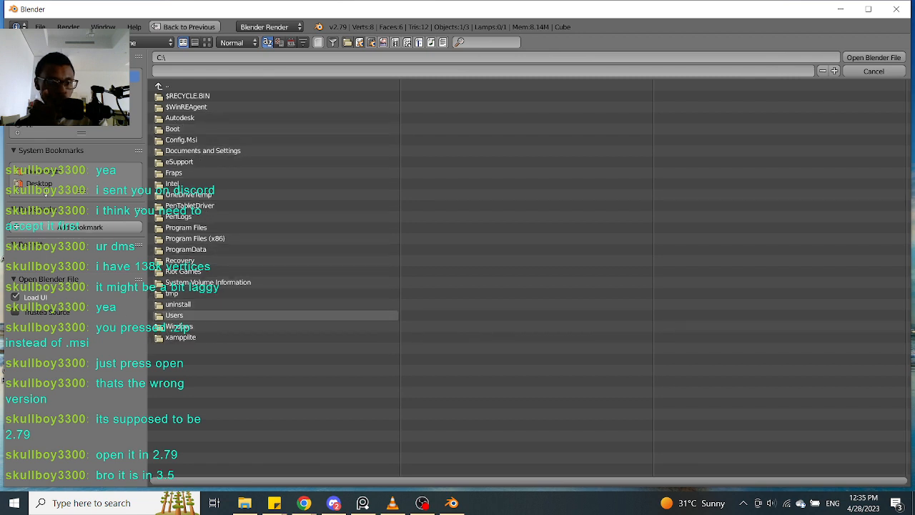
click(45, 173)
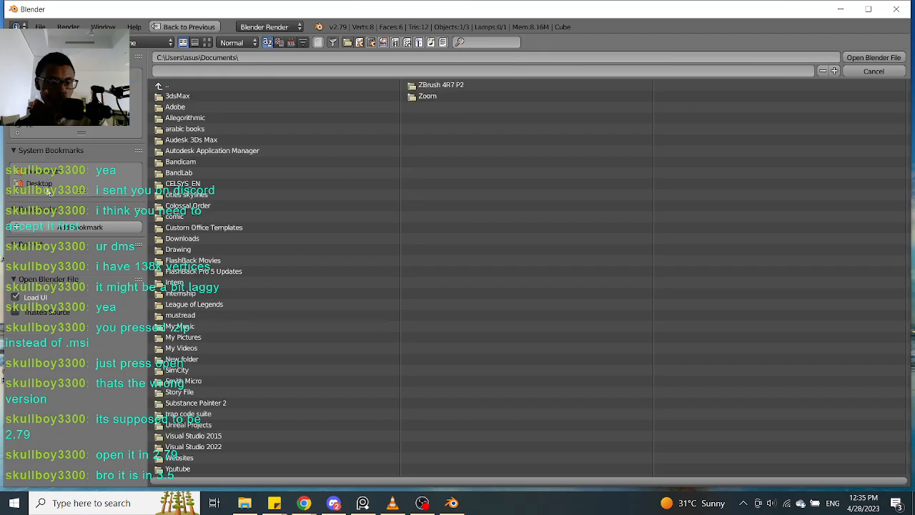
click(46, 184)
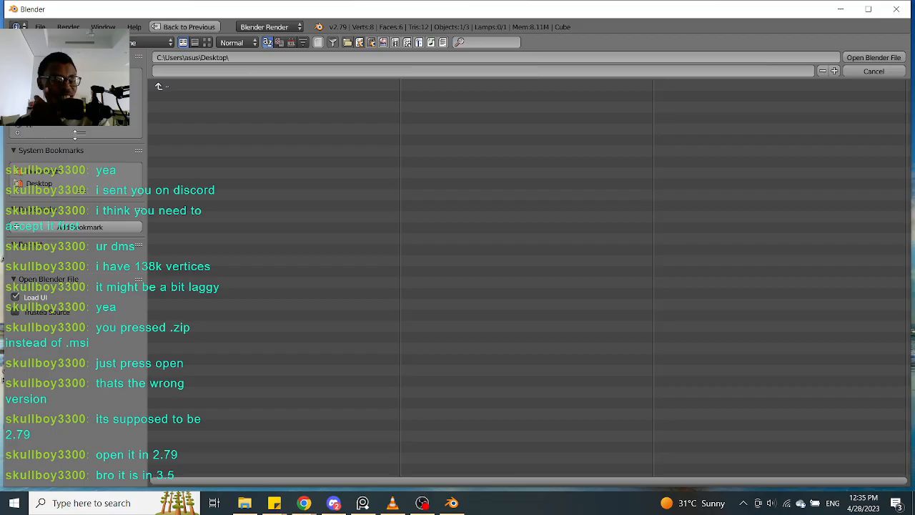
drag(75, 134, 76, 144)
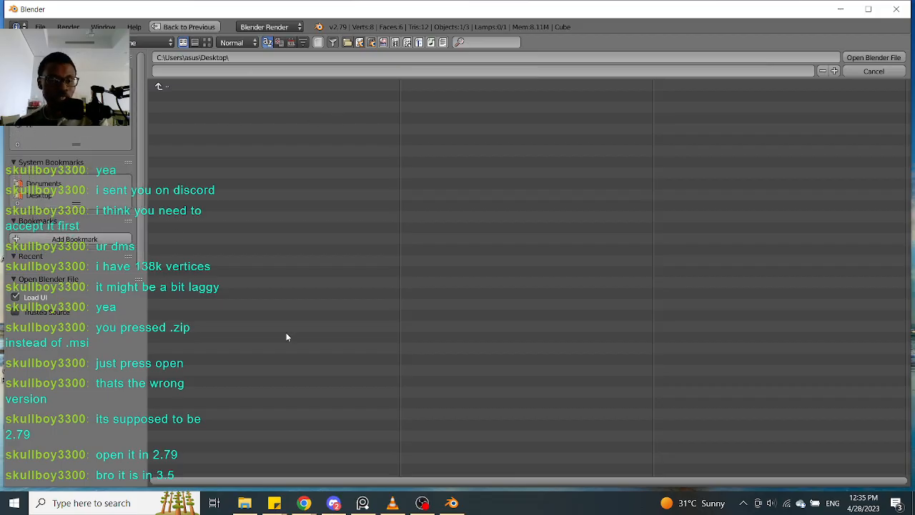
Copy 20th_century_fox_2009_logo_remake_v3 from Downloads to the root of the DATA (D:) drive in File Explorer
click(245, 503)
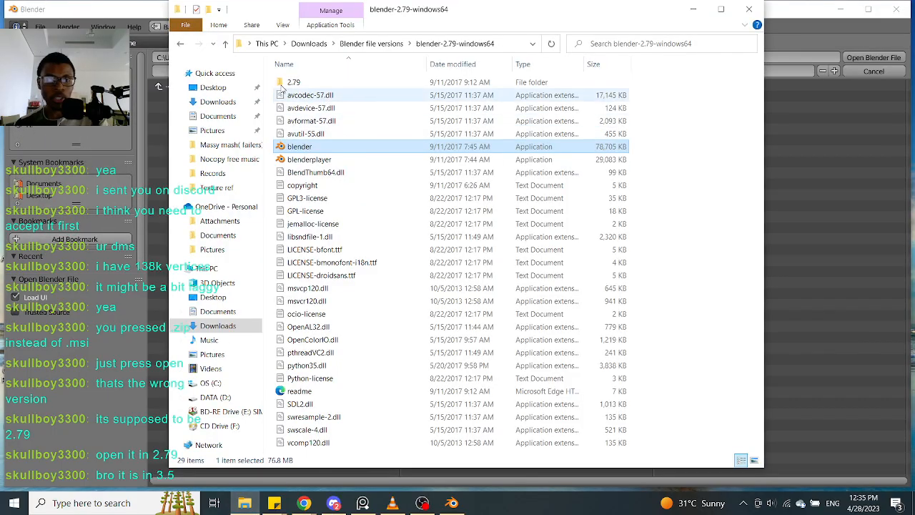
click(218, 102)
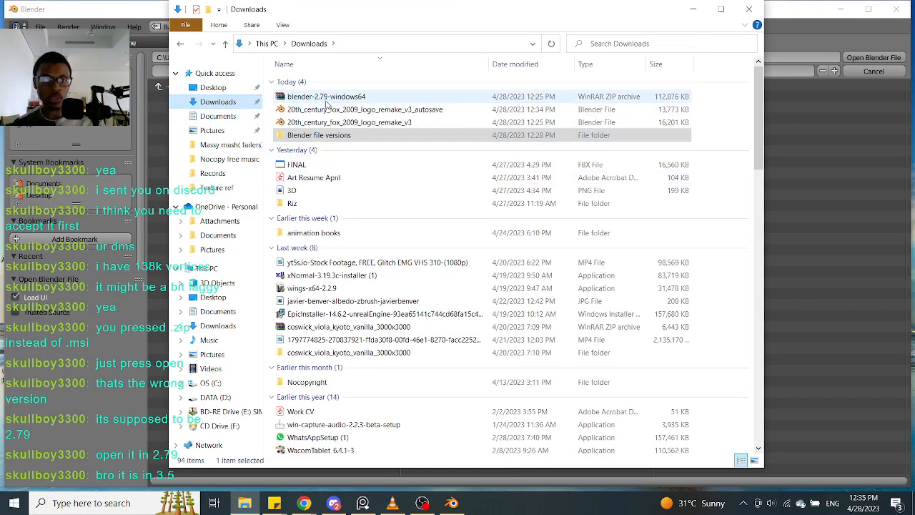
click(395, 125)
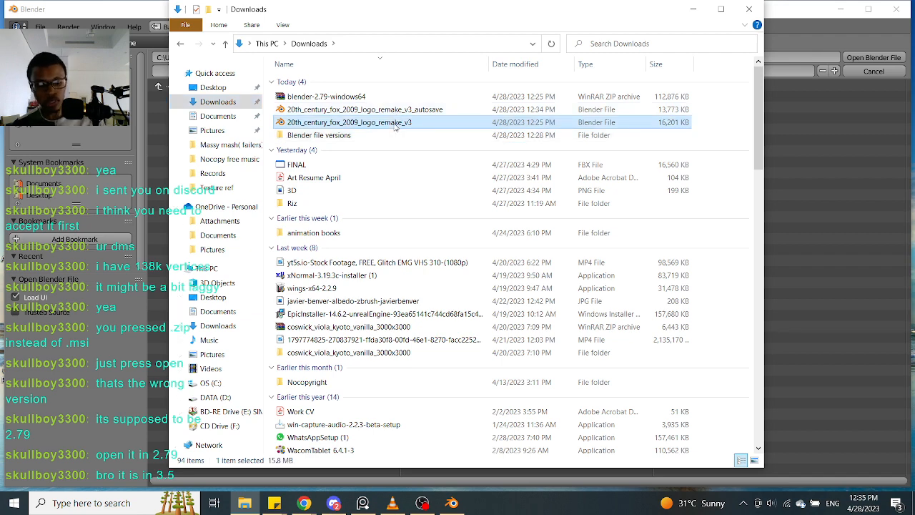
click(226, 398)
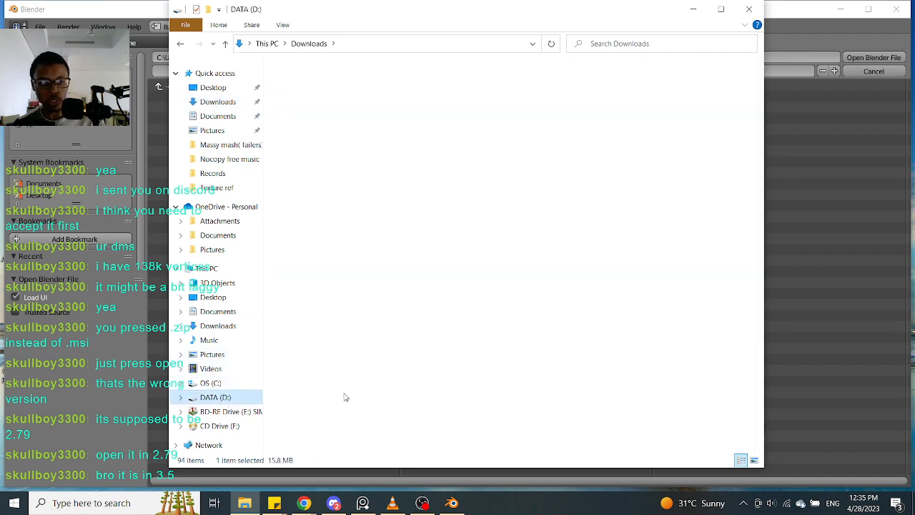
key(ctrl+v)
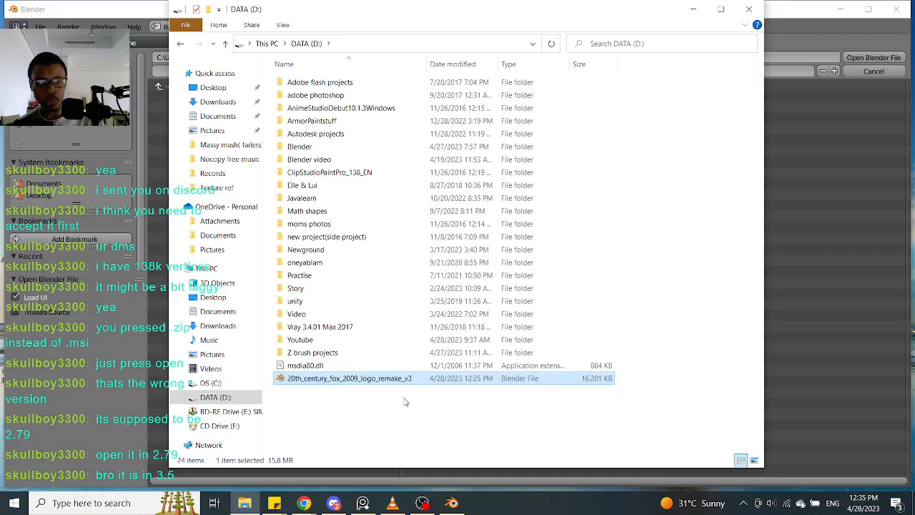
Close File Explorer and open 20th_century_fox_2009_logo_remake_v3.blend from the D: drive in Blender 2.79
key(alt+F4)
click(45, 91)
double_click(255, 358)
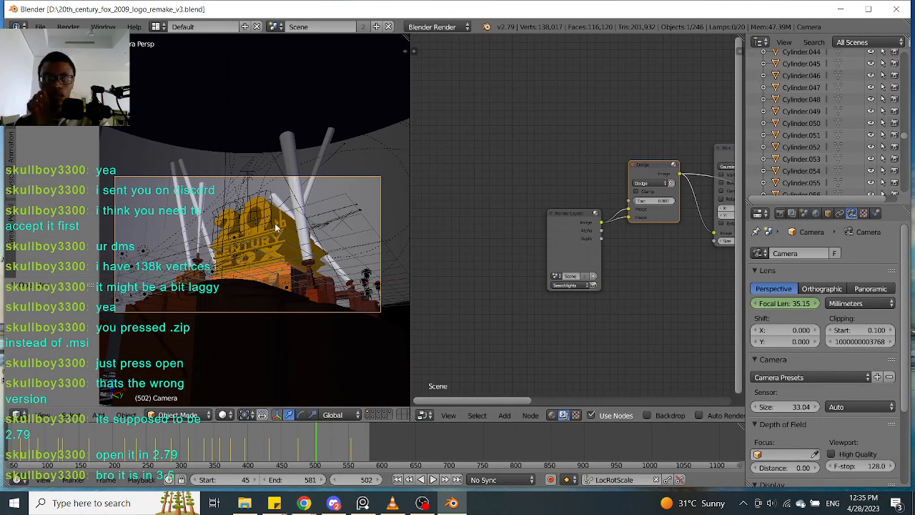
Look over the logo in the camera view and widen the compositing node editor beside it
scroll(222, 224, up, 1)
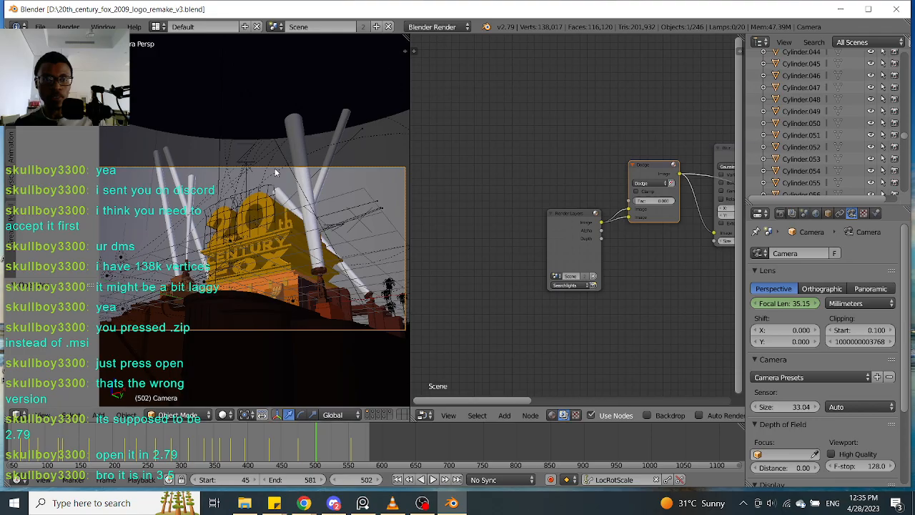
scroll(276, 223, up, 1)
scroll(557, 268, up, 2)
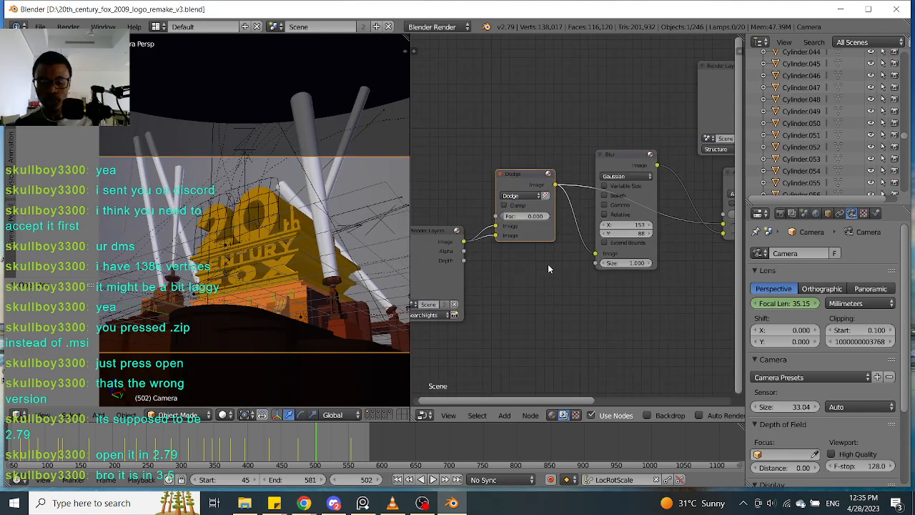
scroll(549, 268, down, 1)
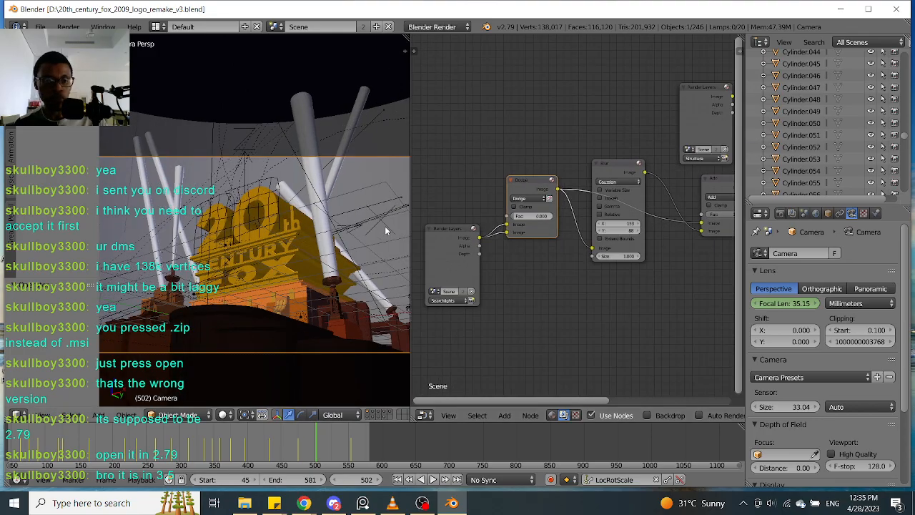
scroll(484, 331, up, 1)
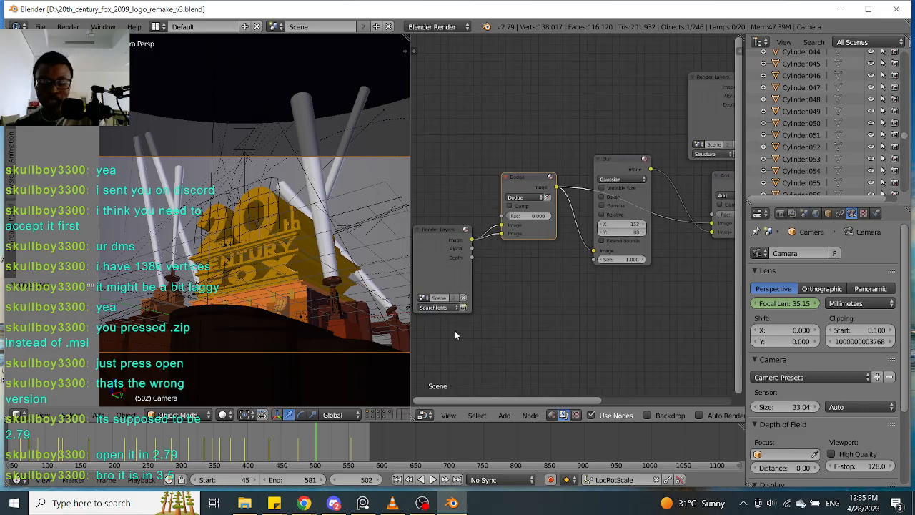
scroll(506, 317, up, 3)
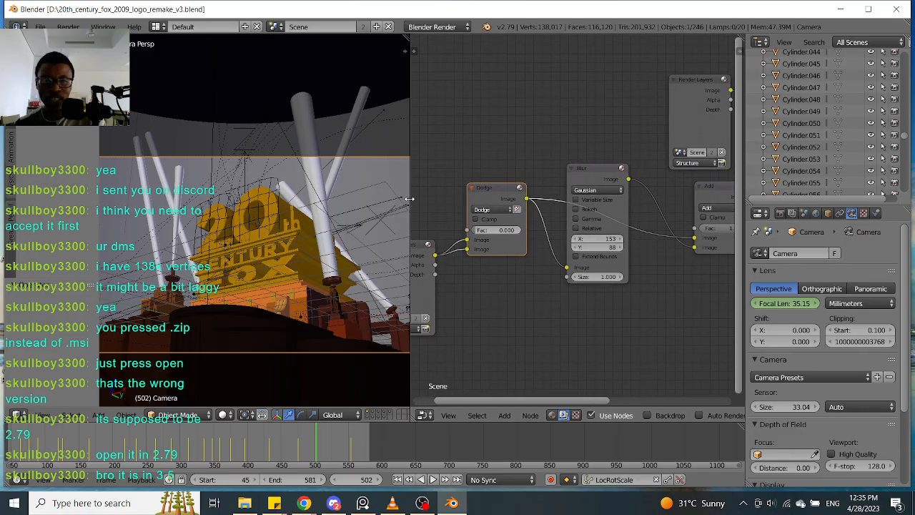
drag(410, 199, 357, 198)
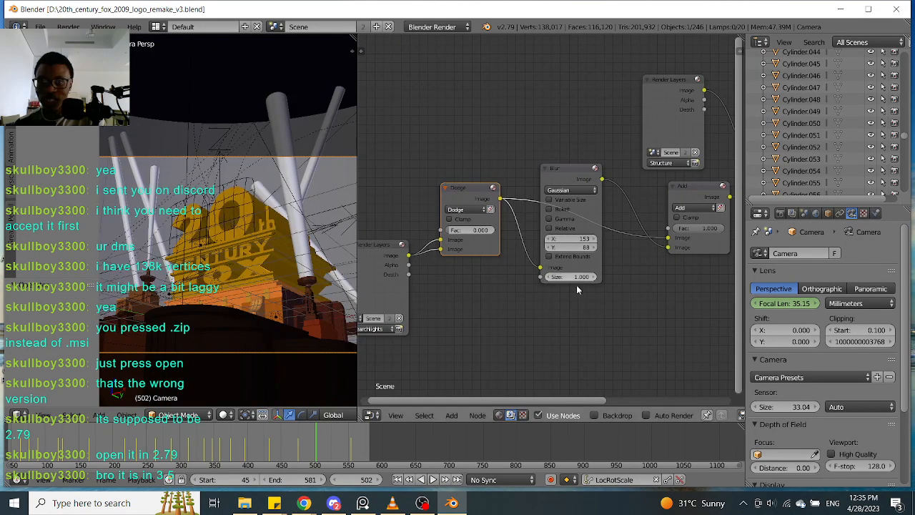
Examine the settings and links of the Dodge, Blur, Add and Structure Render Layers nodes in the compositor
scroll(590, 326, up, 1)
middle_drag(597, 309, 472, 334)
mouse_move(567, 314)
middle_down()
mouse_move(492, 322)
mouse_move(619, 281)
mouse_move(580, 302)
mouse_move(618, 294)
middle_up()
scroll(538, 313, down, 1)
scroll(500, 291, up, 3)
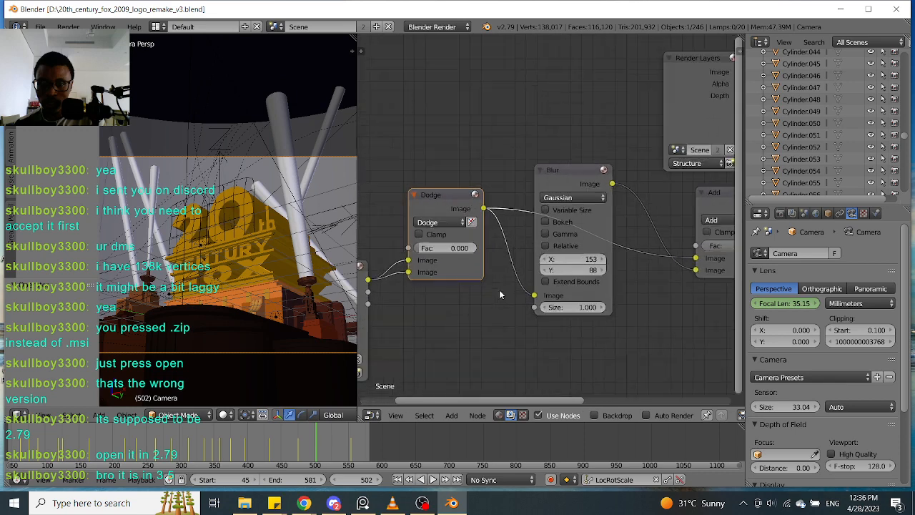
scroll(500, 293, down, 1)
mouse_move(499, 293)
middle_down()
mouse_move(539, 275)
mouse_move(512, 288)
mouse_move(518, 280)
middle_up()
middle_drag(578, 250, 468, 289)
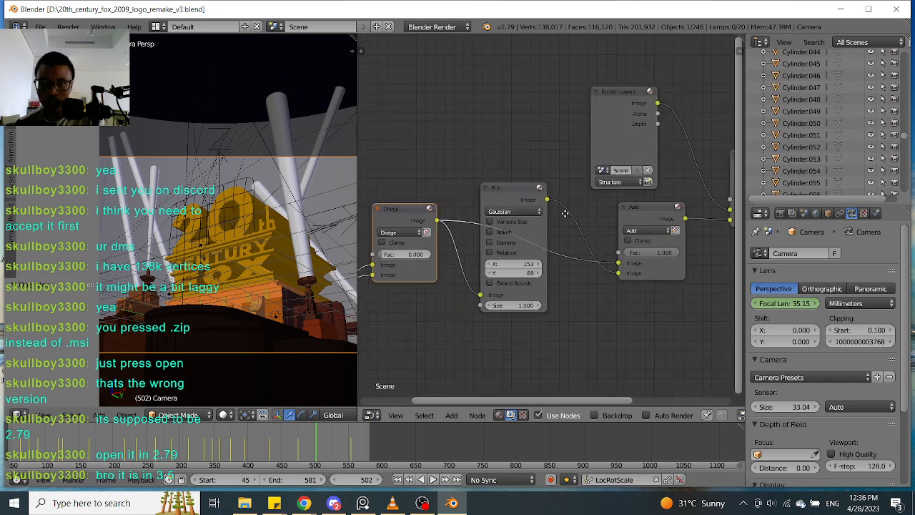
middle_drag(629, 124, 582, 150)
click(579, 167)
middle_drag(417, 180, 509, 154)
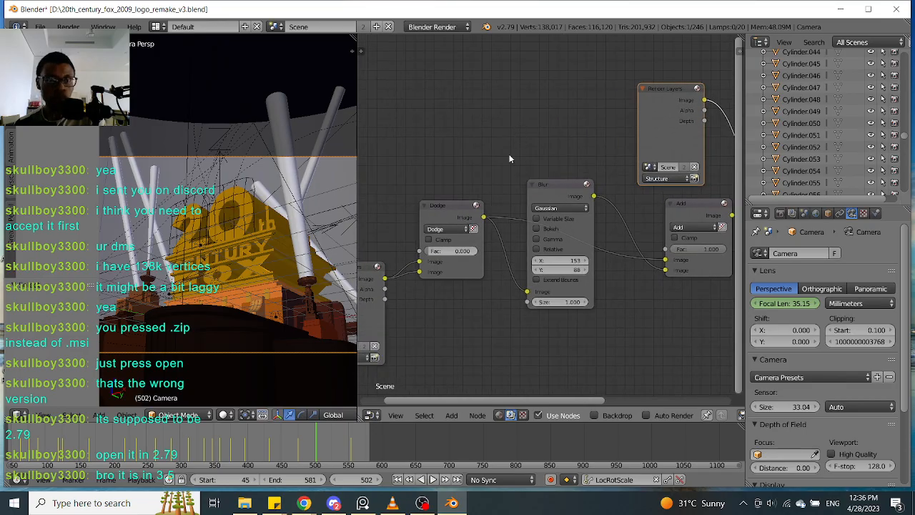
Check the Compositing screen layout and return to the Default layout
click(164, 27)
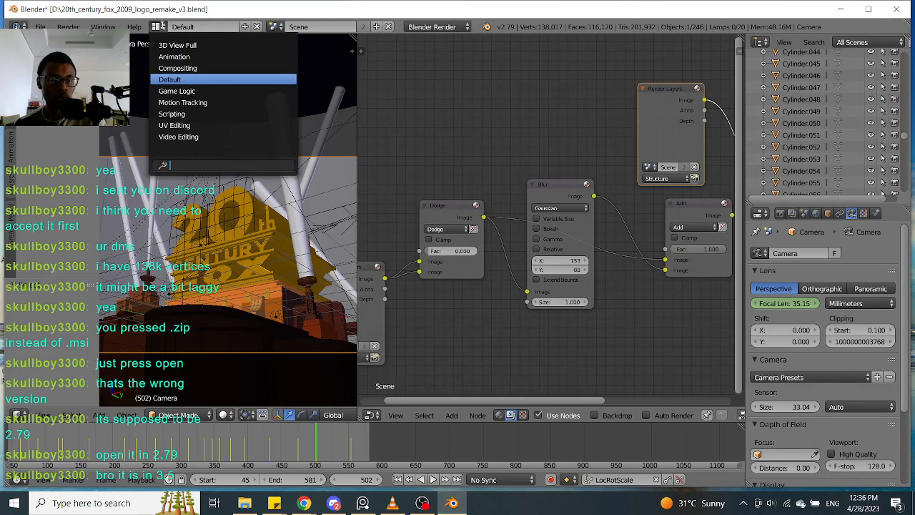
click(180, 69)
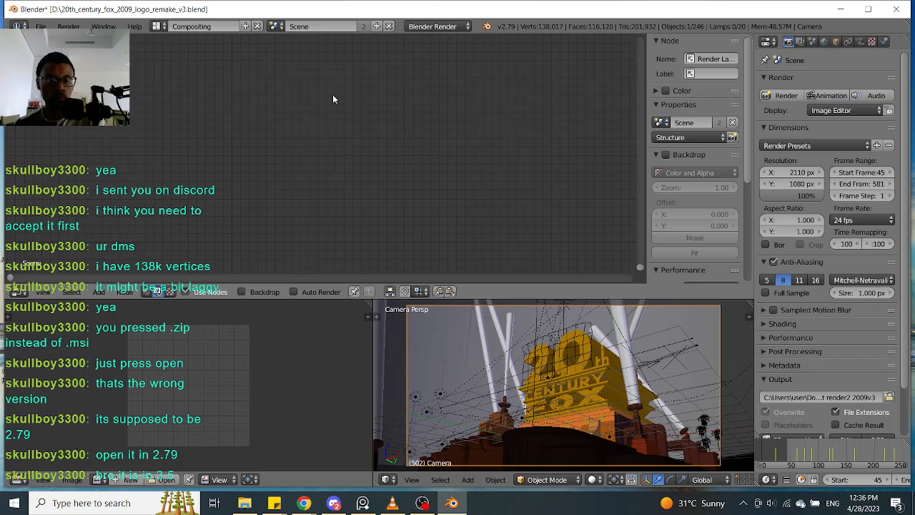
click(171, 26)
click(188, 81)
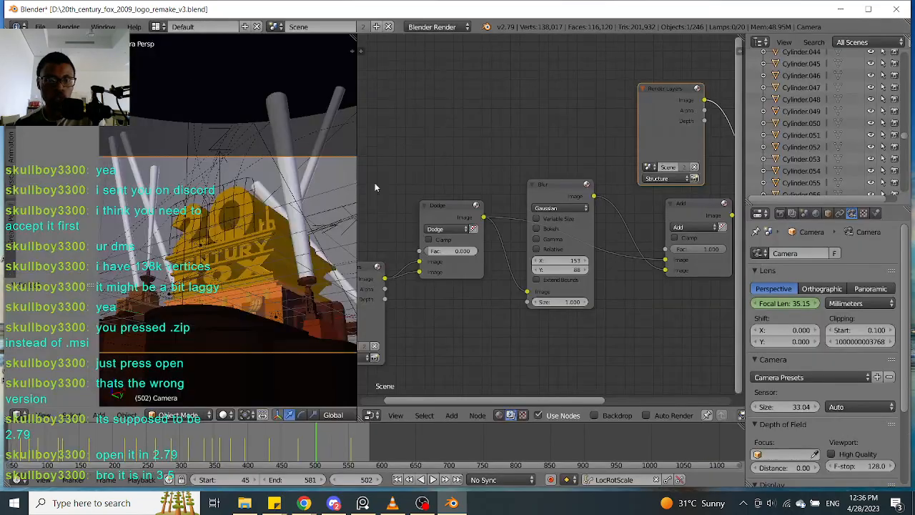
Examine the whole compositor chain, following the Add and Structure layer outputs through Alpha Over to the Composite node
middle_drag(519, 123, 514, 130)
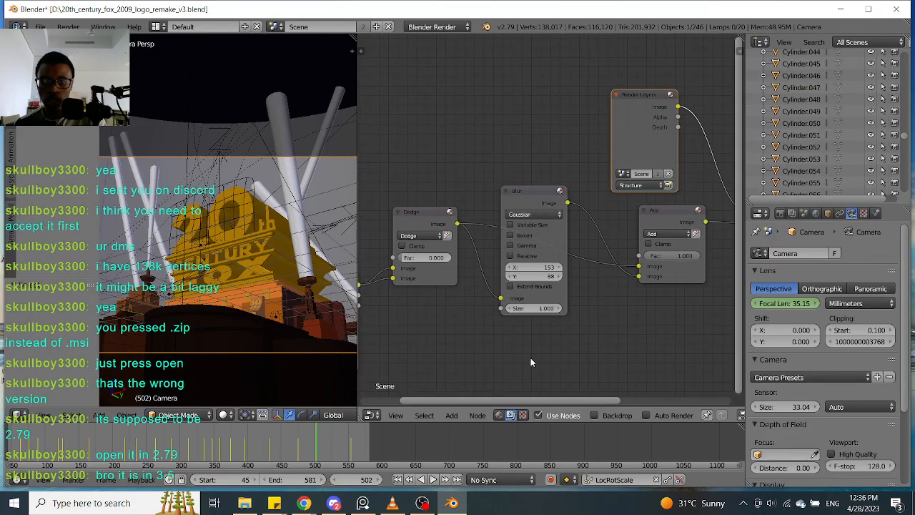
scroll(590, 113, down, 4)
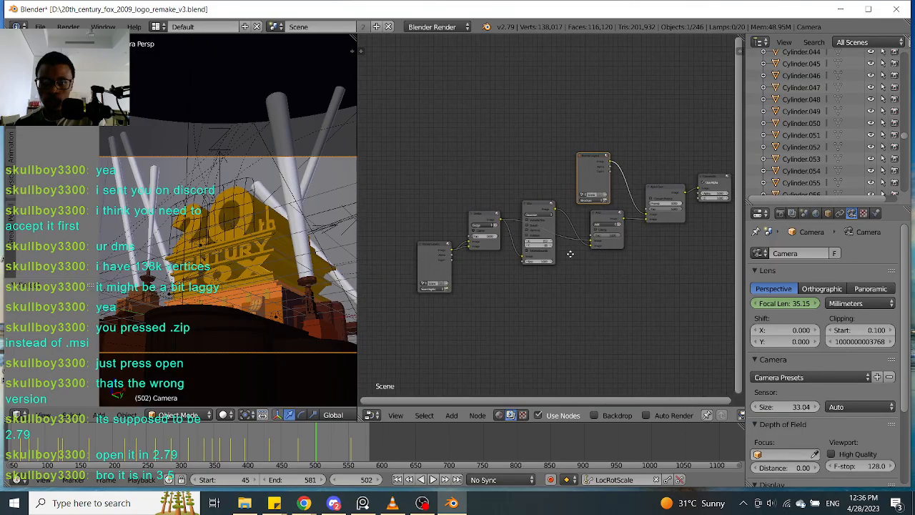
scroll(639, 180, up, 4)
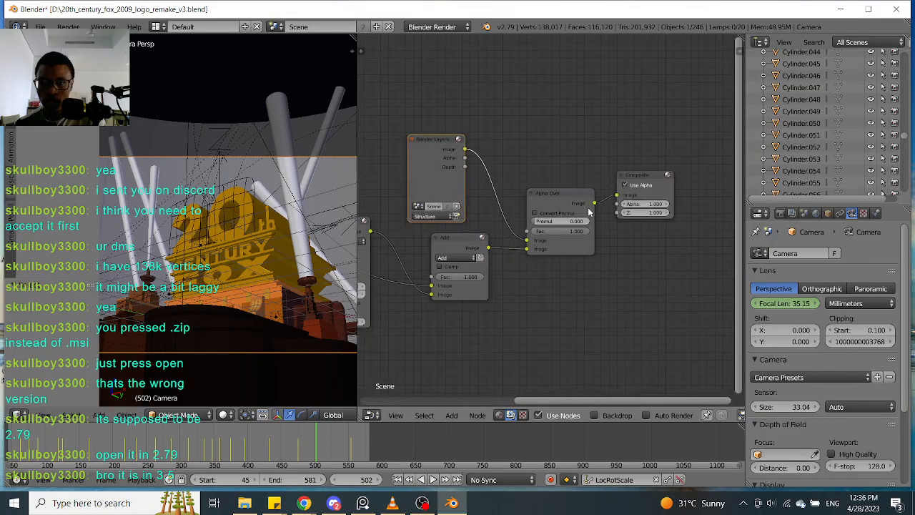
scroll(548, 166, down, 1)
middle_drag(535, 171, 562, 154)
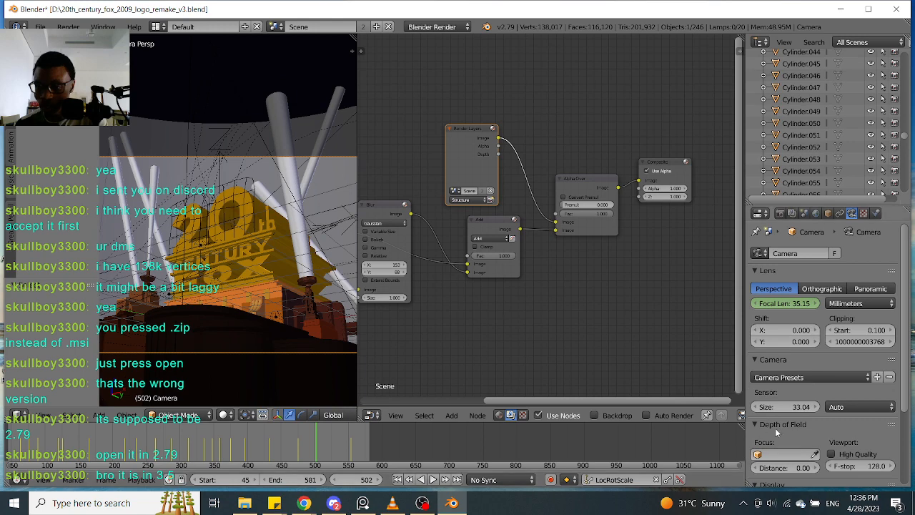
middle_drag(329, 304, 275, 281)
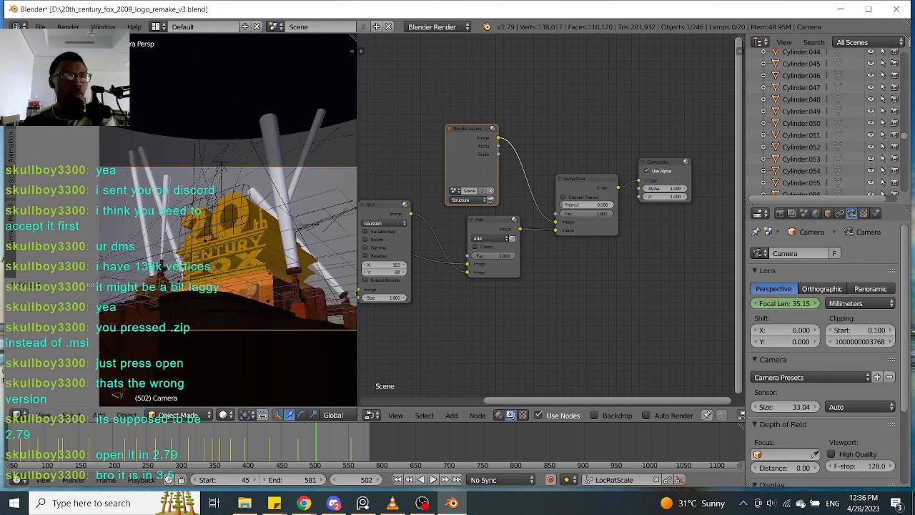
Render frame 502 of the logo scene as a still image
click(68, 27)
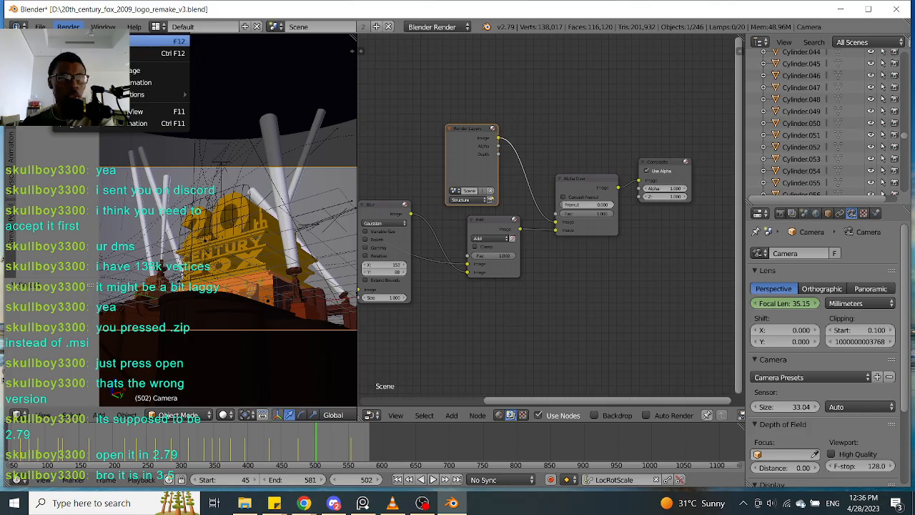
click(153, 41)
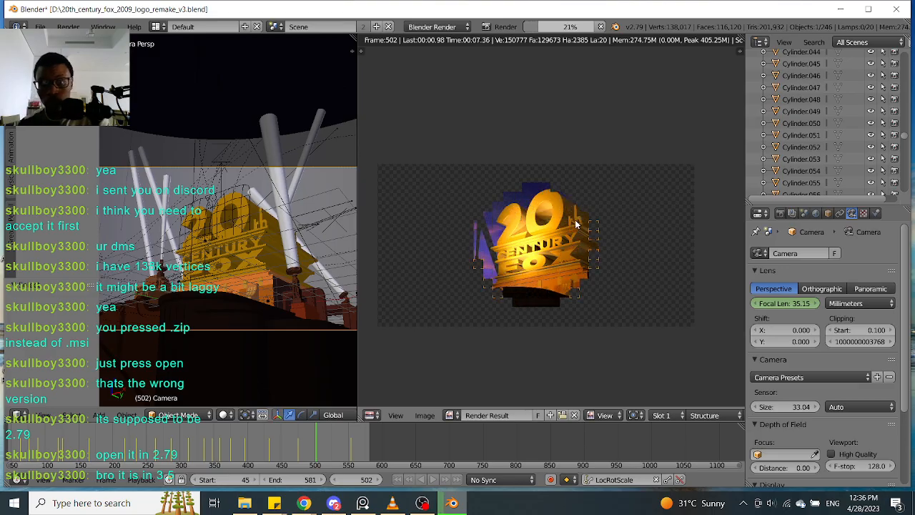
scroll(567, 236, up, 3)
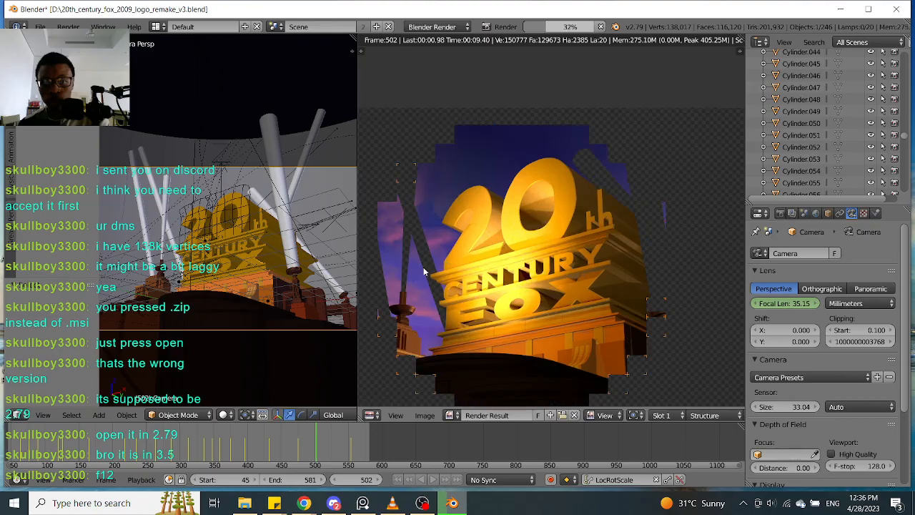
scroll(465, 258, up, 1)
scroll(486, 263, up, 2)
scroll(473, 268, down, 3)
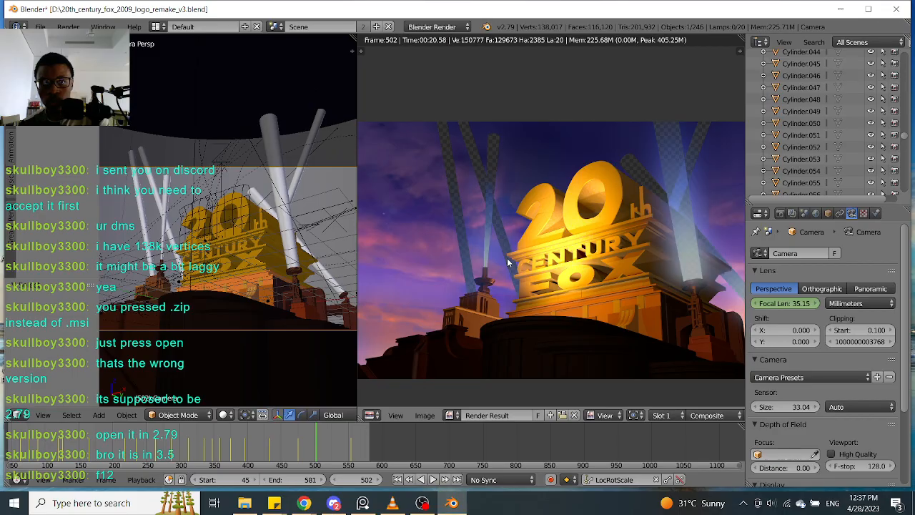
Examine the searchlight beams around the logo in the finished render, up close and in the full frame
scroll(652, 248, up, 5)
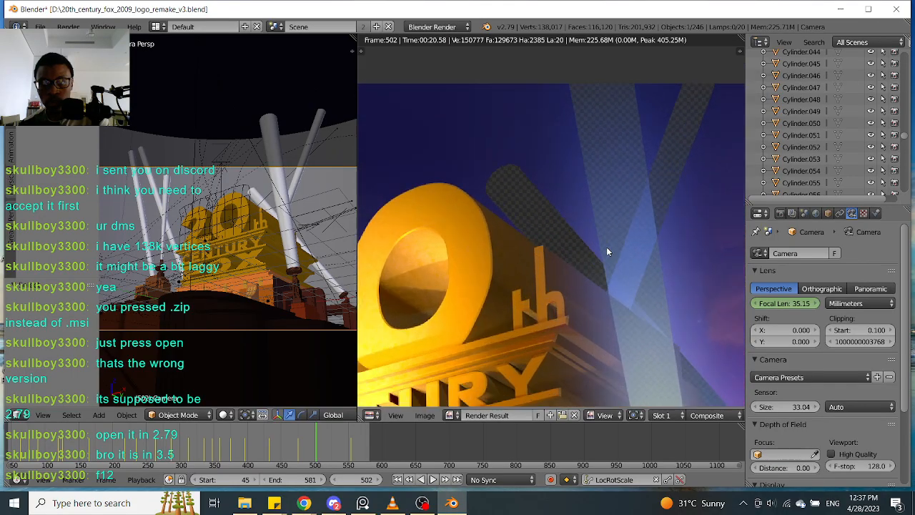
scroll(607, 247, down, 6)
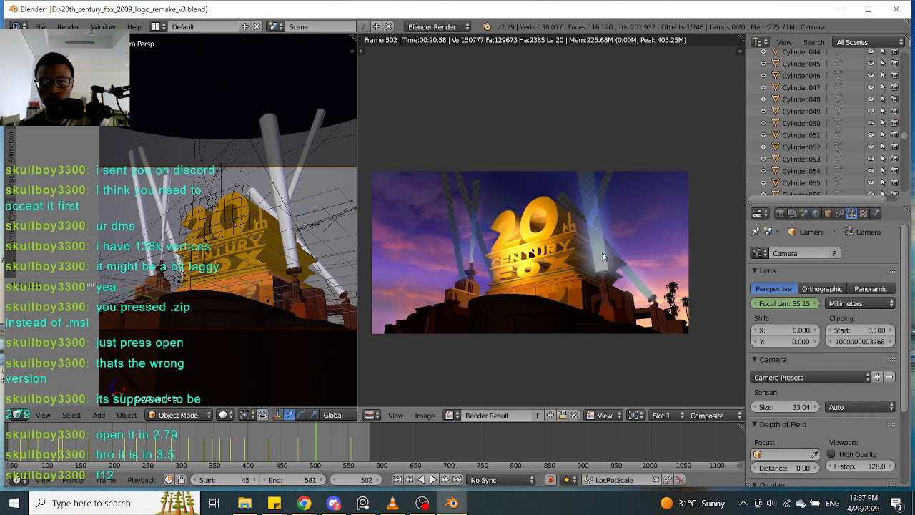
scroll(602, 256, down, 1)
scroll(571, 227, up, 1)
scroll(571, 229, down, 2)
scroll(571, 230, up, 1)
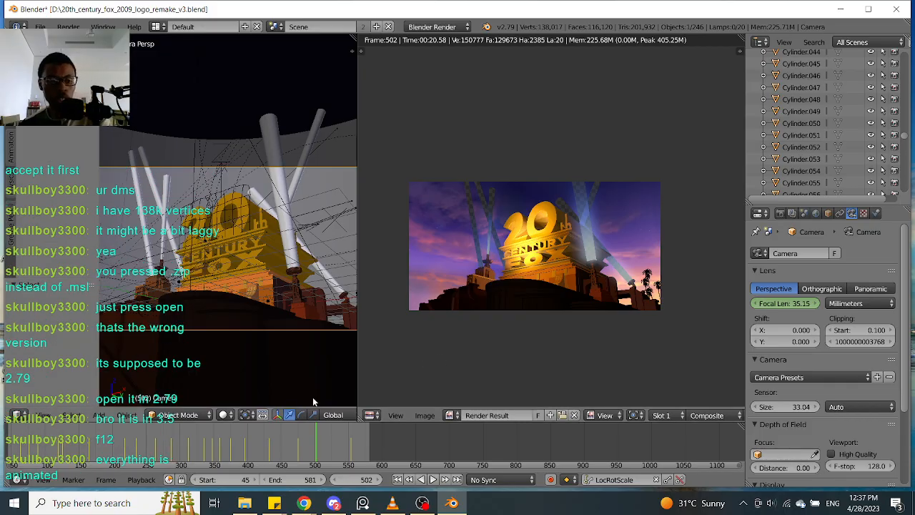
scroll(460, 266, up, 1)
scroll(457, 269, down, 1)
scroll(448, 271, up, 1)
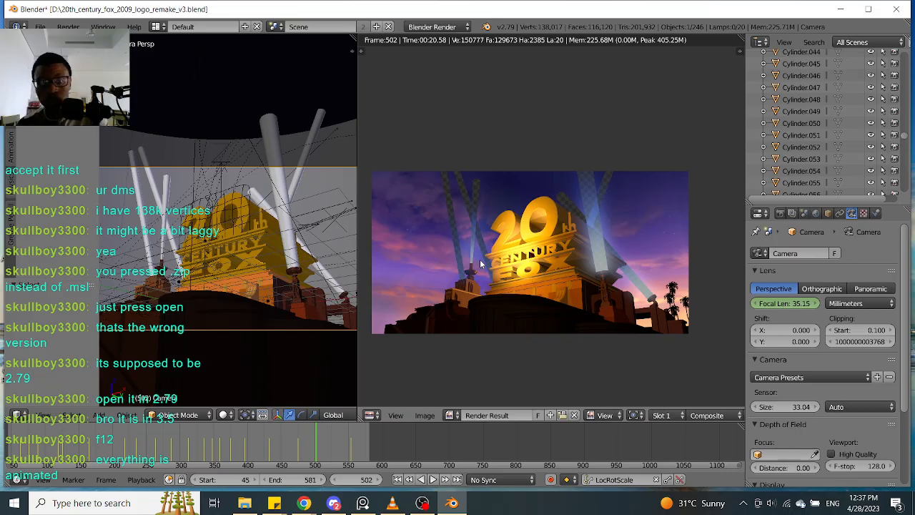
scroll(480, 263, up, 1)
Scrub the timeline to frame 563 and collapse the Scene tree in the Outliner
drag(320, 436, 357, 464)
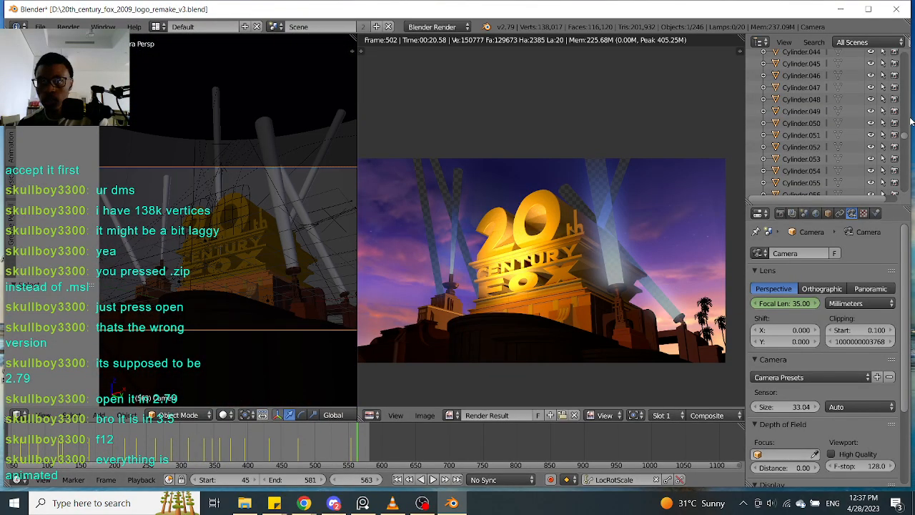
scroll(812, 120, up, 10)
scroll(814, 111, up, 13)
scroll(815, 96, up, 8)
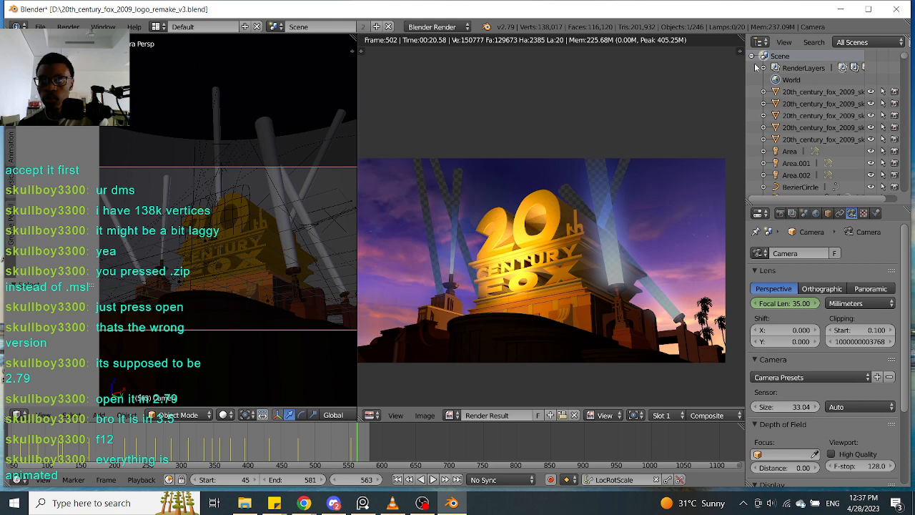
click(752, 57)
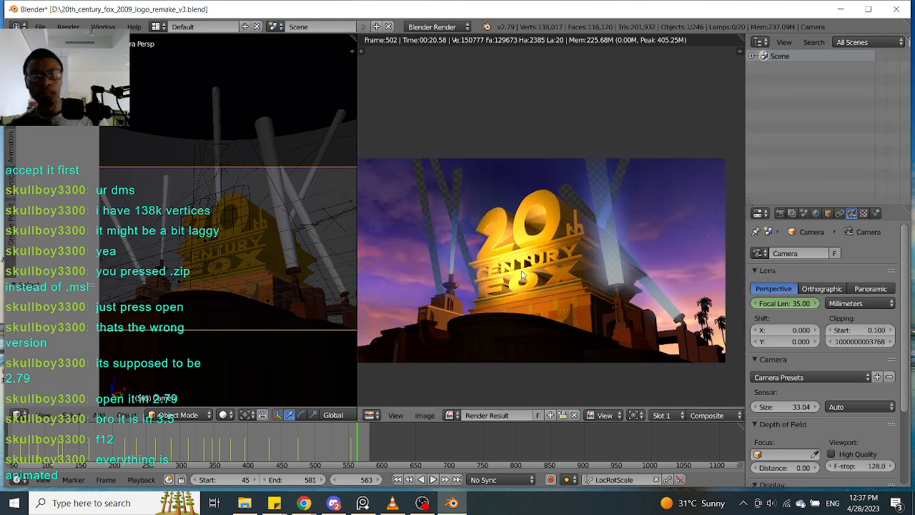
Look over the rendered logo once more and scrub the timeline to frame 448
scroll(531, 273, up, 1)
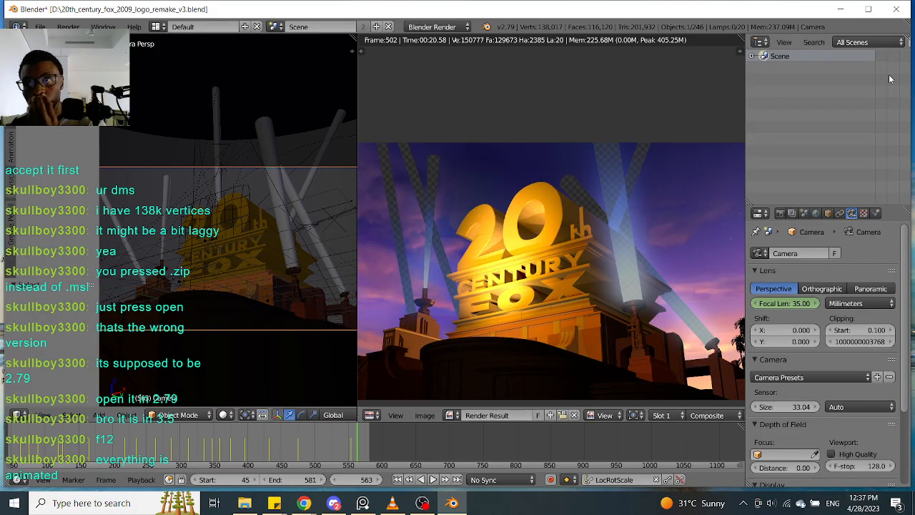
click(893, 43)
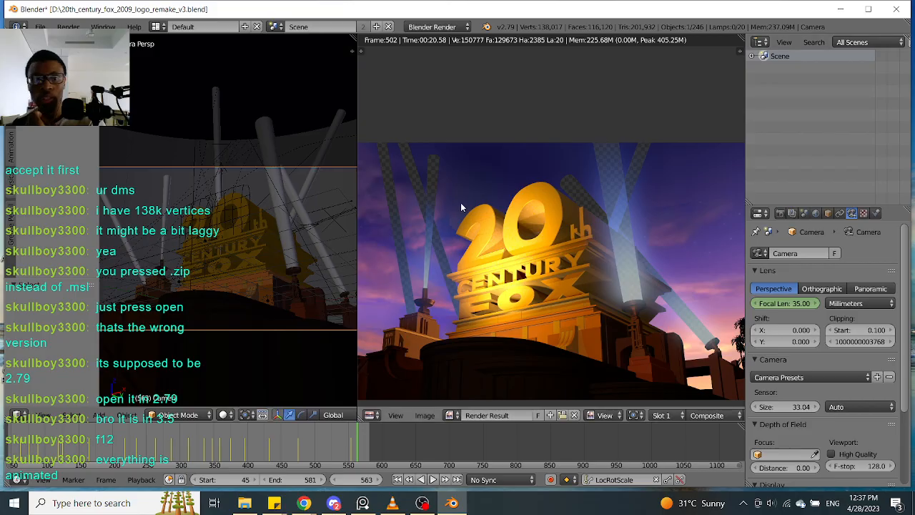
scroll(460, 202, down, 2)
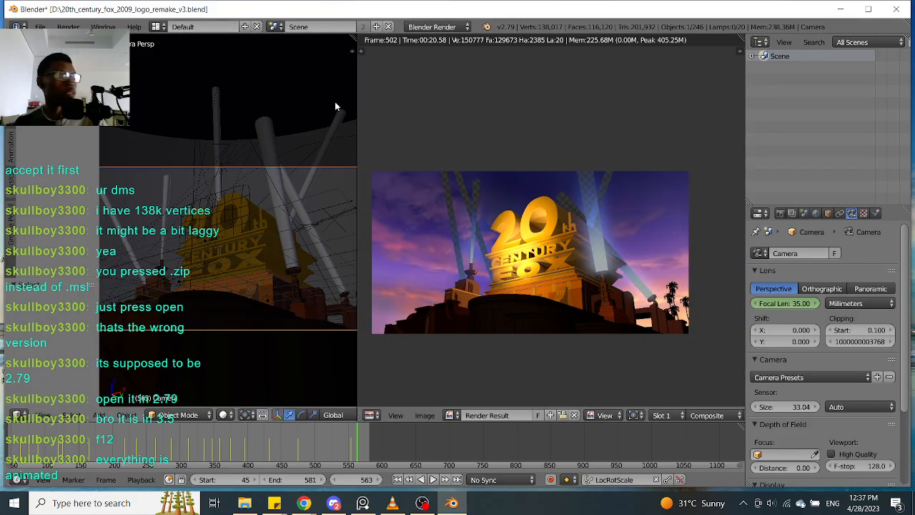
drag(359, 440, 279, 429)
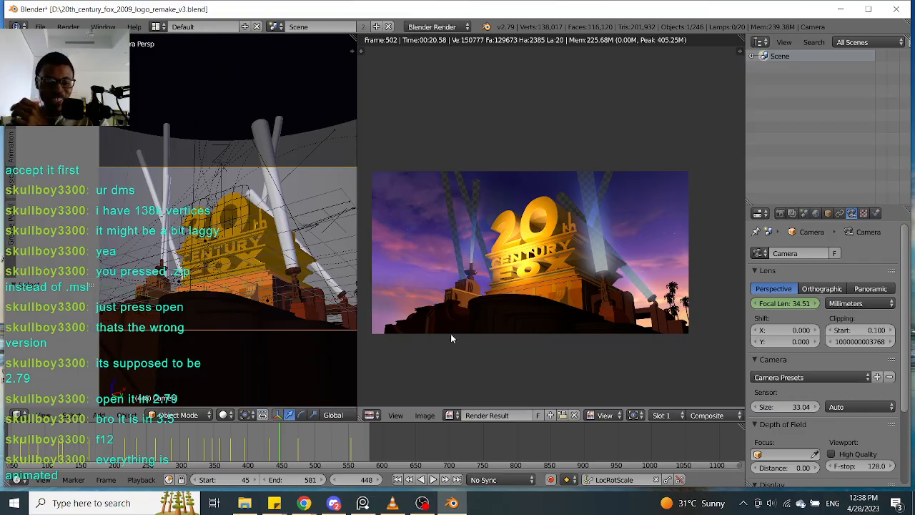
Switch to the Compositing screen layout and select the Searchlights Render Layers node
click(164, 29)
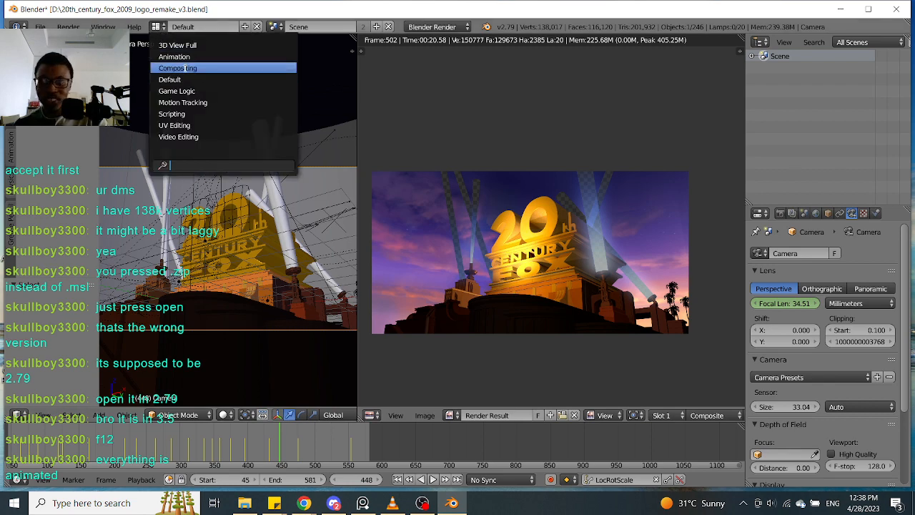
click(184, 69)
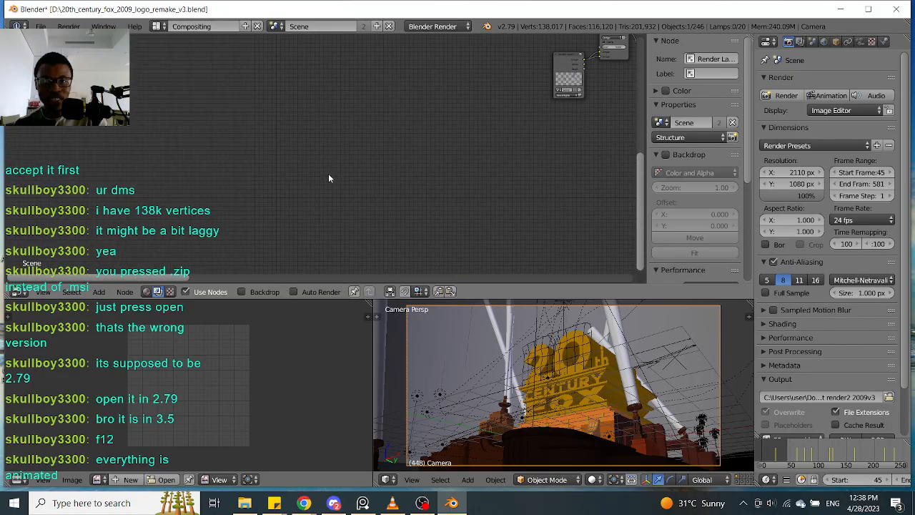
middle_drag(521, 169, 417, 132)
scroll(430, 201, up, 3)
scroll(382, 229, up, 3)
scroll(329, 177, up, 2)
click(207, 149)
middle_drag(300, 183, 212, 180)
scroll(258, 195, up, 2)
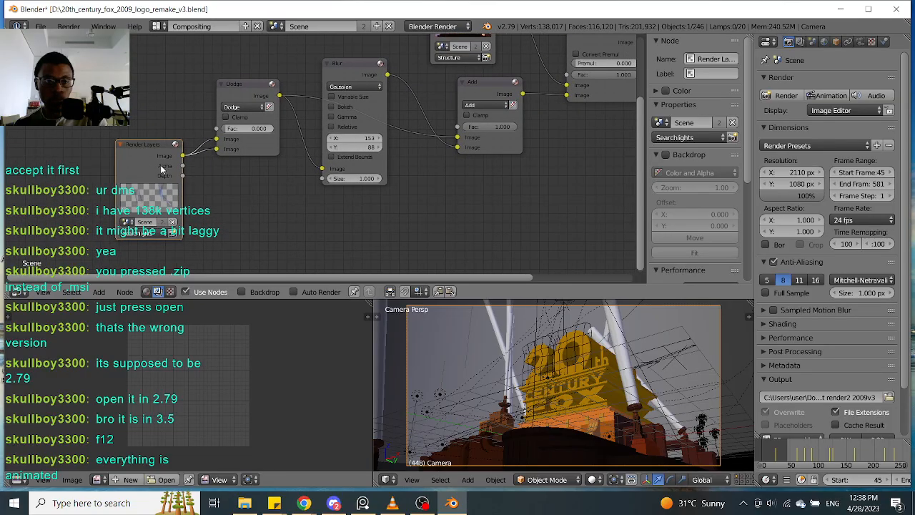
Examine the Searchlights layer preview and follow its links through the compositor chain to the Composite node
scroll(249, 197, up, 3)
middle_drag(300, 179, 426, 110)
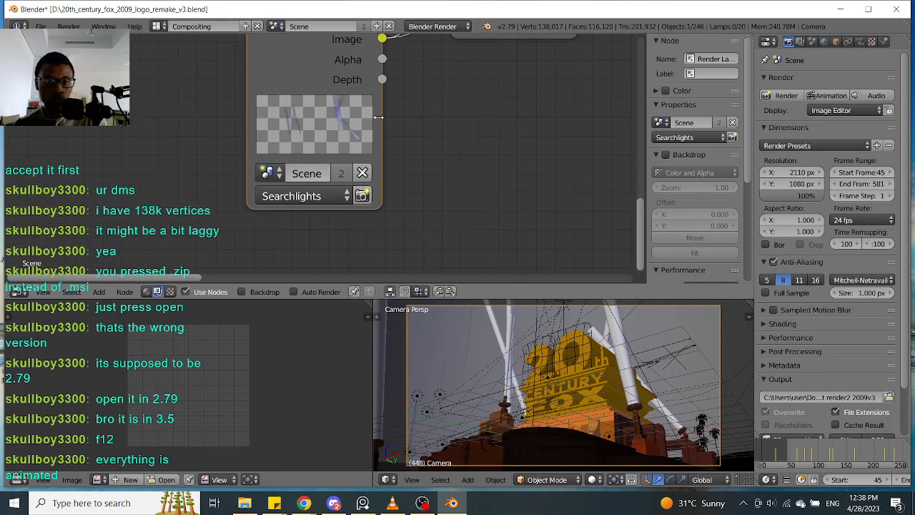
scroll(360, 126, up, 3)
middle_drag(380, 121, 311, 152)
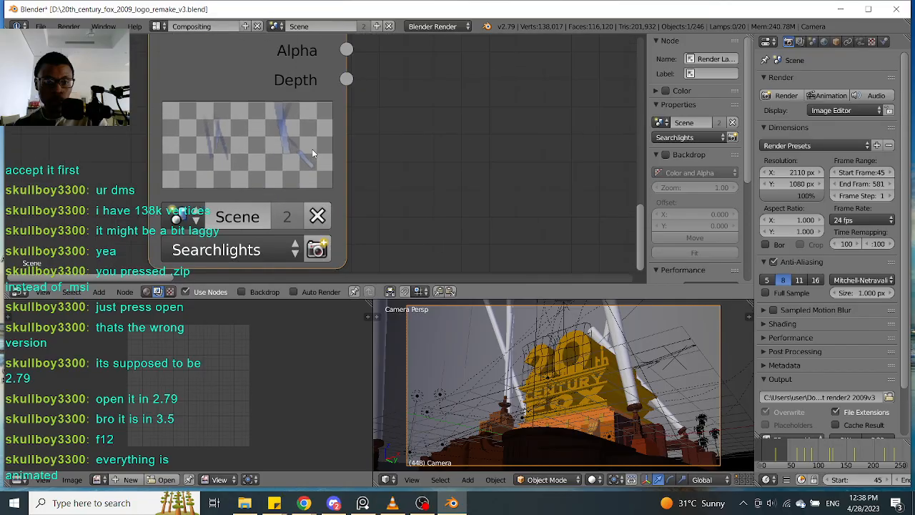
scroll(406, 133, down, 5)
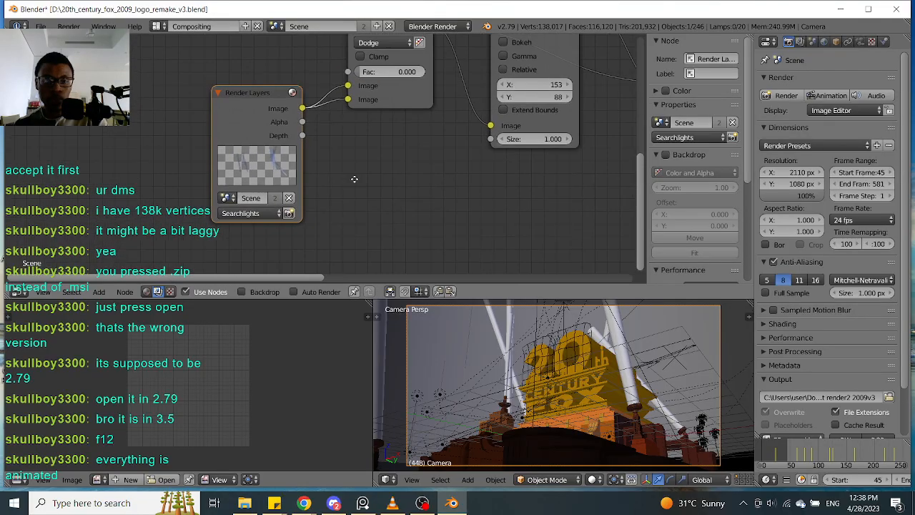
middle_drag(434, 138, 348, 182)
scroll(498, 167, down, 4)
middle_drag(464, 163, 481, 169)
scroll(469, 174, down, 1)
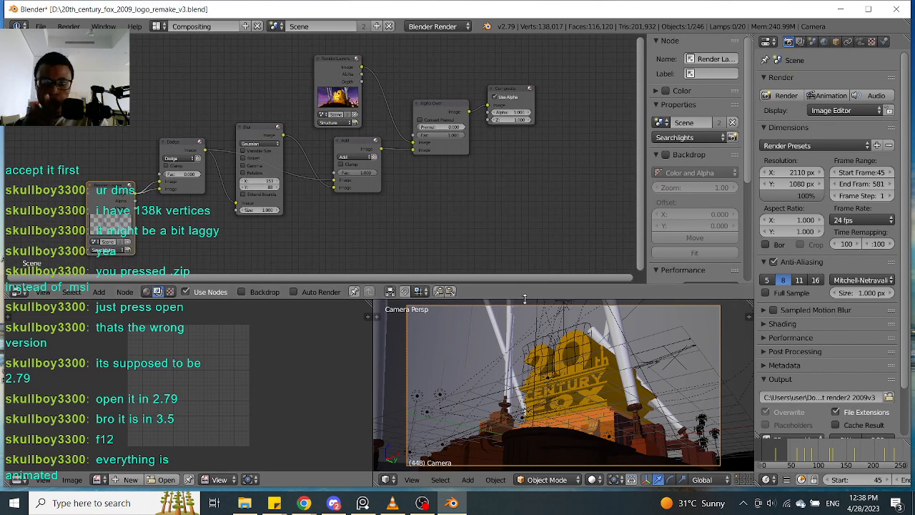
Try out Convert Premul on the Alpha Over node, switching it on and back off
scroll(457, 215, up, 1)
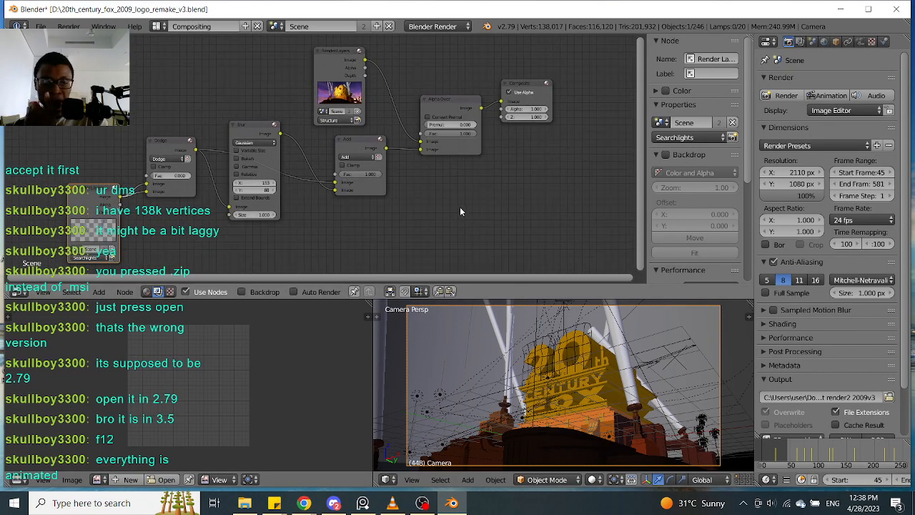
scroll(385, 204, up, 2)
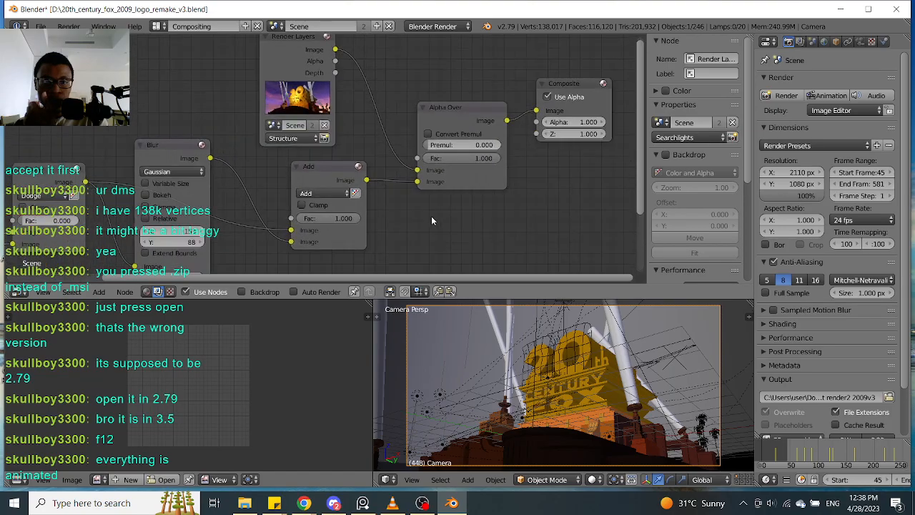
click(428, 136)
scroll(344, 120, up, 3)
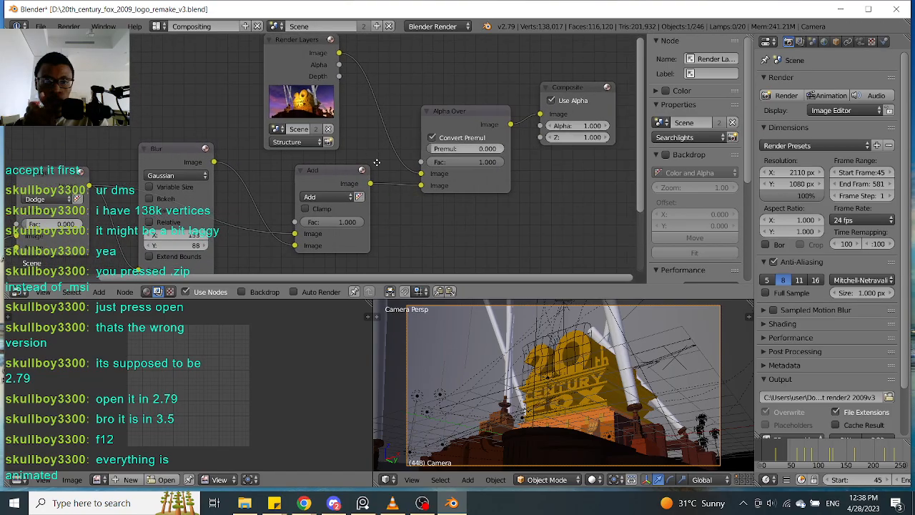
scroll(429, 158, down, 2)
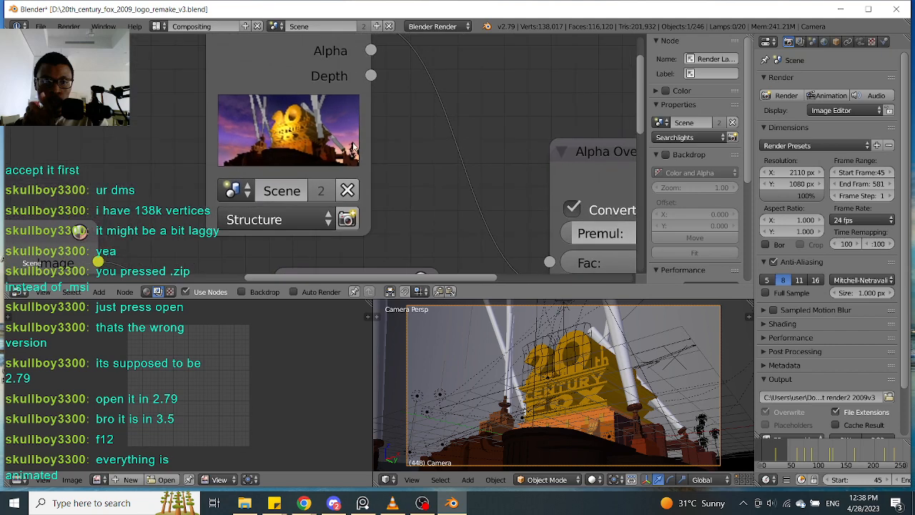
click(473, 180)
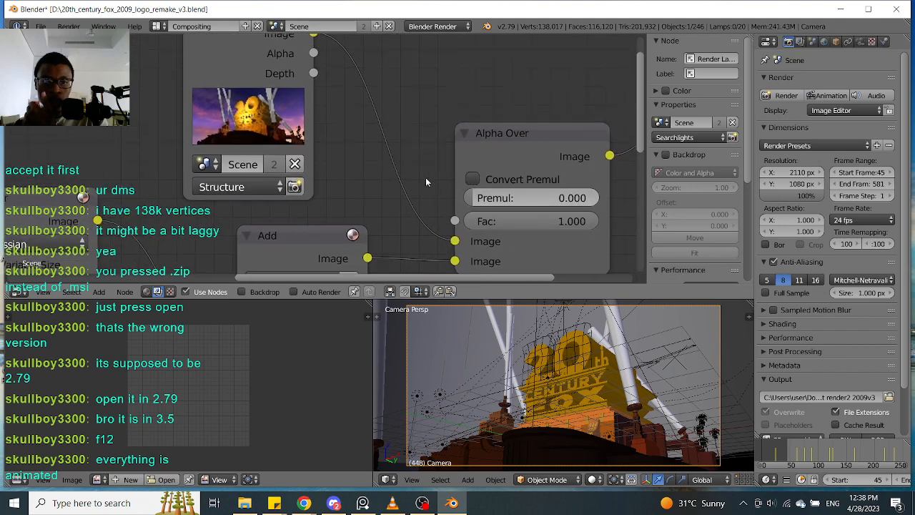
Enable the backdrop in the compositing node editor
scroll(441, 176, down, 3)
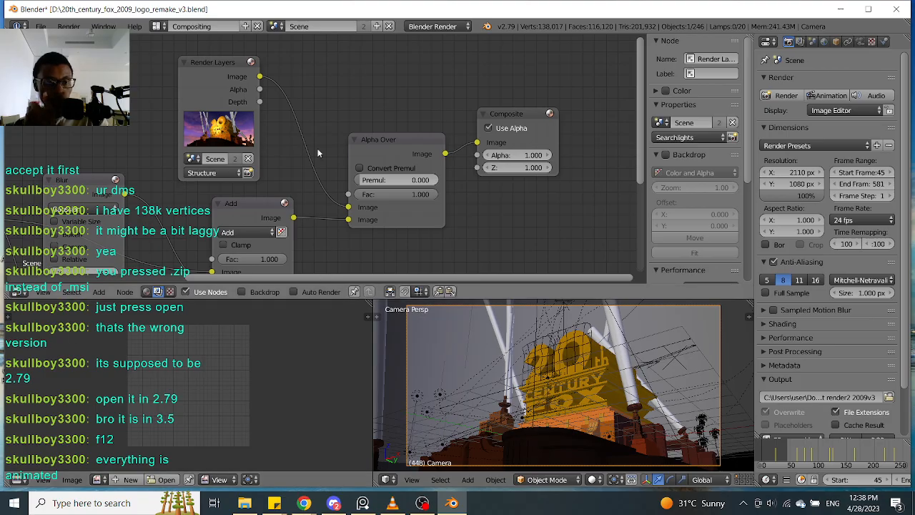
scroll(400, 212, down, 2)
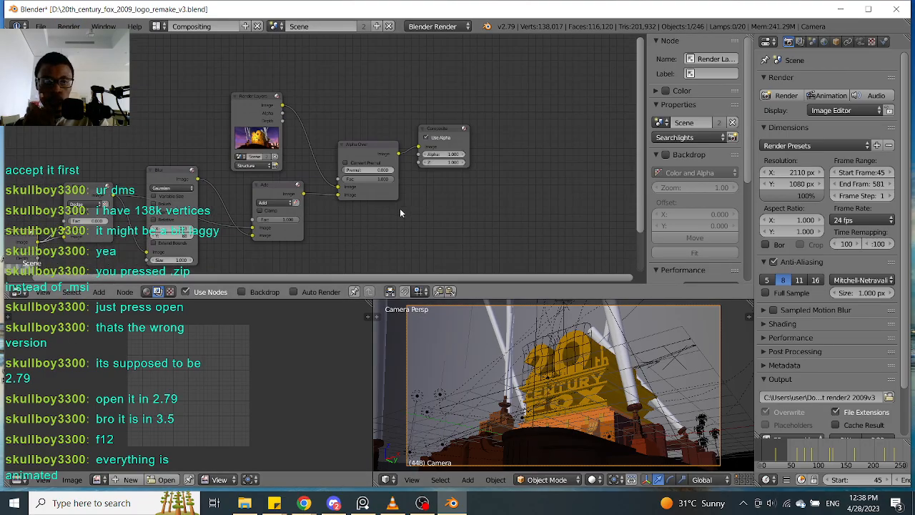
scroll(400, 212, down, 3)
scroll(500, 150, up, 1)
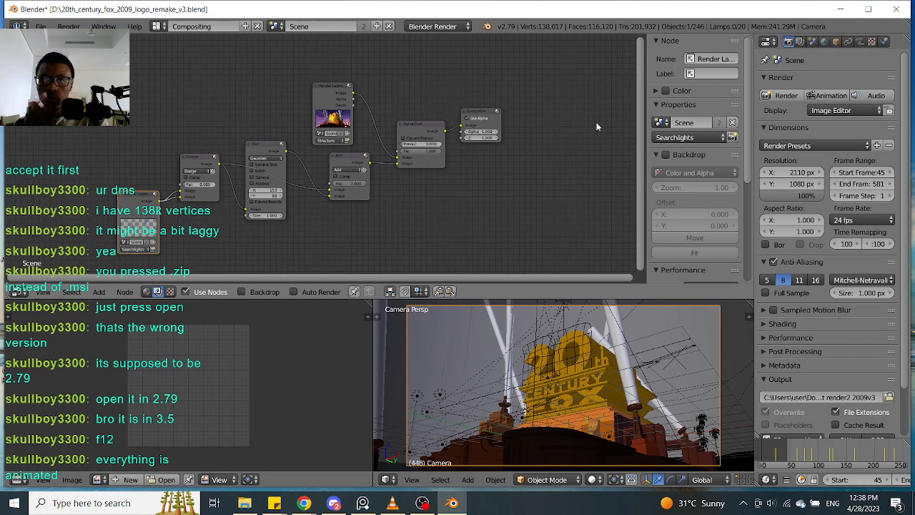
click(666, 156)
scroll(429, 178, down, 2)
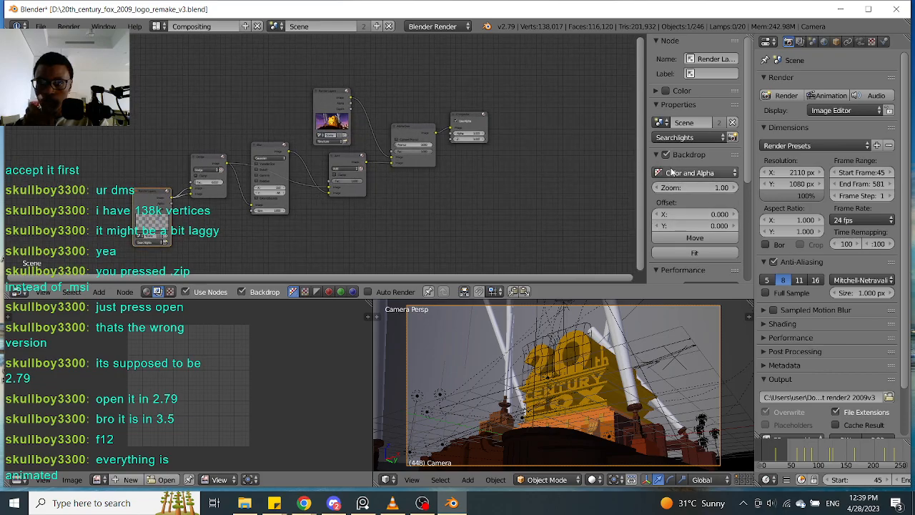
click(731, 174)
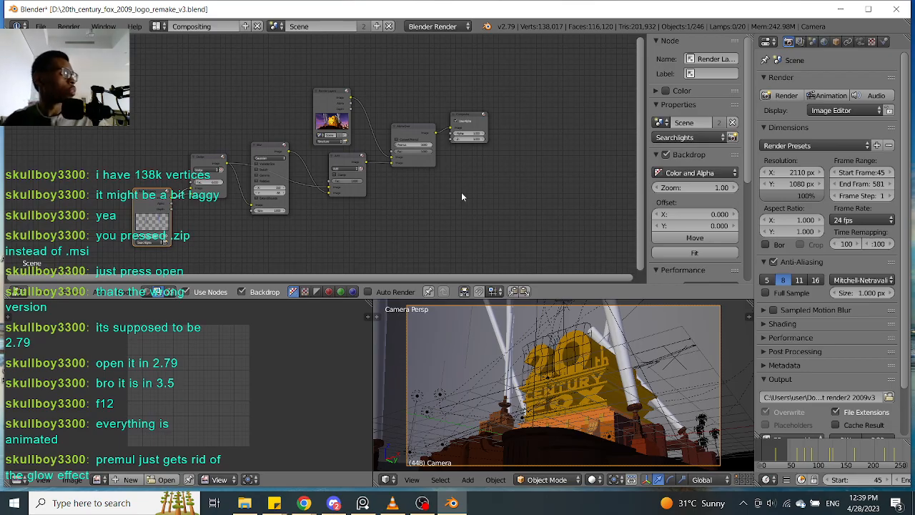
Examine the compositing node chain from the two Render Layers nodes through Dodge, Blur and Add to Alpha Over
scroll(252, 187, up, 3)
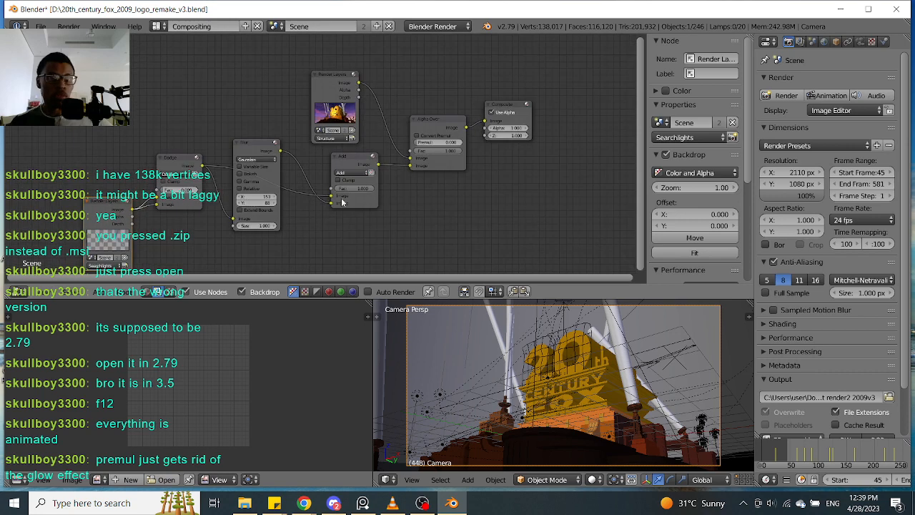
middle_drag(345, 202, 366, 172)
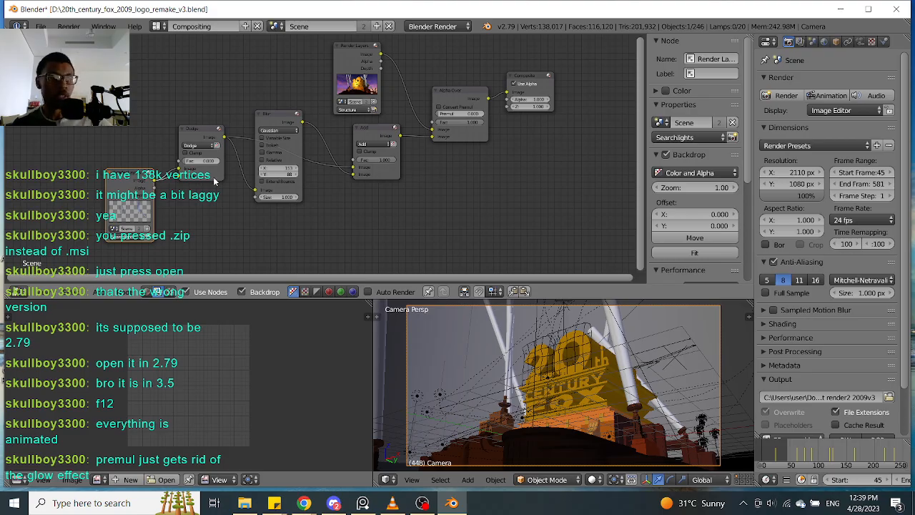
scroll(213, 180, up, 3)
scroll(386, 172, down, 1)
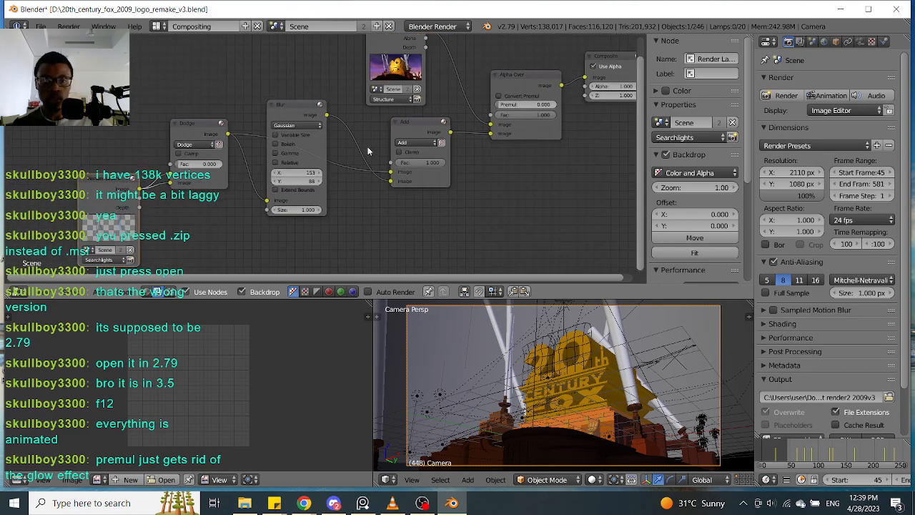
scroll(367, 139, up, 5)
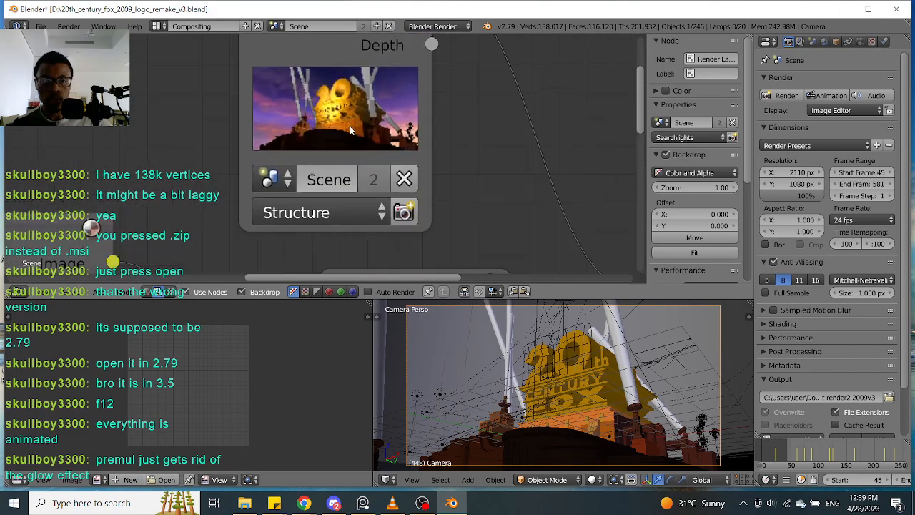
scroll(350, 130, down, 5)
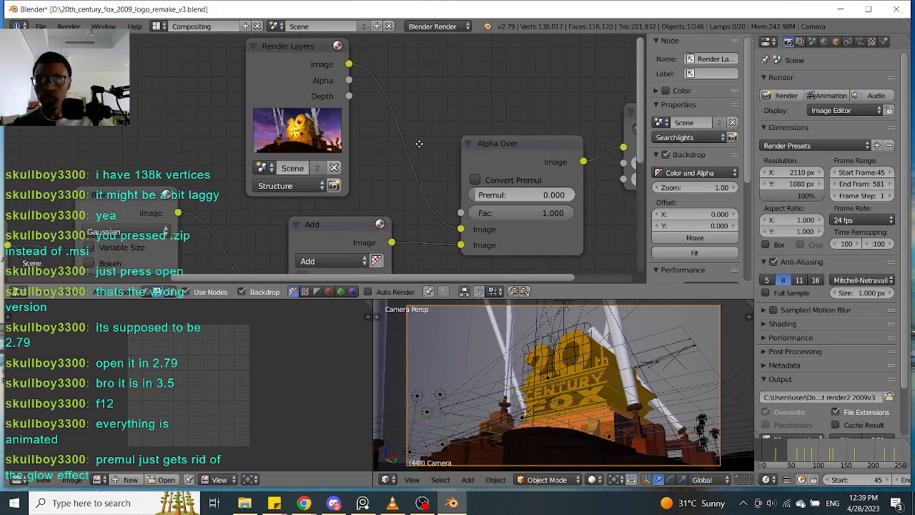
scroll(422, 148, down, 3)
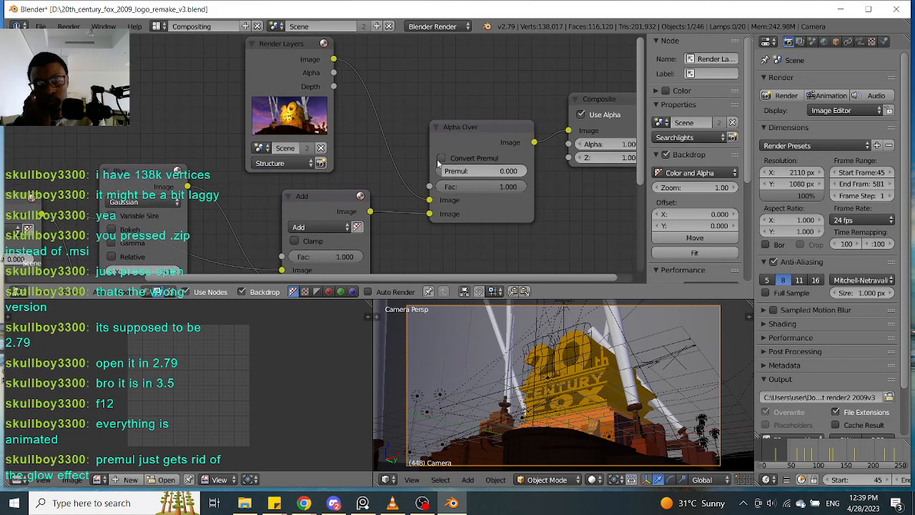
scroll(422, 172, up, 2)
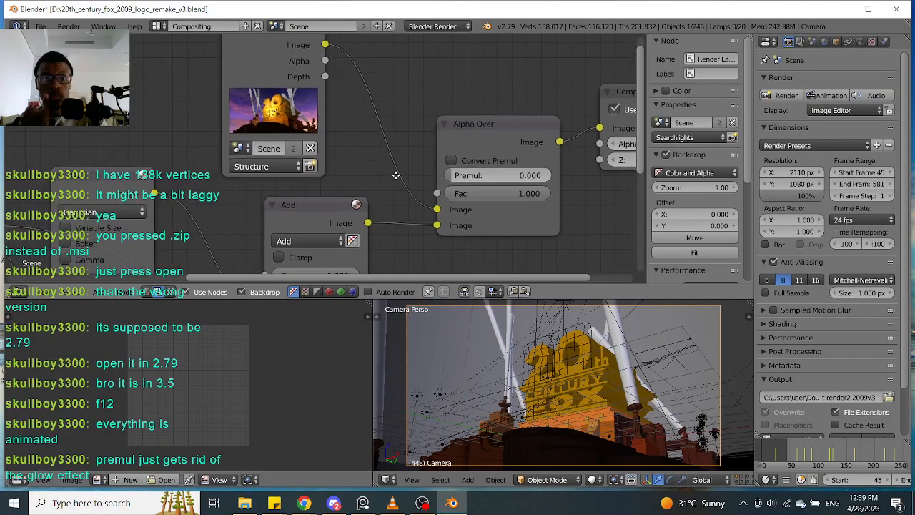
scroll(376, 185, up, 3)
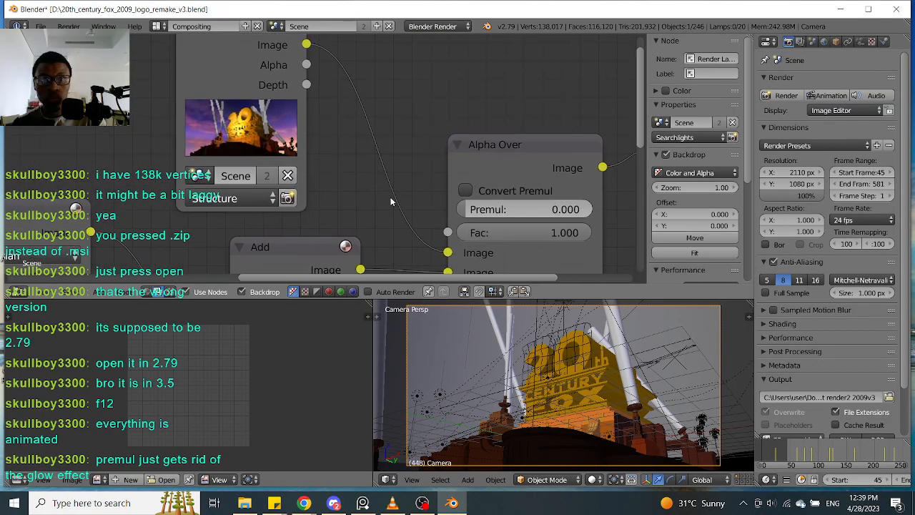
middle_drag(391, 196, 382, 81)
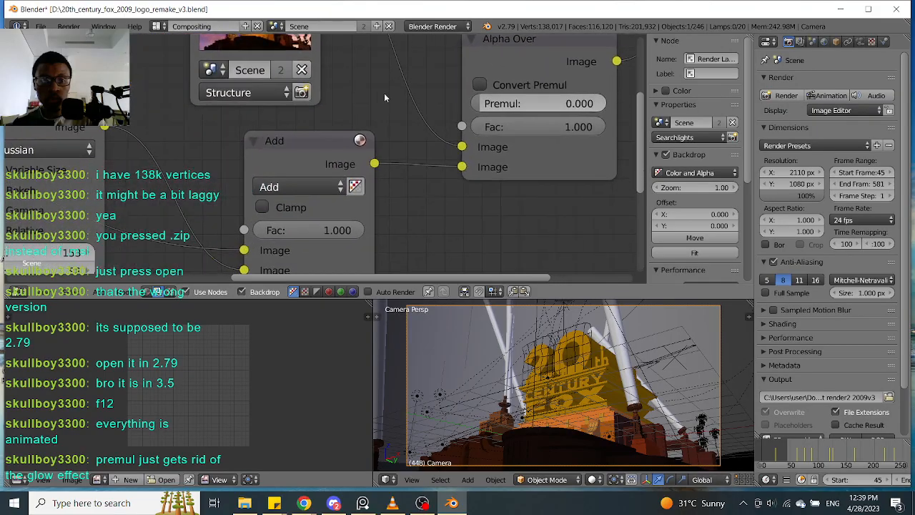
scroll(286, 134, down, 3)
middle_drag(256, 142, 323, 129)
scroll(431, 117, down, 3)
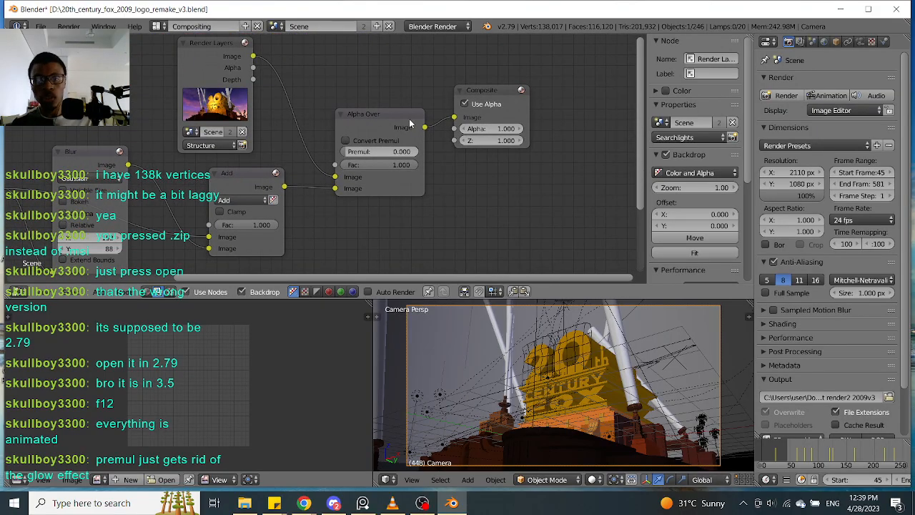
Add a Viewer node fed by the Alpha Over output to preview the composite in the backdrop
ctrl+shift+click(409, 124)
scroll(393, 117, down, 3)
scroll(393, 98, up, 2)
scroll(353, 150, up, 2)
scroll(352, 150, up, 2)
scroll(572, 93, down, 3)
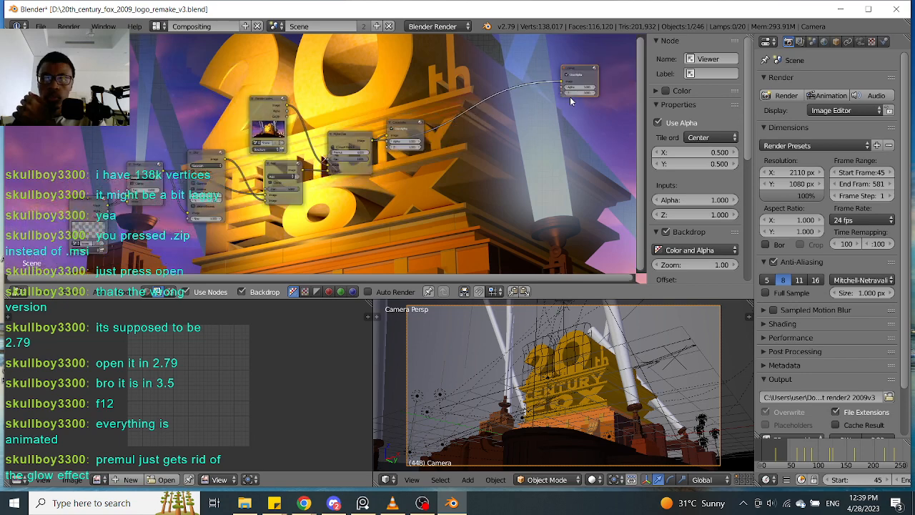
Place the Viewer node close to Alpha Over and position the Composite node just above it
drag(624, 70, 420, 173)
scroll(419, 172, up, 3)
drag(496, 194, 496, 180)
drag(498, 117, 525, 103)
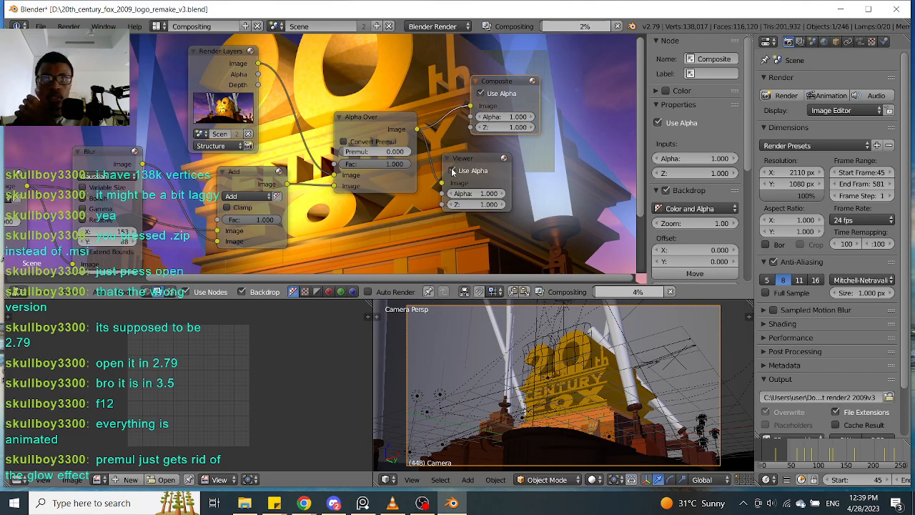
Turn off Use Alpha on the Viewer node and align the node beneath Composite
scroll(499, 179, down, 1)
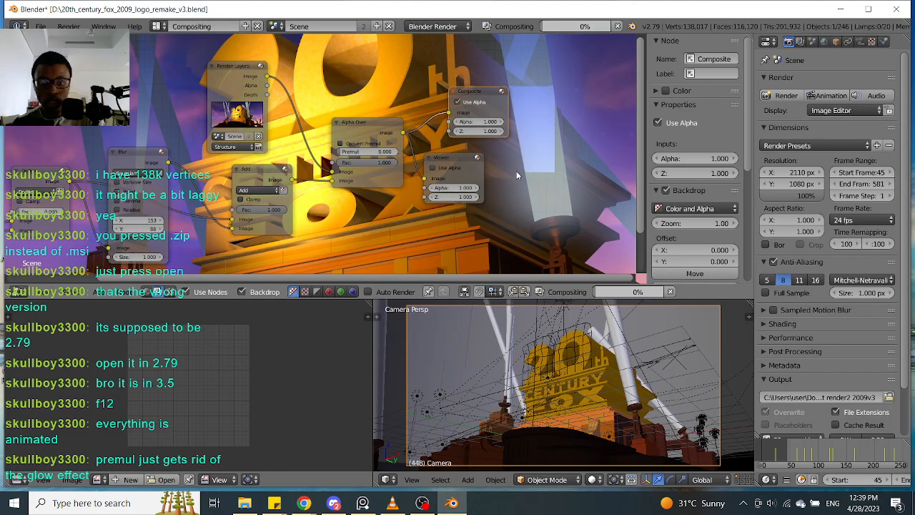
scroll(594, 131, down, 2)
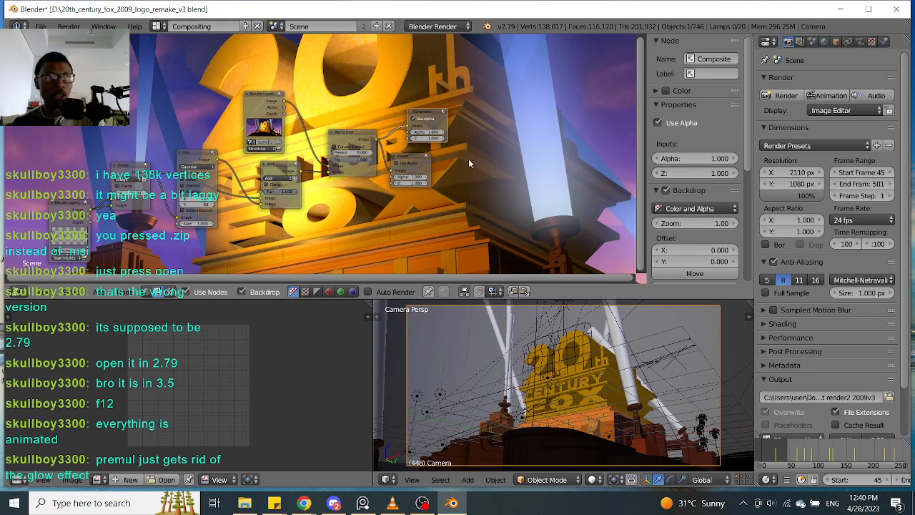
scroll(468, 164, up, 2)
click(453, 171)
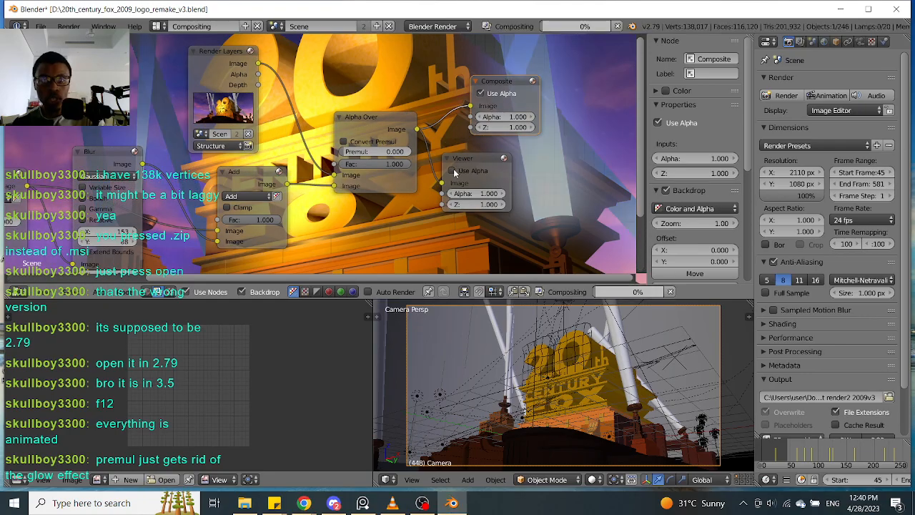
drag(475, 162, 493, 153)
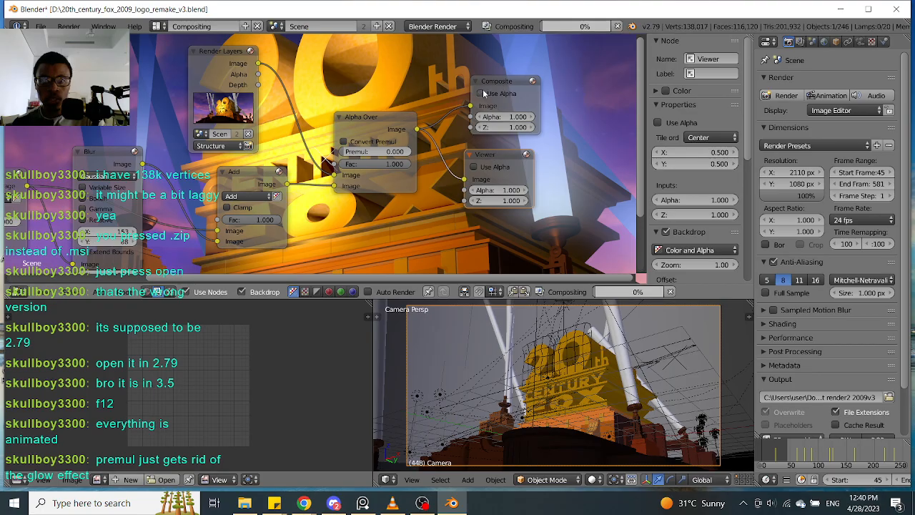
Turn off Use Alpha on the Composite node
scroll(481, 95, down, 1)
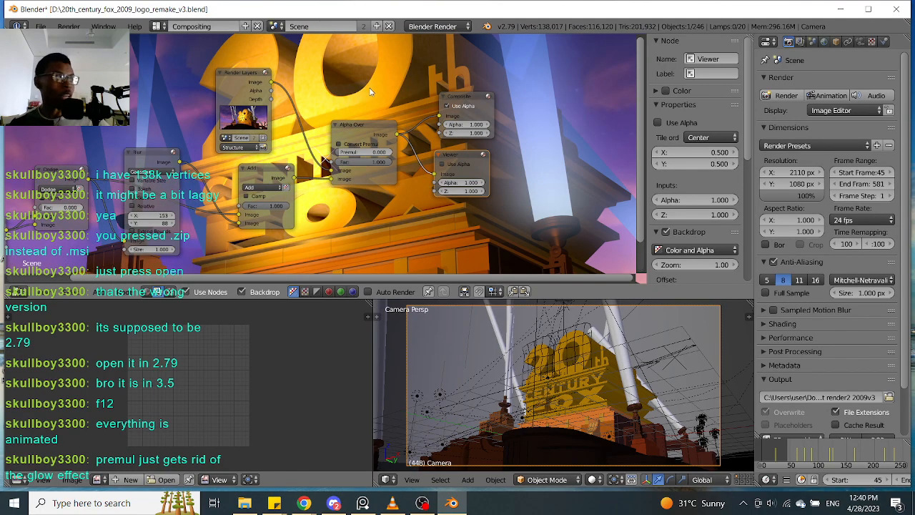
scroll(518, 144, up, 1)
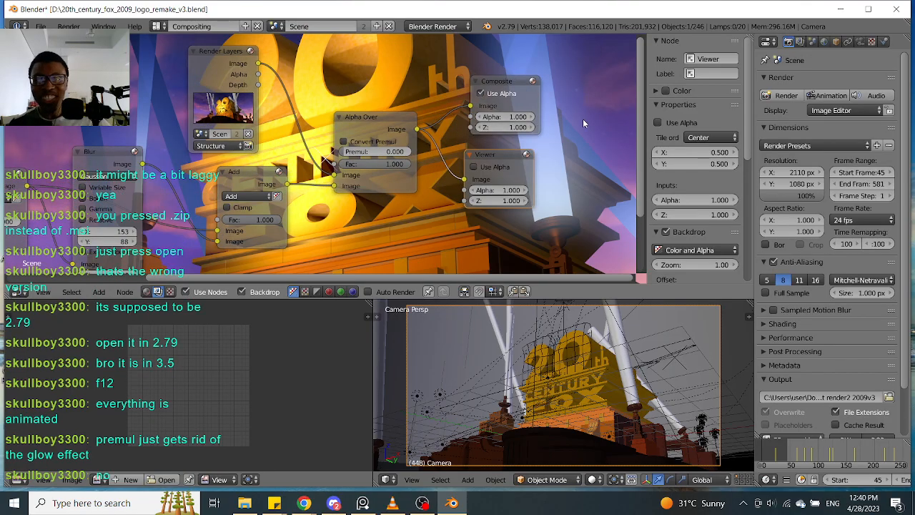
scroll(499, 156, up, 2)
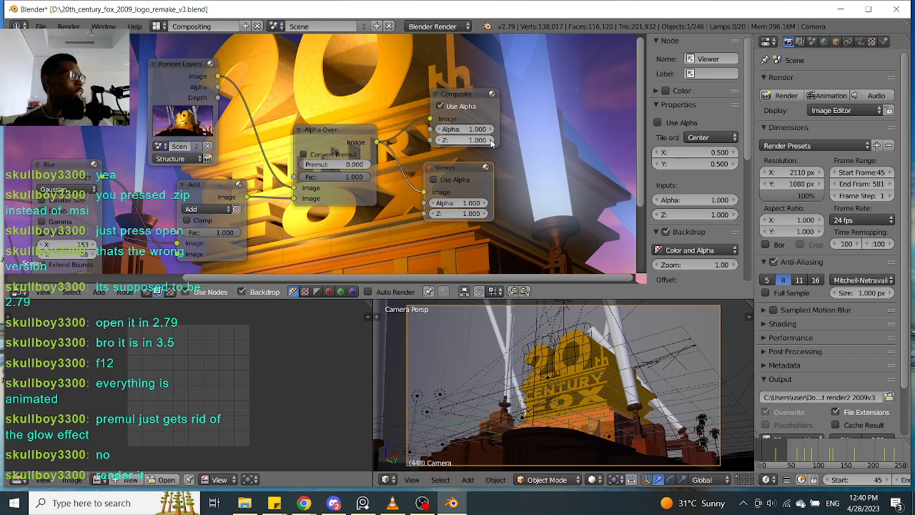
middle_drag(442, 167, 449, 165)
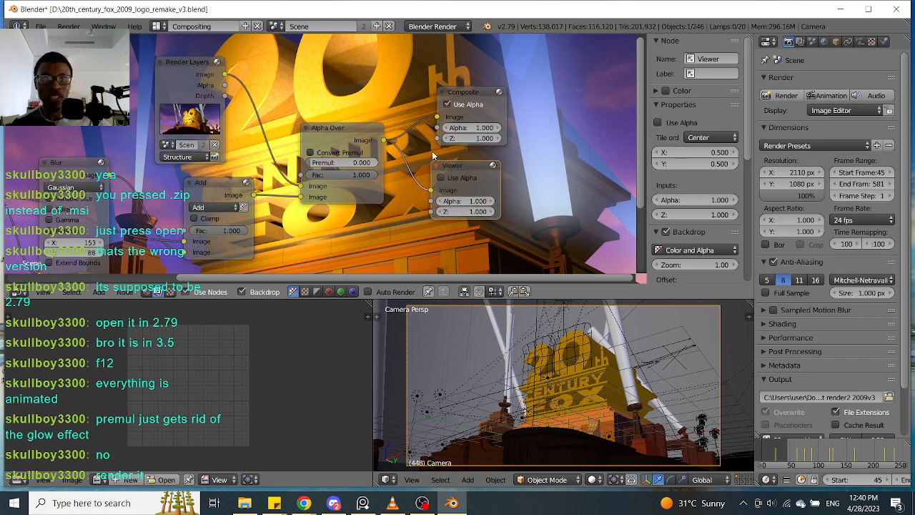
scroll(432, 151, up, 1)
click(457, 103)
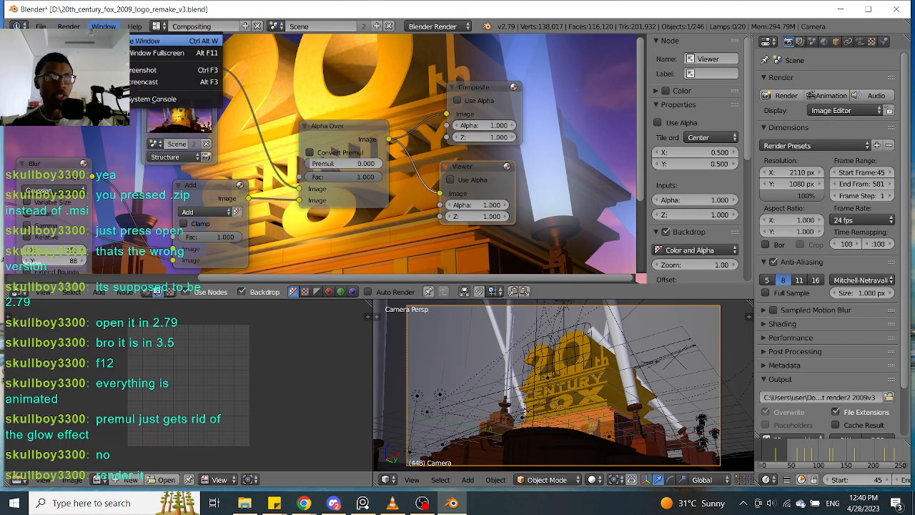
Render the current frame as a still image and inspect the logo and searchlights in the result
click(69, 27)
click(100, 41)
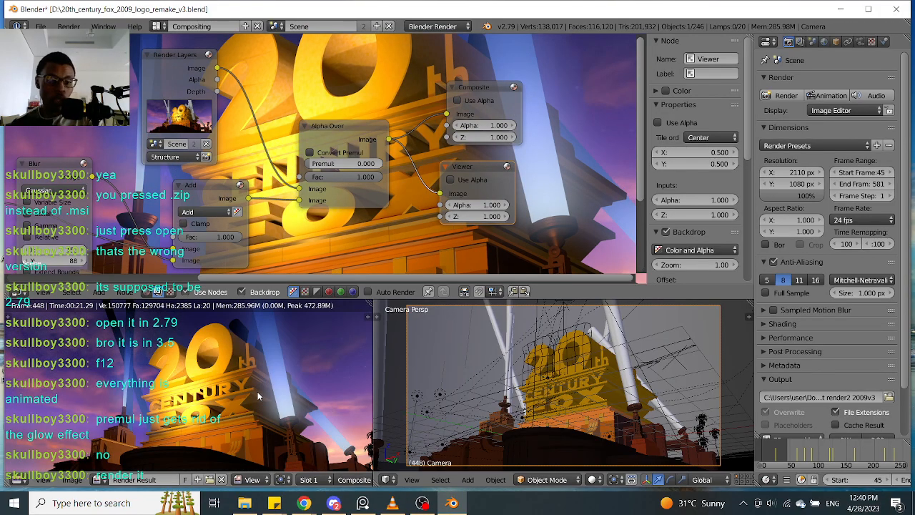
scroll(265, 401, up, 4)
scroll(271, 400, down, 3)
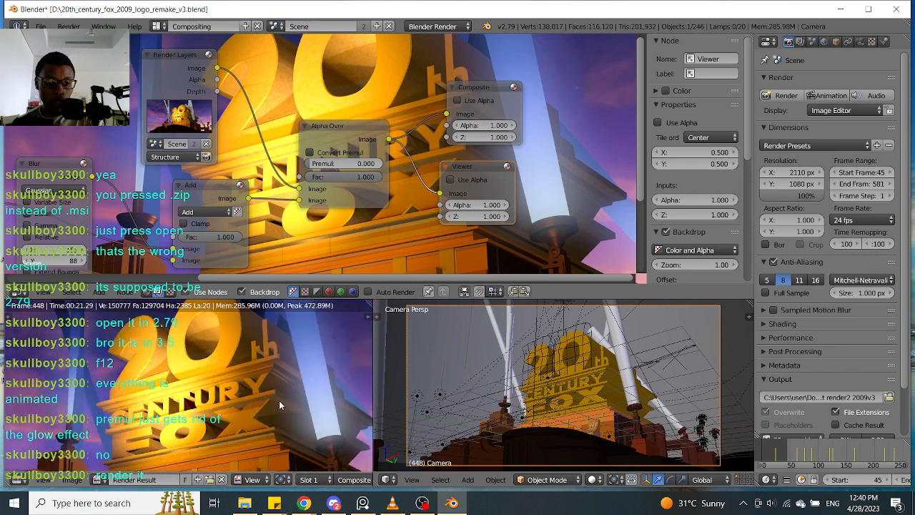
scroll(253, 415, up, 4)
middle_drag(254, 414, 208, 394)
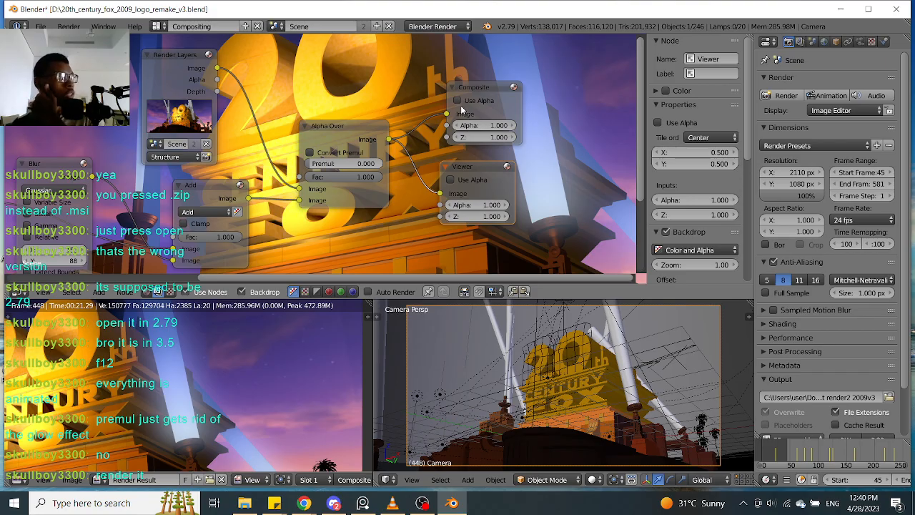
middle_drag(217, 363, 255, 357)
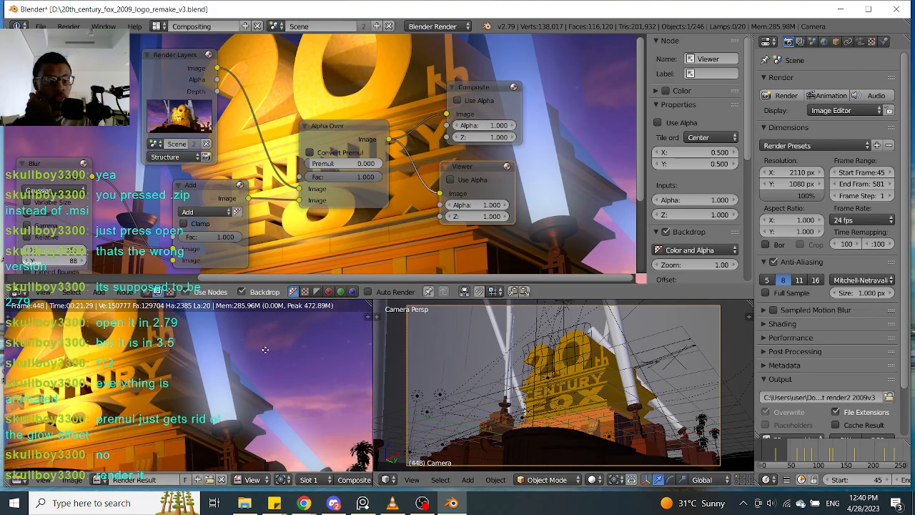
Examine the logo lettering and the searchlight beams up close in the rendered image
scroll(249, 375, up, 2)
scroll(236, 405, down, 1)
scroll(235, 406, down, 2)
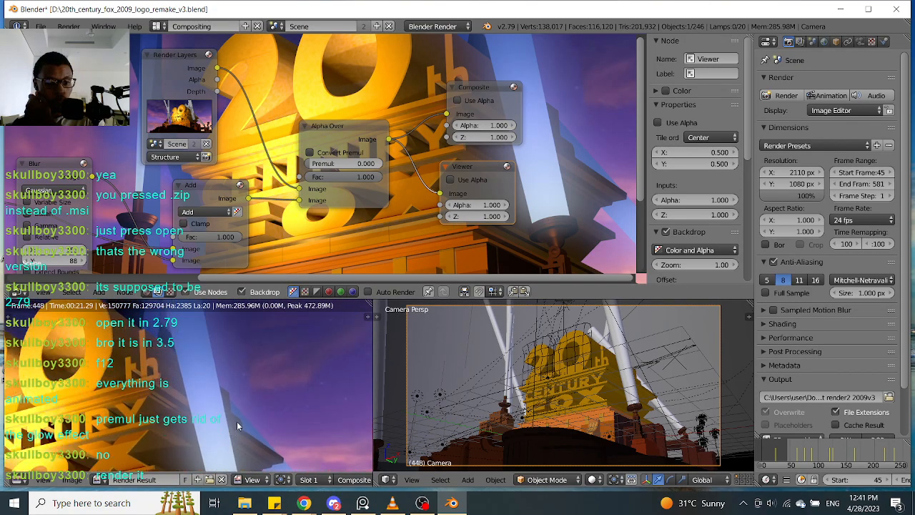
scroll(188, 404, up, 2)
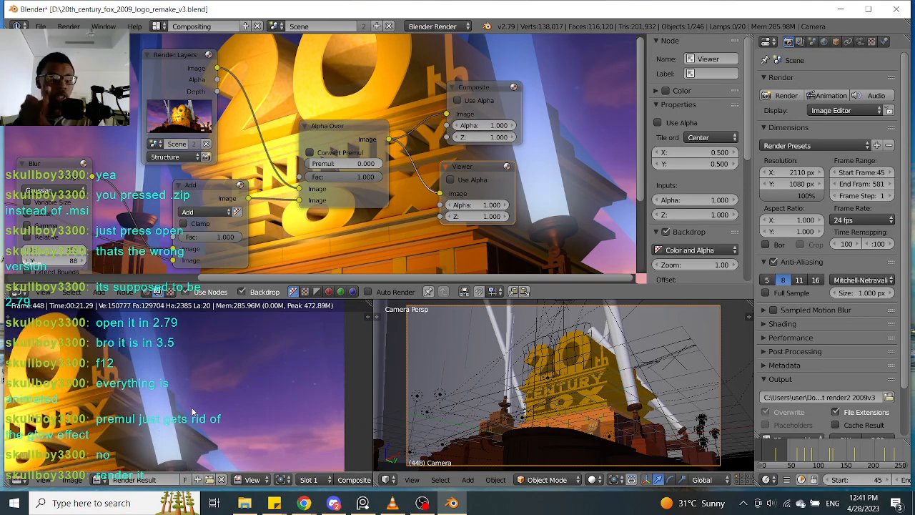
scroll(237, 381, down, 1)
scroll(238, 381, up, 2)
scroll(238, 386, down, 2)
scroll(205, 341, up, 2)
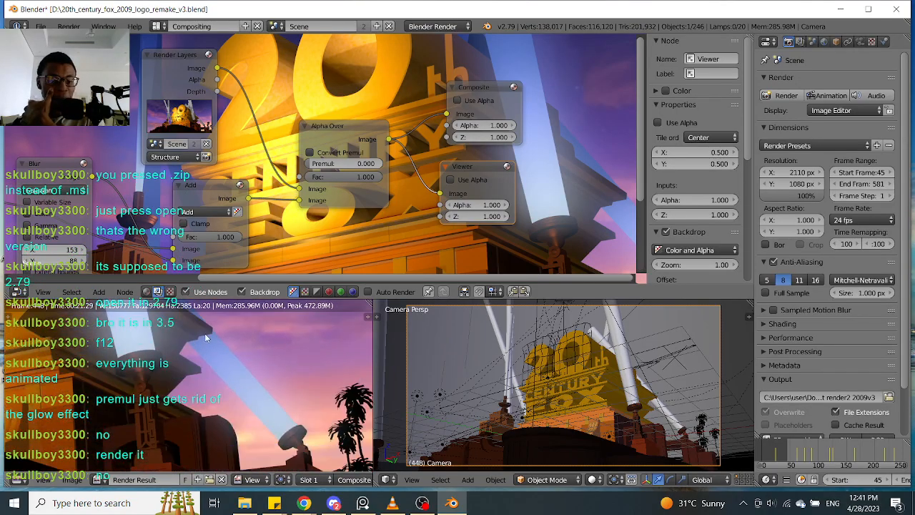
scroll(252, 405, down, 2)
scroll(227, 386, up, 2)
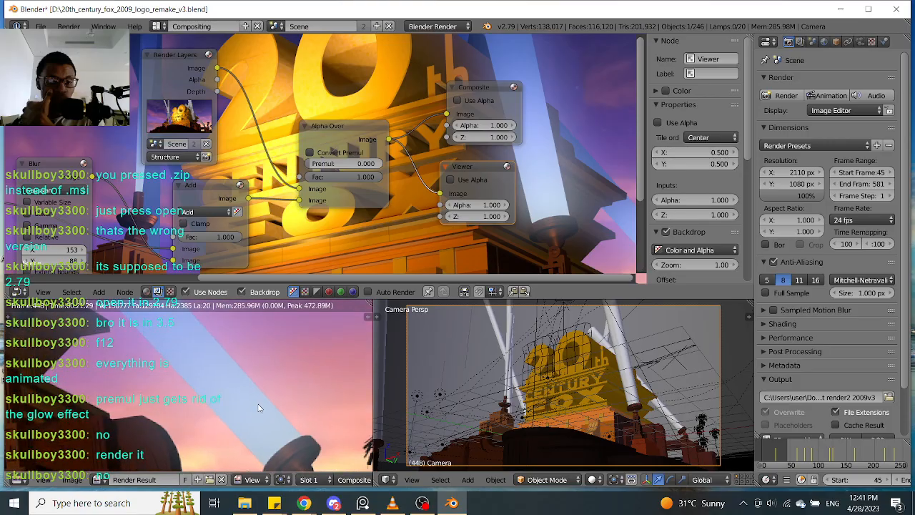
scroll(227, 386, down, 4)
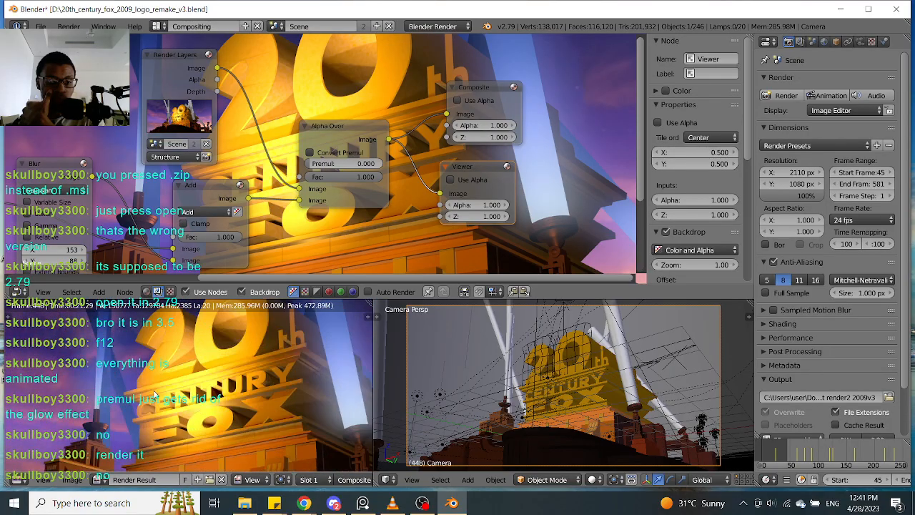
Turn on Use Alpha on the Composite node and briefly test Convert Premul on the Alpha Over node, leaving it off
click(458, 100)
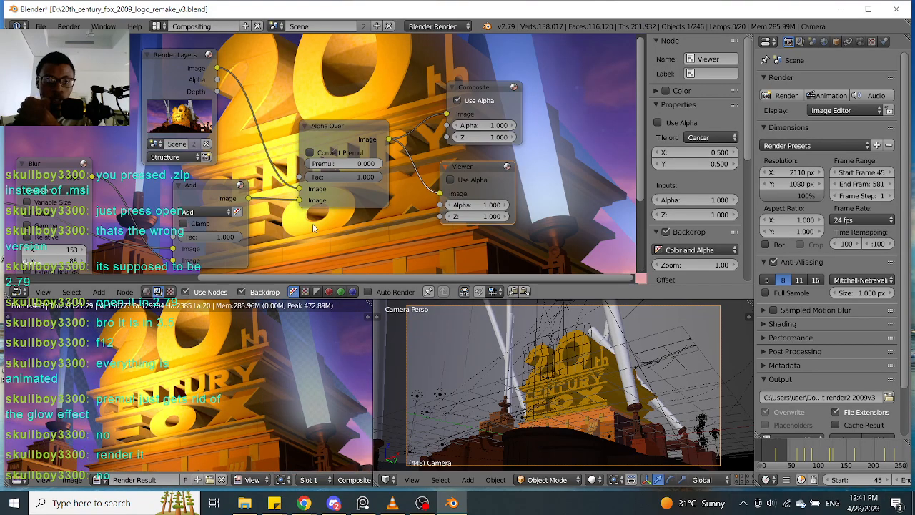
middle_drag(315, 213, 336, 209)
click(331, 150)
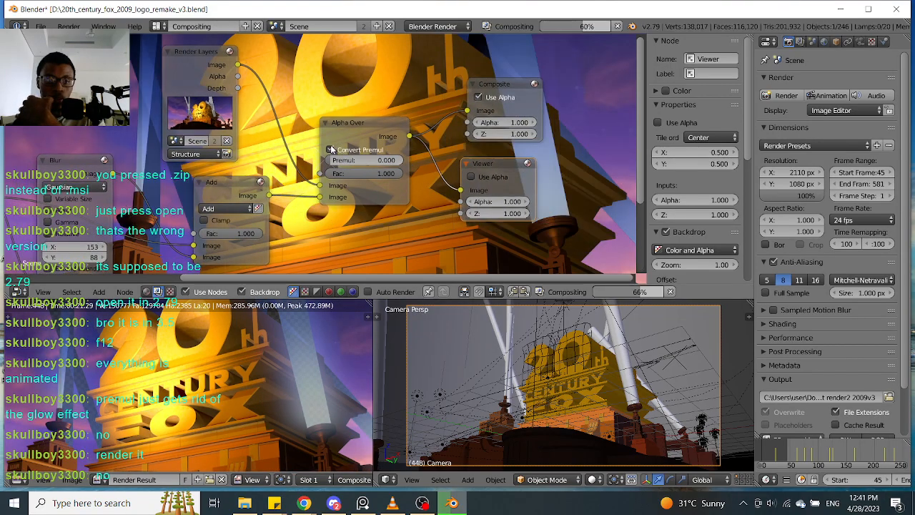
click(331, 149)
Look over the Dodge, Blur and Add nodes and turn on Use Alpha on the Viewer node
middle_drag(318, 224, 376, 211)
middle_drag(197, 231, 225, 216)
middle_drag(280, 162, 331, 149)
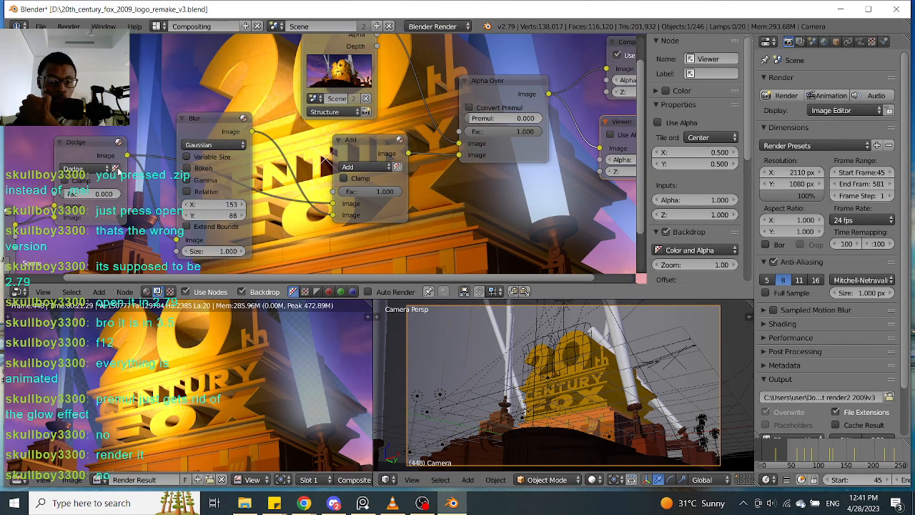
middle_drag(461, 230, 379, 204)
click(438, 174)
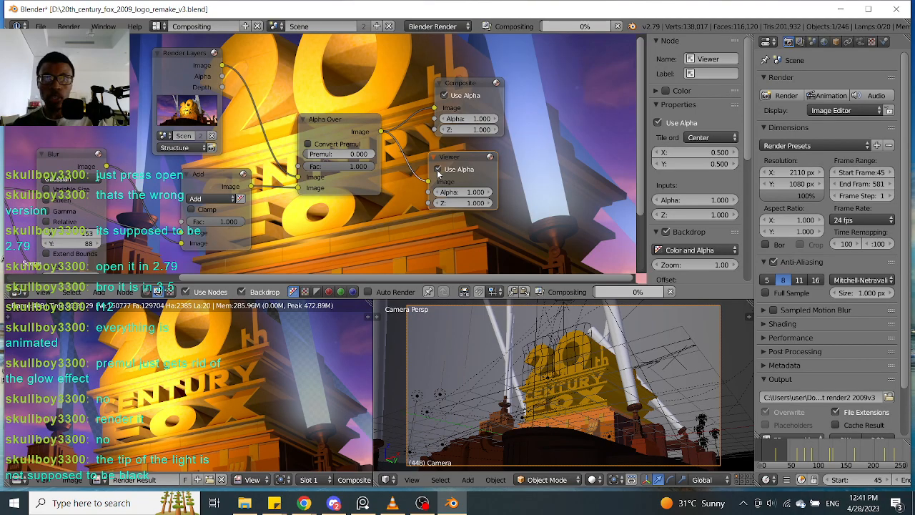
click(437, 169)
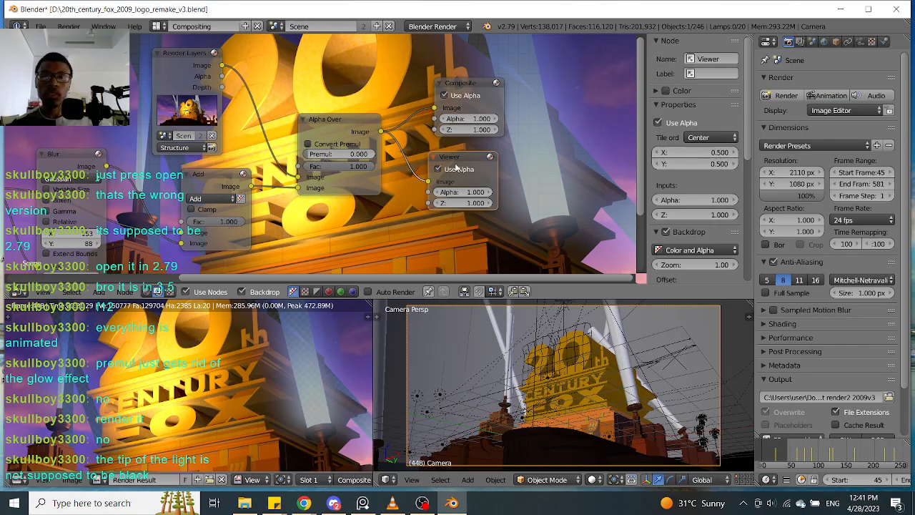
Examine the upper searchlight beams and the sky around the numeral 20 in the rendered image
scroll(542, 106, down, 1)
middle_drag(279, 336, 279, 379)
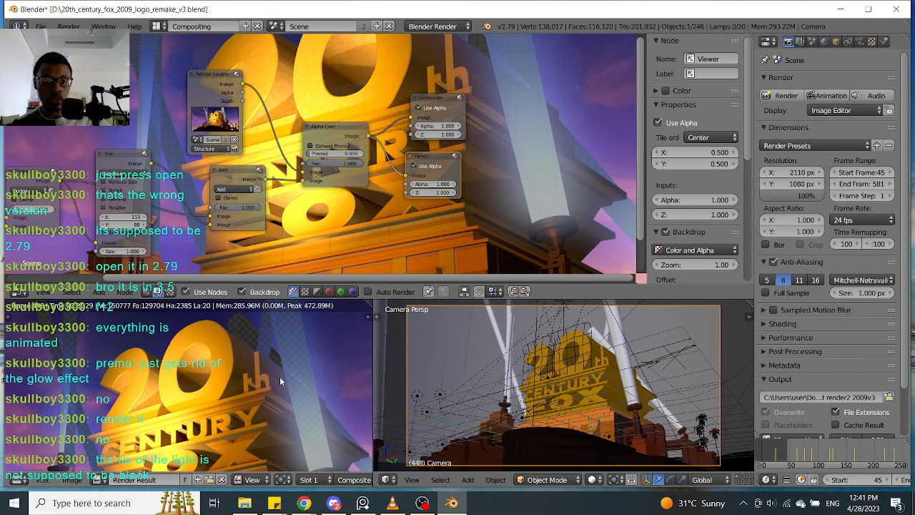
scroll(277, 375, down, 4)
scroll(264, 372, up, 2)
middle_drag(236, 349, 258, 353)
scroll(257, 383, down, 1)
scroll(258, 380, up, 2)
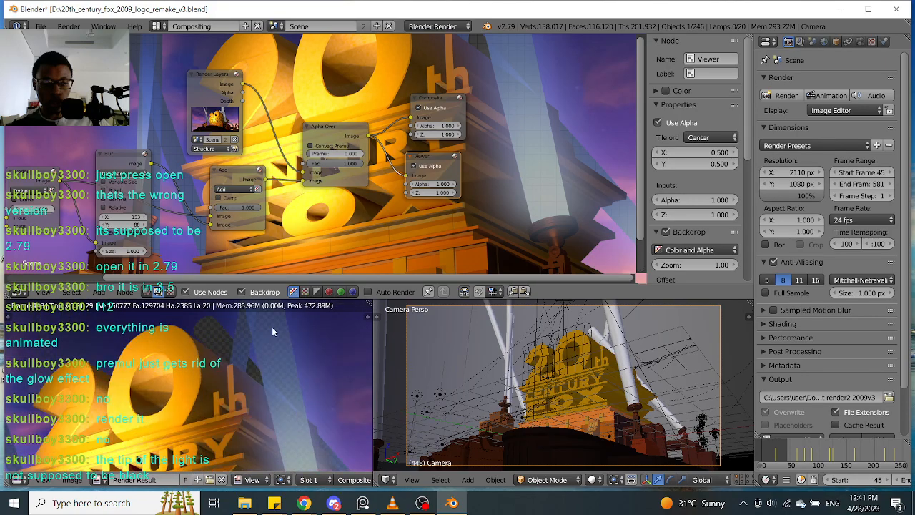
scroll(271, 326, up, 2)
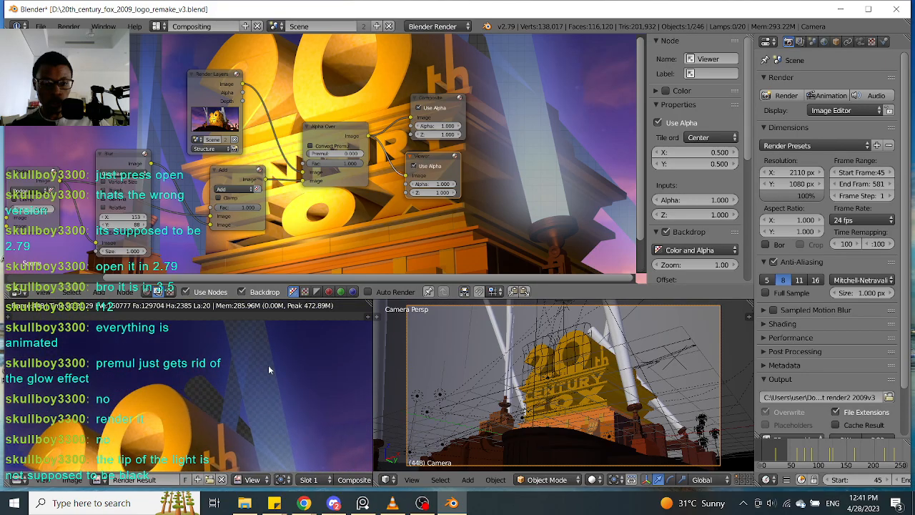
middle_drag(200, 279, 269, 270)
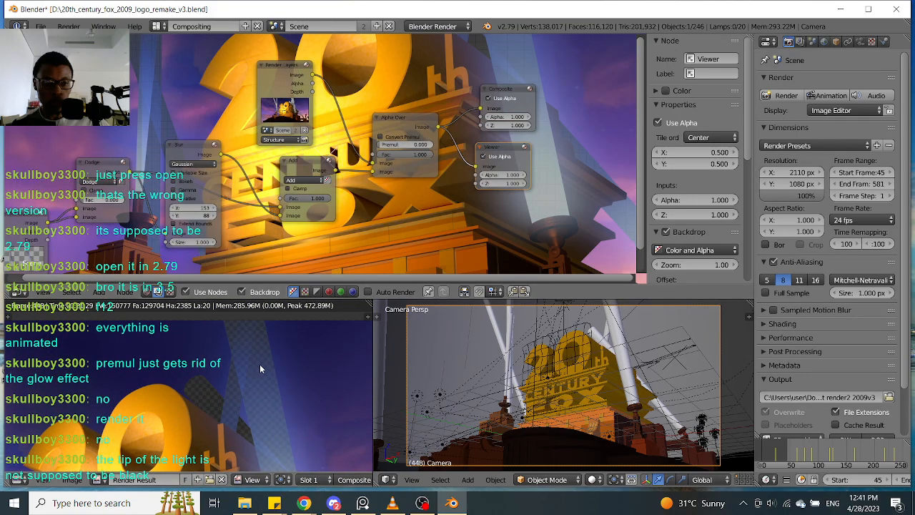
scroll(259, 364, down, 3)
scroll(254, 343, up, 4)
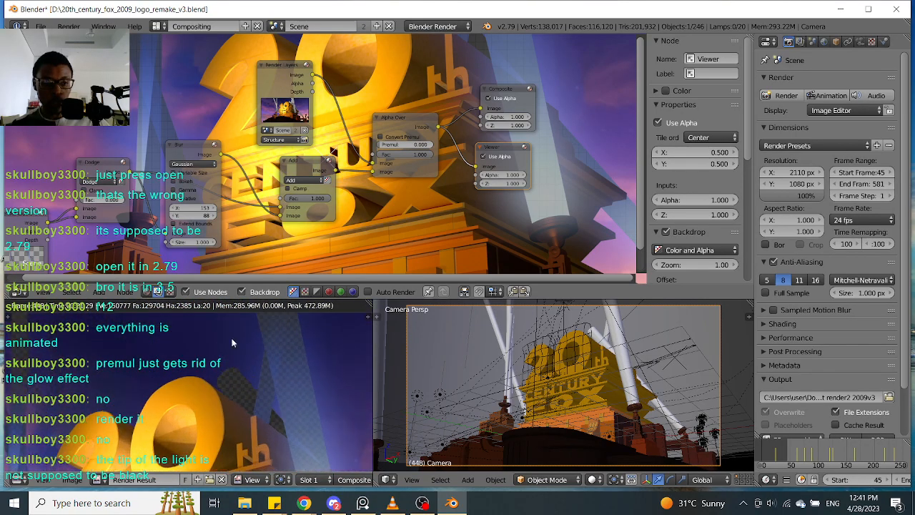
scroll(257, 338, up, 2)
middle_drag(250, 339, 177, 351)
scroll(177, 351, down, 3)
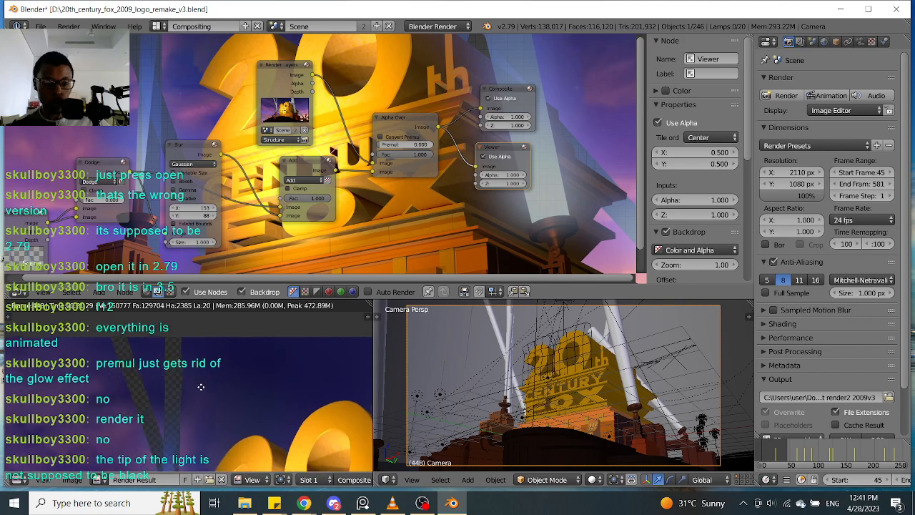
scroll(178, 355, up, 2)
scroll(178, 354, down, 2)
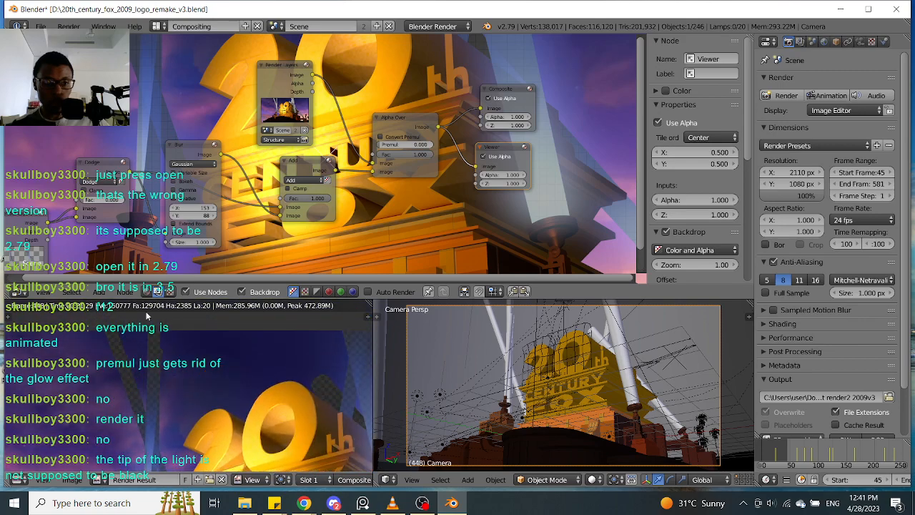
Move the Add node slightly away from Alpha Over and raise the Blur node between Dodge and Add
middle_drag(125, 234, 136, 235)
scroll(129, 182, up, 1)
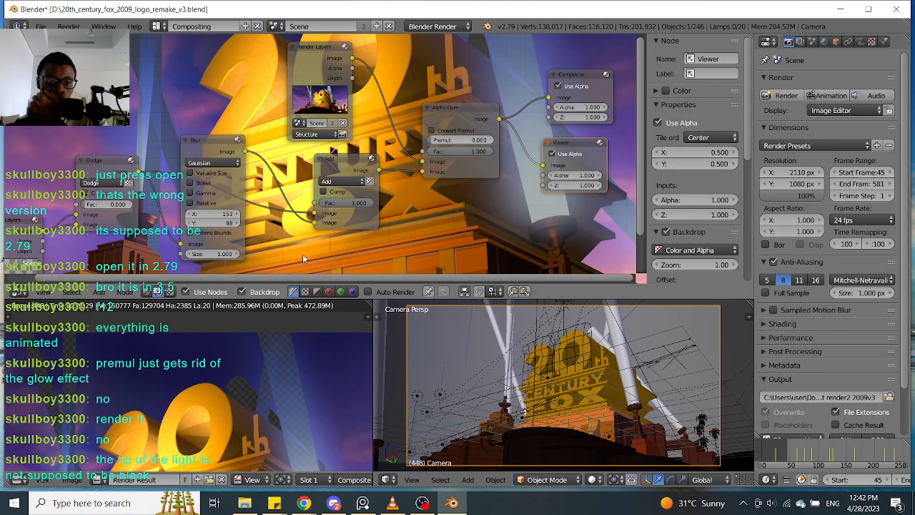
middle_drag(318, 240, 325, 241)
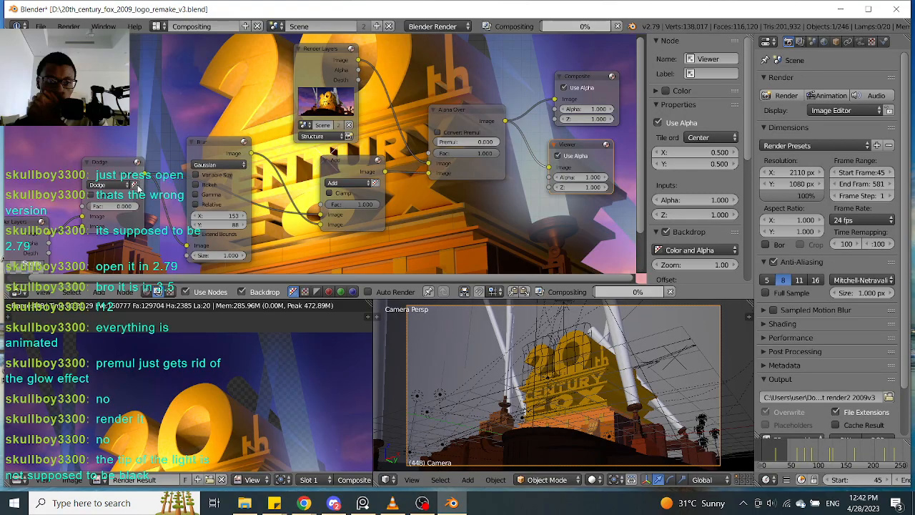
middle_drag(519, 185, 506, 193)
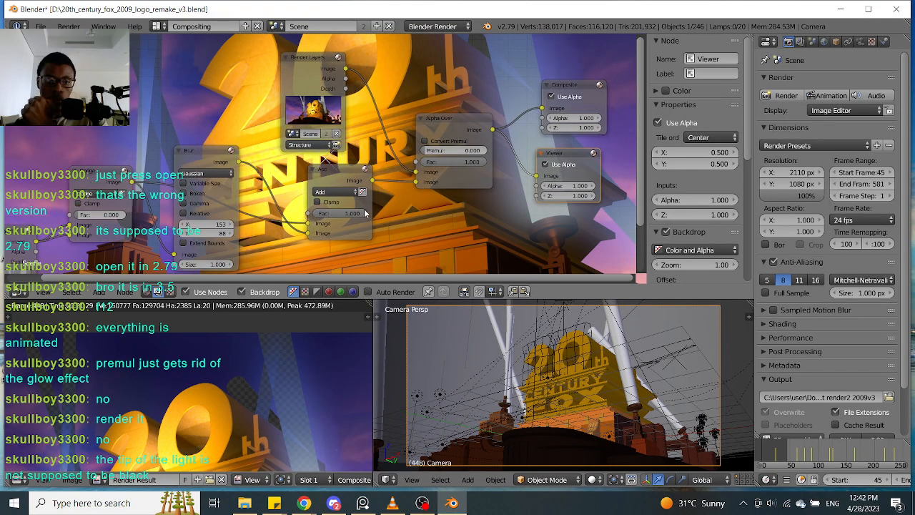
drag(336, 174, 323, 180)
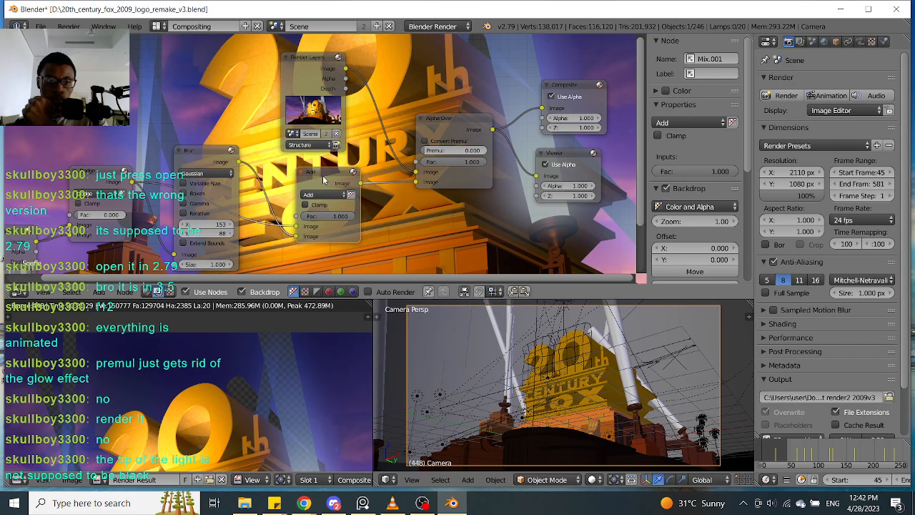
drag(208, 152, 211, 104)
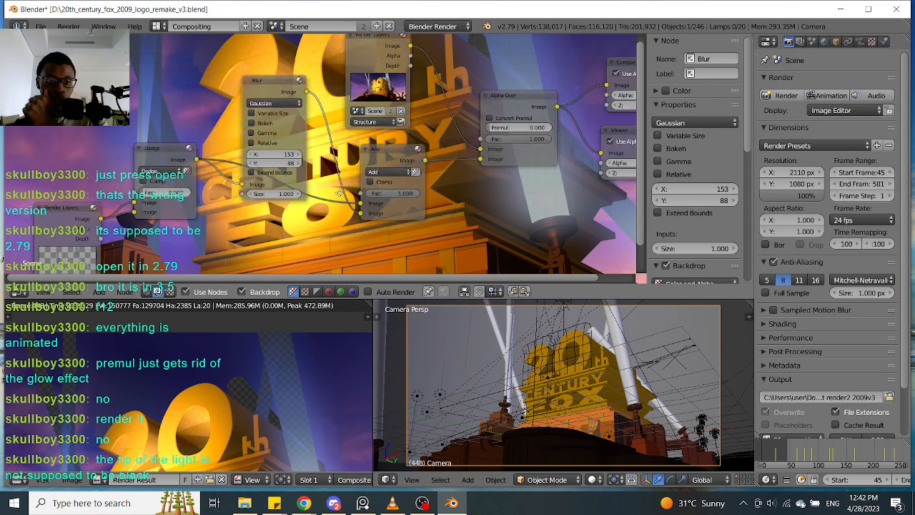
Inspect the preview thumbnail of the Searchlights Render Layers node up close
middle_drag(174, 257, 249, 199)
scroll(249, 199, up, 8)
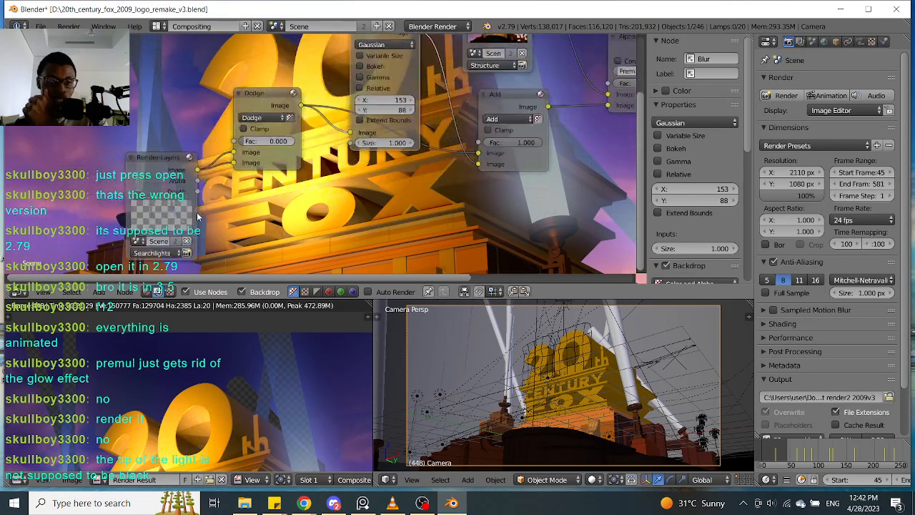
middle_drag(206, 164, 254, 166)
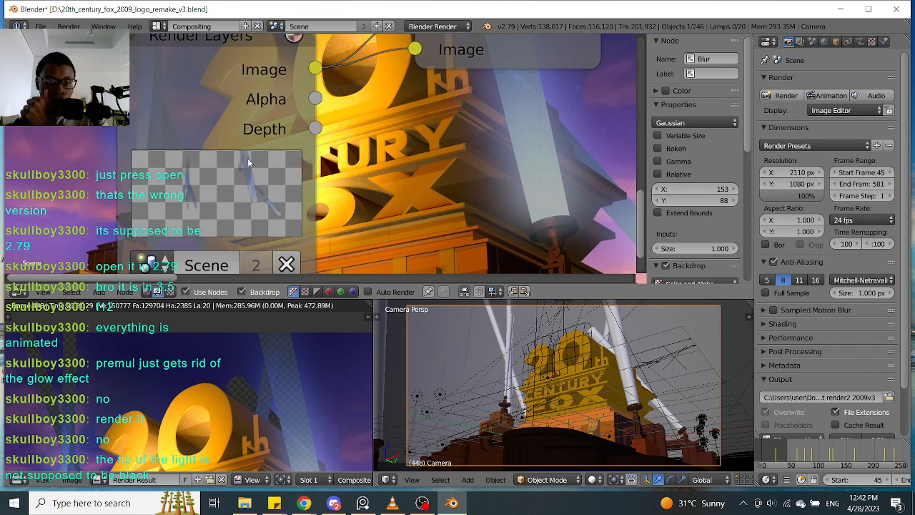
scroll(254, 175, down, 5)
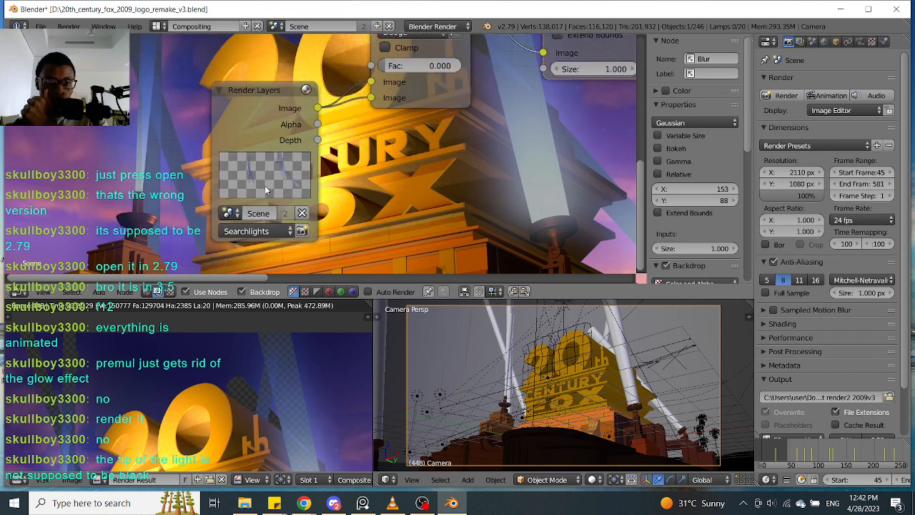
scroll(394, 186, down, 2)
Review the full rendered image and the node chain from Dodge through Blur and Add to Alpha Over
scroll(279, 390, down, 3)
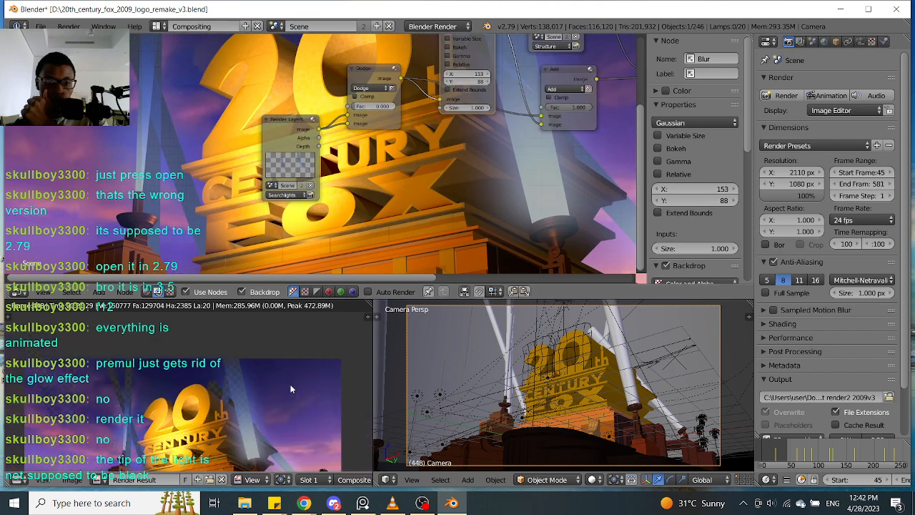
middle_drag(515, 154, 398, 210)
scroll(398, 210, up, 1)
middle_drag(473, 217, 445, 227)
scroll(465, 223, up, 2)
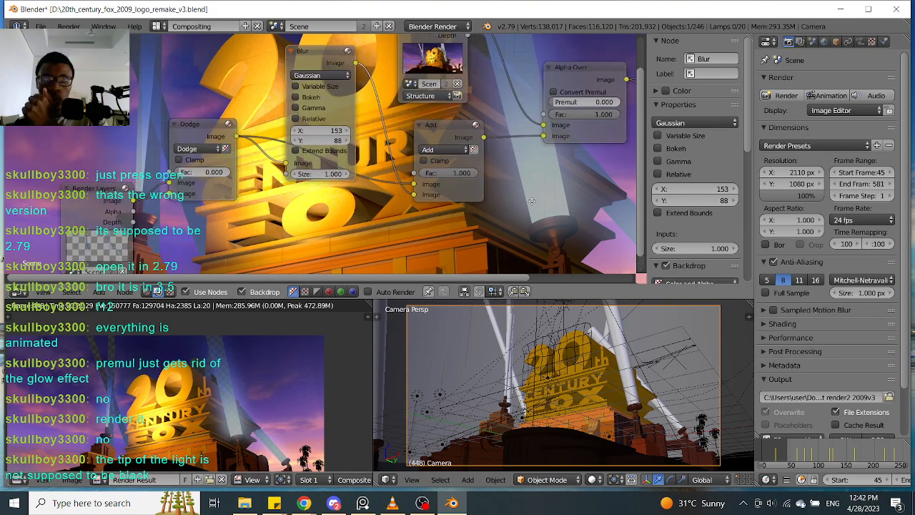
middle_drag(538, 197, 489, 218)
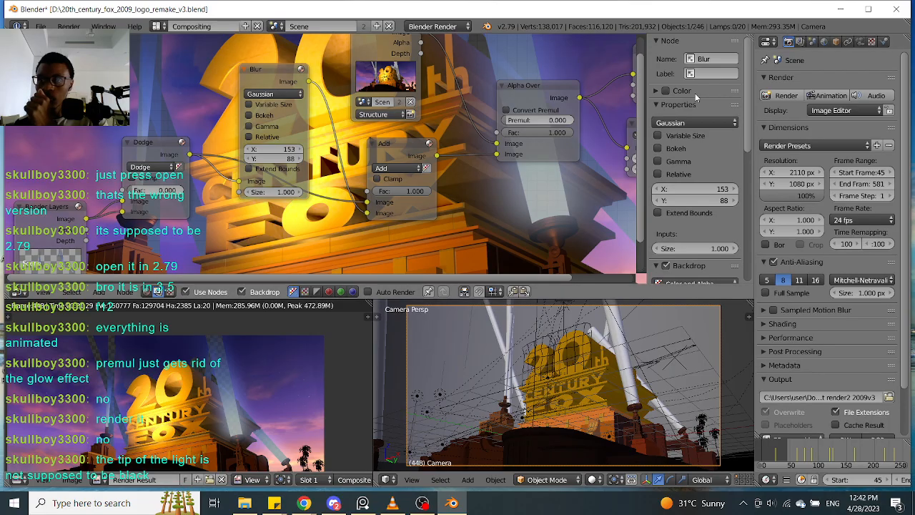
middle_drag(544, 184, 474, 199)
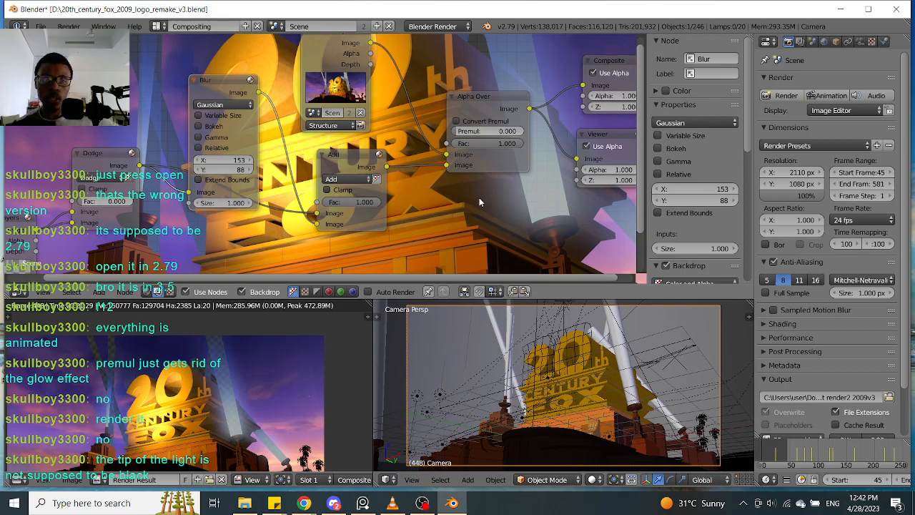
scroll(389, 200, up, 2)
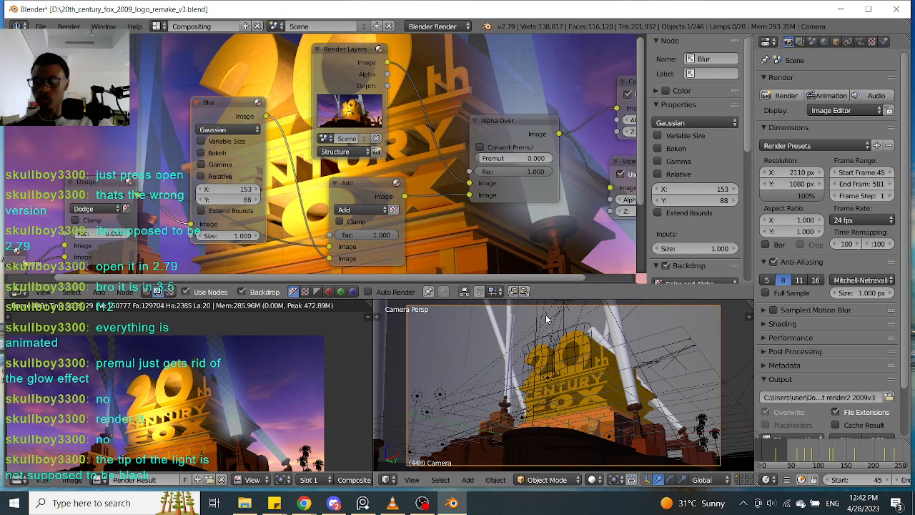
click(839, 9)
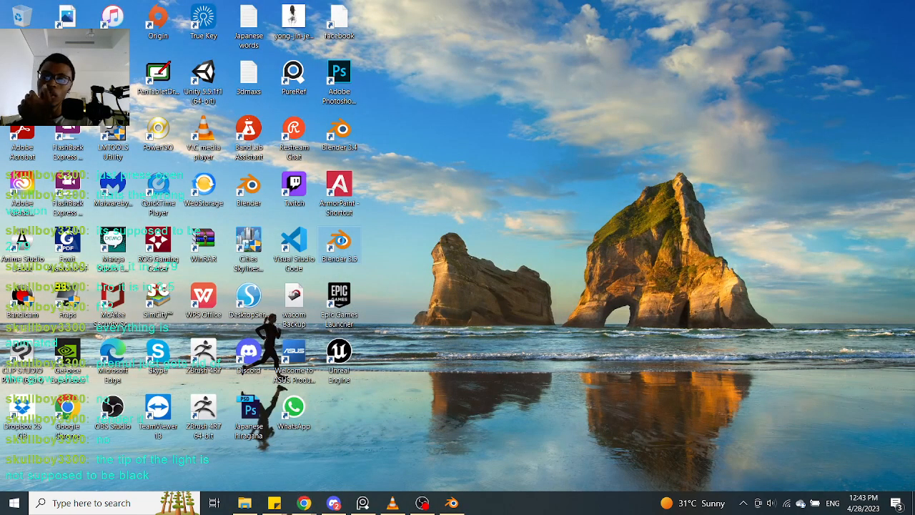
right_click(339, 243)
click(388, 402)
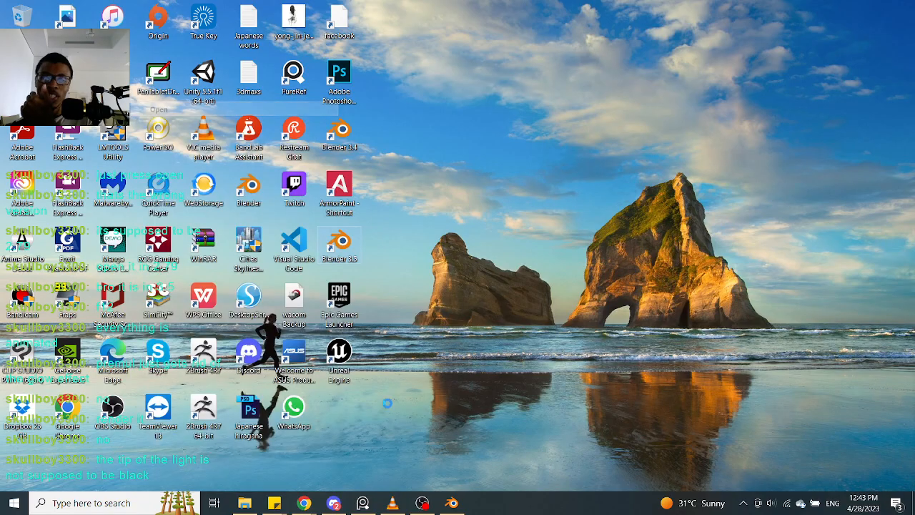
click(450, 503)
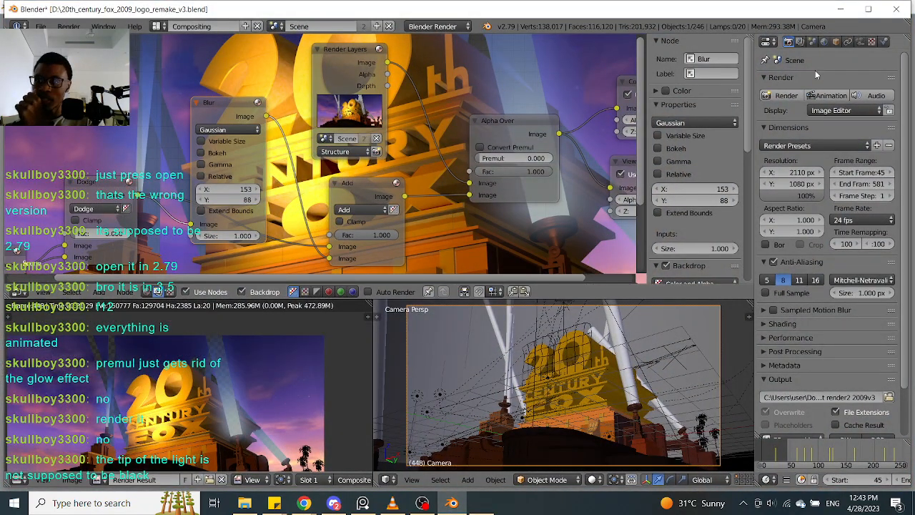
Display the scene's render layer list and check the settings of the Searchlights layer
click(800, 42)
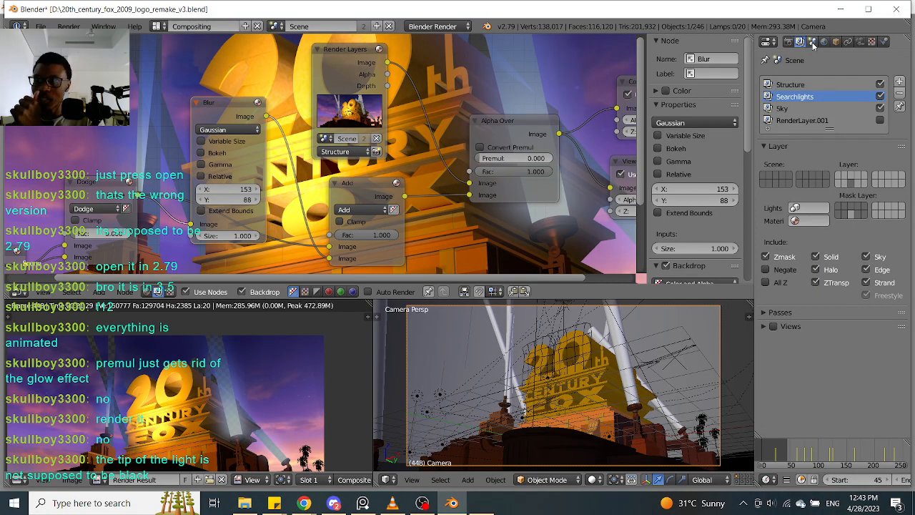
click(812, 42)
click(800, 44)
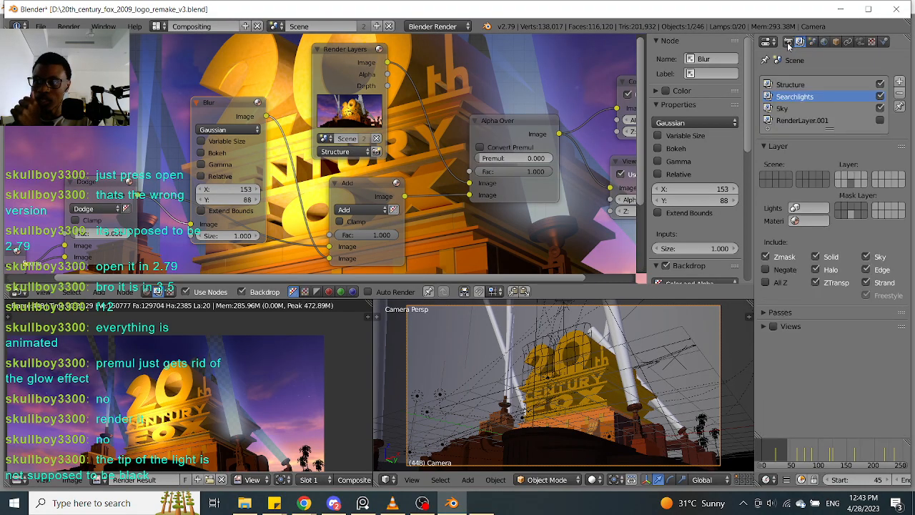
Review the scene's render layer and world settings, the camera's object, constraint, lens, texture and physics properties, and the render settings
click(789, 43)
click(800, 43)
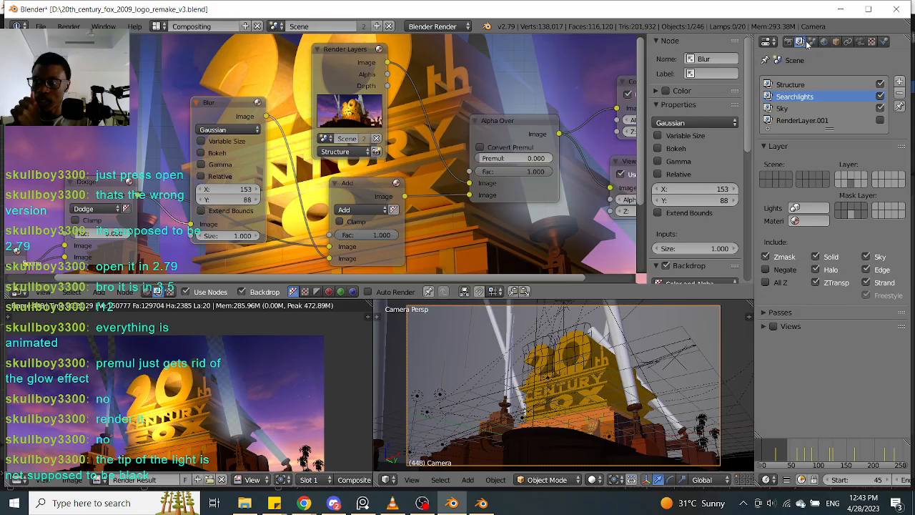
click(812, 43)
click(823, 42)
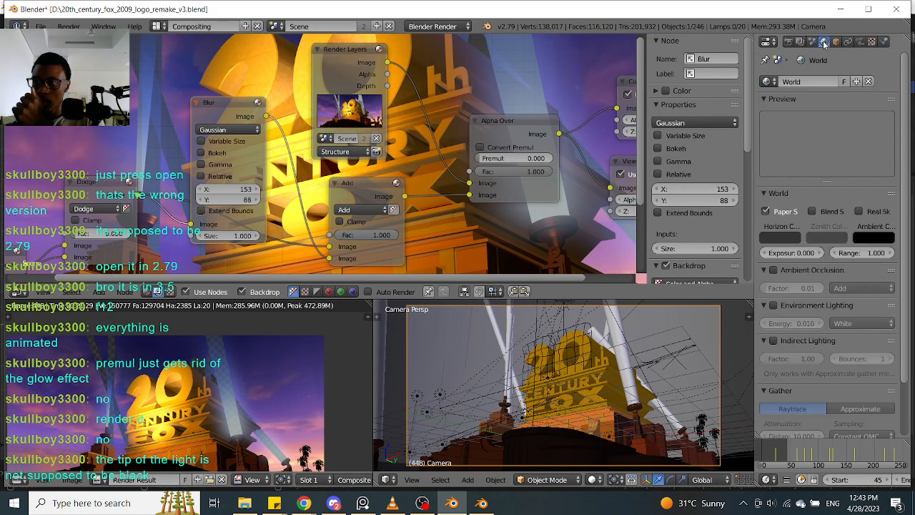
click(835, 43)
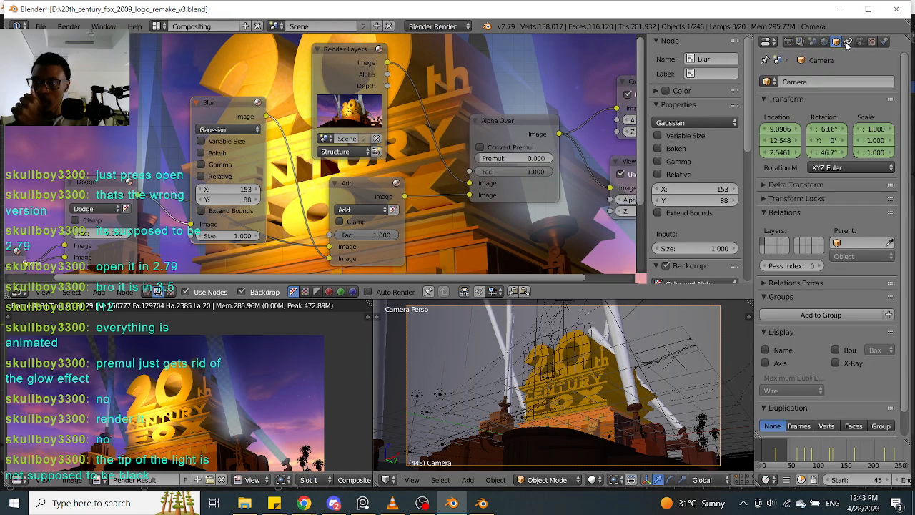
click(847, 43)
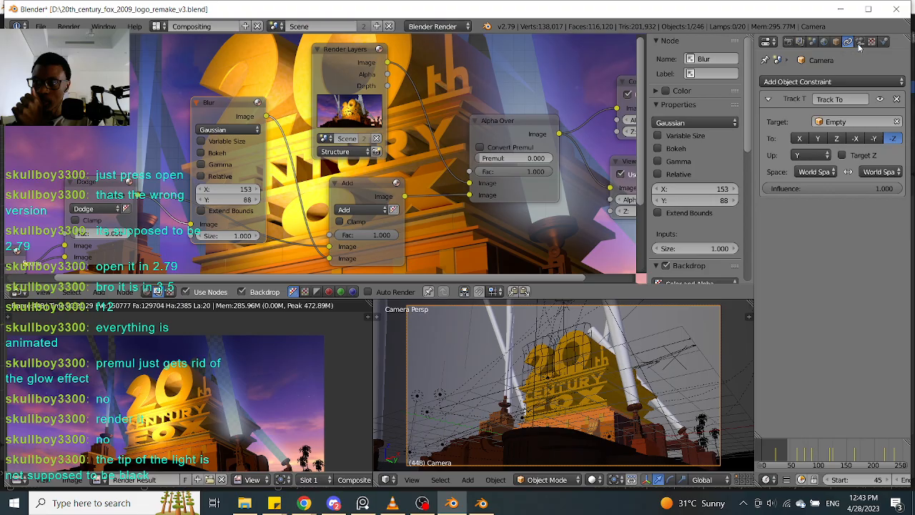
click(859, 43)
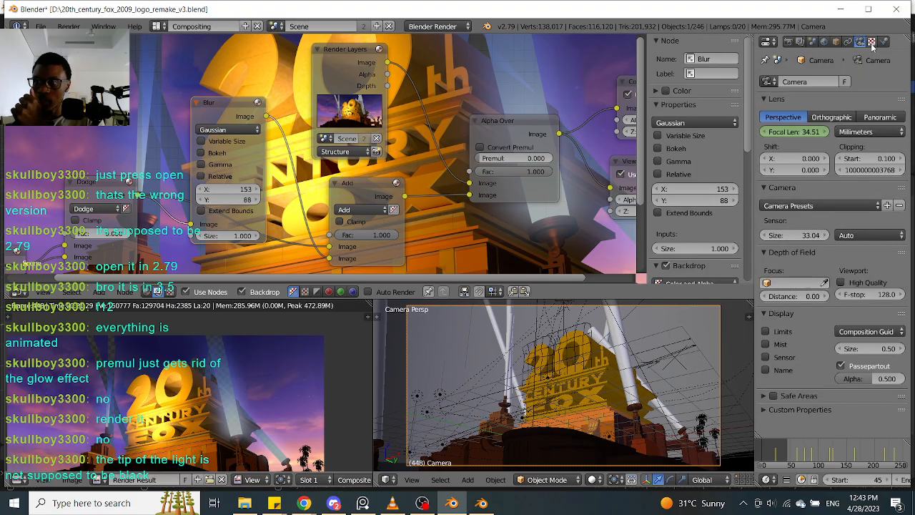
click(872, 43)
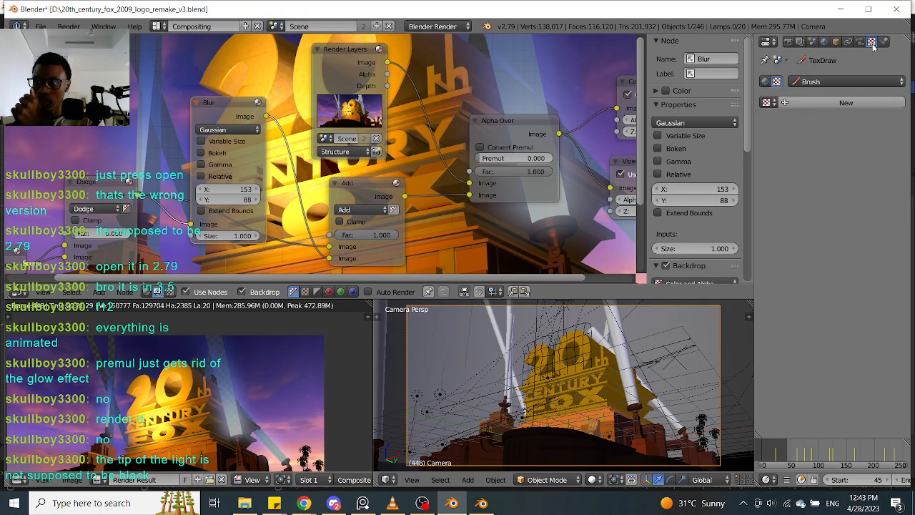
click(884, 43)
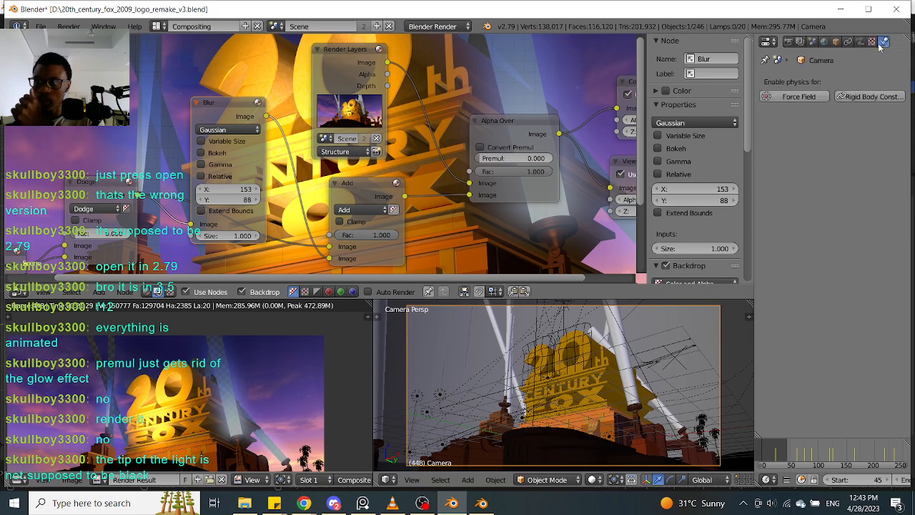
click(799, 43)
click(788, 43)
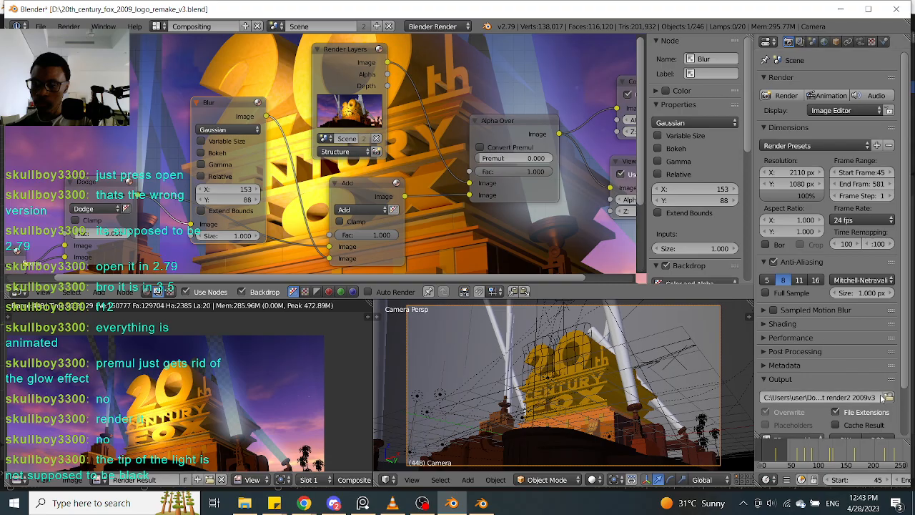
Change the Properties editor to the Outliner and expand the scene's RenderLayers entry
click(776, 44)
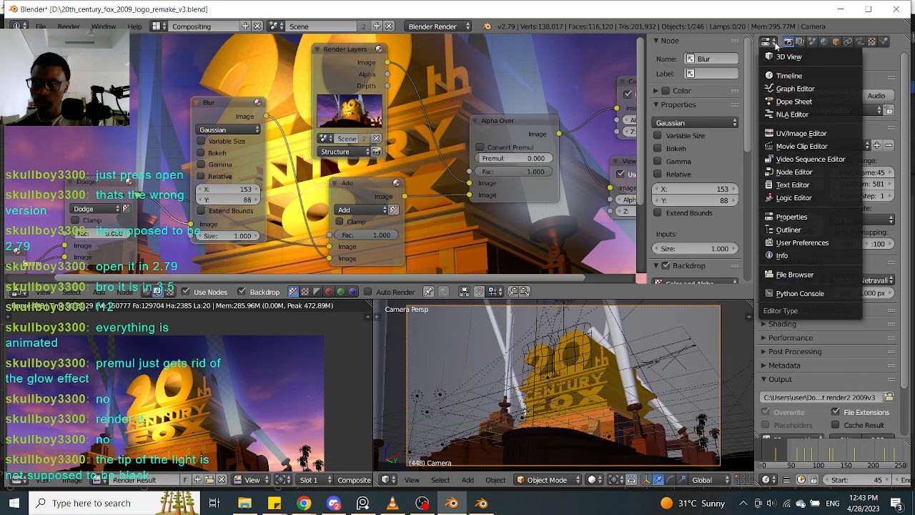
click(776, 44)
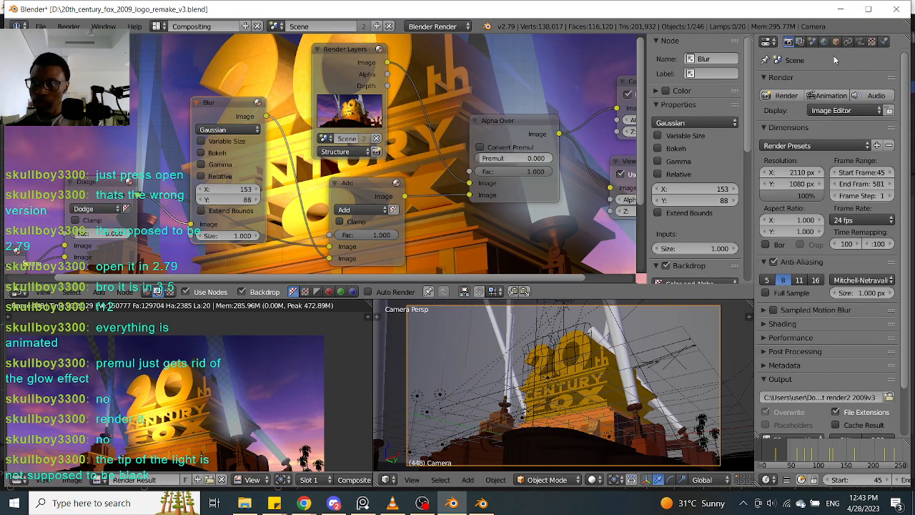
click(772, 45)
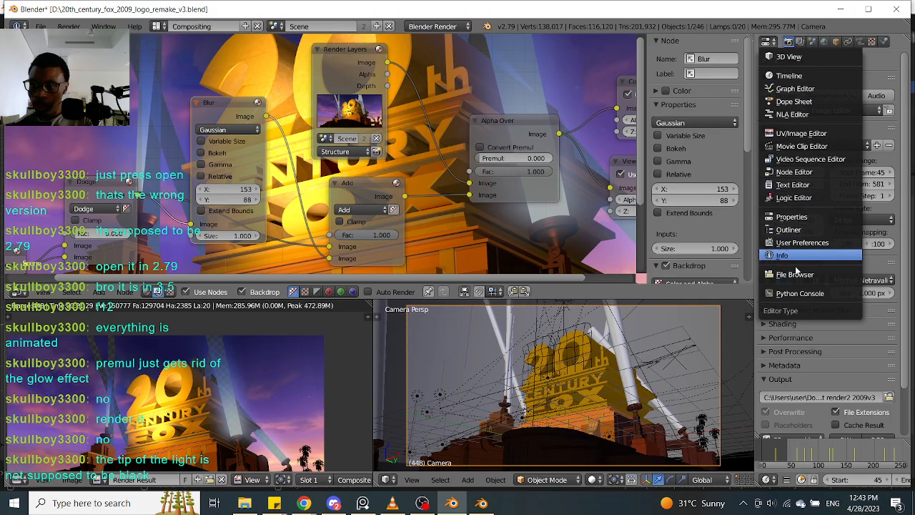
click(801, 231)
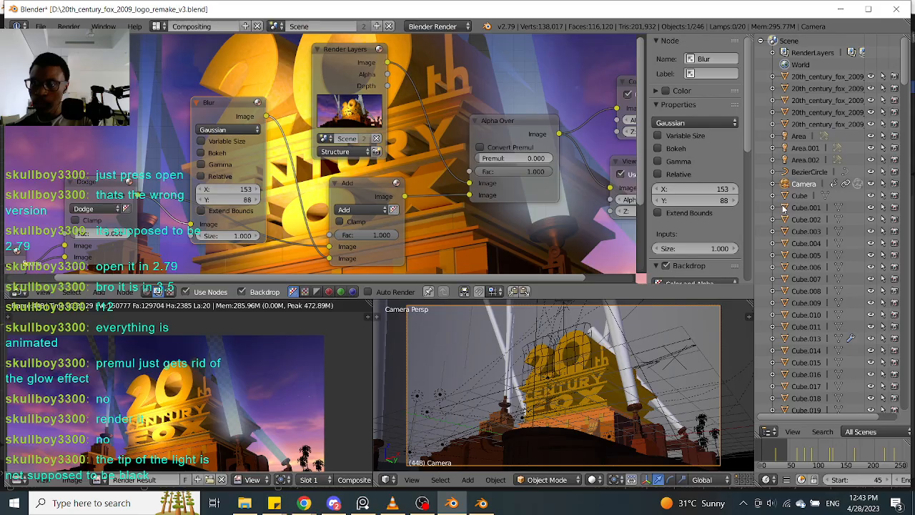
click(773, 53)
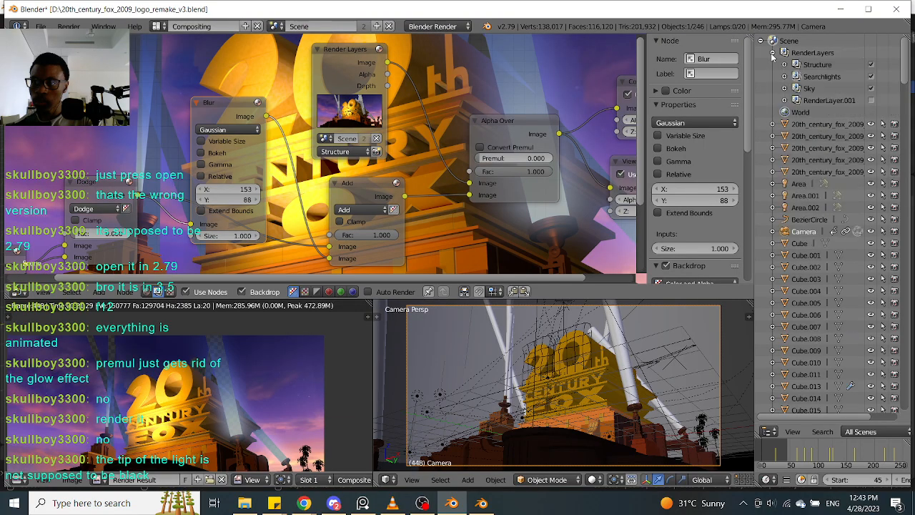
Look through the outliner's list of cubes and cylinders, and return to the Scene entry at its start
scroll(785, 266, down, 20)
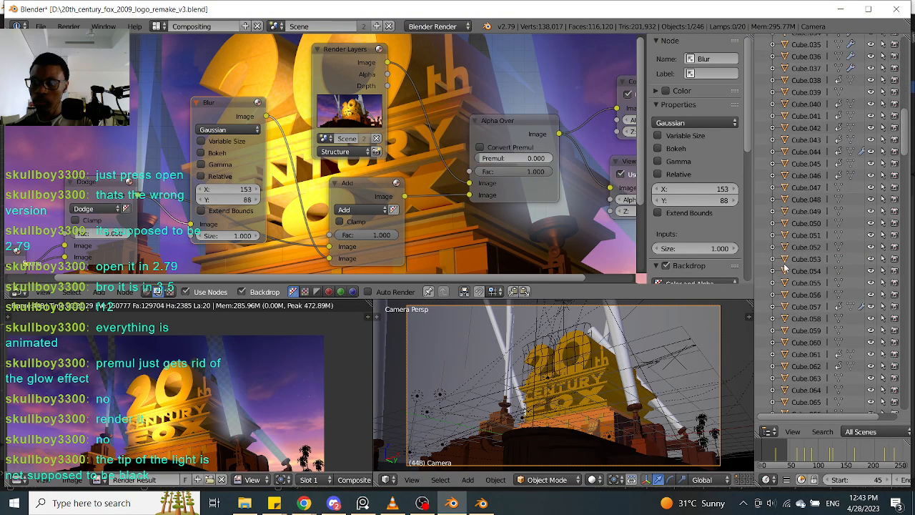
scroll(785, 267, down, 18)
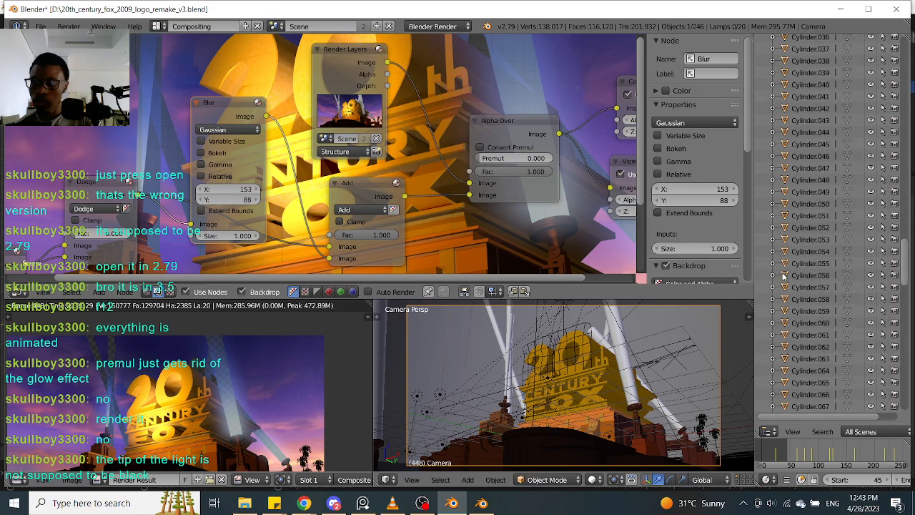
scroll(782, 275, up, 1)
scroll(783, 279, up, 20)
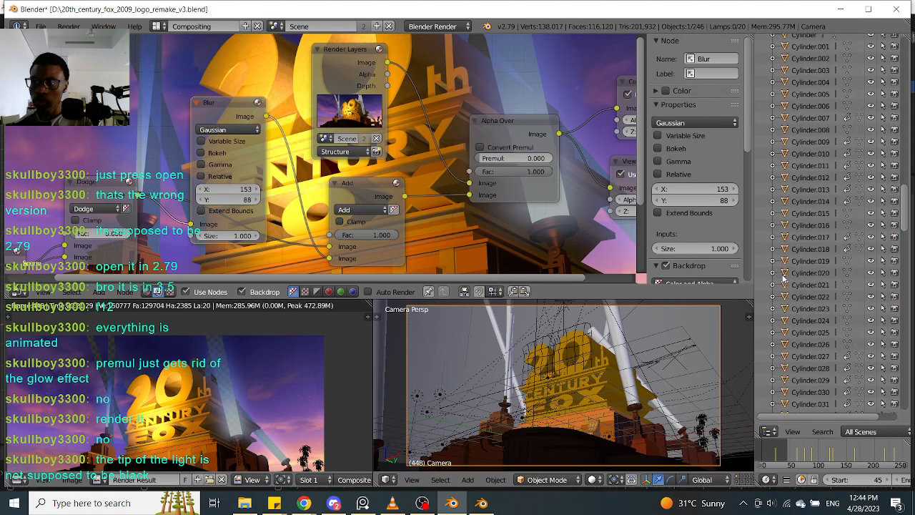
scroll(783, 279, up, 20)
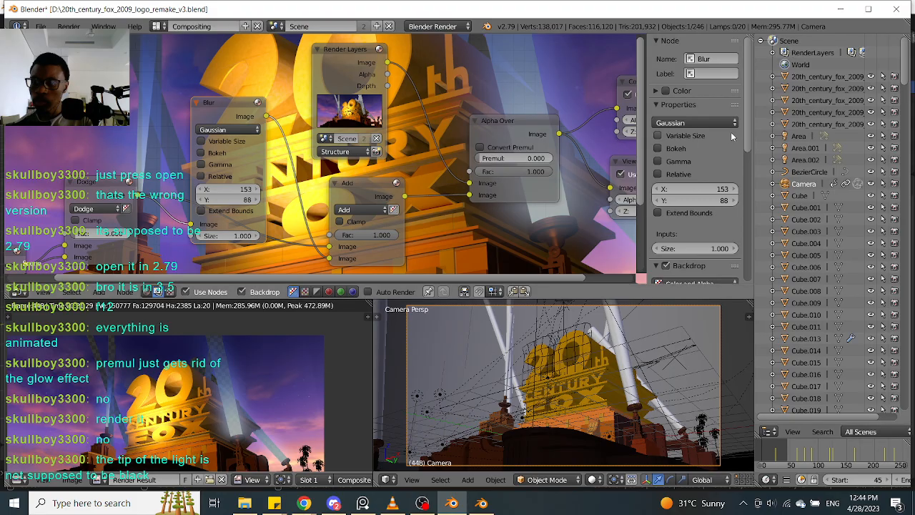
click(761, 41)
click(759, 42)
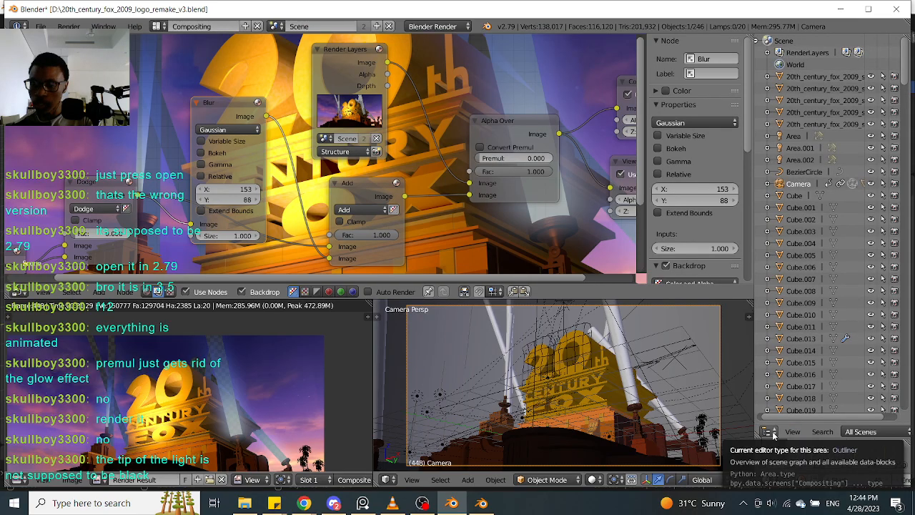
Limit the outliner to Visible Layers and look through the objects from the cubes to the lamps and planes
click(865, 431)
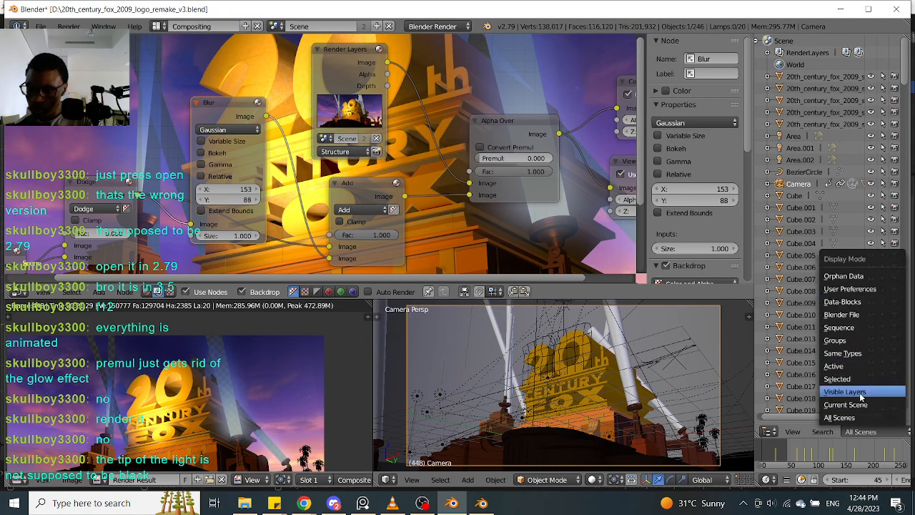
click(861, 394)
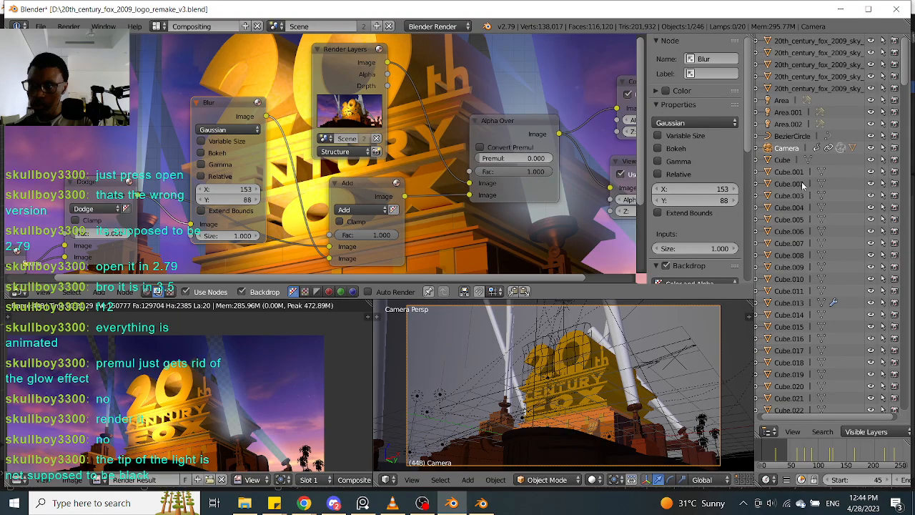
scroll(801, 203, down, 15)
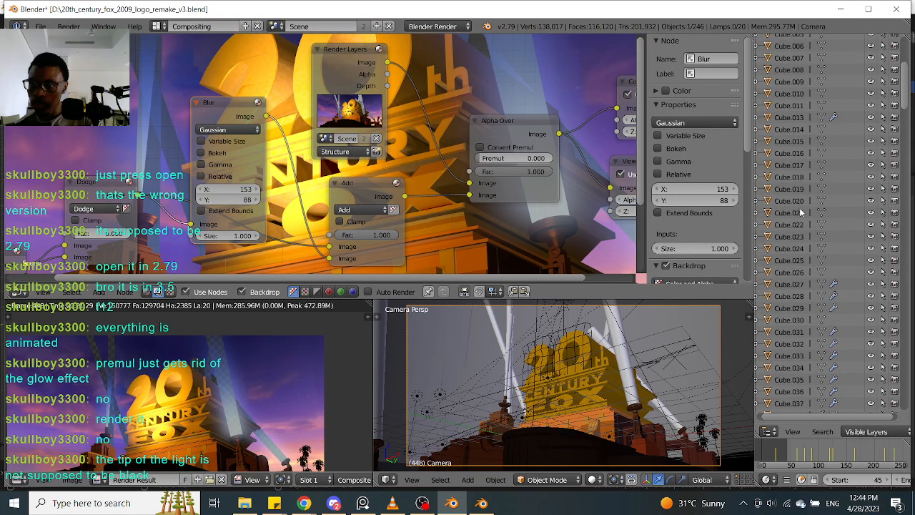
scroll(799, 243, down, 15)
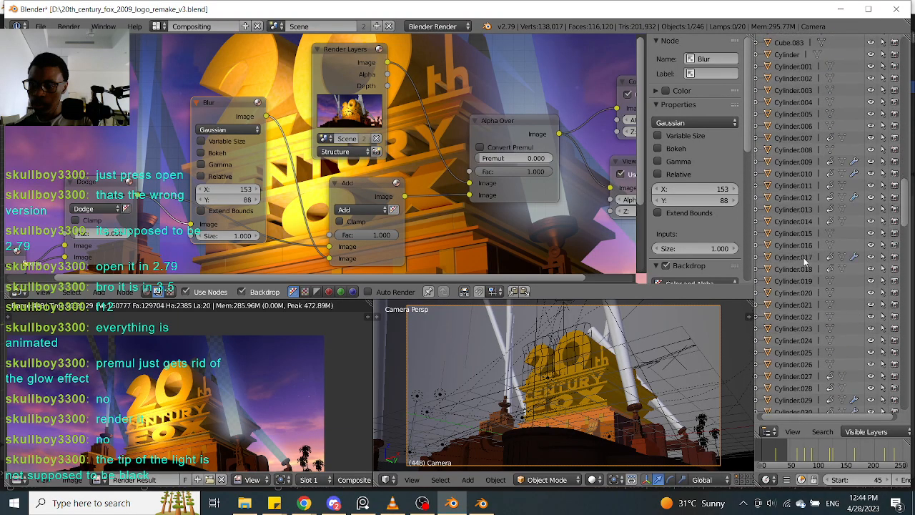
scroll(807, 280, down, 10)
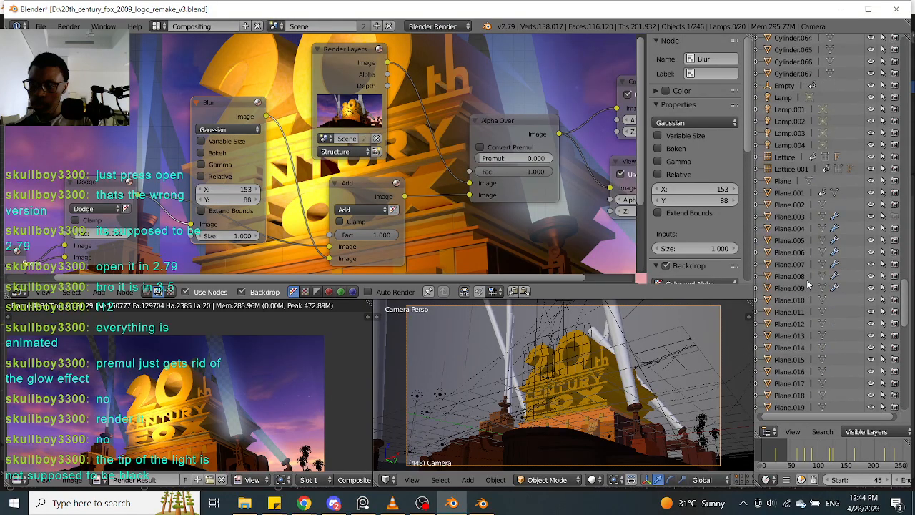
Set the outliner's display mode back to All Scenes
click(866, 431)
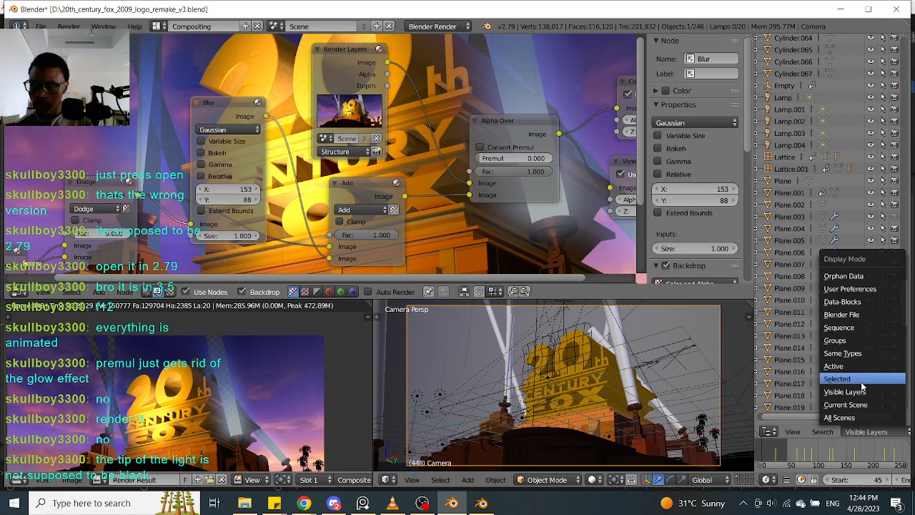
click(832, 417)
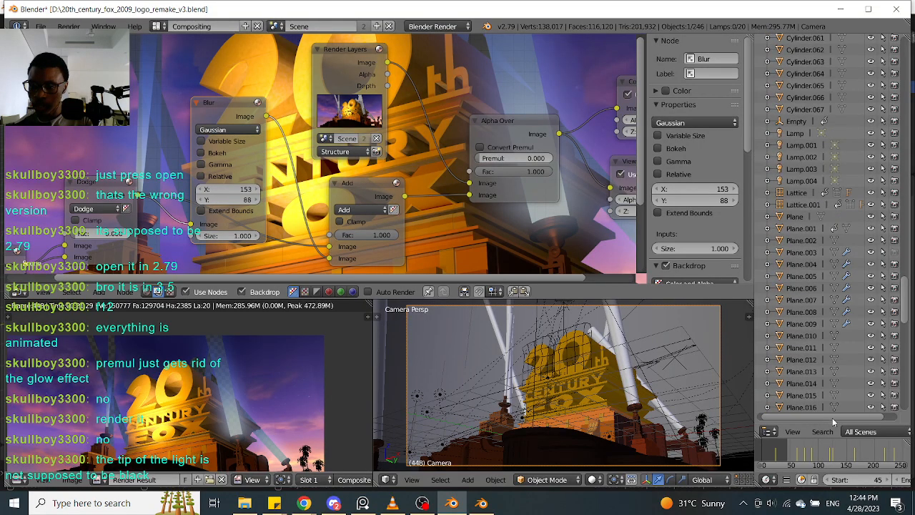
click(768, 431)
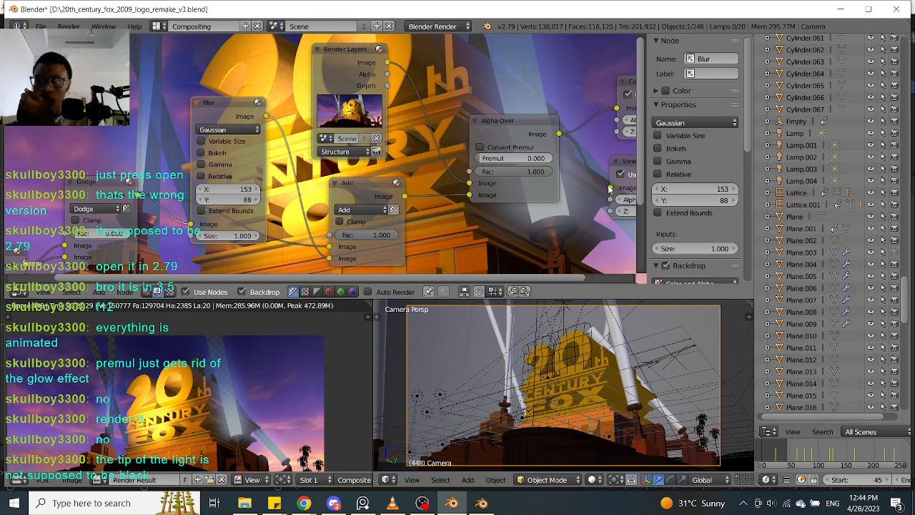
Examine the searchlight beams and their tips in the rendered image, both up close and as a whole
scroll(412, 181, down, 2)
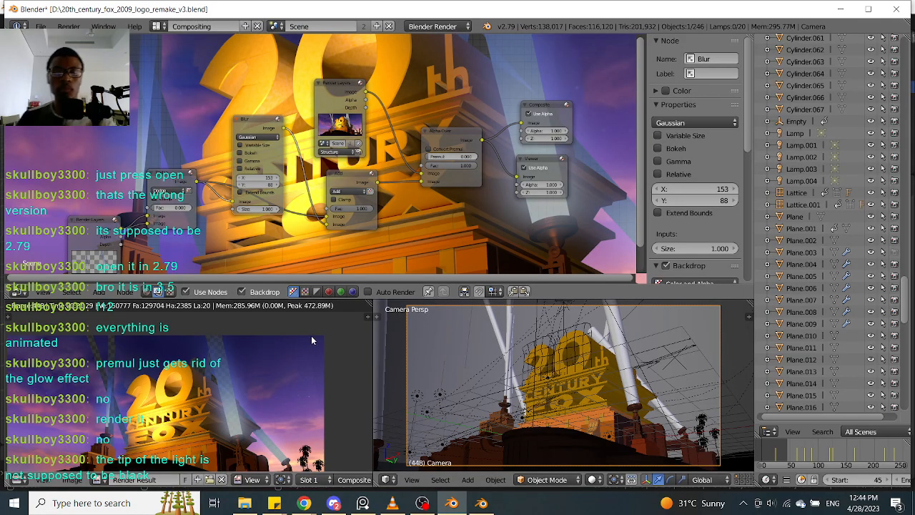
scroll(168, 393, up, 1)
scroll(176, 374, up, 2)
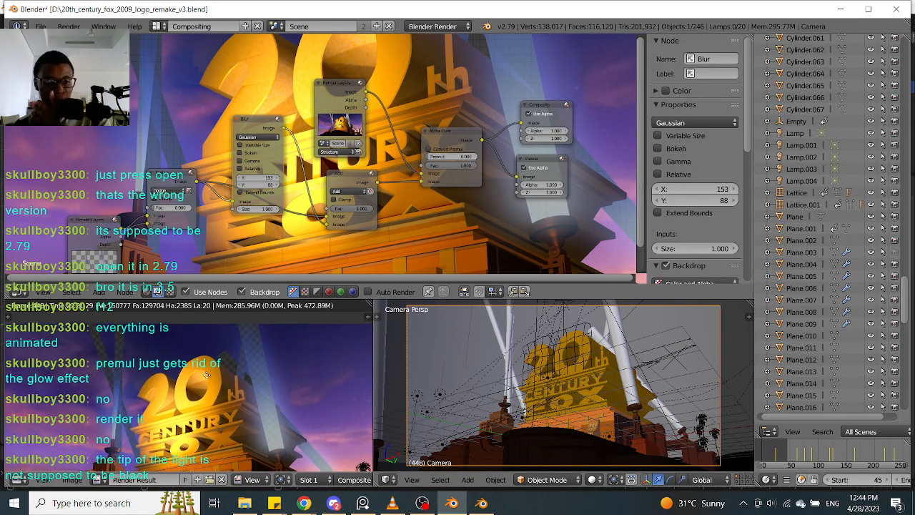
scroll(270, 364, up, 4)
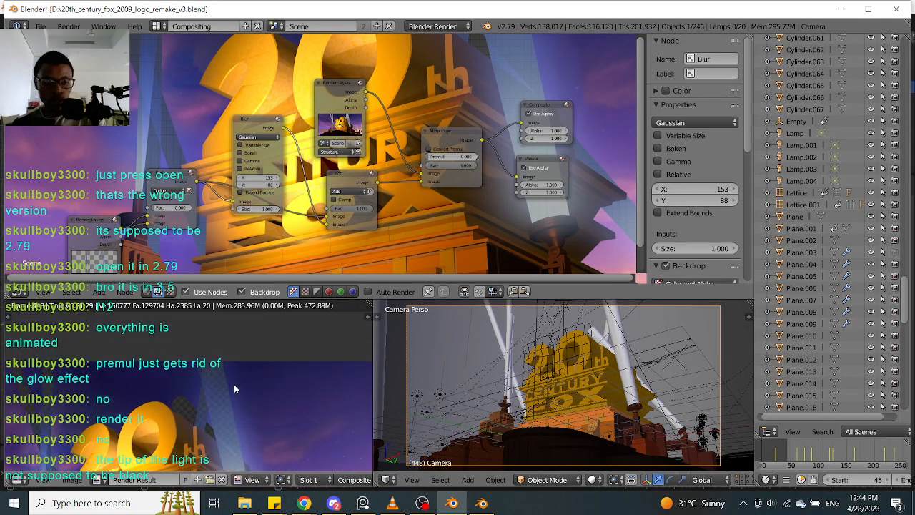
scroll(200, 367, down, 5)
scroll(219, 379, up, 4)
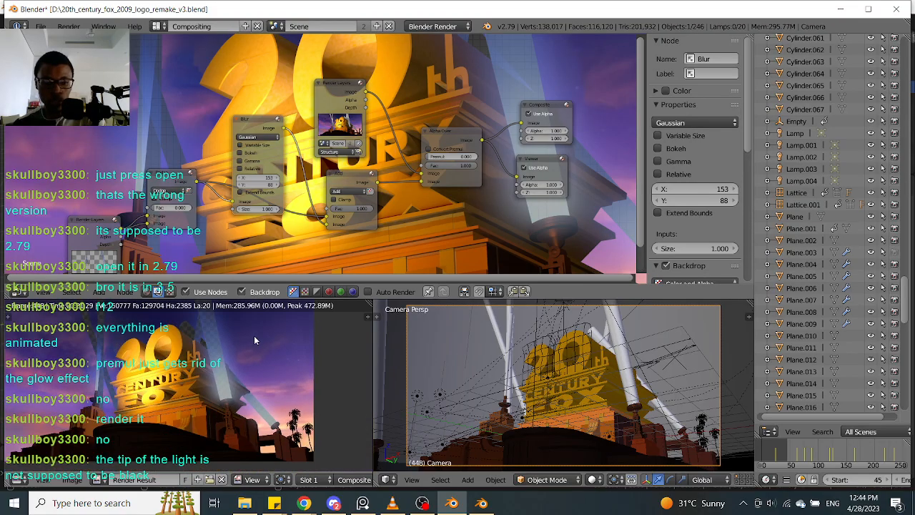
scroll(266, 377, down, 4)
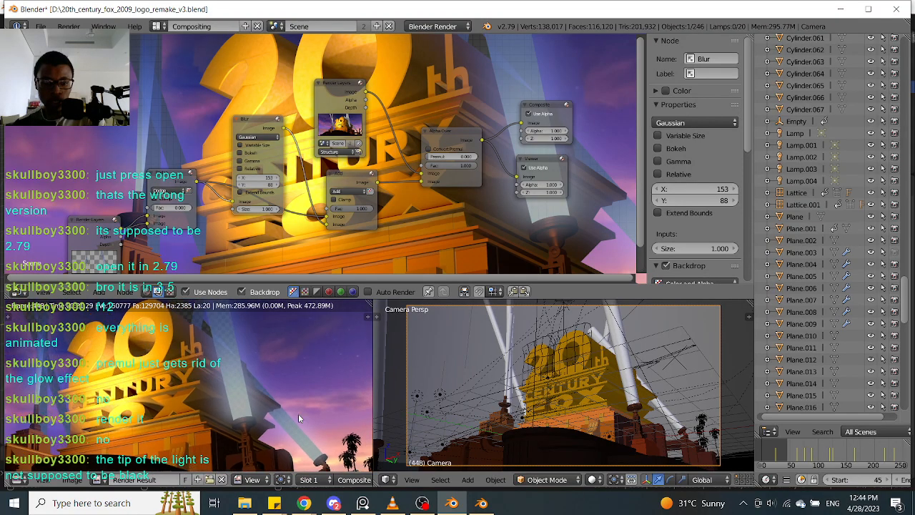
scroll(262, 406, up, 3)
scroll(265, 413, down, 3)
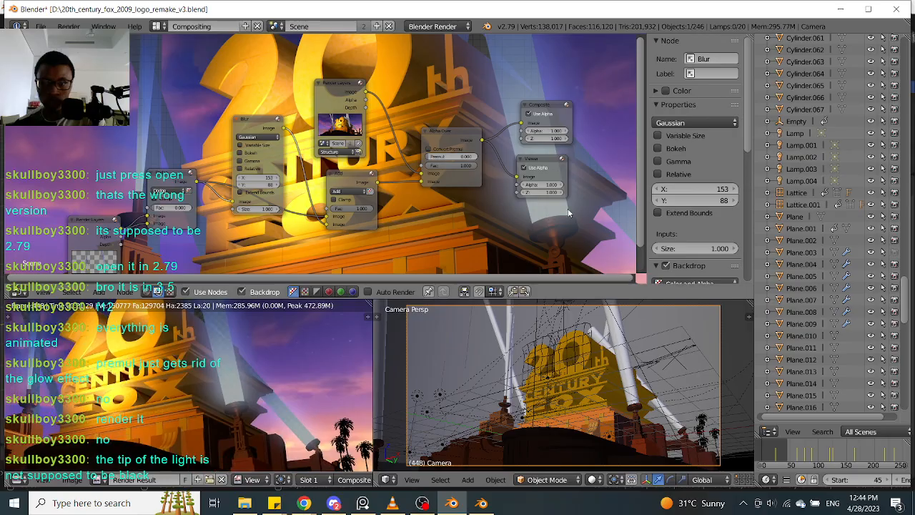
Turn off Use Alpha on the Viewer node and check the searchlight beam in the compositor backdrop
scroll(468, 208, up, 3)
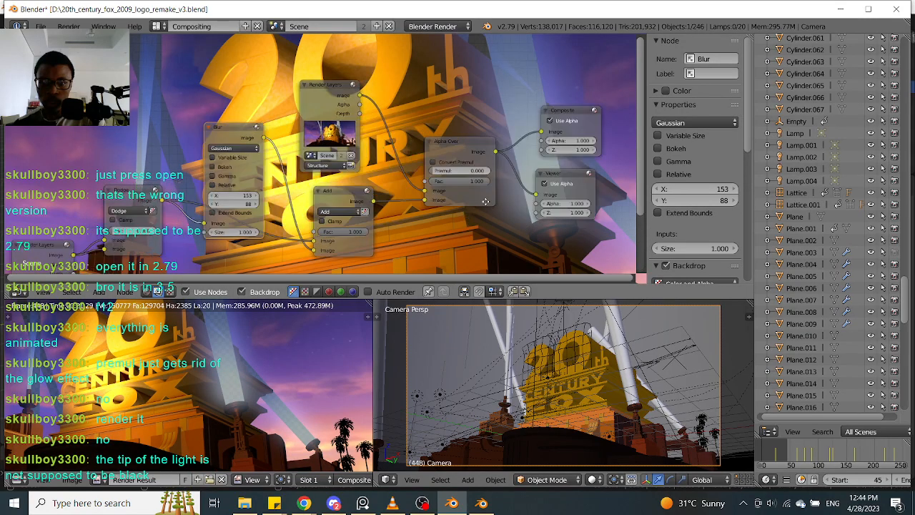
click(554, 193)
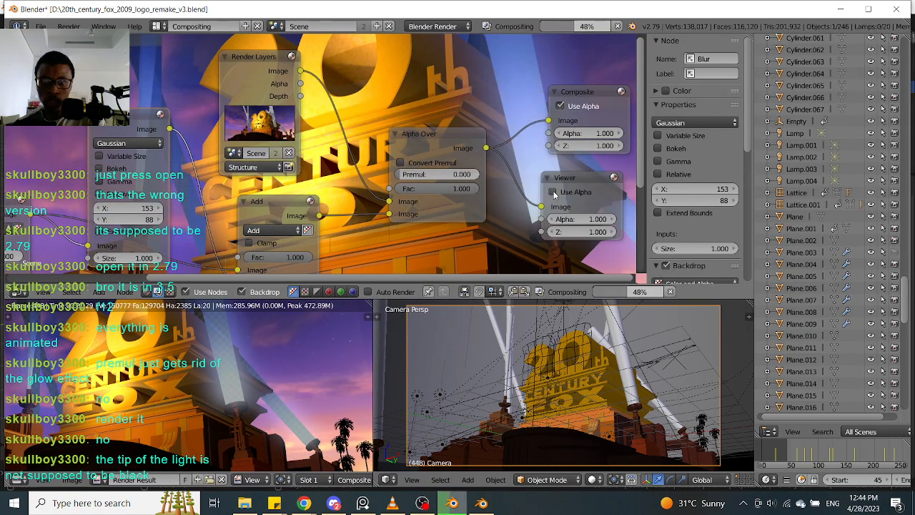
scroll(475, 93, down, 3)
scroll(479, 118, down, 2)
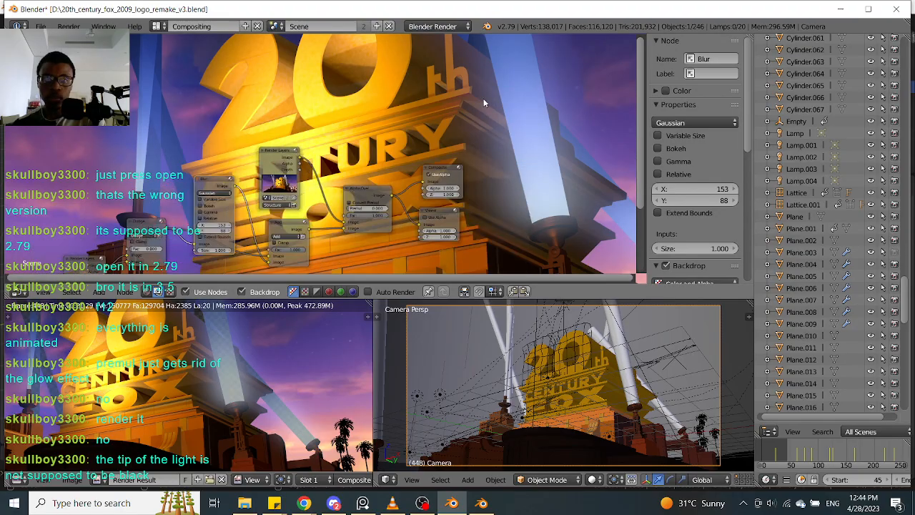
Inspect the rendered image up close around the searchlight beams and their dark tips above the logo
scroll(222, 381, up, 5)
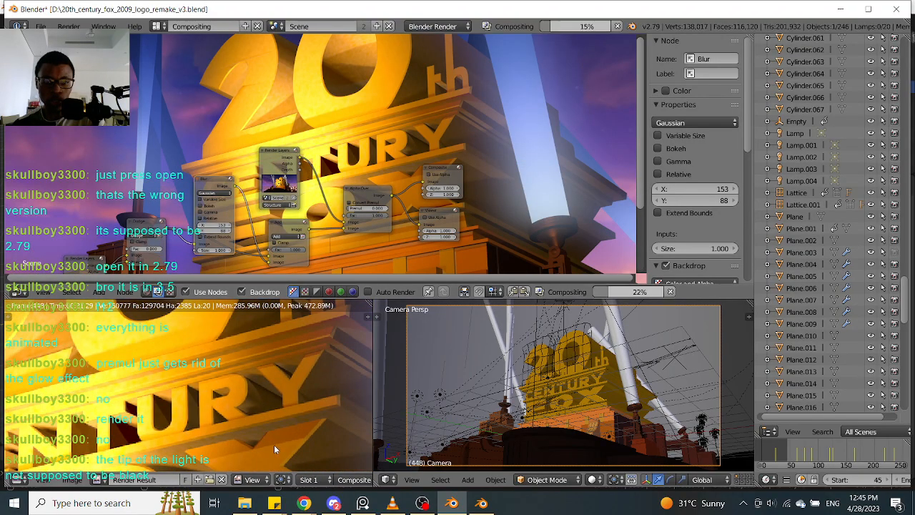
scroll(286, 429, down, 3)
scroll(313, 418, up, 2)
scroll(300, 407, up, 4)
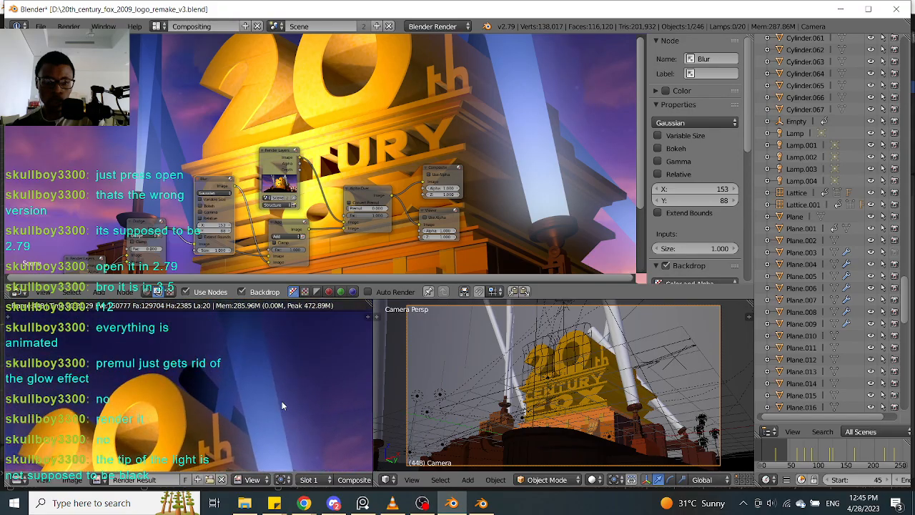
scroll(289, 379, down, 4)
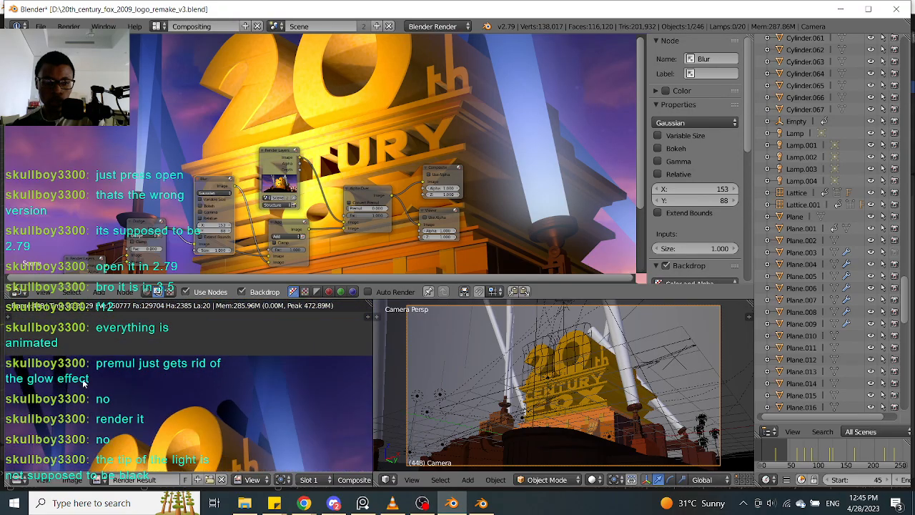
scroll(279, 376, up, 4)
scroll(260, 371, down, 3)
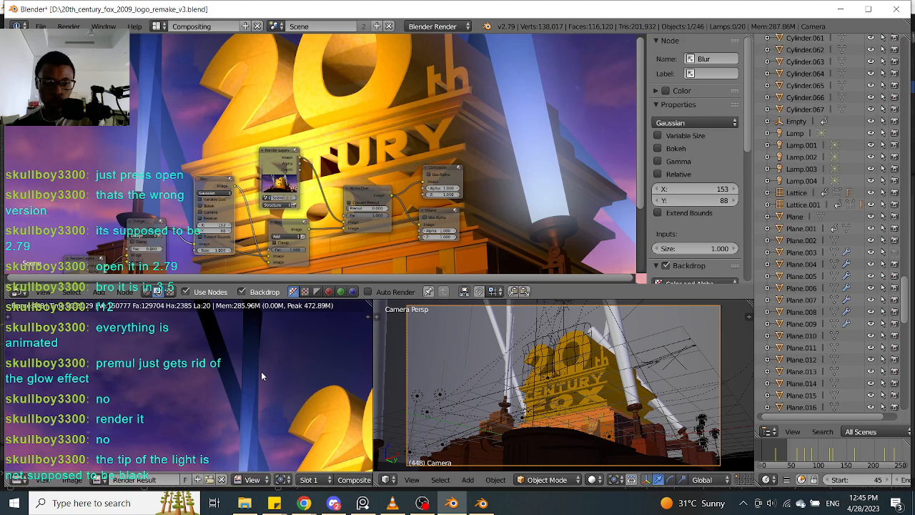
scroll(254, 351, up, 3)
scroll(236, 375, up, 2)
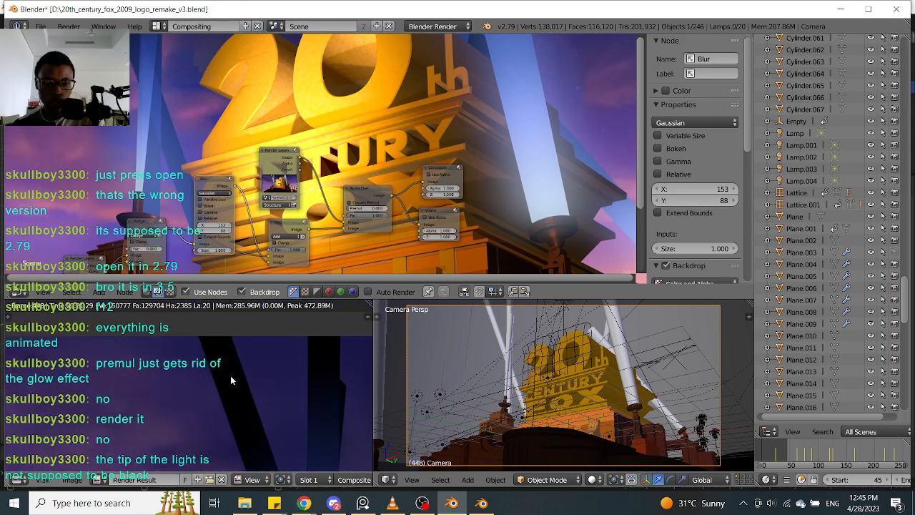
scroll(231, 363, down, 2)
scroll(272, 358, up, 3)
scroll(268, 364, down, 1)
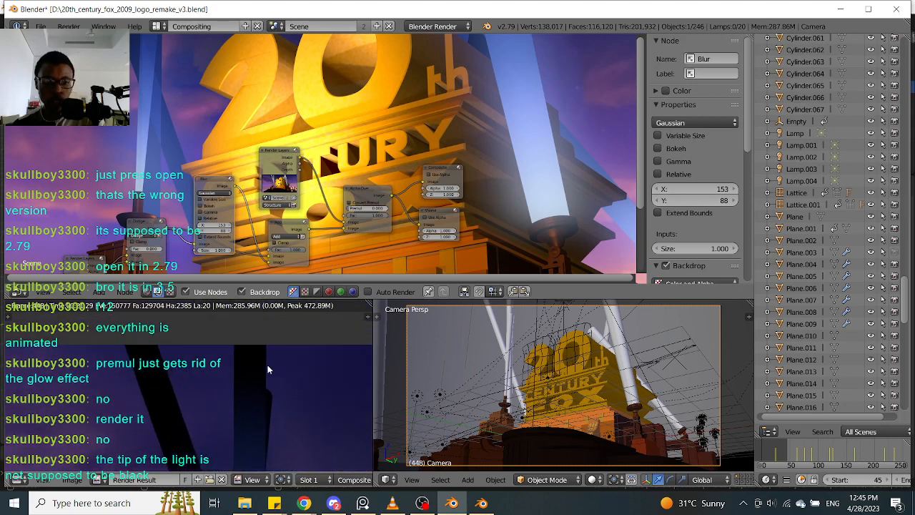
scroll(275, 376, down, 3)
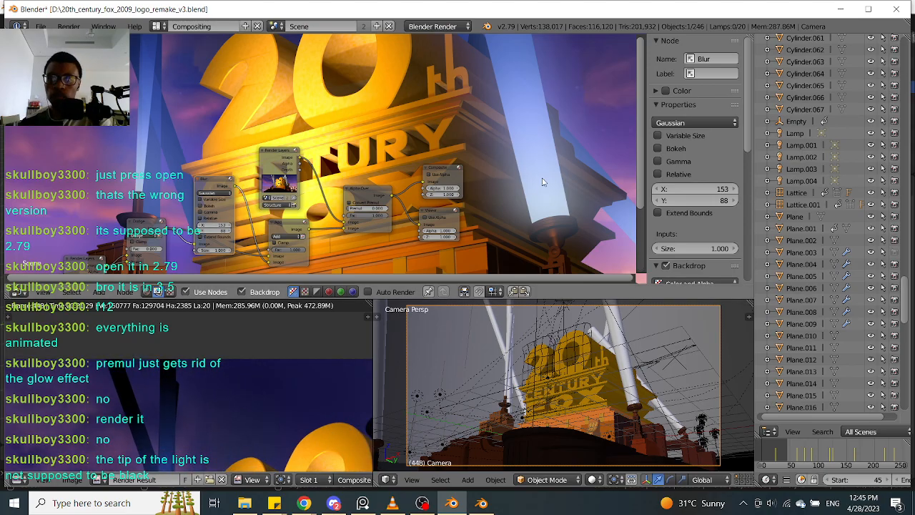
Turn on Use Alpha on both the Composite node and the Viewer node
scroll(537, 172, up, 3)
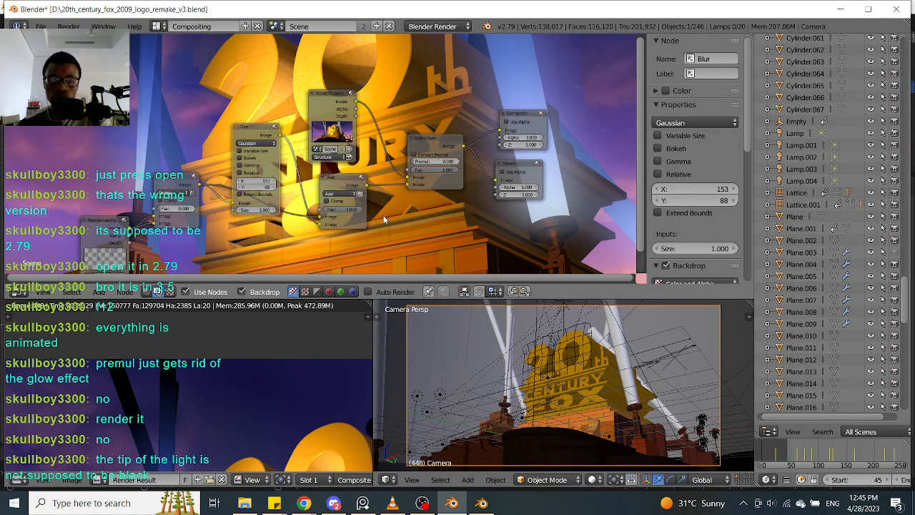
scroll(377, 209, down, 2)
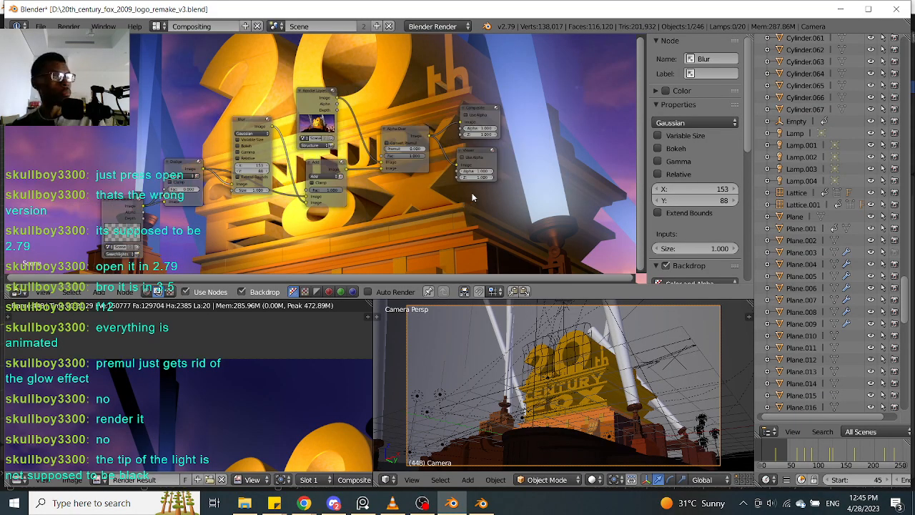
shift+scroll(491, 191, down, 3)
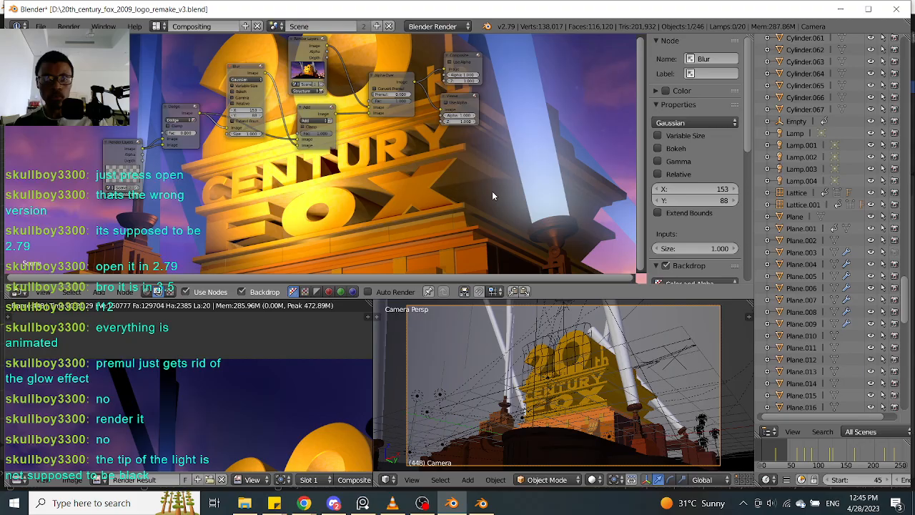
shift+scroll(492, 191, up, 2)
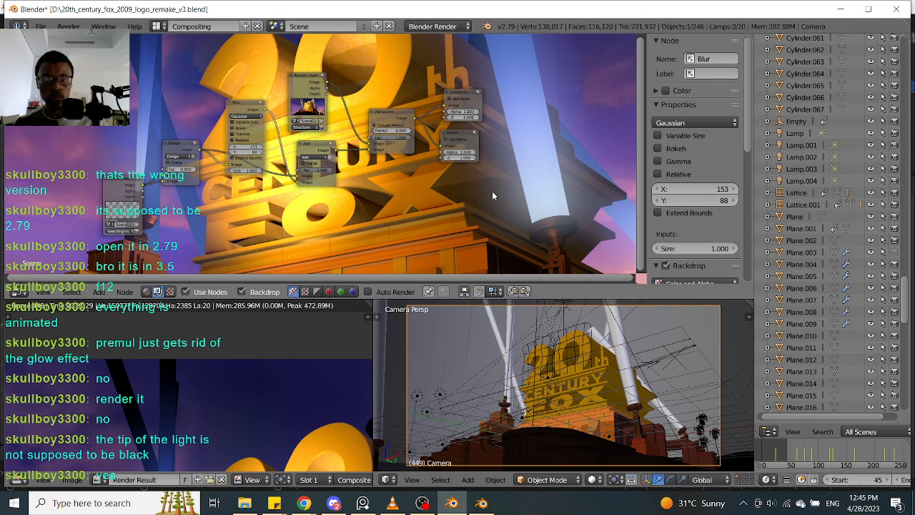
scroll(492, 191, up, 3)
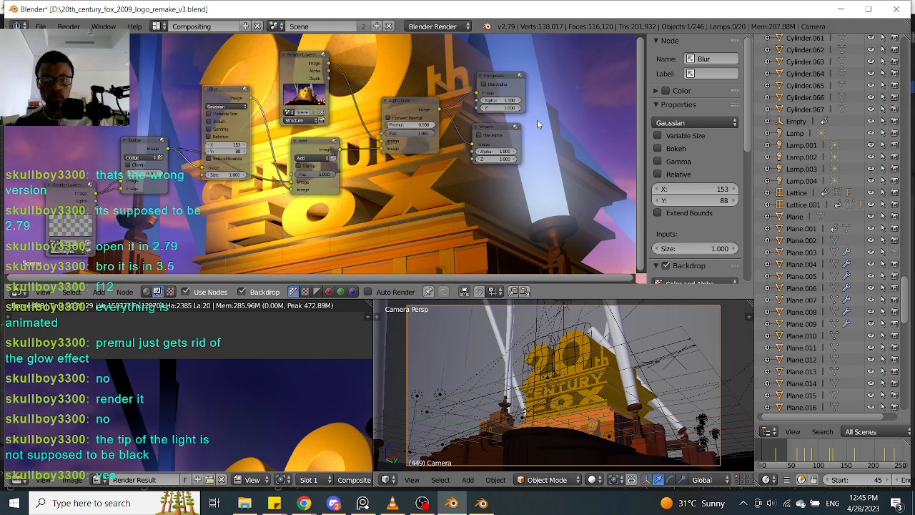
scroll(471, 114, up, 1)
click(501, 113)
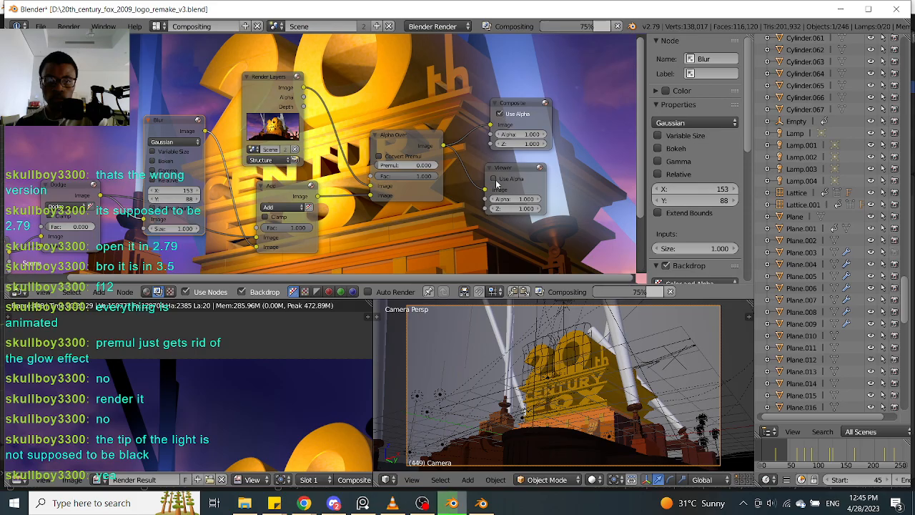
middle_drag(396, 237, 455, 227)
scroll(416, 172, up, 1)
Nudge the Structure Render Layers node to the left and the Searchlights Render Layers node slightly upward in the node graph
drag(336, 73, 317, 71)
middle_drag(384, 147, 448, 111)
scroll(448, 112, down, 1)
middle_drag(320, 243, 334, 212)
scroll(236, 390, down, 5)
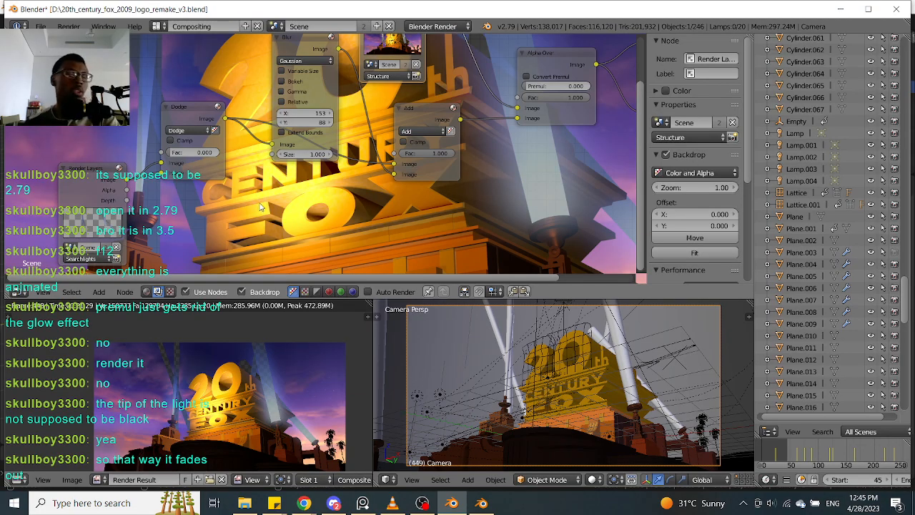
scroll(247, 213, up, 1)
middle_drag(245, 214, 269, 192)
drag(77, 176, 68, 153)
middle_drag(188, 170, 176, 175)
scroll(176, 175, up, 2)
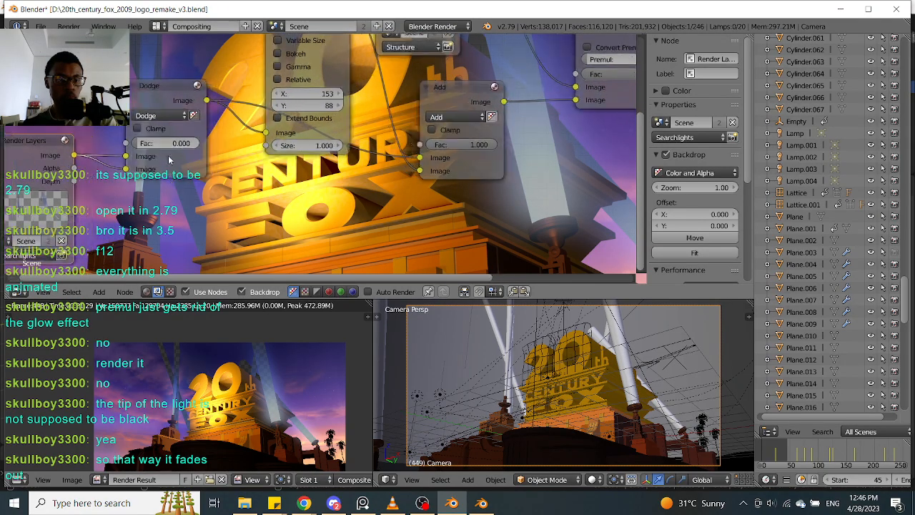
Set the Dodge node's Fac to 0.322 and check the nodes through to the Composite and Viewer outputs
middle_drag(169, 160, 229, 160)
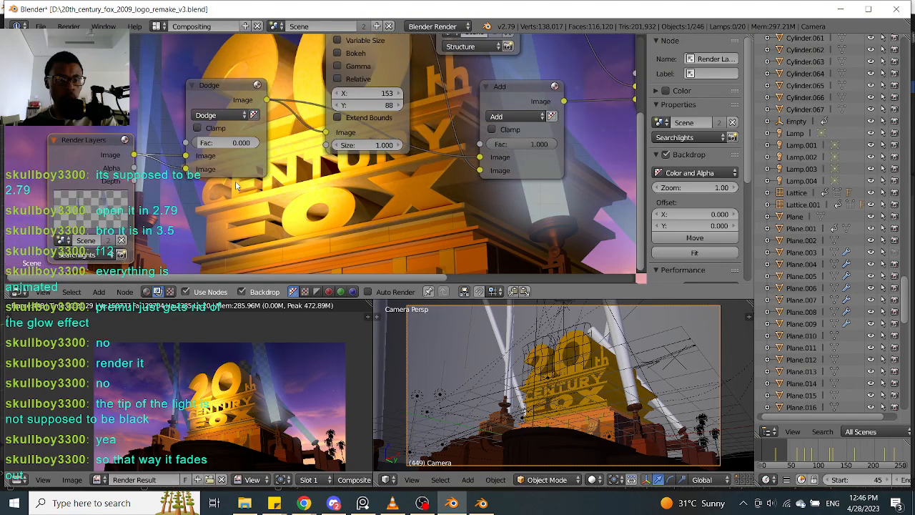
mouse_move(214, 143)
mouse_down()
mouse_move(227, 145)
mouse_move(219, 143)
mouse_up()
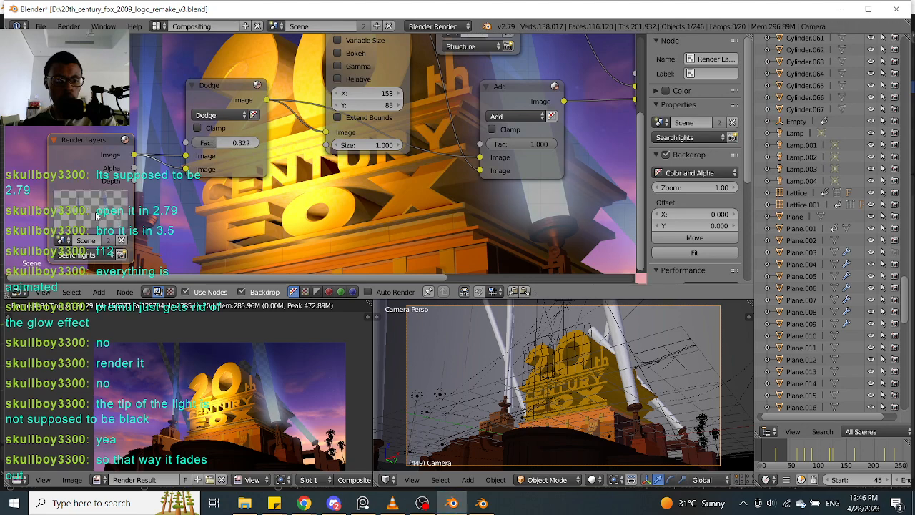
middle_drag(415, 159, 309, 198)
scroll(314, 192, down, 3)
middle_drag(564, 169, 437, 174)
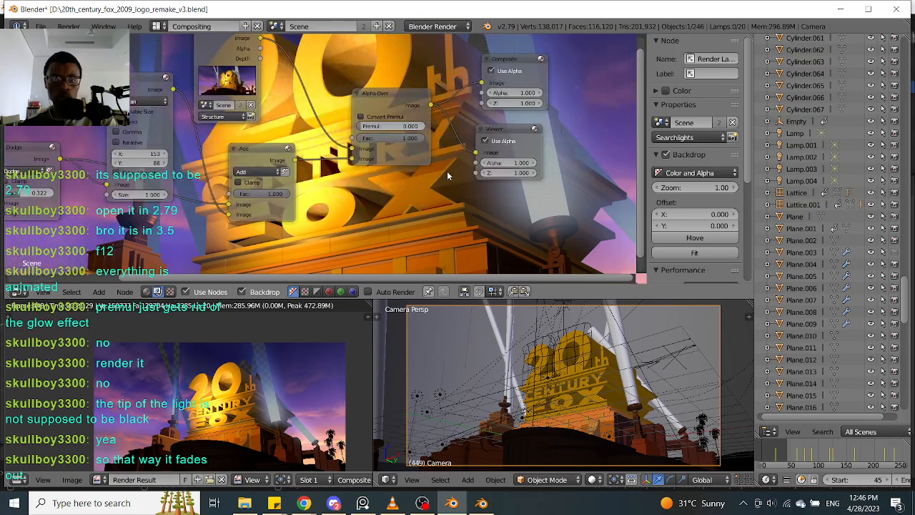
middle_drag(344, 190, 483, 180)
middle_drag(315, 189, 417, 163)
Set the Dodge node's Fac to 1.000 for the Searchlights layer
scroll(307, 168, up, 2)
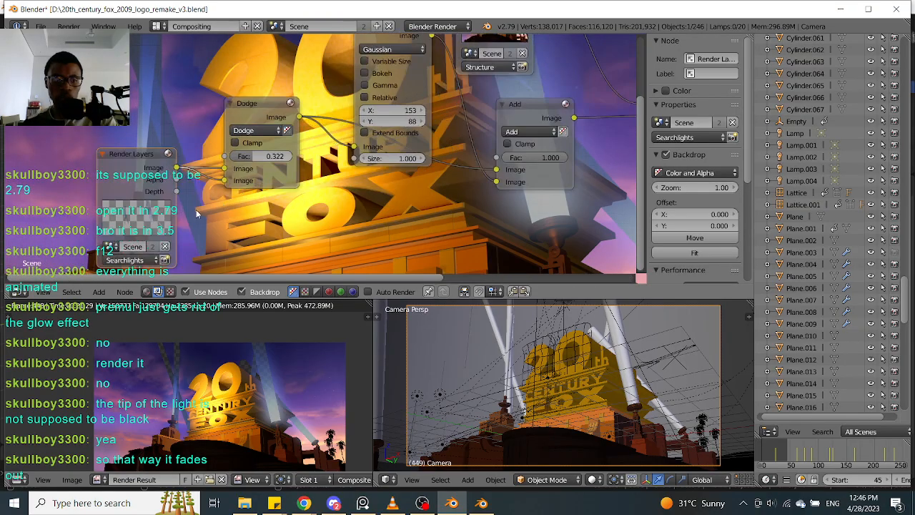
middle_drag(139, 219, 258, 178)
scroll(258, 178, up, 4)
scroll(198, 185, up, 6)
middle_drag(177, 200, 216, 171)
scroll(216, 171, up, 1)
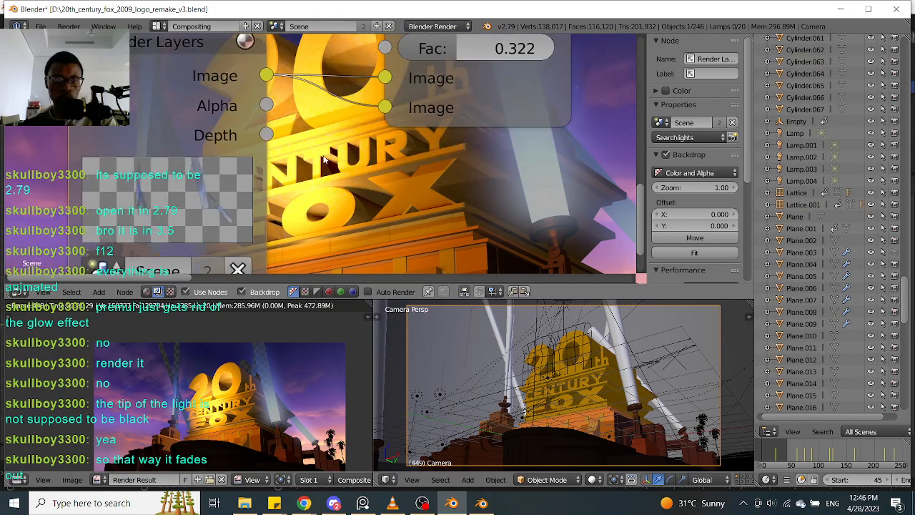
scroll(332, 160, down, 3)
drag(418, 76, 489, 76)
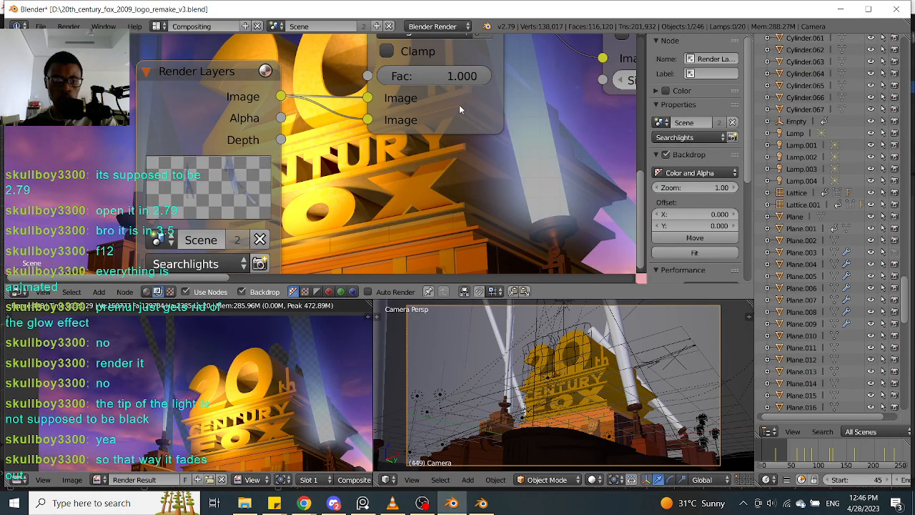
drag(458, 76, 491, 76)
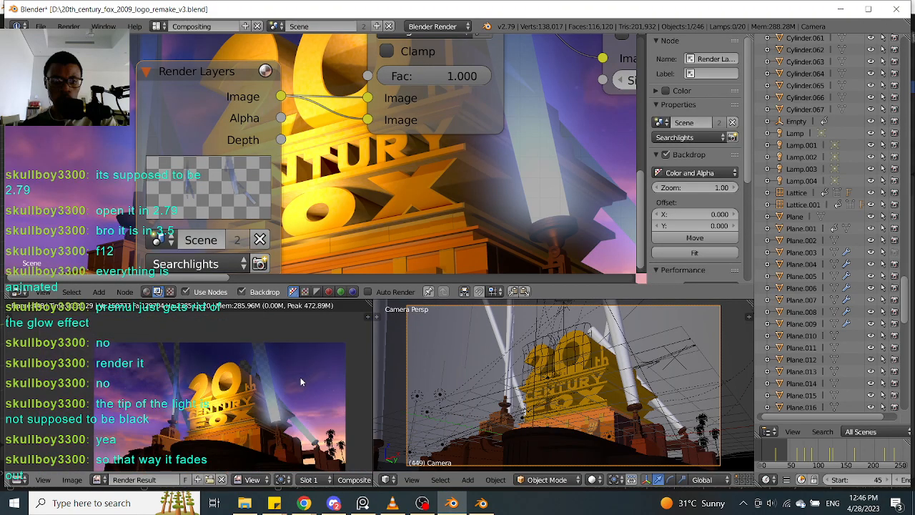
Examine the render and the node chain from the Searchlights Render Layers through Dodge, Blur and Add to Alpha Over
scroll(455, 134, down, 4)
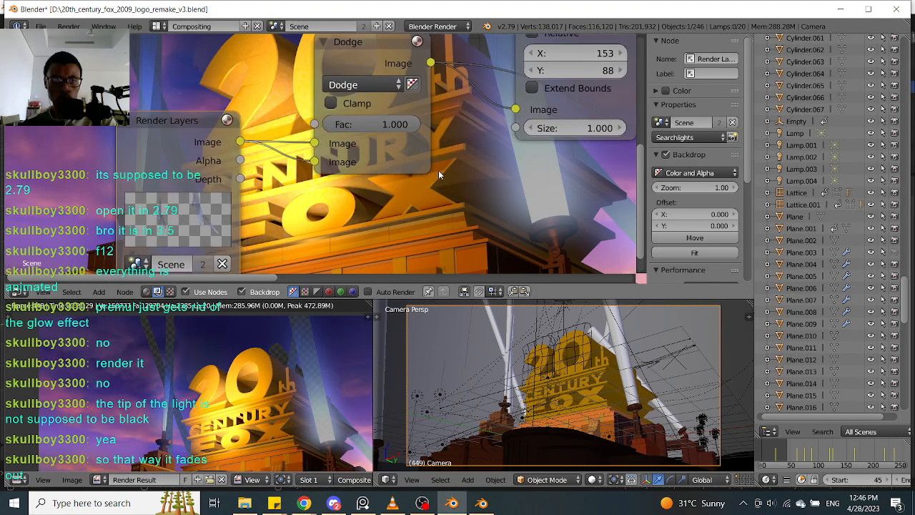
middle_drag(437, 163, 391, 164)
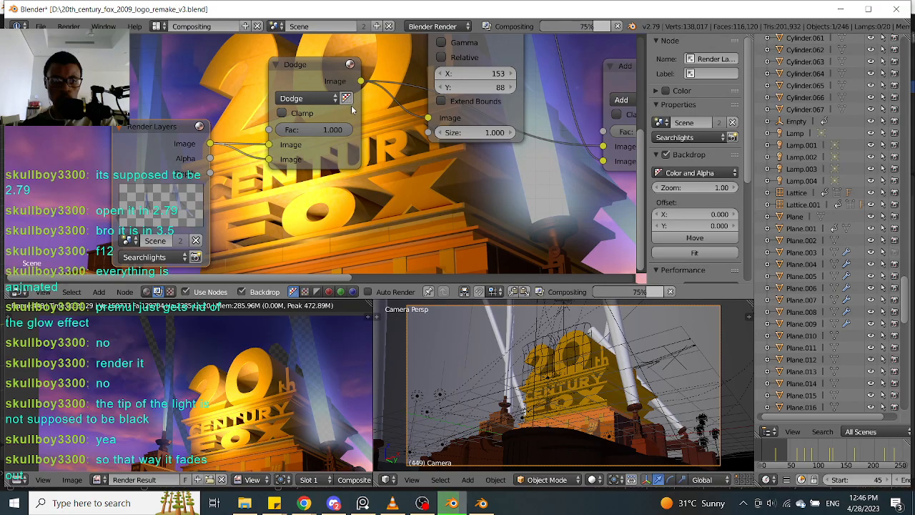
scroll(422, 189, down, 2)
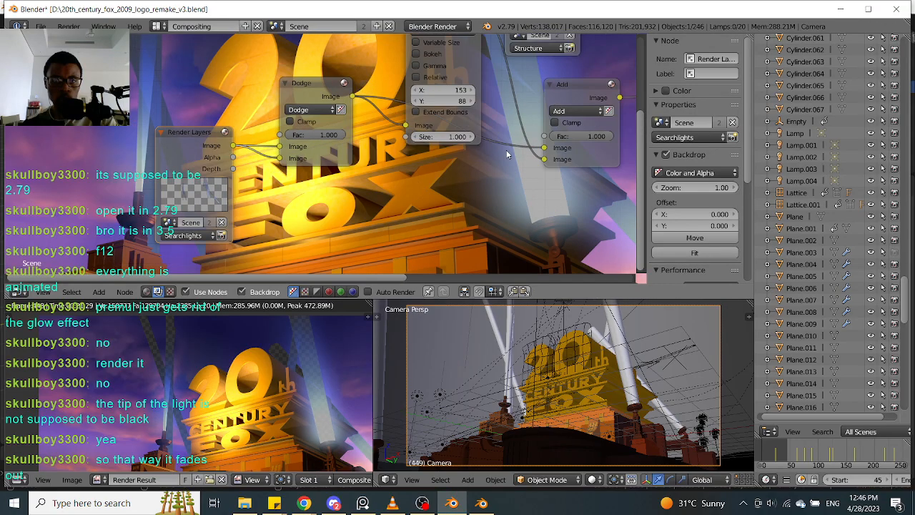
scroll(509, 143, down, 2)
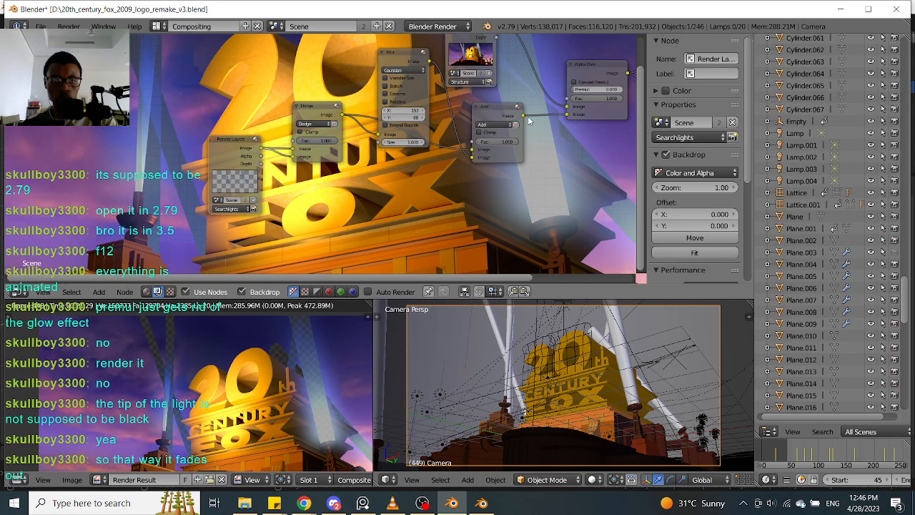
middle_drag(546, 177, 441, 193)
scroll(441, 192, up, 1)
scroll(444, 212, up, 1)
middle_drag(444, 212, 468, 212)
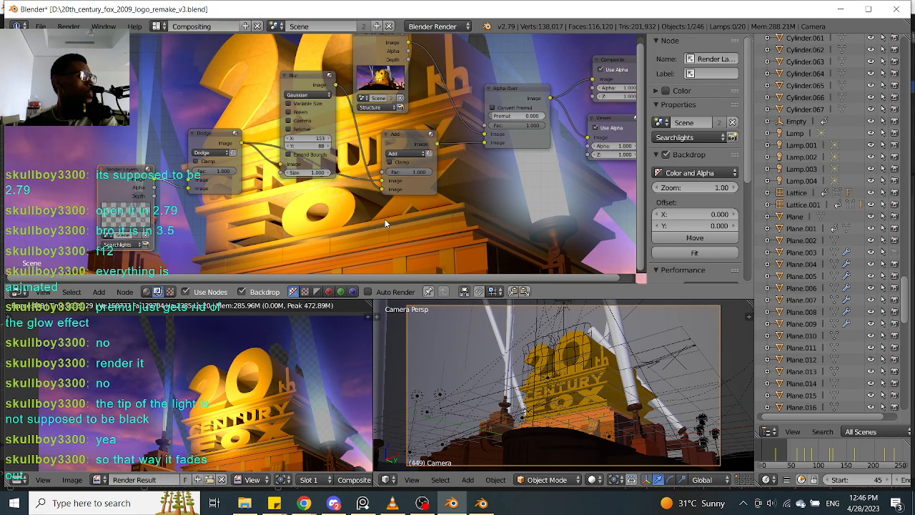
scroll(266, 206, up, 2)
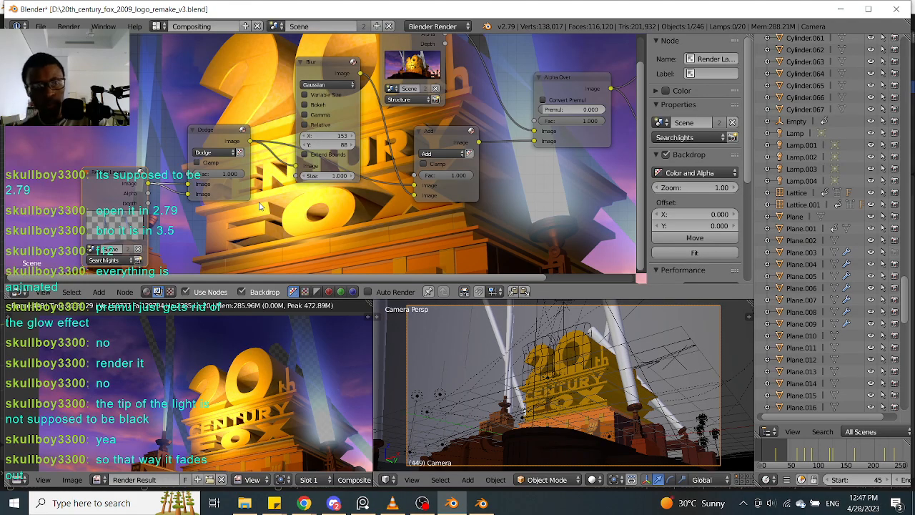
Change the Blur node's filter type to Fast Gaussian
click(350, 85)
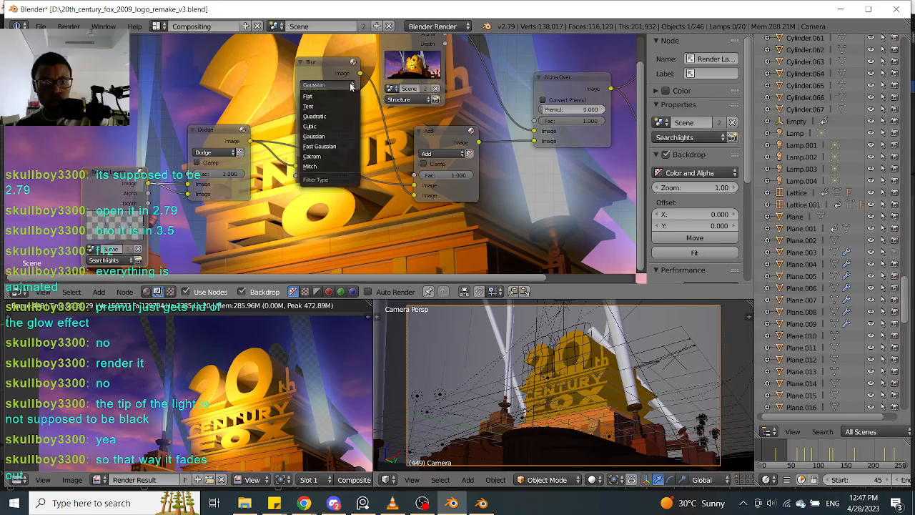
click(324, 147)
middle_drag(385, 172, 352, 206)
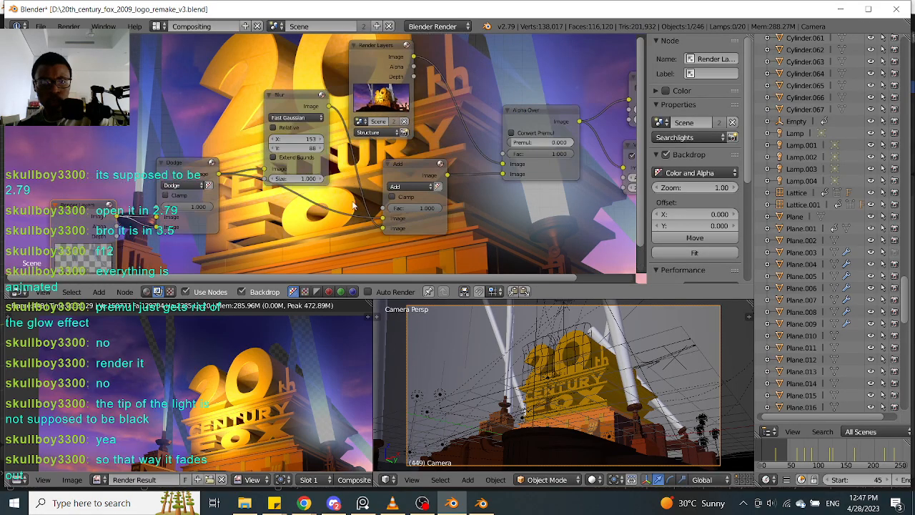
scroll(310, 195, up, 1)
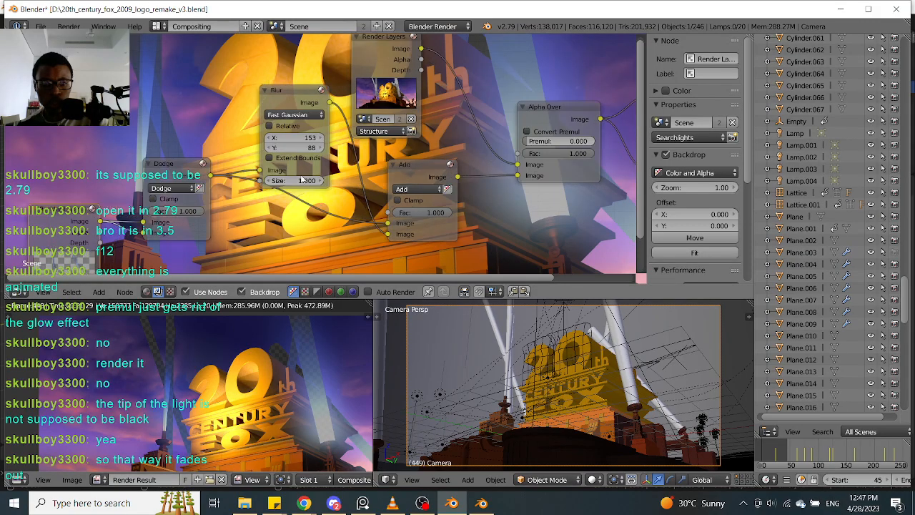
scroll(311, 195, down, 3)
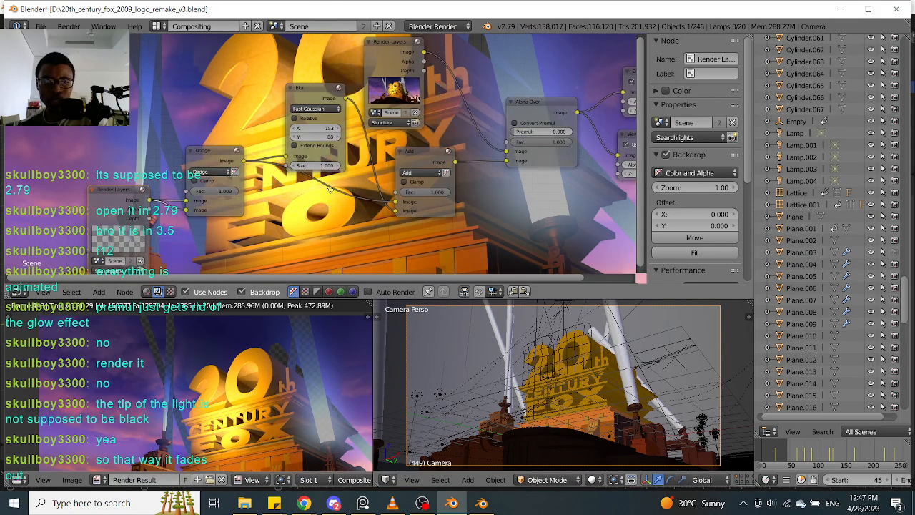
ctrl+scroll(331, 193, right, 3)
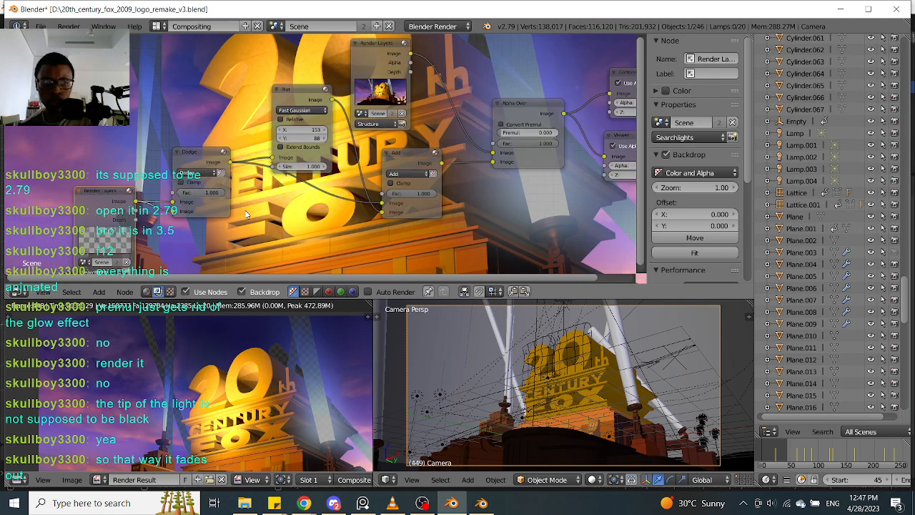
Move the Searchlights Render Layers node slightly upward, more level with the Dodge node
scroll(245, 213, up, 1)
middle_drag(232, 228, 261, 215)
drag(120, 210, 120, 189)
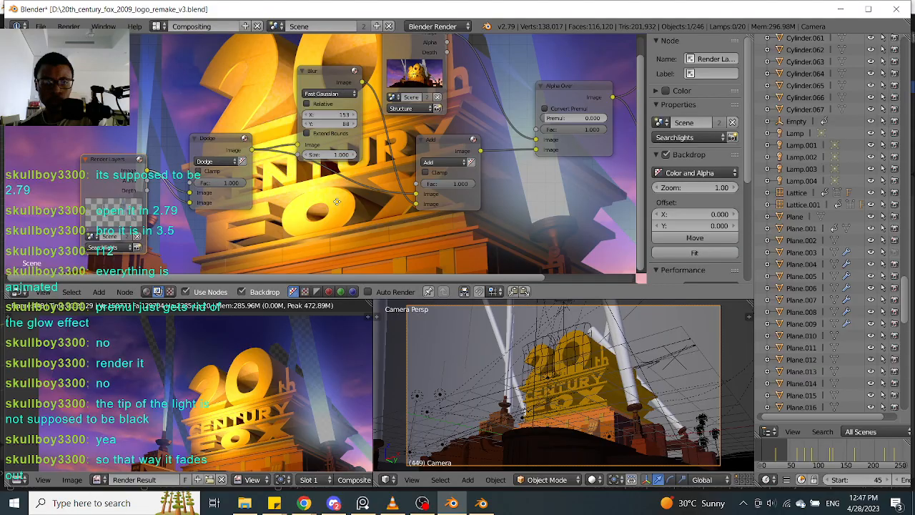
Move the Structure Render Layers node slightly up and to the left, away from the Add node
middle_drag(337, 203, 309, 211)
middle_drag(499, 191, 394, 198)
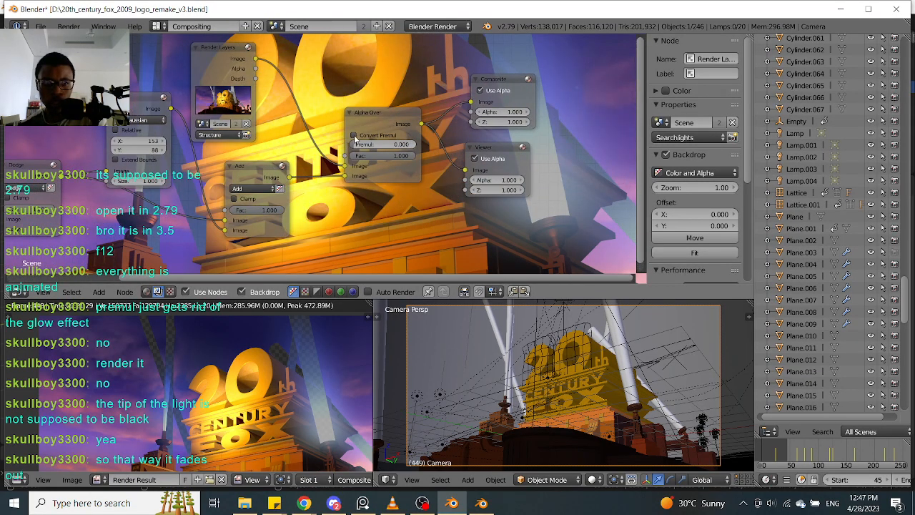
middle_drag(284, 142, 348, 135)
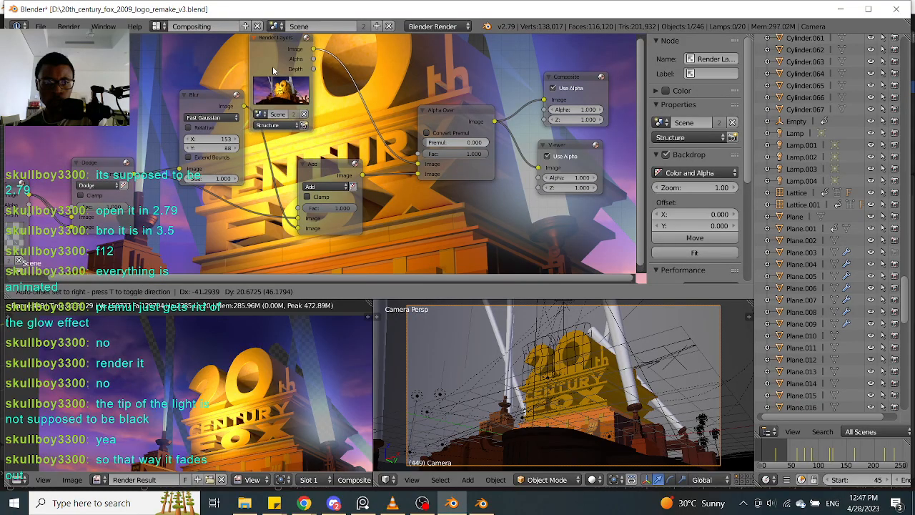
scroll(339, 130, down, 2)
scroll(340, 131, up, 1)
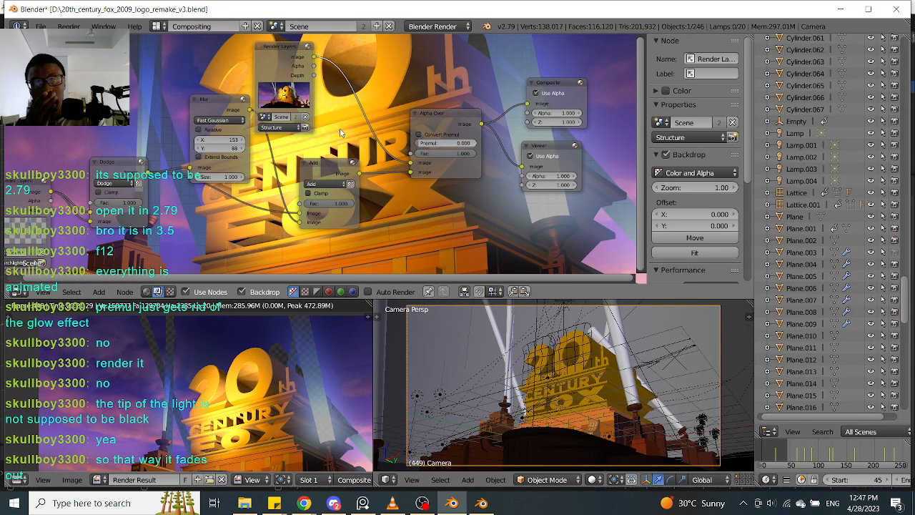
middle_drag(146, 229, 213, 210)
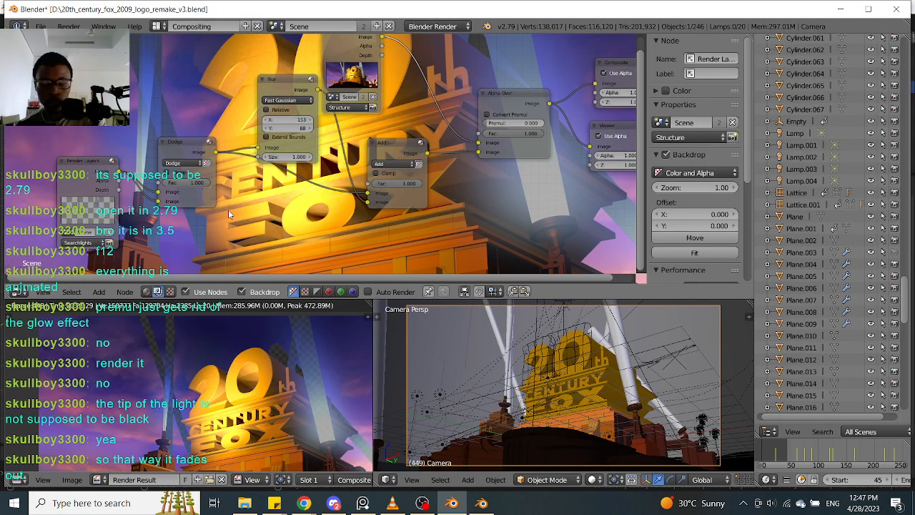
middle_drag(295, 205, 279, 216)
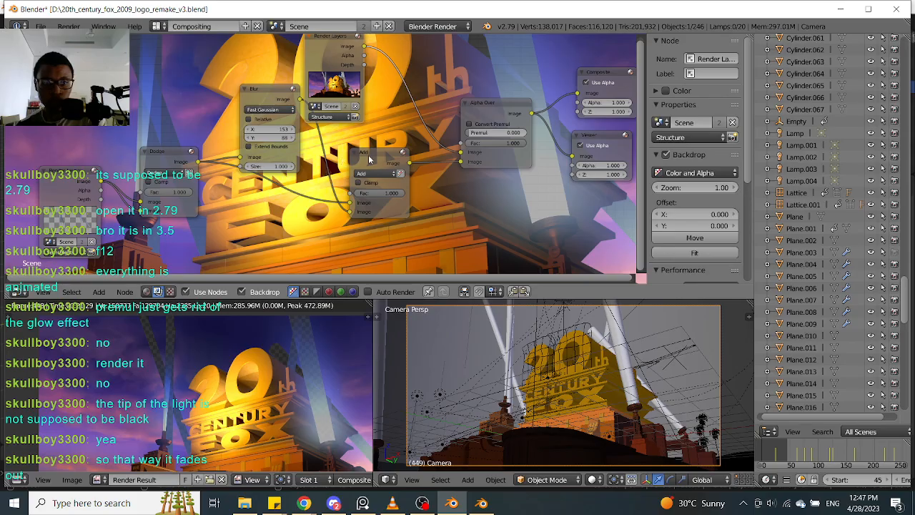
Space out the Add, Blur and Dodge nodes and lower the Searchlights Render Layers node beside Dodge for a clearer layout
drag(369, 159, 378, 163)
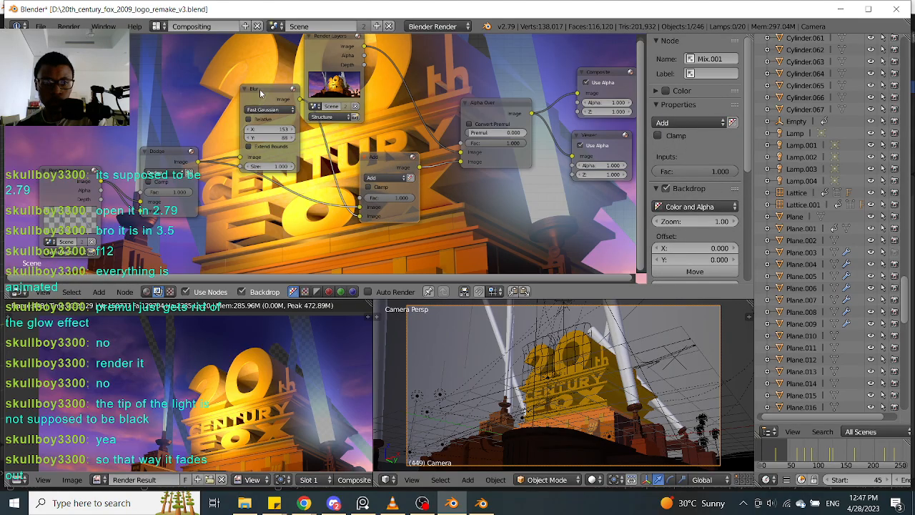
drag(262, 94, 254, 94)
drag(168, 161, 167, 175)
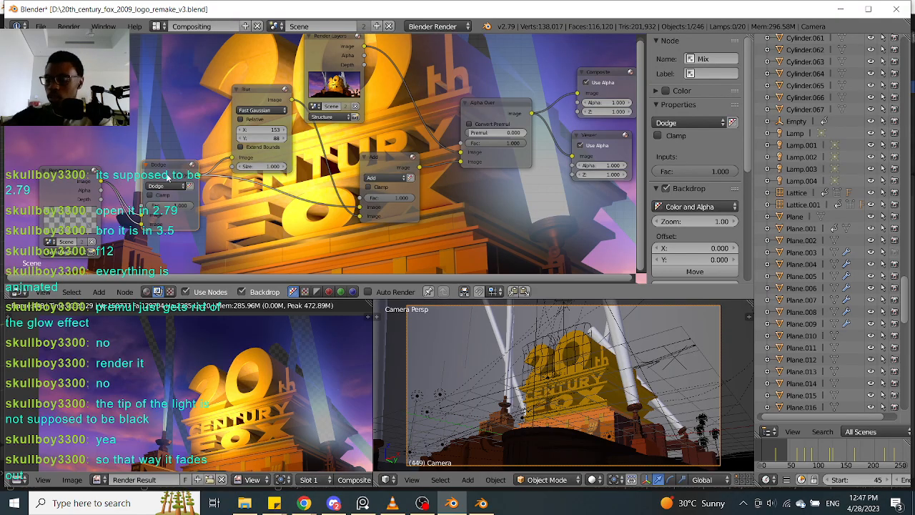
drag(260, 98, 241, 101)
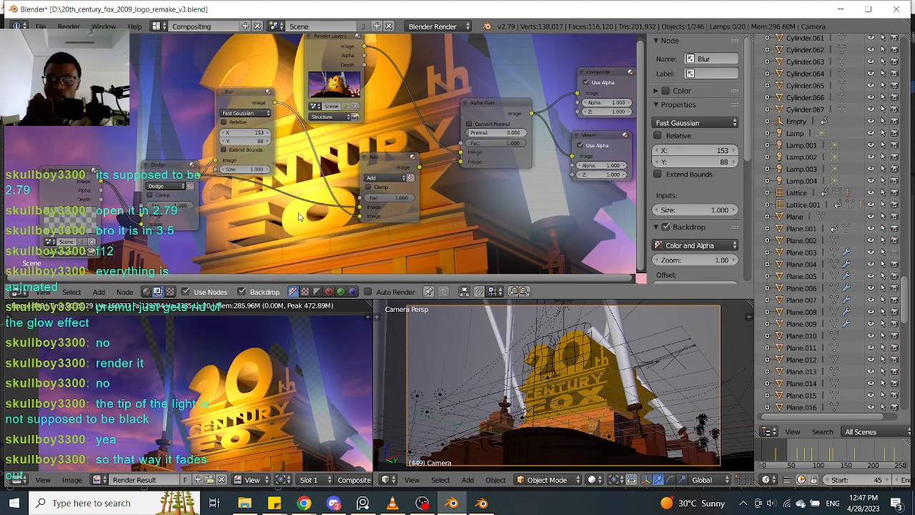
drag(173, 173, 169, 178)
middle_drag(165, 175, 209, 136)
drag(128, 136, 127, 165)
middle_drag(429, 118, 324, 160)
scroll(306, 187, down, 1)
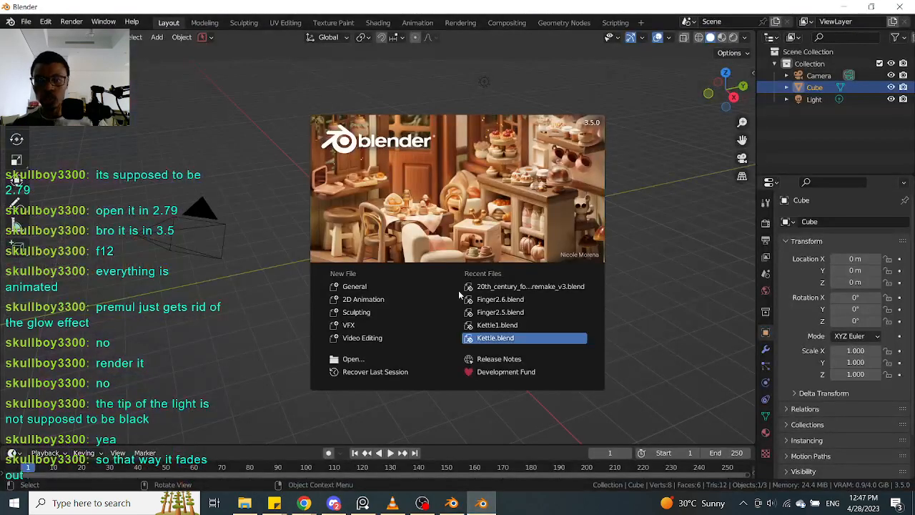
Try to save over 20th_century_fox_2009_logo_remake_v3.blend and quit Blender 2.79, then cancel the exit
click(663, 295)
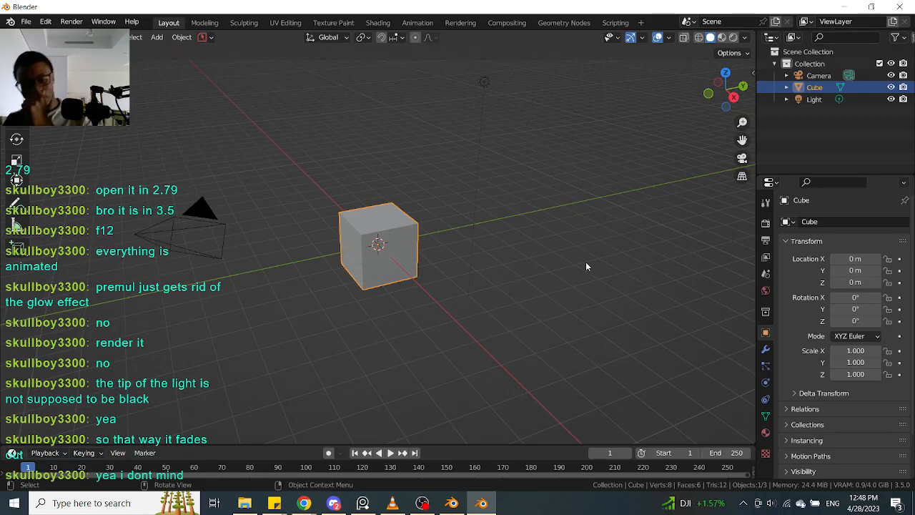
click(452, 503)
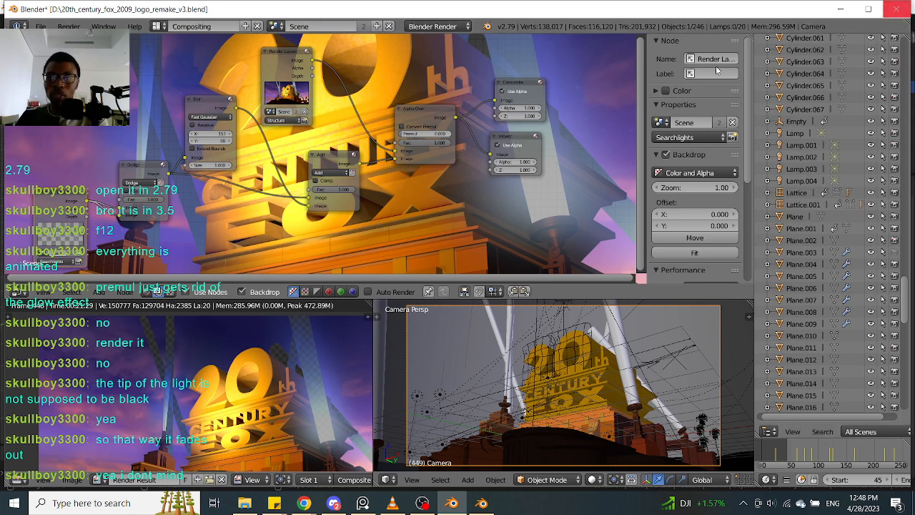
key(ctrl+s)
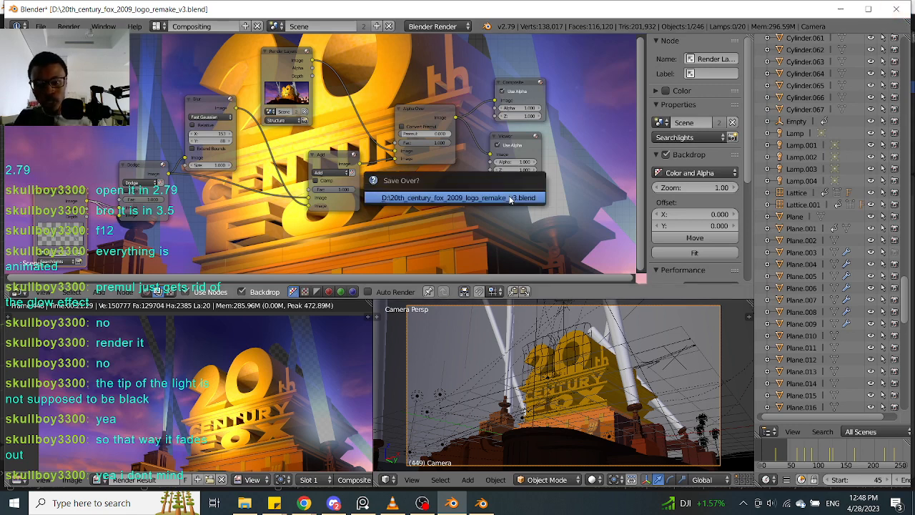
click(898, 10)
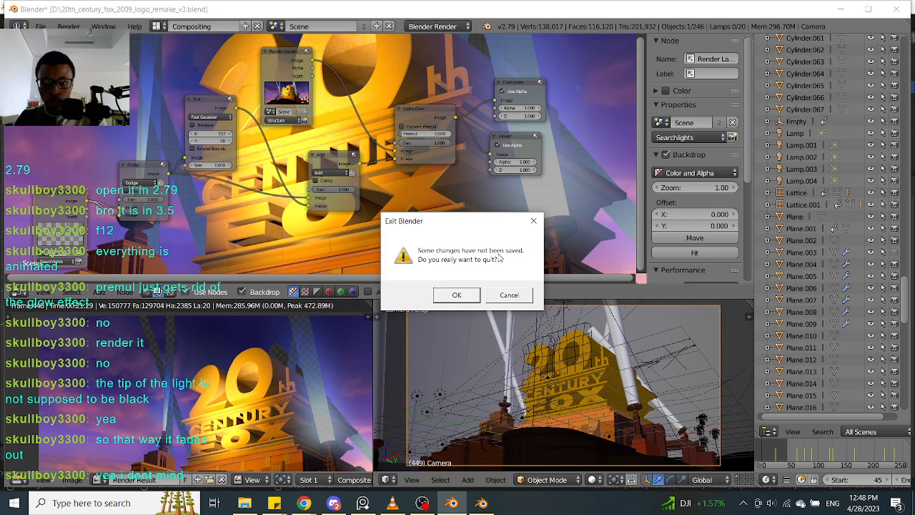
click(508, 295)
click(485, 504)
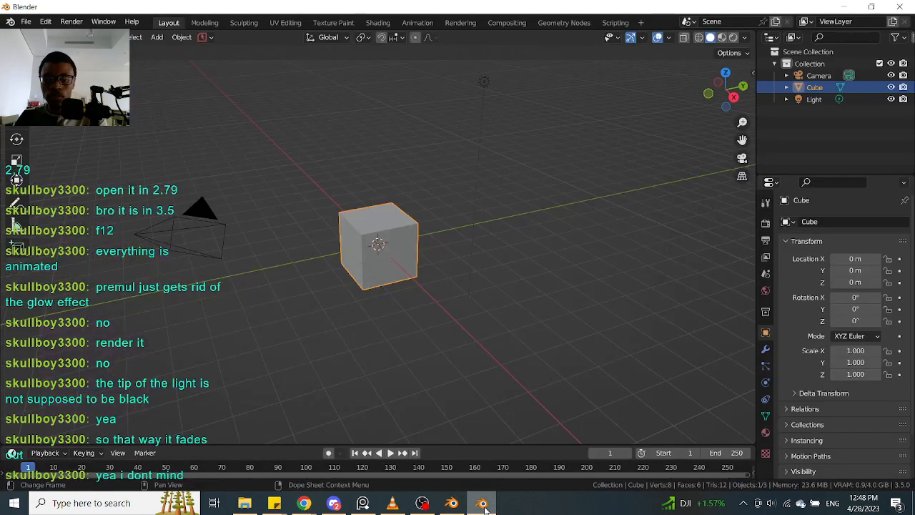
scroll(501, 281, up, 2)
scroll(504, 294, down, 3)
key(alt+Tab)
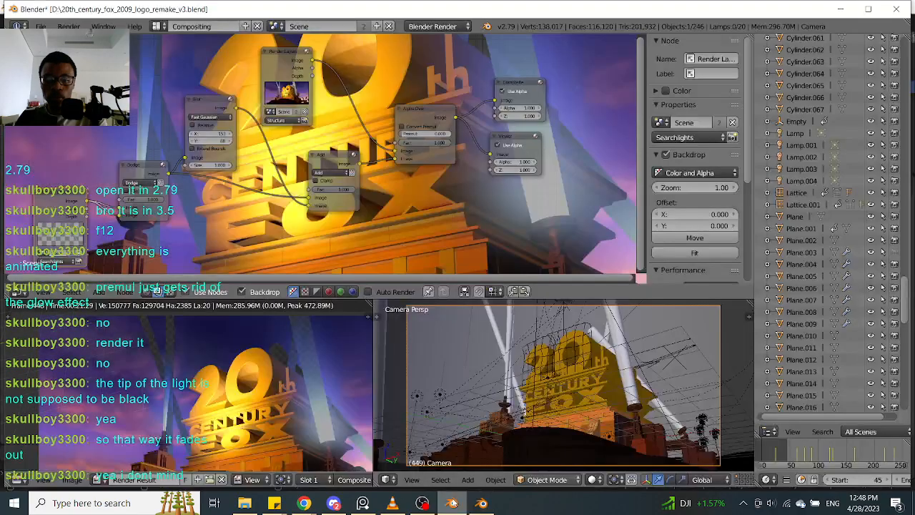
Switch to the Blender 3.5 window and open the recent file Finger2.6.blend, discarding changes to the untitled scene
click(481, 503)
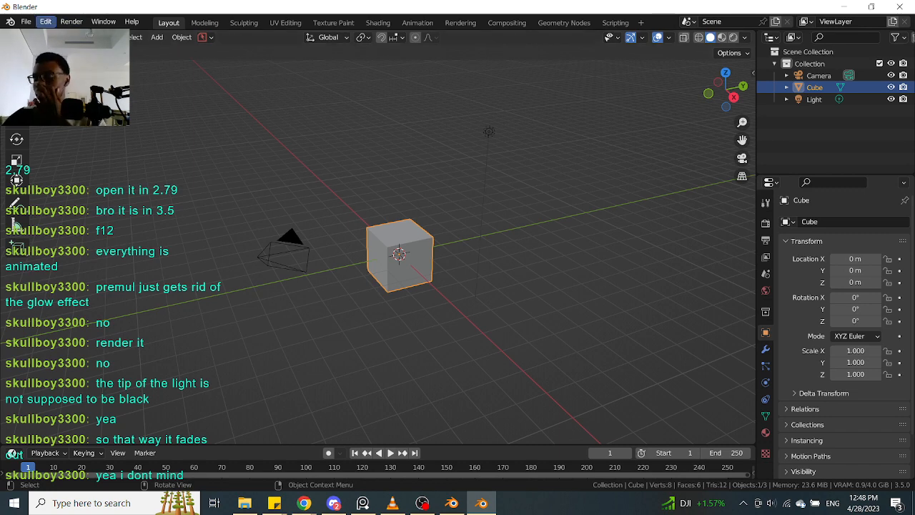
middle_drag(518, 207, 540, 125)
drag(542, 119, 334, 302)
click(25, 22)
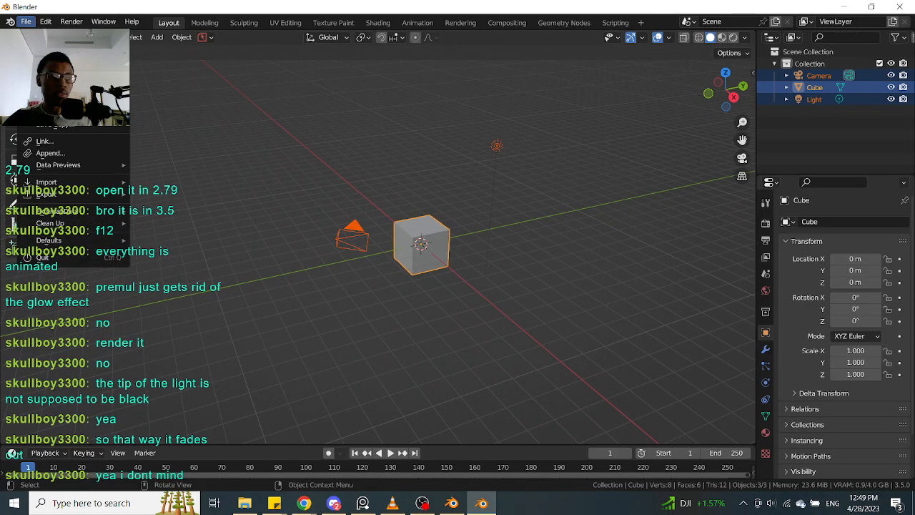
mouse_move(79, 60)
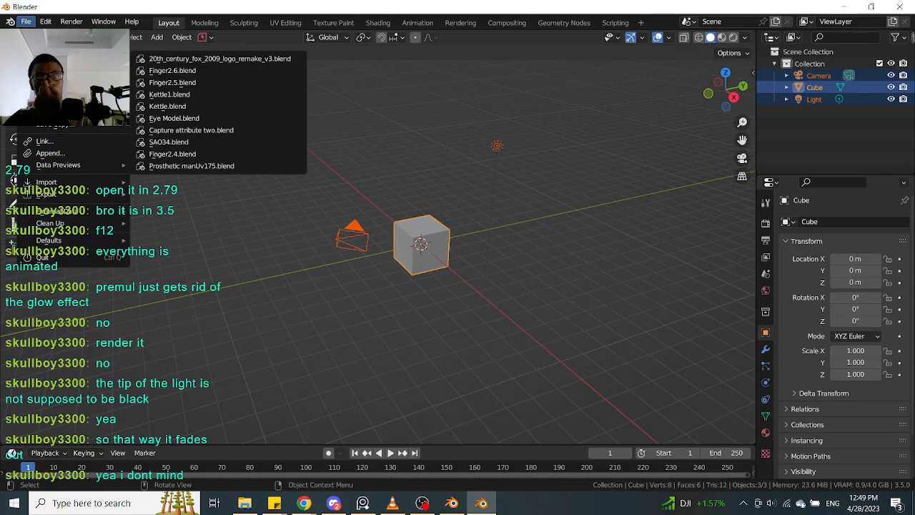
click(210, 71)
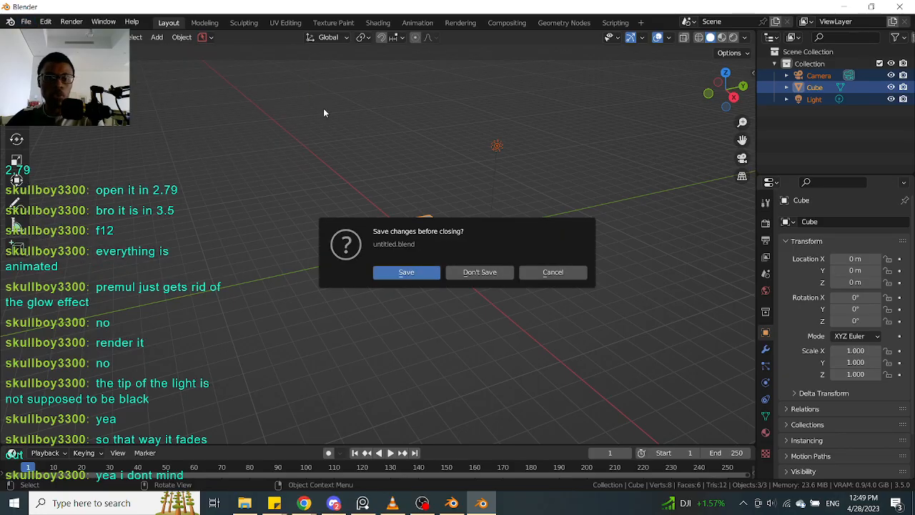
click(480, 272)
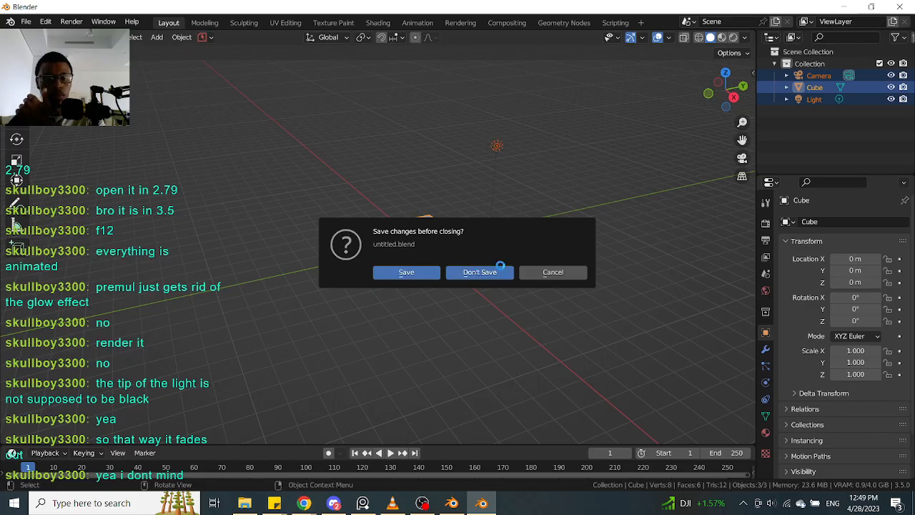
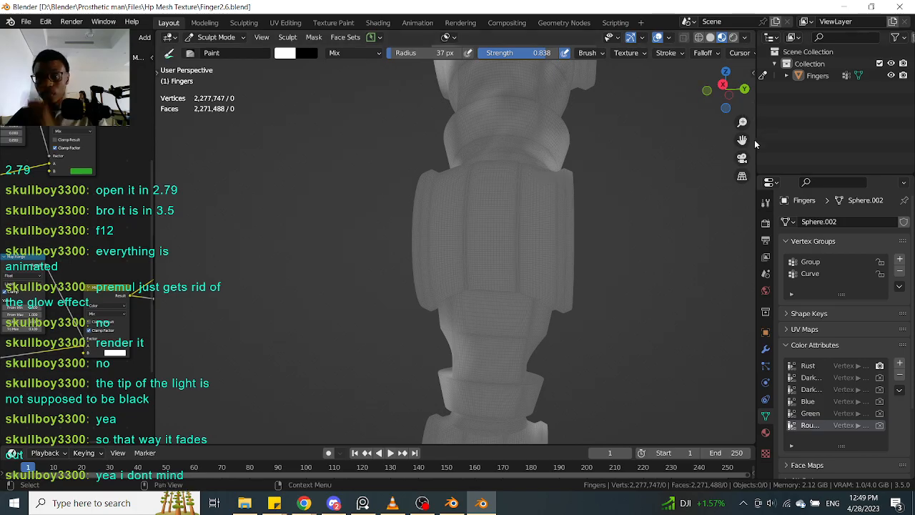
Paint strokes with the Paint brush over the side and front of the upper barrel-shaped joint of the Fingers mesh
alt+drag(623, 209, 591, 263)
alt+shift+drag(516, 298, 595, 212)
scroll(503, 231, up, 1)
alt+shift+drag(524, 225, 584, 193)
mouse_move(393, 217)
mouse_down()
mouse_move(396, 260)
mouse_move(413, 243)
mouse_move(371, 244)
mouse_up()
alt+drag(453, 190, 606, 179)
alt+drag(528, 210, 565, 173)
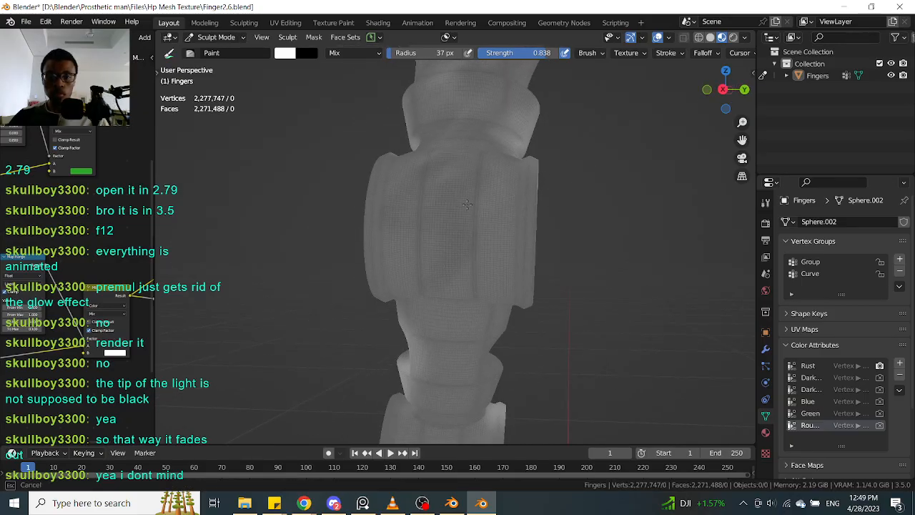
mouse_move(465, 304)
mouse_down()
mouse_move(484, 200)
mouse_move(450, 178)
mouse_move(438, 226)
mouse_move(433, 215)
mouse_move(475, 169)
mouse_up()
mouse_move(629, 220)
alt+mouse_down()
mouse_move(582, 237)
mouse_move(490, 243)
alt+mouse_up()
alt+drag(634, 280, 613, 239)
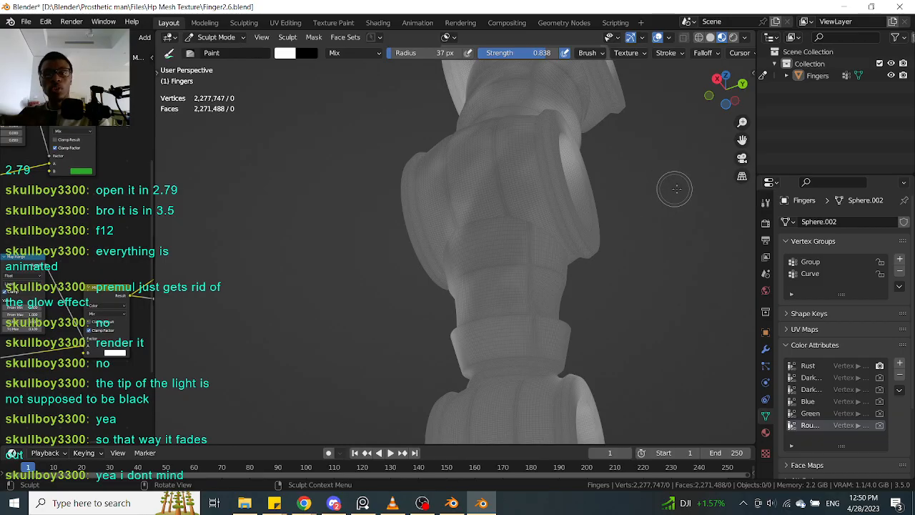
Paint strokes from the underside of the upper joint down onto the narrow ringed segment below it
ctrl+middle_drag(599, 254, 625, 229)
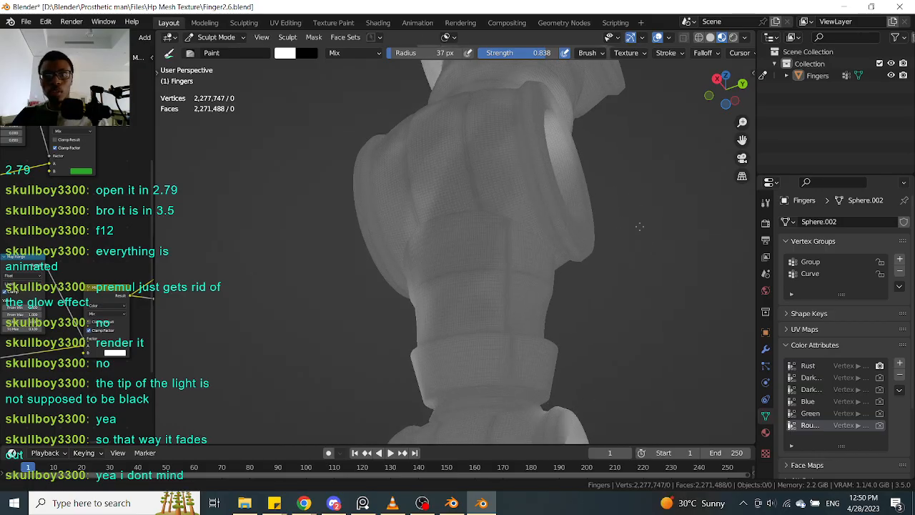
mouse_move(456, 260)
middle_down()
mouse_move(450, 230)
mouse_move(462, 248)
middle_up()
mouse_move(474, 147)
mouse_down()
mouse_move(435, 197)
mouse_move(439, 262)
mouse_up()
middle_drag(622, 204, 587, 209)
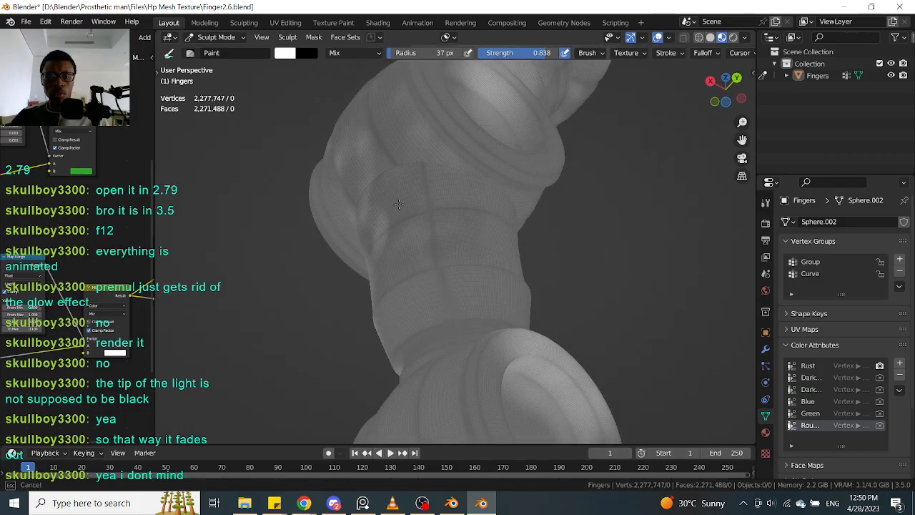
drag(448, 165, 469, 258)
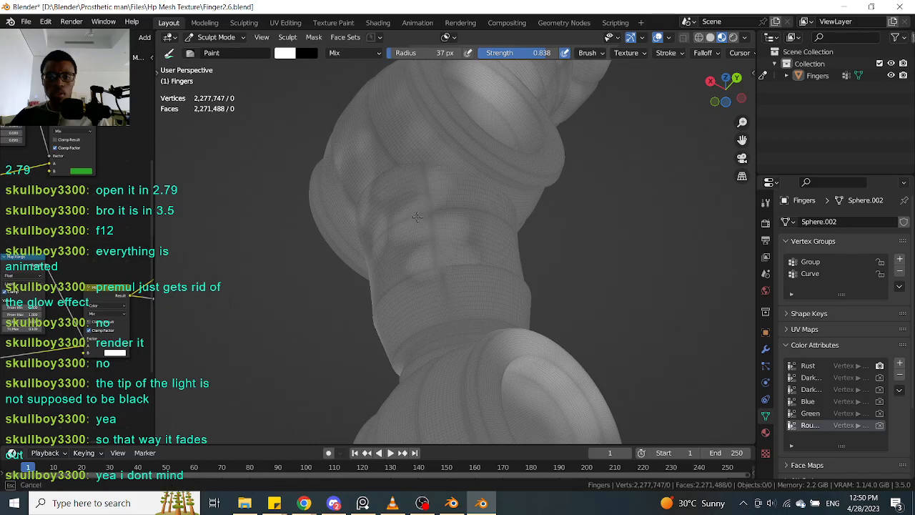
middle_drag(571, 214, 513, 230)
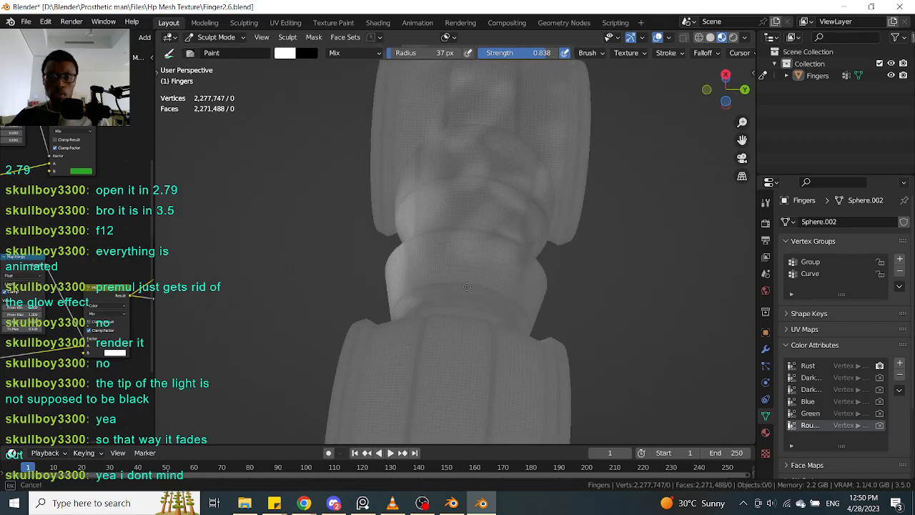
Paint strokes over the tapered collar and across the front of the lower barrel-shaped joint beneath it
mouse_move(538, 270)
middle_down()
mouse_move(564, 260)
mouse_move(555, 241)
mouse_move(612, 253)
mouse_move(569, 200)
mouse_move(624, 192)
middle_up()
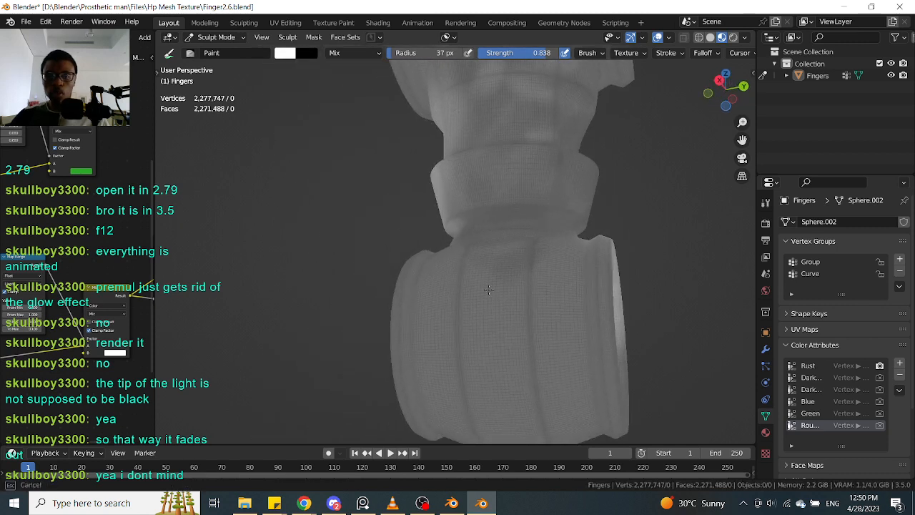
mouse_move(549, 266)
mouse_down()
mouse_move(532, 232)
mouse_move(500, 233)
mouse_move(500, 275)
mouse_move(561, 224)
mouse_up()
mouse_move(528, 191)
mouse_down()
mouse_move(538, 173)
mouse_move(499, 172)
mouse_move(558, 200)
mouse_up()
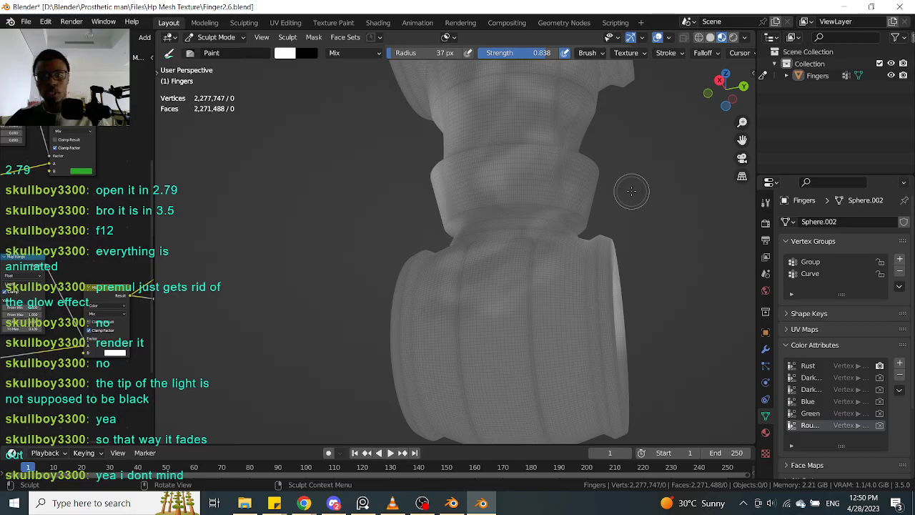
mouse_move(697, 245)
middle_down()
mouse_move(664, 198)
mouse_move(674, 246)
middle_up()
drag(563, 260, 511, 251)
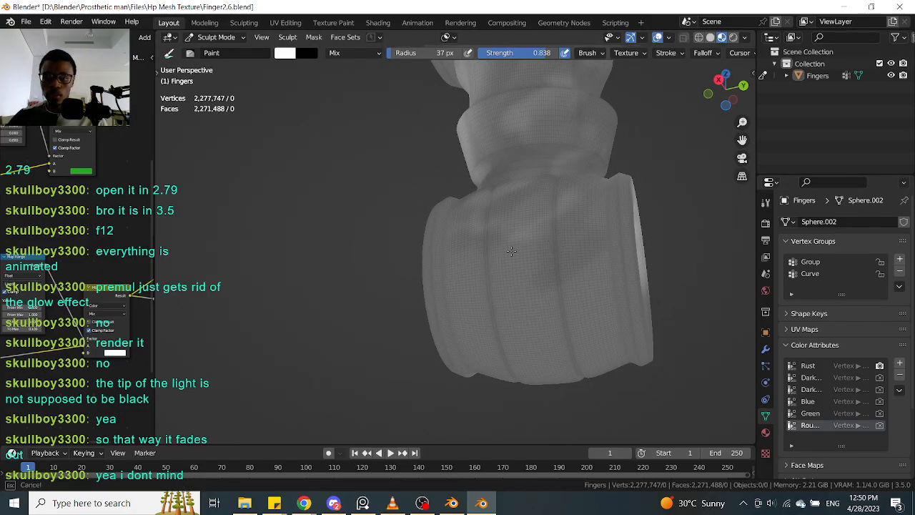
mouse_move(505, 196)
mouse_down()
mouse_move(578, 216)
mouse_move(513, 257)
mouse_move(500, 296)
mouse_move(483, 220)
mouse_up()
drag(514, 292, 688, 245)
Paint more strokes along the lower joint's barrel surface from a rotated angle
mouse_move(688, 245)
middle_down()
mouse_move(715, 265)
mouse_move(718, 208)
mouse_move(676, 234)
middle_up()
mouse_move(676, 233)
alt+mouse_down()
mouse_move(681, 241)
mouse_move(607, 259)
alt+mouse_up()
mouse_move(599, 286)
mouse_down()
mouse_move(541, 303)
mouse_move(494, 214)
mouse_move(664, 234)
mouse_move(521, 241)
mouse_move(526, 172)
mouse_up()
mouse_move(550, 254)
mouse_down()
mouse_move(566, 295)
mouse_move(546, 285)
mouse_up()
mouse_move(711, 249)
middle_down()
mouse_move(768, 280)
mouse_move(684, 281)
mouse_move(701, 275)
middle_up()
middle_drag(738, 203, 704, 277)
Paint strokes around the rim and grooves of the round side cap on the lower joint
drag(579, 228, 492, 191)
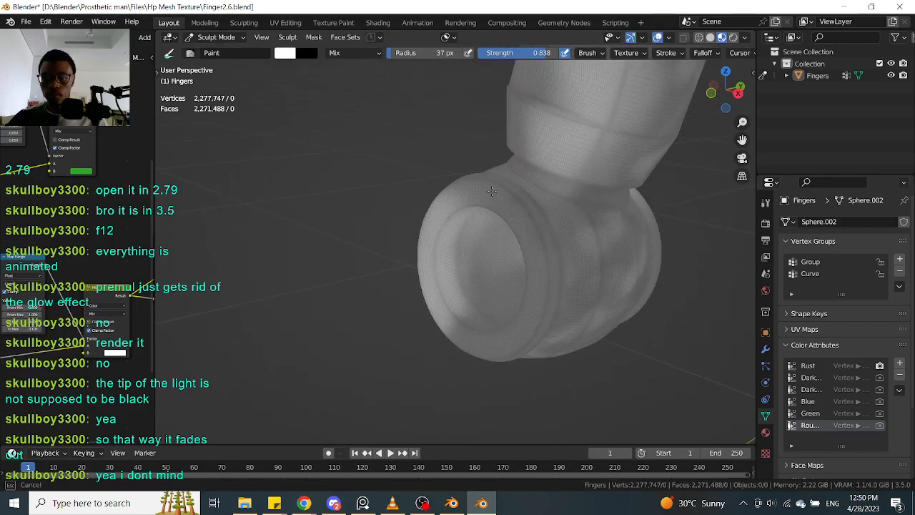
drag(545, 200, 545, 307)
middle_drag(669, 331, 714, 279)
drag(533, 214, 541, 221)
drag(524, 329, 515, 351)
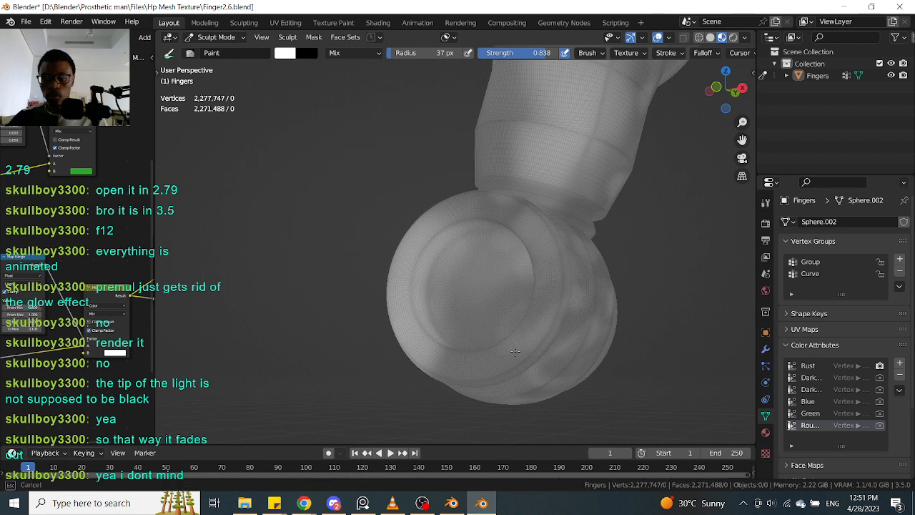
drag(552, 259, 553, 260)
mouse_move(666, 276)
middle_down()
mouse_move(664, 382)
mouse_move(678, 239)
middle_up()
mouse_move(549, 266)
mouse_down()
mouse_move(559, 289)
mouse_move(580, 300)
mouse_up()
Paint strokes over the face and rim of the lower joint's opposite round side cap
mouse_move(715, 251)
middle_down()
mouse_move(701, 247)
mouse_move(693, 279)
mouse_move(633, 260)
middle_up()
drag(604, 264, 604, 264)
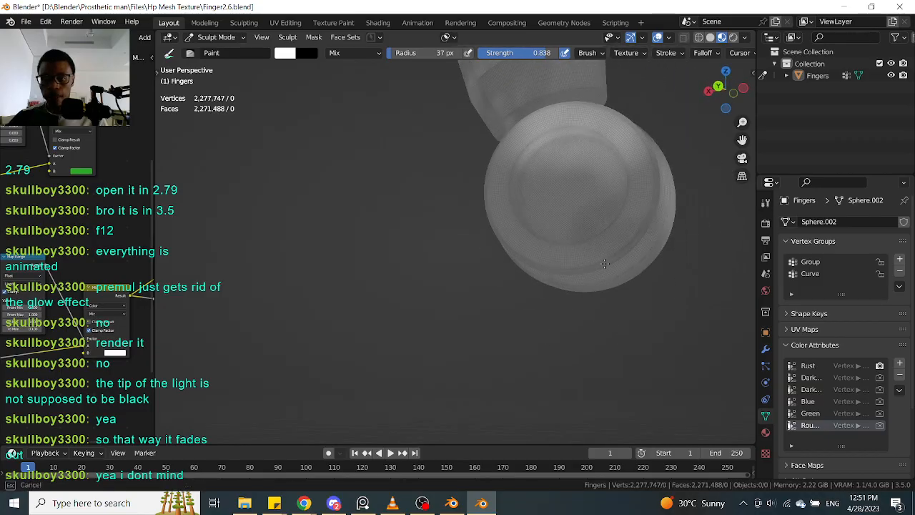
drag(521, 220, 552, 208)
mouse_move(584, 241)
mouse_down()
mouse_move(565, 218)
mouse_move(576, 226)
mouse_move(549, 257)
mouse_up()
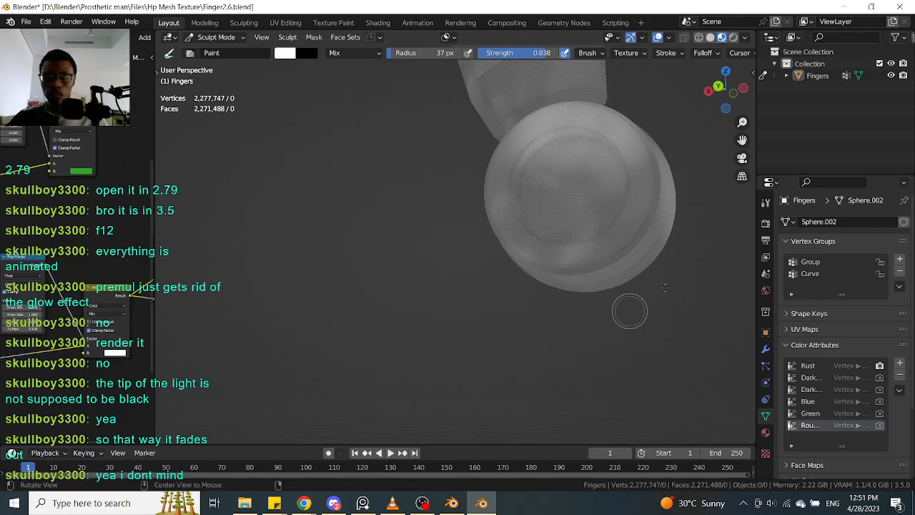
middle_drag(631, 310, 689, 297)
drag(579, 247, 513, 173)
middle_drag(686, 268, 643, 238)
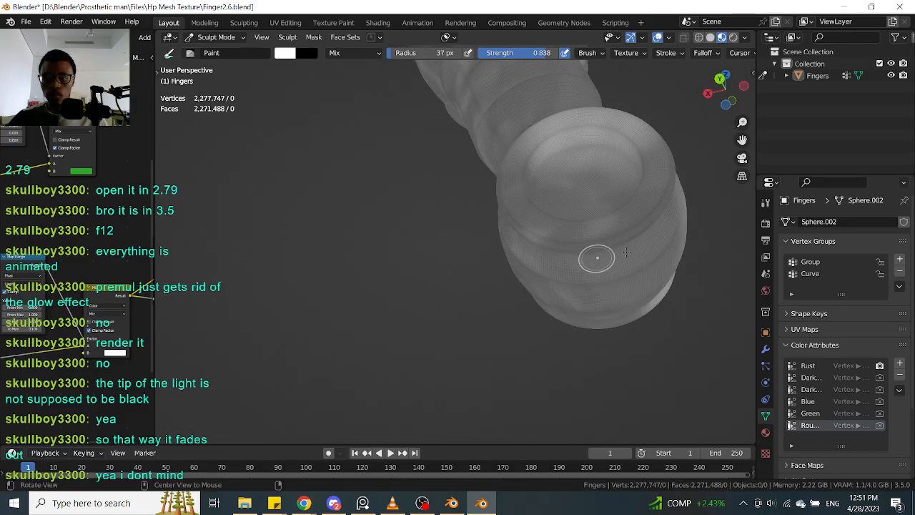
Paint strokes across the underside of the lower joint's barrel and along the edge of its side cap
middle_drag(729, 269, 638, 195)
ctrl+drag(658, 215, 660, 220)
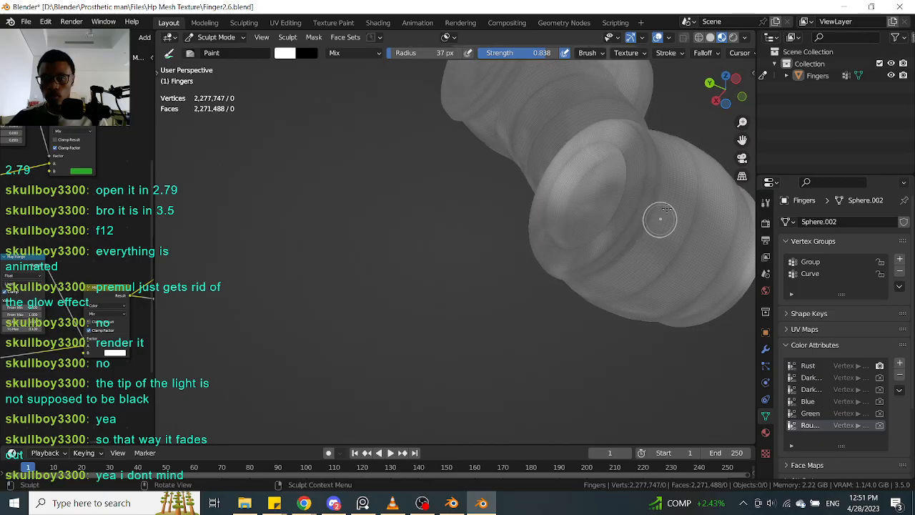
mouse_move(654, 185)
ctrl+mouse_down()
mouse_move(616, 251)
mouse_move(633, 265)
ctrl+mouse_up()
mouse_move(633, 265)
middle_down()
mouse_move(622, 321)
mouse_move(517, 360)
mouse_move(584, 308)
mouse_move(616, 309)
mouse_move(556, 270)
middle_up()
mouse_move(506, 293)
mouse_down()
mouse_move(461, 240)
mouse_move(484, 270)
mouse_move(469, 285)
mouse_move(476, 241)
mouse_move(507, 200)
mouse_move(463, 279)
mouse_move(543, 168)
mouse_up()
middle_drag(543, 167, 616, 202)
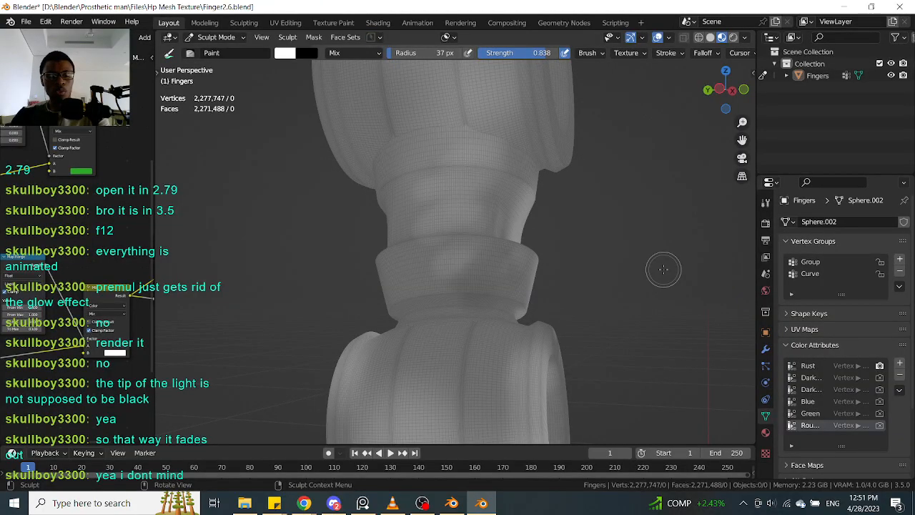
Paint strokes around the neck and tapered collar between the two joints, covering the front and both sides
mouse_move(582, 241)
middle_down()
mouse_move(650, 252)
mouse_move(570, 255)
mouse_move(600, 223)
middle_up()
middle_drag(540, 220, 429, 155)
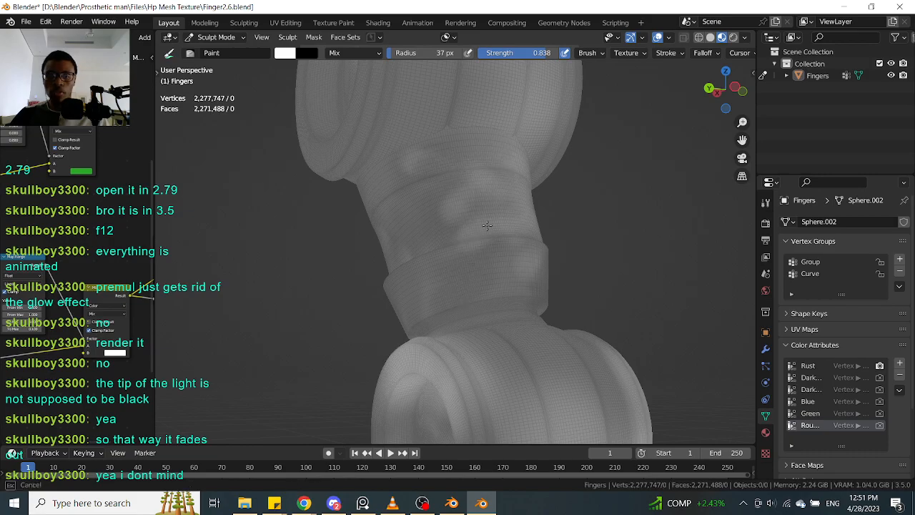
mouse_move(561, 222)
middle_down()
mouse_move(576, 206)
mouse_move(502, 139)
middle_up()
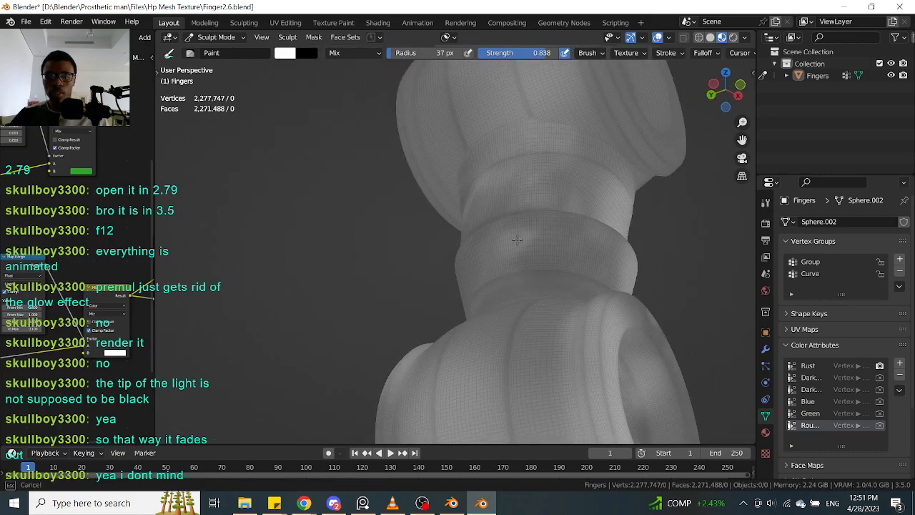
mouse_move(545, 224)
mouse_down()
mouse_move(529, 272)
mouse_move(501, 236)
mouse_move(475, 252)
mouse_up()
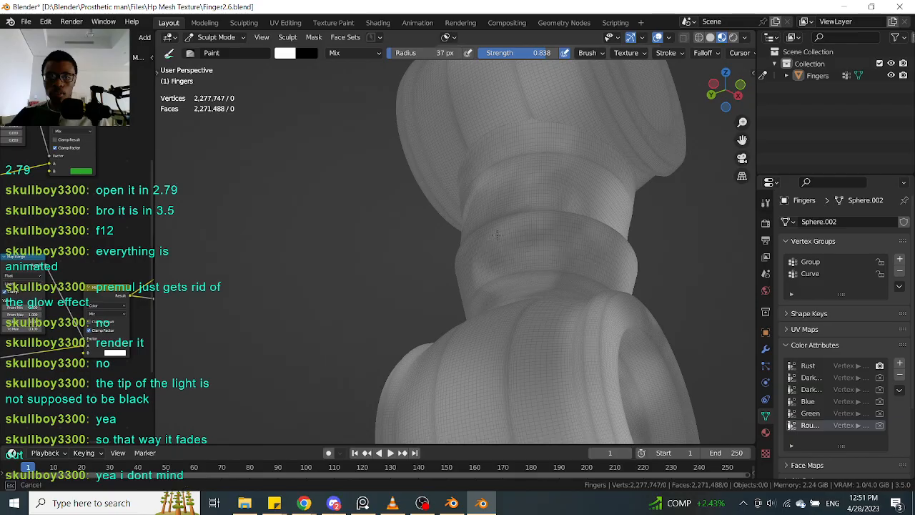
mouse_move(548, 282)
middle_down()
mouse_move(629, 200)
mouse_move(674, 211)
middle_up()
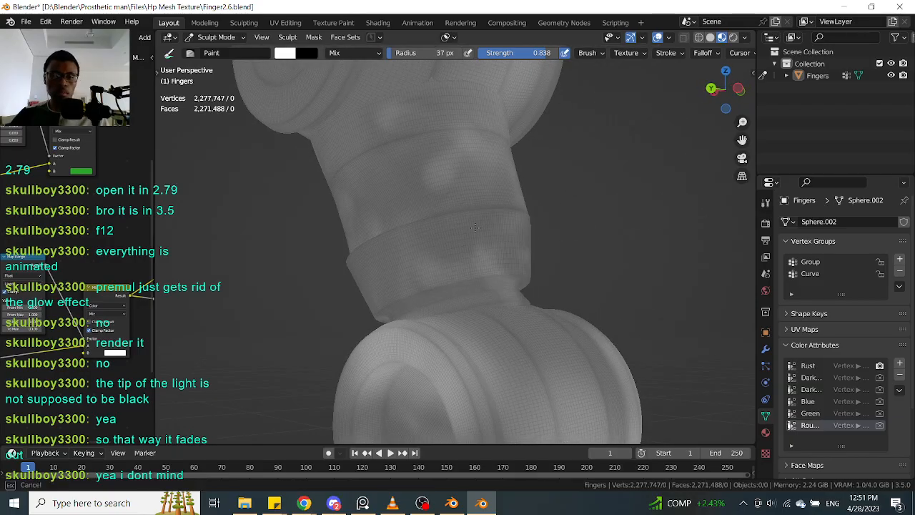
middle_drag(429, 260, 437, 270)
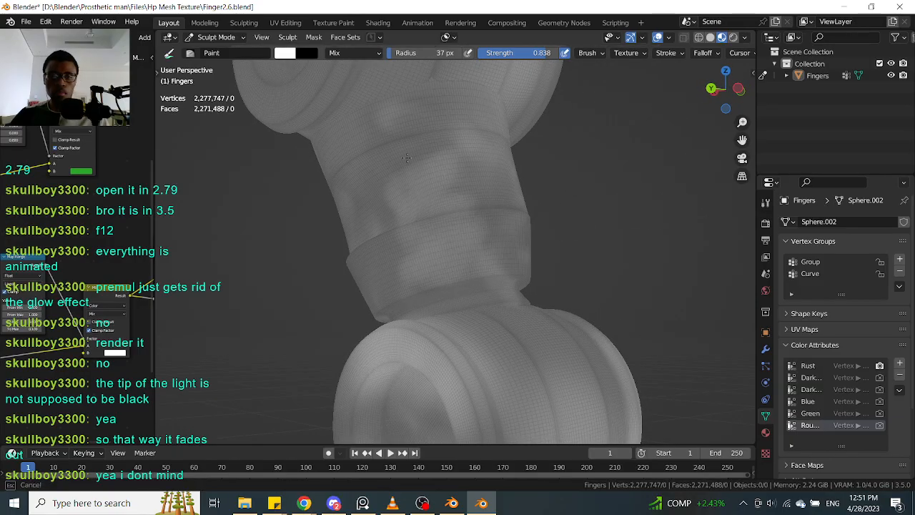
ctrl+middle_drag(548, 245, 632, 229)
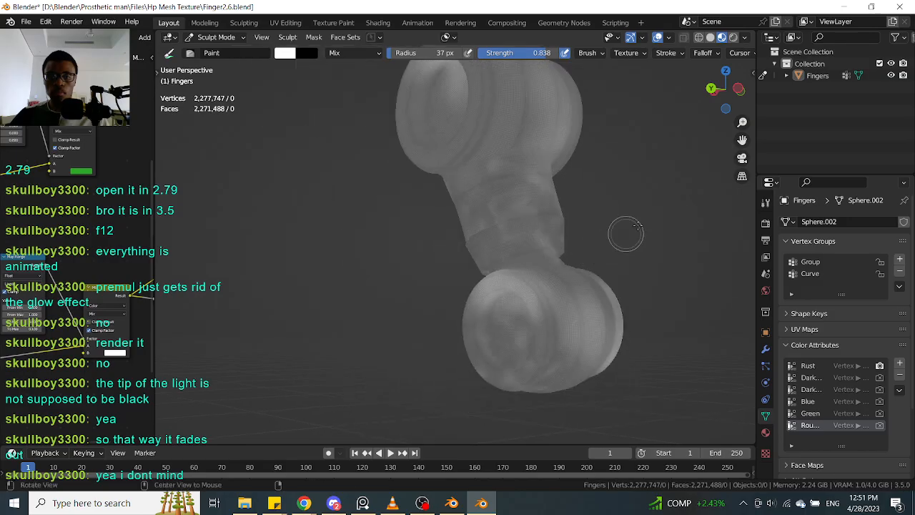
Paint strokes over the round side cap of the joint above the neck and across its adjacent barrel bands
scroll(633, 229, up, 6)
middle_drag(597, 257, 465, 265)
scroll(543, 246, up, 3)
middle_drag(372, 269, 369, 271)
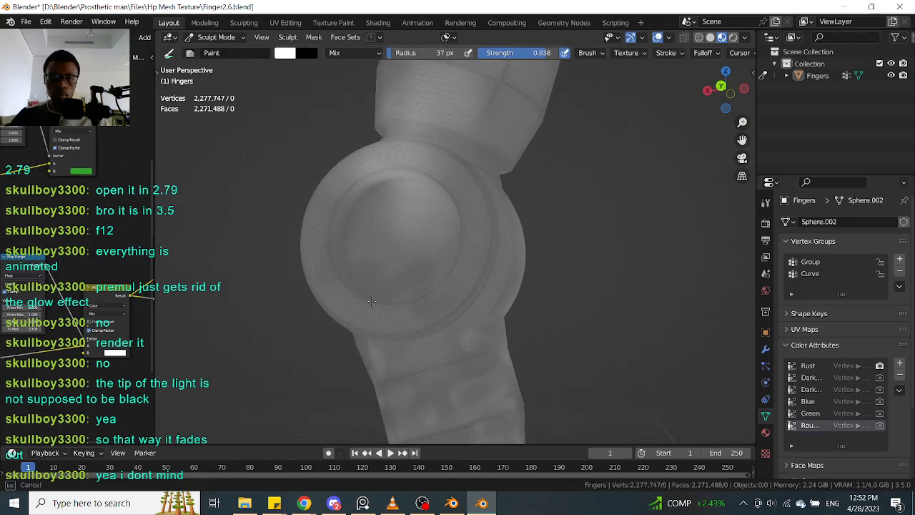
drag(445, 292, 305, 245)
drag(435, 287, 378, 301)
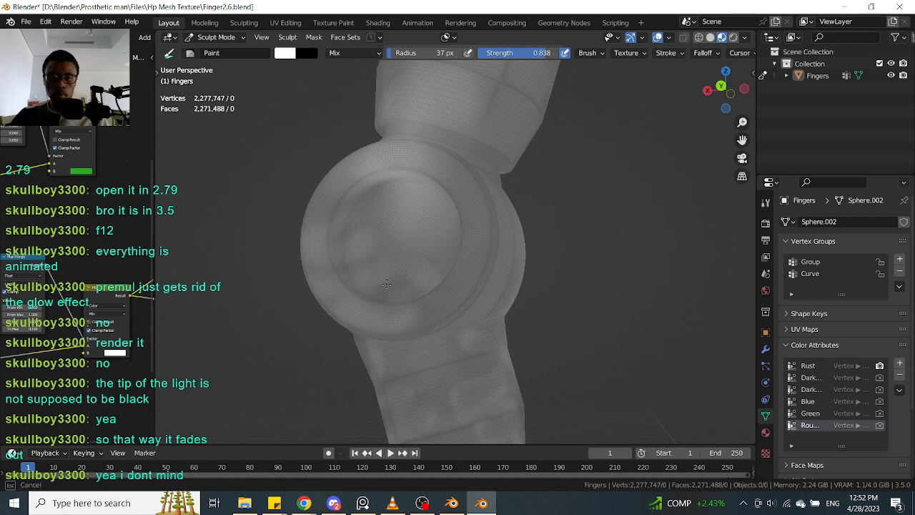
middle_drag(480, 361, 527, 282)
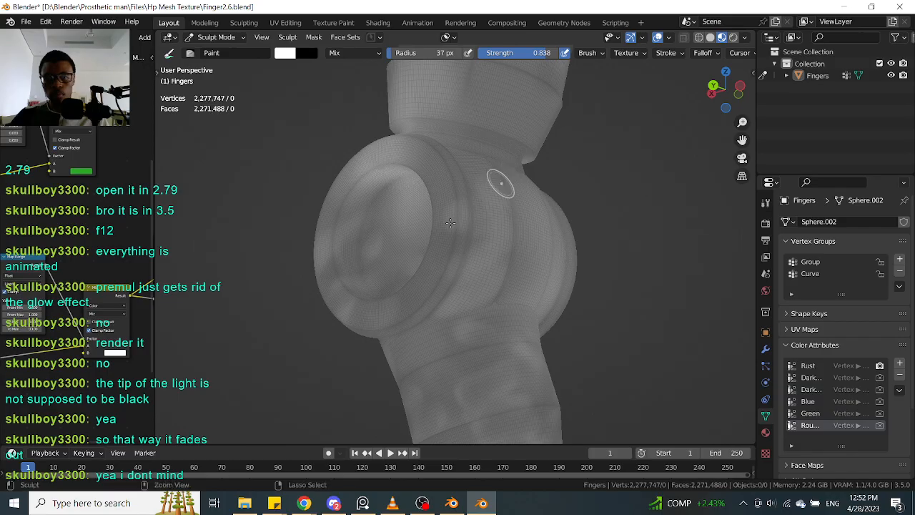
middle_drag(489, 286, 568, 241)
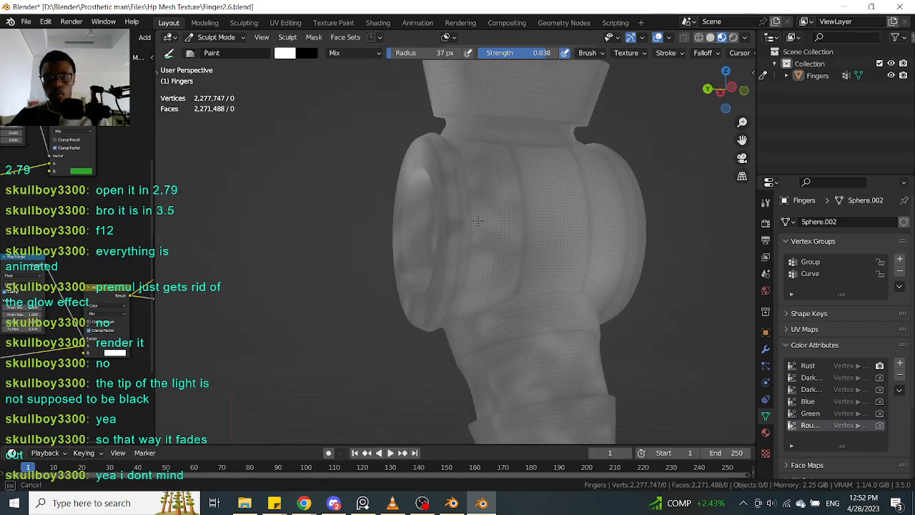
Paint strokes over the recessed face of the topmost joint's round side cap
shift+middle_drag(581, 174, 399, 160)
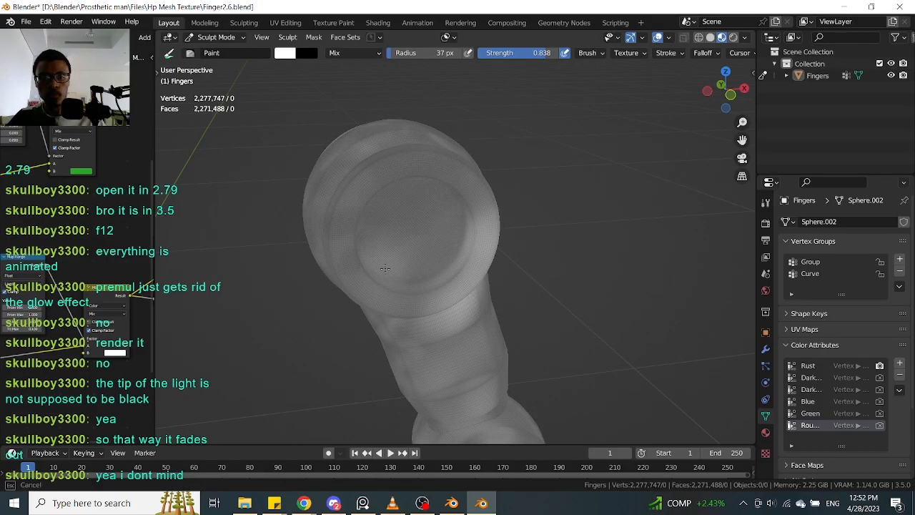
middle_drag(541, 251, 404, 219)
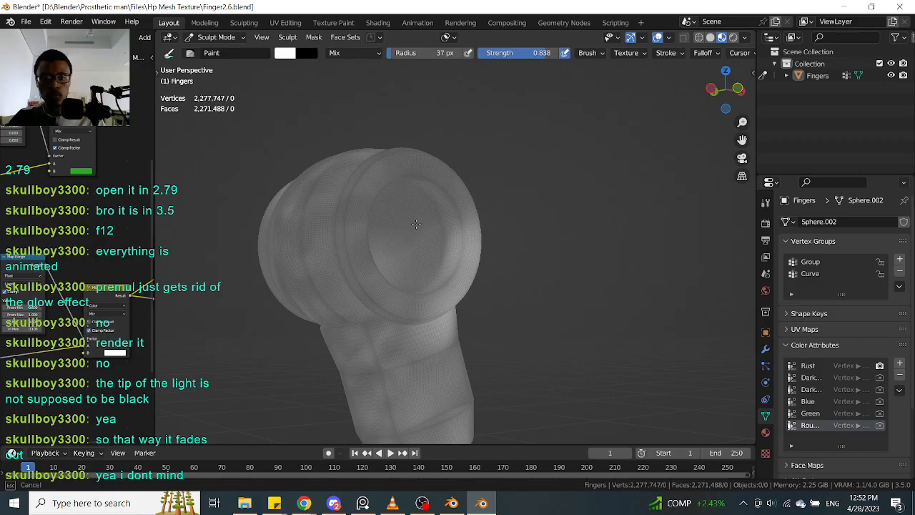
drag(402, 198, 415, 203)
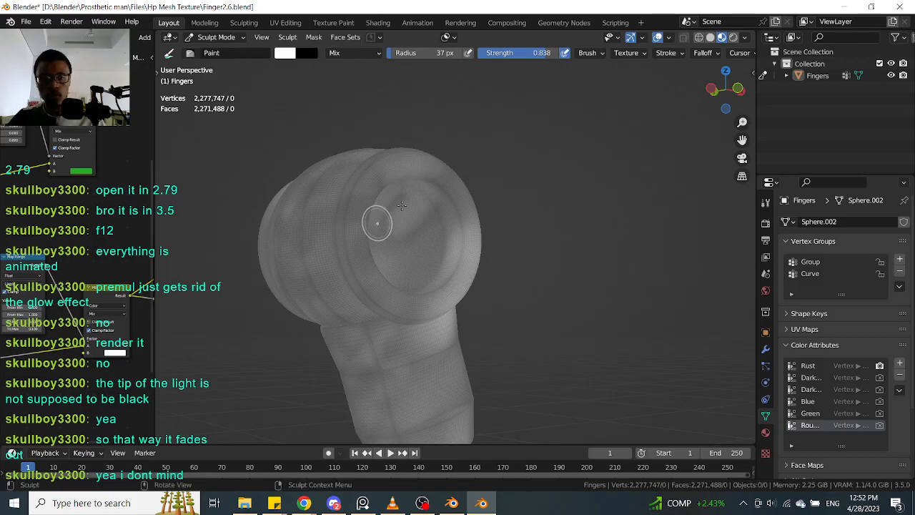
middle_drag(360, 201, 392, 210)
mouse_move(527, 276)
middle_down()
mouse_move(506, 292)
mouse_move(537, 306)
middle_up()
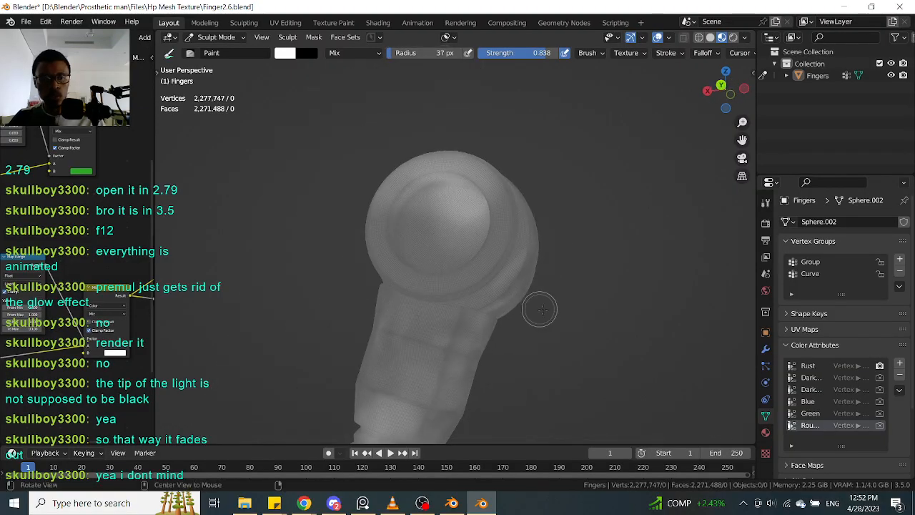
Paint strokes over the face and lower rim of the topmost joint's opposite side cap
scroll(564, 283, up, 3)
drag(502, 292, 369, 240)
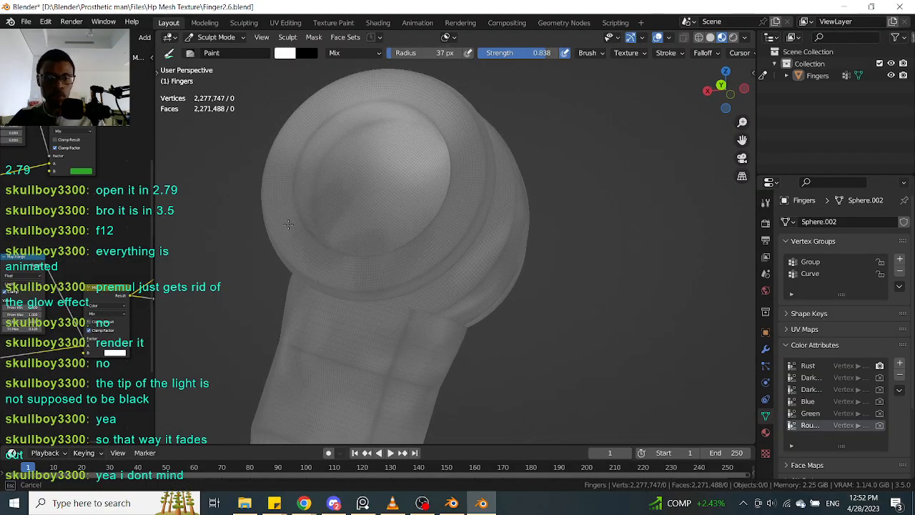
drag(436, 243, 384, 241)
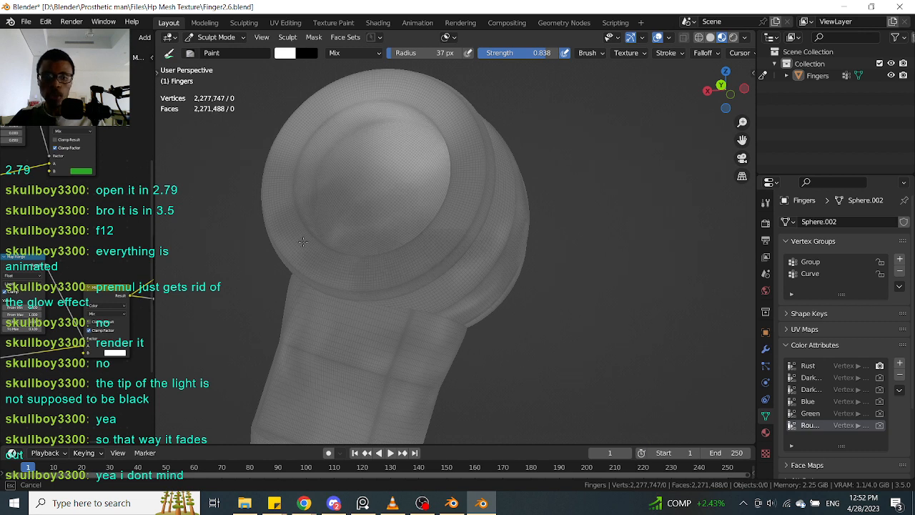
mouse_move(317, 220)
mouse_down()
mouse_move(374, 231)
mouse_move(345, 250)
mouse_move(383, 244)
mouse_move(335, 201)
mouse_up()
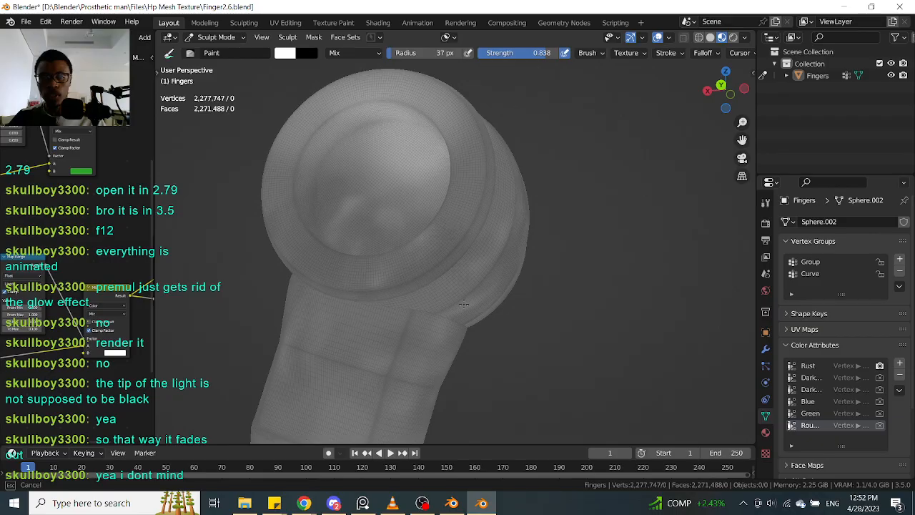
mouse_move(628, 275)
middle_down()
mouse_move(572, 257)
mouse_move(663, 236)
mouse_move(649, 310)
mouse_move(629, 265)
mouse_move(712, 259)
mouse_move(670, 284)
mouse_move(664, 217)
mouse_move(623, 270)
mouse_move(550, 266)
mouse_move(570, 279)
mouse_move(566, 310)
mouse_move(563, 254)
middle_up()
Set the brush radius to 20 px and paint finer strokes along the inner edge of the topmost joint's side cap
middle_drag(628, 171, 614, 243)
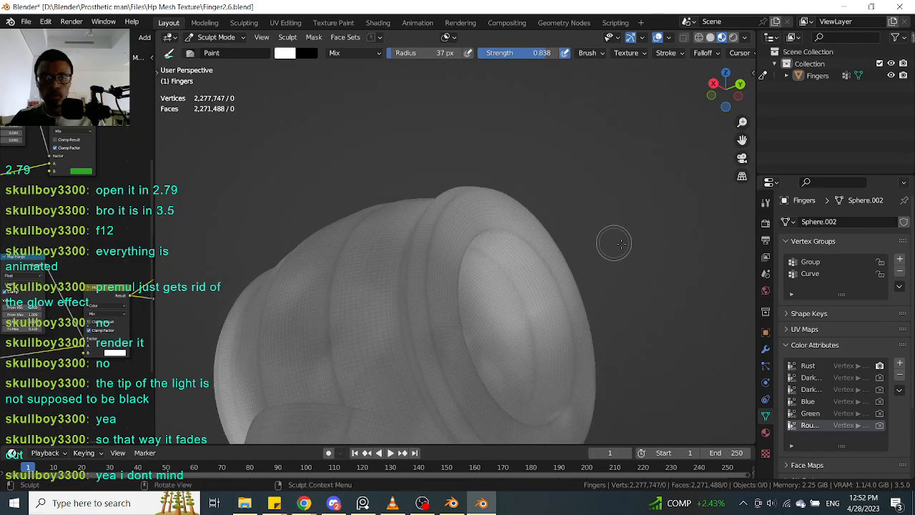
scroll(614, 243, up, 3)
scroll(590, 235, down, 5)
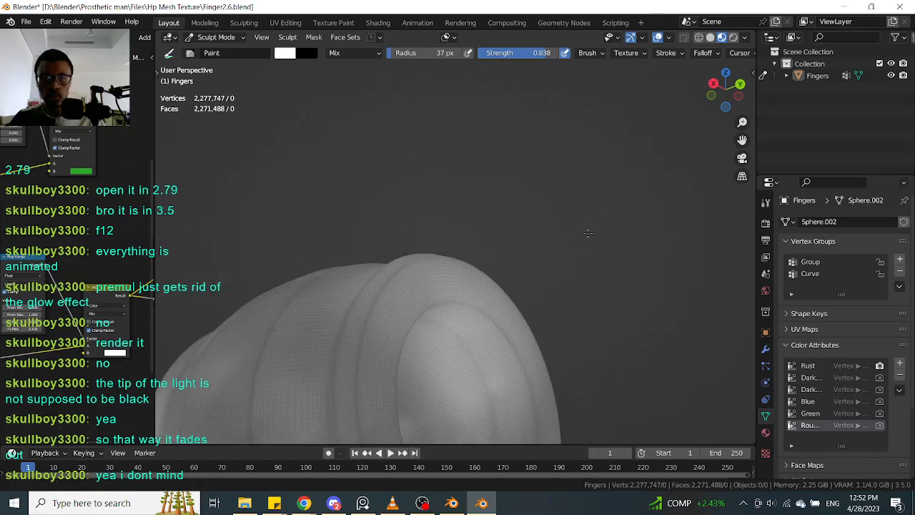
middle_drag(587, 233, 608, 204)
mouse_move(705, 236)
middle_down()
mouse_move(694, 257)
mouse_move(648, 279)
mouse_move(697, 323)
mouse_move(711, 320)
mouse_move(676, 282)
mouse_move(680, 313)
middle_up()
key(f)
click(583, 238)
middle_drag(615, 232, 602, 237)
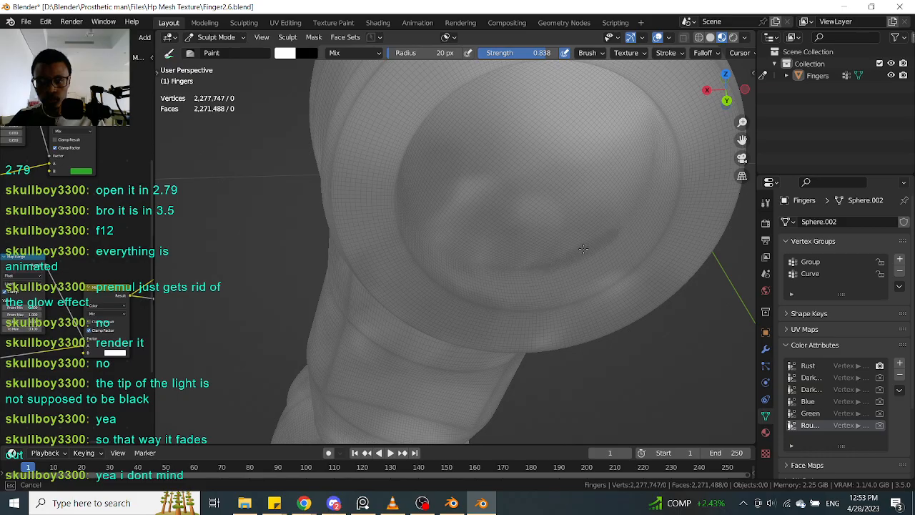
middle_drag(532, 266, 486, 244)
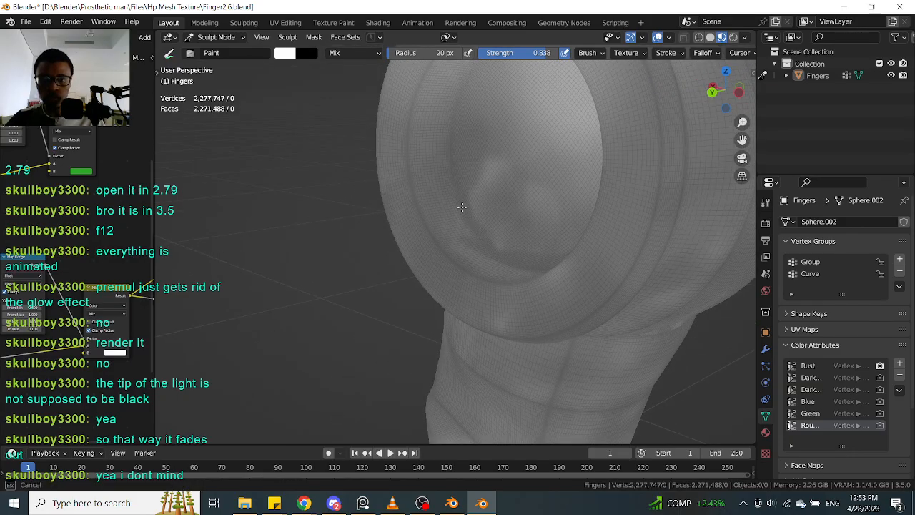
Paint fine strokes along the cap's inner groove and raised rim, working from both sides
mouse_move(452, 152)
middle_down()
mouse_move(333, 161)
mouse_move(415, 274)
mouse_move(434, 272)
middle_up()
mouse_move(438, 322)
middle_down()
mouse_move(340, 232)
mouse_move(332, 290)
mouse_move(348, 285)
mouse_move(383, 215)
middle_up()
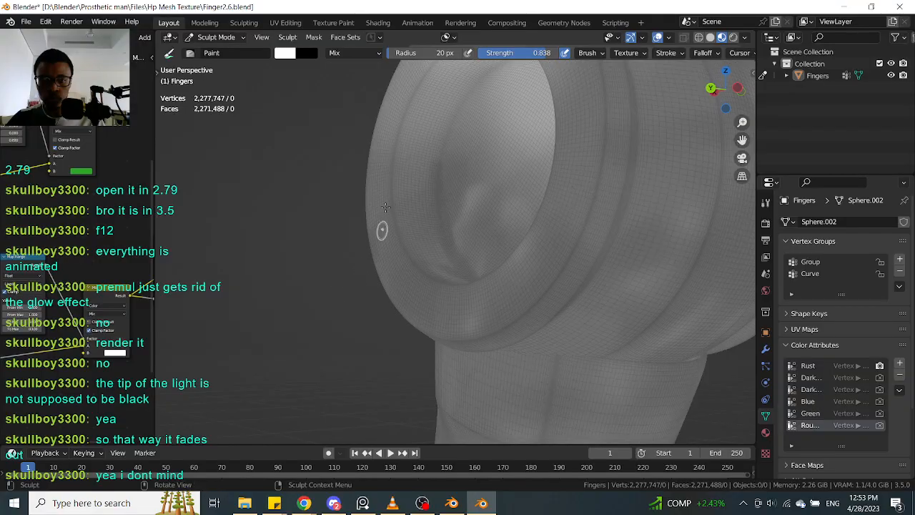
middle_drag(385, 183, 388, 184)
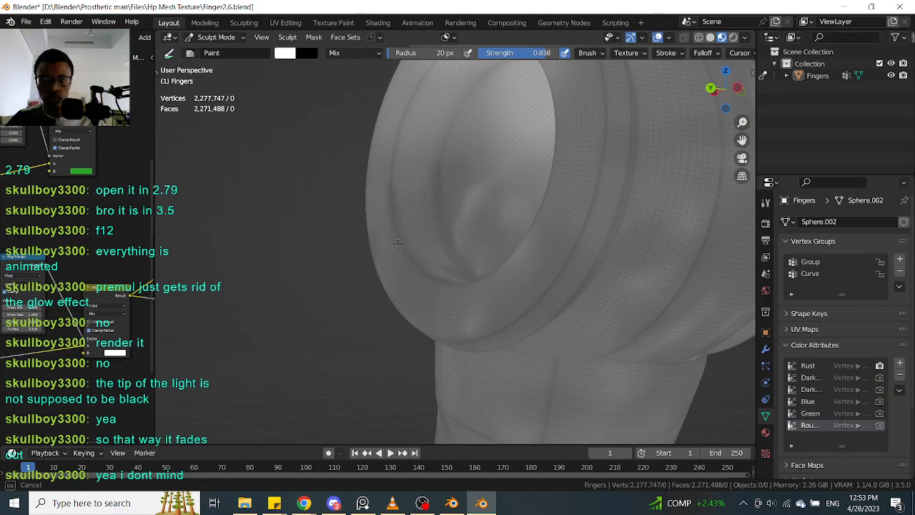
mouse_move(411, 262)
middle_down()
mouse_move(332, 245)
mouse_move(508, 288)
mouse_move(534, 259)
mouse_move(476, 310)
mouse_move(587, 324)
mouse_move(527, 259)
mouse_move(521, 269)
middle_up()
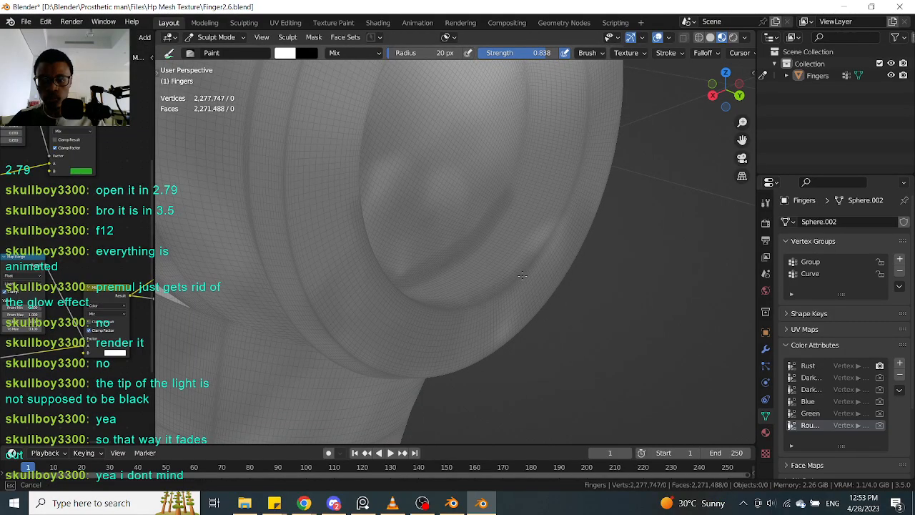
mouse_move(562, 212)
middle_down()
mouse_move(610, 177)
mouse_move(656, 213)
mouse_move(646, 249)
middle_up()
mouse_move(536, 306)
middle_down()
mouse_move(541, 288)
mouse_move(546, 308)
middle_up()
Paint fine strokes around the outer rim of the topmost joint's side cap from underneath
scroll(652, 272, down, 5)
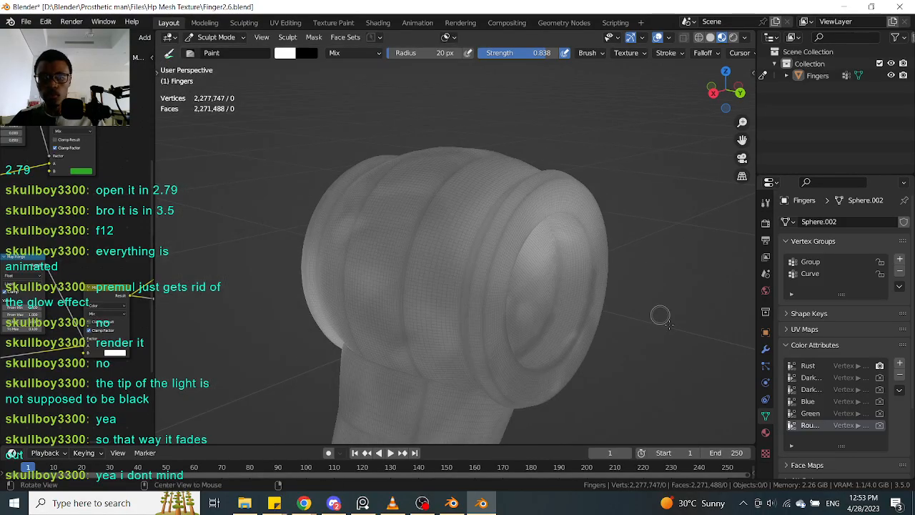
middle_drag(660, 314, 664, 318)
mouse_move(664, 267)
middle_down()
mouse_move(671, 321)
mouse_move(568, 200)
mouse_move(543, 200)
middle_up()
middle_drag(546, 233, 601, 330)
mouse_move(671, 346)
middle_down()
mouse_move(724, 337)
mouse_move(550, 323)
middle_up()
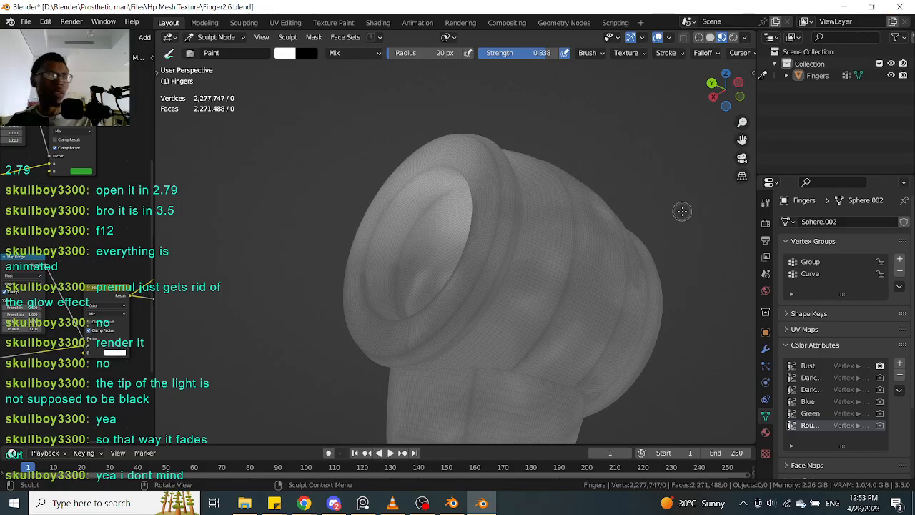
alt+drag(682, 275, 667, 247)
alt+shift+drag(575, 320, 650, 252)
drag(529, 180, 508, 204)
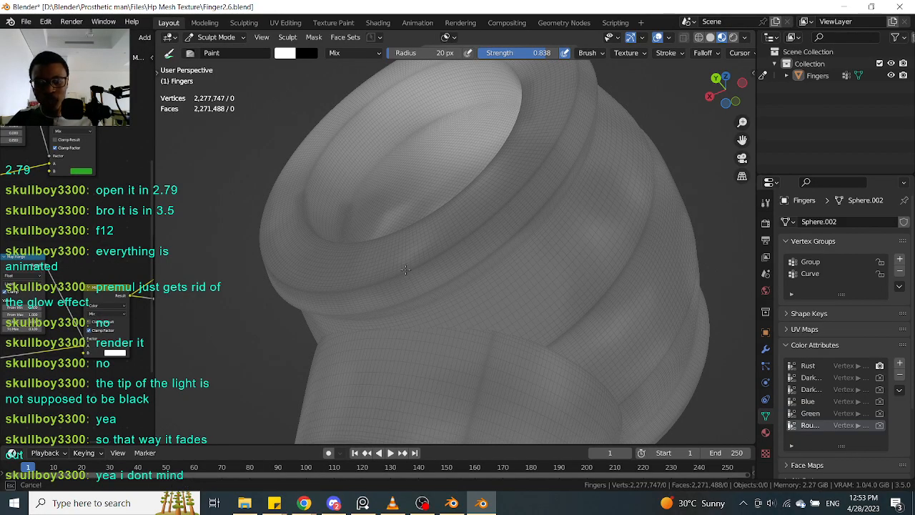
drag(572, 104, 576, 107)
alt+shift+drag(656, 112, 651, 132)
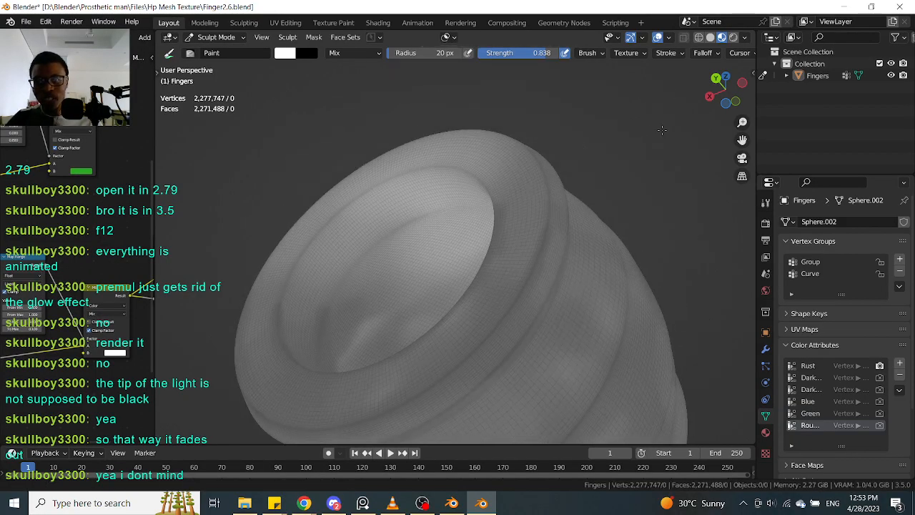
drag(544, 209, 547, 206)
Set the brush radius to 15 px and paint fine strokes along the groove behind the topmost joint's side cap rim
middle_drag(647, 161, 511, 313)
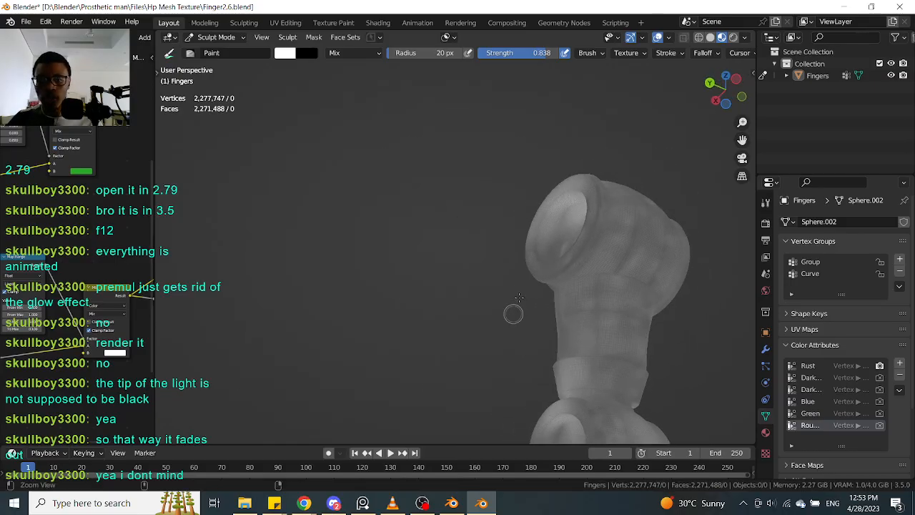
scroll(527, 268, up, 3)
middle_drag(527, 268, 510, 281)
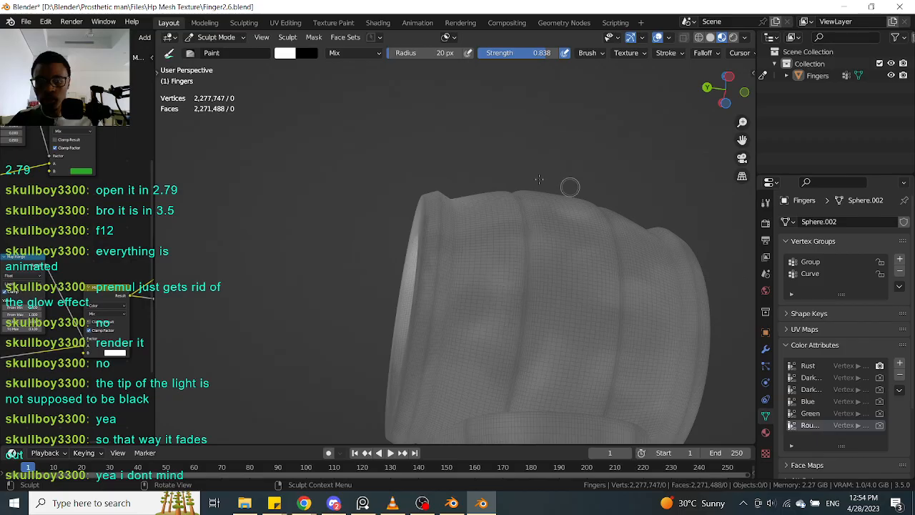
shift+middle_drag(509, 158, 537, 147)
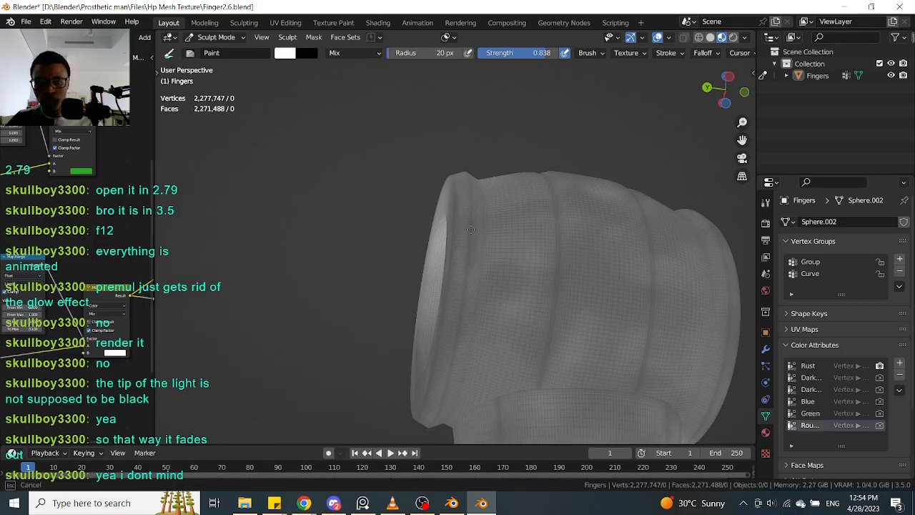
middle_drag(471, 229, 471, 169)
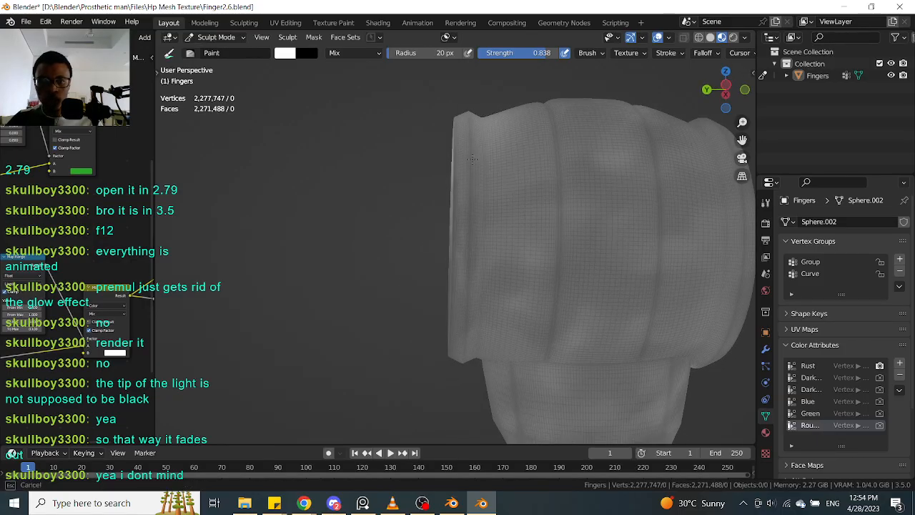
middle_drag(471, 207, 436, 263)
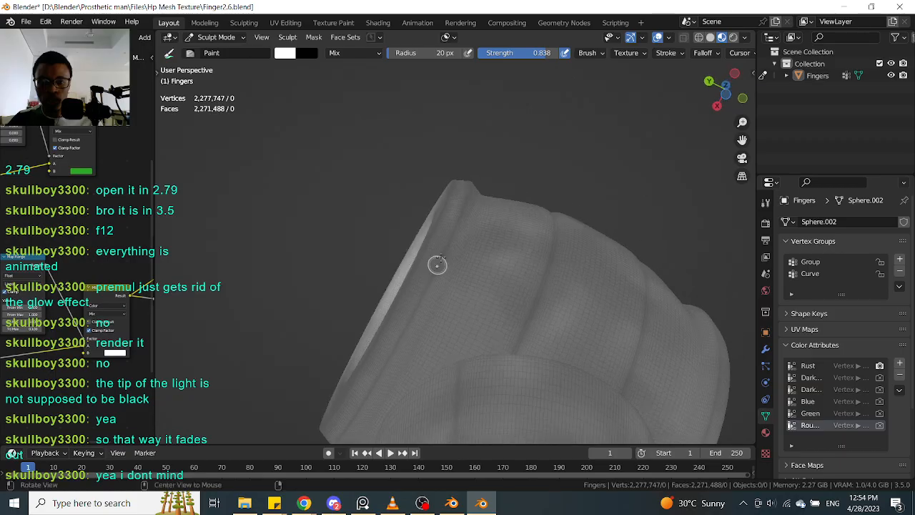
key(f)
click(454, 221)
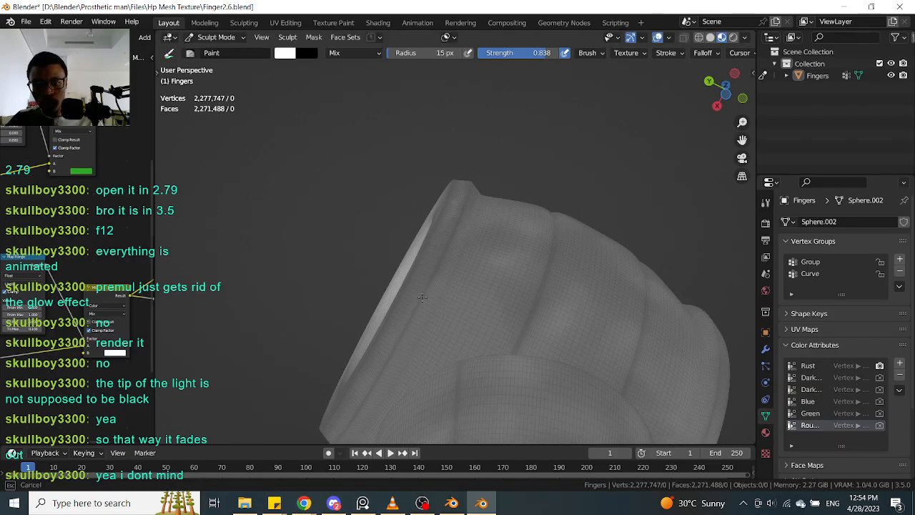
middle_drag(429, 267, 546, 199)
alt+shift+drag(506, 73, 555, 177)
drag(426, 277, 442, 308)
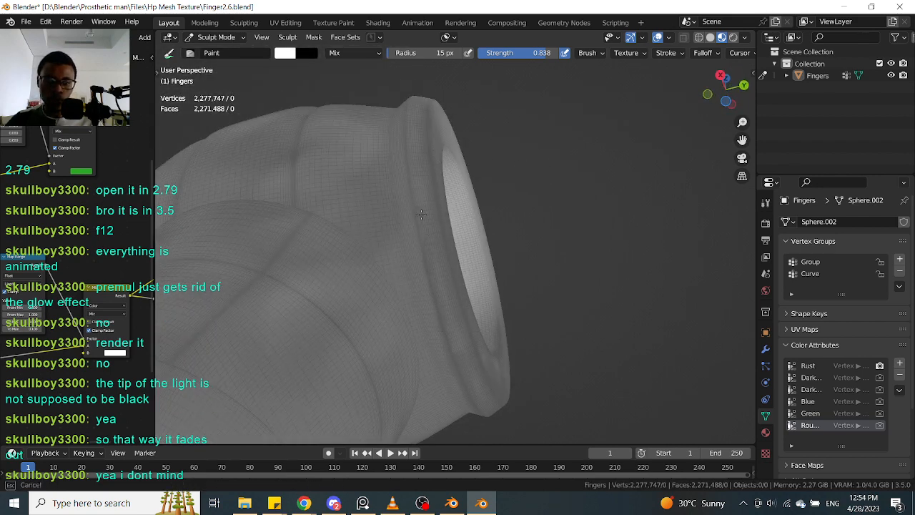
Paint fine strokes along the same cap rim's outer edge and groove, continuing round to its lower side
mouse_move(429, 190)
middle_down()
mouse_move(439, 282)
mouse_move(496, 244)
middle_up()
drag(468, 167, 486, 306)
drag(474, 188, 477, 171)
middle_drag(475, 172, 494, 141)
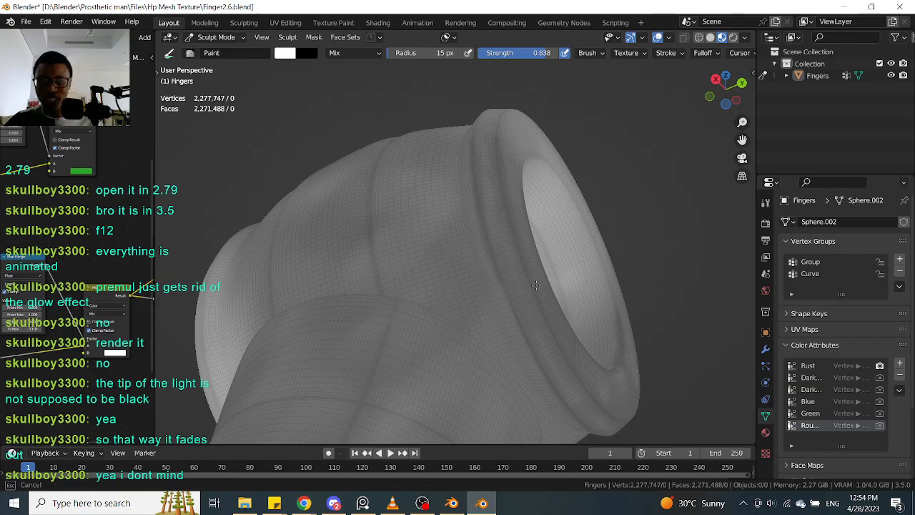
middle_drag(571, 357, 631, 364)
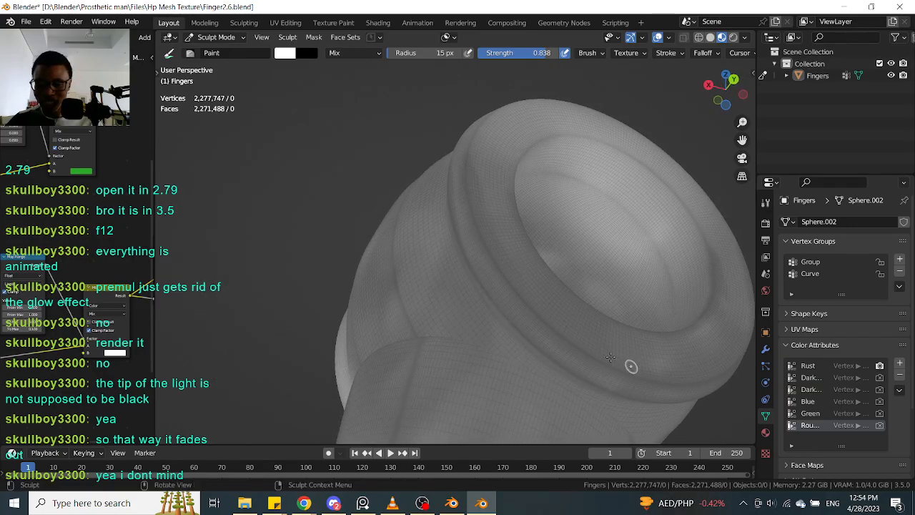
Paint fine strokes down the seam grooves on the front of the topmost joint's barrel-shaped body
mouse_move(719, 253)
middle_down()
mouse_move(722, 272)
mouse_move(676, 322)
mouse_move(712, 263)
middle_up()
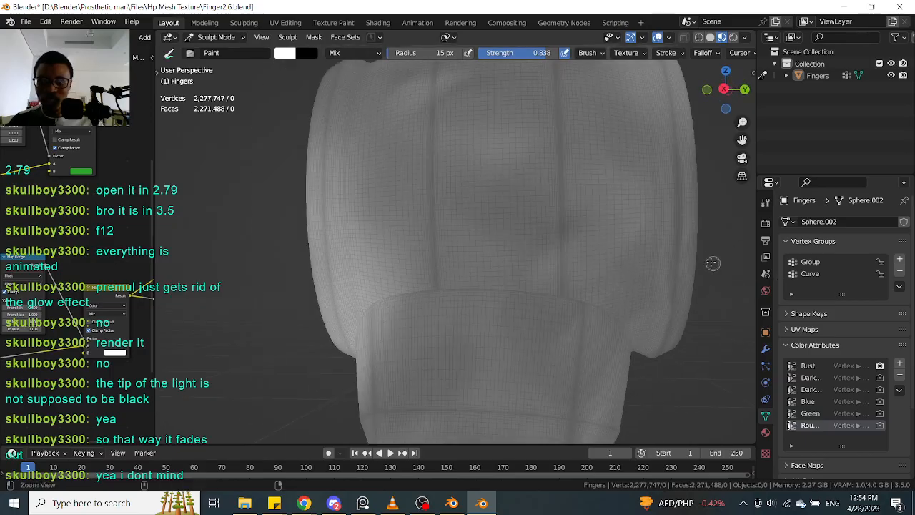
middle_drag(715, 224, 699, 262)
middle_drag(592, 265, 552, 216)
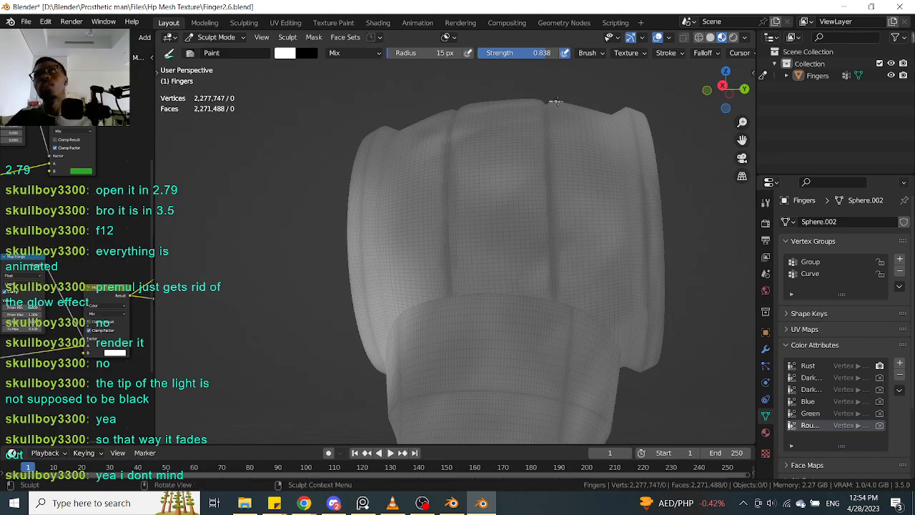
mouse_move(585, 98)
middle_down()
mouse_move(596, 124)
mouse_move(658, 167)
middle_up()
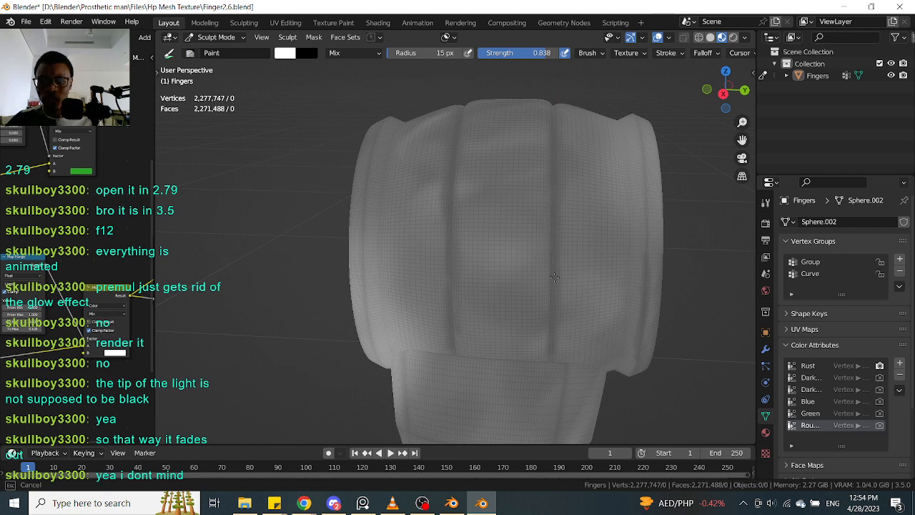
middle_drag(593, 153, 567, 136)
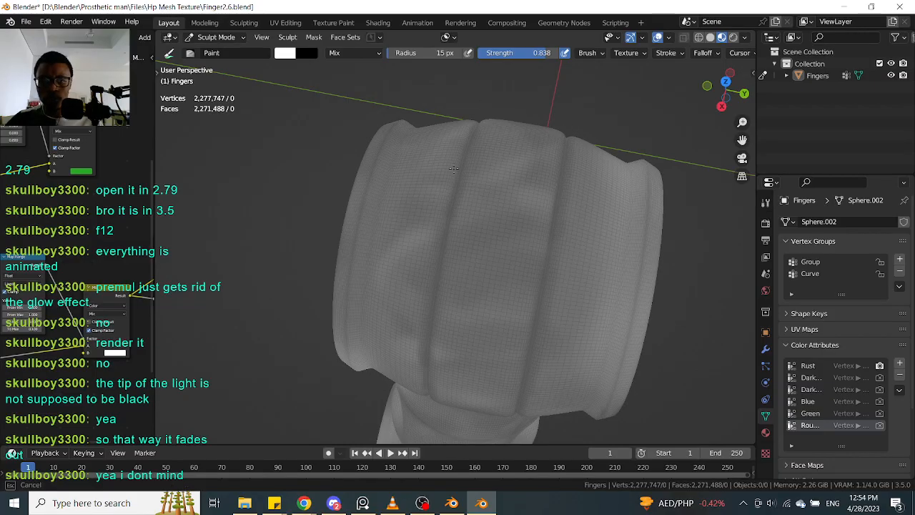
Paint fine strokes down the seam grooves on the back of the topmost joint's body
middle_drag(468, 243, 509, 154)
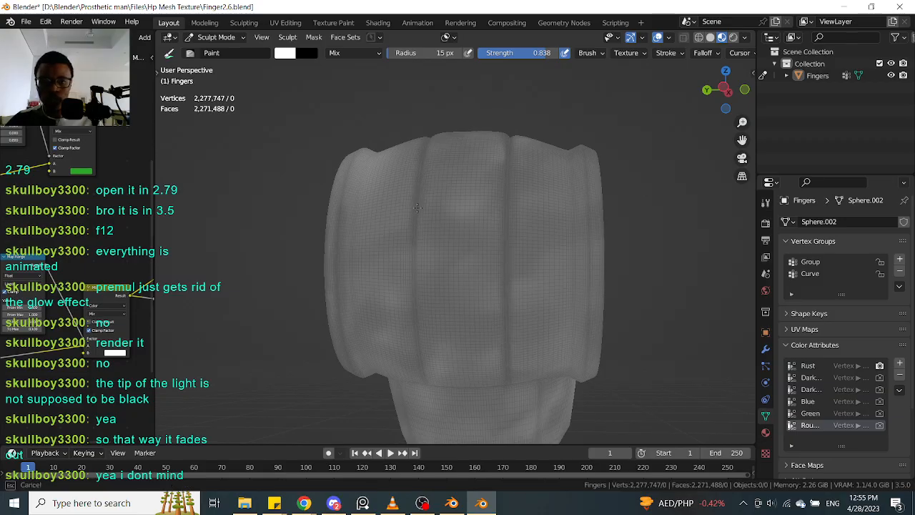
middle_drag(417, 207, 578, 235)
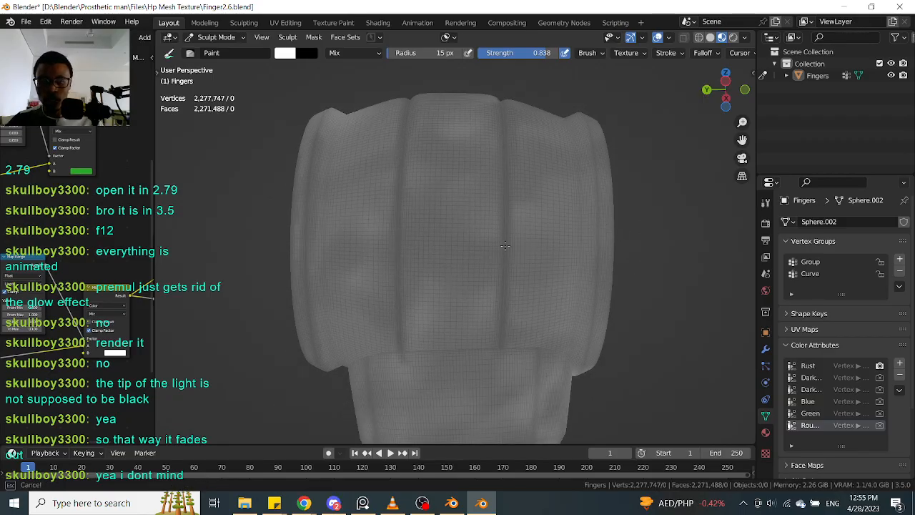
shift+middle_drag(674, 238, 634, 250)
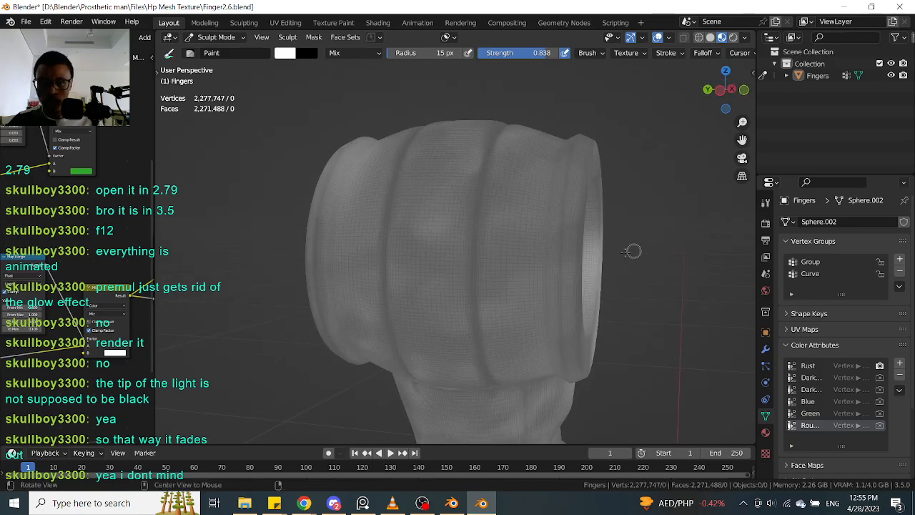
Paint fine strokes along the groove and upper edge of the topmost joint's opposite side cap rim
ctrl+middle_drag(559, 228, 531, 177)
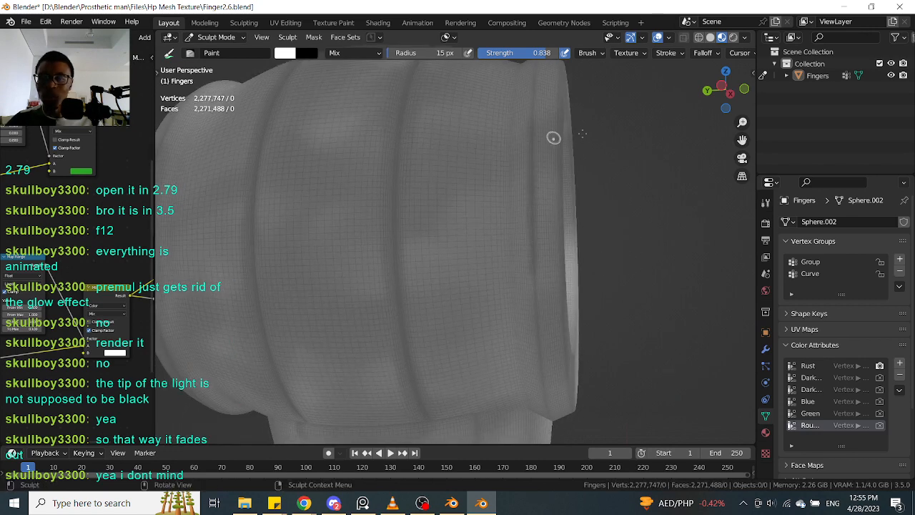
middle_drag(544, 139, 619, 174)
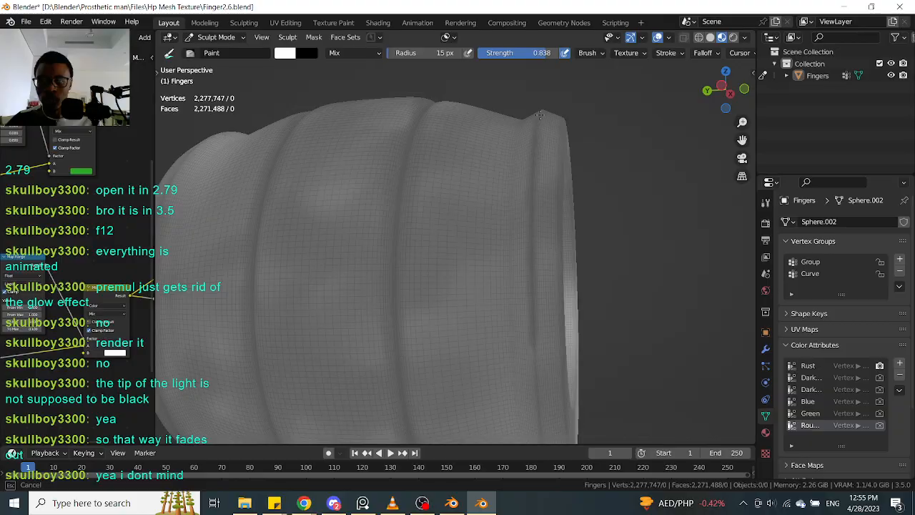
middle_drag(539, 303, 664, 198)
scroll(622, 152, up, 2)
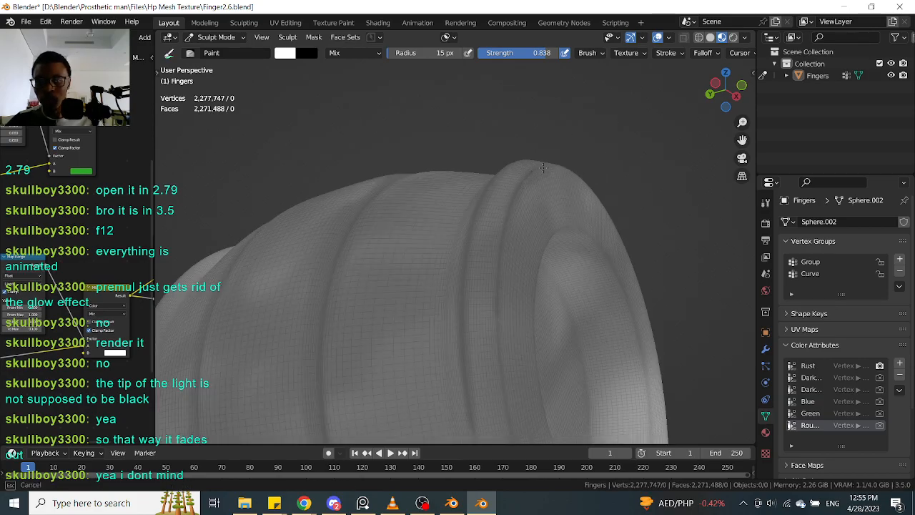
Paint fine strokes along the opposite cap's outer rim groove, working down and around its underside
middle_drag(506, 331, 583, 218)
mouse_move(582, 217)
mouse_down()
mouse_move(482, 165)
mouse_move(483, 213)
mouse_up()
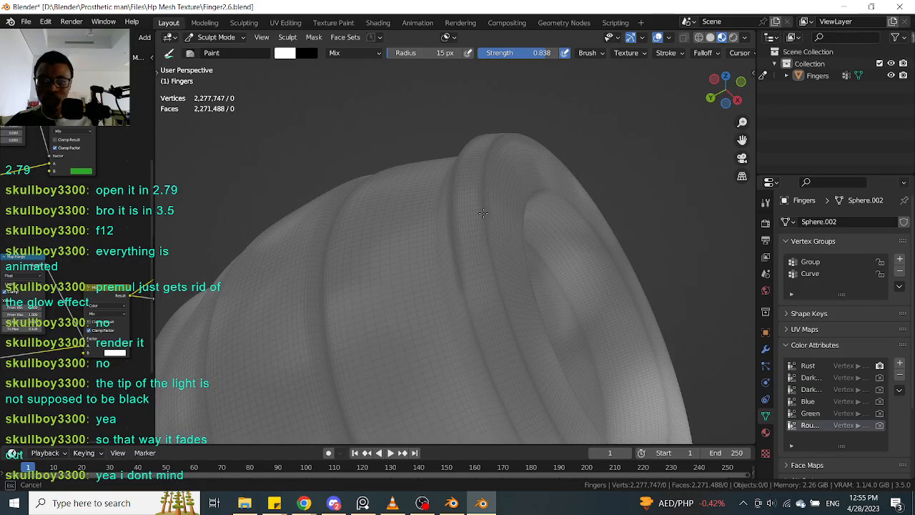
mouse_move(515, 336)
mouse_down()
mouse_move(457, 256)
mouse_move(461, 291)
mouse_move(498, 364)
mouse_up()
mouse_move(498, 364)
middle_down()
mouse_move(629, 300)
mouse_move(679, 246)
mouse_move(684, 272)
mouse_move(633, 224)
mouse_move(674, 213)
middle_up()
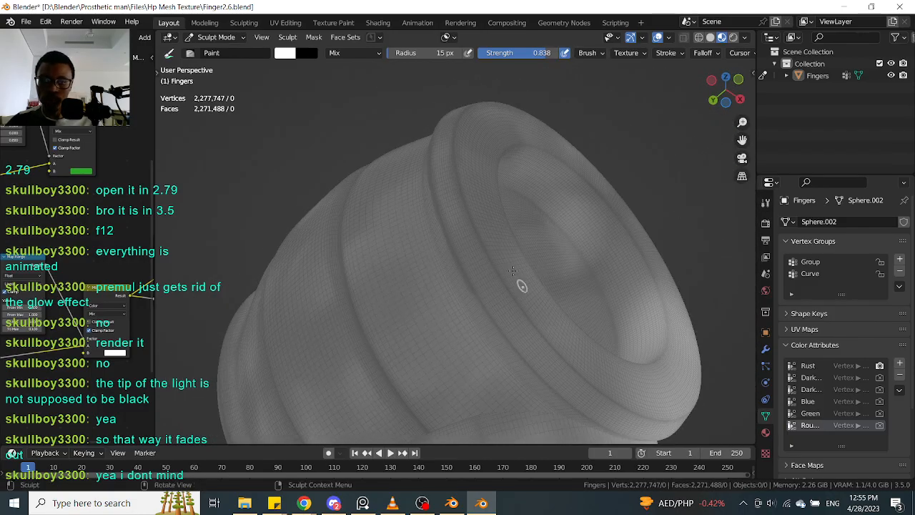
scroll(590, 231, up, 2)
scroll(576, 265, up, 2)
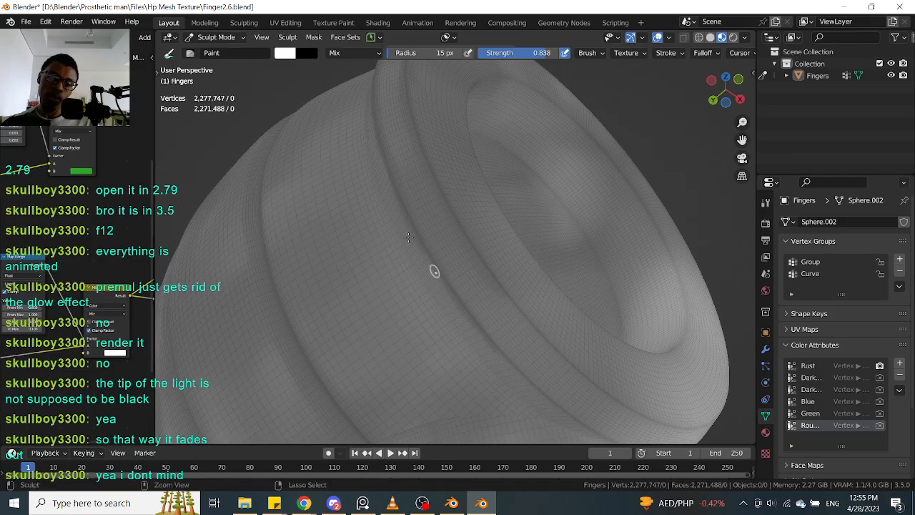
middle_drag(516, 370, 593, 247)
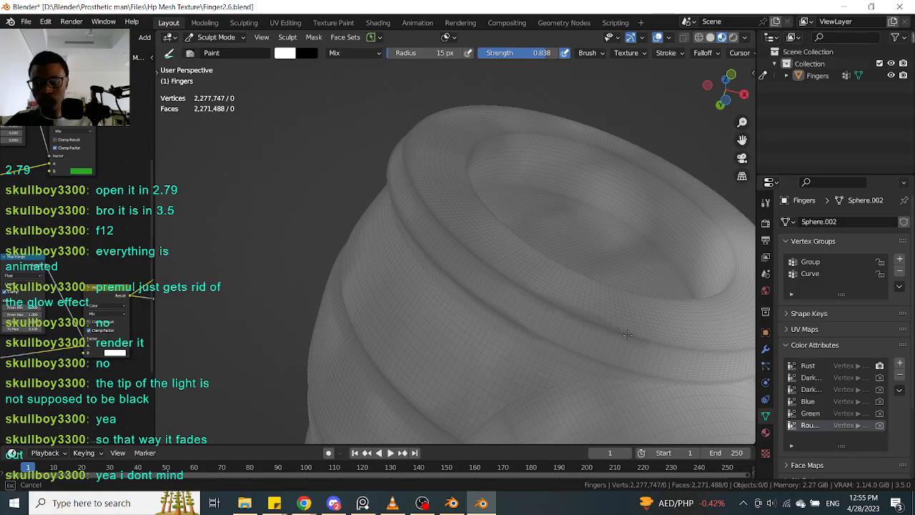
Paint fine strokes around the inner edge and recessed groove of the opposite side cap, working from several sides
middle_drag(604, 363, 489, 300)
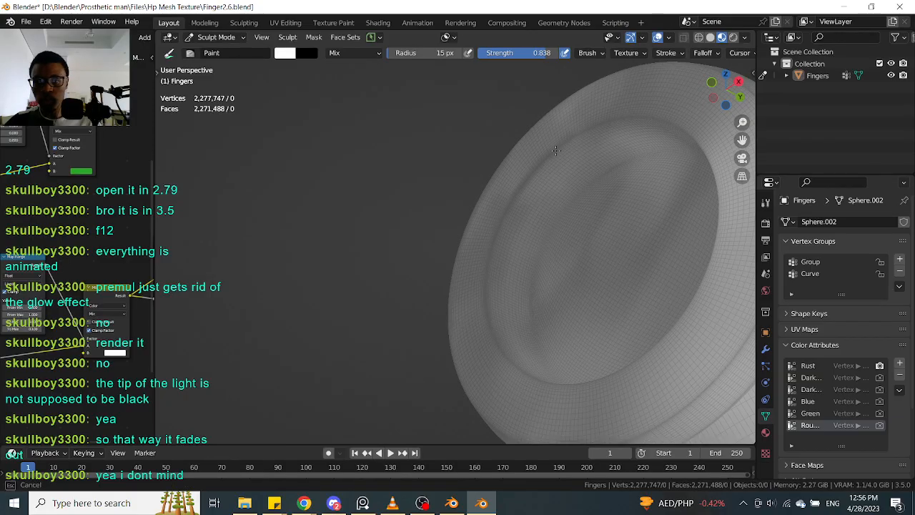
mouse_move(652, 115)
middle_down()
mouse_move(643, 117)
mouse_move(639, 237)
mouse_move(653, 236)
mouse_move(616, 255)
mouse_move(619, 248)
mouse_move(522, 233)
mouse_move(536, 214)
middle_up()
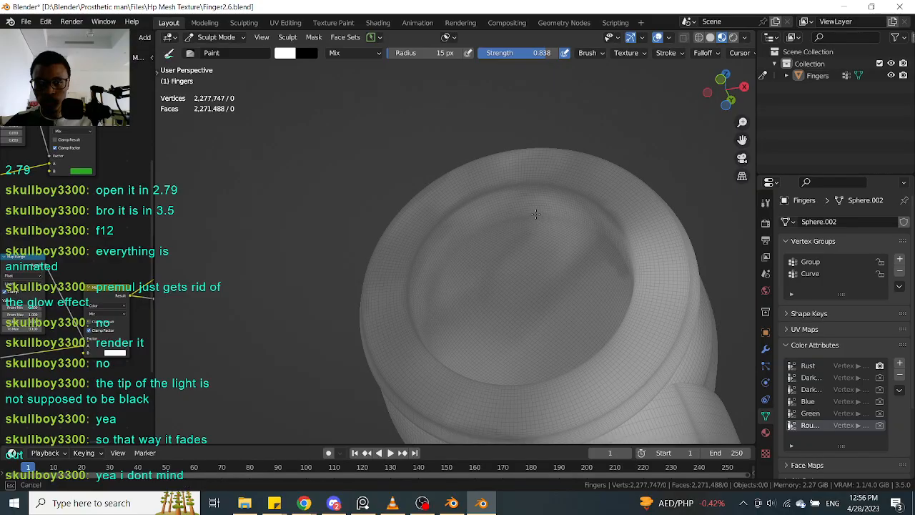
mouse_move(430, 310)
middle_down()
mouse_move(444, 282)
mouse_move(443, 321)
mouse_move(441, 310)
middle_up()
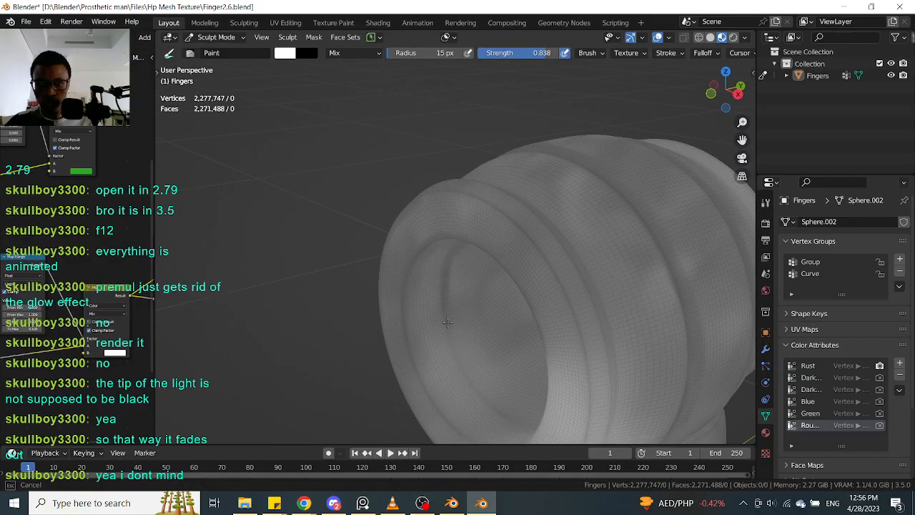
mouse_move(413, 343)
middle_down()
mouse_move(356, 400)
mouse_move(330, 334)
mouse_move(552, 318)
mouse_move(429, 343)
mouse_move(387, 347)
mouse_move(387, 338)
mouse_move(408, 363)
middle_up()
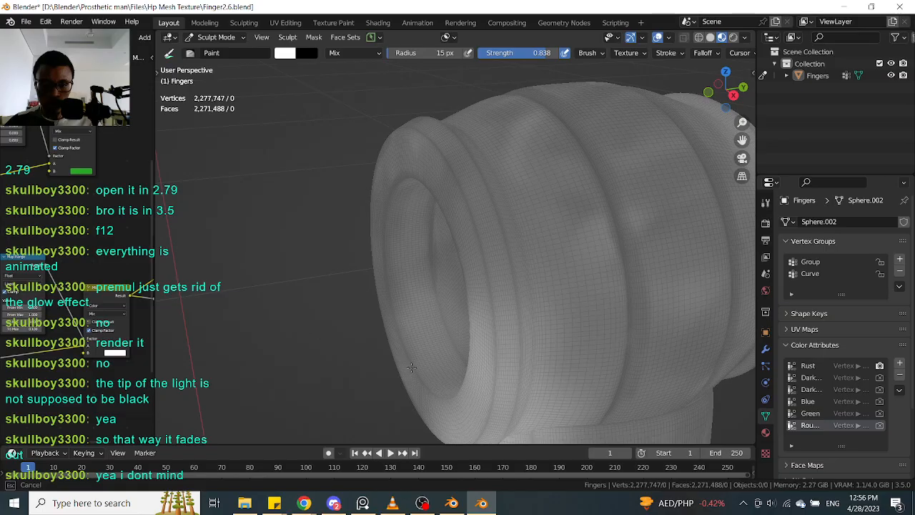
middle_drag(347, 353, 392, 235)
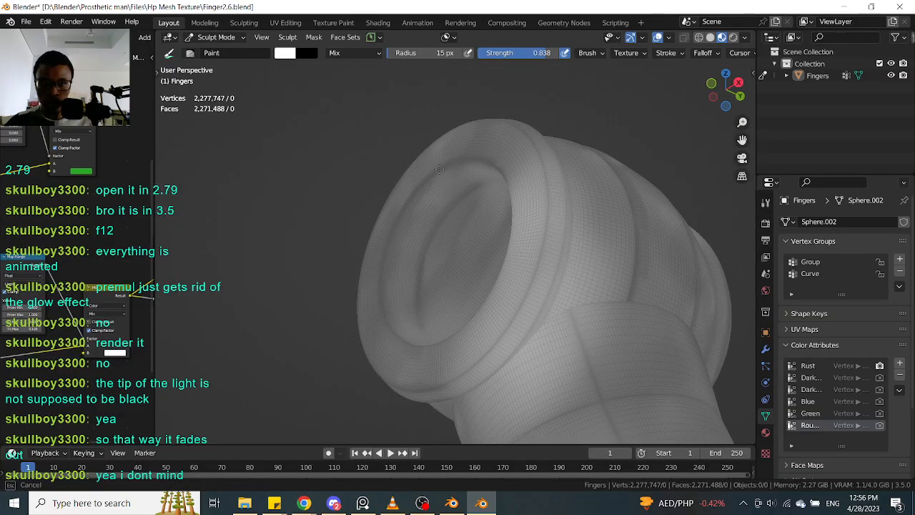
middle_drag(460, 165, 493, 291)
scroll(647, 198, up, 5)
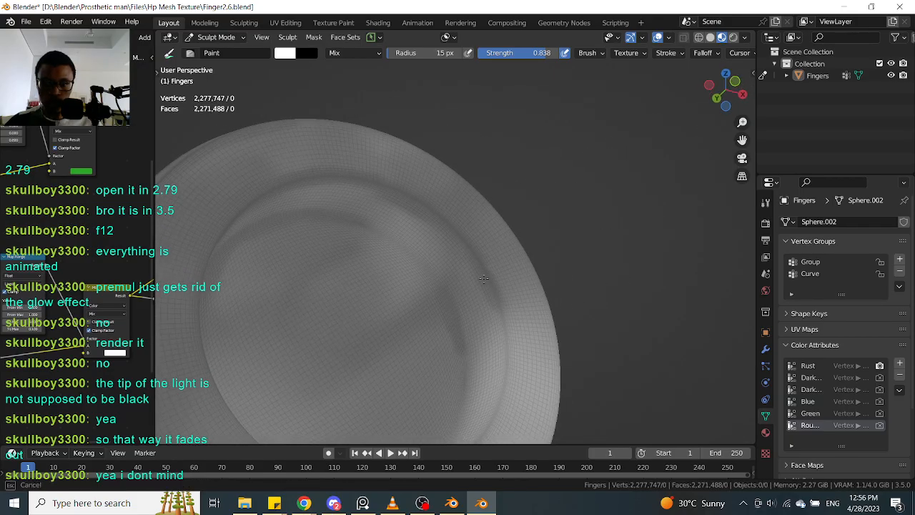
Turn on the Screencast Keys overlay and expand the Brushes section for the active Paint tool
click(748, 77)
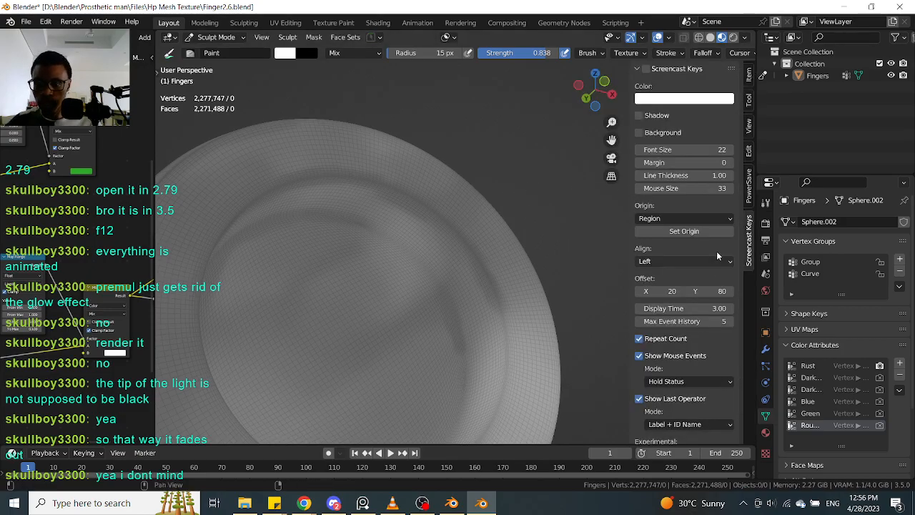
drag(740, 216, 739, 185)
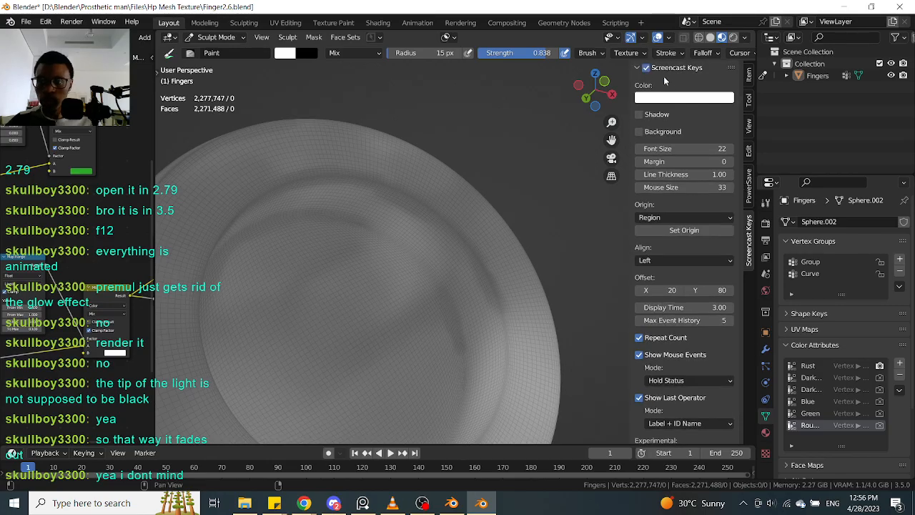
click(748, 100)
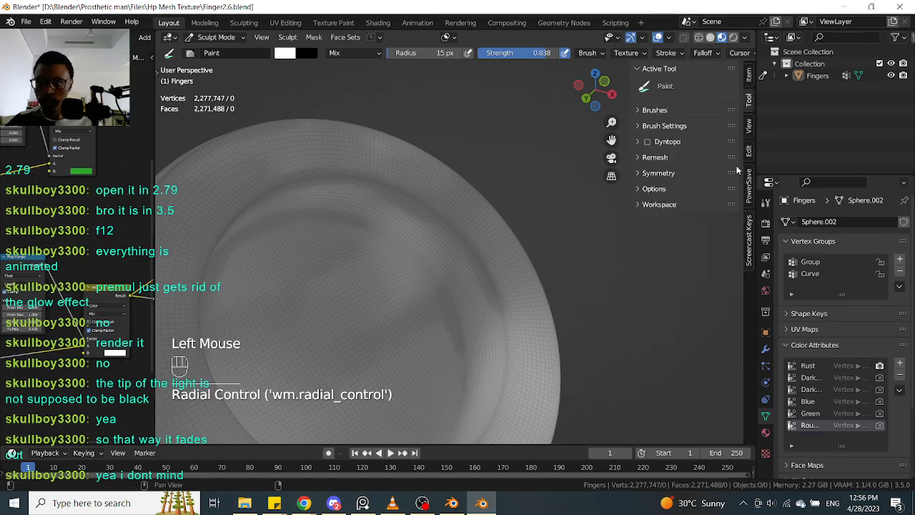
click(745, 153)
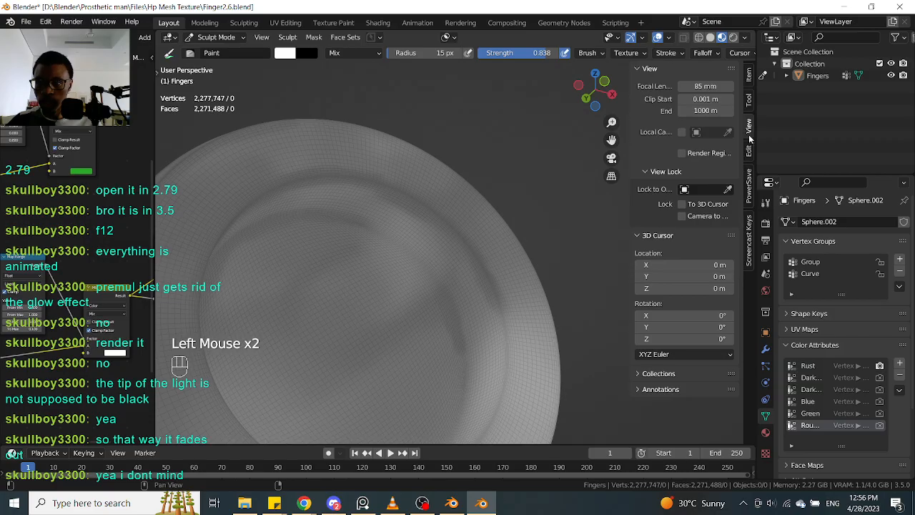
click(748, 100)
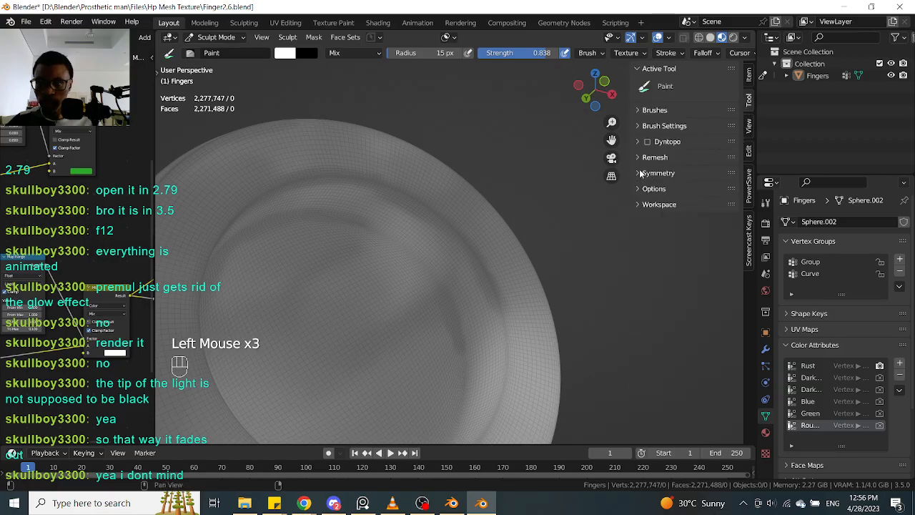
click(639, 111)
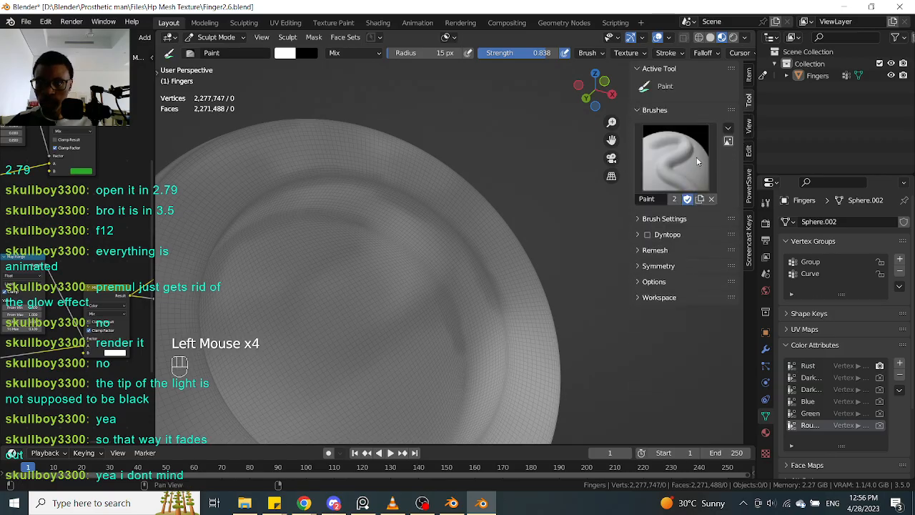
Look through the Paint tool's Brush Settings, Remesh and Symmetry sections, collapsing each one after checking it
click(638, 219)
mouse_move(738, 187)
mouse_down()
mouse_move(730, 252)
mouse_move(704, 272)
mouse_up()
click(647, 217)
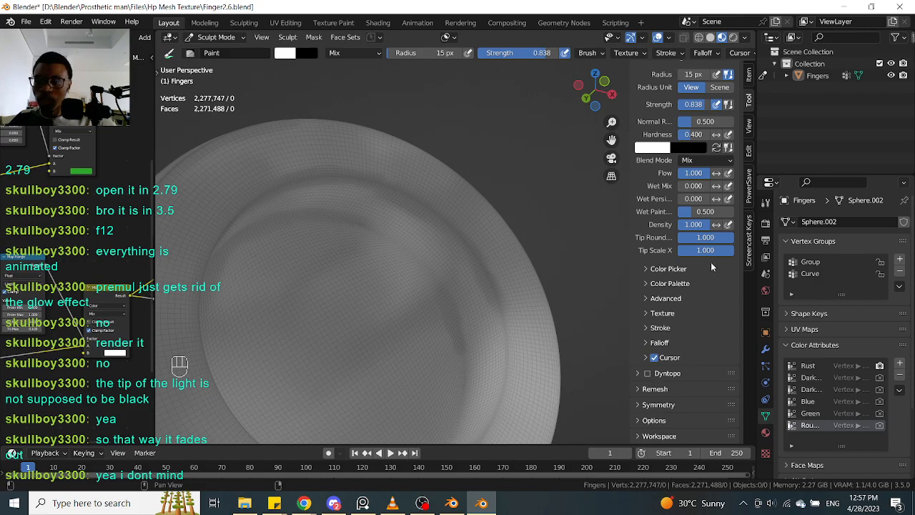
click(739, 277)
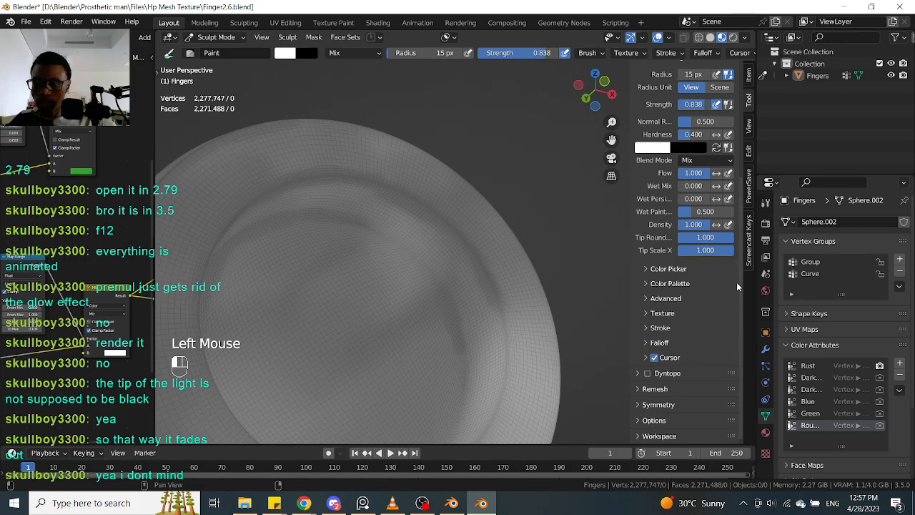
click(639, 393)
drag(742, 294, 728, 348)
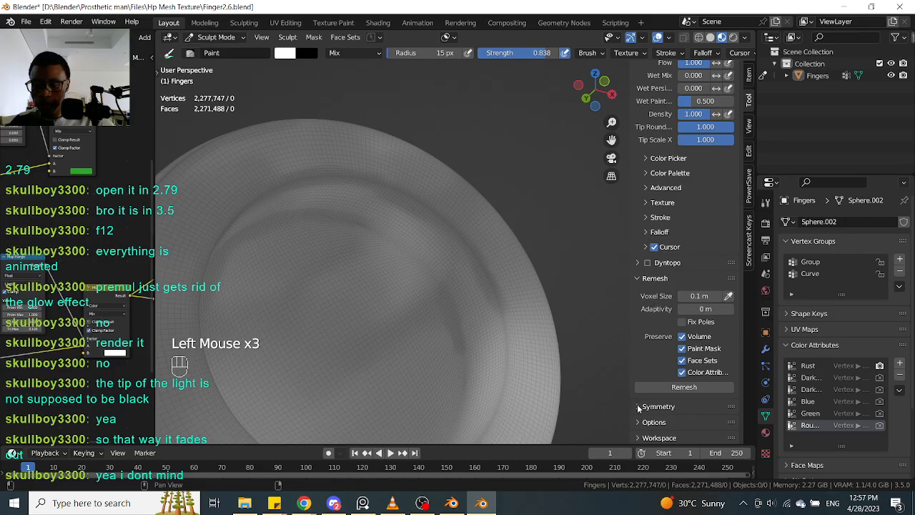
click(638, 406)
drag(740, 279, 736, 350)
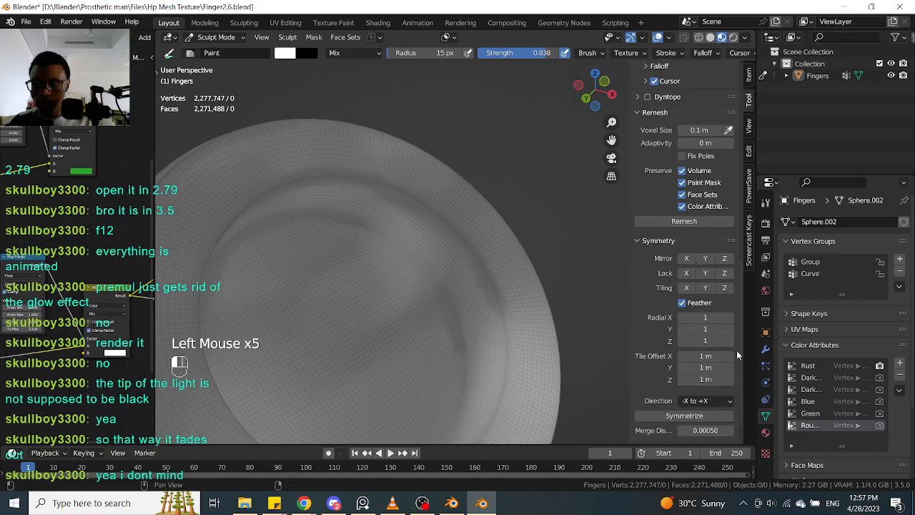
scroll(700, 279, up, 1)
click(641, 161)
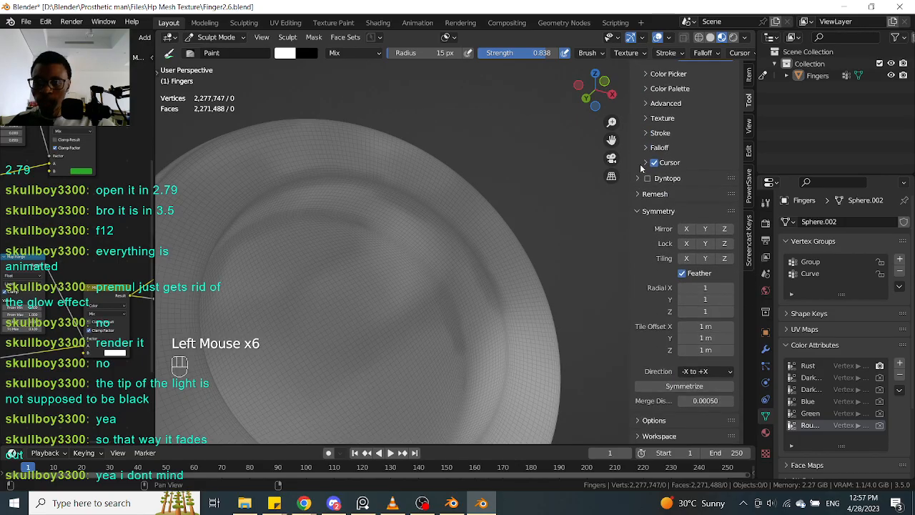
click(638, 211)
click(800, 269)
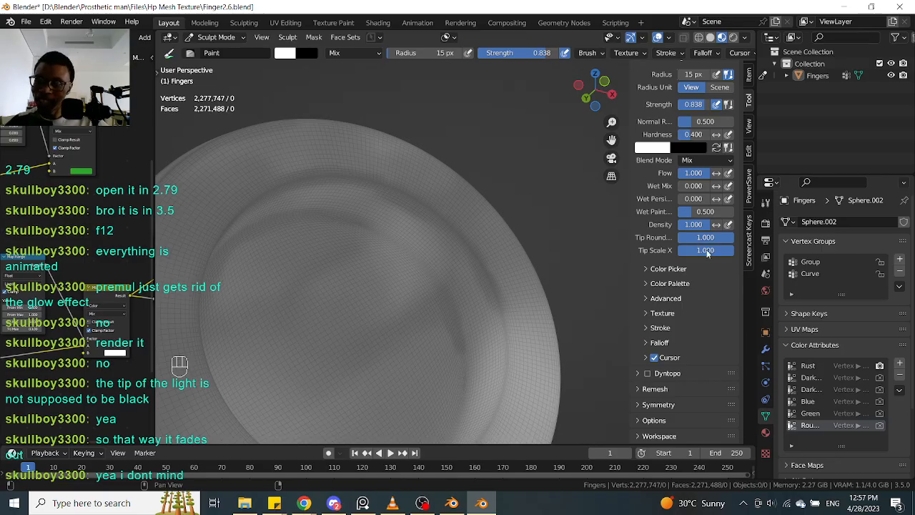
drag(740, 287, 742, 225)
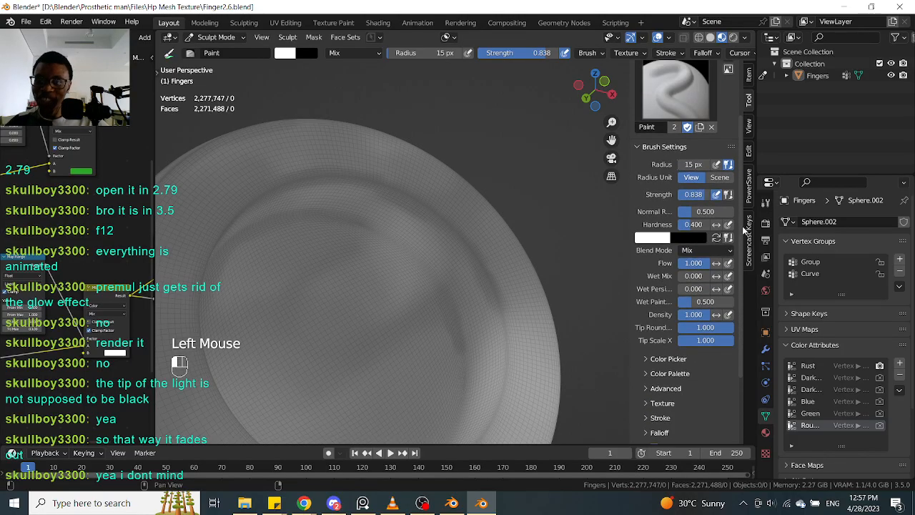
click(639, 148)
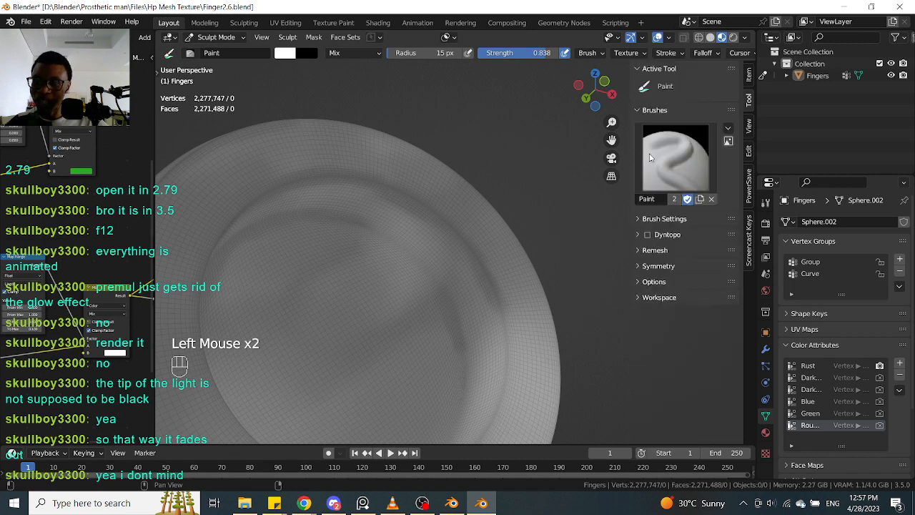
Check the Paint tool's Symmetry, Options, Workspace, Remesh and Dyntopo sections for relevant settings
click(644, 265)
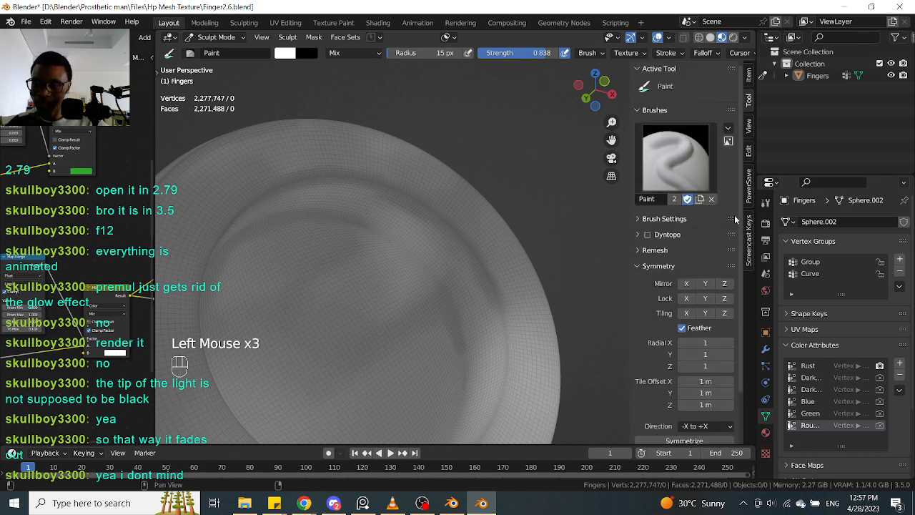
drag(739, 206, 733, 283)
click(642, 209)
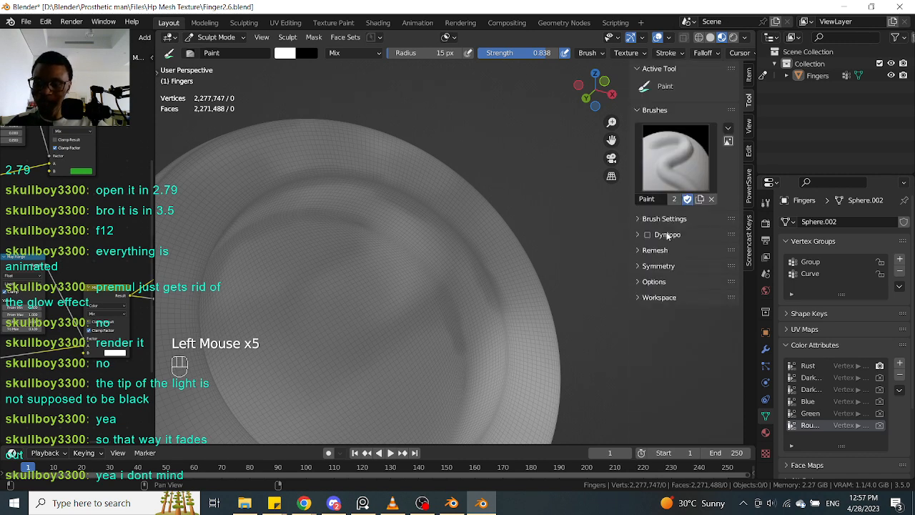
click(639, 282)
click(644, 283)
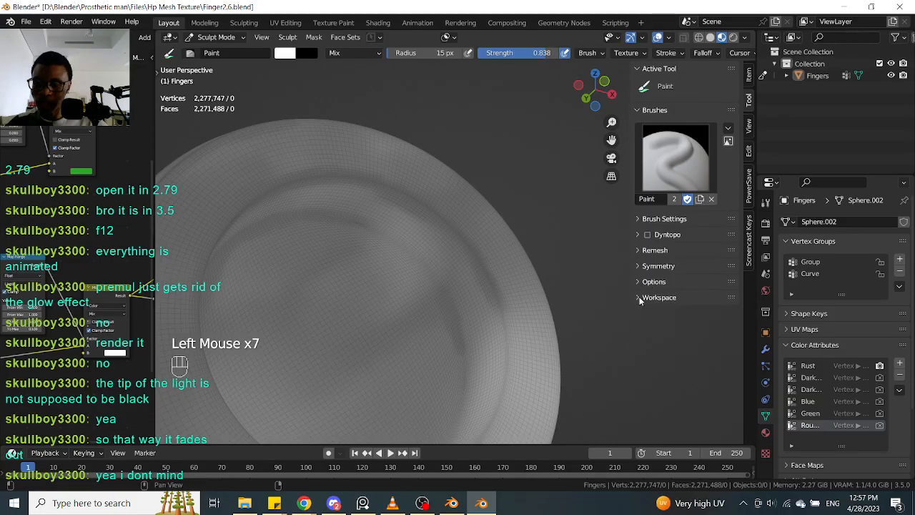
click(638, 294)
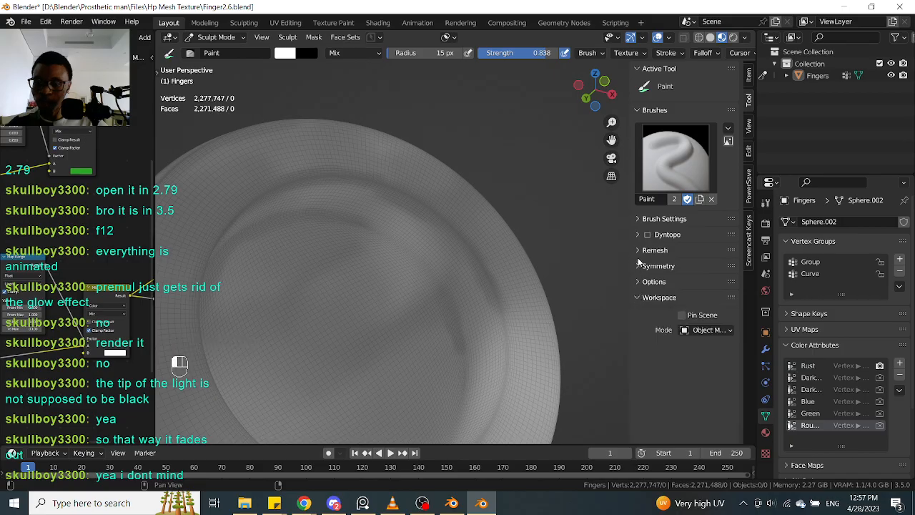
click(638, 281)
click(639, 265)
click(640, 267)
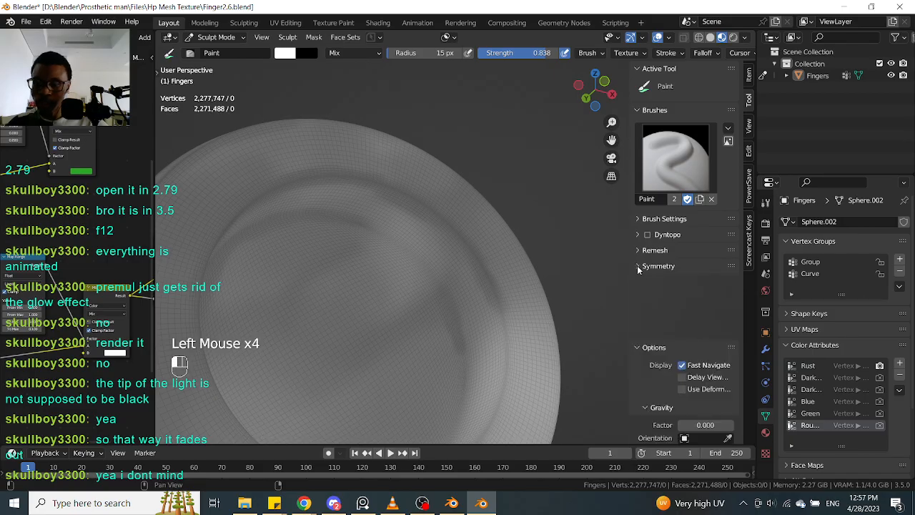
click(640, 282)
click(639, 295)
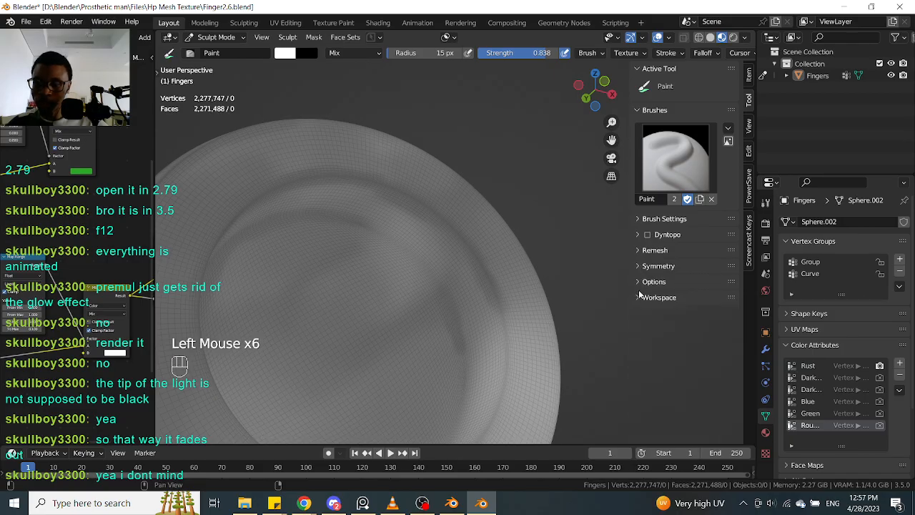
click(638, 251)
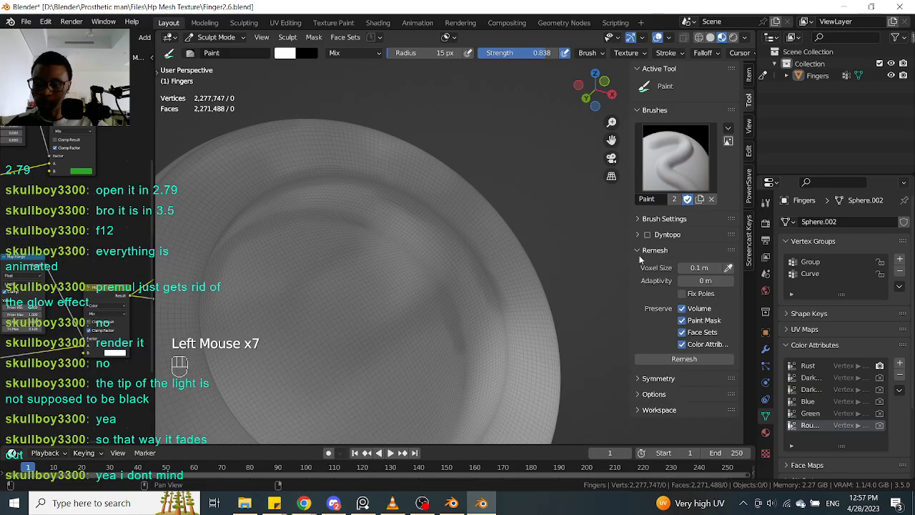
click(637, 248)
click(637, 236)
click(636, 234)
Examine the Paint brush's main settings along with its Advanced, Texture, Color Palette and Color Picker subsections
click(638, 218)
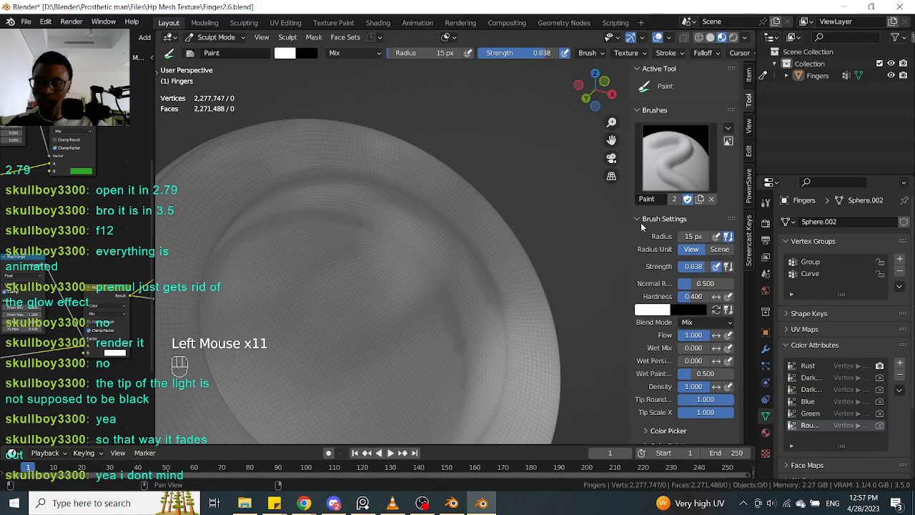
drag(741, 207, 737, 329)
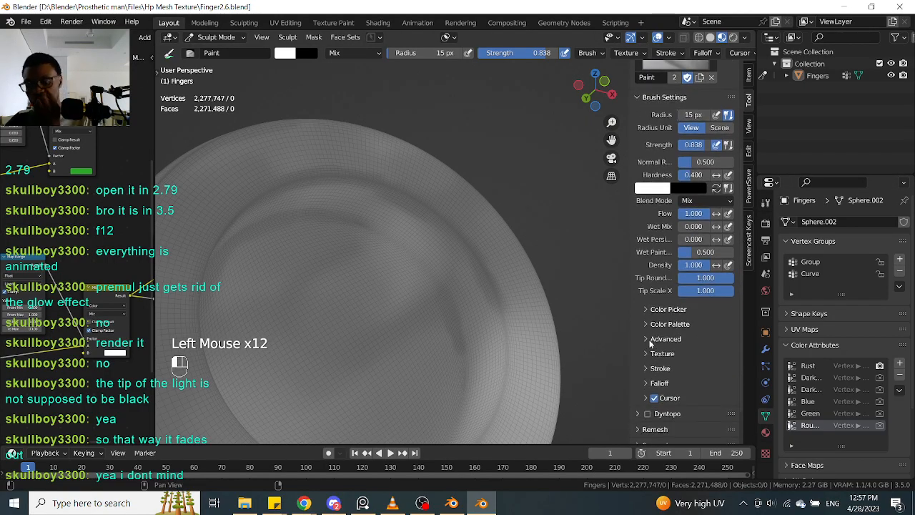
scroll(652, 350, down, 2)
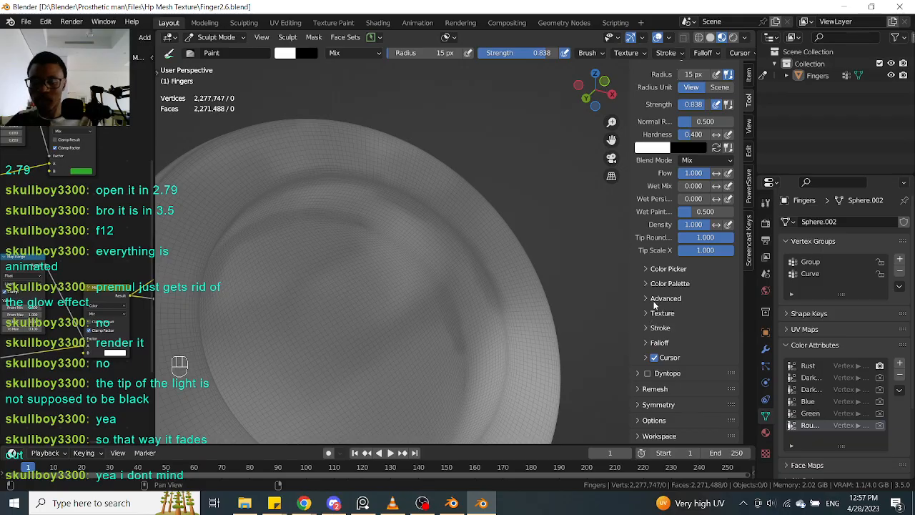
click(646, 315)
drag(739, 271, 739, 334)
click(647, 177)
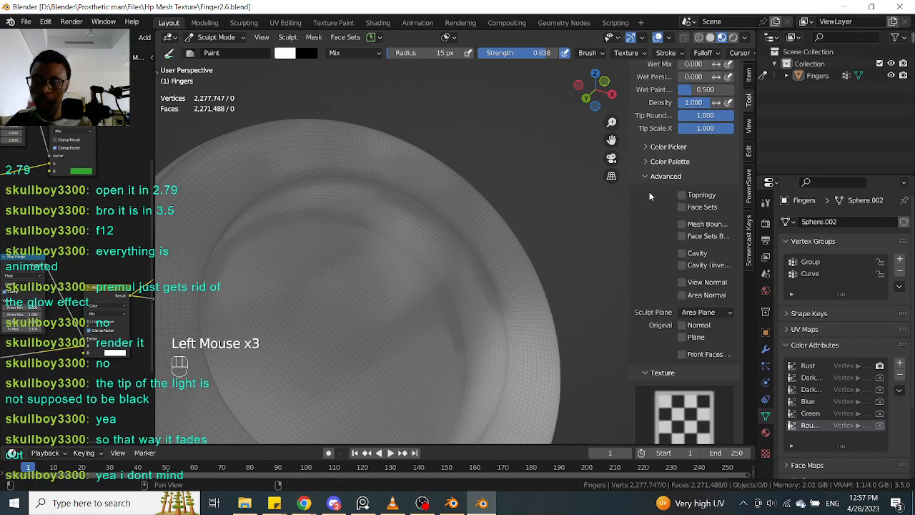
click(647, 176)
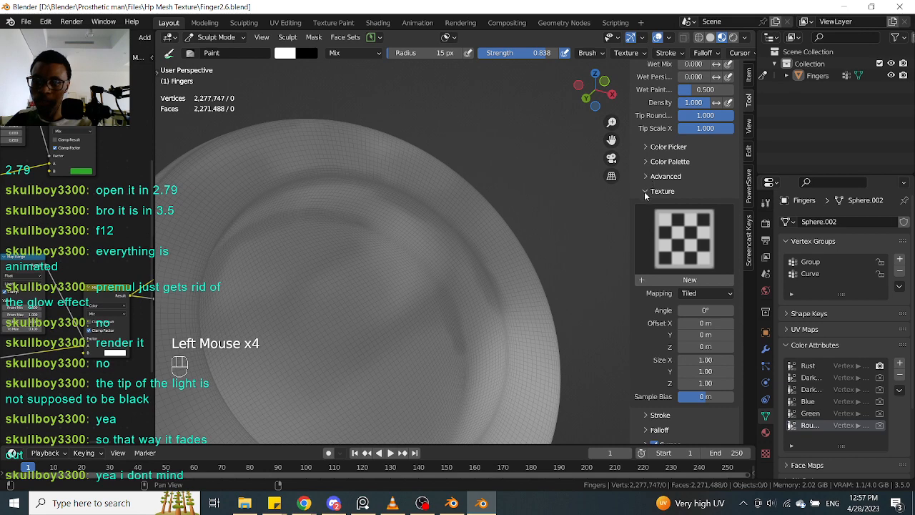
click(646, 193)
click(647, 284)
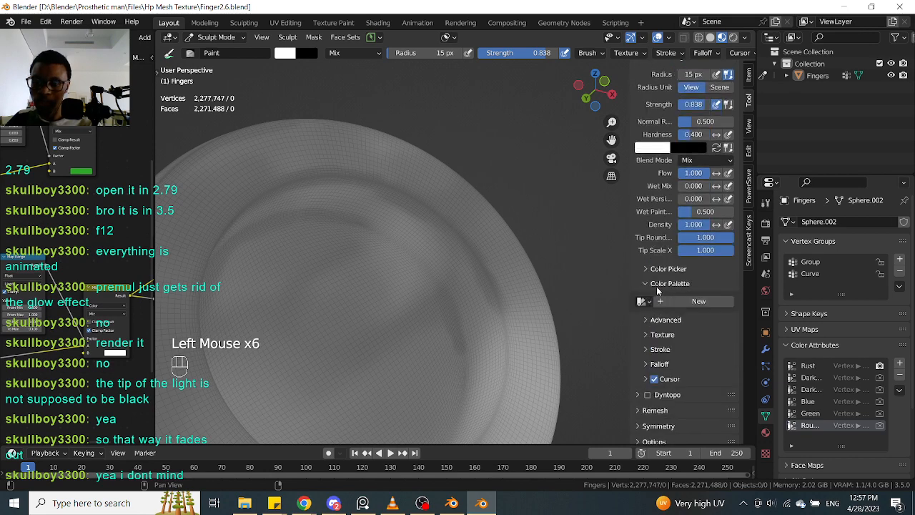
click(647, 282)
click(649, 269)
click(648, 269)
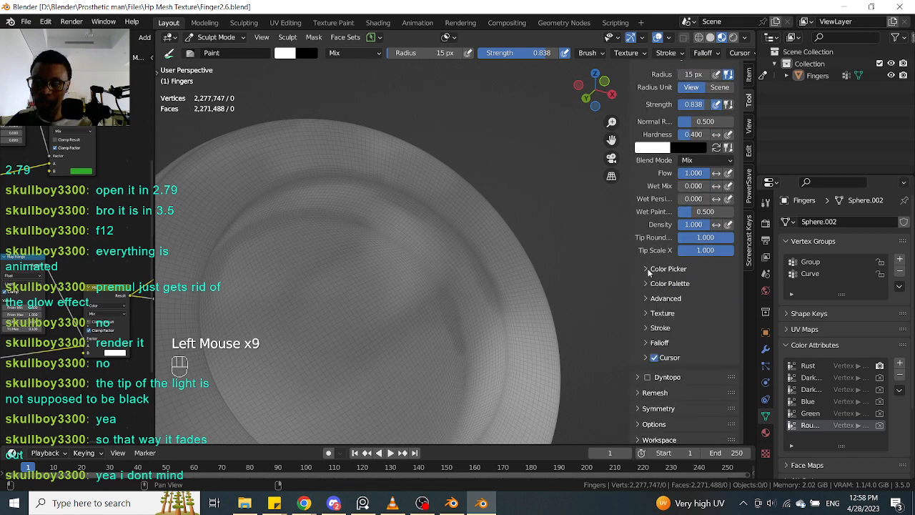
click(649, 270)
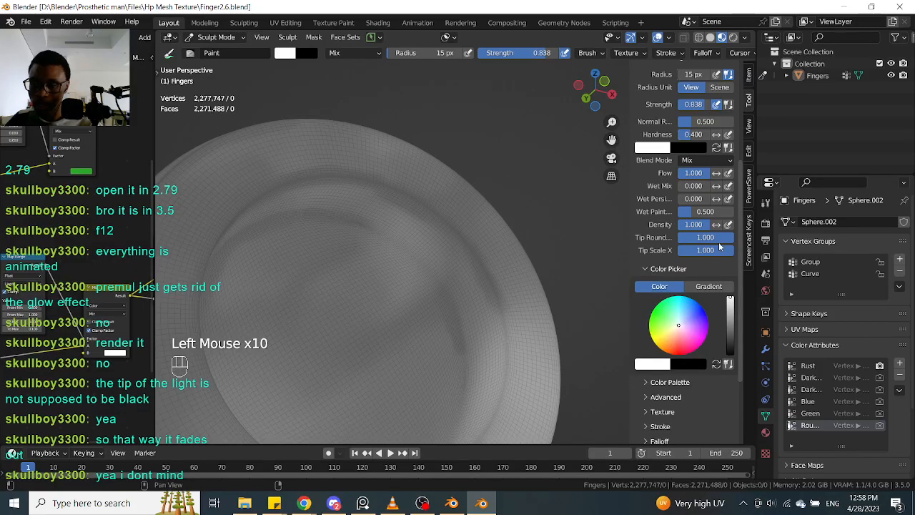
click(644, 270)
drag(739, 266, 745, 207)
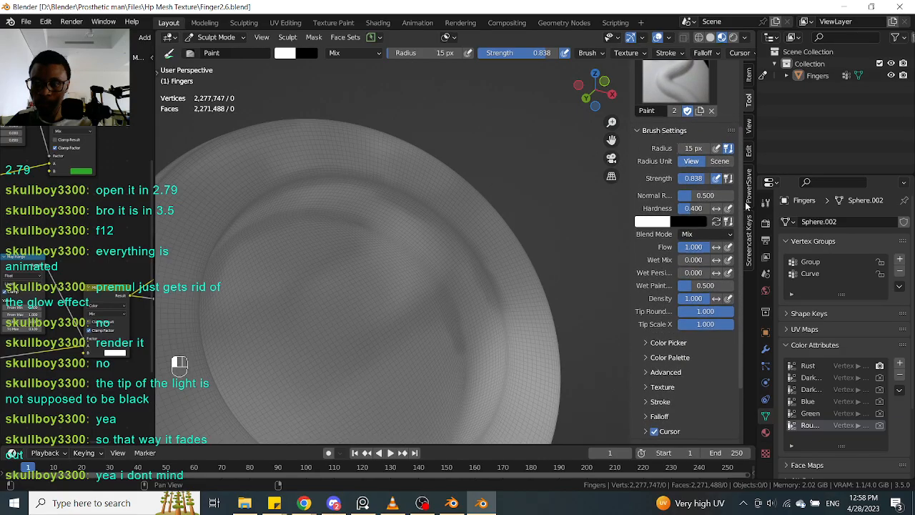
Expand the Paint brush's Falloff and Stroke subsections and examine their options
scroll(674, 353, down, 3)
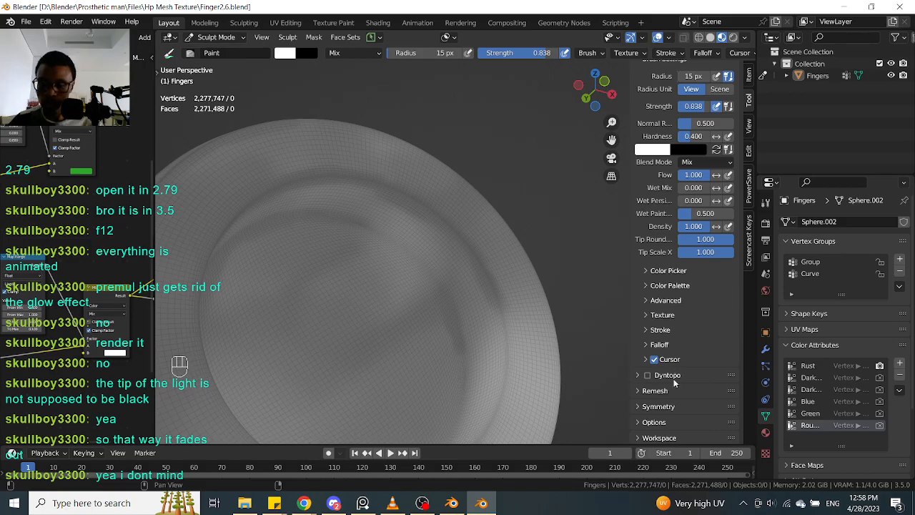
click(654, 330)
click(648, 331)
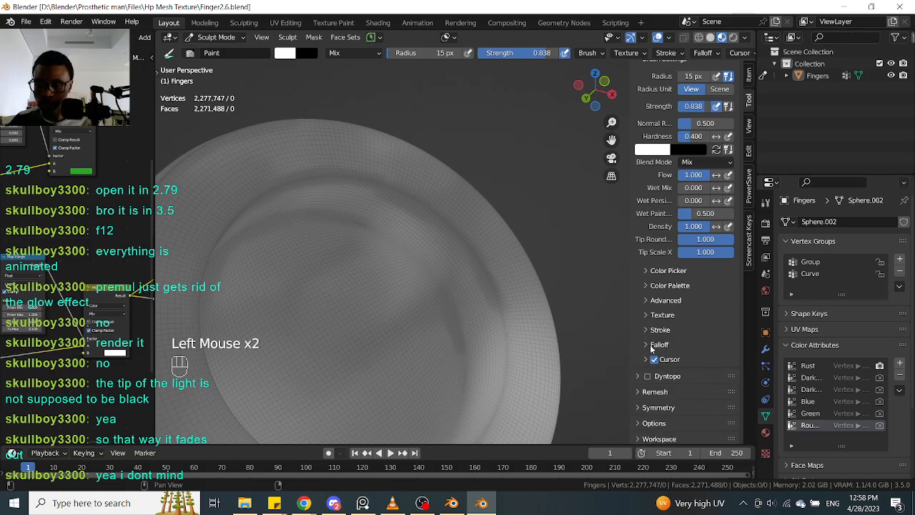
click(650, 346)
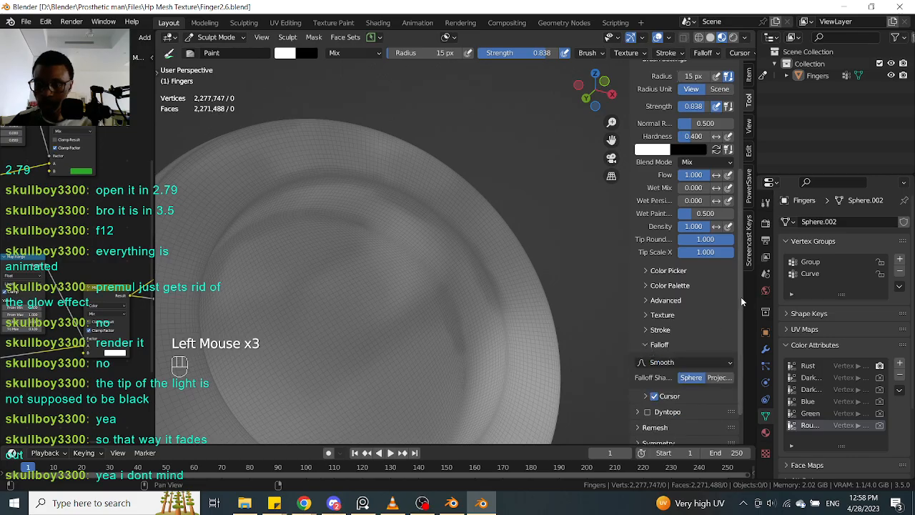
drag(741, 296, 737, 386)
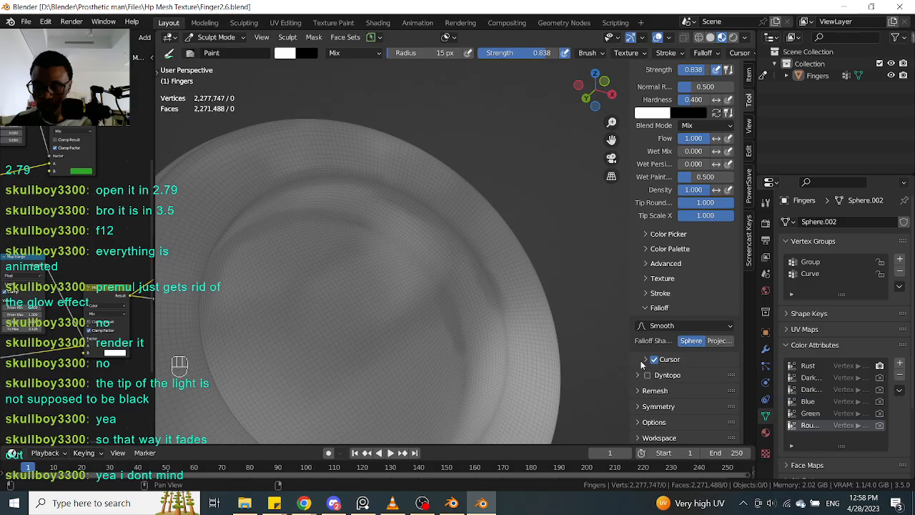
click(646, 294)
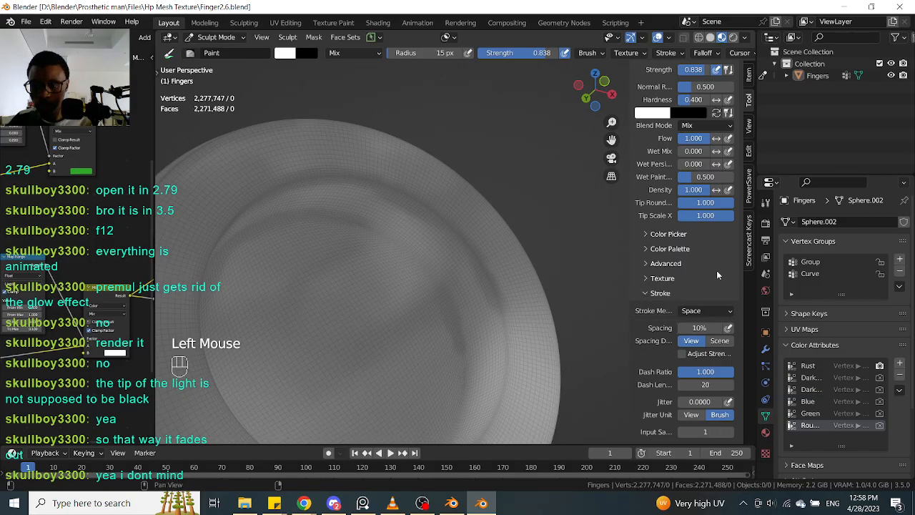
scroll(724, 336, down, 3)
click(725, 347)
scroll(725, 355, down, 1)
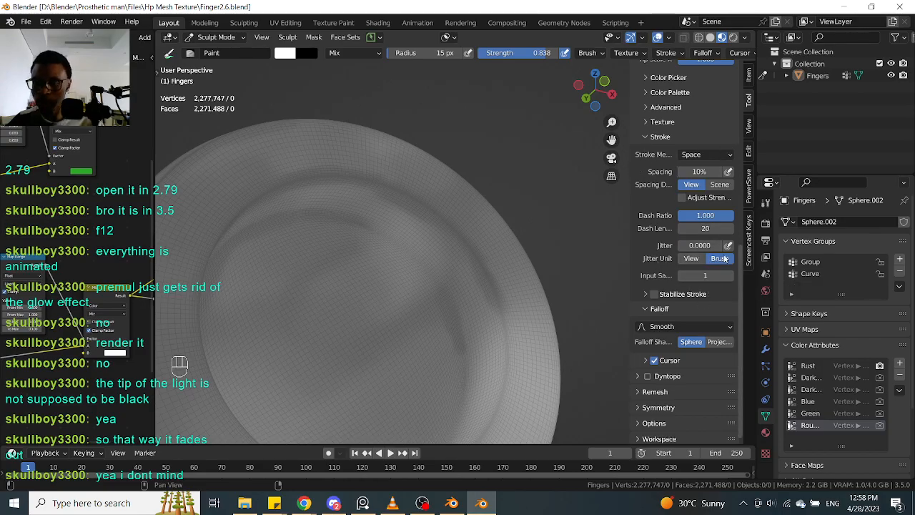
Check the brush's texture properties and show the material properties of the Fingers mesh
click(765, 453)
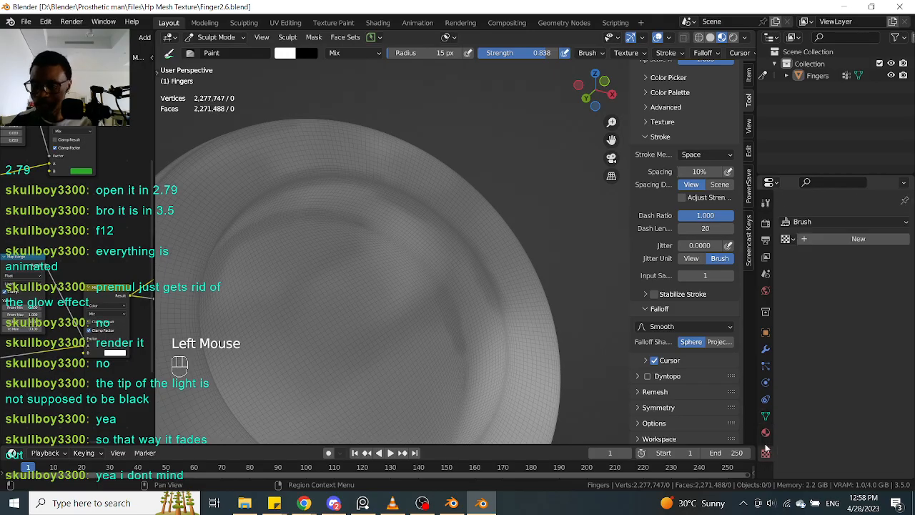
click(765, 433)
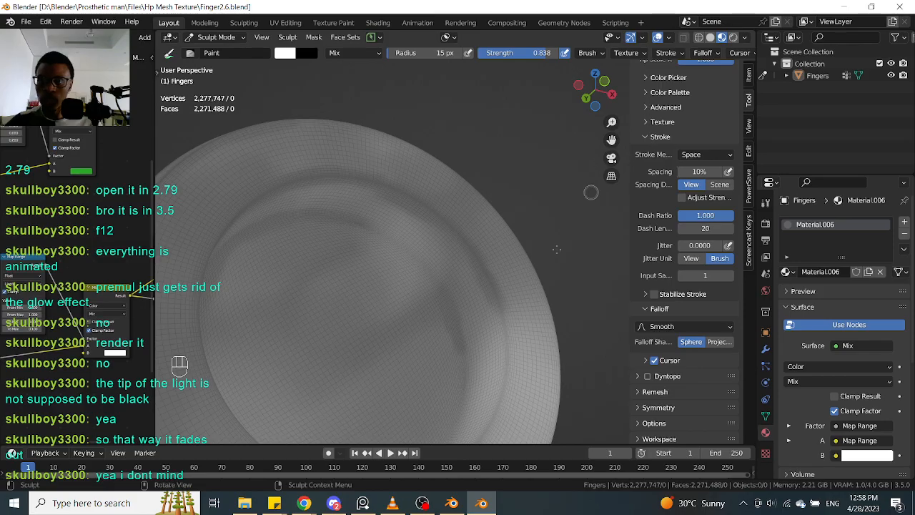
middle_drag(535, 170, 529, 181)
Recheck the brush's stroke and falloff options, and collapse the Stroke subsection of the brush settings
click(665, 53)
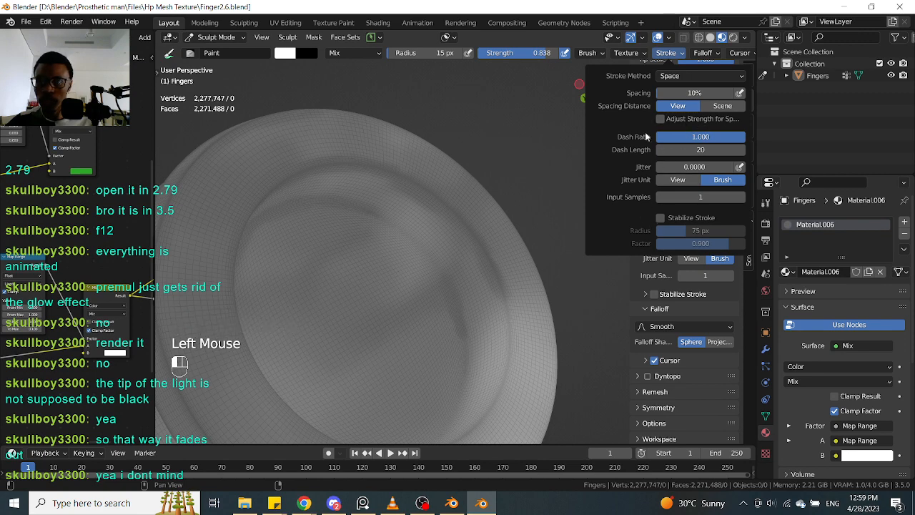
click(718, 55)
click(718, 55)
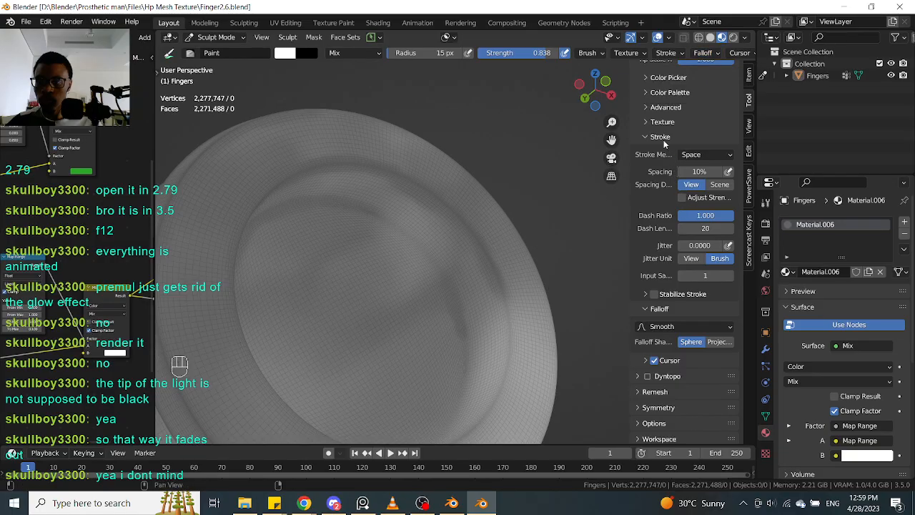
click(646, 137)
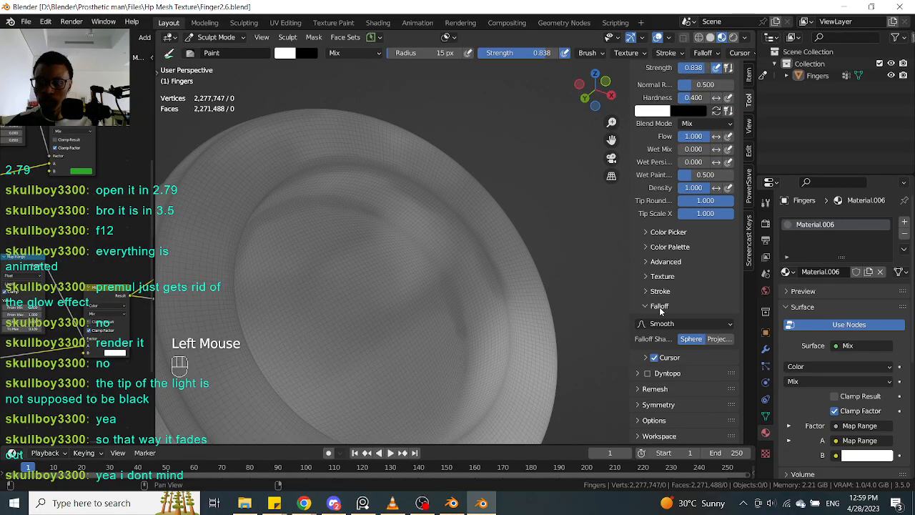
Hide the sidebar and begin darkening the uppermost ring crease on the segment below the joint with the Paint brush's black secondary color
alt+middle_drag(568, 221, 593, 216)
key(n)
ctrl+middle_drag(564, 248, 661, 223)
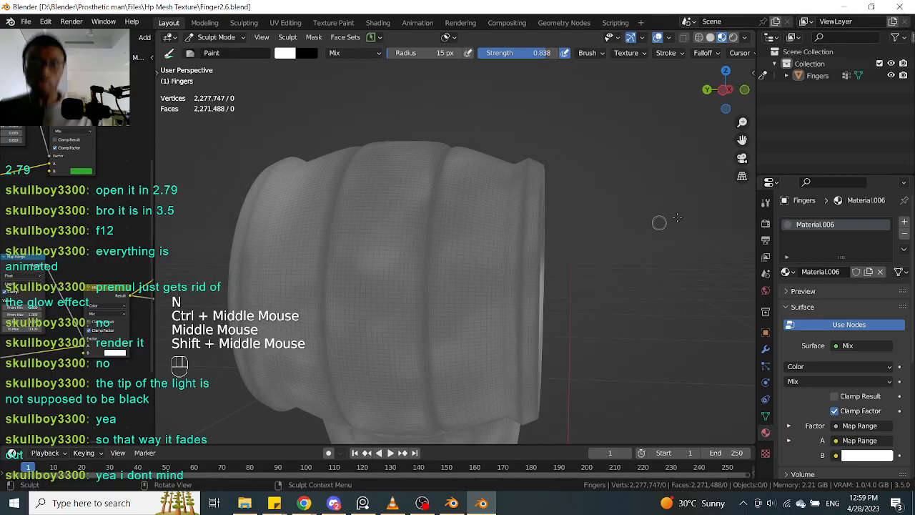
middle_drag(596, 293, 615, 255)
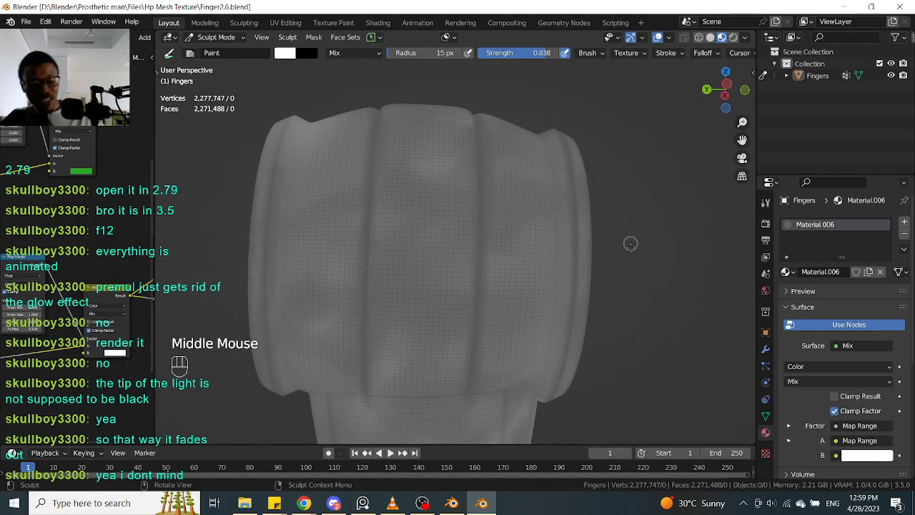
mouse_move(641, 257)
ctrl+middle_down()
mouse_move(637, 321)
mouse_move(662, 272)
mouse_move(639, 325)
mouse_move(643, 286)
mouse_move(629, 276)
ctrl+middle_up()
mouse_move(509, 276)
mouse_down()
mouse_move(464, 275)
mouse_move(511, 278)
mouse_up()
middle_drag(511, 278, 580, 271)
ctrl+click(580, 270)
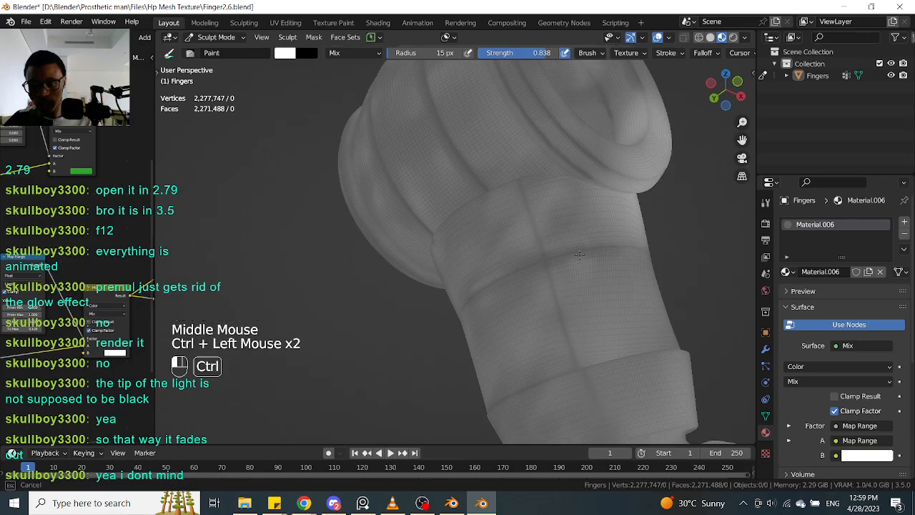
middle_drag(684, 255, 637, 245)
ctrl+click(637, 245)
Continue darkening the ring crease around the other sides of the segment below the joint
middle_drag(717, 213, 658, 228)
mouse_move(657, 228)
shift+middle_down()
mouse_move(589, 256)
mouse_move(678, 225)
mouse_move(657, 233)
shift+middle_up()
ctrl+click(590, 256)
ctrl+click(677, 225)
ctrl+click(658, 233)
middle_drag(707, 248, 604, 244)
ctrl+click(661, 241)
ctrl+click(604, 244)
Turn off the wireframe overlay to inspect the painted segment, and turn it back on
middle_drag(641, 269, 674, 43)
click(668, 38)
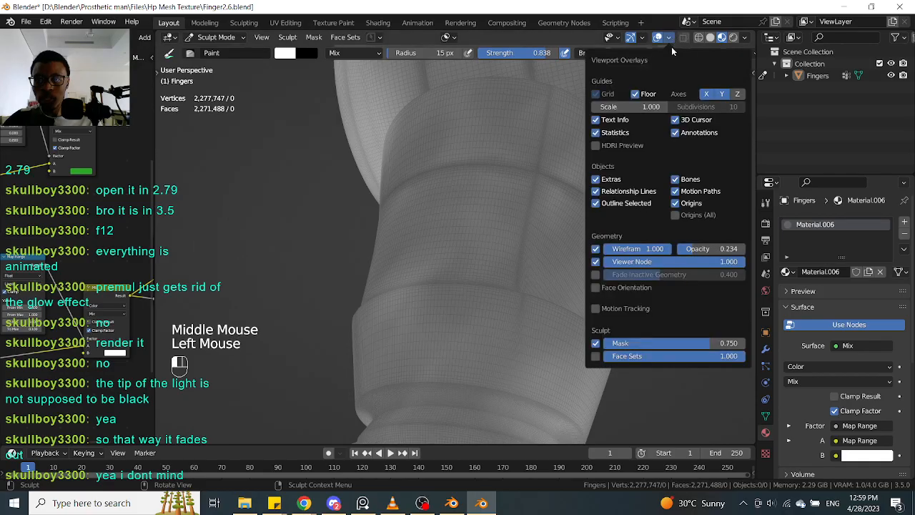
click(595, 249)
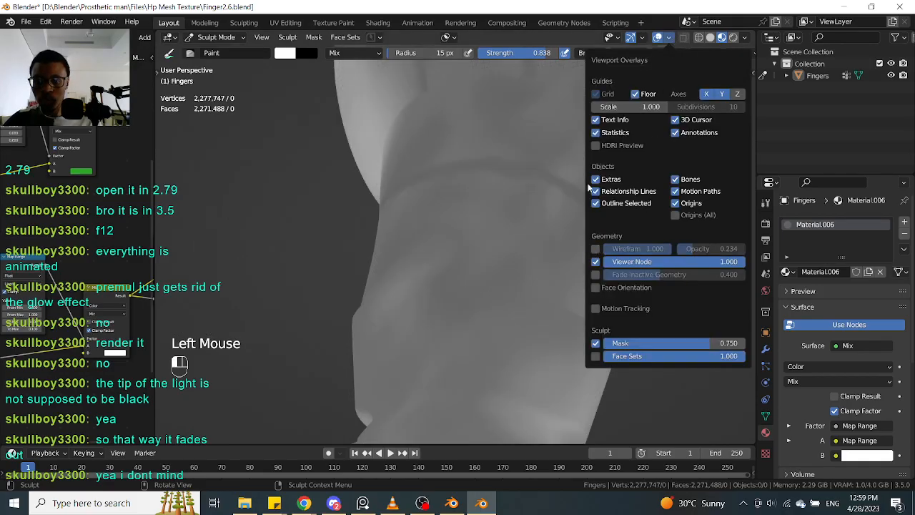
click(595, 249)
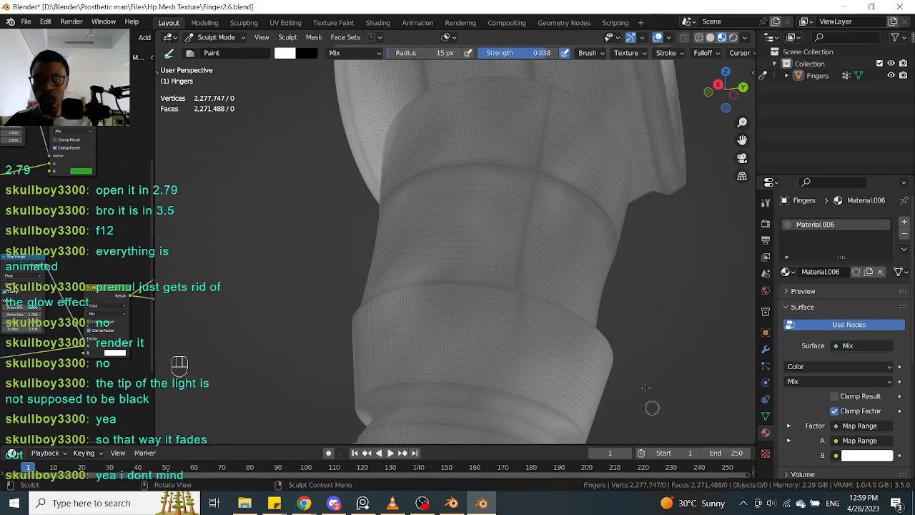
double_click(664, 291)
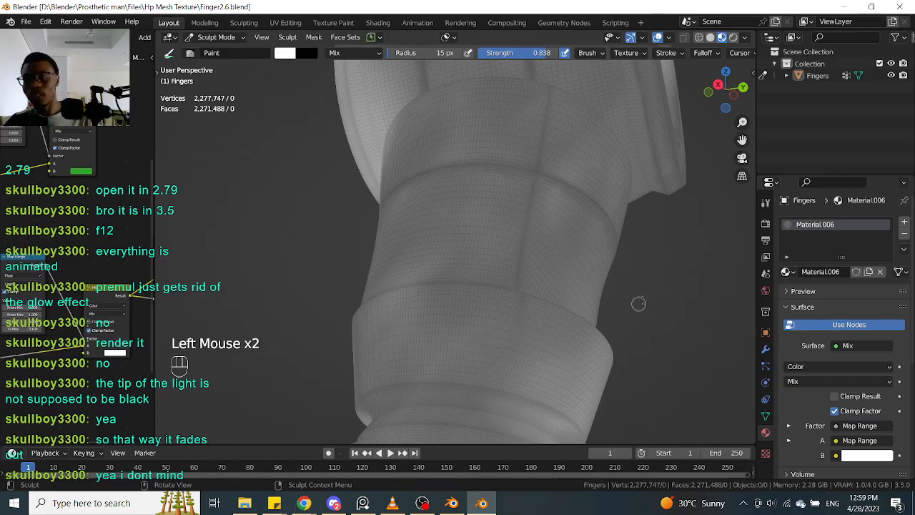
Darken the crease along the upper edge of the segment's flared ring with short strokes from several sides
middle_drag(659, 271, 648, 310)
ctrl+click(541, 333)
ctrl+click(604, 326)
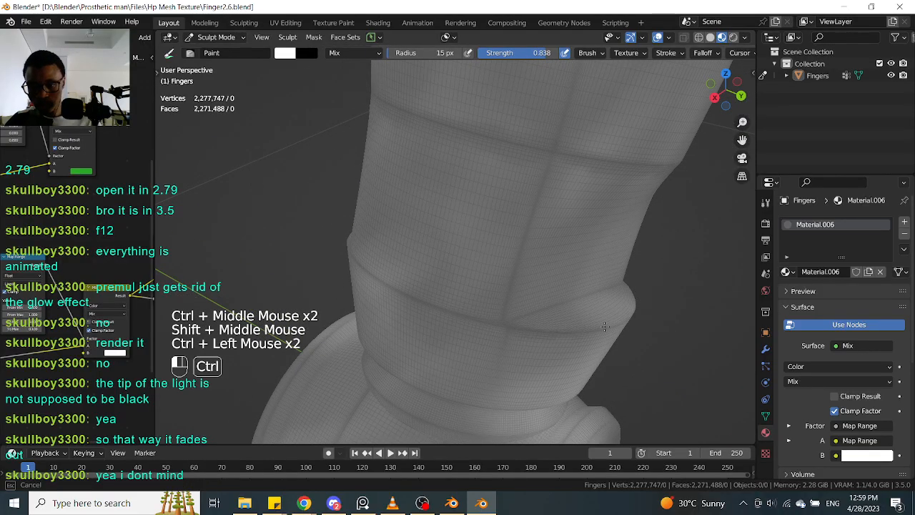
ctrl+click(526, 318)
middle_drag(527, 316, 545, 305)
ctrl+drag(545, 305, 643, 295)
mouse_move(644, 296)
alt+middle_down()
mouse_move(763, 300)
mouse_move(565, 281)
mouse_move(653, 280)
mouse_move(551, 355)
alt+middle_up()
mouse_move(551, 355)
ctrl+mouse_down()
mouse_move(547, 348)
mouse_move(568, 338)
ctrl+mouse_up()
mouse_move(568, 338)
alt+middle_down()
mouse_move(465, 307)
mouse_move(572, 284)
mouse_move(616, 247)
alt+middle_up()
Darken the diagonal crease across the flared ring and the curved edge line just below it
ctrl+drag(587, 270, 536, 296)
ctrl+drag(536, 297, 504, 315)
ctrl+drag(501, 317, 472, 333)
ctrl+drag(465, 338, 440, 353)
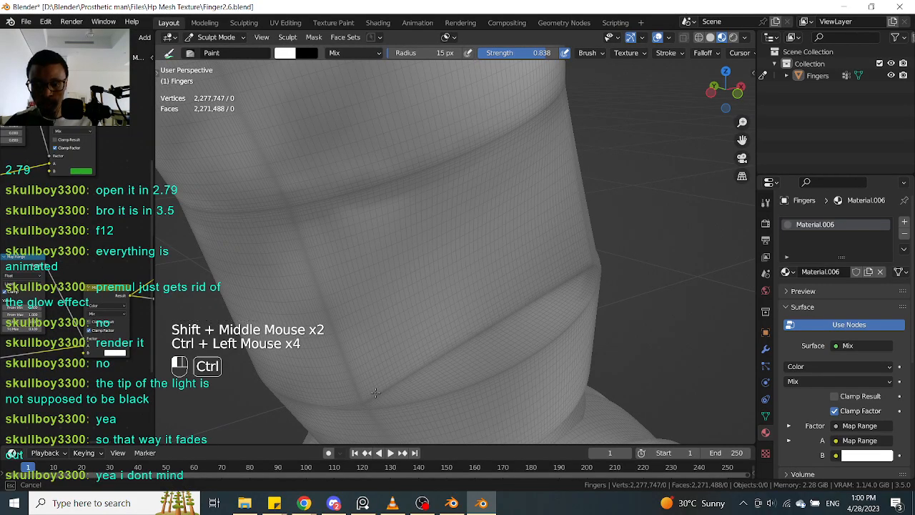
ctrl+drag(351, 401, 414, 395)
ctrl+drag(418, 395, 434, 392)
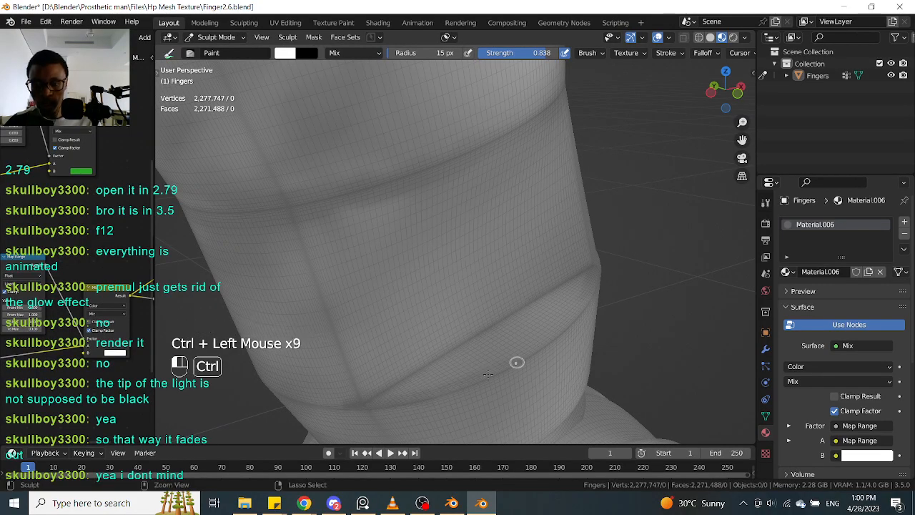
ctrl+drag(503, 371, 570, 327)
Darken the groove along the underside of the flared ring, where it narrows into the neck, working around the finger
mouse_move(554, 345)
ctrl+middle_down()
mouse_move(643, 328)
mouse_move(667, 344)
mouse_move(672, 300)
ctrl+middle_up()
mouse_move(672, 300)
shift+middle_down()
mouse_move(677, 245)
mouse_move(656, 237)
mouse_move(666, 210)
mouse_move(665, 236)
mouse_move(450, 258)
shift+middle_up()
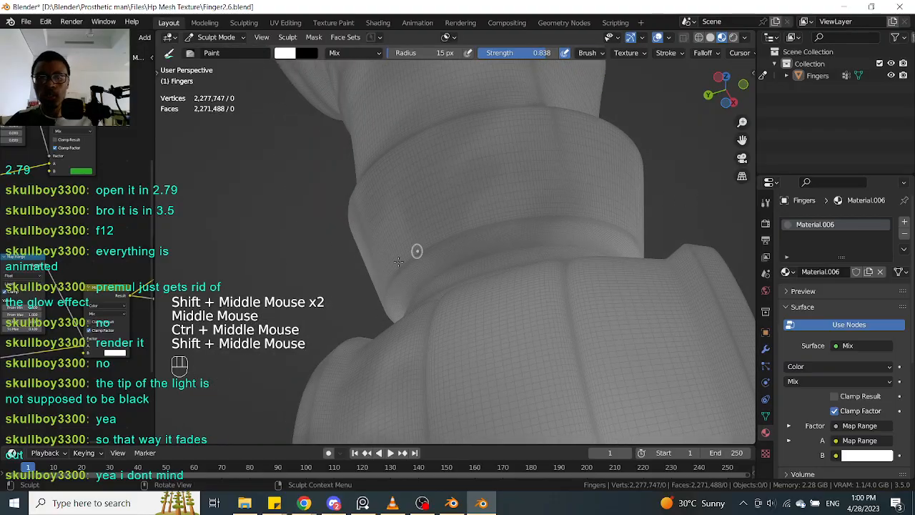
mouse_move(419, 253)
ctrl+mouse_down()
mouse_move(461, 233)
mouse_move(570, 215)
ctrl+mouse_up()
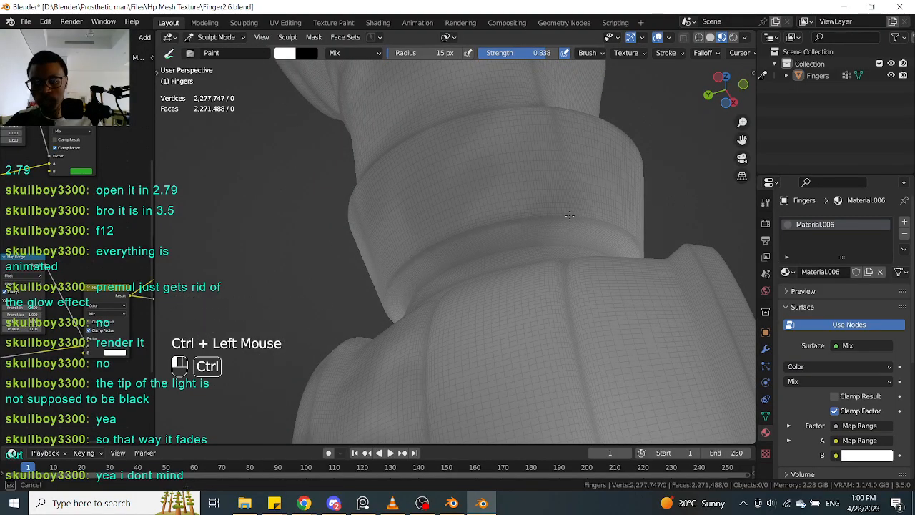
middle_drag(382, 282, 594, 295)
ctrl+drag(394, 272, 448, 280)
mouse_move(448, 280)
middle_down()
mouse_move(448, 348)
mouse_move(501, 221)
mouse_move(517, 229)
middle_up()
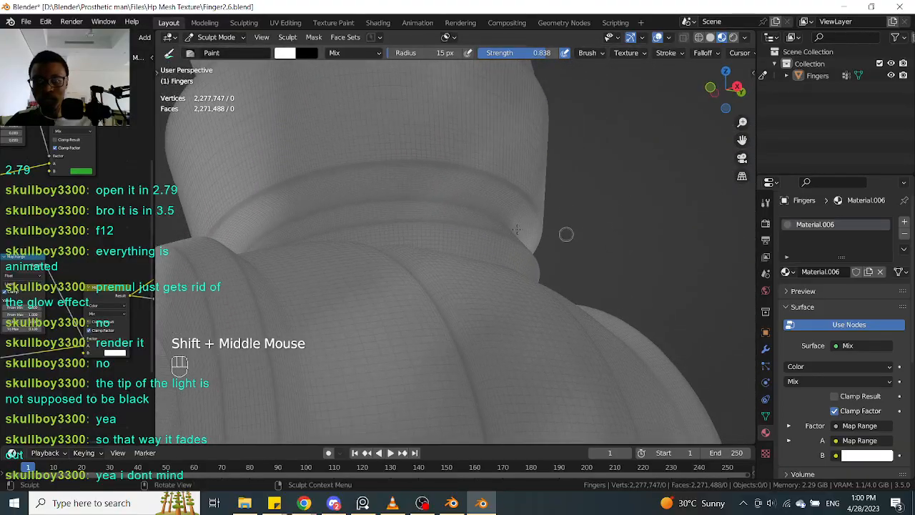
ctrl+drag(336, 176, 353, 174)
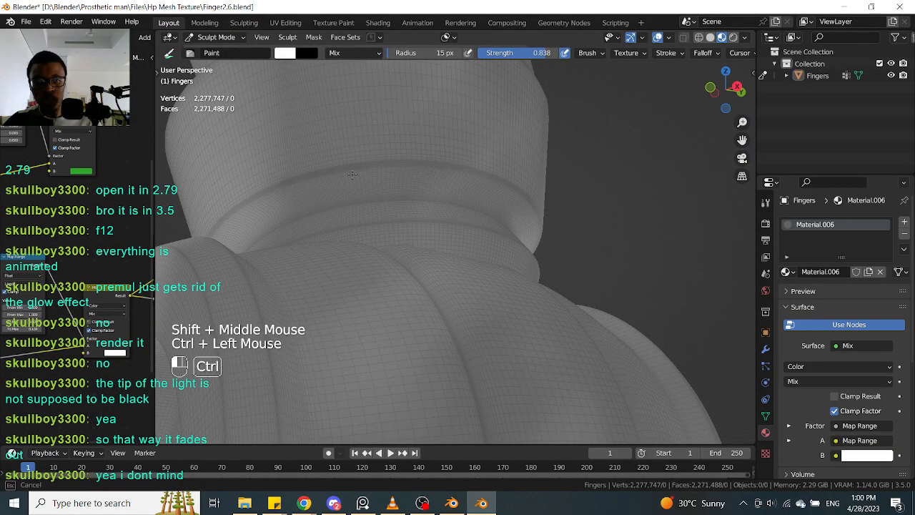
middle_drag(445, 163, 440, 150)
ctrl+click(440, 150)
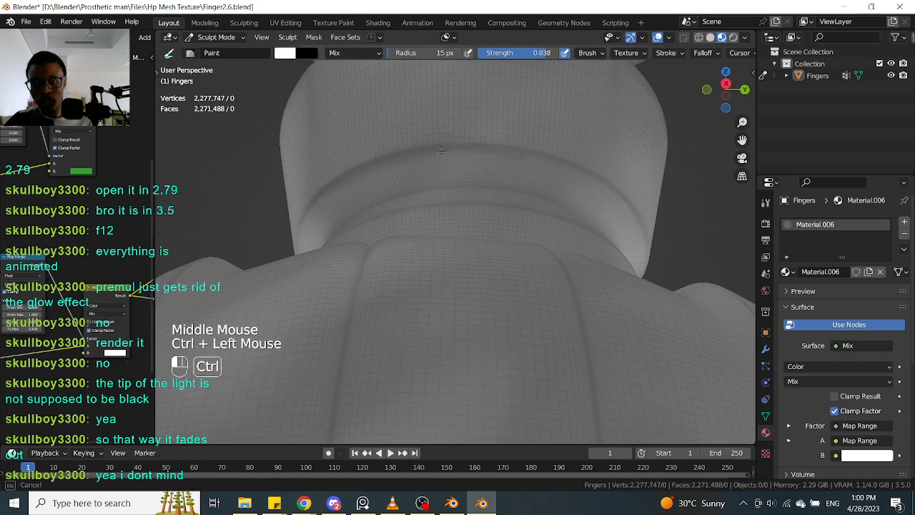
ctrl+click(607, 179)
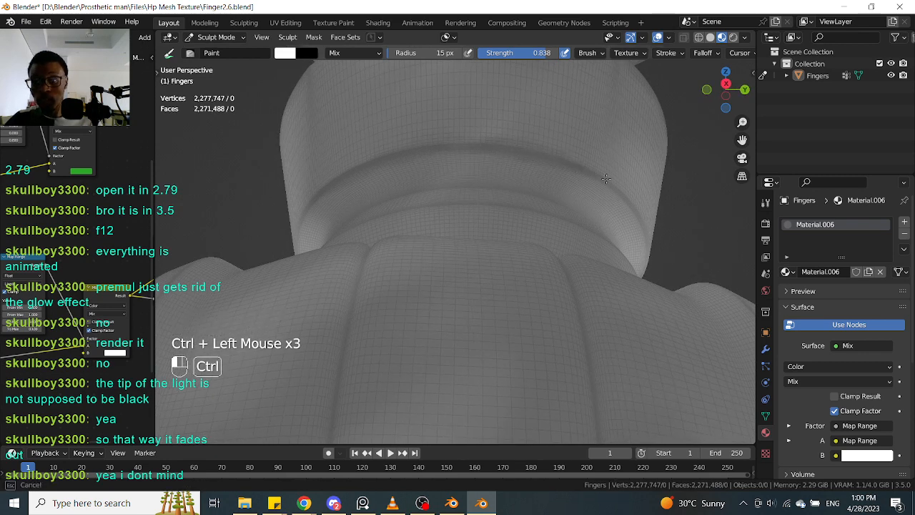
Paint short dark strokes along the narrow neck crease beneath the flared ring
ctrl+middle_drag(606, 179, 687, 201)
middle_drag(711, 271, 708, 266)
ctrl+middle_drag(709, 266, 705, 204)
ctrl+drag(443, 216, 412, 214)
ctrl+drag(390, 212, 426, 217)
ctrl+drag(429, 217, 451, 219)
ctrl+drag(456, 219, 469, 219)
ctrl+drag(603, 208, 613, 204)
Darken the seam where the neck meets the ribbed barrel of the lower joint
middle_drag(643, 159, 693, 150)
middle_drag(672, 153, 704, 149)
mouse_move(690, 151)
middle_down()
mouse_move(725, 148)
mouse_move(704, 142)
middle_up()
mouse_move(325, 245)
ctrl+middle_down()
mouse_move(251, 255)
mouse_move(439, 235)
ctrl+middle_up()
ctrl+drag(439, 235, 460, 238)
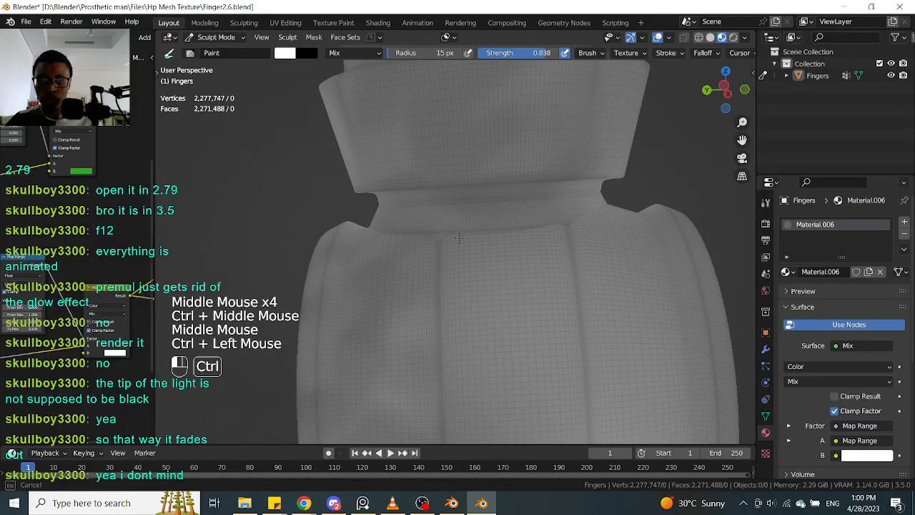
ctrl+drag(572, 221, 576, 217)
Darken the groove between the lower joint's barrel and the rim of its round side cap
ctrl+middle_drag(598, 198, 647, 190)
mouse_move(690, 170)
middle_down()
mouse_move(733, 171)
mouse_move(579, 139)
middle_up()
mouse_move(643, 126)
middle_down()
mouse_move(643, 143)
mouse_move(563, 199)
middle_up()
ctrl+drag(564, 199, 571, 175)
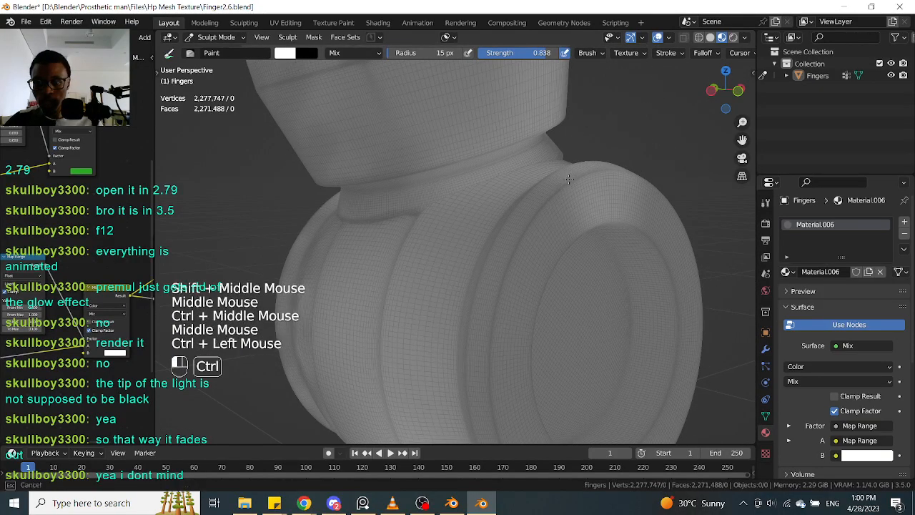
ctrl+click(490, 355)
ctrl+click(490, 354)
ctrl+middle_drag(489, 355, 515, 336)
mouse_move(514, 336)
shift+middle_down()
mouse_move(707, 179)
mouse_move(643, 207)
shift+middle_up()
shift+middle_drag(643, 208, 478, 194)
ctrl+click(472, 278)
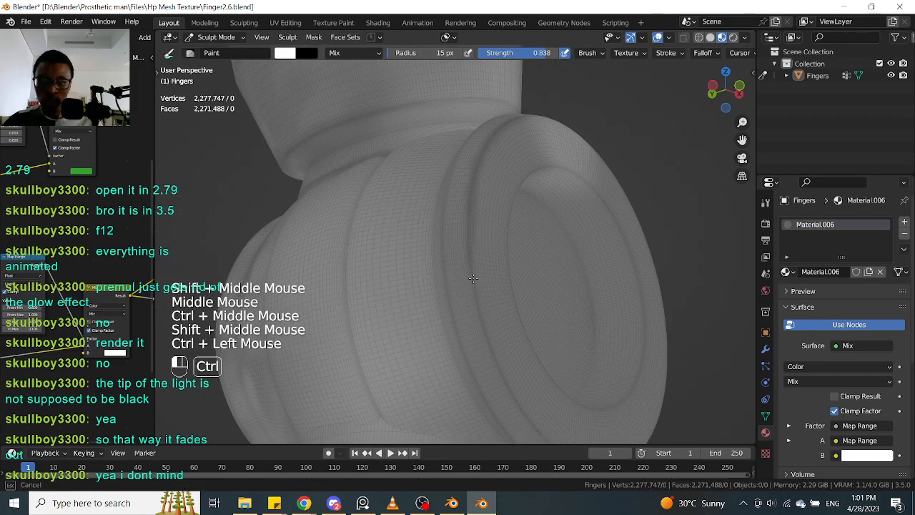
ctrl+click(511, 391)
Darken the lower stretch of the groove around the side cap's outer rim
mouse_move(592, 280)
ctrl+middle_down()
mouse_move(700, 190)
mouse_move(696, 248)
mouse_move(623, 243)
mouse_move(674, 267)
mouse_move(605, 274)
ctrl+middle_up()
ctrl+drag(512, 291, 527, 302)
ctrl+click(527, 302)
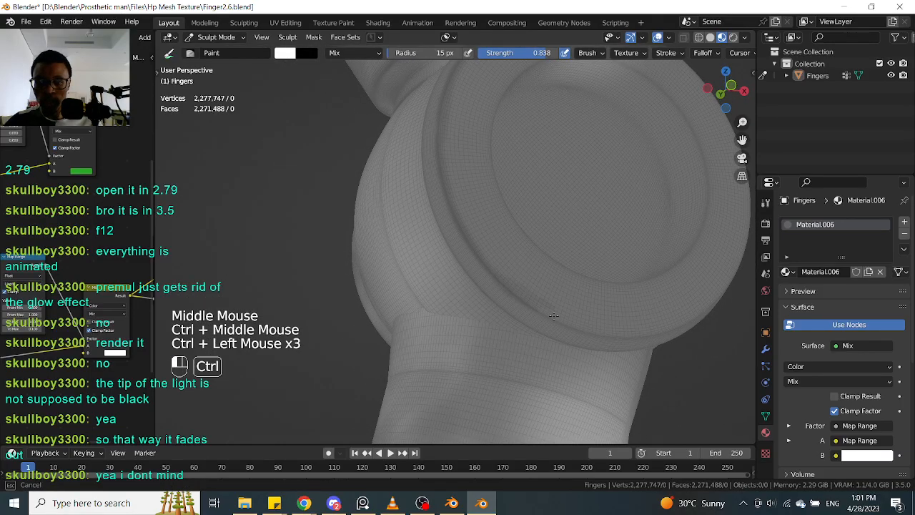
middle_drag(631, 303, 686, 272)
ctrl+drag(547, 312, 572, 320)
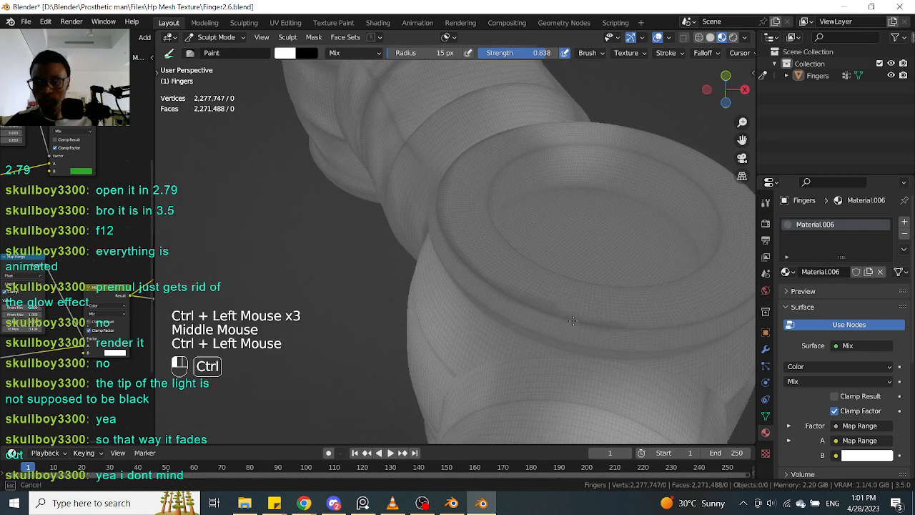
ctrl+drag(694, 324, 704, 323)
Extend the dark line around the far side of the cap's outer rim up toward its upper edge
shift+middle_drag(729, 328, 672, 307)
middle_drag(674, 307, 635, 308)
ctrl+drag(547, 303, 550, 300)
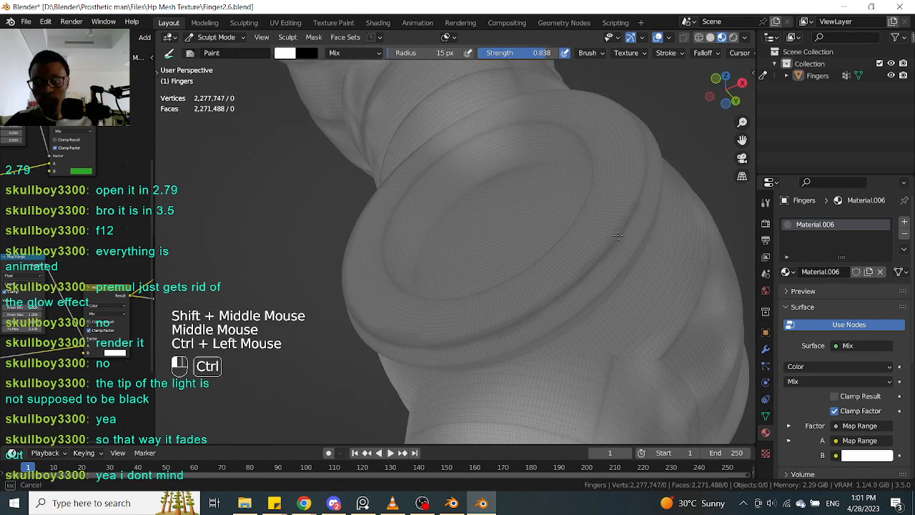
ctrl+drag(618, 236, 636, 192)
mouse_move(711, 133)
shift+middle_down()
mouse_move(699, 175)
mouse_move(661, 210)
shift+middle_up()
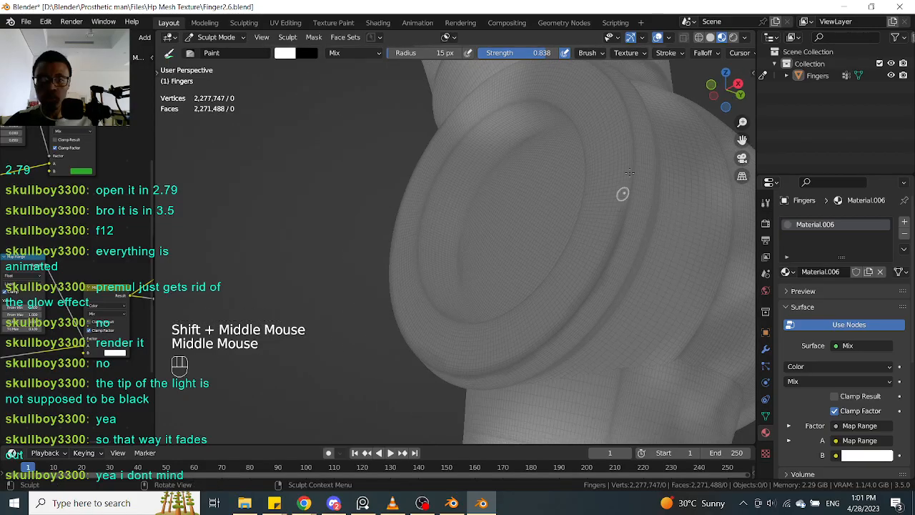
shift+middle_drag(656, 123, 647, 183)
ctrl+drag(616, 187, 620, 221)
ctrl+drag(615, 232, 609, 254)
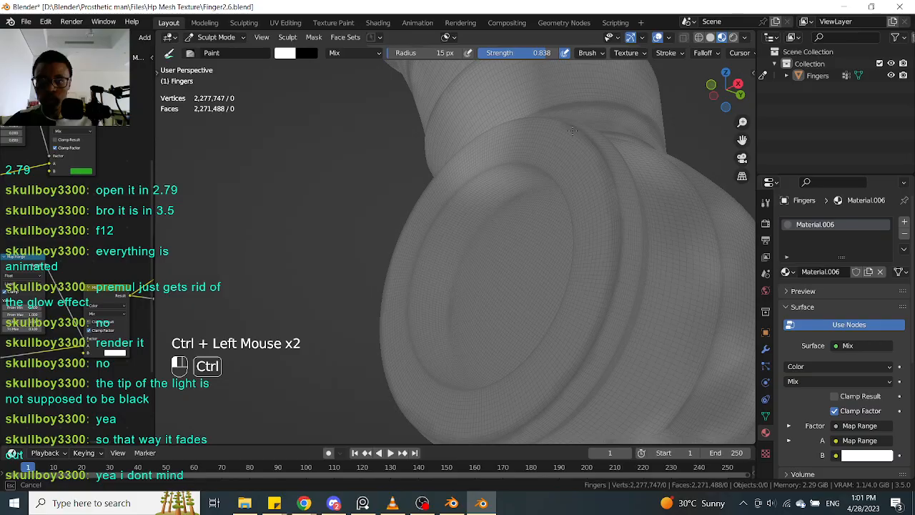
Darken the inner edge of the side cap's rim around its recessed circular face
middle_drag(579, 131, 600, 143)
mouse_move(604, 146)
middle_down()
mouse_move(652, 174)
mouse_move(617, 176)
middle_up()
ctrl+drag(537, 153, 563, 194)
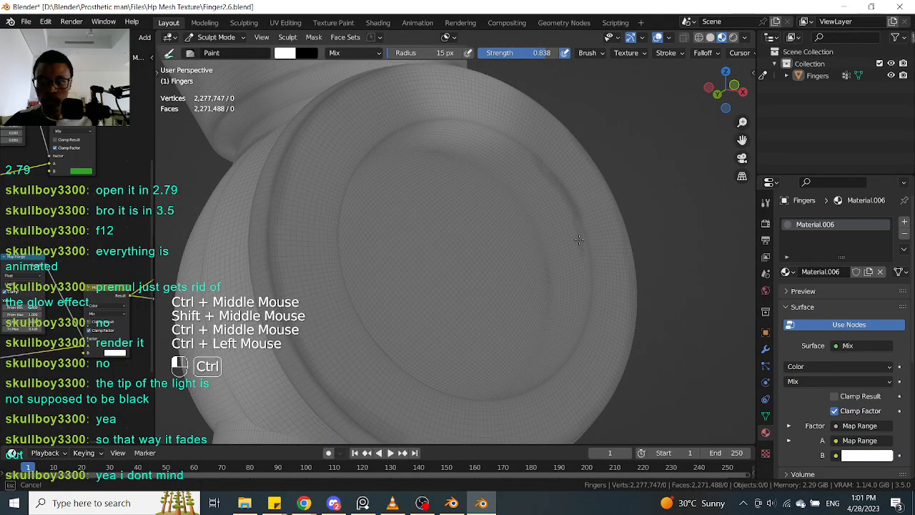
ctrl+drag(585, 336, 584, 335)
middle_drag(584, 335, 588, 325)
shift+middle_drag(588, 326, 590, 316)
ctrl+drag(590, 316, 583, 325)
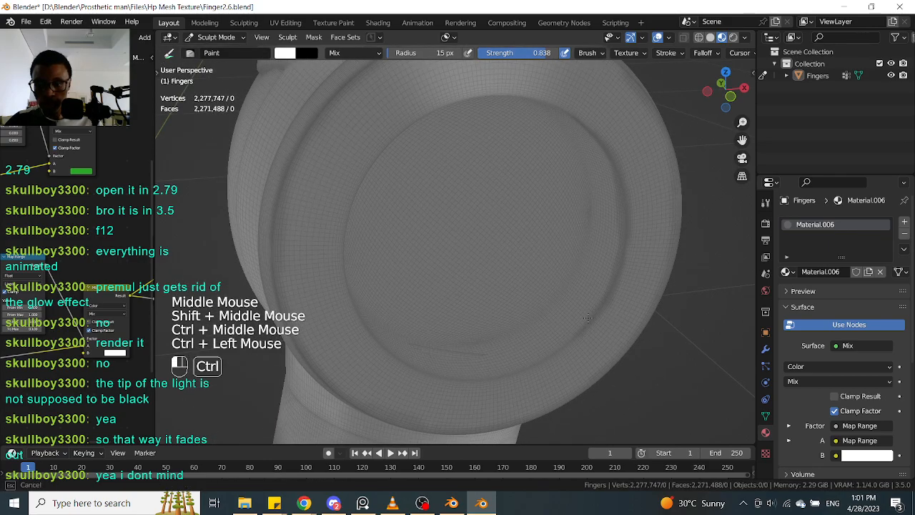
Paint the circular groove on the joint's flat end disc black with the Paint brush's secondary colour
ctrl+drag(540, 359, 539, 346)
middle_drag(540, 346, 536, 331)
ctrl+drag(503, 347, 492, 344)
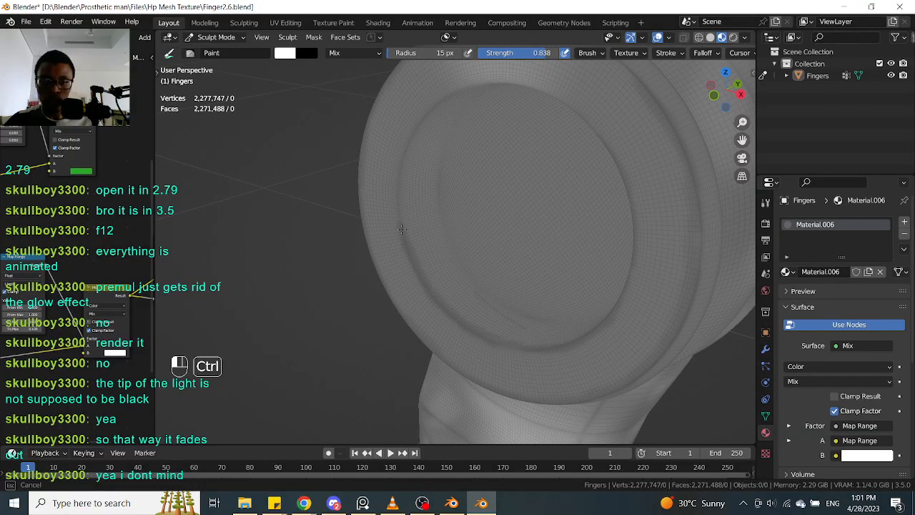
ctrl+drag(399, 188, 395, 172)
mouse_move(345, 256)
middle_down()
mouse_move(333, 196)
mouse_move(350, 170)
mouse_move(401, 194)
mouse_move(382, 185)
mouse_move(444, 250)
middle_up()
ctrl+drag(444, 250, 458, 231)
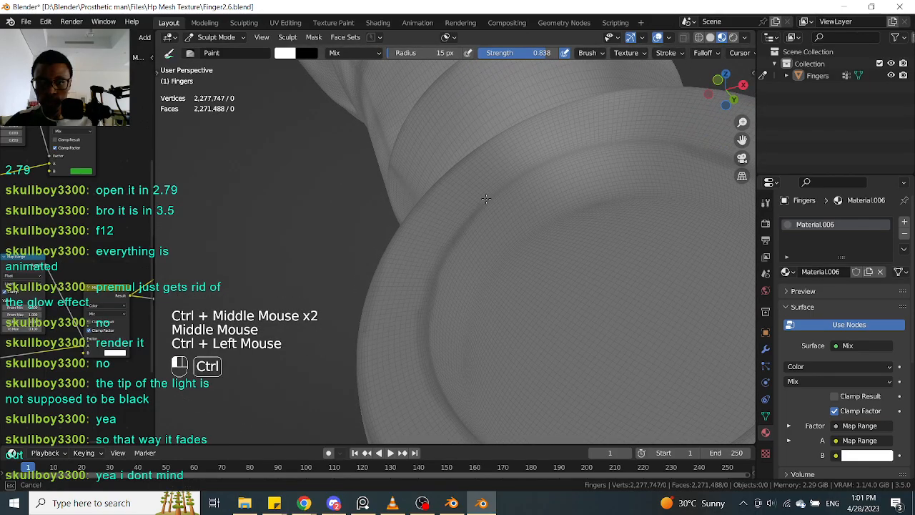
ctrl+drag(498, 188, 345, 198)
Paint the groove behind the joint's end rim black along its side, undoing and repainting the lower stroke
ctrl+middle_drag(345, 198, 372, 214)
mouse_move(371, 215)
middle_down()
mouse_move(498, 260)
mouse_move(520, 219)
mouse_move(472, 172)
middle_up()
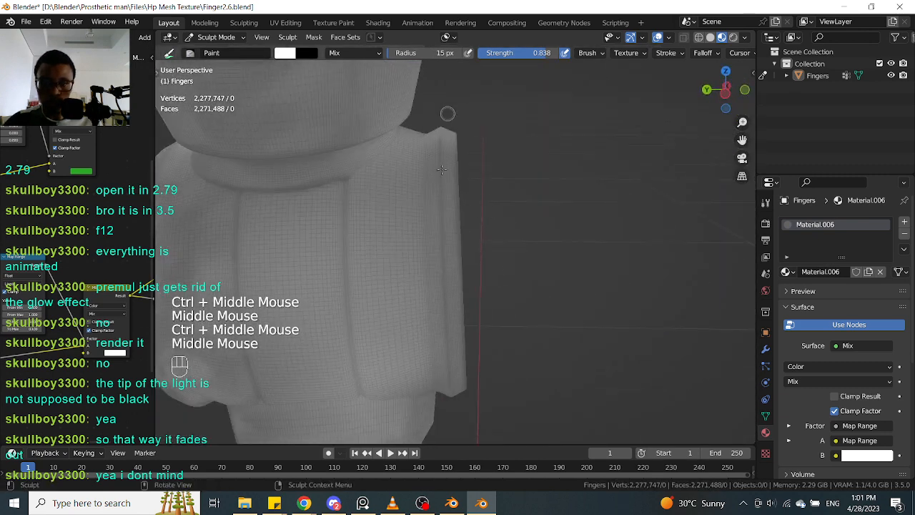
ctrl+click(436, 148)
ctrl+drag(436, 149, 436, 148)
ctrl+drag(439, 265, 445, 278)
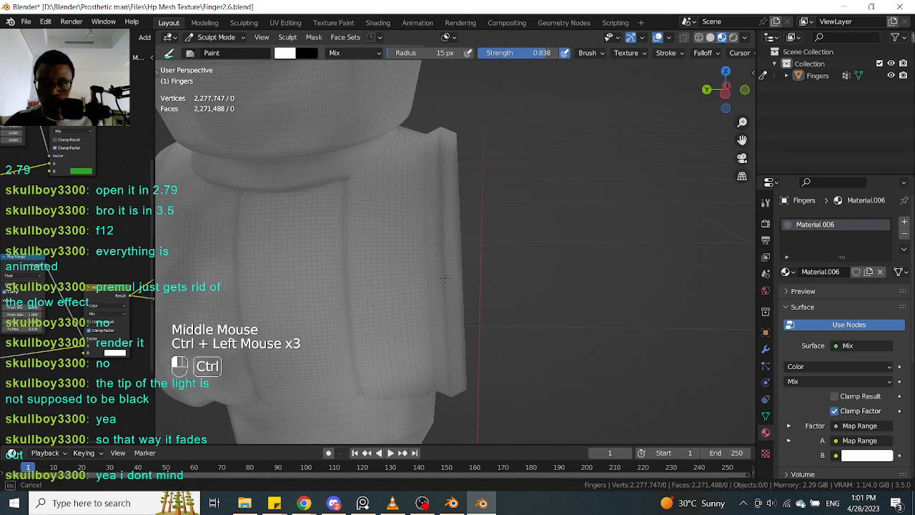
middle_drag(445, 289, 510, 243)
ctrl+drag(510, 243, 449, 243)
ctrl+click(446, 275)
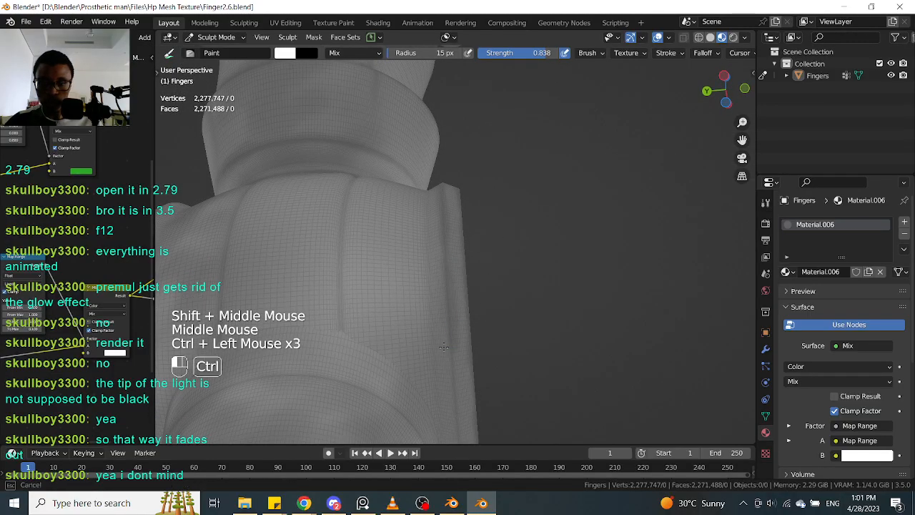
key(ctrl+z)
ctrl+drag(442, 226, 451, 342)
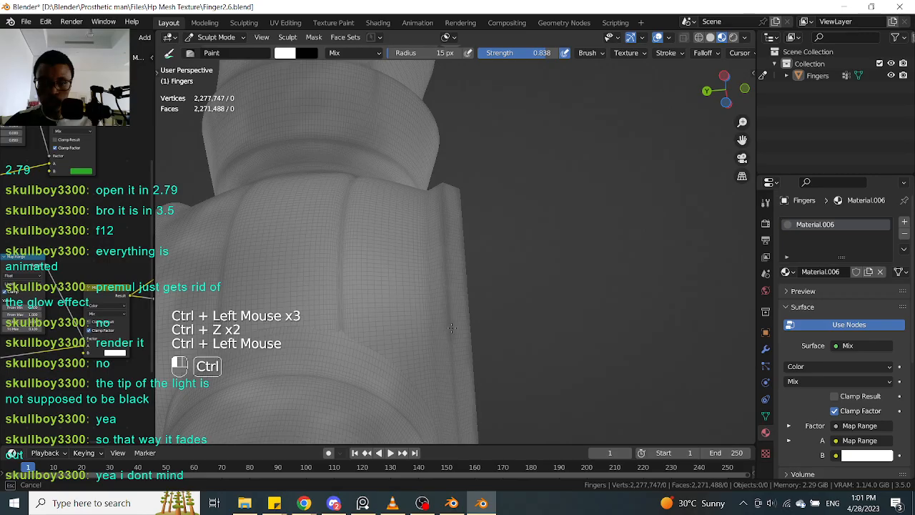
Continue the black paint in the groove behind the same end rim around its underside and opposite side
ctrl+middle_drag(455, 374, 600, 122)
shift+middle_drag(684, 54, 580, 171)
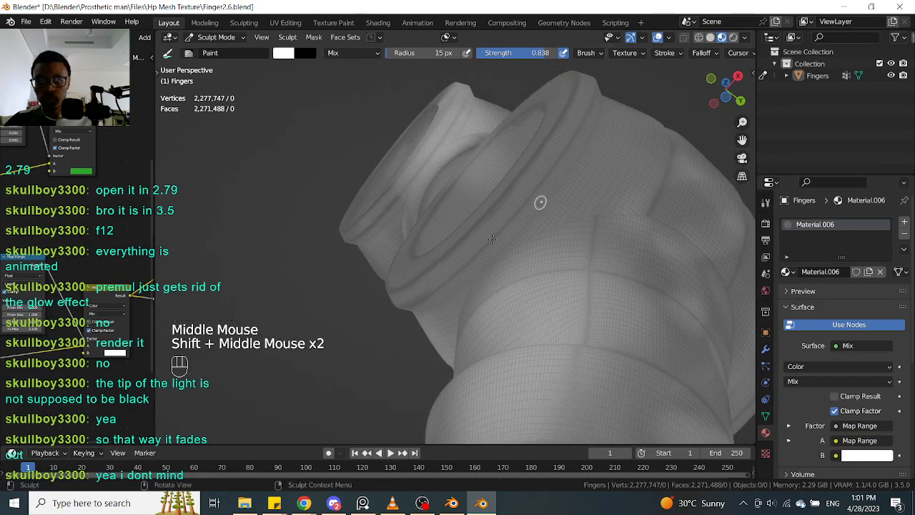
ctrl+drag(450, 286, 448, 284)
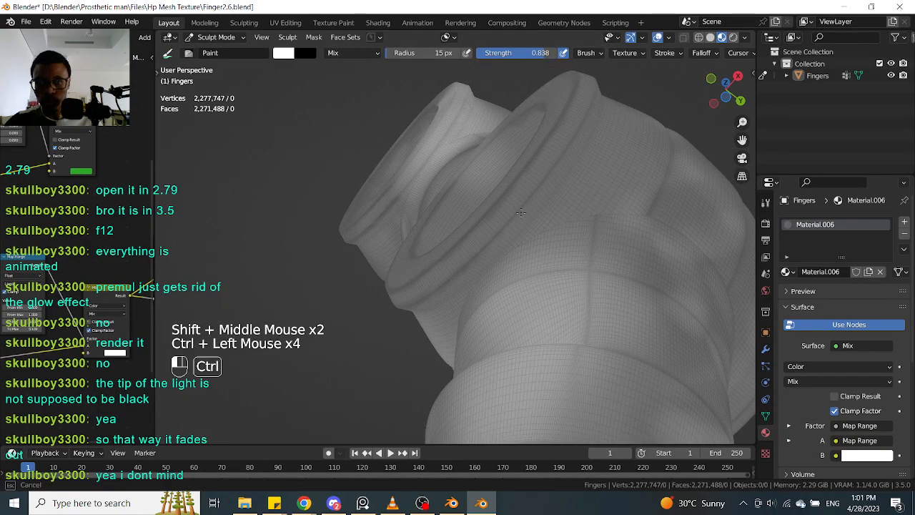
ctrl+drag(529, 201, 511, 219)
shift+middle_drag(581, 125, 521, 253)
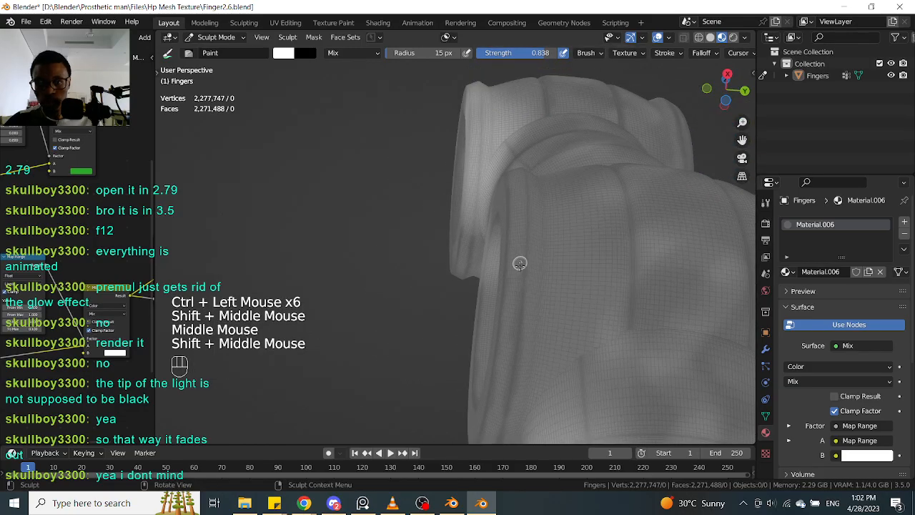
ctrl+drag(521, 253, 524, 238)
middle_drag(527, 173, 526, 228)
ctrl+drag(527, 229, 522, 228)
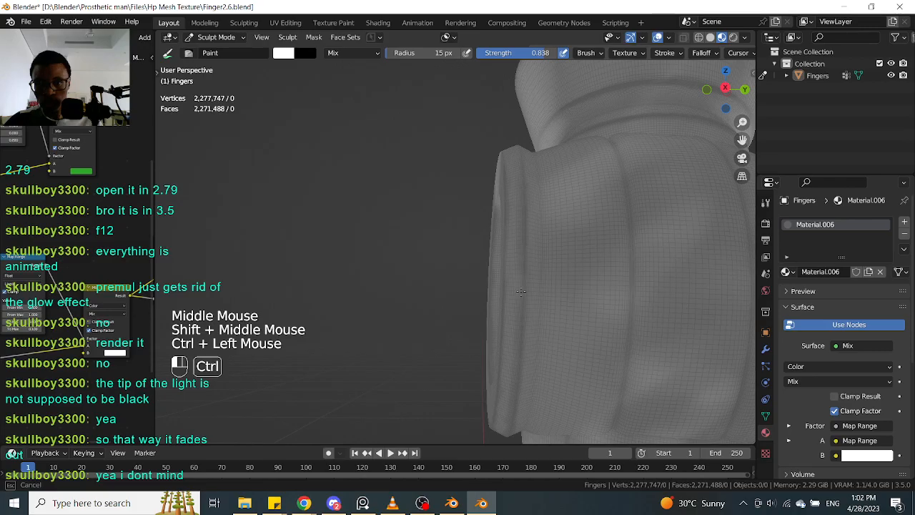
Paint black along the two lengthwise panel seams on the side of the joint's barrel
middle_drag(522, 172, 601, 186)
ctrl+click(531, 127)
click(550, 175)
ctrl+click(554, 186)
ctrl+click(554, 187)
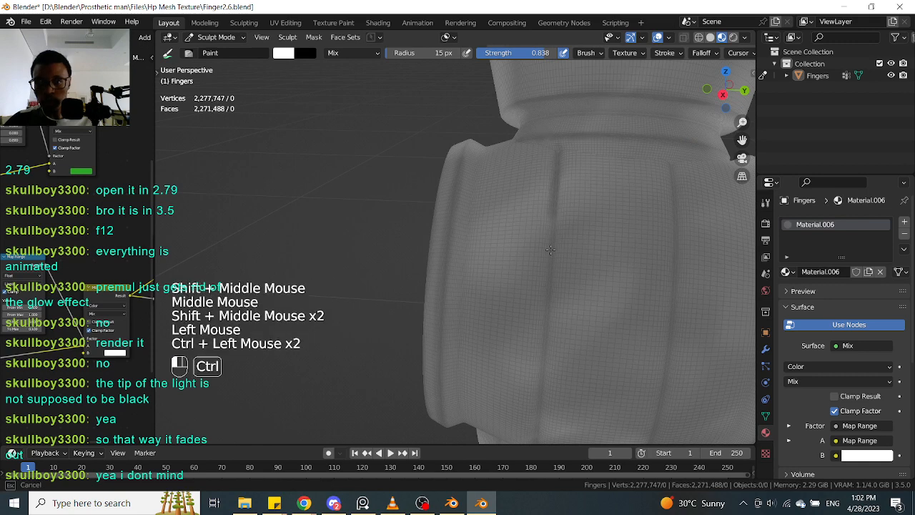
shift+middle_drag(596, 233, 594, 186)
ctrl+click(586, 207)
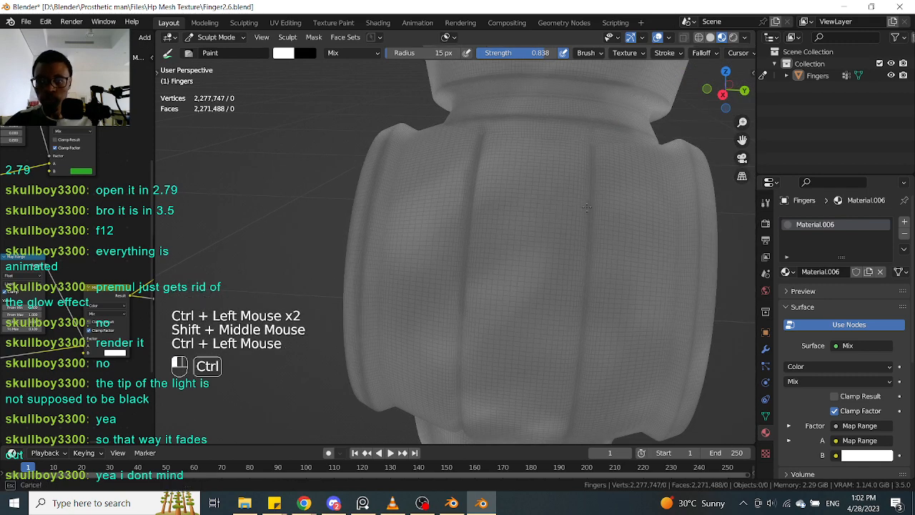
Darken both lengthwise barrel seams down to their lower ends with black strokes
ctrl+middle_drag(608, 260, 664, 217)
ctrl+click(550, 218)
ctrl+drag(549, 217, 547, 179)
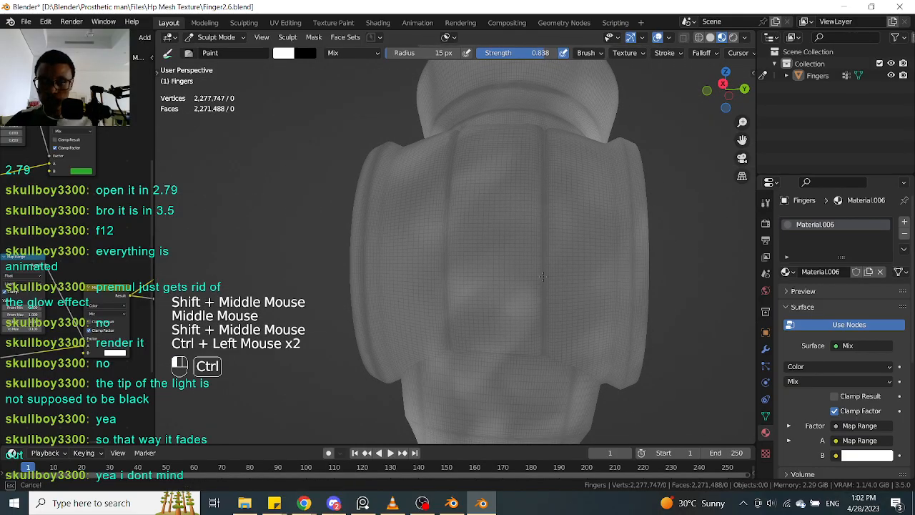
ctrl+drag(540, 358, 462, 198)
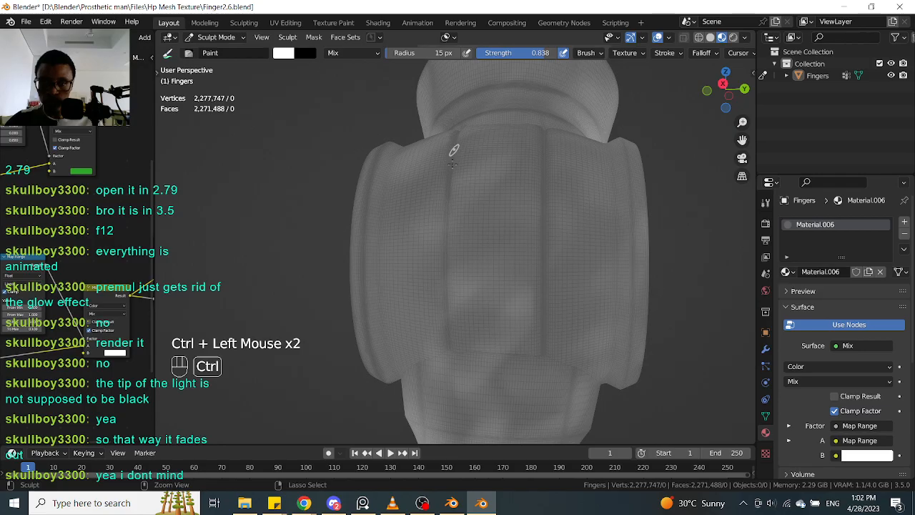
ctrl+drag(452, 158, 448, 255)
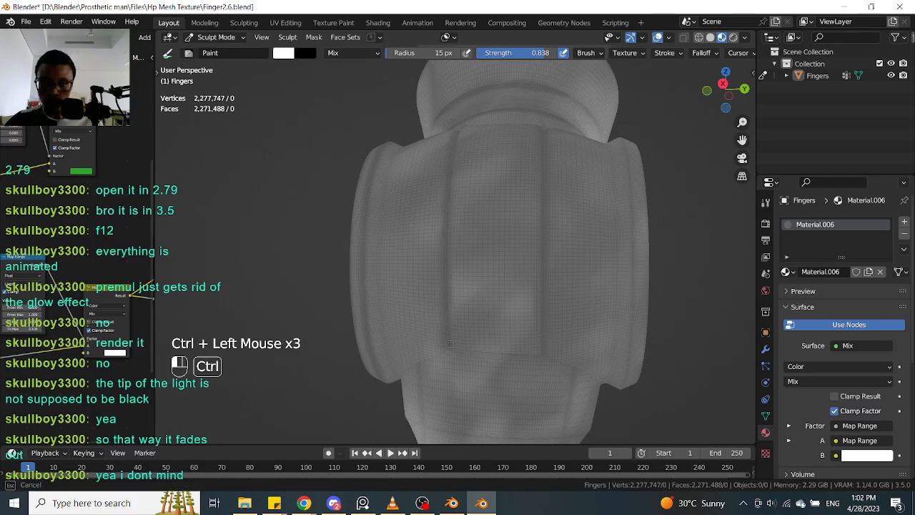
ctrl+drag(446, 351, 448, 351)
Paint black along the groove between the barrel and its opposite end rim
middle_drag(711, 209, 609, 235)
middle_drag(536, 176, 527, 123)
ctrl+drag(527, 123, 517, 221)
middle_drag(518, 268, 576, 202)
ctrl+drag(516, 211, 514, 213)
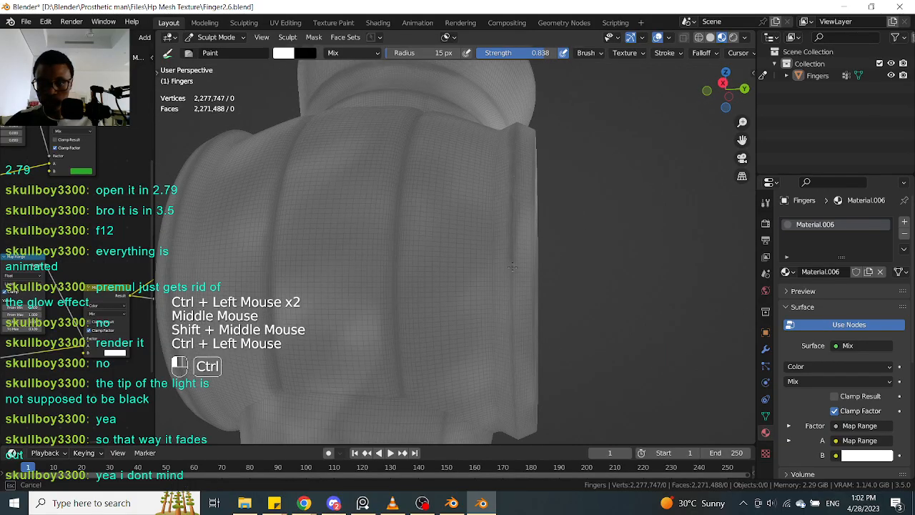
mouse_move(511, 278)
shift+middle_down()
mouse_move(556, 293)
mouse_move(509, 255)
shift+middle_up()
ctrl+click(501, 218)
Paint the groove behind the raised rim of the hollow end disc black along the side facing the barrel
mouse_move(545, 256)
middle_down()
mouse_move(603, 209)
mouse_move(540, 132)
middle_up()
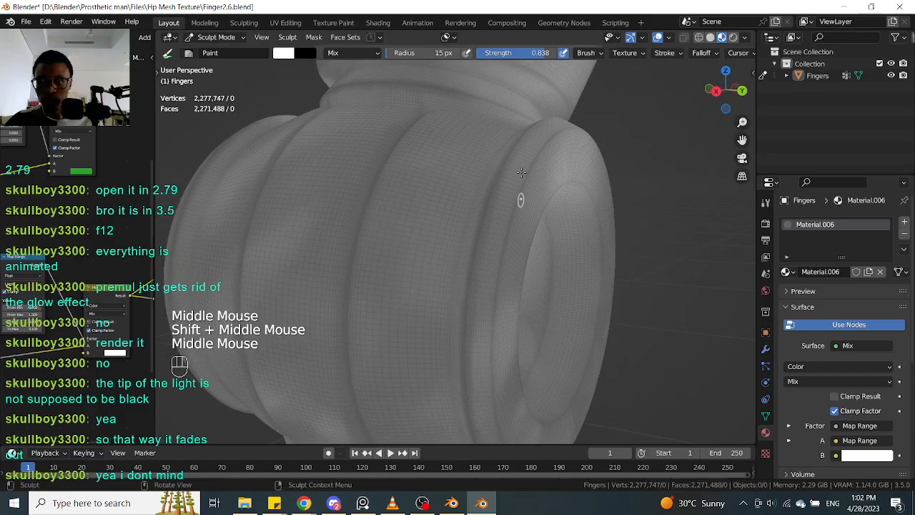
ctrl+drag(540, 132, 539, 149)
ctrl+click(511, 210)
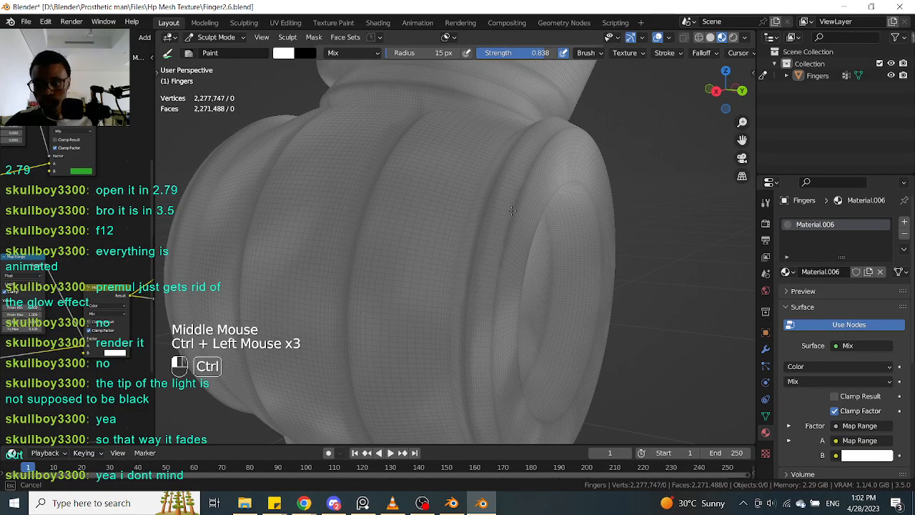
ctrl+middle_drag(519, 296, 544, 271)
middle_drag(543, 271, 503, 204)
ctrl+drag(499, 193, 501, 273)
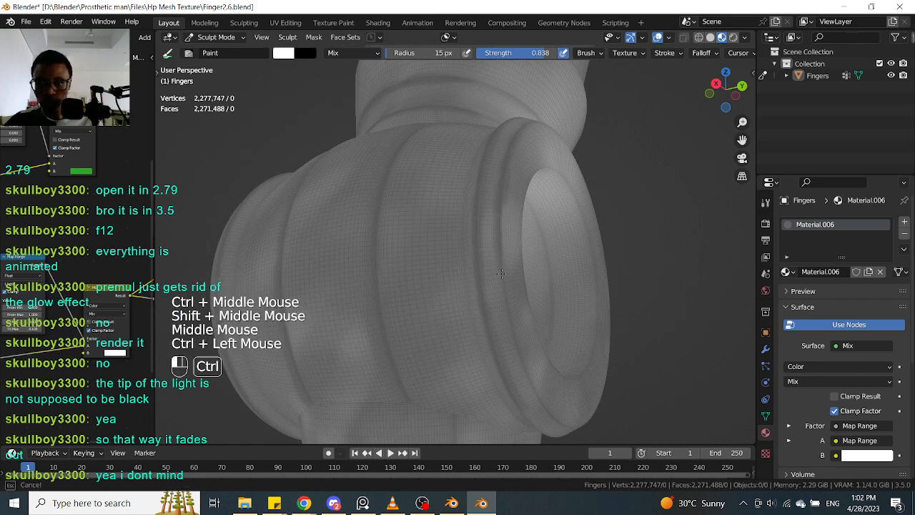
Carry the black paint in the hollow disc's rim groove around the underside of the joint
middle_drag(519, 339, 486, 241)
ctrl+click(504, 288)
middle_drag(532, 330, 545, 215)
ctrl+click(539, 218)
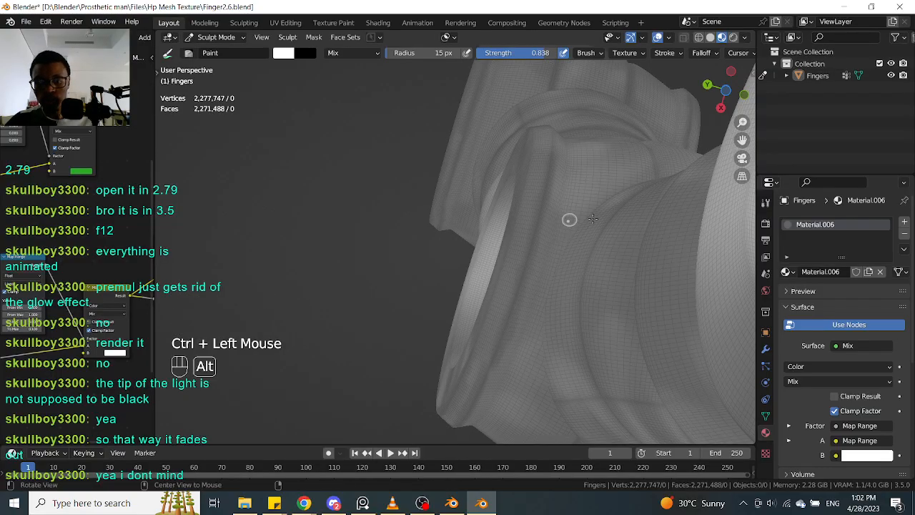
middle_drag(497, 348, 478, 254)
ctrl+drag(478, 255, 419, 279)
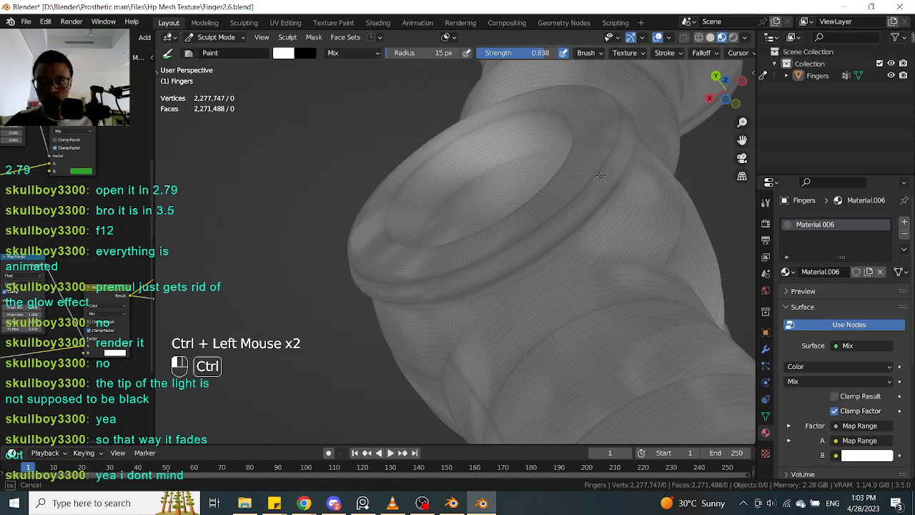
Finish the black paint in the hollow disc's rim groove along the far side of the joint
middle_drag(595, 180, 629, 203)
ctrl+click(552, 264)
middle_drag(598, 151, 581, 261)
ctrl+drag(581, 262, 576, 241)
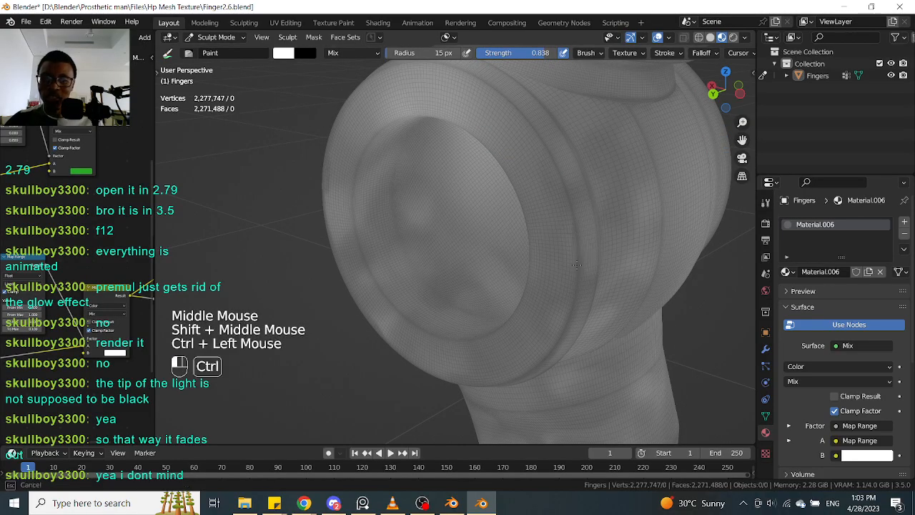
middle_drag(523, 123, 576, 201)
ctrl+drag(576, 129, 581, 192)
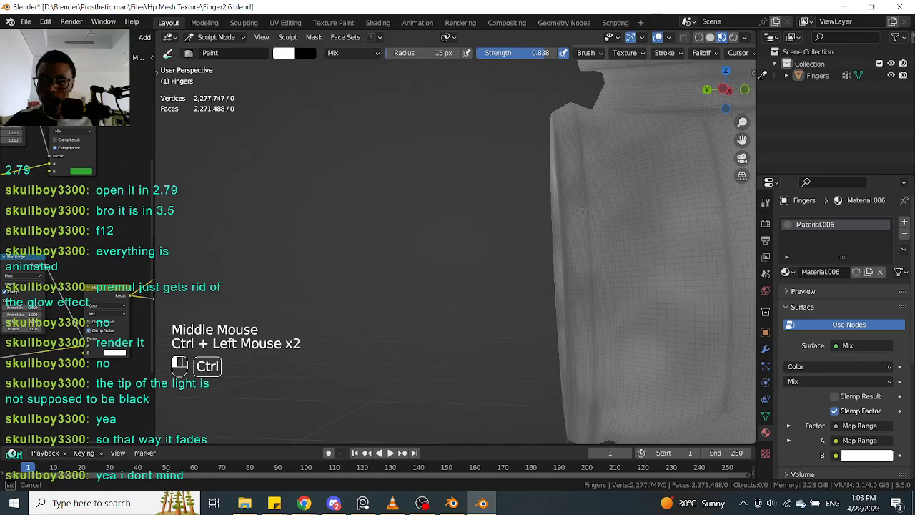
middle_drag(607, 276, 587, 245)
ctrl+drag(586, 302, 593, 334)
Paint the ring groove on the face of the hollow end disc black all around
mouse_move(598, 354)
middle_down()
mouse_move(644, 307)
mouse_move(640, 284)
mouse_move(619, 268)
middle_up()
ctrl+drag(619, 267, 612, 205)
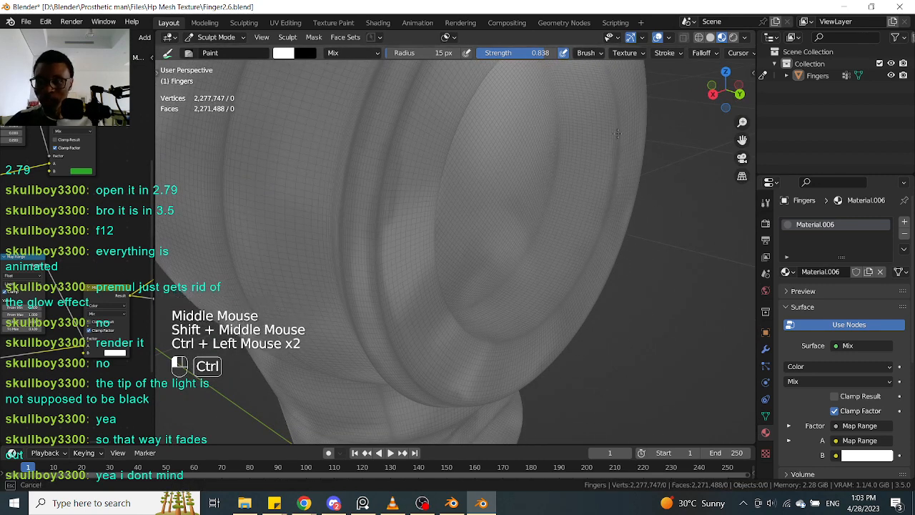
ctrl+drag(597, 200, 598, 213)
ctrl+drag(598, 214, 600, 227)
ctrl+drag(580, 273, 667, 279)
mouse_move(668, 280)
middle_down()
mouse_move(529, 286)
mouse_move(544, 316)
mouse_move(526, 272)
middle_up()
ctrl+drag(526, 272, 525, 273)
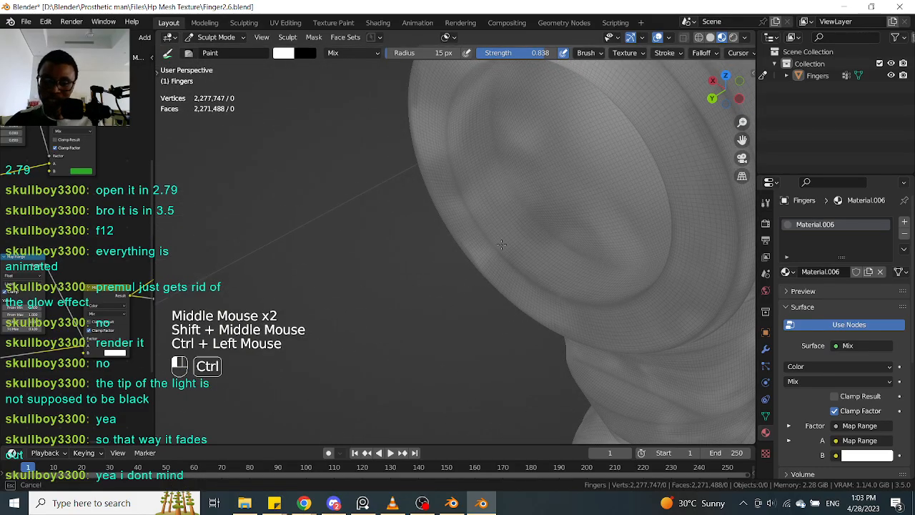
shift+middle_drag(479, 228, 510, 198)
ctrl+drag(510, 198, 487, 273)
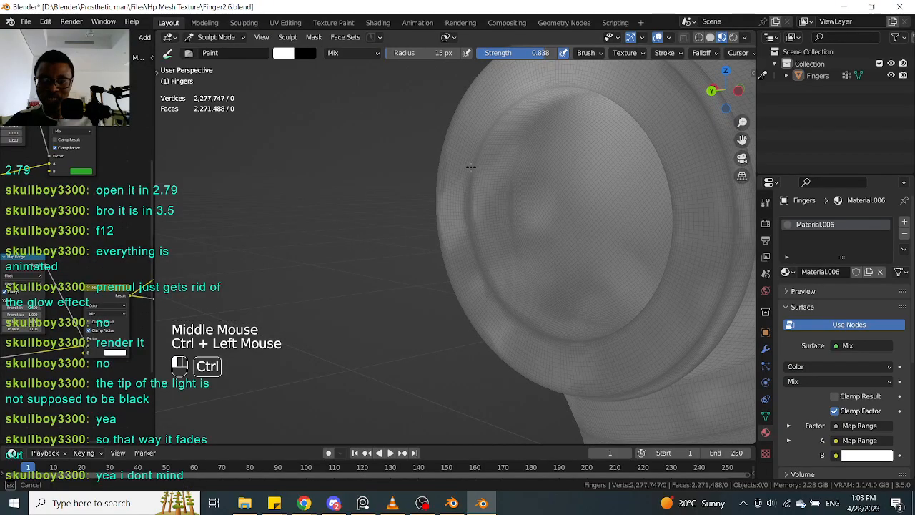
Paint black along the lengthwise panel seam on the far side of the joint's barrel
alt+middle_drag(500, 255, 619, 216)
shift+middle_drag(619, 215, 535, 213)
ctrl+drag(535, 212, 535, 212)
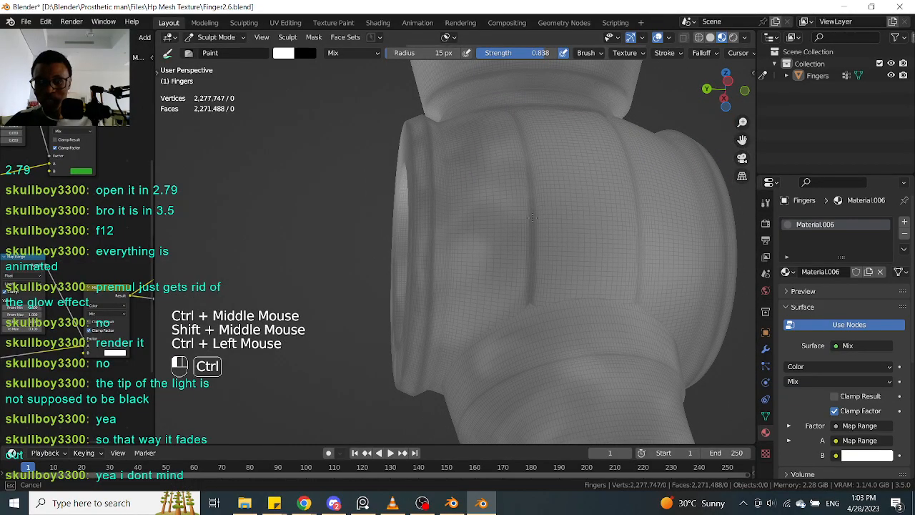
mouse_move(537, 188)
middle_down()
mouse_move(548, 241)
mouse_move(545, 190)
mouse_move(533, 188)
middle_up()
mouse_move(532, 188)
ctrl+mouse_down()
mouse_move(534, 254)
mouse_move(538, 242)
ctrl+mouse_up()
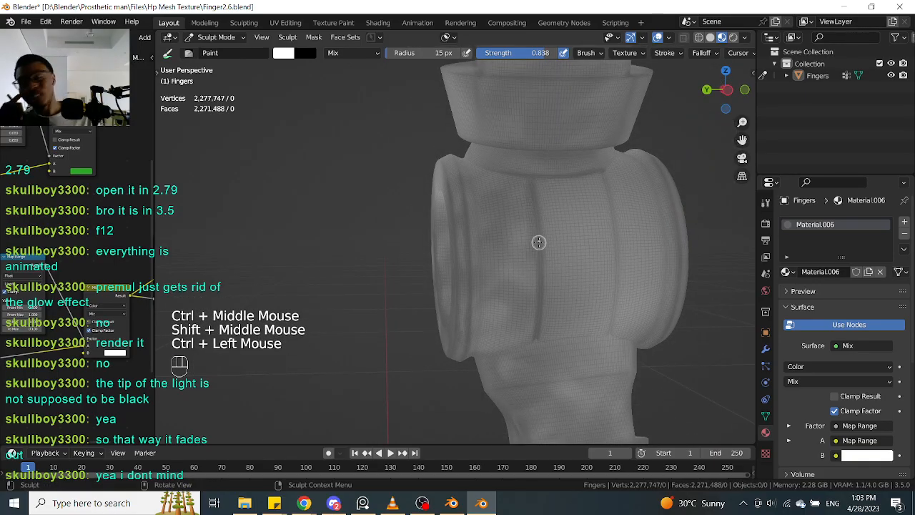
Paint the upper curved crosswise seam on the finger segment below the joint black
shift+middle_drag(538, 243, 650, 325)
middle_drag(650, 326, 621, 313)
ctrl+middle_drag(622, 312, 654, 282)
ctrl+middle_drag(654, 282, 673, 254)
key(ctrl)
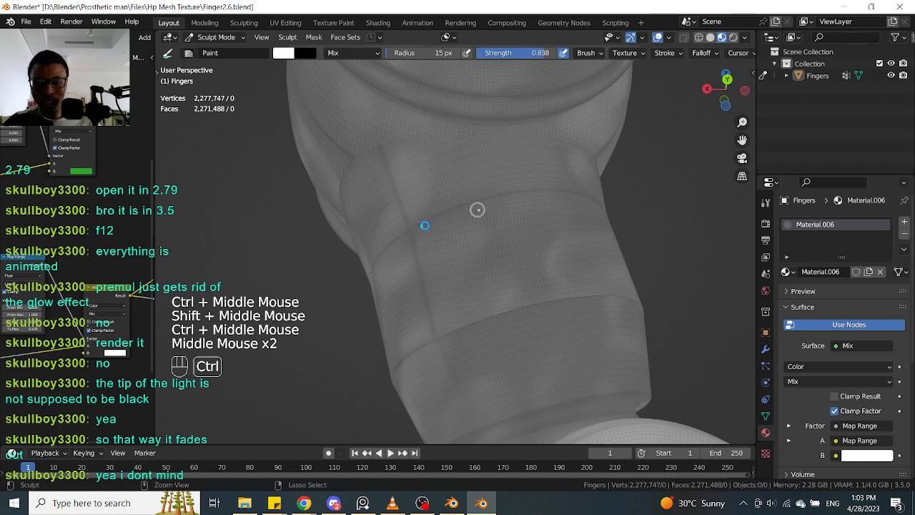
ctrl+double_click(477, 210)
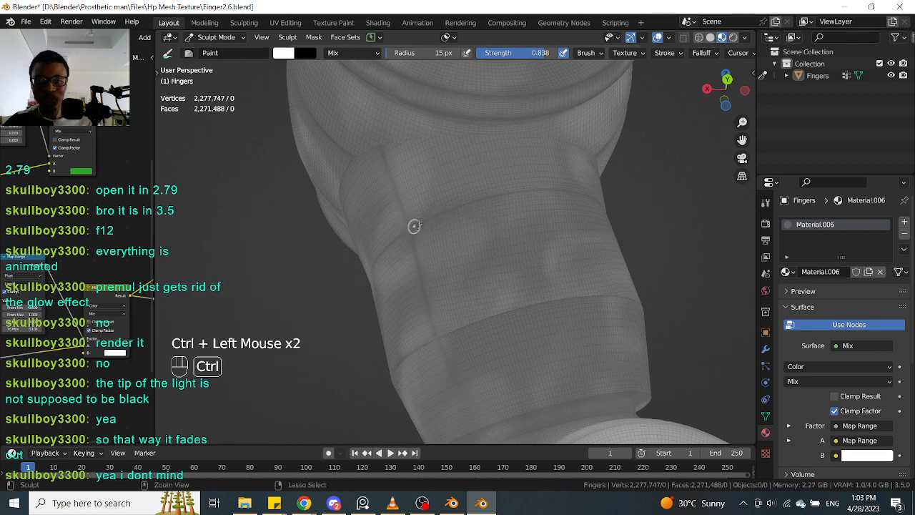
ctrl+double_click(466, 207)
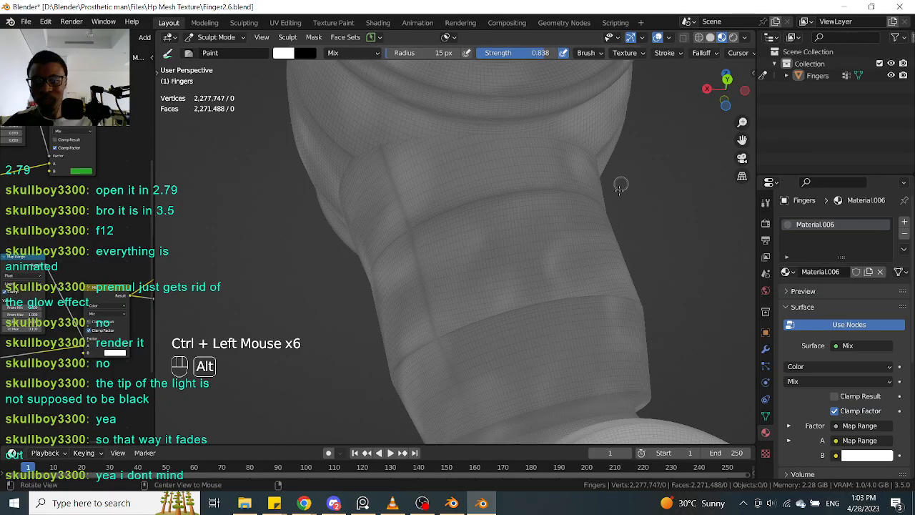
middle_drag(474, 204, 453, 192)
ctrl+click(585, 161)
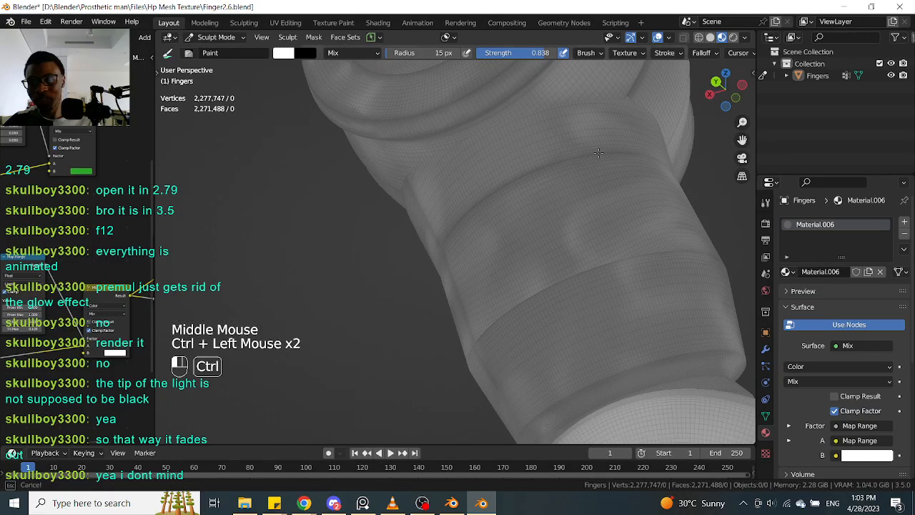
Paint the slanted seam running across the side of the finger segment's lower collar black
mouse_move(522, 174)
middle_down()
mouse_move(607, 261)
mouse_move(653, 288)
middle_up()
ctrl+middle_drag(501, 270, 645, 252)
ctrl+drag(422, 301, 493, 261)
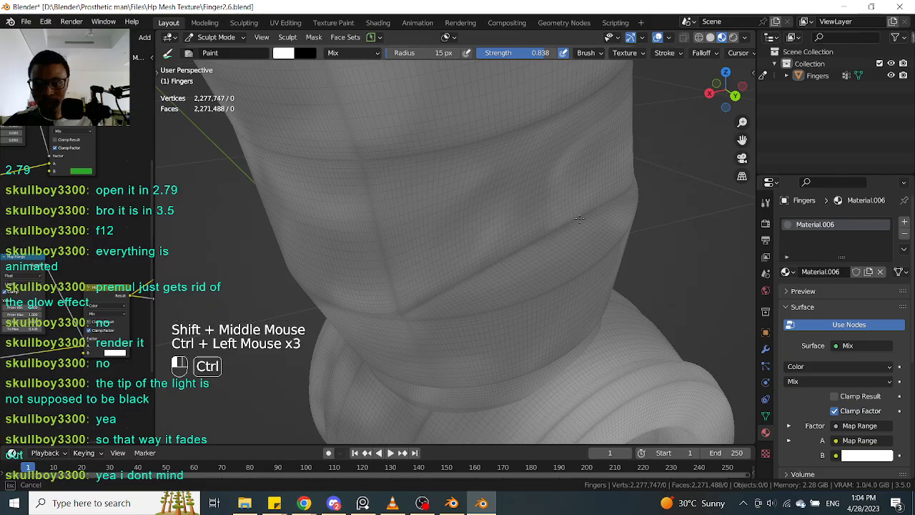
ctrl+drag(598, 206, 595, 209)
ctrl+drag(594, 209, 591, 211)
ctrl+click(503, 266)
ctrl+click(477, 269)
ctrl+click(392, 319)
ctrl+click(391, 319)
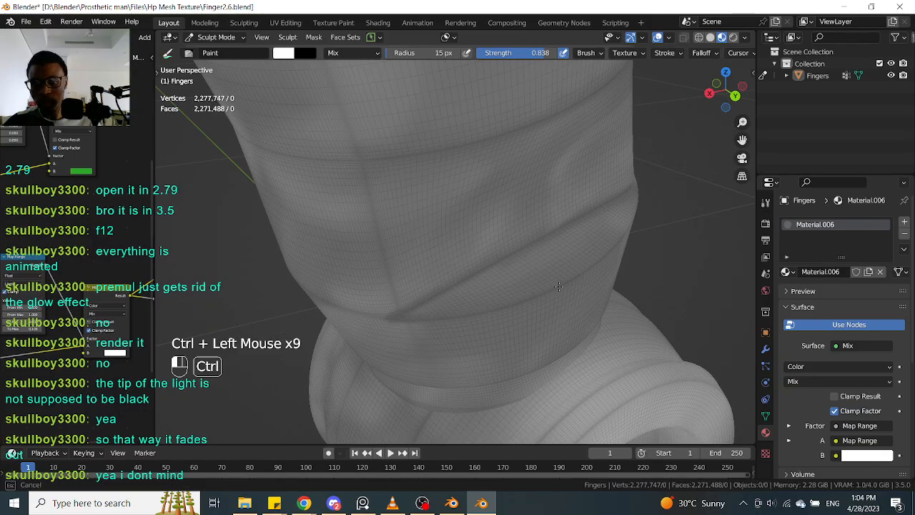
Extend the black paint along the collar's slanted seam to its outer raised corner
middle_drag(550, 291, 576, 279)
ctrl+click(581, 276)
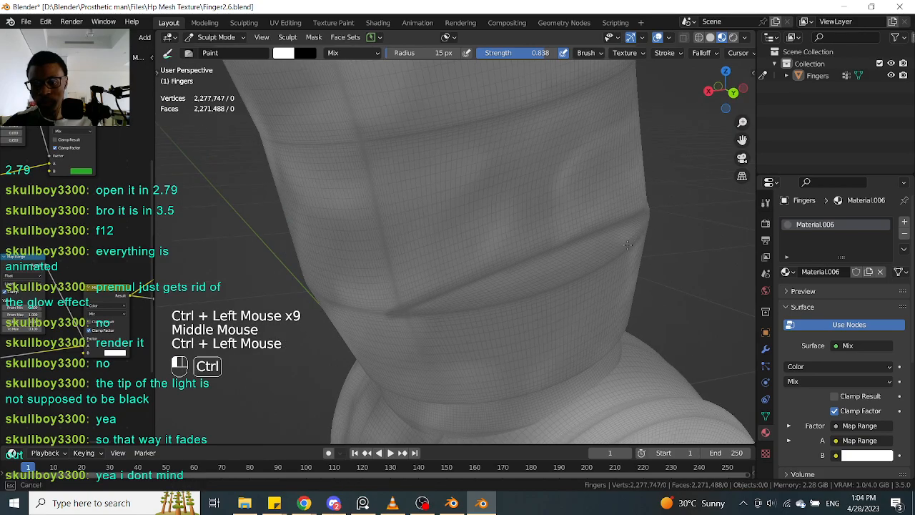
middle_drag(668, 212, 657, 219)
ctrl+click(659, 218)
ctrl+click(658, 219)
ctrl+middle_drag(606, 257, 633, 308)
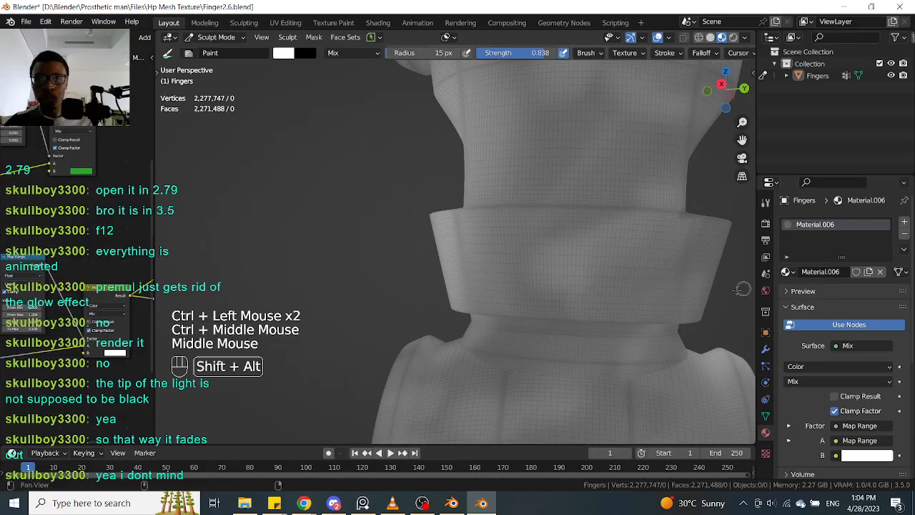
shift+middle_drag(743, 288, 614, 297)
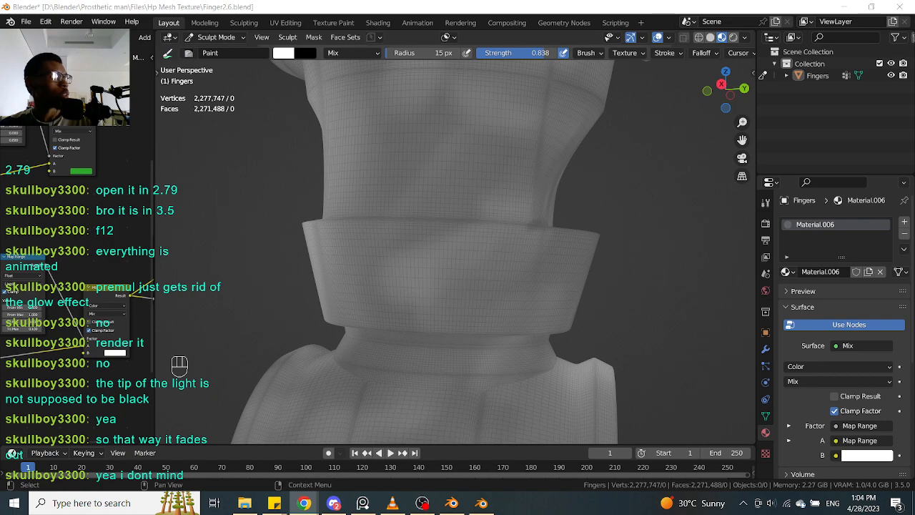
Switch to the browser and view the intro of the YouTube video "Painterly brushworks in blender" around 0:16, with its sound muted
drag(914, 129, 377, 43)
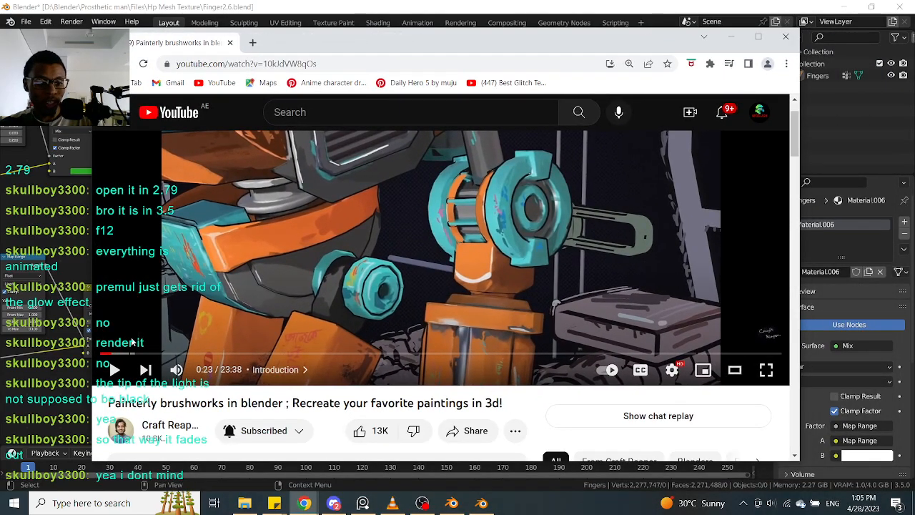
drag(109, 353, 107, 353)
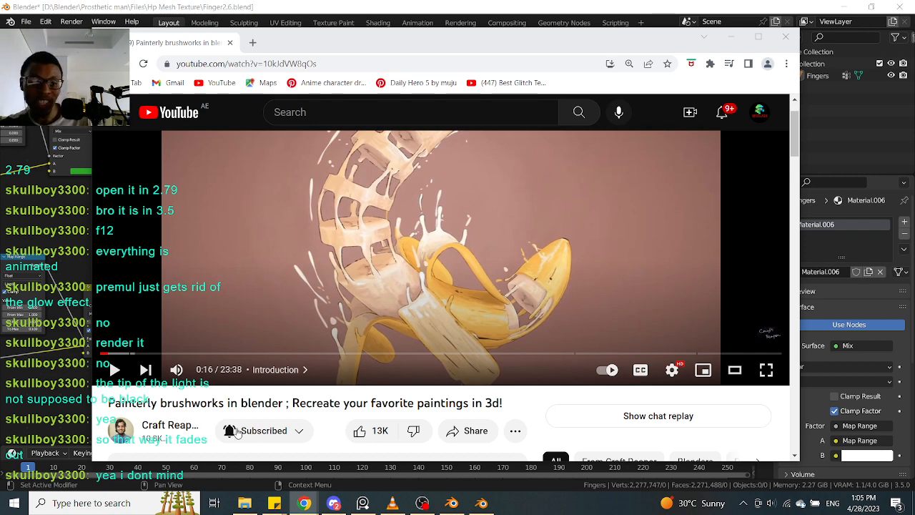
scroll(228, 236, up, 1)
click(229, 236)
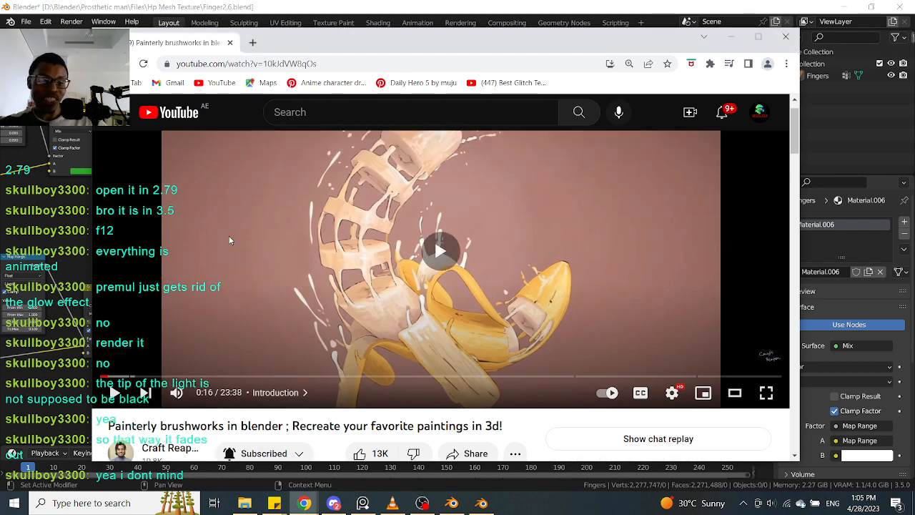
click(178, 392)
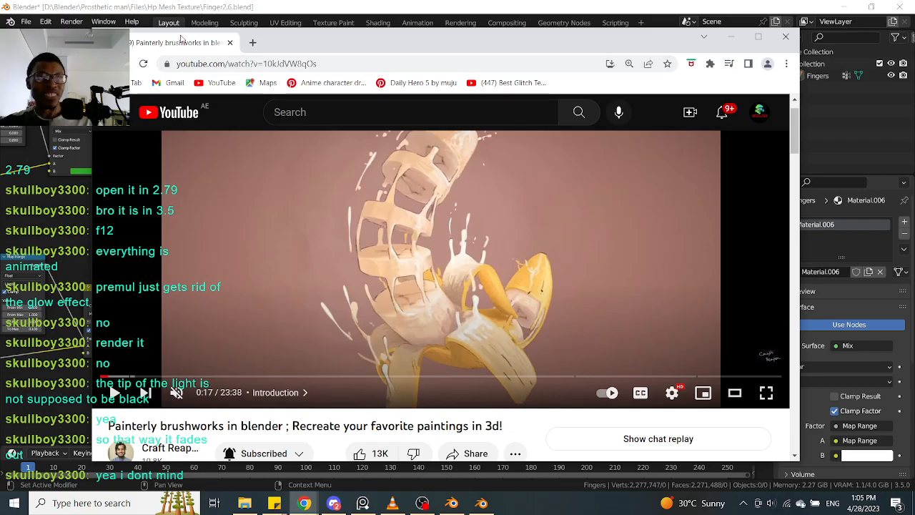
mouse_move(182, 45)
mouse_down()
mouse_move(536, 86)
mouse_move(914, 85)
mouse_up()
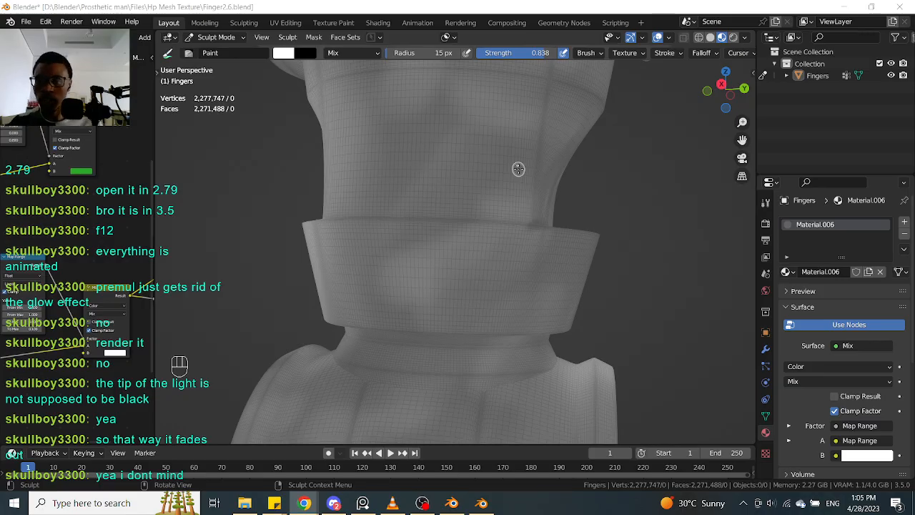
Return to Blender and darken the collar's slanted seam with more black, from its inner end around to the outer corner
alt+drag(686, 284, 663, 249)
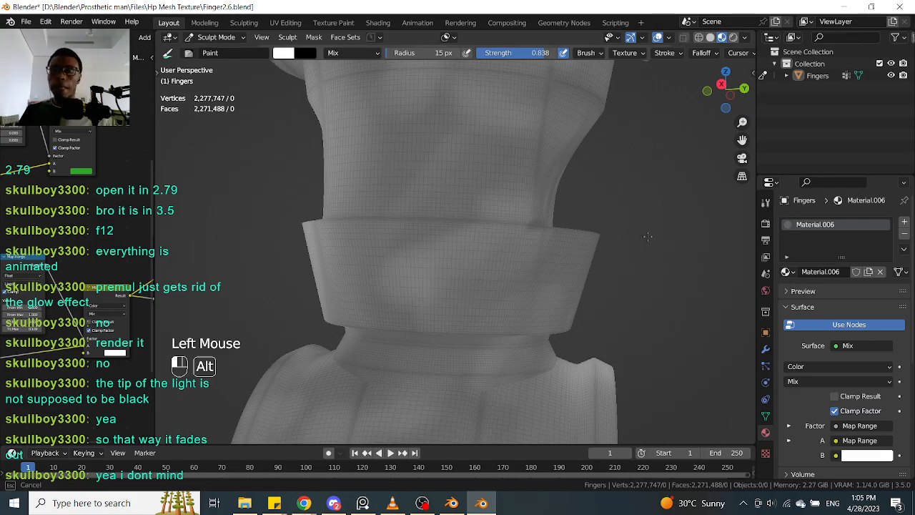
middle_drag(647, 237, 647, 237)
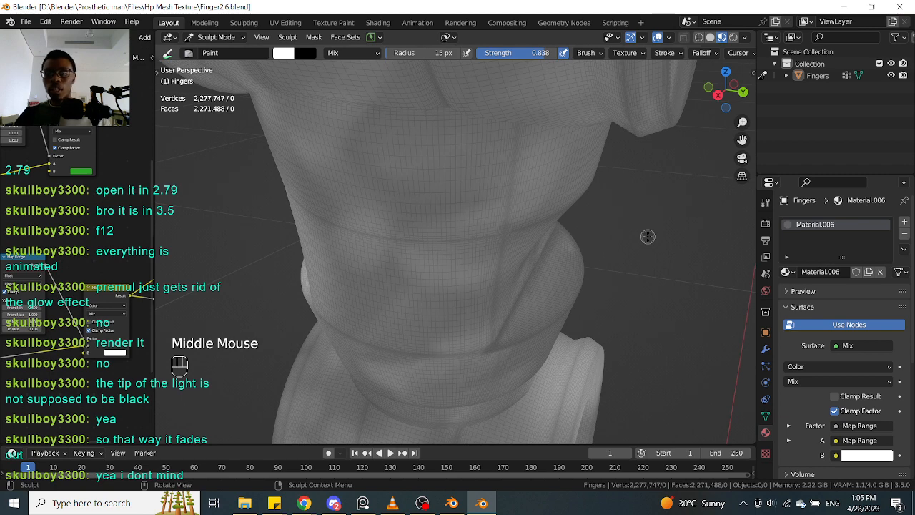
ctrl+middle_drag(548, 202, 644, 262)
ctrl+double_click(411, 306)
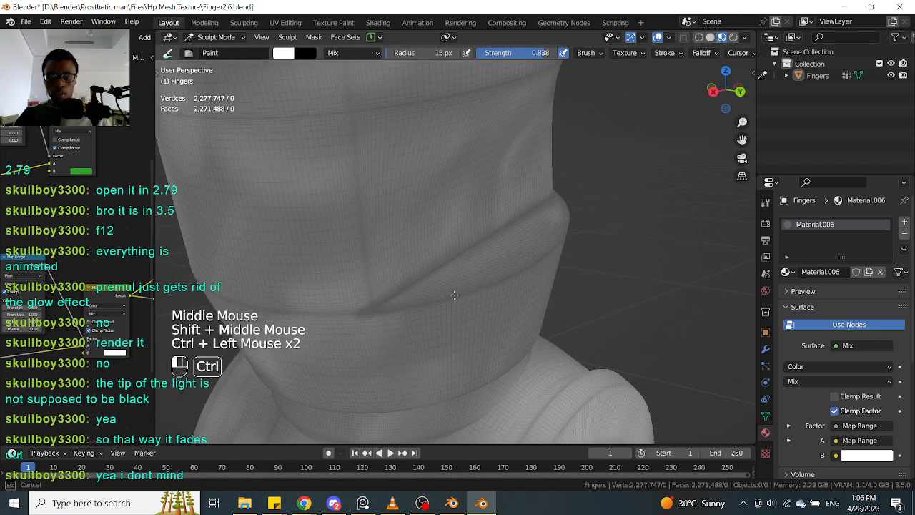
mouse_move(613, 250)
middle_down()
mouse_move(612, 239)
mouse_move(628, 250)
middle_up()
ctrl+click(612, 239)
middle_drag(627, 250, 615, 244)
ctrl+click(615, 243)
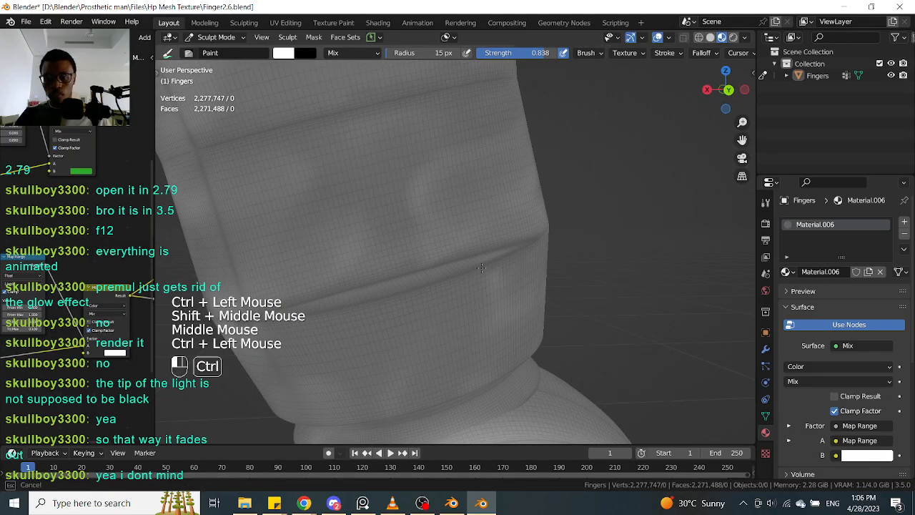
ctrl+click(614, 245)
Paint the groove beneath the collar's lower edge black, starting on the front and continuing around the side
middle_drag(614, 245, 612, 223)
ctrl+click(404, 220)
ctrl+click(403, 218)
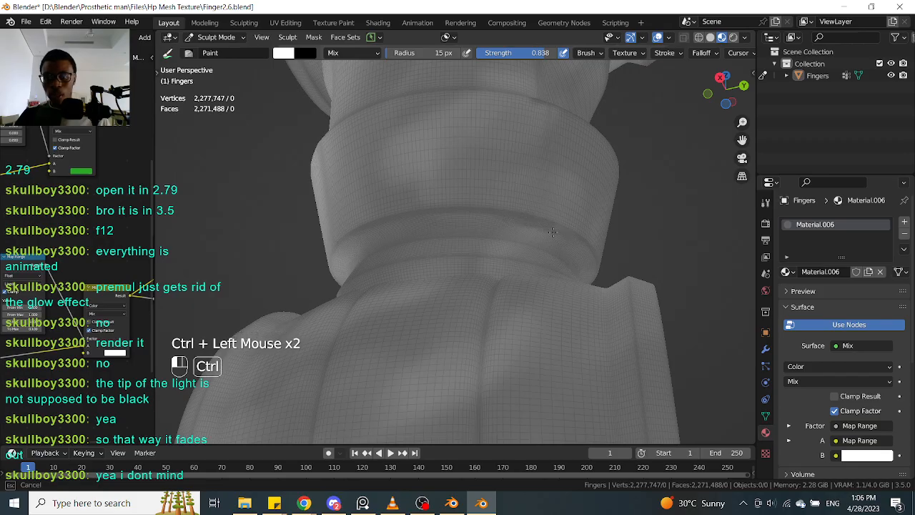
middle_drag(658, 233, 527, 213)
mouse_move(527, 213)
ctrl+mouse_down()
mouse_move(524, 191)
mouse_move(563, 171)
ctrl+mouse_up()
shift+middle_drag(670, 156, 643, 159)
middle_drag(644, 158, 510, 178)
ctrl+click(530, 156)
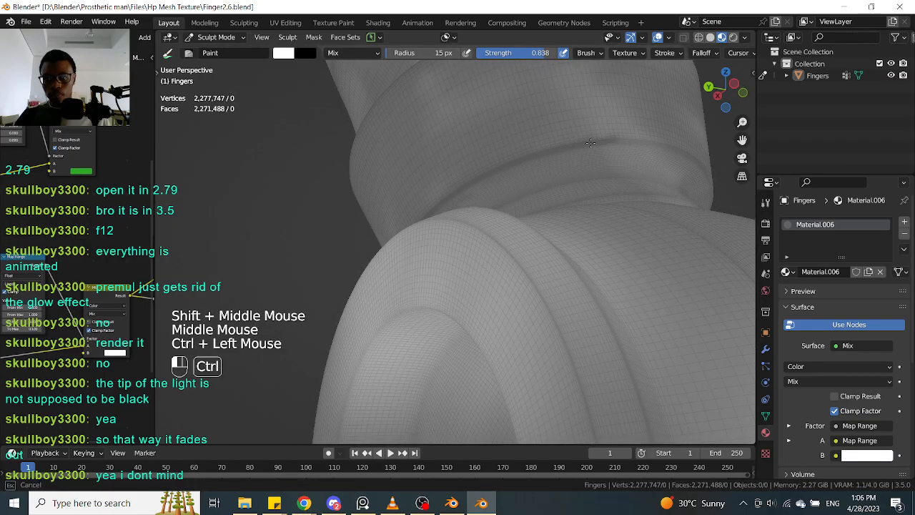
Continue the black paint in the groove beneath the collar above the next joint's round end disc
shift+middle_drag(557, 144, 467, 164)
ctrl+click(468, 163)
ctrl+click(459, 159)
ctrl+click(605, 153)
shift+middle_drag(605, 153, 498, 202)
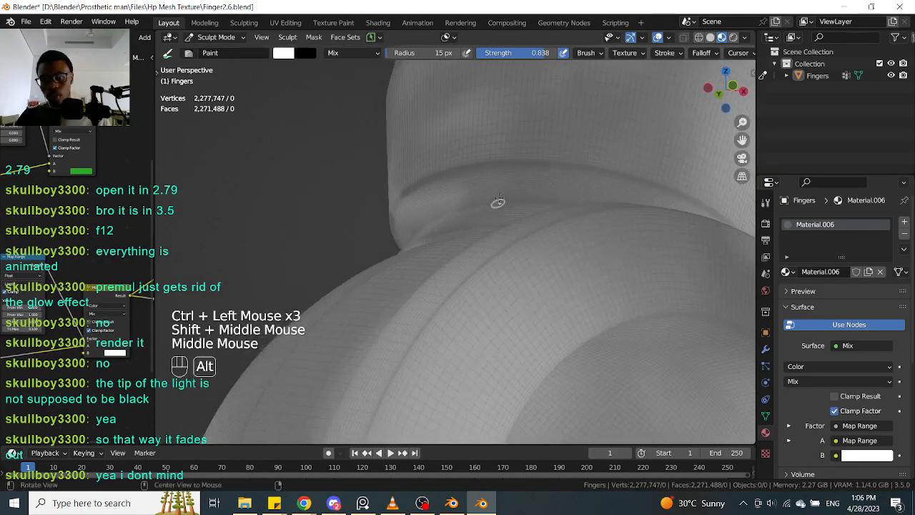
shift+middle_drag(610, 167, 503, 188)
ctrl+click(603, 194)
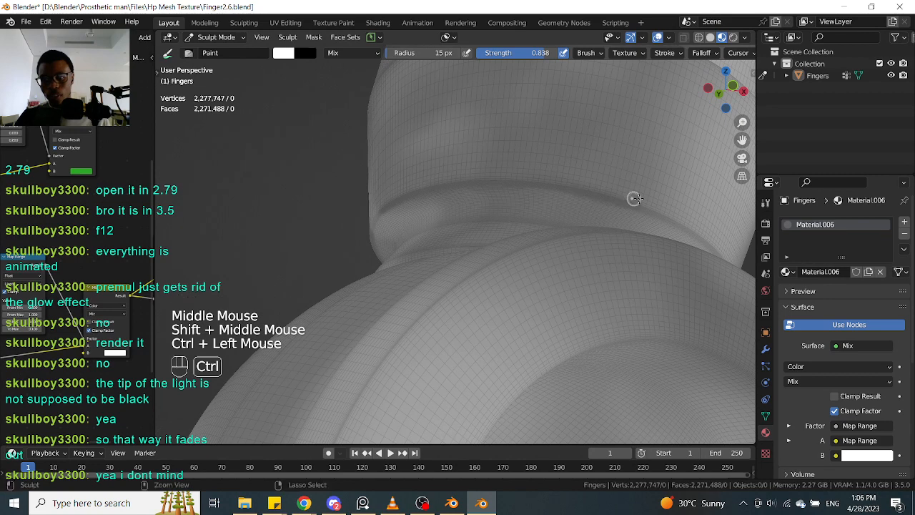
shift+middle_drag(625, 194, 634, 188)
ctrl+click(564, 171)
Paint the crease where the narrow neck meets the next joint's barrel black on both broad sides
ctrl+middle_drag(564, 171, 593, 207)
middle_drag(593, 208, 578, 219)
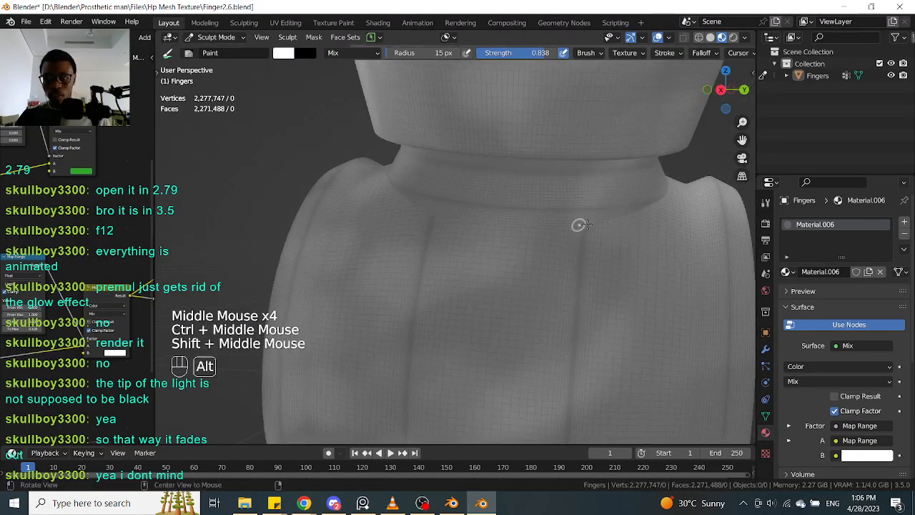
ctrl+click(407, 192)
ctrl+click(434, 196)
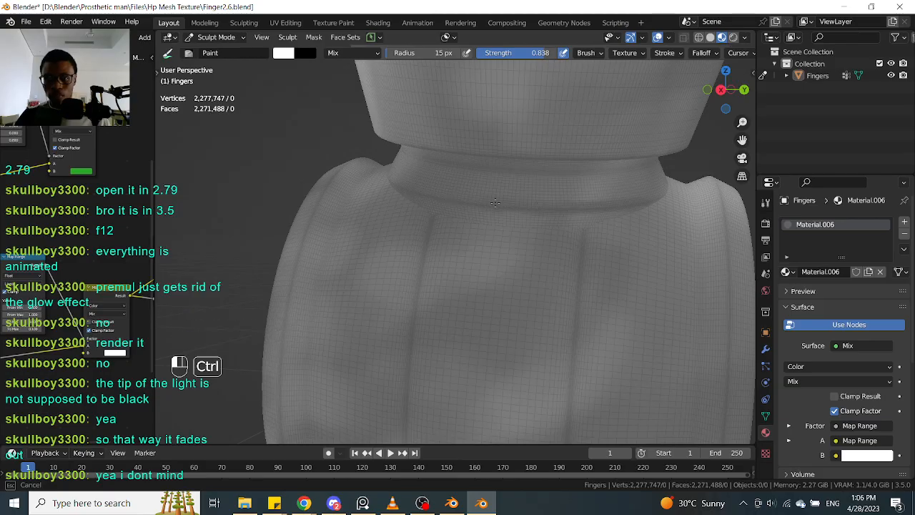
middle_drag(411, 195, 419, 238)
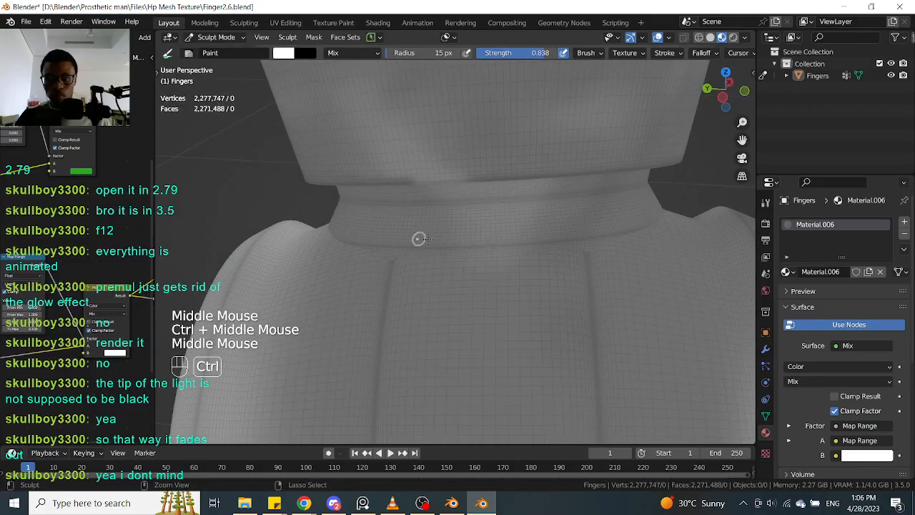
ctrl+click(433, 241)
ctrl+click(435, 241)
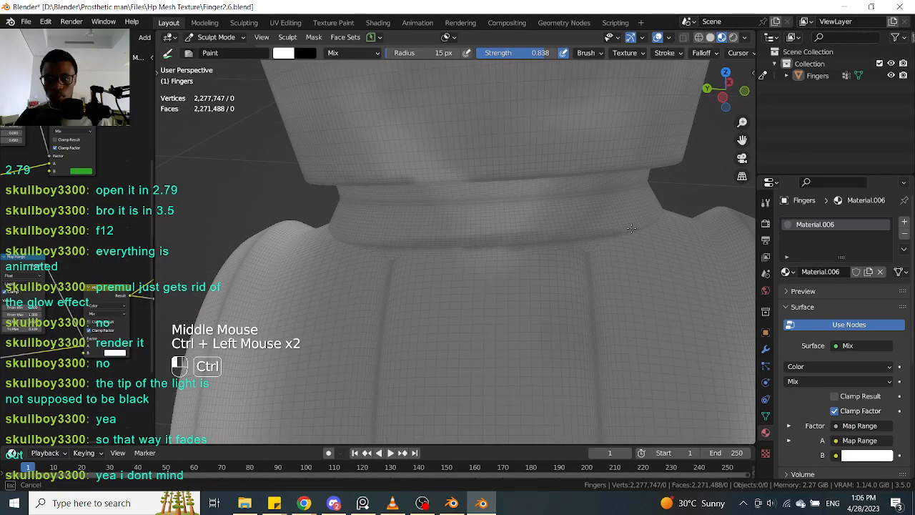
Paint black along the upper parts of the two lengthwise panel seams on the next joint's barrel
ctrl+middle_drag(415, 245, 413, 250)
shift+middle_drag(413, 250, 452, 179)
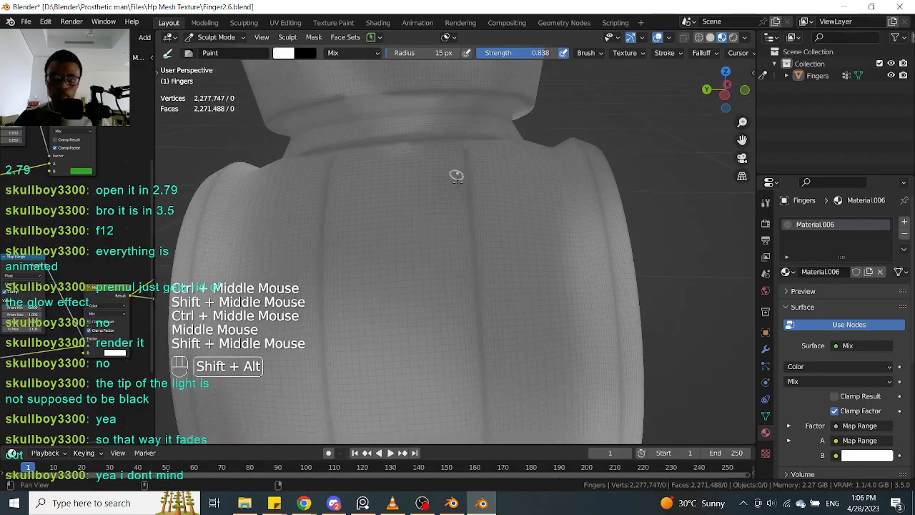
ctrl+click(469, 187)
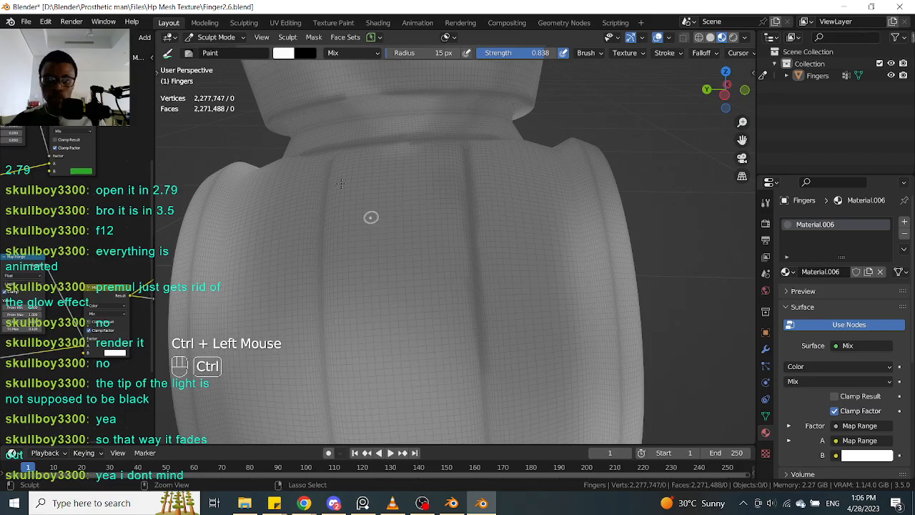
ctrl+click(324, 165)
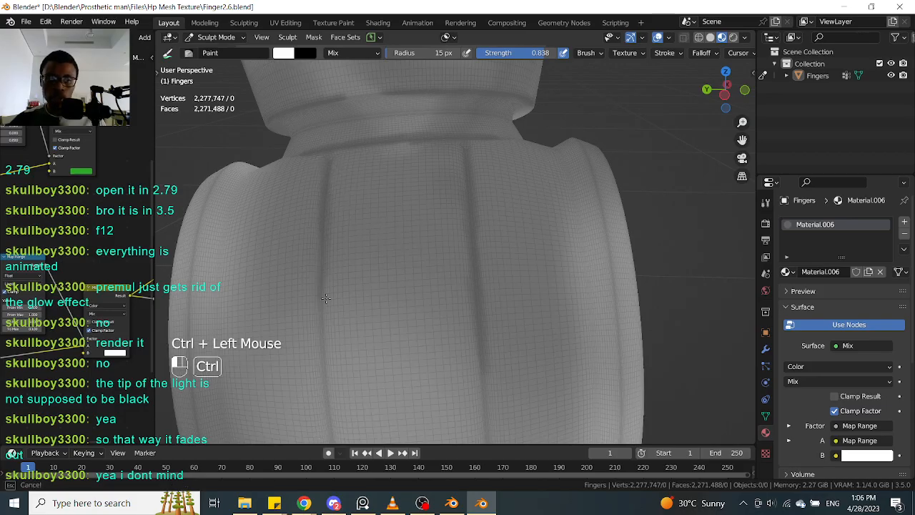
Continue the black paint down both lengthwise seams across the barrel's outward-facing surface
ctrl+middle_drag(402, 200, 467, 178)
ctrl+click(468, 162)
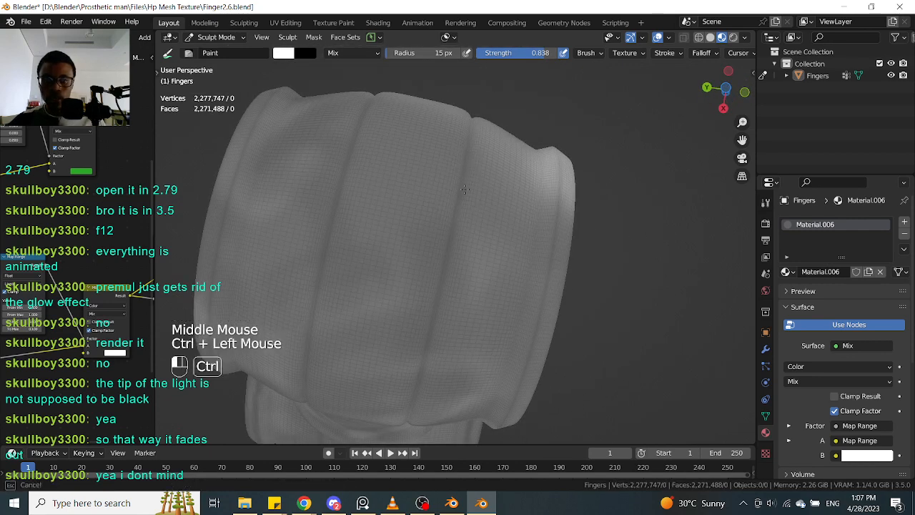
ctrl+click(362, 105)
ctrl+click(368, 97)
ctrl+click(347, 174)
ctrl+middle_drag(333, 250, 604, 216)
ctrl+click(499, 215)
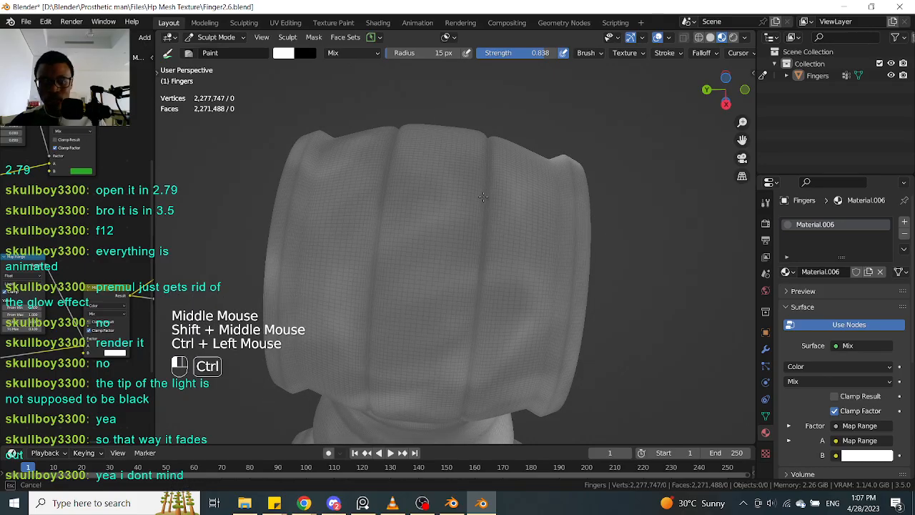
ctrl+click(376, 246)
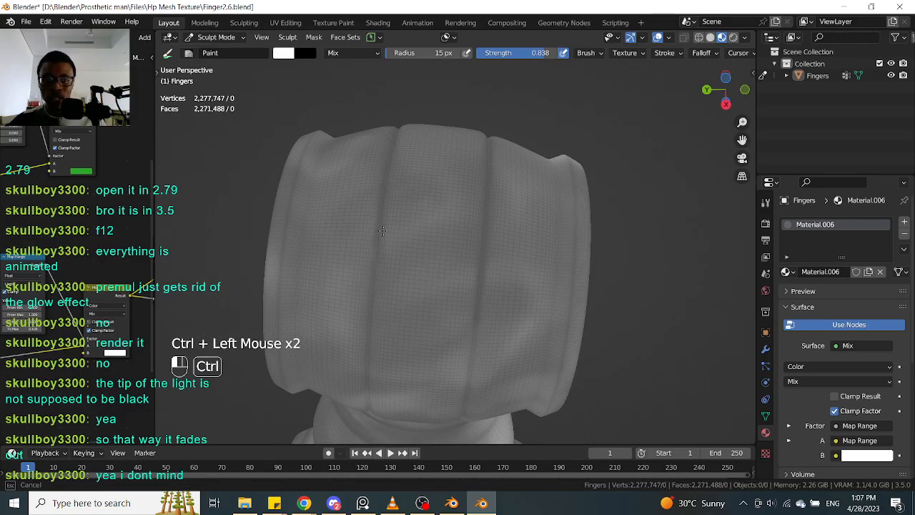
Finish both lengthwise barrel seams in black down to the neck of the finger segment below
middle_drag(378, 310, 627, 190)
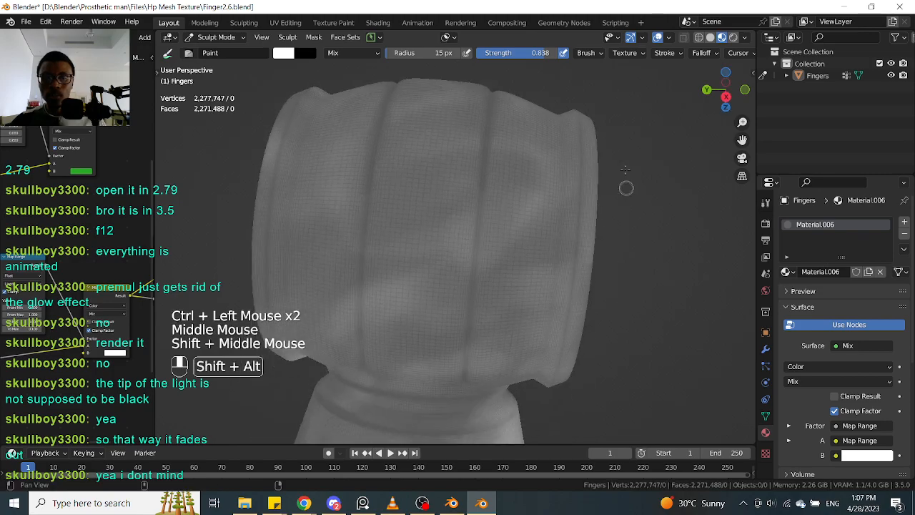
ctrl+drag(476, 151, 470, 268)
ctrl+drag(470, 321, 466, 371)
ctrl+drag(369, 148, 364, 186)
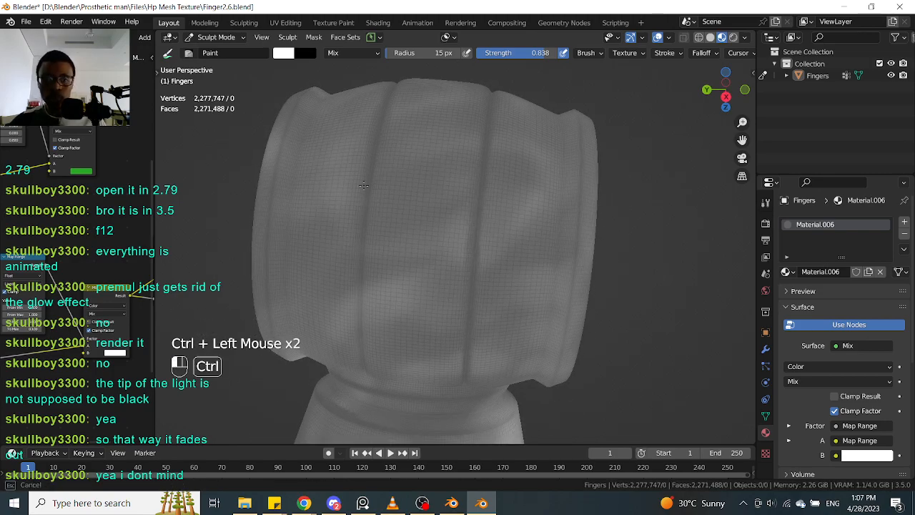
ctrl+drag(359, 264, 362, 309)
ctrl+middle_drag(444, 253, 401, 339)
middle_drag(401, 340, 405, 298)
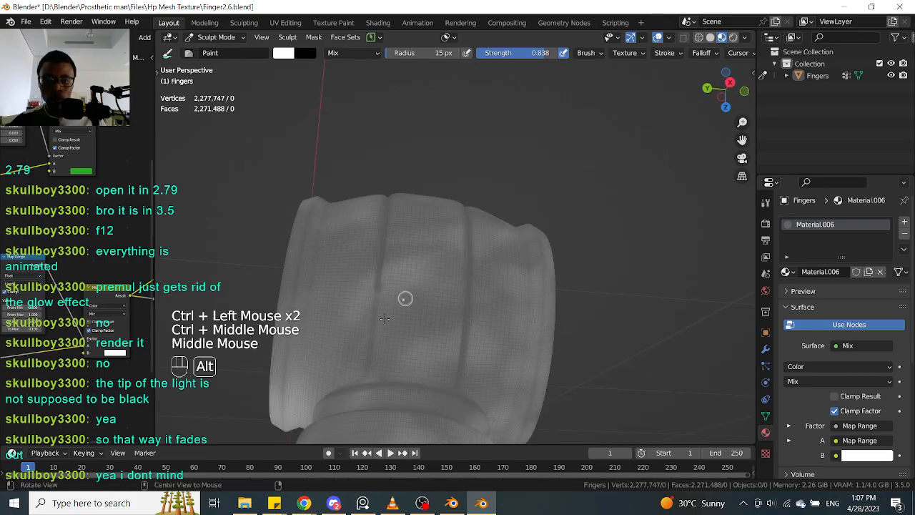
ctrl+drag(374, 265, 379, 289)
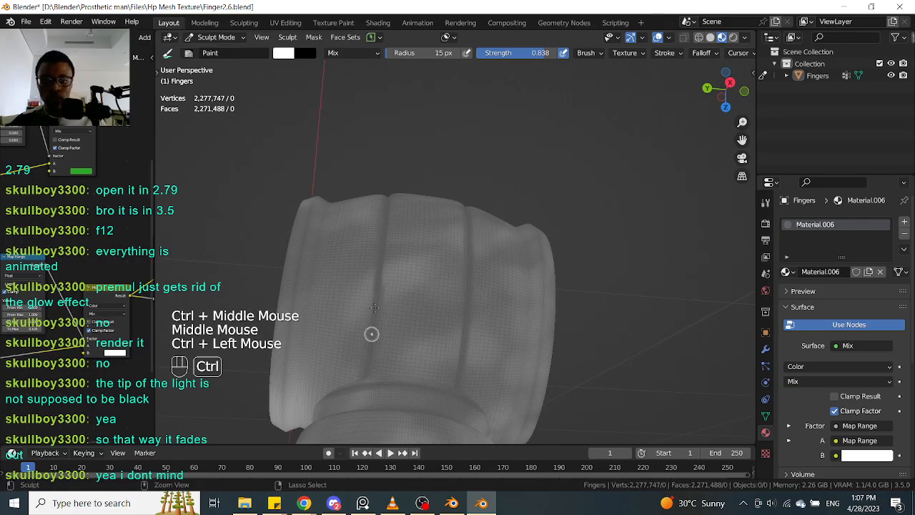
Paint the two creases of the raised rim black along one side of the barrel's open end
mouse_move(655, 215)
middle_down()
mouse_move(607, 260)
mouse_move(621, 233)
middle_up()
key(shift+alt)
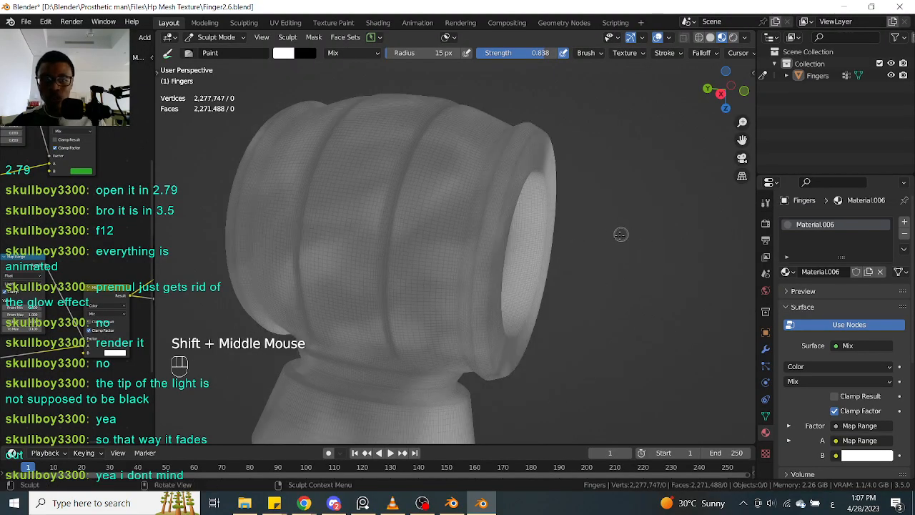
ctrl+middle_drag(556, 241, 556, 198)
double_click(556, 198)
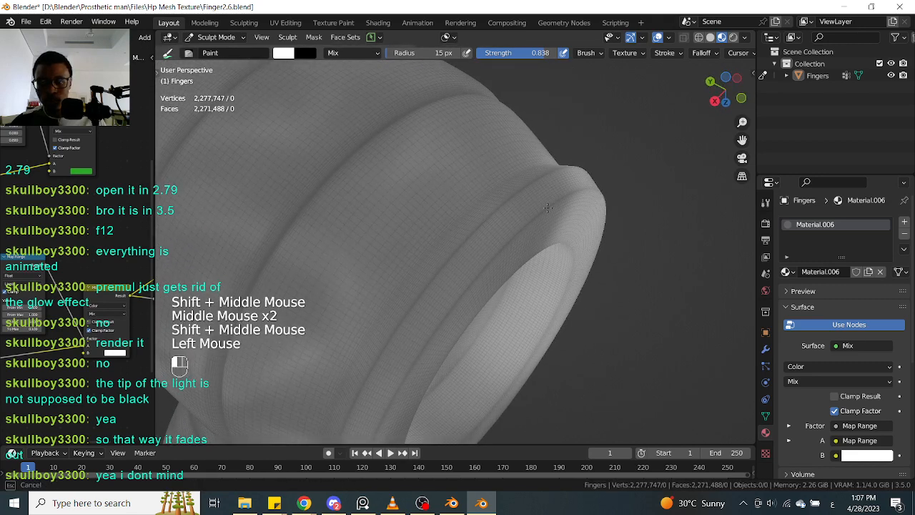
click(548, 204)
ctrl+click(540, 210)
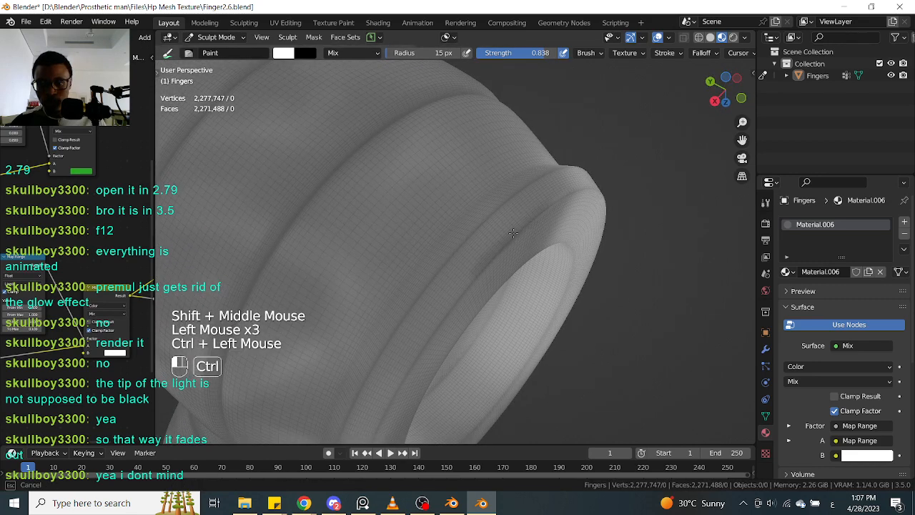
ctrl+click(441, 328)
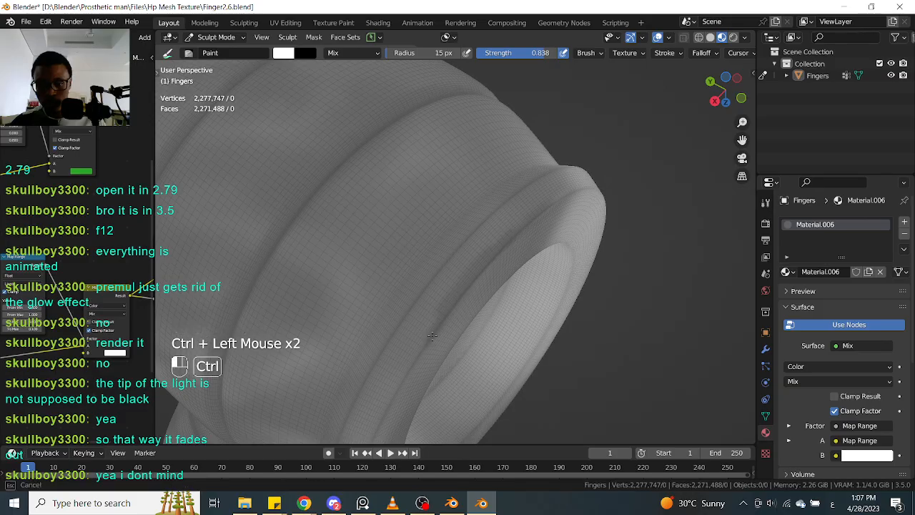
ctrl+click(486, 220)
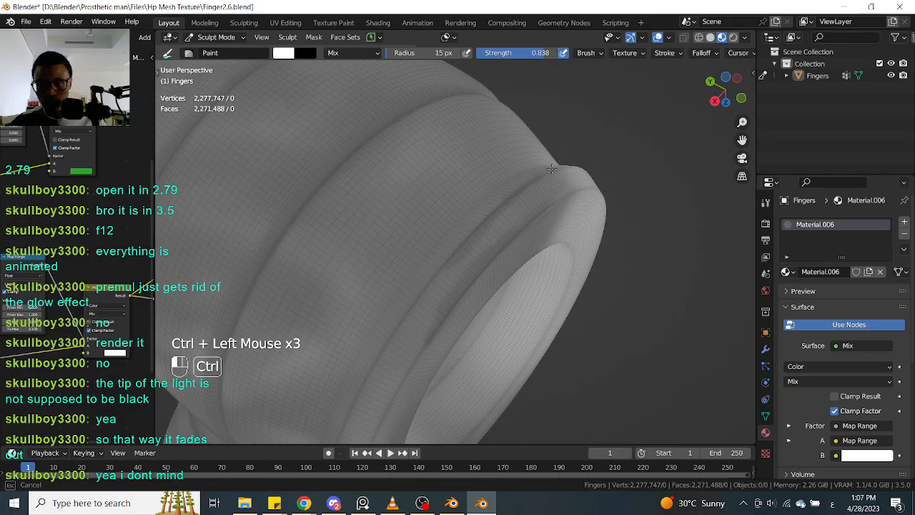
Continue the black paint along both rim creases on the barrel's outward-facing side
mouse_move(456, 248)
middle_down()
mouse_move(590, 273)
mouse_move(570, 286)
mouse_move(597, 266)
mouse_move(543, 233)
middle_up()
middle_click(588, 272)
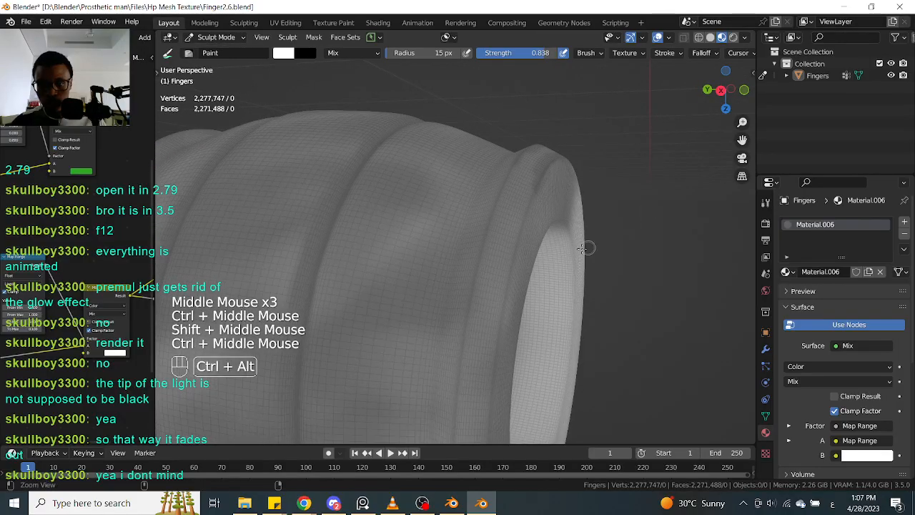
ctrl+click(516, 227)
ctrl+drag(517, 227, 497, 316)
ctrl+click(490, 225)
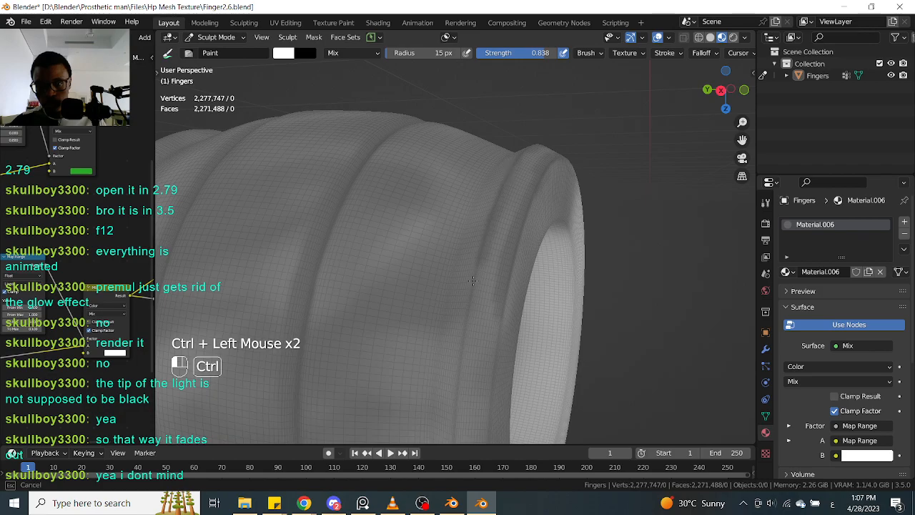
Extend the black paint around the next stretch of both creases beside the barrel's end rim
ctrl+middle_drag(619, 214, 476, 179)
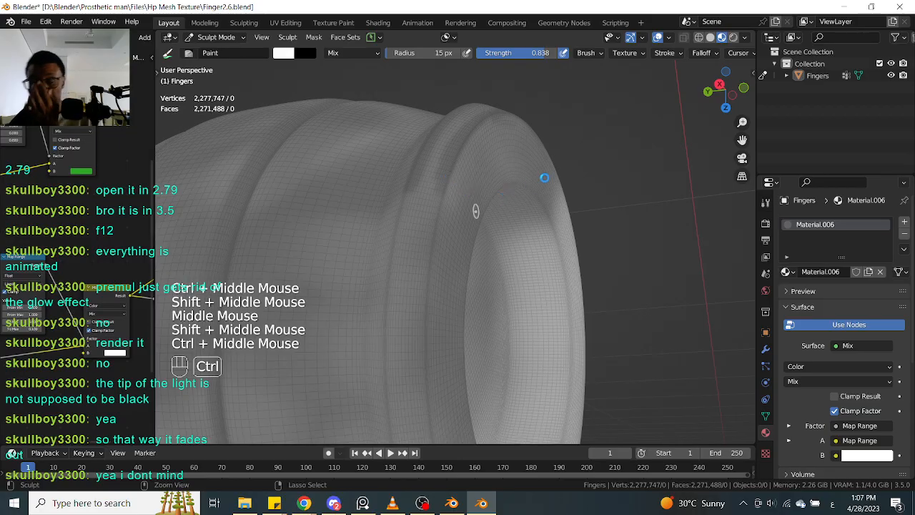
ctrl+click(593, 156)
ctrl+click(447, 197)
ctrl+drag(447, 197, 449, 181)
ctrl+drag(423, 298, 424, 309)
ctrl+drag(412, 178, 393, 244)
ctrl+drag(388, 296, 386, 313)
Carry the two black rim creases further around the curve of the barrel's end
mouse_move(592, 221)
ctrl+middle_down()
mouse_move(589, 247)
mouse_move(602, 216)
mouse_move(596, 207)
ctrl+middle_up()
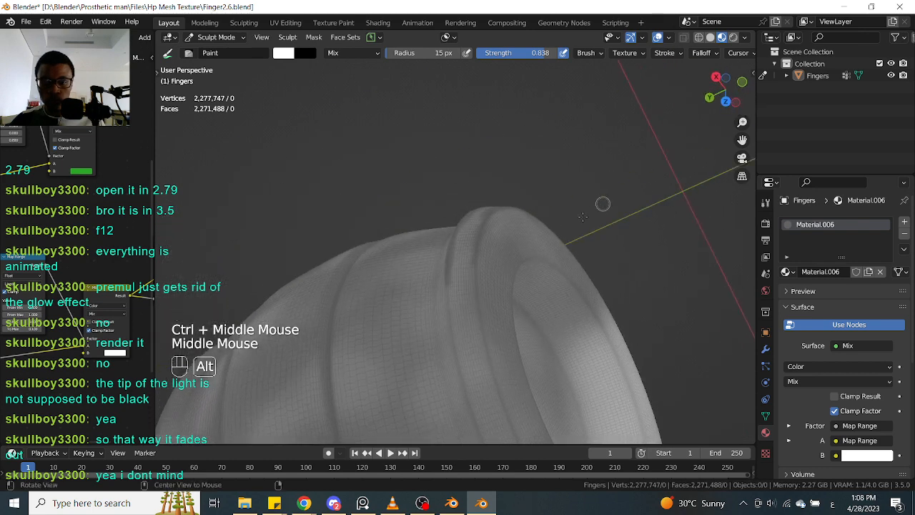
mouse_move(510, 235)
ctrl+middle_down()
mouse_move(548, 203)
mouse_move(467, 221)
ctrl+middle_up()
ctrl+click(447, 186)
ctrl+drag(447, 185, 451, 264)
ctrl+drag(404, 157, 421, 325)
Paint the rim creases black around the far side of the barrel towards the neck
ctrl+middle_drag(620, 125, 604, 175)
mouse_move(660, 194)
middle_down()
mouse_move(631, 217)
mouse_move(496, 197)
middle_up()
mouse_move(497, 182)
ctrl+mouse_down()
mouse_move(495, 206)
mouse_move(572, 320)
ctrl+mouse_up()
ctrl+drag(464, 213, 476, 234)
ctrl+drag(477, 235, 502, 280)
ctrl+drag(504, 280, 548, 325)
Finish the black paint in the rim creases on the barrel side facing the neck
mouse_move(550, 327)
middle_down()
mouse_move(571, 272)
mouse_move(537, 241)
mouse_move(577, 245)
middle_up()
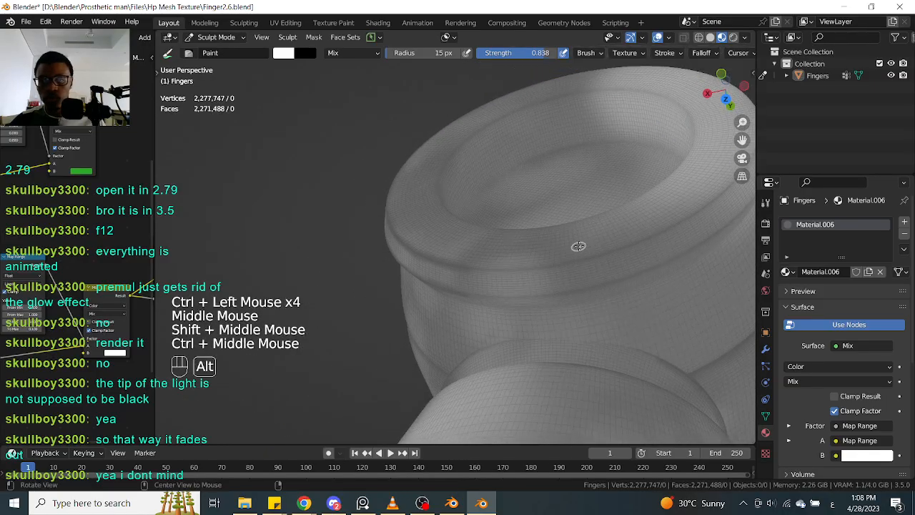
mouse_move(496, 284)
ctrl+mouse_down()
mouse_move(506, 271)
mouse_move(669, 228)
mouse_move(713, 200)
ctrl+mouse_up()
middle_drag(651, 245, 431, 268)
ctrl+drag(529, 281, 557, 275)
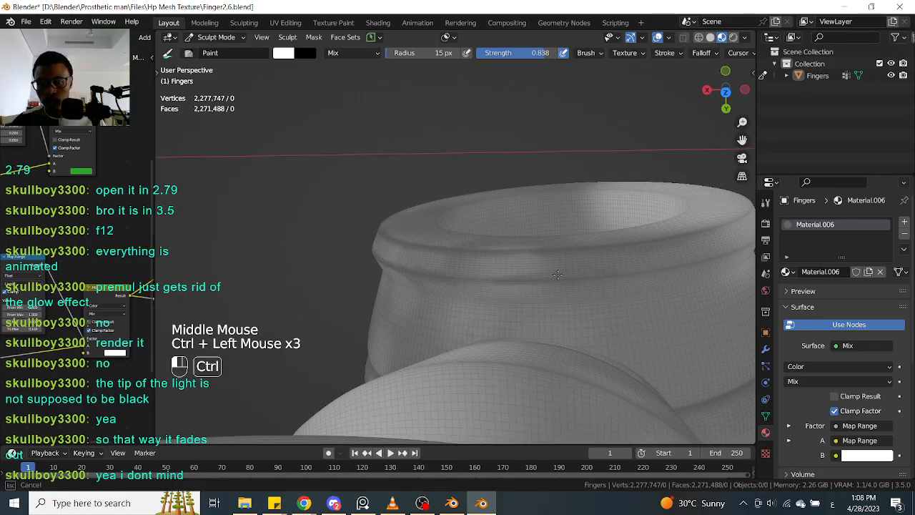
ctrl+drag(451, 266, 591, 278)
ctrl+click(601, 282)
Paint black around the outer circular edge of the recess in the barrel's end face
mouse_move(719, 255)
shift+middle_down()
mouse_move(561, 279)
mouse_move(606, 236)
mouse_move(643, 222)
mouse_move(686, 215)
mouse_move(733, 243)
mouse_move(563, 175)
shift+middle_up()
ctrl+click(605, 236)
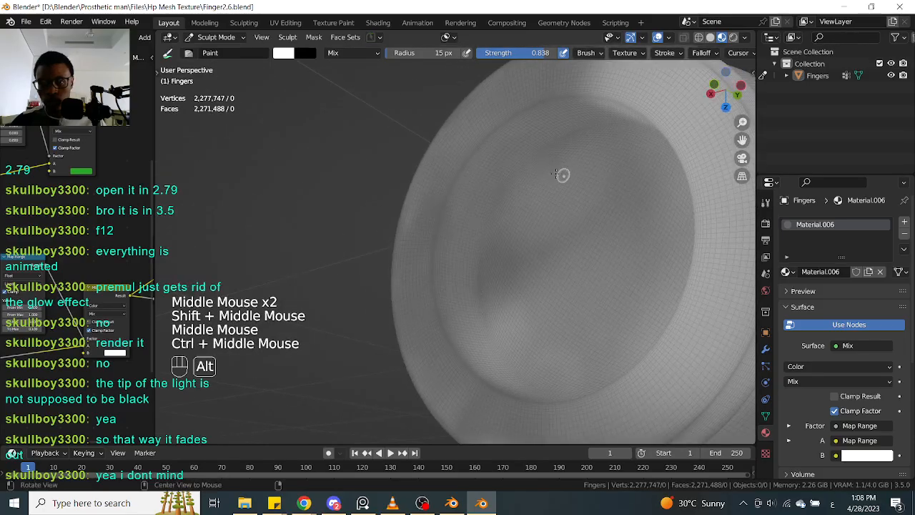
ctrl+click(525, 113)
ctrl+click(512, 118)
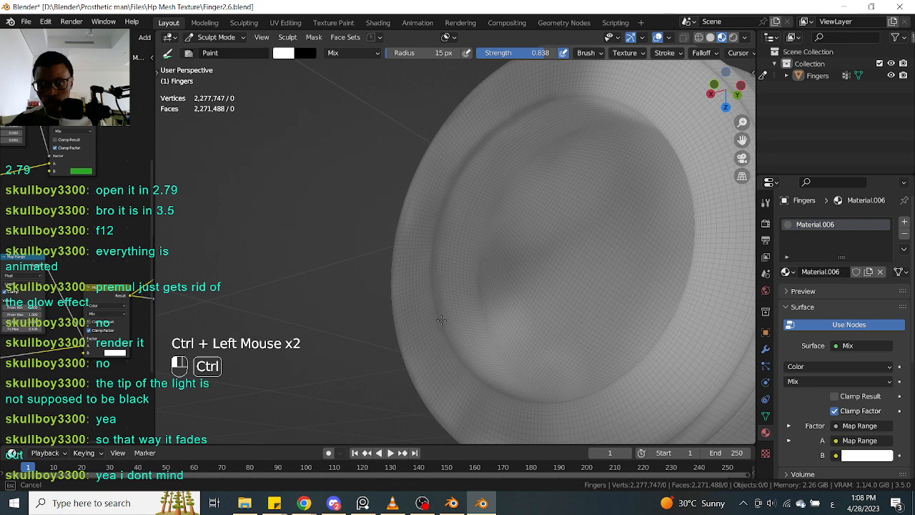
middle_drag(448, 326, 483, 323)
ctrl+click(518, 338)
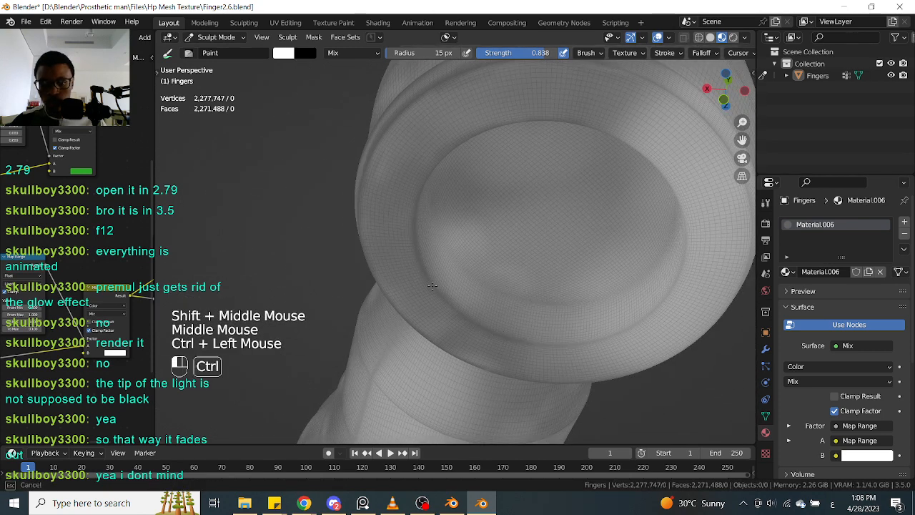
Darken the inner circular crease where the recess wall meets its floor in the barrel's end face
ctrl+middle_drag(455, 296, 455, 303)
middle_drag(456, 304, 500, 221)
middle_drag(500, 222, 445, 242)
ctrl+click(446, 243)
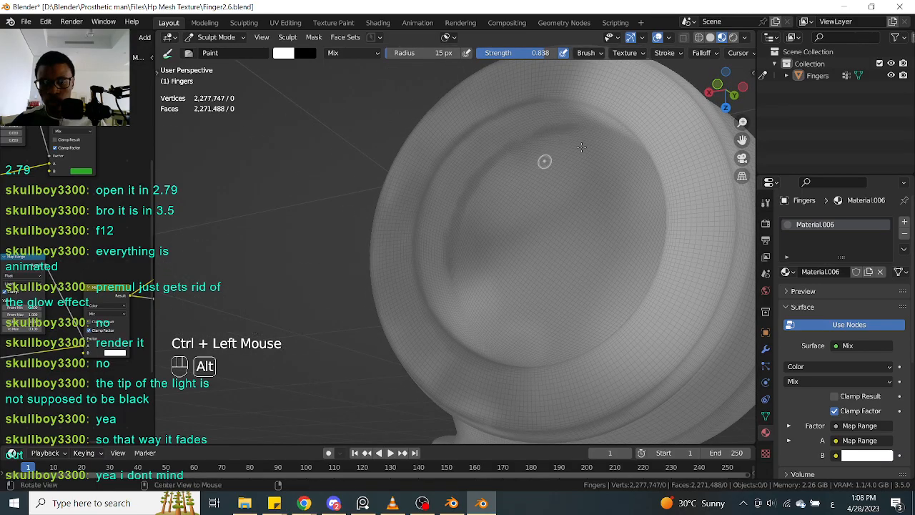
middle_drag(543, 159, 591, 145)
ctrl+click(607, 152)
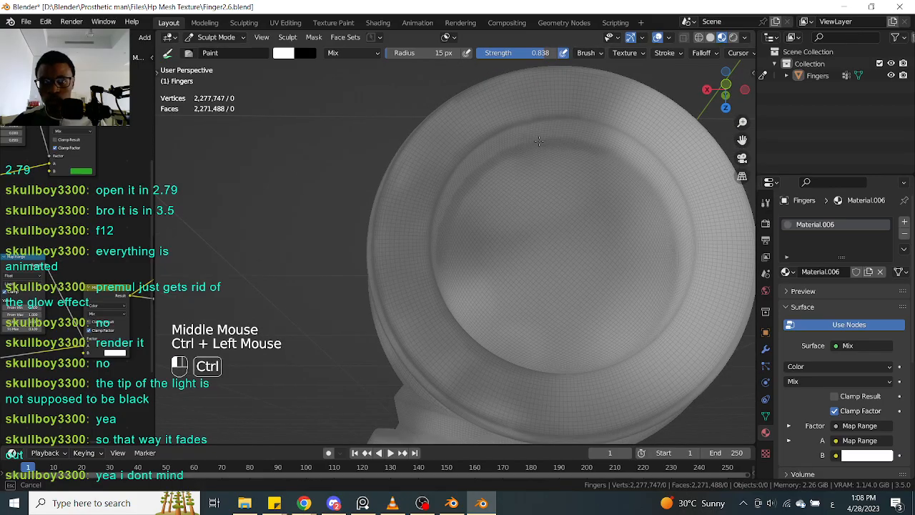
Switch the finished finger to Edit Mode and reveal all hidden geometry
ctrl+middle_drag(538, 141, 529, 153)
alt+middle_drag(529, 153, 676, 246)
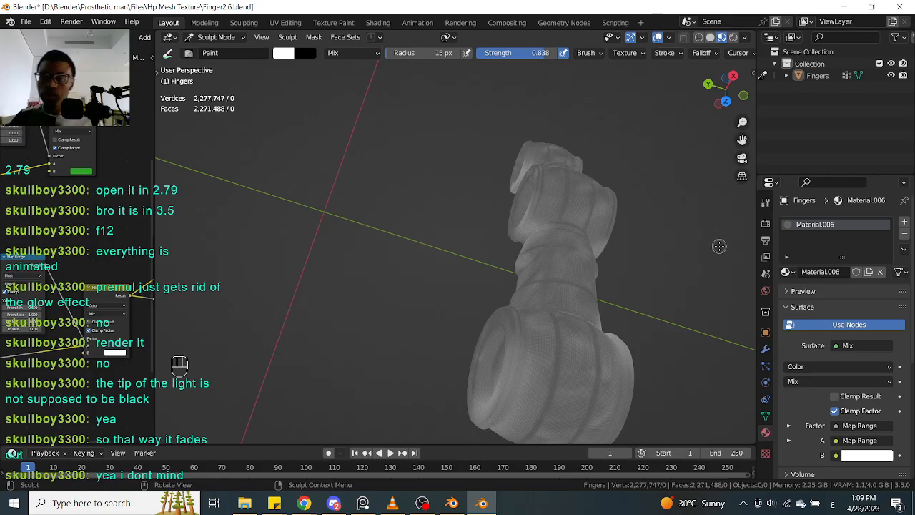
shift+middle_drag(682, 265, 635, 307)
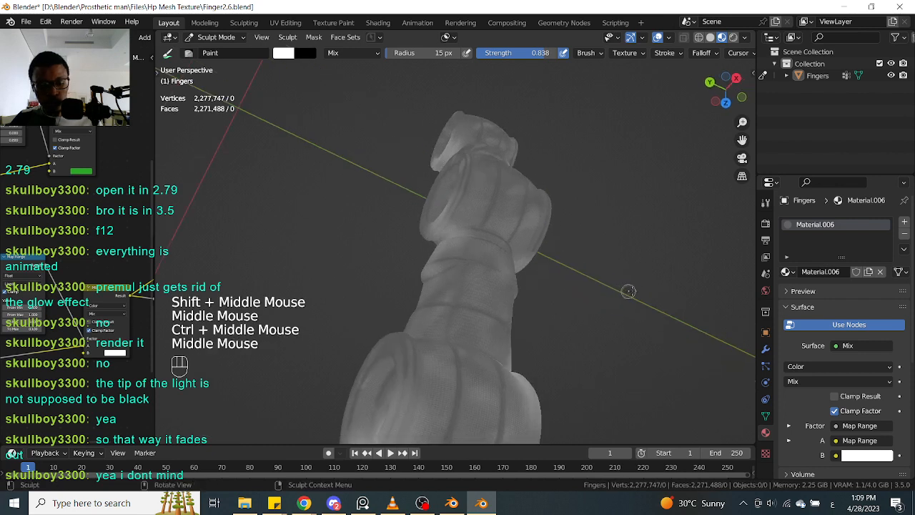
middle_click(636, 295)
click(636, 294)
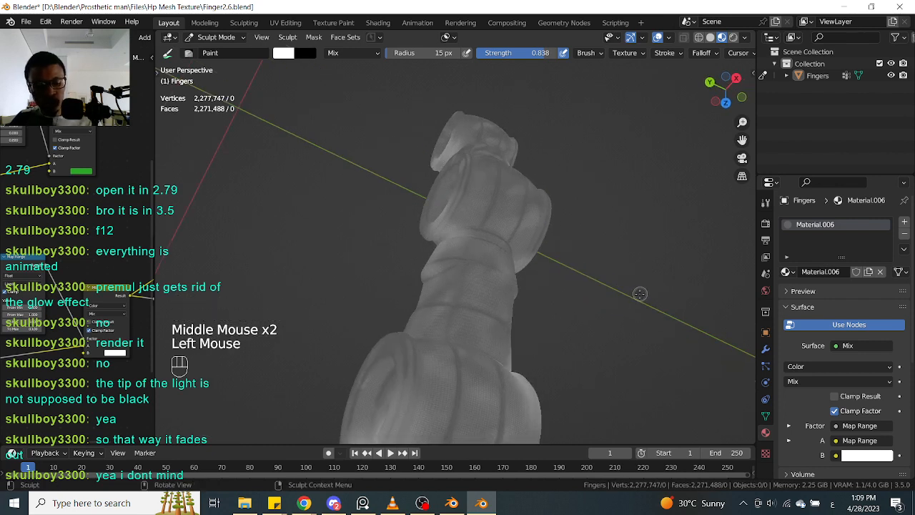
key(Tab)
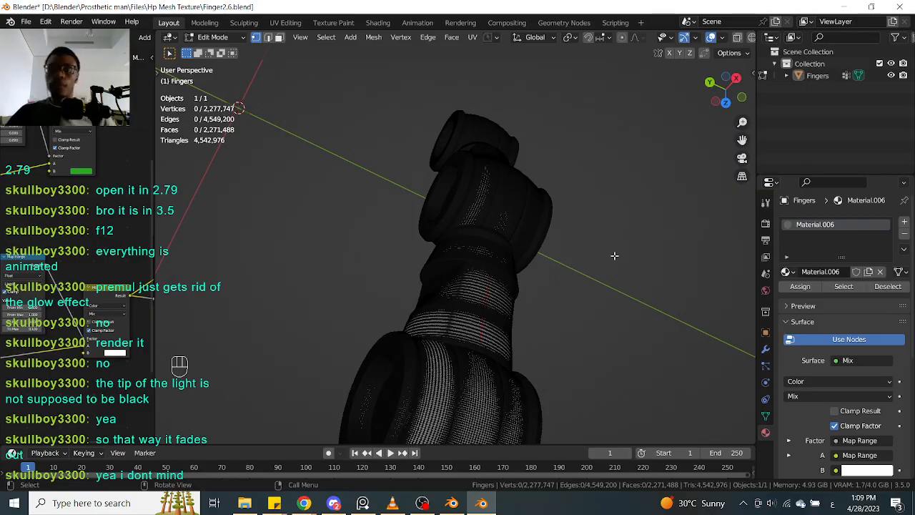
key(alt)
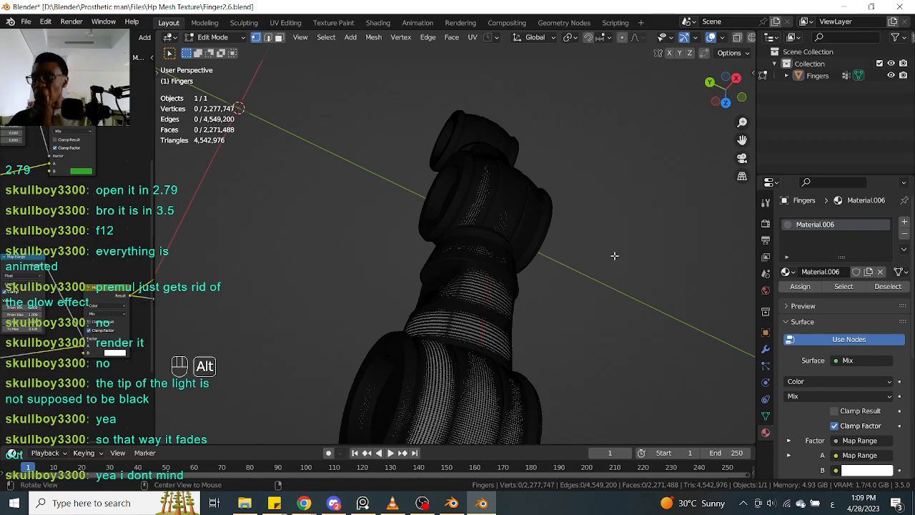
key(alt+h)
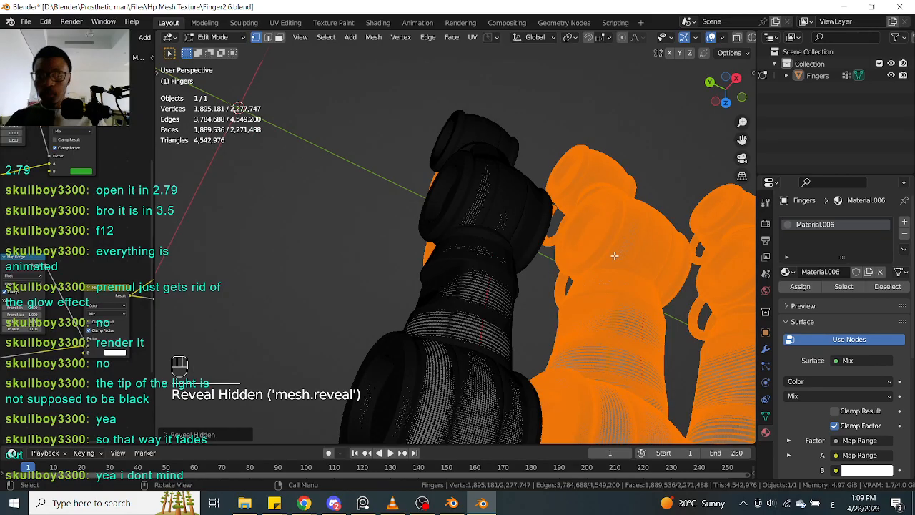
Select all six linked segments of the separate ring above the oval pad
key(alt)
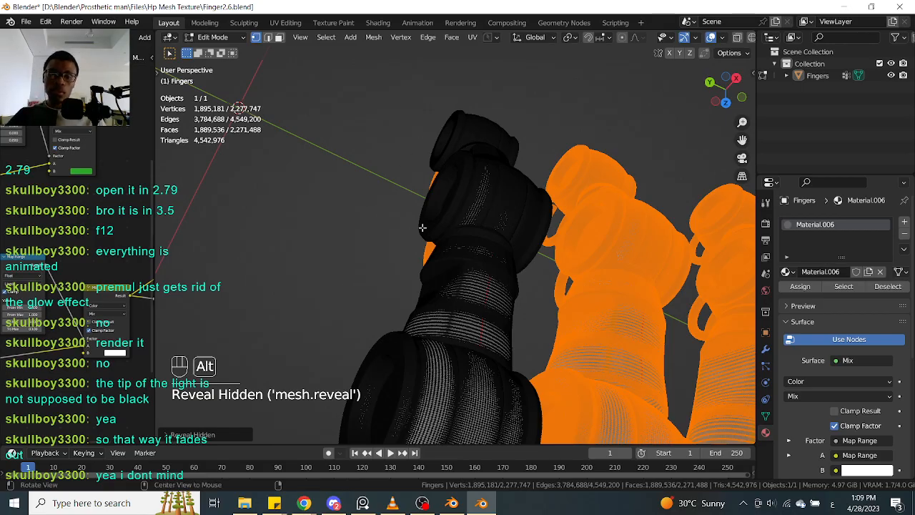
alt+drag(422, 227, 548, 208)
ctrl+middle_drag(227, 202, 543, 237)
alt+middle_drag(505, 267, 530, 225)
click(531, 224)
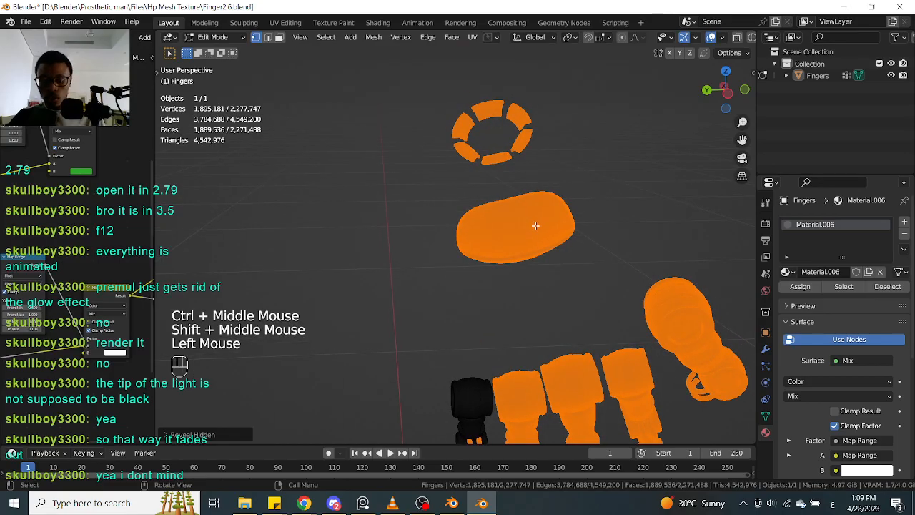
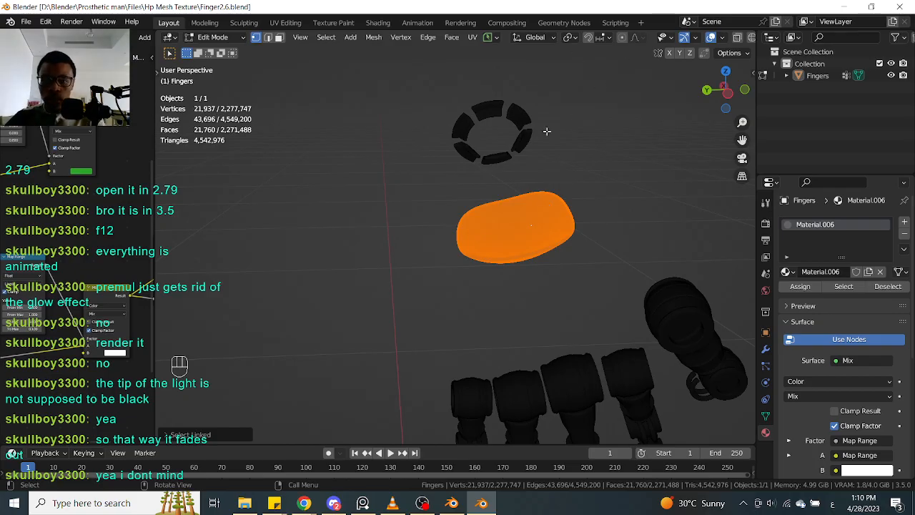
click(526, 137)
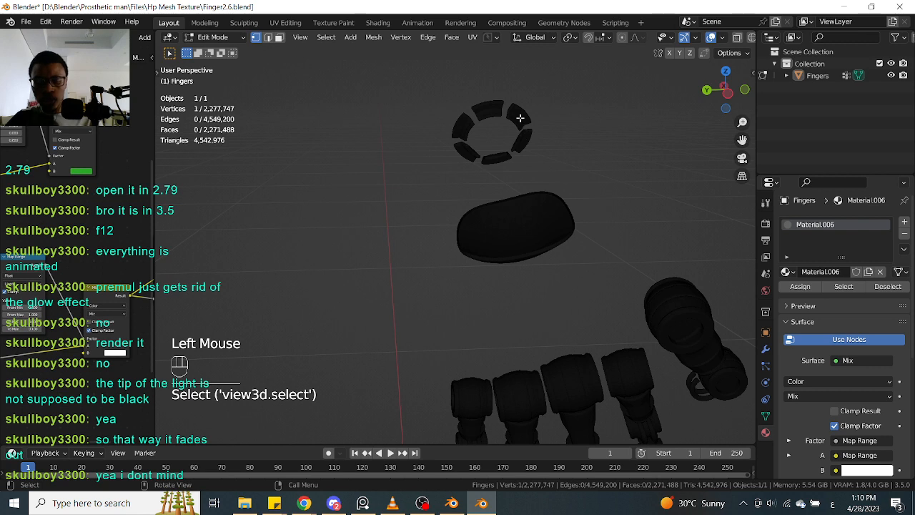
key(l)
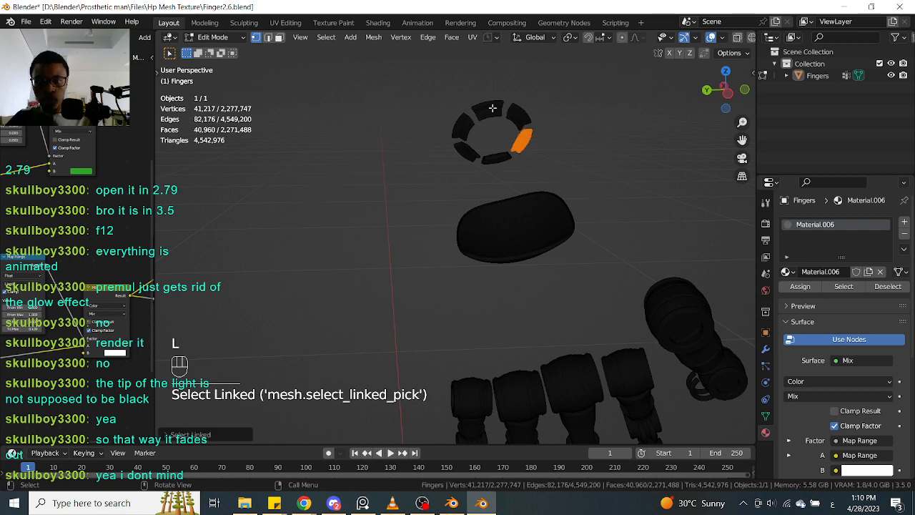
key(l)
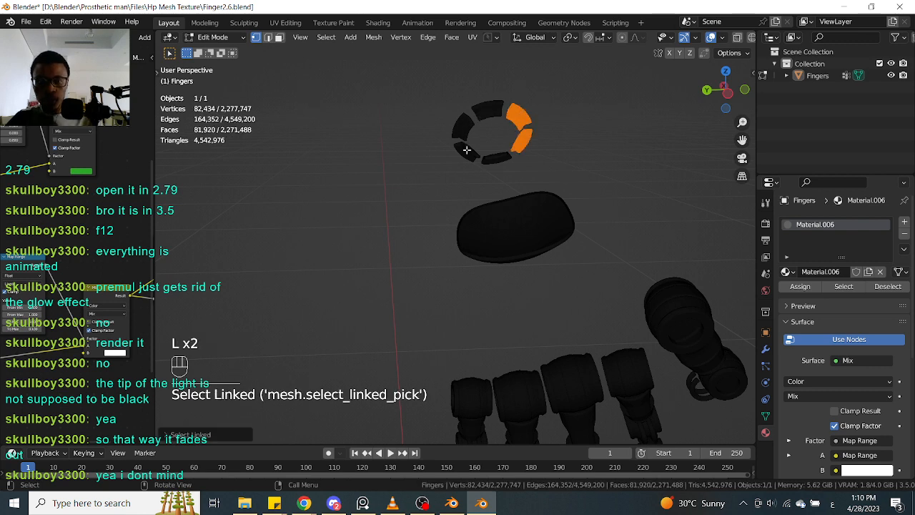
key(l)
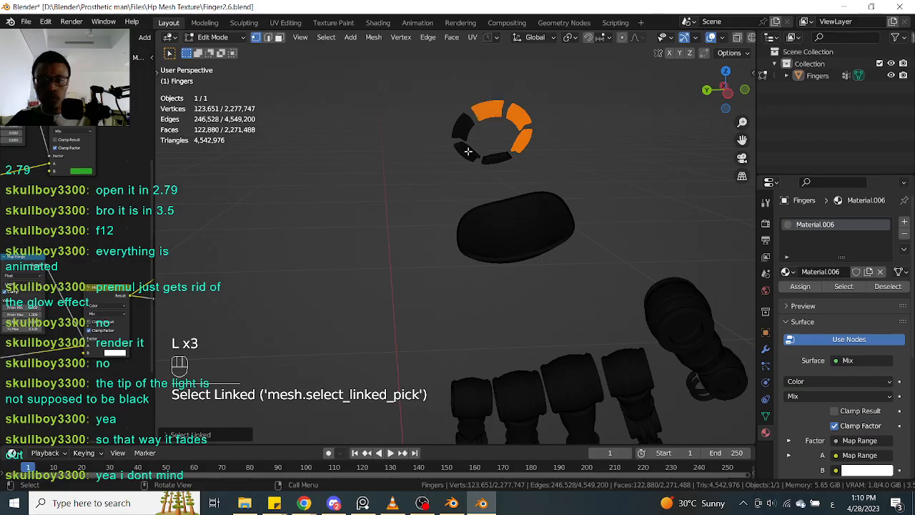
key(l)
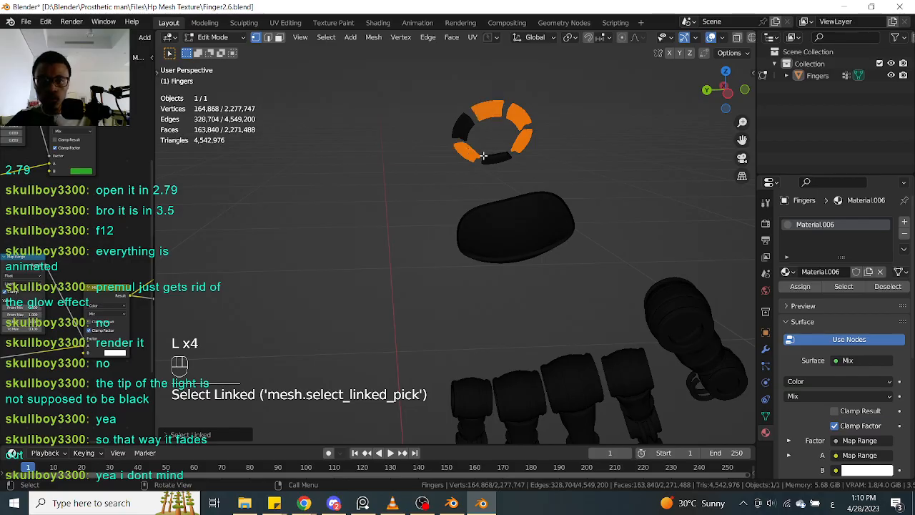
key(l)
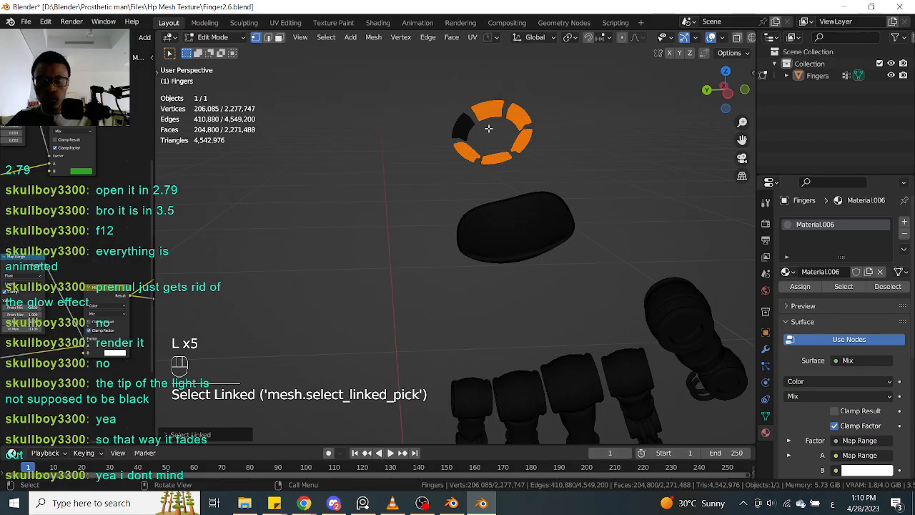
key(l)
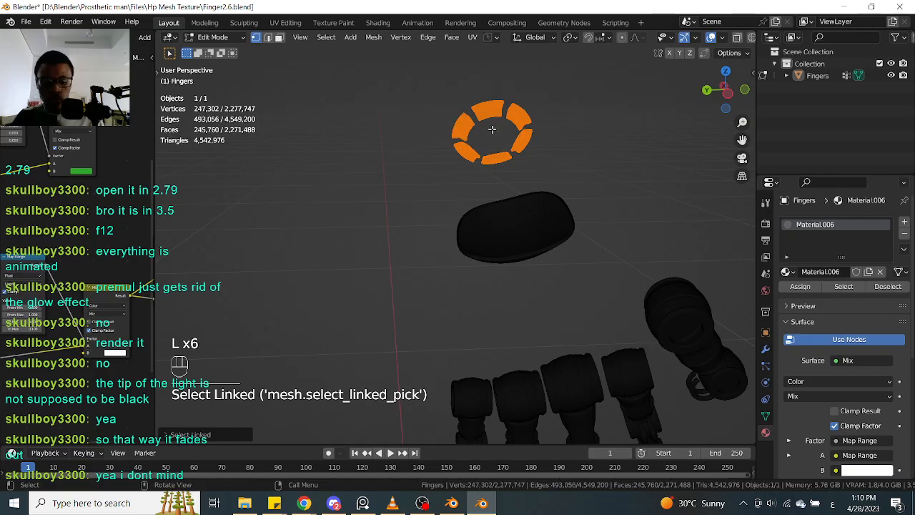
Hide everything except the selected ring segments and return to Sculpt Mode
key(shift)
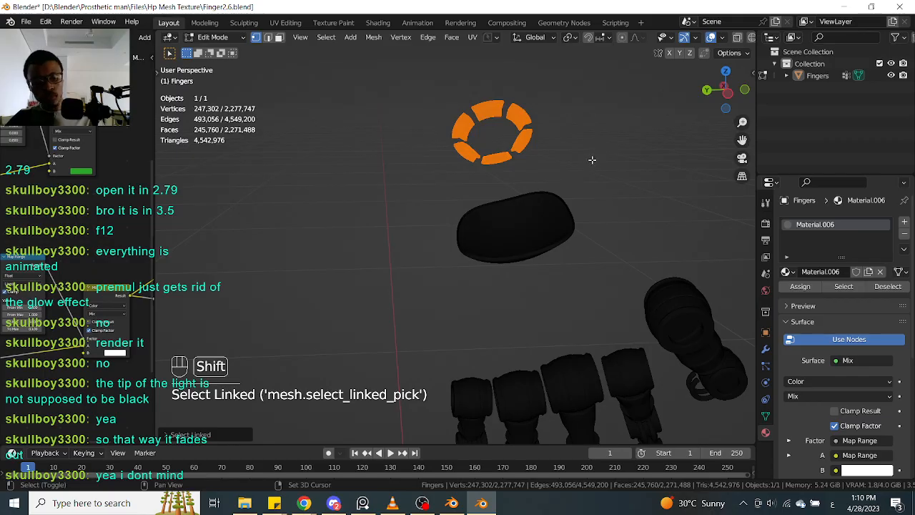
key(shift+h)
key(Tab)
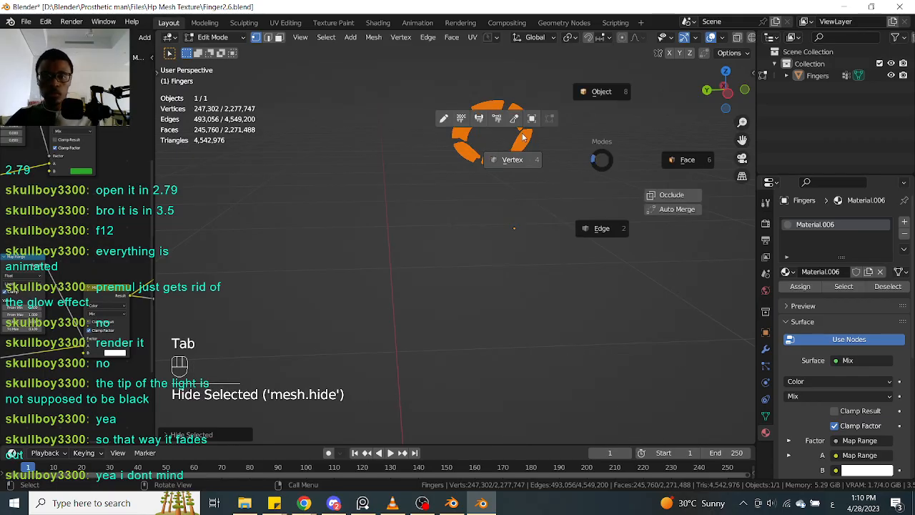
click(609, 141)
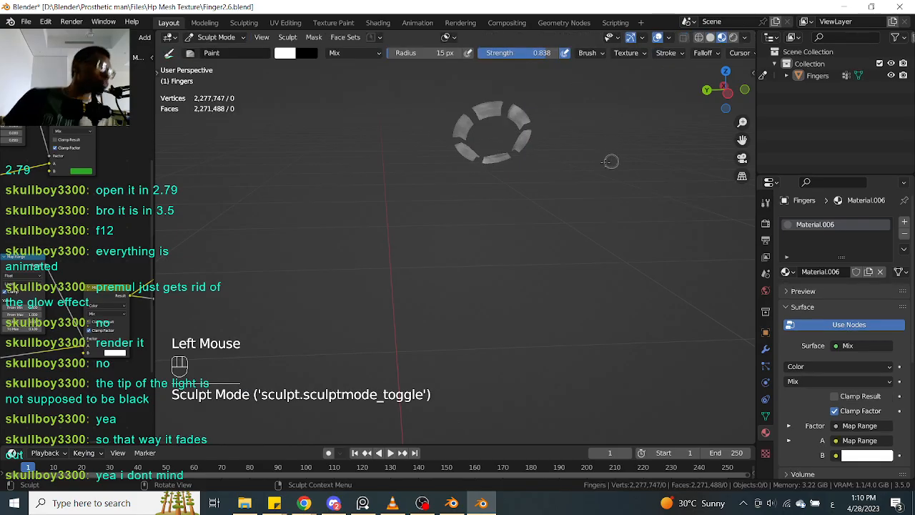
Enlarge the Paint brush radius to 47 px and paint black over the creases of the ring's uppermost segment
key(ctrl)
ctrl+middle_drag(565, 169, 577, 148)
mouse_move(564, 138)
shift+middle_down()
mouse_move(562, 234)
mouse_move(545, 200)
shift+middle_up()
mouse_move(507, 228)
shift+middle_down()
mouse_move(670, 201)
mouse_move(561, 210)
mouse_move(513, 235)
mouse_move(610, 222)
shift+middle_up()
mouse_move(610, 223)
ctrl+middle_down()
mouse_move(629, 207)
mouse_move(562, 206)
mouse_move(568, 217)
mouse_move(620, 217)
ctrl+middle_up()
ctrl+middle_drag(620, 217, 610, 152)
shift+middle_drag(593, 188, 650, 155)
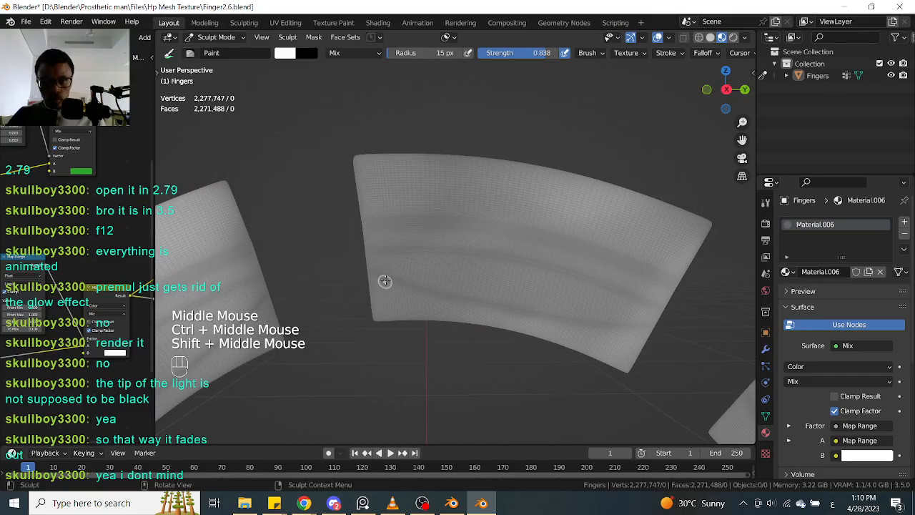
ctrl+middle_drag(386, 280, 440, 299)
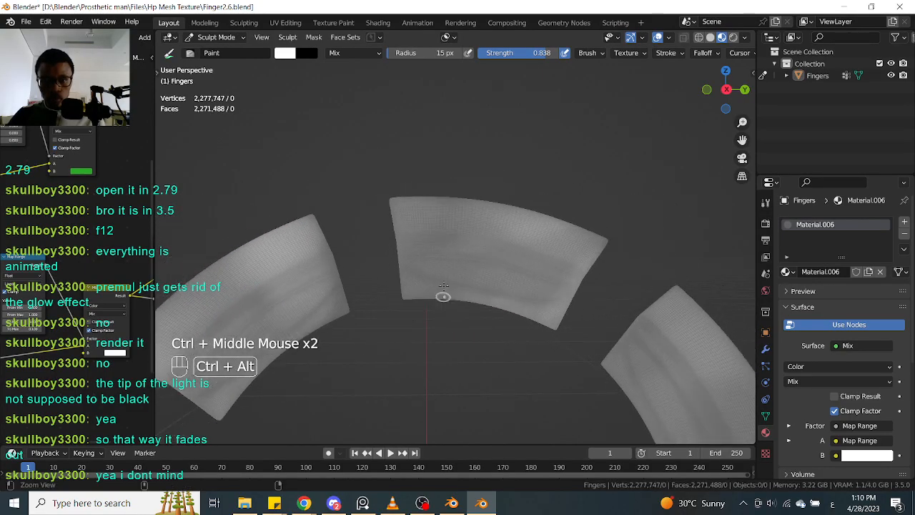
key(f)
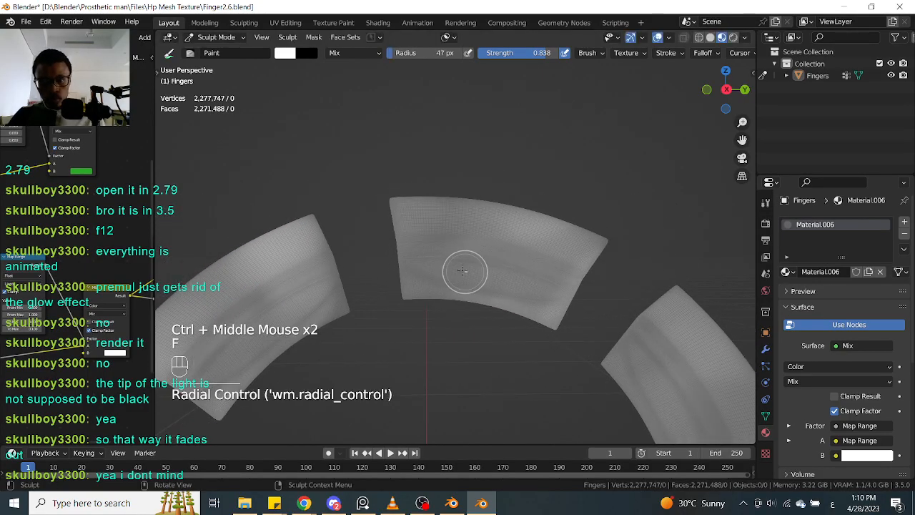
ctrl+click(471, 276)
ctrl+click(431, 260)
ctrl+click(431, 260)
Darken the creases on the two left-hand segments of the ring with black paint
ctrl+middle_drag(529, 292, 401, 300)
ctrl+click(374, 307)
ctrl+click(377, 321)
ctrl+click(363, 295)
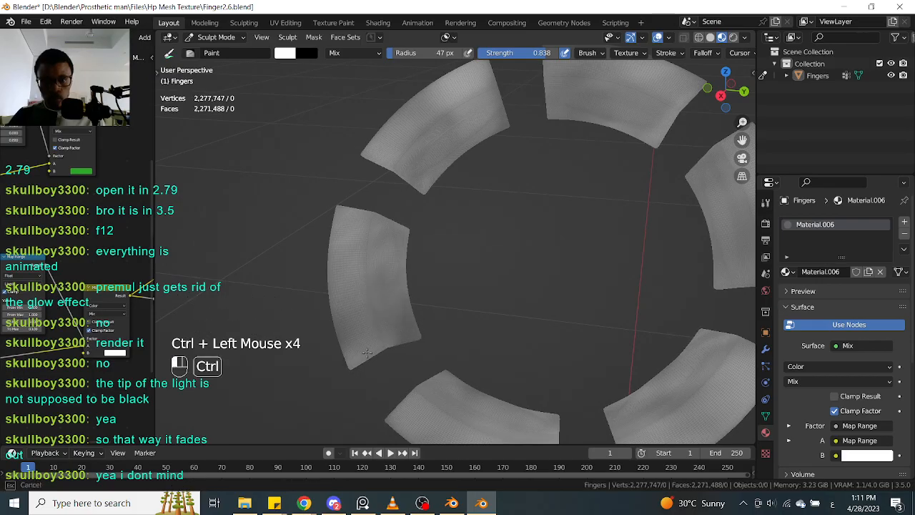
ctrl+click(436, 122)
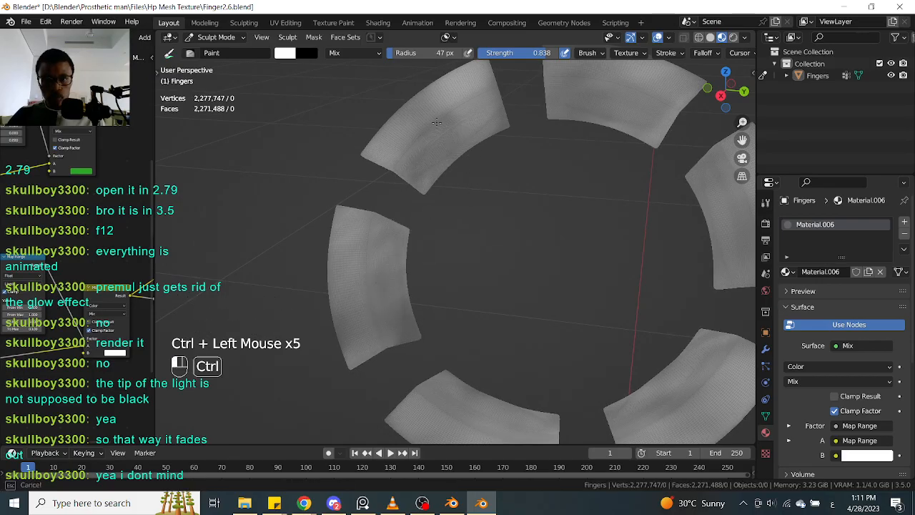
Shade the ring's uppermost segment near its outer corner and inner rim with alternating black and white strokes
shift+middle_drag(520, 153, 551, 198)
ctrl+click(512, 118)
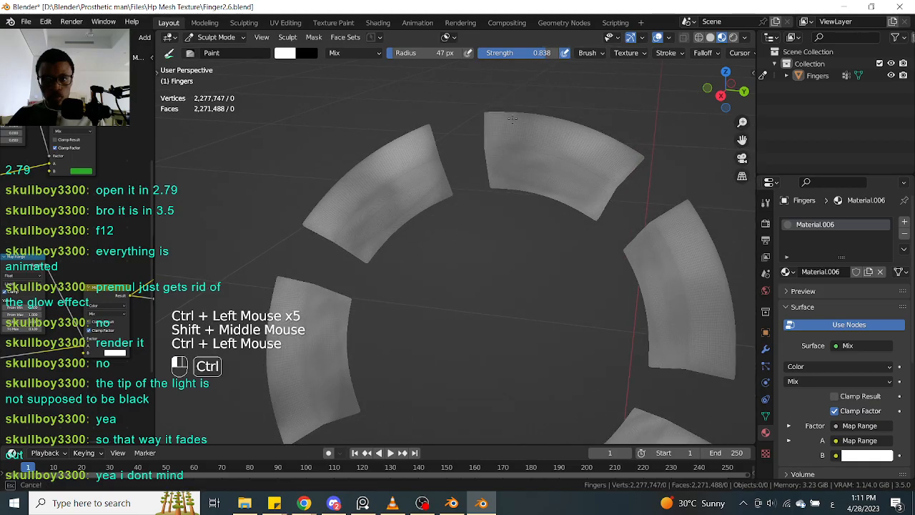
ctrl+click(514, 175)
click(545, 188)
click(513, 163)
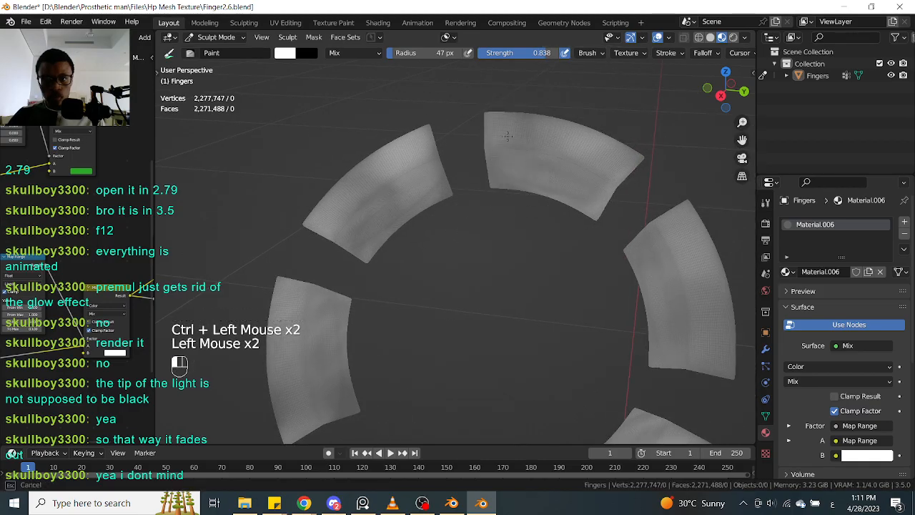
click(502, 126)
ctrl+click(502, 126)
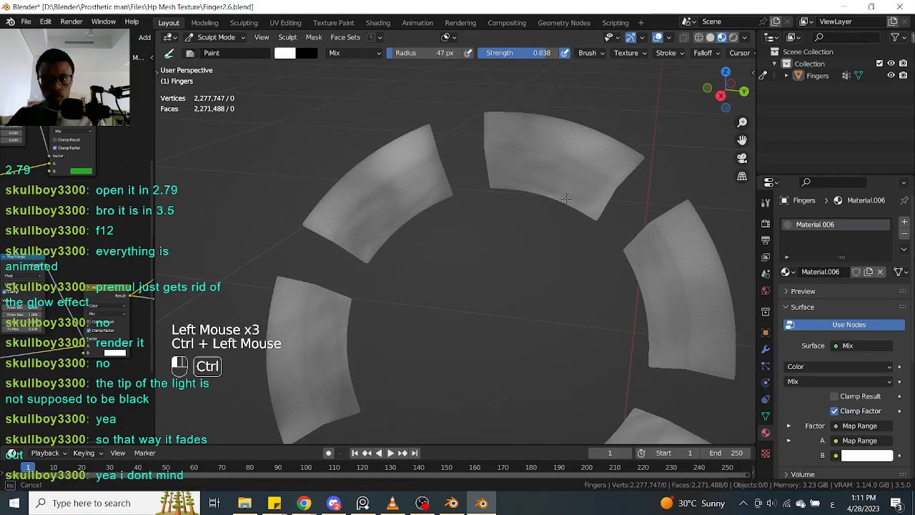
Darken the inner rims of the two lower ring segments, softening the left one with white strokes
middle_drag(546, 178, 561, 214)
shift+middle_drag(561, 214, 582, 270)
ctrl+shift+middle_drag(522, 296, 537, 254)
ctrl+click(495, 277)
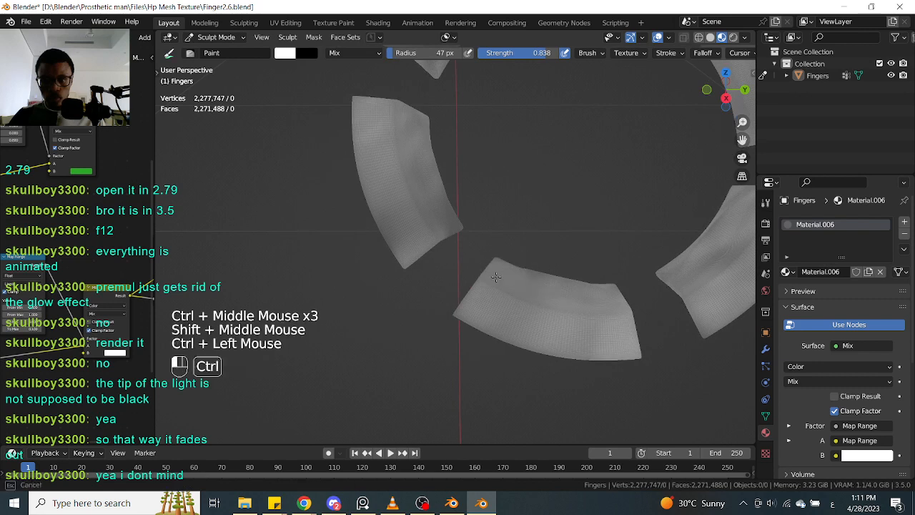
mouse_move(587, 298)
ctrl+mouse_down()
mouse_move(513, 273)
mouse_move(514, 309)
mouse_move(568, 293)
mouse_move(486, 300)
mouse_move(466, 292)
ctrl+mouse_up()
mouse_move(433, 229)
mouse_down()
mouse_move(413, 214)
mouse_move(438, 191)
mouse_move(436, 175)
mouse_up()
mouse_move(436, 173)
mouse_down()
mouse_move(406, 236)
mouse_move(400, 199)
mouse_up()
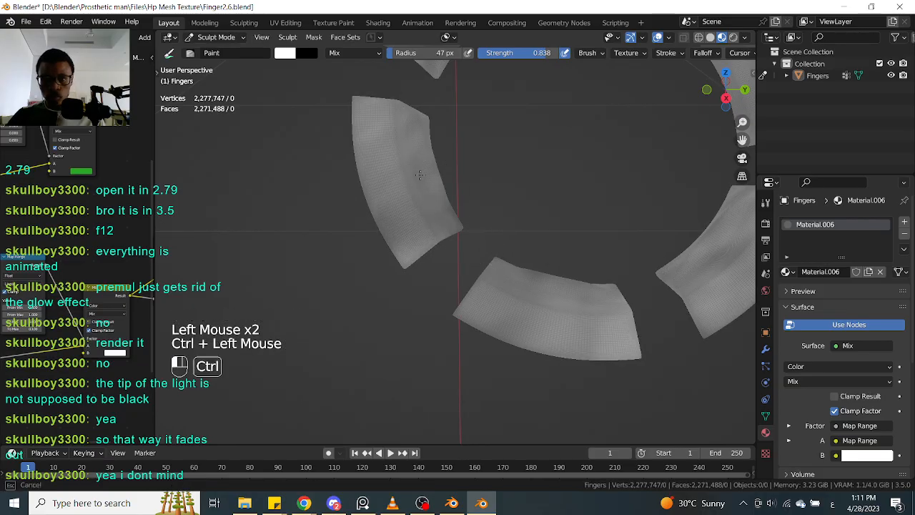
ctrl+drag(435, 224, 441, 224)
Restore the Paint brush after switching to Grab and set its radius to 24 px for the close-up segment
mouse_move(531, 199)
middle_down()
mouse_move(533, 156)
mouse_move(546, 136)
mouse_move(583, 138)
mouse_move(547, 138)
mouse_move(486, 184)
middle_up()
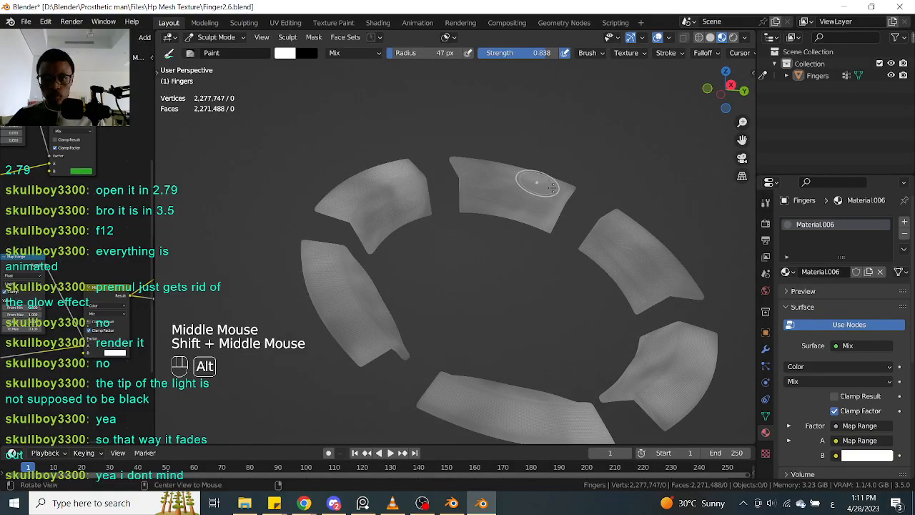
shift+middle_drag(672, 219, 589, 179)
mouse_move(555, 210)
middle_down()
mouse_move(536, 232)
mouse_move(535, 198)
mouse_move(507, 225)
mouse_move(578, 247)
mouse_move(529, 132)
middle_up()
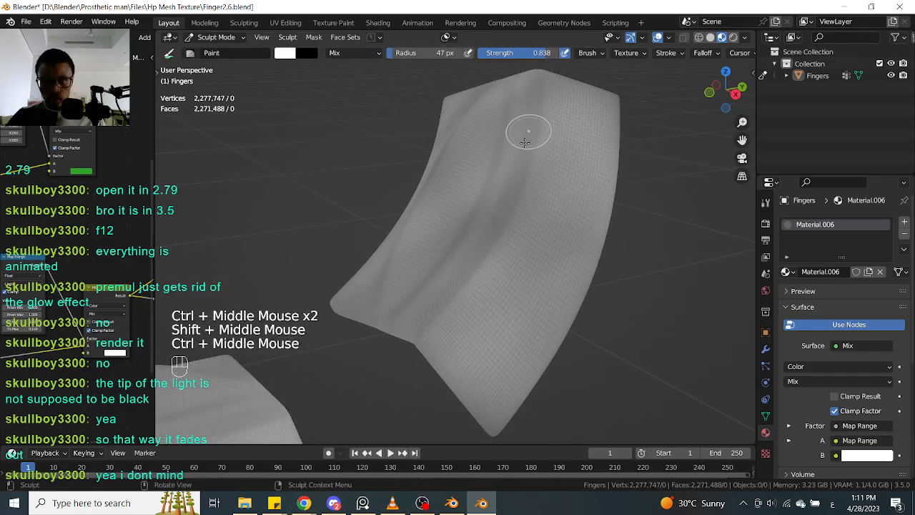
key(g)
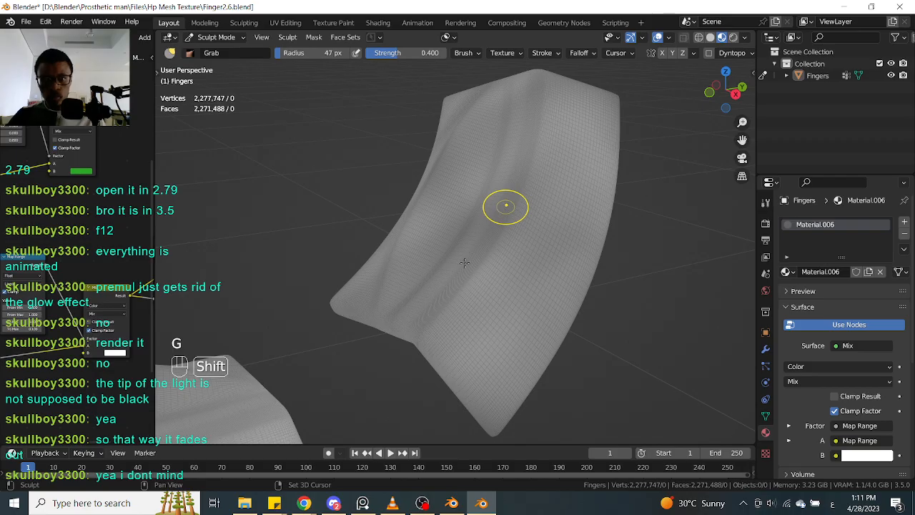
key(shift+space)
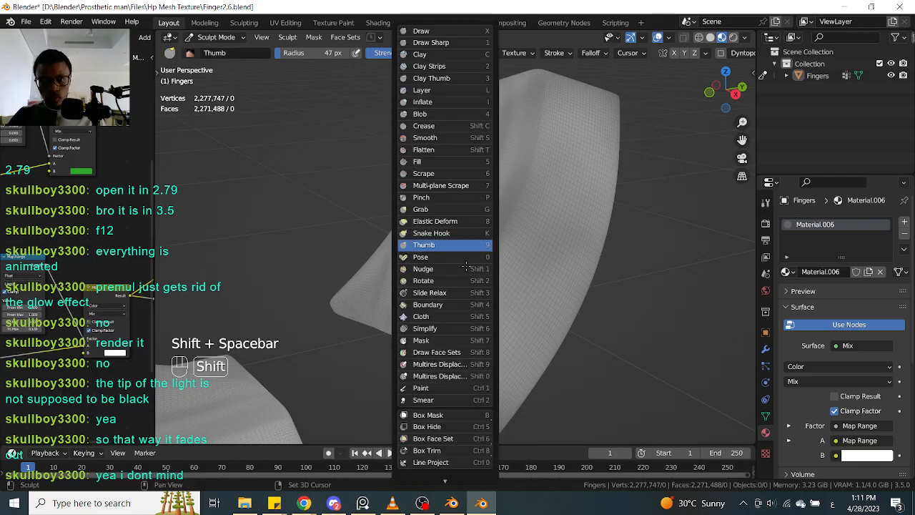
click(429, 387)
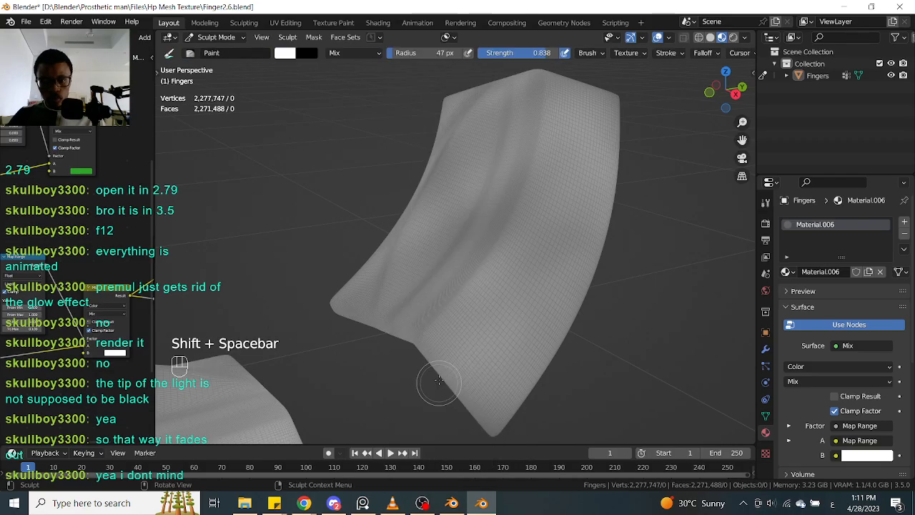
key(f)
click(441, 311)
Paint black along the groove nearest the inner rim of the close-up ring segment
middle_drag(562, 231, 631, 207)
shift+middle_drag(397, 217, 425, 286)
ctrl+middle_drag(616, 206, 643, 268)
mouse_move(441, 247)
shift+middle_down()
mouse_move(551, 243)
mouse_move(463, 227)
mouse_move(483, 262)
mouse_move(455, 198)
mouse_move(476, 276)
mouse_move(474, 214)
mouse_move(451, 260)
shift+middle_up()
ctrl+drag(304, 265, 317, 264)
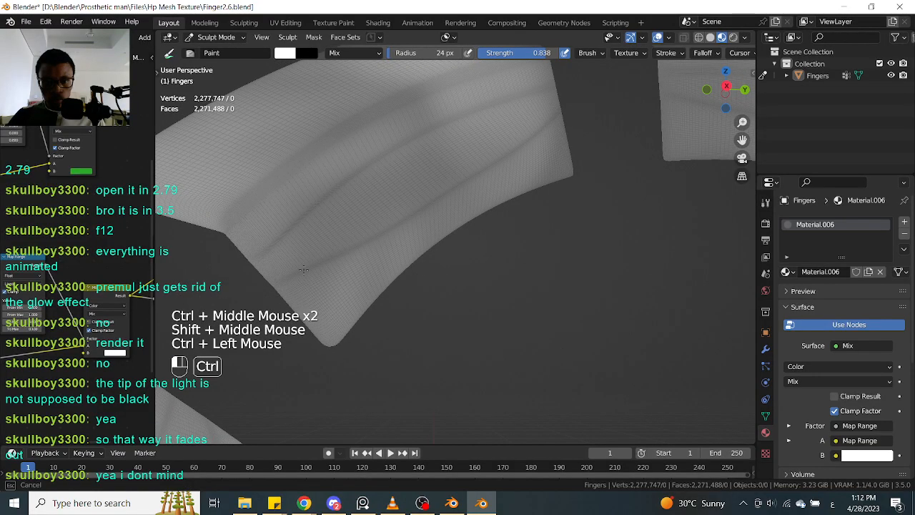
ctrl+drag(384, 230, 472, 176)
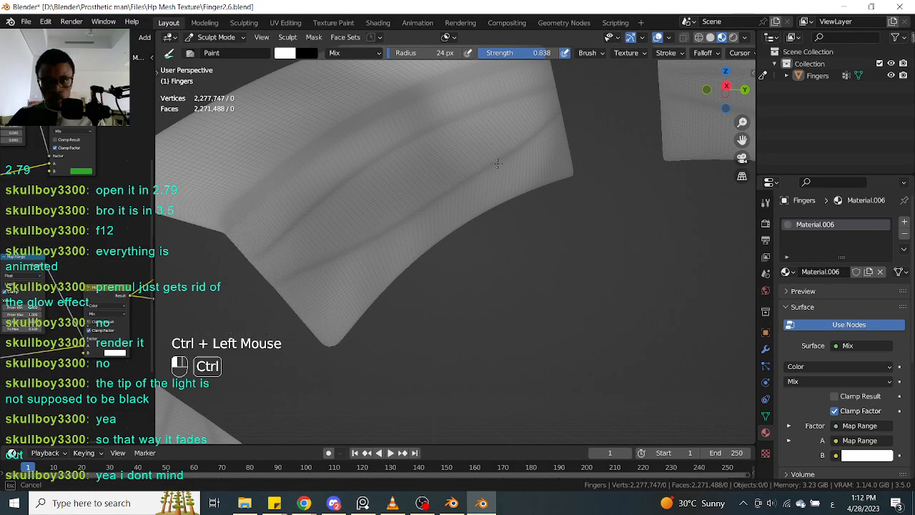
ctrl+drag(351, 248, 337, 255)
Darken the middle and outer grooves running along the same ring segment
mouse_move(337, 255)
middle_down()
mouse_move(541, 224)
mouse_move(517, 284)
mouse_move(532, 301)
middle_up()
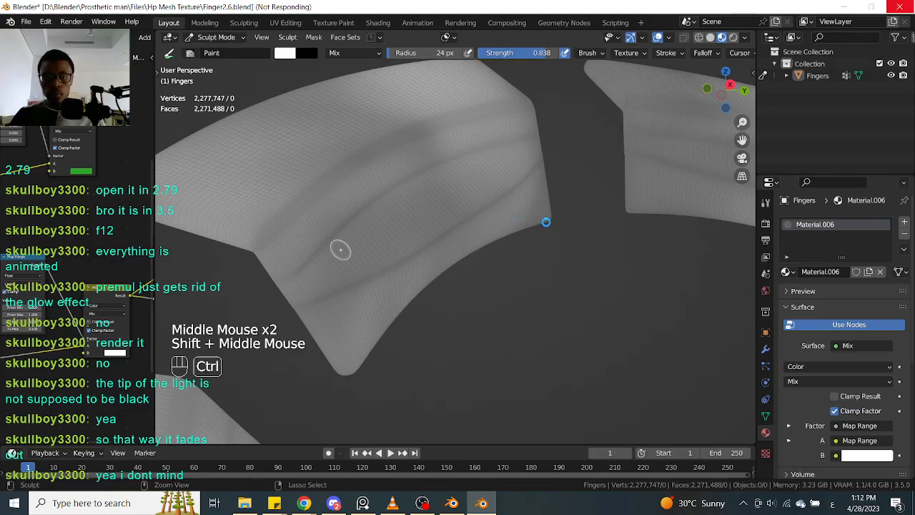
ctrl+click(546, 221)
middle_drag(429, 231, 337, 215)
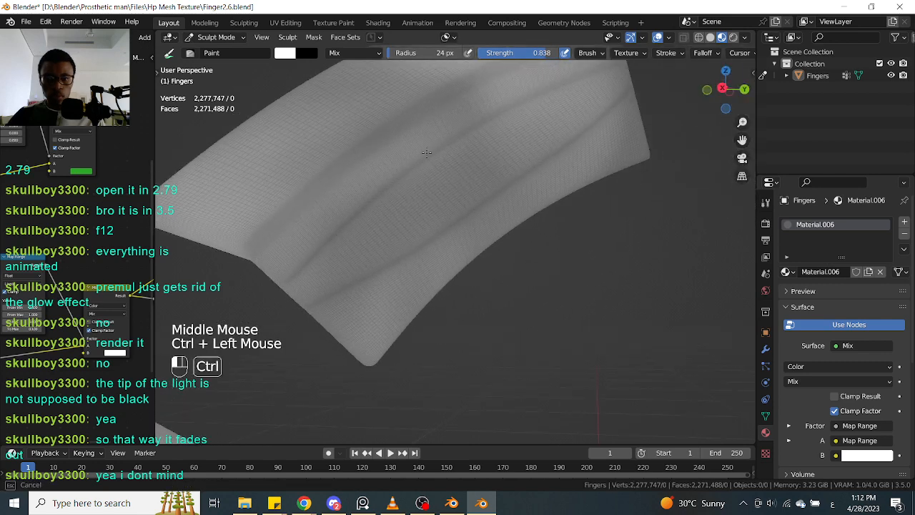
shift+middle_drag(457, 153, 333, 269)
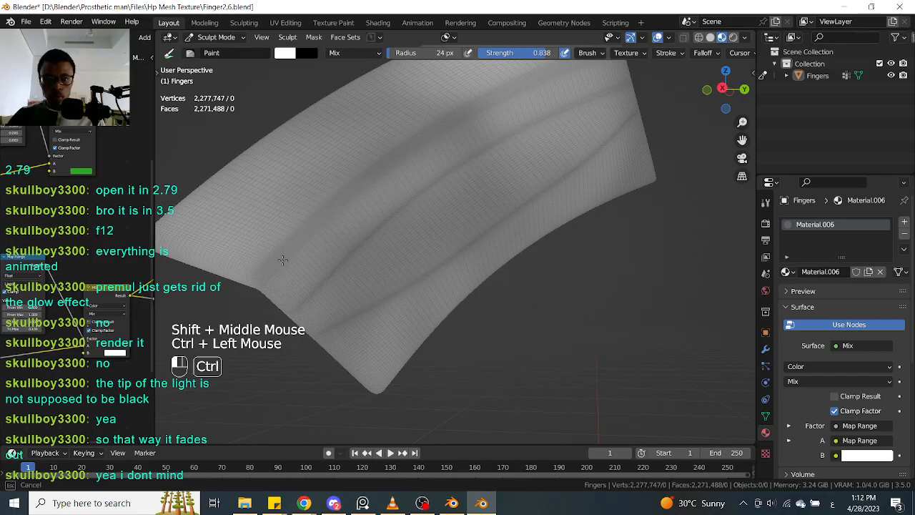
mouse_move(601, 241)
ctrl+middle_down()
mouse_move(592, 272)
mouse_move(569, 276)
ctrl+middle_up()
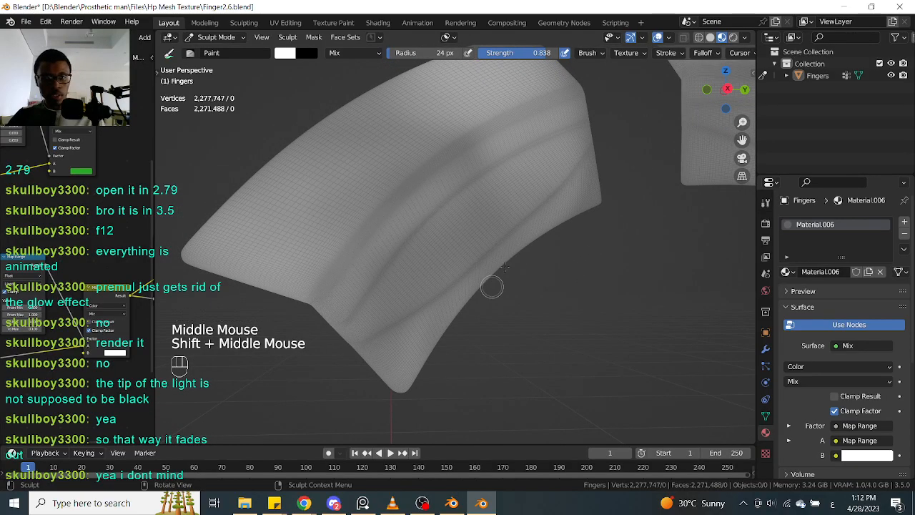
Toggle the wireframe overlay off and on to compare the segment's painted shading
click(668, 38)
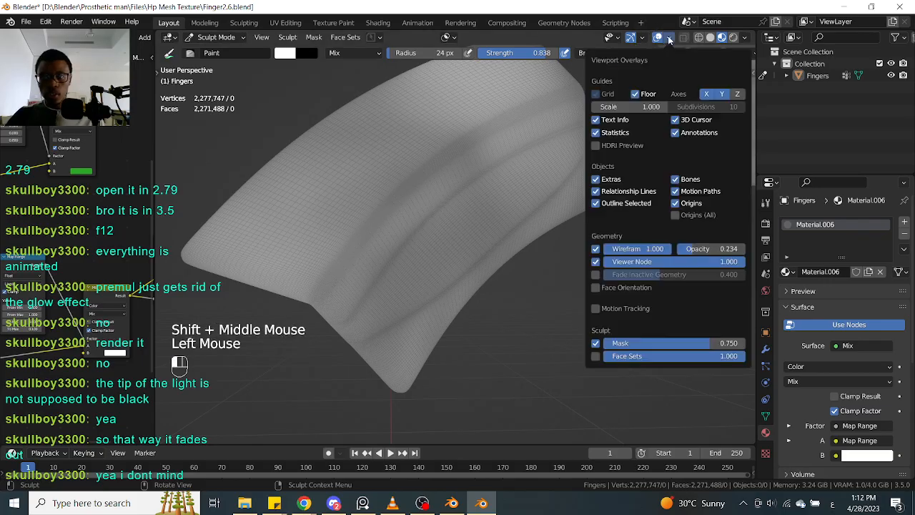
click(596, 250)
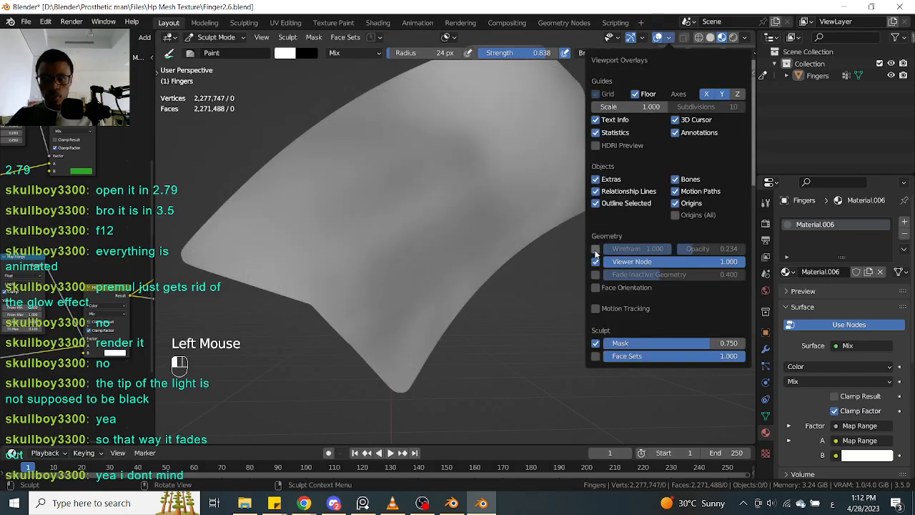
click(595, 249)
click(596, 249)
click(596, 250)
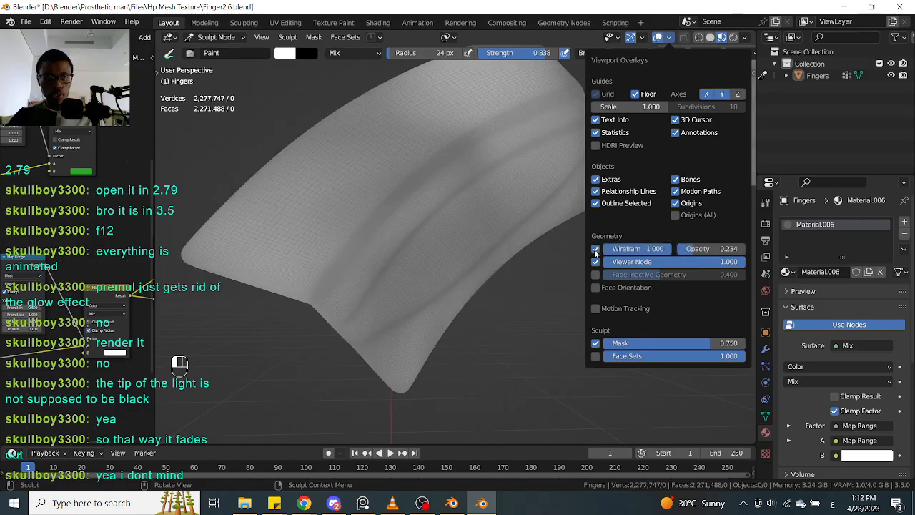
Undo the stray stroke and deepen the black shading along the segment's inner-rim groove down to its pointed end
ctrl+middle_drag(545, 271, 433, 269)
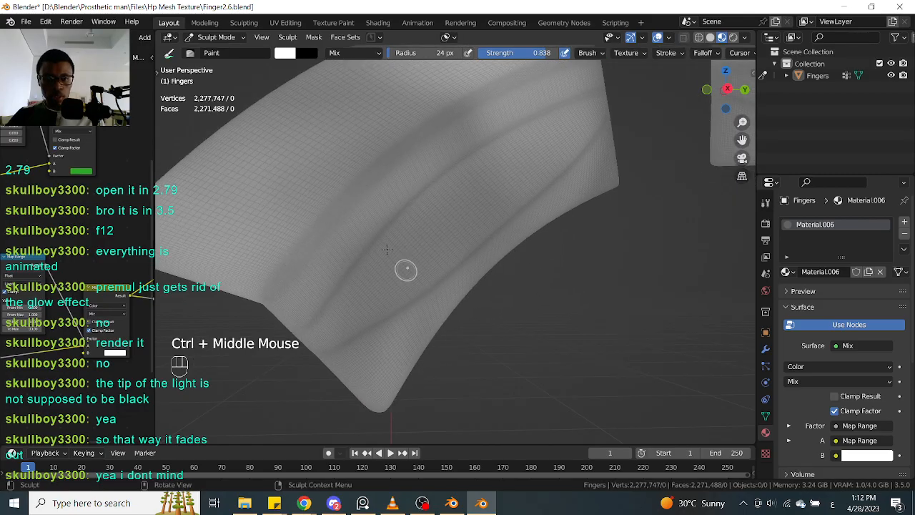
ctrl+click(390, 275)
key(ctrl+z)
ctrl+drag(371, 321, 355, 332)
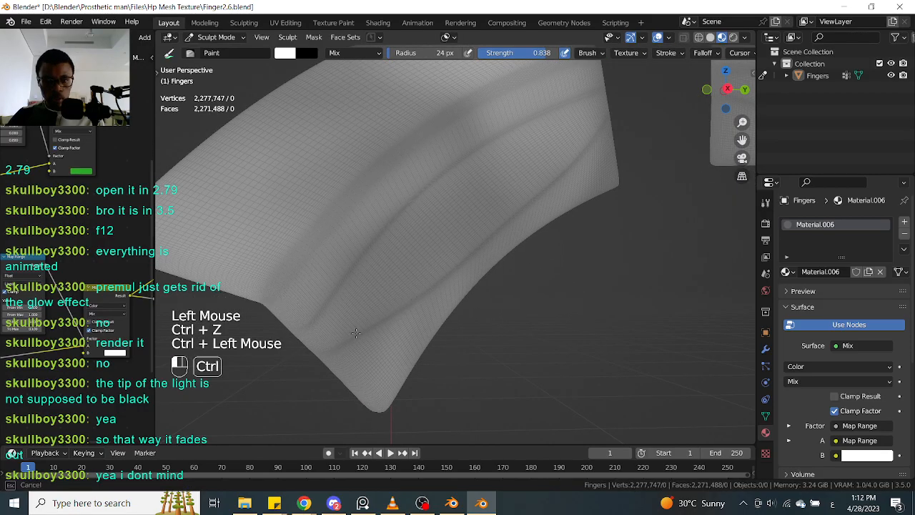
ctrl+drag(483, 243, 496, 219)
ctrl+click(484, 243)
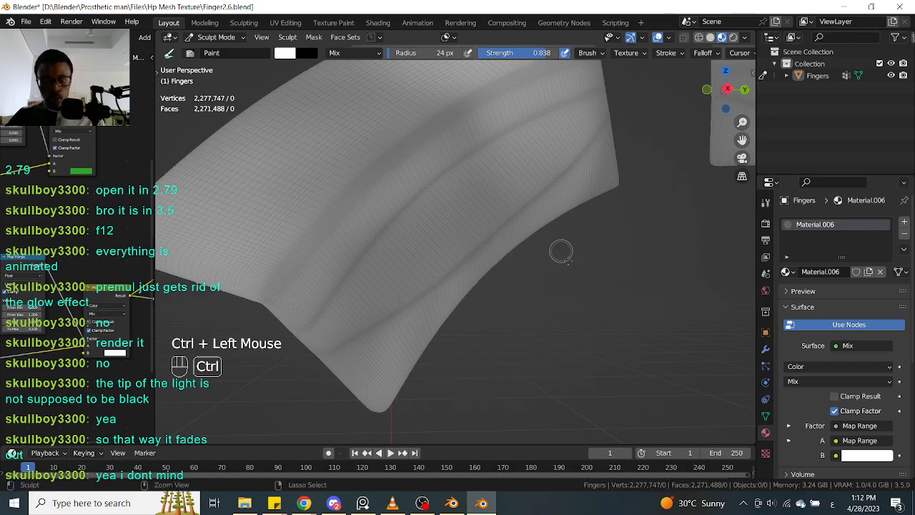
ctrl+middle_drag(561, 251, 563, 257)
ctrl+drag(466, 253, 425, 281)
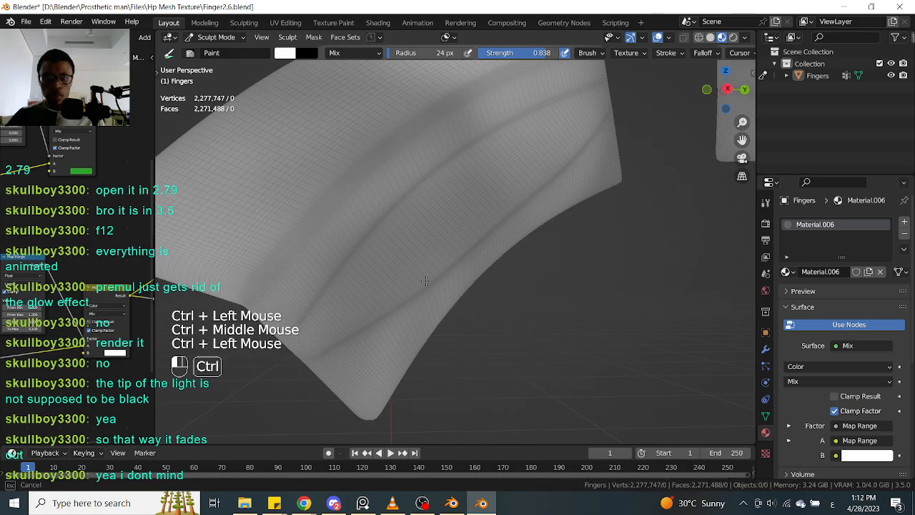
ctrl+drag(336, 346, 322, 336)
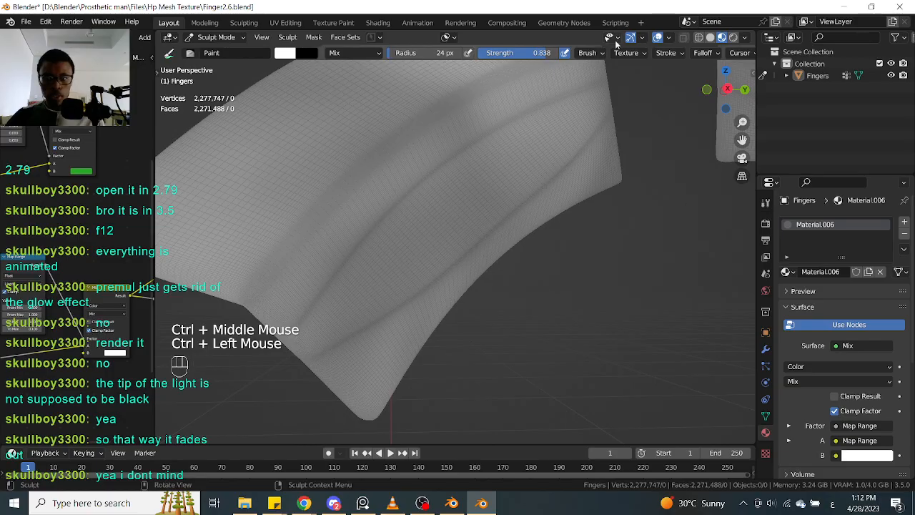
Turn off the wireframe overlay in the viewport
click(669, 38)
click(596, 250)
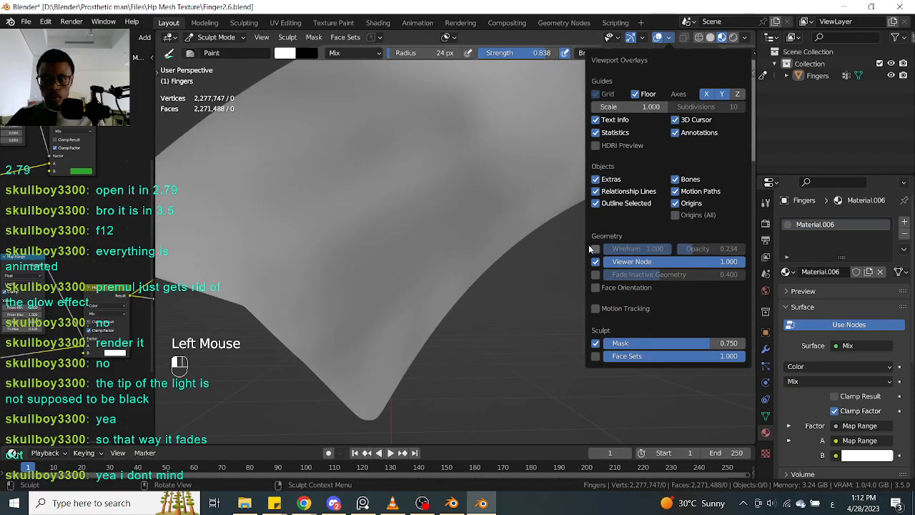
Try additional shading strokes on the segment's lower corner and middle, and undo them
ctrl+drag(373, 330, 372, 318)
mouse_move(425, 225)
mouse_down()
mouse_move(360, 261)
mouse_move(402, 231)
mouse_move(347, 286)
mouse_move(468, 237)
mouse_up()
middle_drag(468, 236, 578, 262)
key(ctrl+z)
key(ctrl+z)
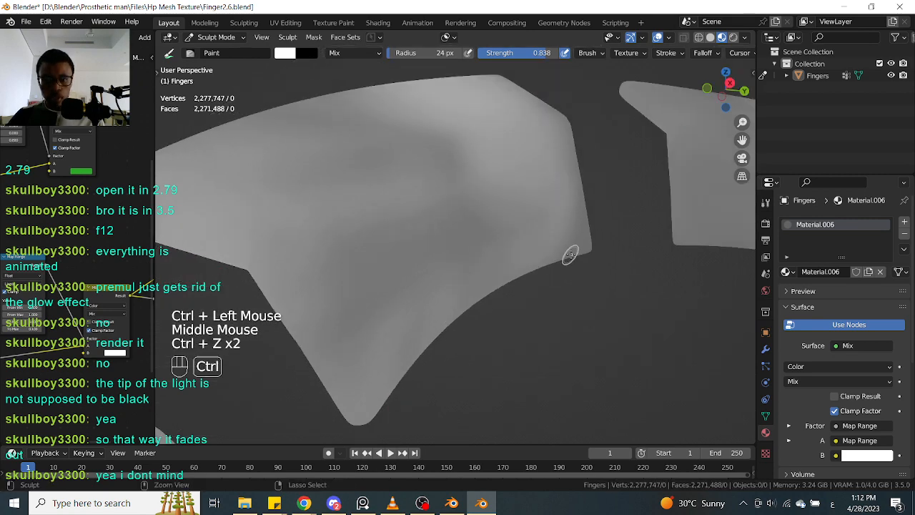
Switch the Paint brush's falloff to a custom curve and apply the constant curve preset
alt+middle_drag(656, 283, 577, 318)
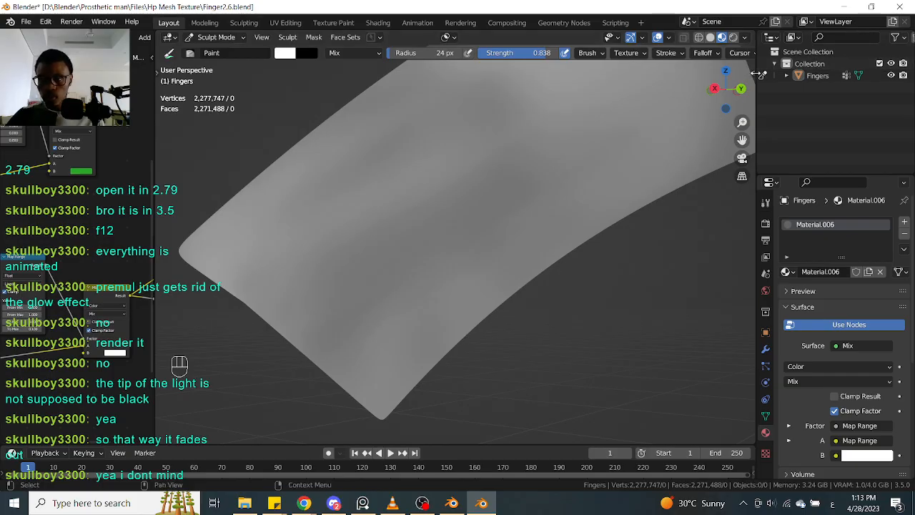
click(744, 115)
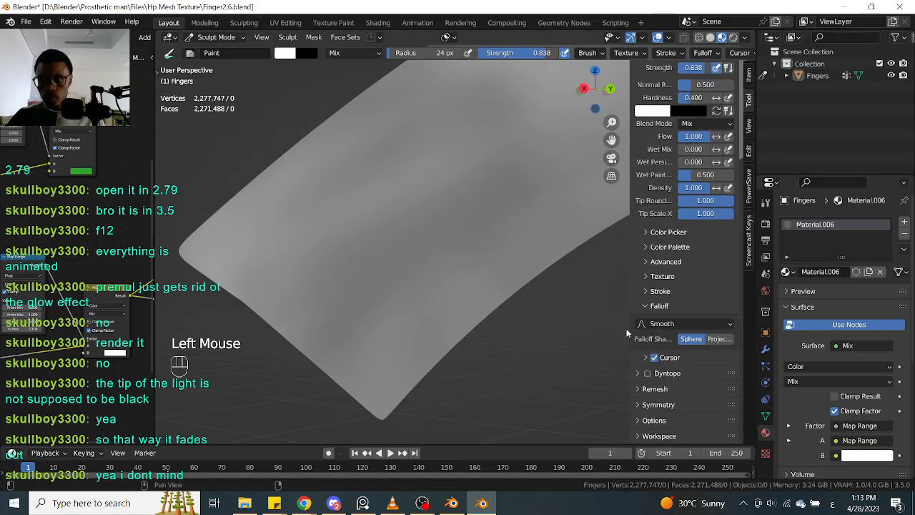
click(717, 343)
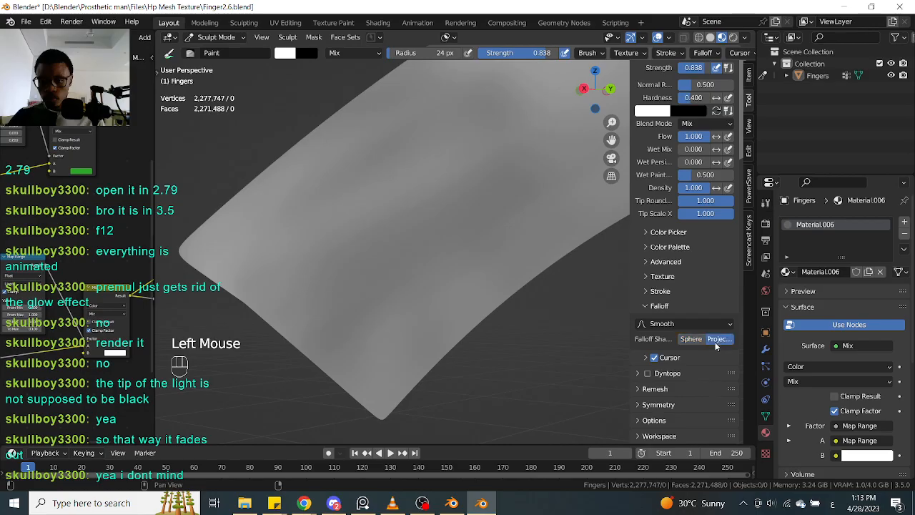
click(659, 324)
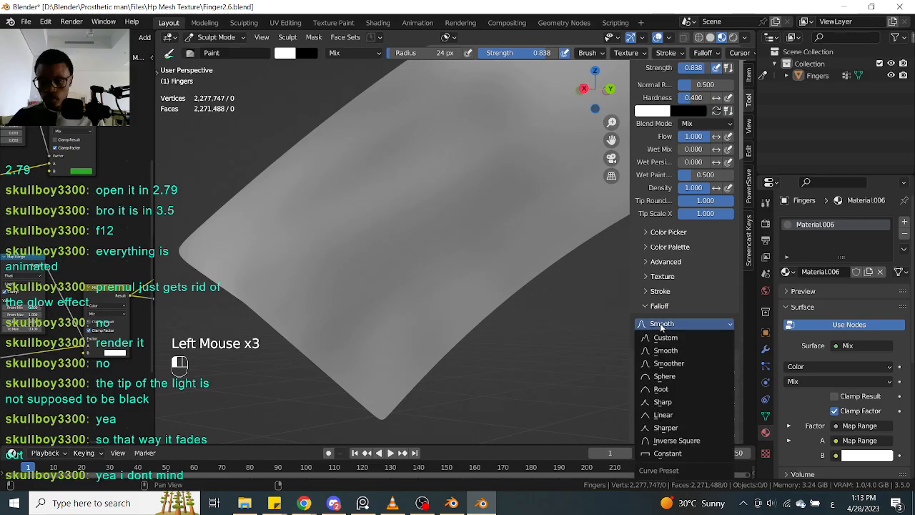
click(665, 337)
drag(737, 339, 706, 345)
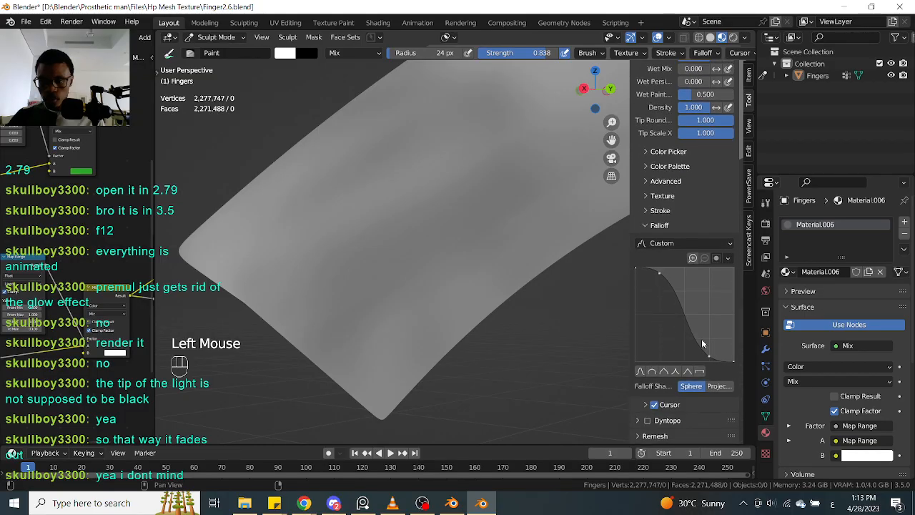
click(659, 276)
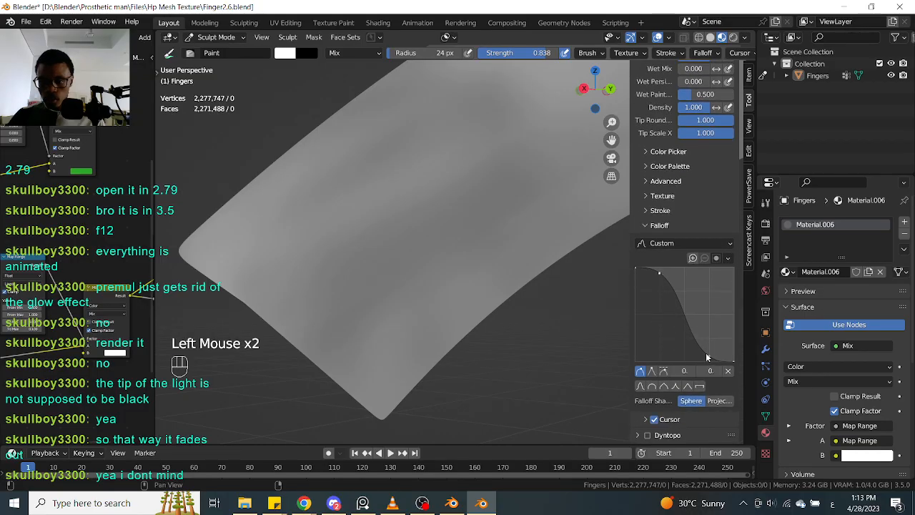
click(699, 386)
Paint black shading strokes with the constant falloff along the segment's lower edge and middle
middle_drag(468, 316, 499, 337)
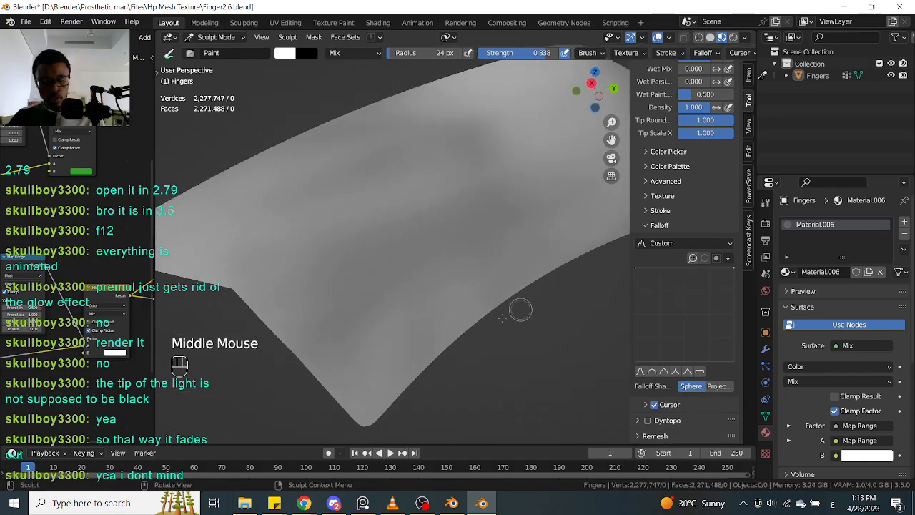
mouse_move(377, 358)
ctrl+mouse_down()
mouse_move(426, 285)
mouse_move(462, 344)
ctrl+mouse_up()
middle_drag(462, 343, 464, 321)
ctrl+click(464, 323)
middle_drag(456, 286, 533, 381)
ctrl+middle_drag(535, 317, 329, 293)
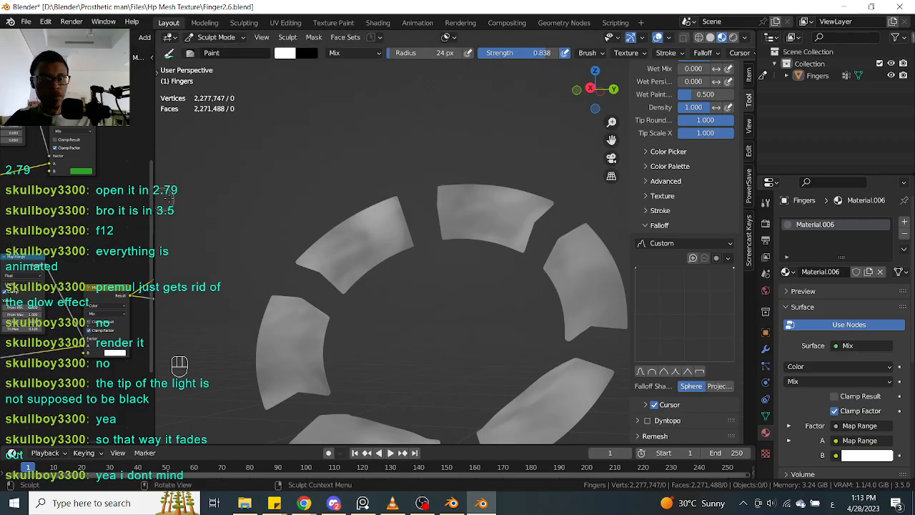
Widen the shader editor, reposition the ColorRamp node between the lower Mix and Principled BSDF nodes, and preview its output
click(153, 228)
drag(158, 229, 487, 247)
shift+middle_drag(390, 338, 302, 259)
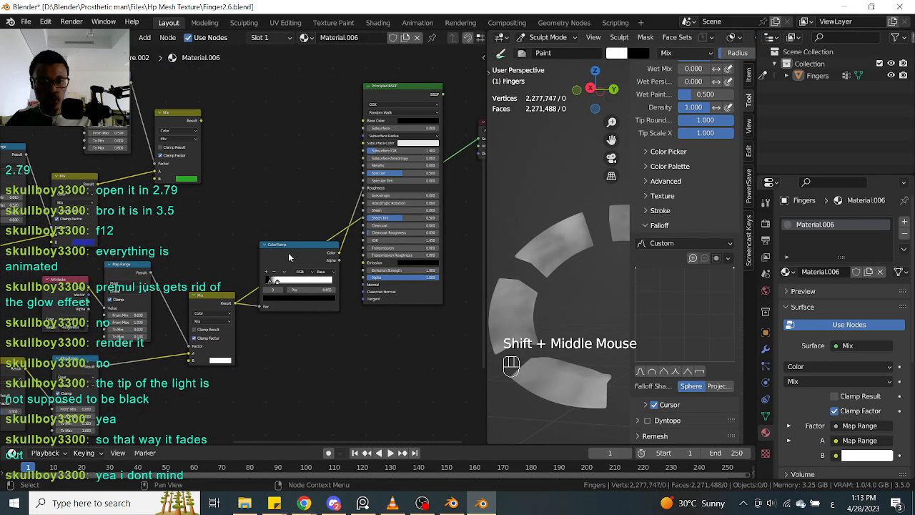
drag(342, 306, 322, 253)
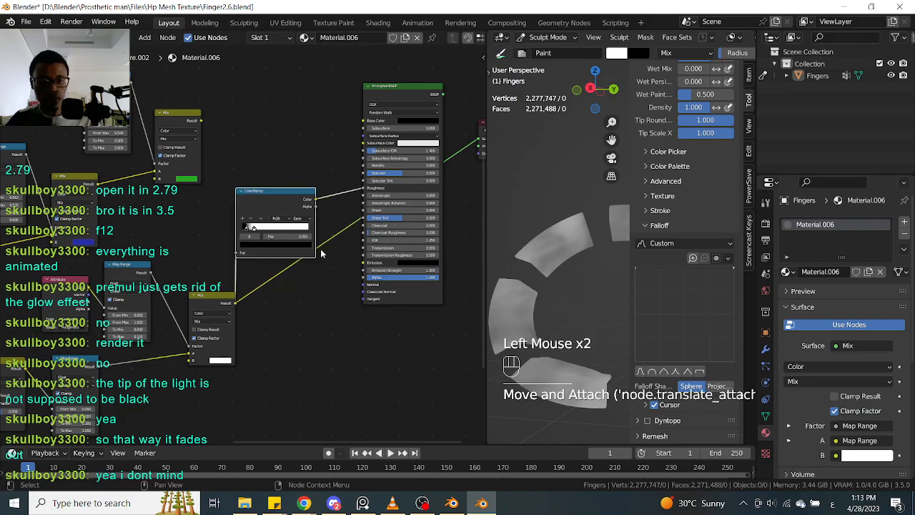
drag(302, 200, 325, 215)
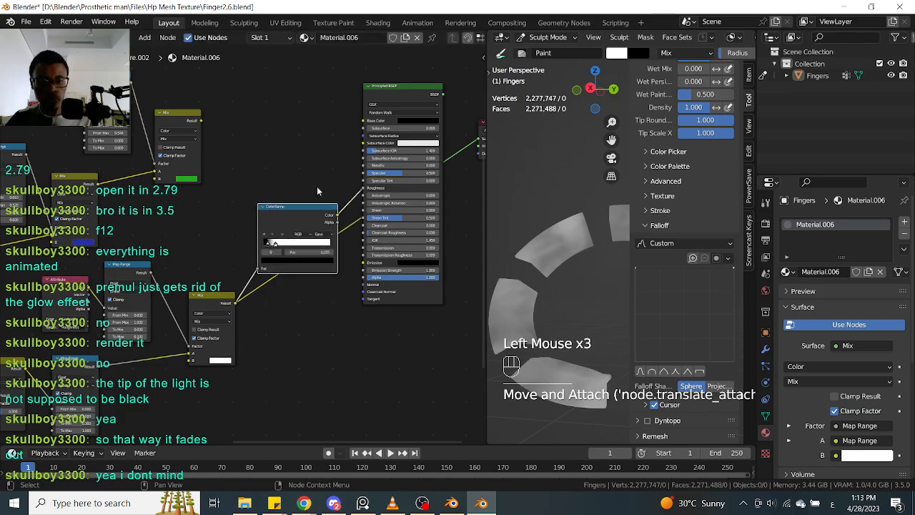
ctrl+shift+click(317, 215)
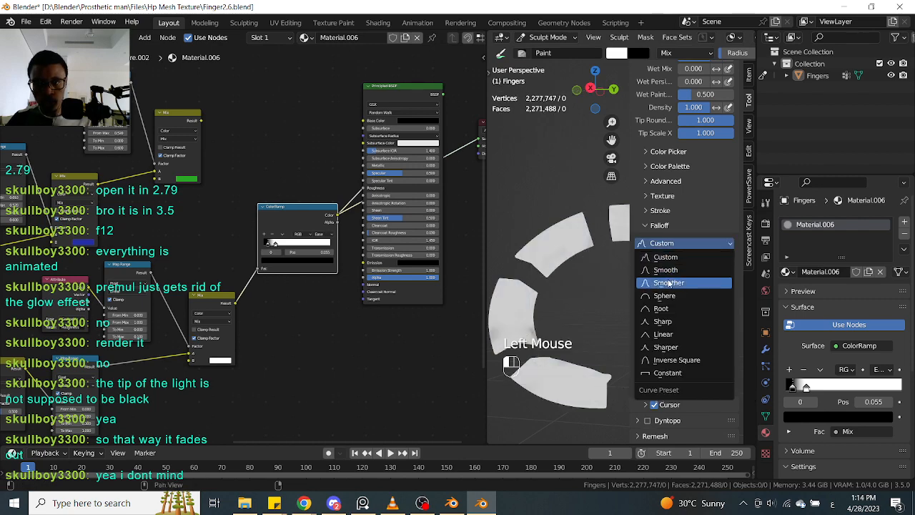
Set the Paint brush's falloff to Smooth and hide the viewport sidebar
click(655, 270)
middle_drag(581, 282, 647, 299)
drag(630, 291, 736, 293)
ctrl+middle_drag(736, 293, 564, 289)
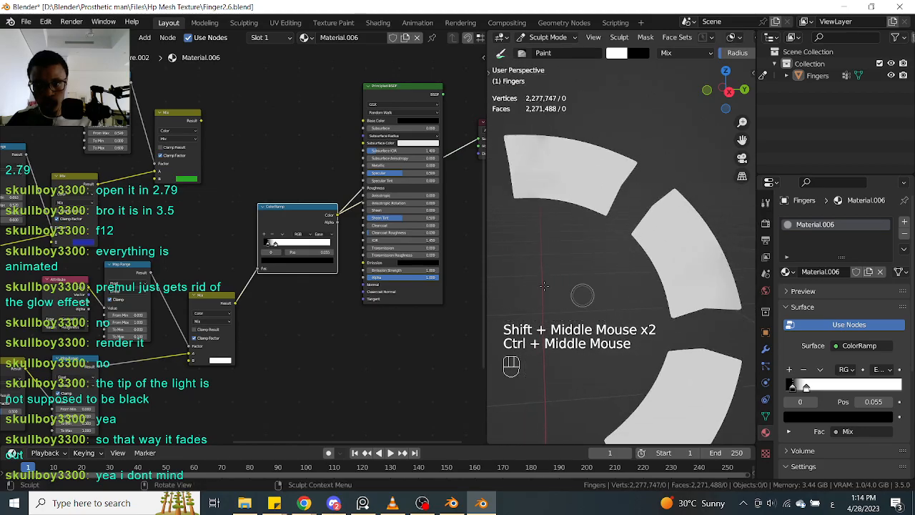
Preview the output of the lower Mix node that feeds the ColorRamp on the ring segments
click(320, 231)
ctrl+shift+click(215, 305)
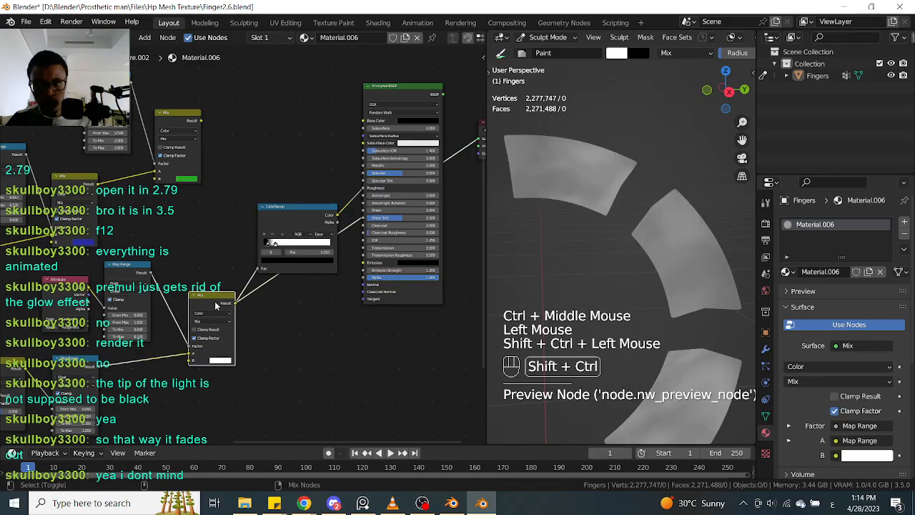
click(309, 217)
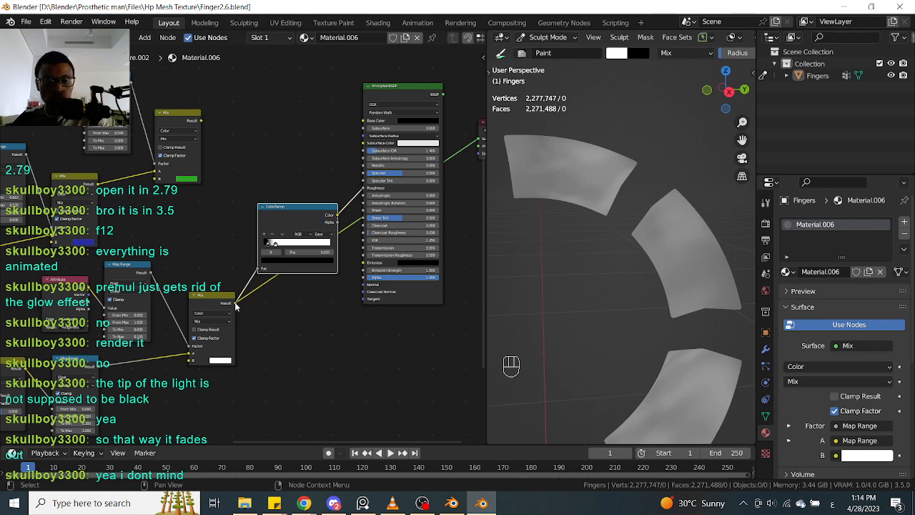
Link the lower Mix result to Roughness and the green Mix result to Base Color, and preview the Principled BSDF on the segments
drag(236, 305, 284, 292)
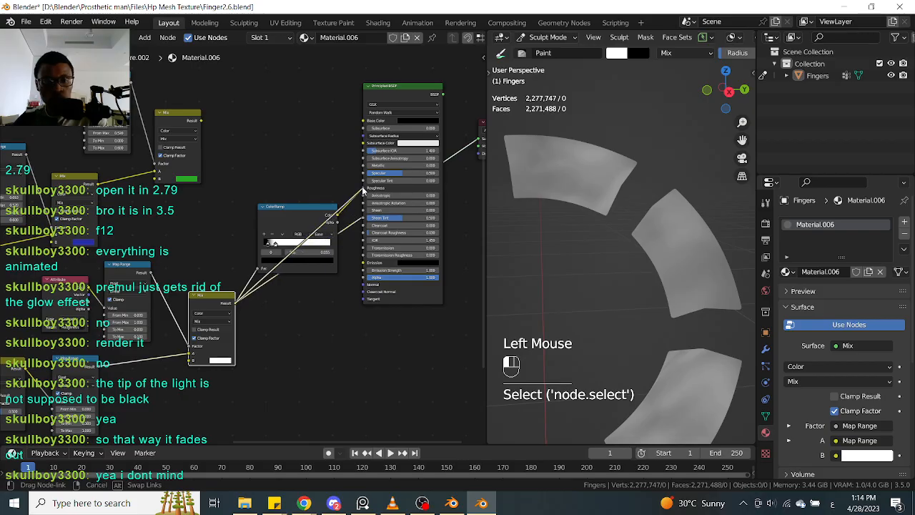
drag(363, 191, 364, 189)
drag(200, 124, 262, 132)
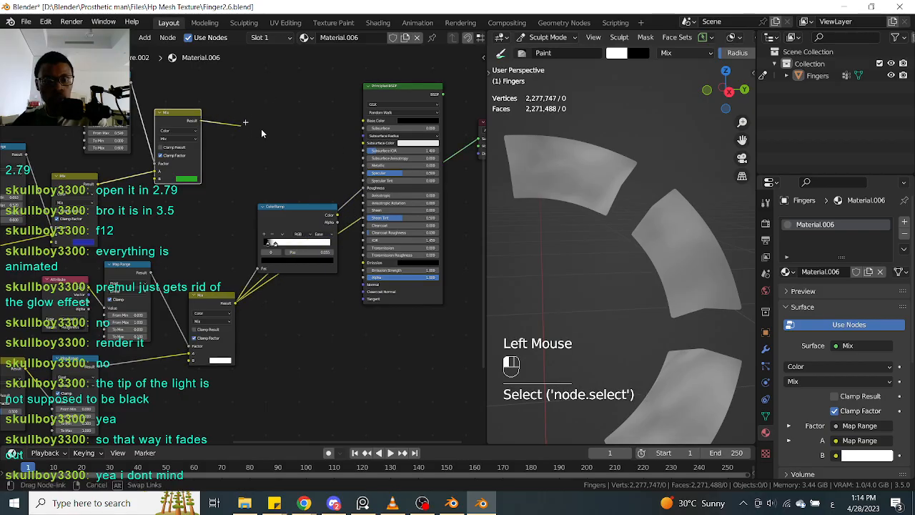
drag(352, 138, 364, 120)
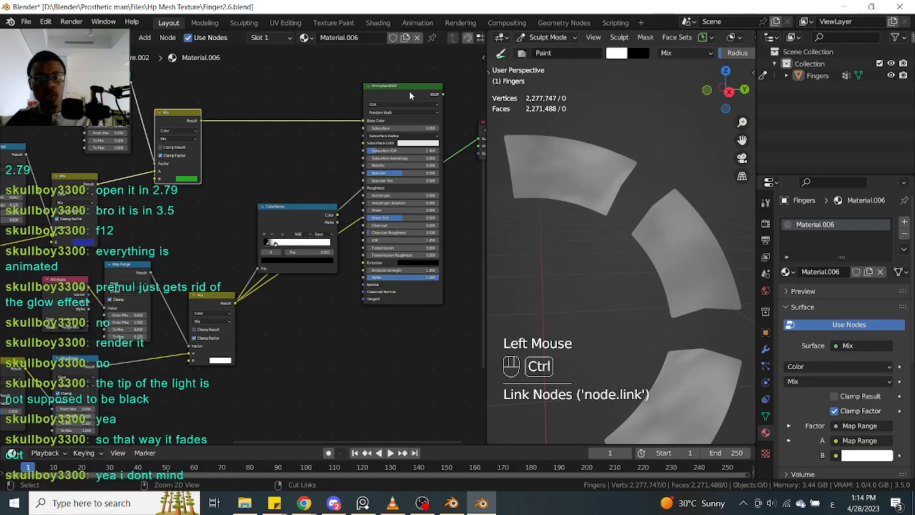
ctrl+shift+click(437, 100)
ctrl+middle_drag(701, 208, 710, 241)
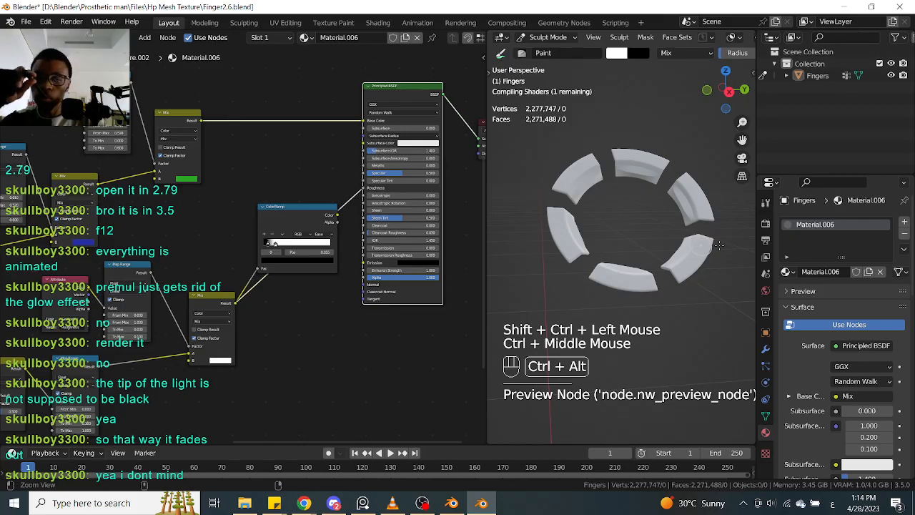
middle_drag(718, 245, 719, 246)
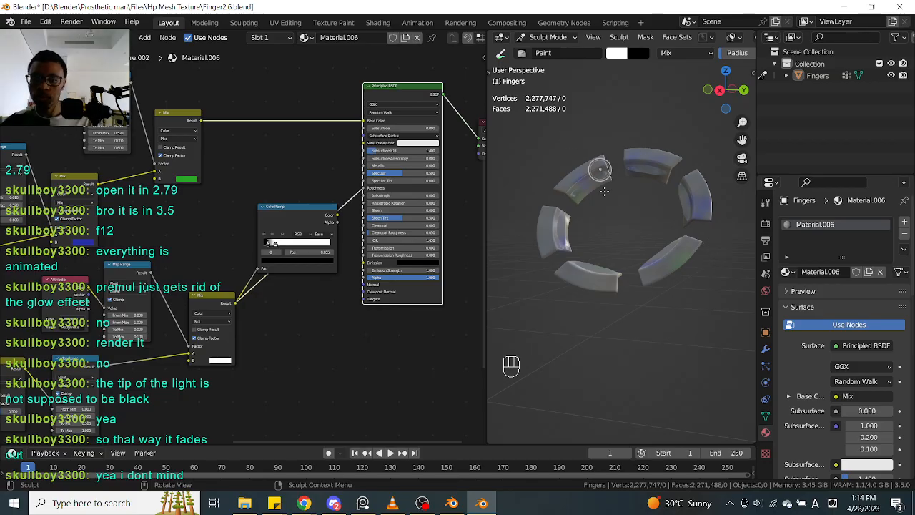
ctrl+middle_drag(631, 230, 643, 204)
middle_drag(633, 254, 624, 229)
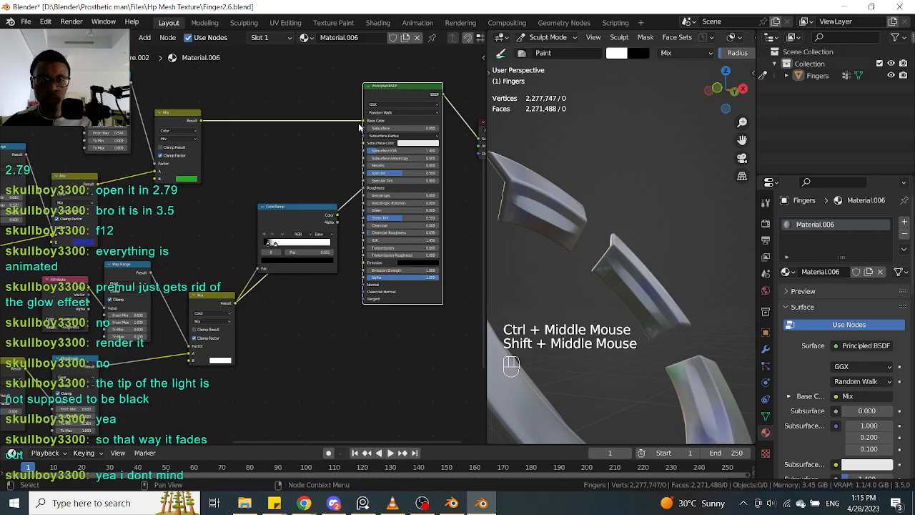
Temporarily unlink the green Mix from Base Color to inspect the segments' roughness on black, and link it back
click(331, 134)
drag(362, 125, 340, 141)
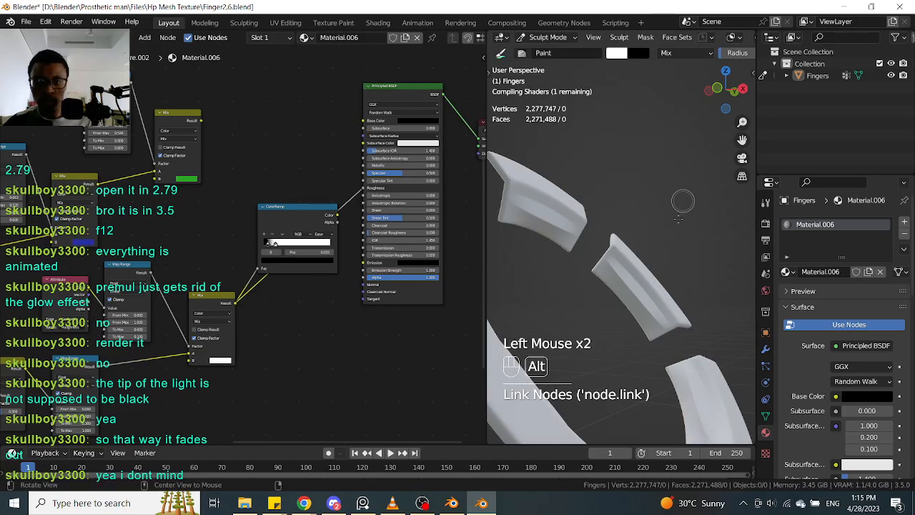
mouse_move(690, 218)
middle_down()
mouse_move(632, 253)
mouse_move(622, 243)
mouse_move(635, 228)
mouse_move(656, 288)
mouse_move(606, 261)
middle_up()
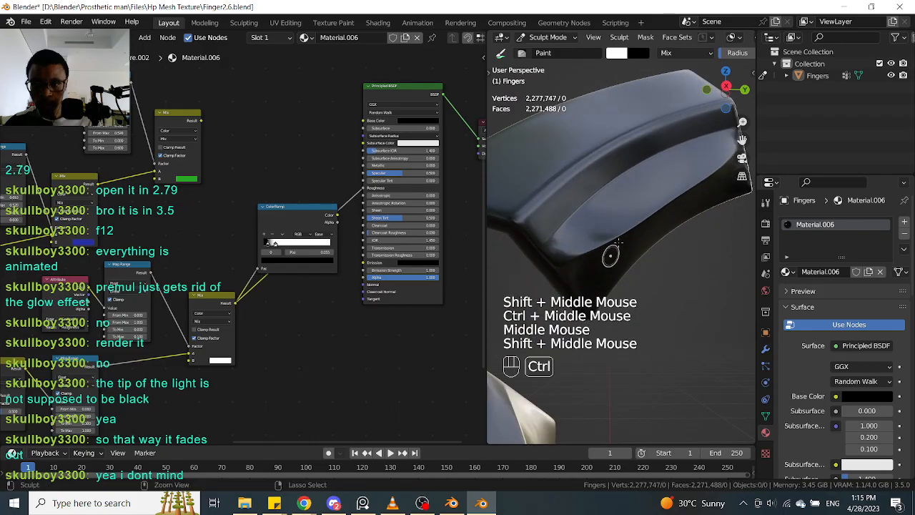
ctrl+click(609, 242)
mouse_move(658, 210)
middle_down()
mouse_move(700, 251)
mouse_move(660, 266)
mouse_move(686, 301)
mouse_move(714, 304)
mouse_move(662, 289)
mouse_move(729, 262)
mouse_move(690, 239)
middle_up()
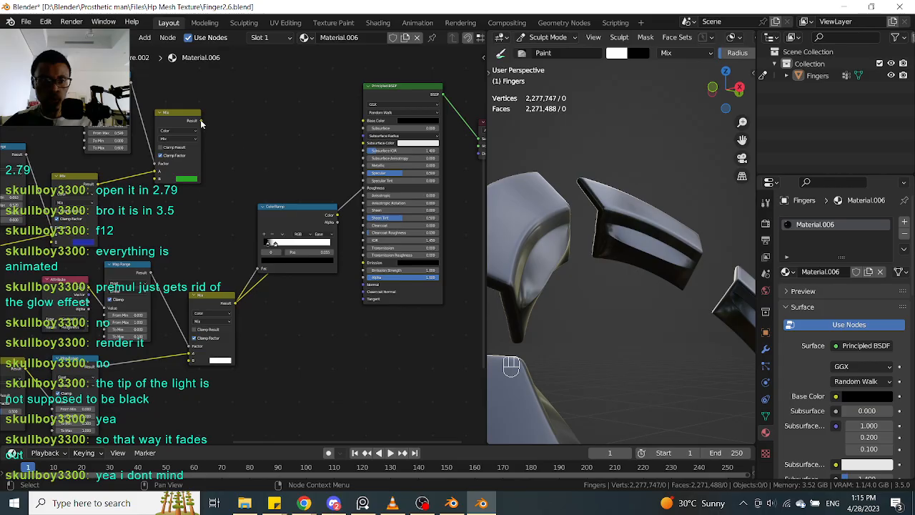
drag(201, 120, 311, 126)
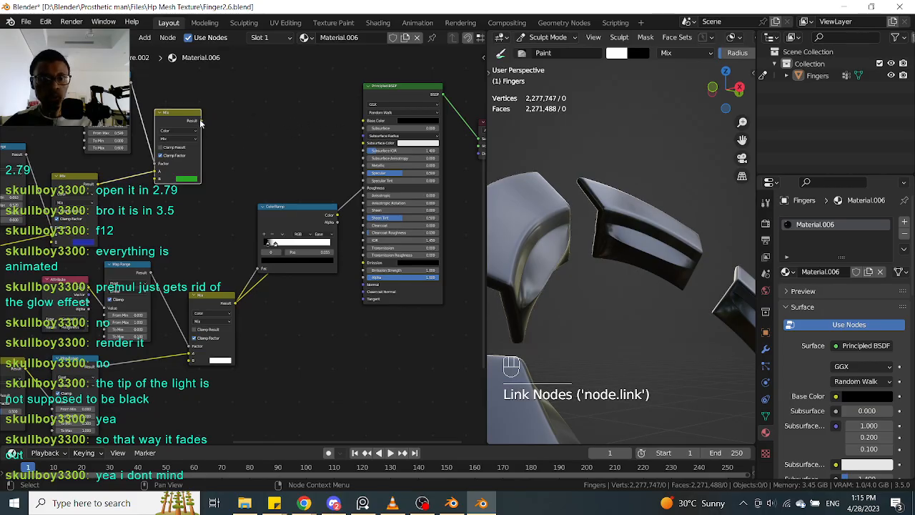
drag(202, 123, 261, 123)
drag(365, 127, 363, 120)
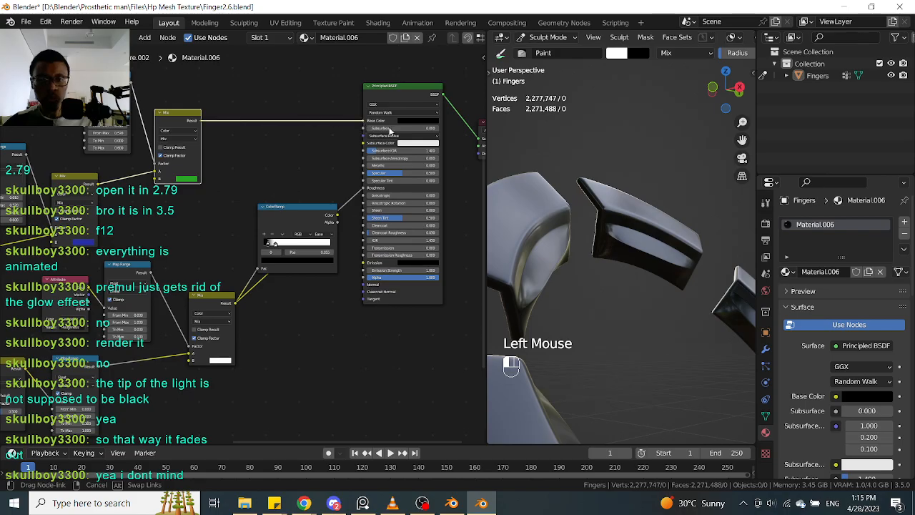
Paint black strokes into the ring segment's groove and soften the surrounding shading with white strokes
alt+middle_drag(628, 257, 647, 265)
mouse_move(572, 277)
ctrl+mouse_down()
mouse_move(578, 263)
mouse_move(613, 273)
ctrl+mouse_up()
mouse_move(622, 275)
alt+middle_down()
mouse_move(657, 259)
mouse_move(654, 274)
alt+middle_up()
mouse_move(572, 280)
ctrl+mouse_down()
mouse_move(562, 276)
mouse_move(587, 258)
ctrl+mouse_up()
drag(561, 304, 571, 306)
alt+middle_drag(644, 309, 586, 299)
drag(579, 295, 587, 293)
mouse_move(671, 308)
middle_down()
mouse_move(627, 318)
mouse_move(666, 339)
middle_up()
drag(611, 321, 614, 320)
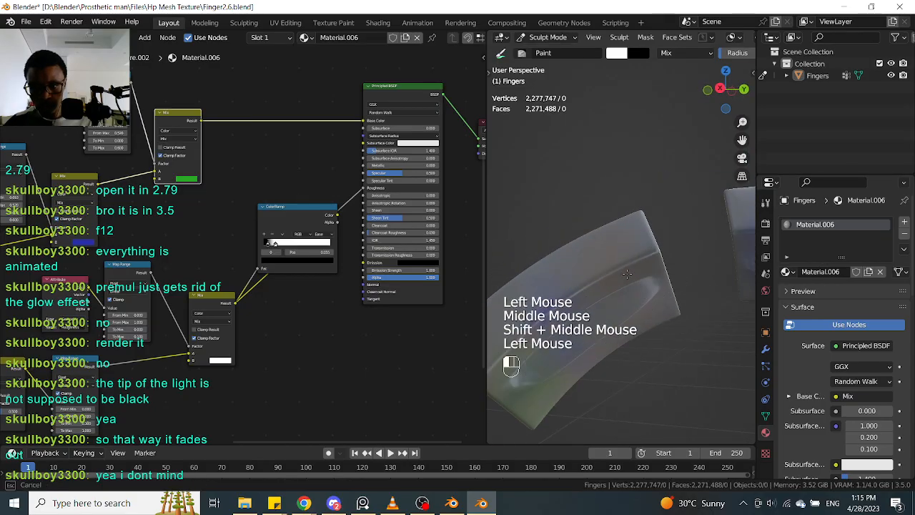
Enlarge the brush and paint white strokes over the broad surfaces of the ring segments
alt+middle_drag(657, 295, 634, 302)
key(f)
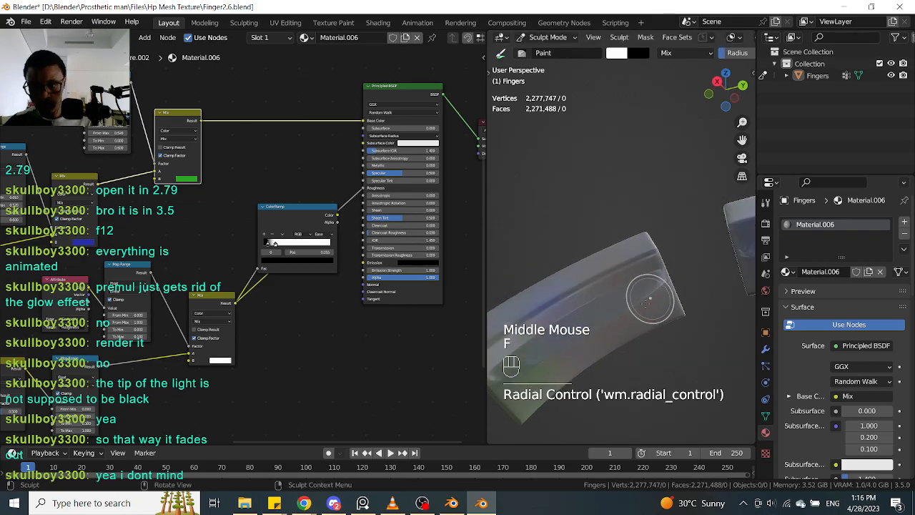
click(626, 305)
alt+middle_drag(652, 286, 682, 359)
mouse_move(682, 359)
alt+middle_down()
mouse_move(551, 311)
mouse_move(675, 327)
mouse_move(690, 316)
mouse_move(672, 266)
alt+middle_up()
click(515, 300)
click(683, 300)
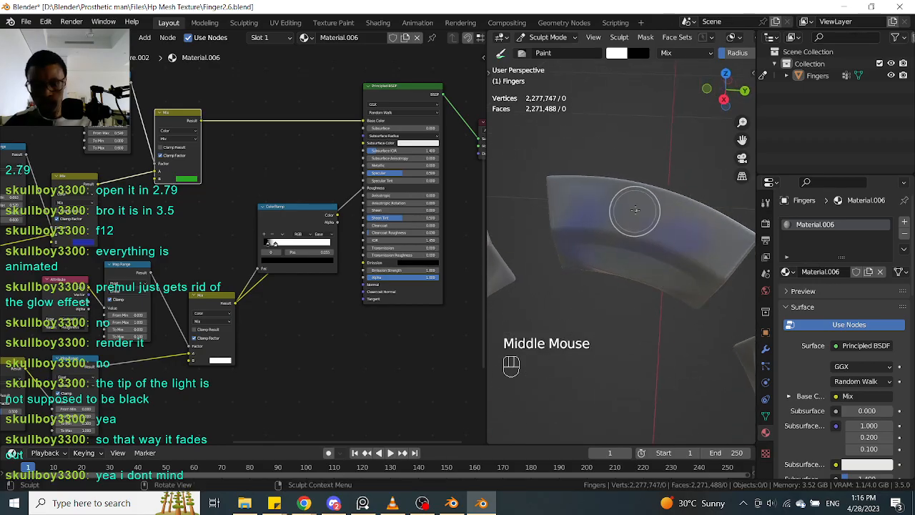
Resize the brush and paint white over the outer faces beside the grooves of this segment and its neighbour
key(f)
click(616, 242)
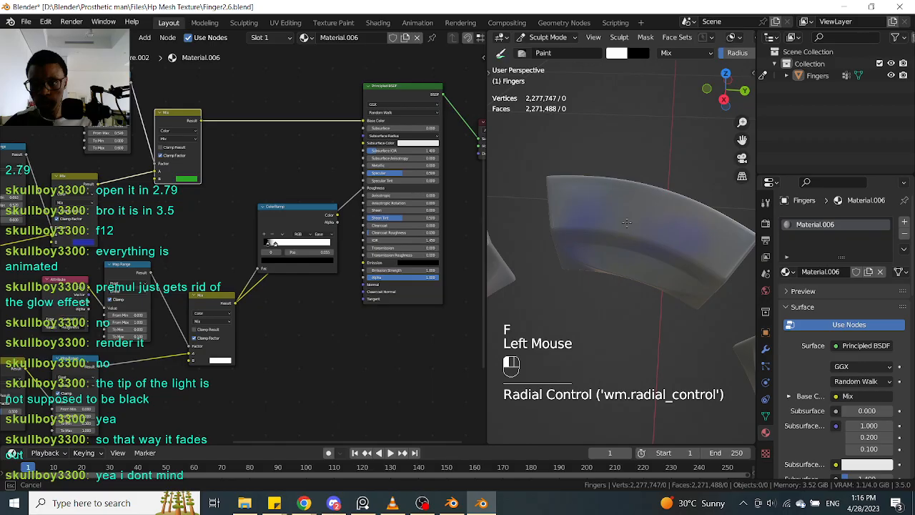
shift+middle_drag(734, 272, 637, 272)
click(637, 272)
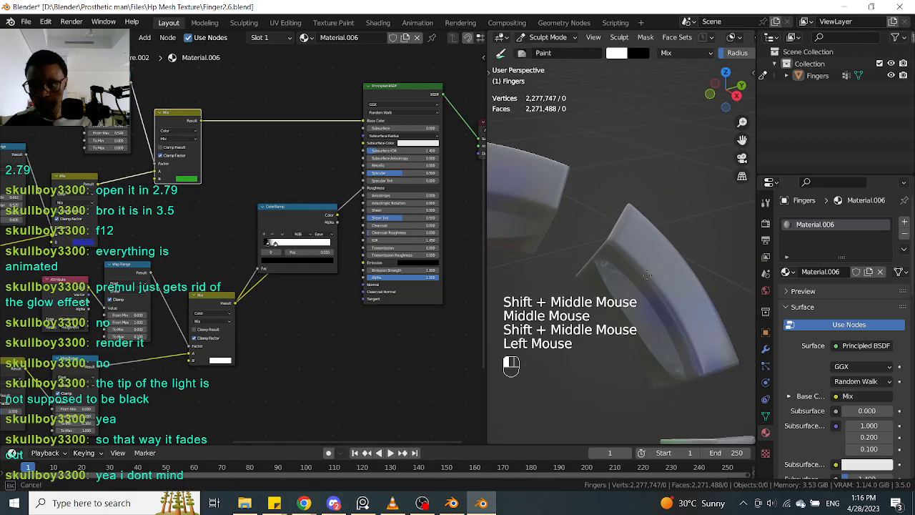
alt+drag(643, 274, 658, 252)
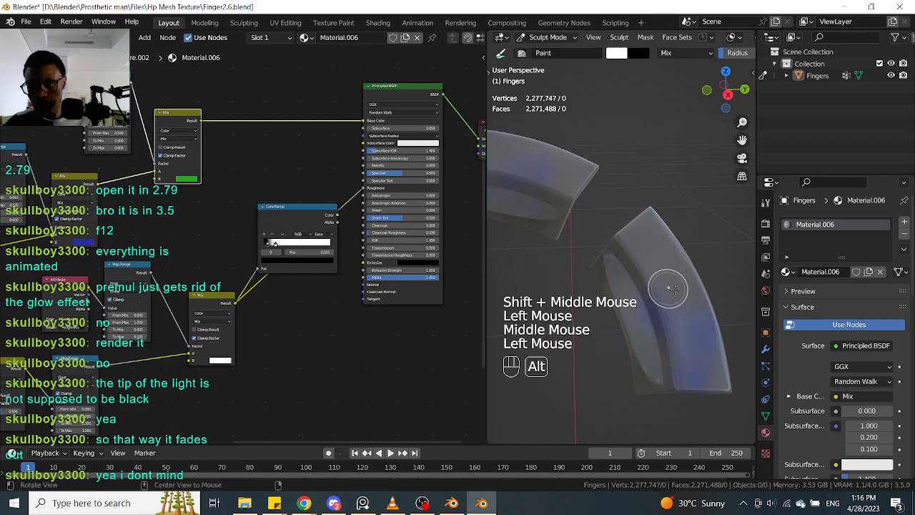
alt+middle_drag(668, 279, 719, 215)
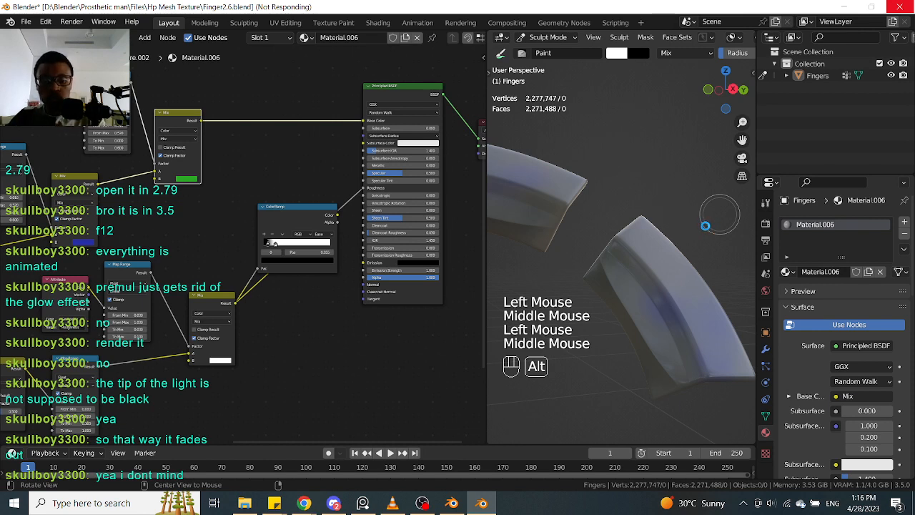
Paint a black stroke followed by long white strokes along the face of the tapered ring segment
middle_drag(649, 305, 664, 261)
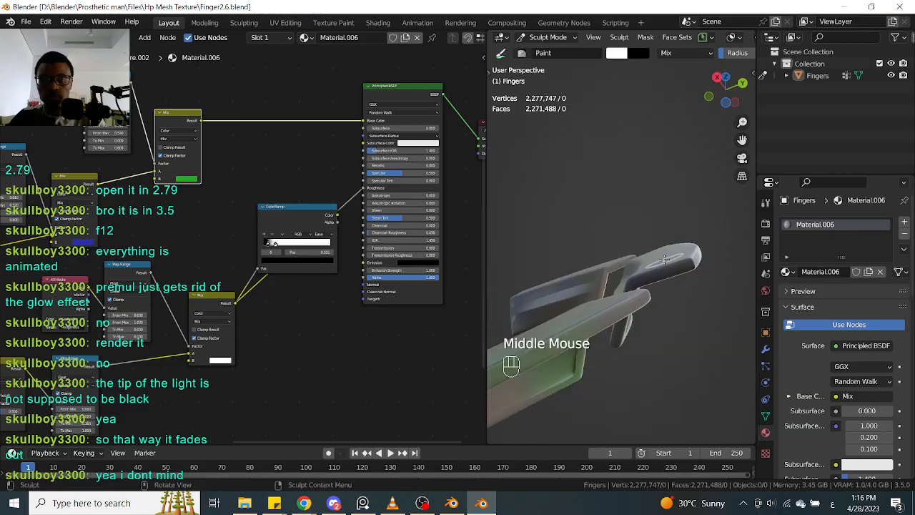
middle_drag(687, 216, 643, 257)
ctrl+drag(629, 264, 602, 267)
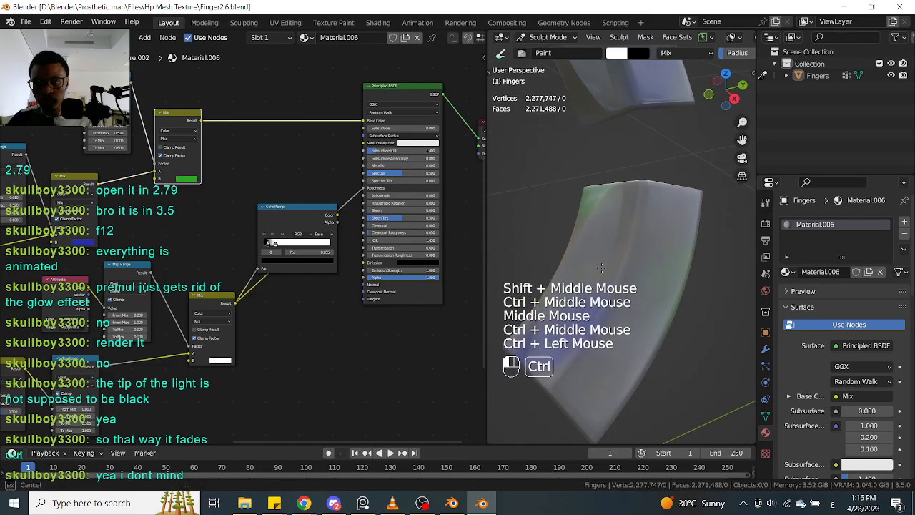
drag(609, 217, 658, 186)
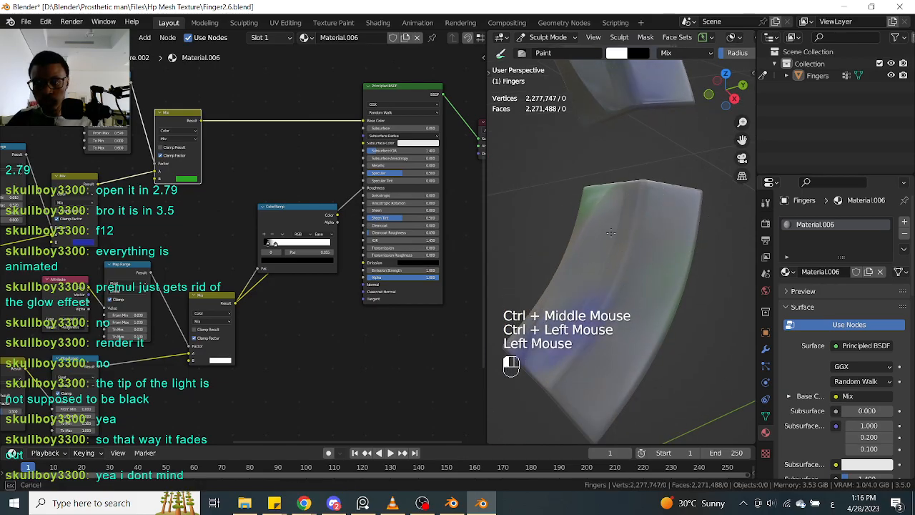
drag(610, 232, 604, 375)
middle_drag(559, 383, 568, 272)
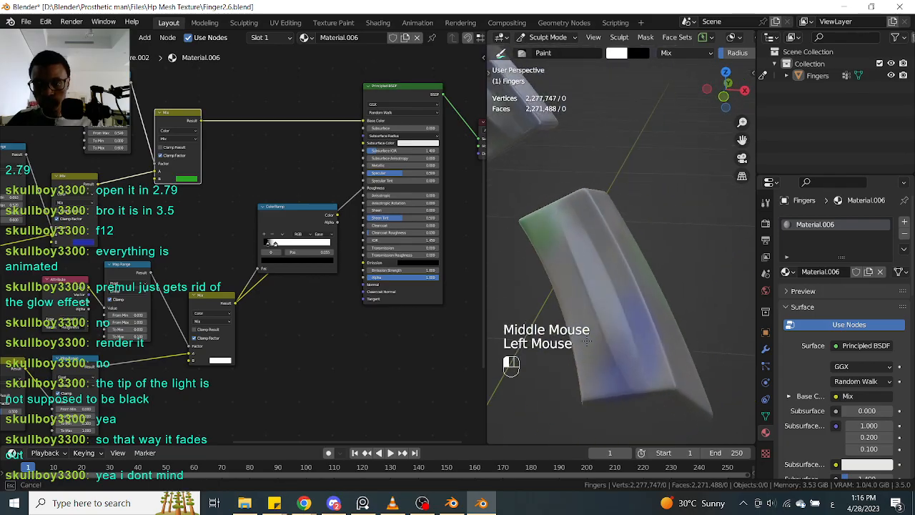
Continue painting white over the smooth faces and groove borders of the neighbouring ring segments
middle_drag(586, 343, 640, 286)
click(641, 293)
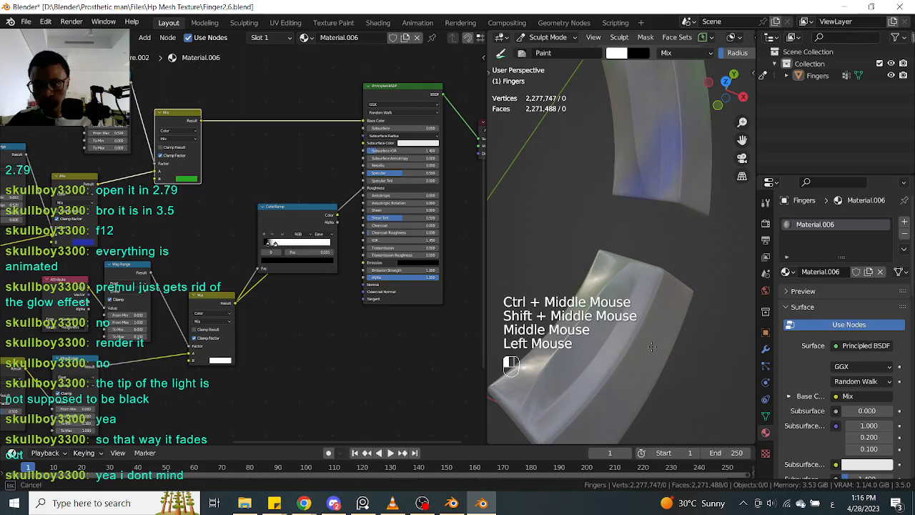
middle_drag(663, 330, 630, 297)
click(630, 297)
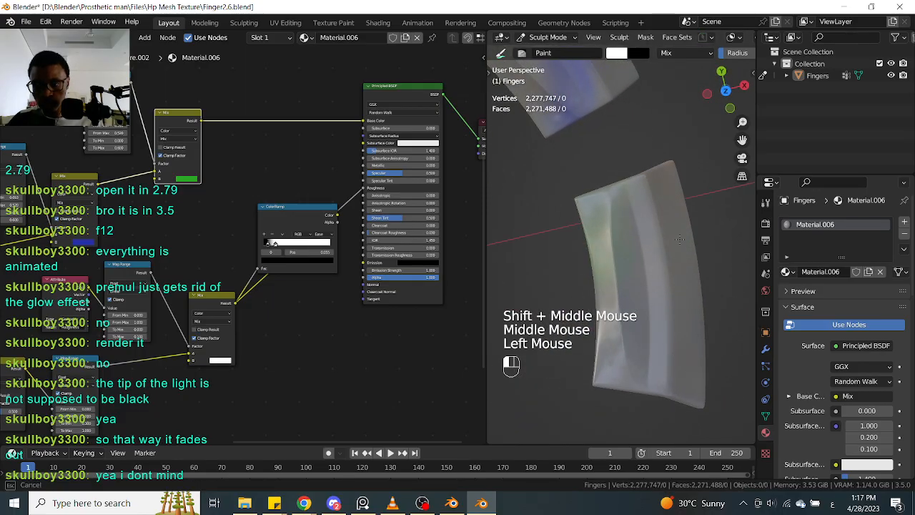
ctrl+middle_drag(675, 264, 642, 303)
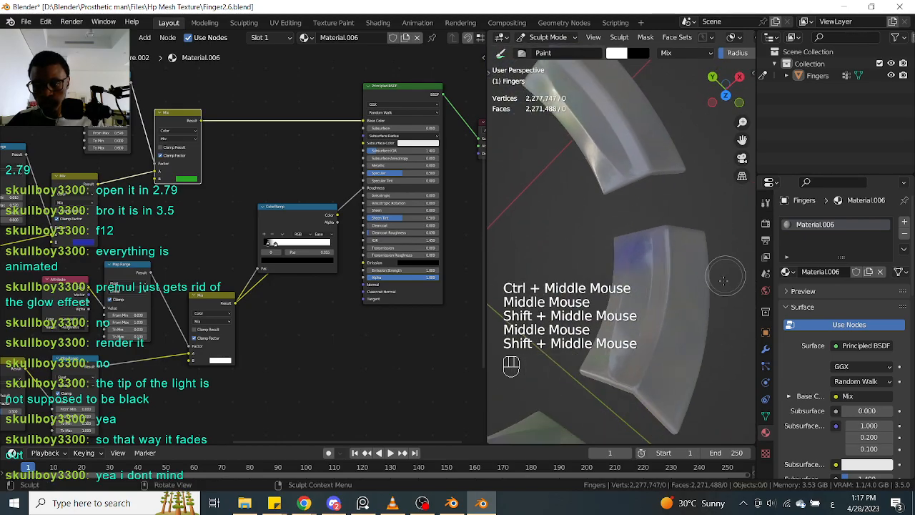
click(642, 302)
alt+middle_drag(642, 303, 674, 230)
click(674, 230)
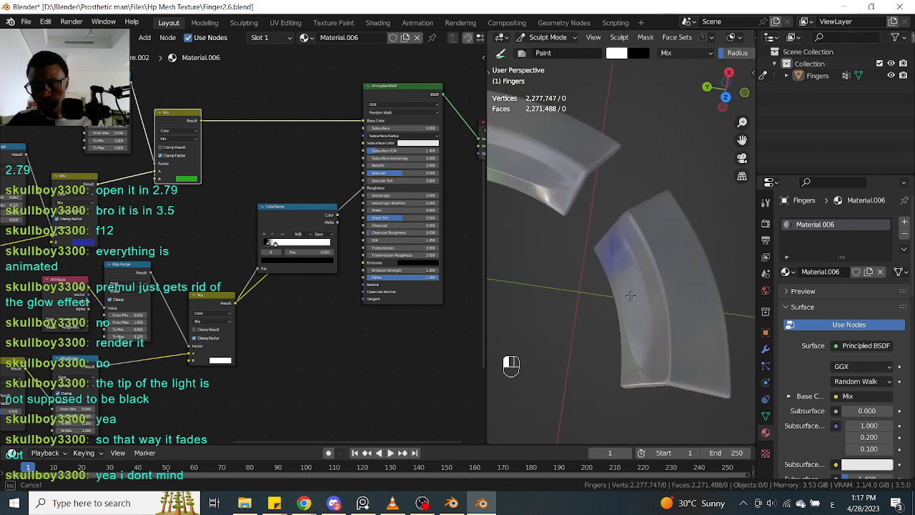
Brighten the remaining ring segments with white strokes, including the flared end and the surface below its ridge
ctrl+middle_drag(710, 377, 597, 300)
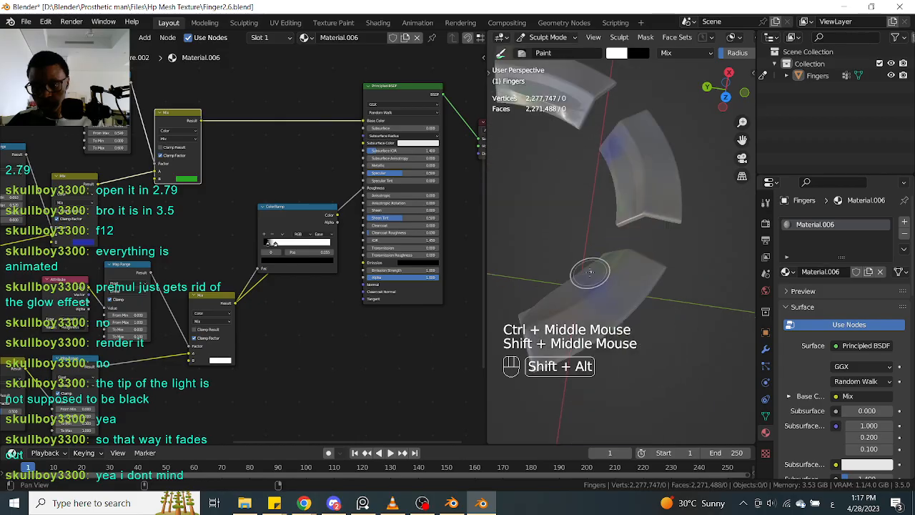
alt+middle_drag(591, 256, 614, 243)
click(618, 243)
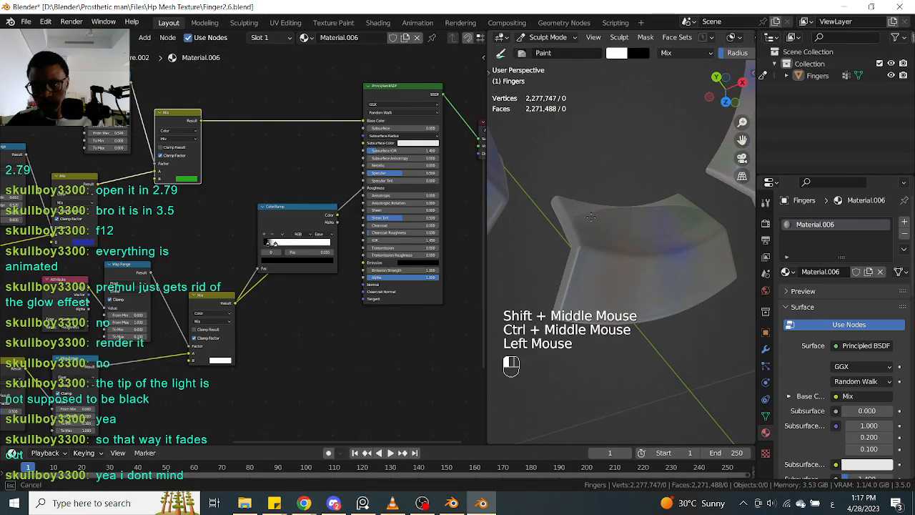
drag(637, 317, 725, 264)
ctrl+middle_drag(727, 275, 613, 277)
ctrl+middle_drag(613, 277, 570, 343)
Move the ColorRamp node below the Principled BSDF and preview its output directly on the ring segments
shift+middle_drag(303, 277, 355, 229)
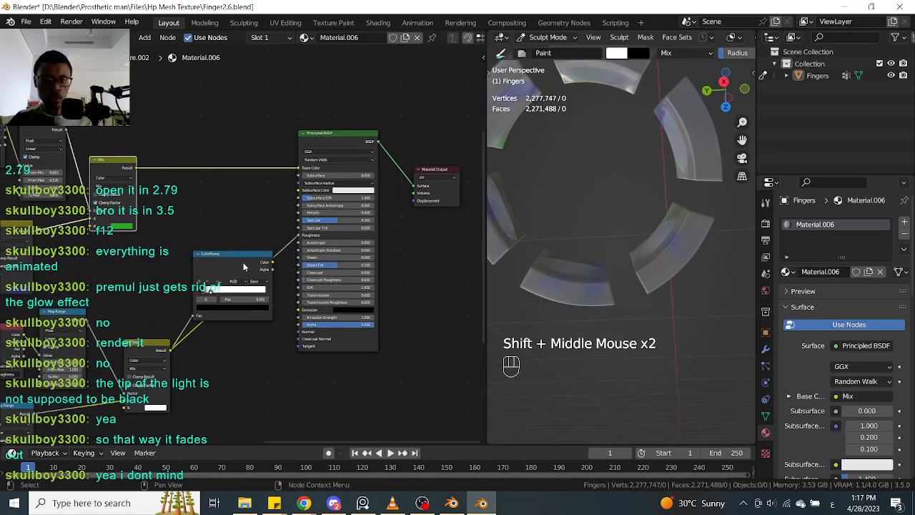
click(265, 271)
drag(264, 270, 296, 406)
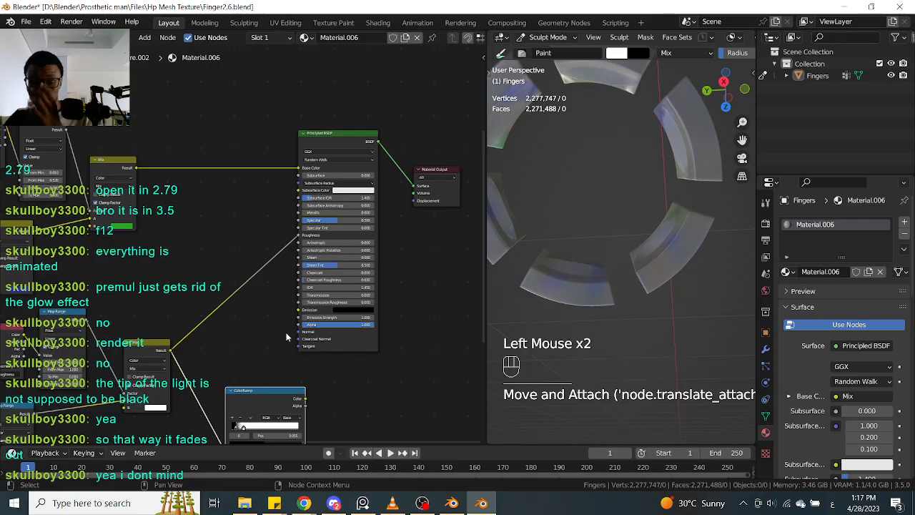
ctrl+shift+click(299, 397)
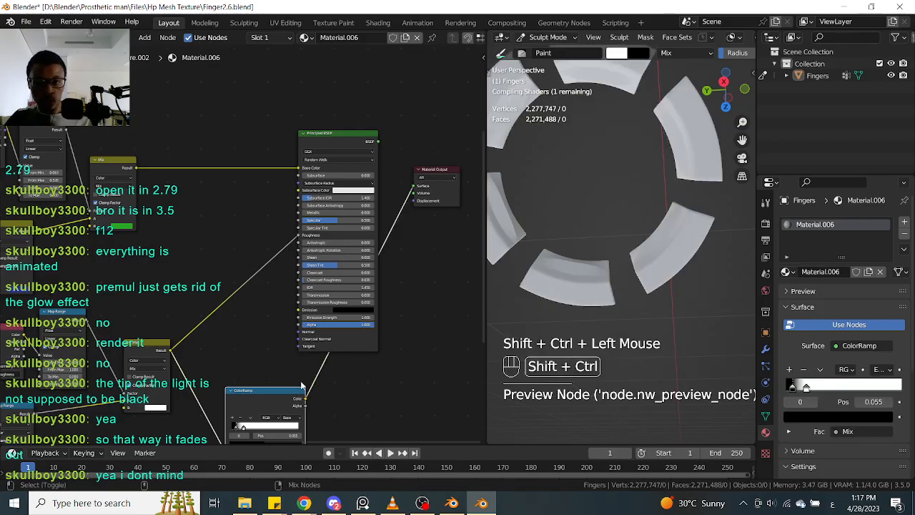
mouse_move(646, 304)
middle_down()
mouse_move(627, 301)
mouse_move(574, 249)
mouse_move(700, 215)
middle_up()
Widen the ColorRamp gradient, placing the white stop at 0.698 and the black stop at 0.080
shift+middle_drag(401, 308, 243, 329)
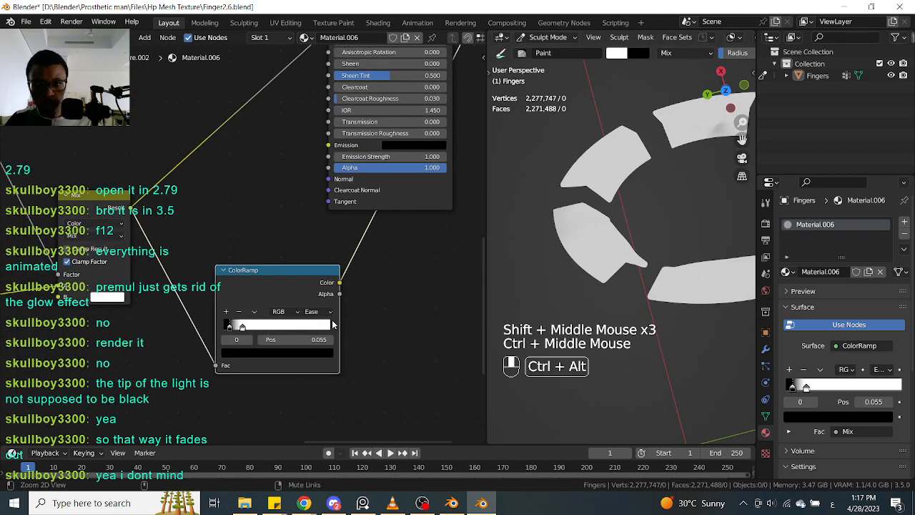
ctrl+middle_drag(333, 324, 249, 341)
mouse_move(244, 329)
mouse_down()
mouse_move(308, 329)
mouse_move(230, 325)
mouse_up()
mouse_move(293, 327)
mouse_down()
mouse_move(318, 327)
mouse_move(280, 326)
mouse_up()
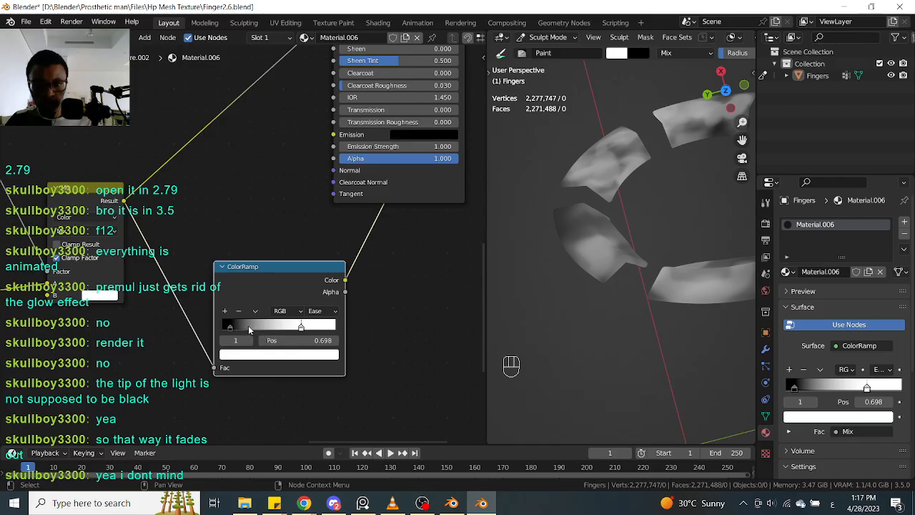
drag(245, 325, 231, 327)
Reveal all hidden parts of the Fingers mesh to check the mask on the whole model
ctrl+middle_drag(571, 278, 561, 366)
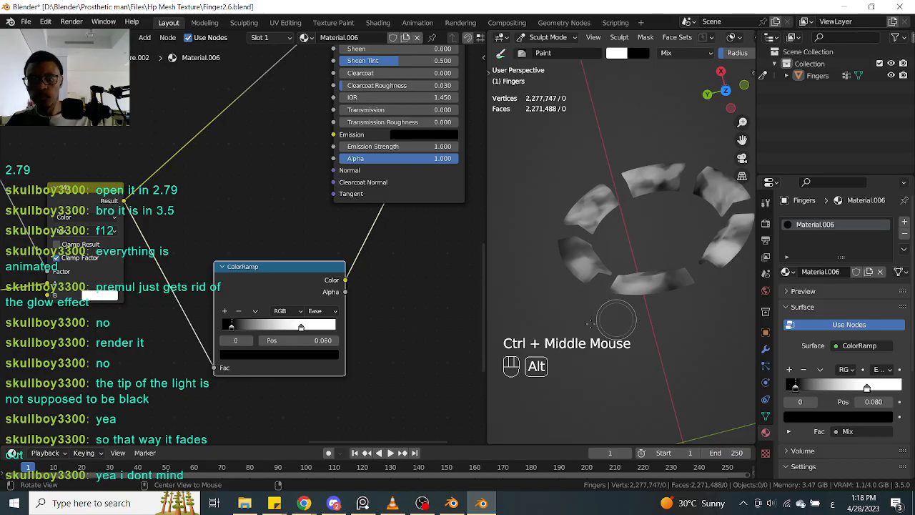
key(alt+h)
mouse_move(615, 329)
shift+middle_down()
mouse_move(685, 345)
mouse_move(628, 346)
mouse_move(654, 352)
mouse_move(665, 337)
mouse_move(656, 312)
mouse_move(646, 350)
mouse_move(664, 314)
mouse_move(672, 342)
shift+middle_up()
Narrow the ColorRamp gradient by pulling the white stop towards the dark end and setting the black stop to 0.069
ctrl+middle_drag(411, 337, 258, 335)
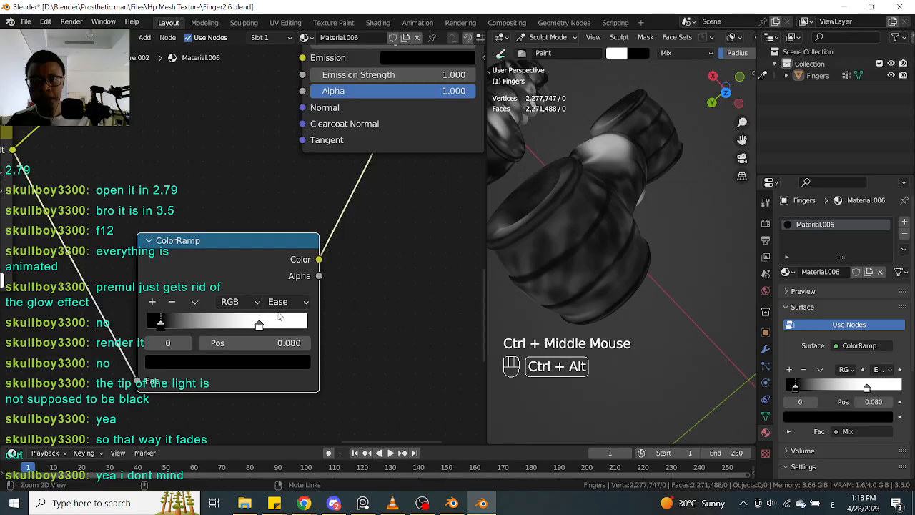
ctrl+middle_drag(280, 317, 268, 321)
drag(259, 323, 245, 324)
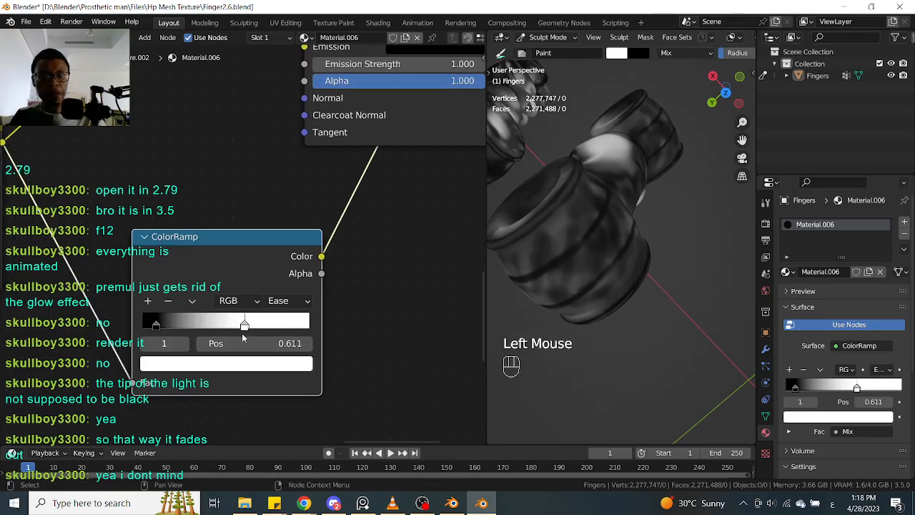
drag(242, 335, 150, 324)
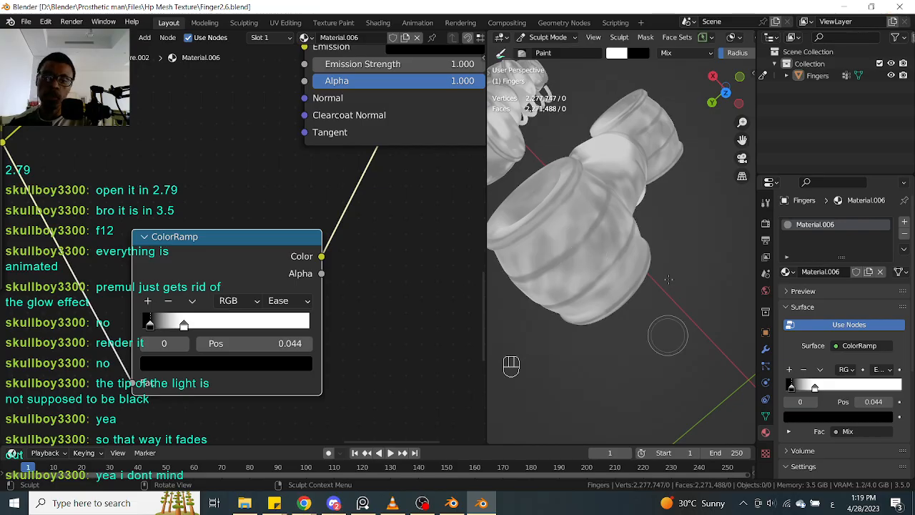
click(765, 223)
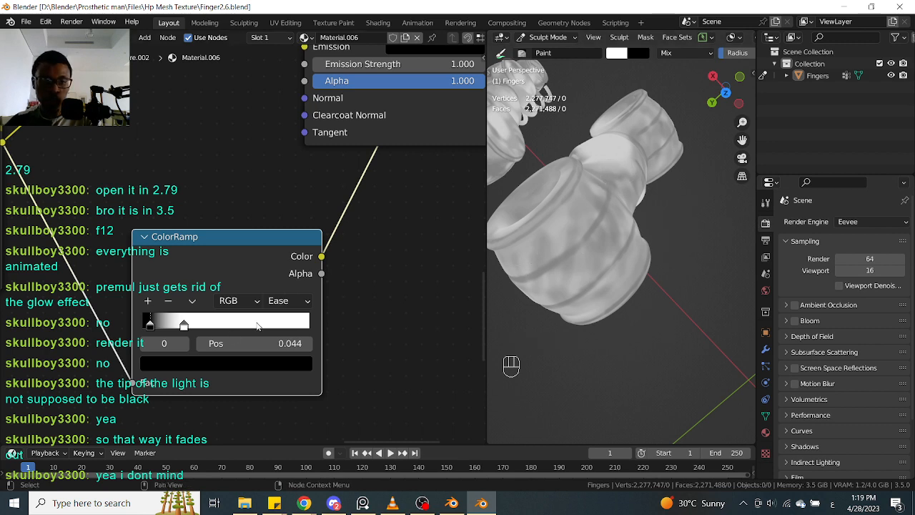
drag(149, 325, 155, 326)
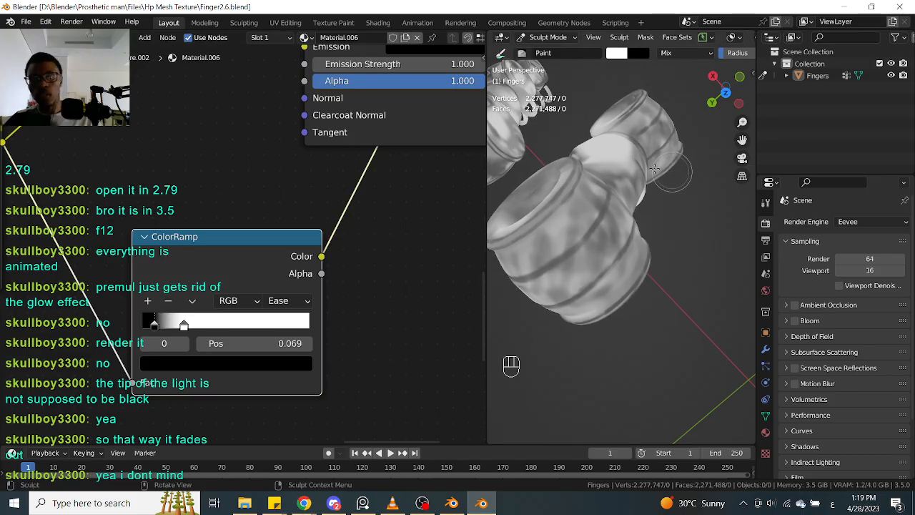
Reroute the ColorRamp colour into the Principled BSDF's Roughness and connect the shader back to the Material Output's Surface
shift+middle_drag(522, 236, 705, 178)
ctrl+middle_drag(625, 214, 629, 271)
shift+middle_drag(218, 257, 187, 303)
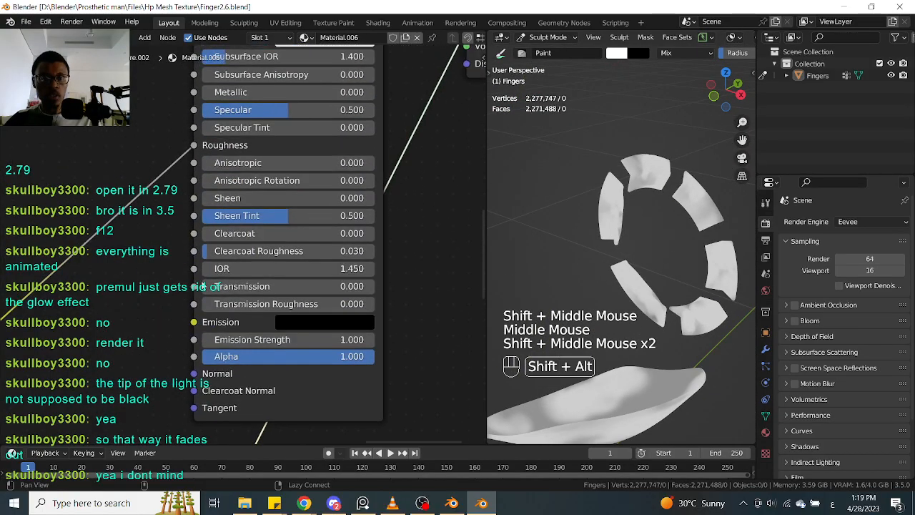
shift+middle_drag(443, 151, 387, 213)
drag(421, 262, 153, 375)
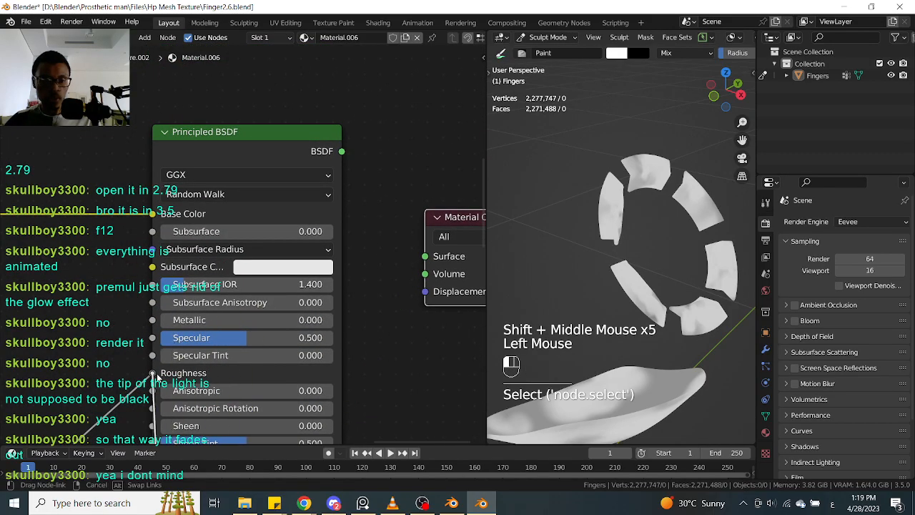
ctrl+shift+click(266, 128)
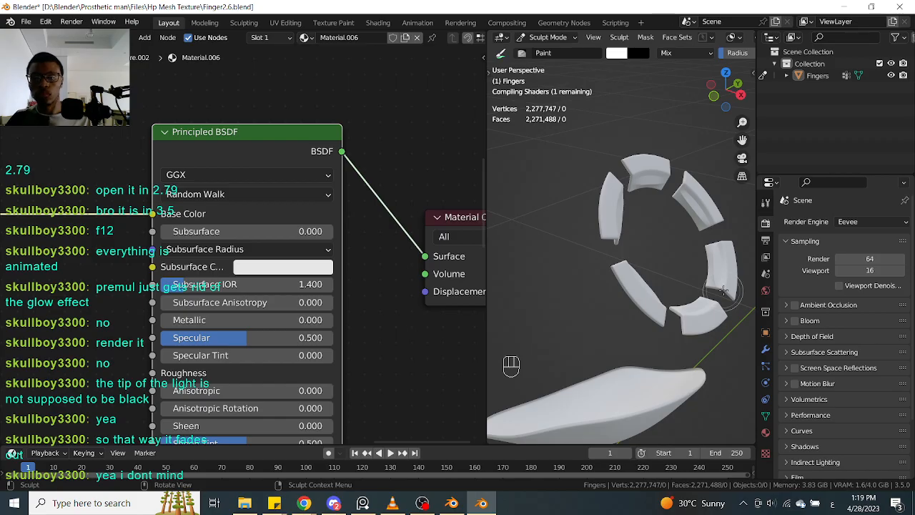
Shrink the brush and dab black and white strokes around the blue patch on the ring segment's broad face
alt+middle_drag(724, 289, 724, 309)
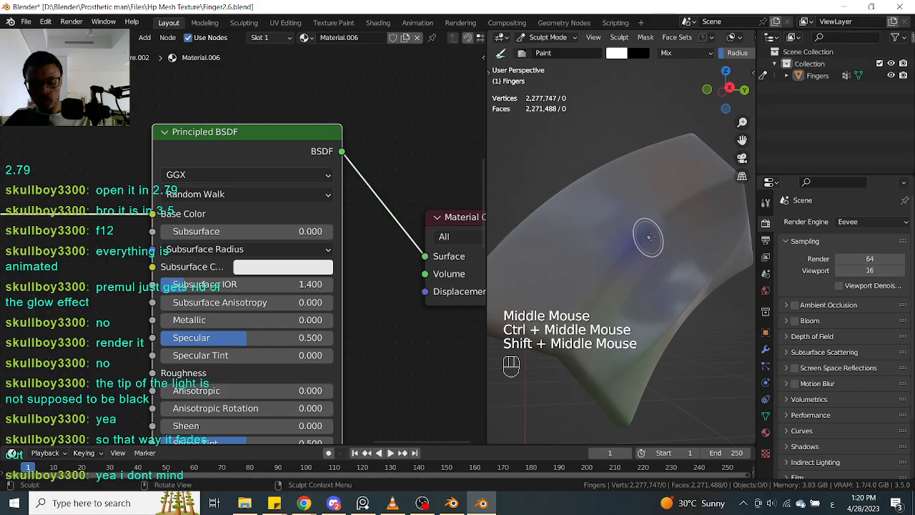
key(f)
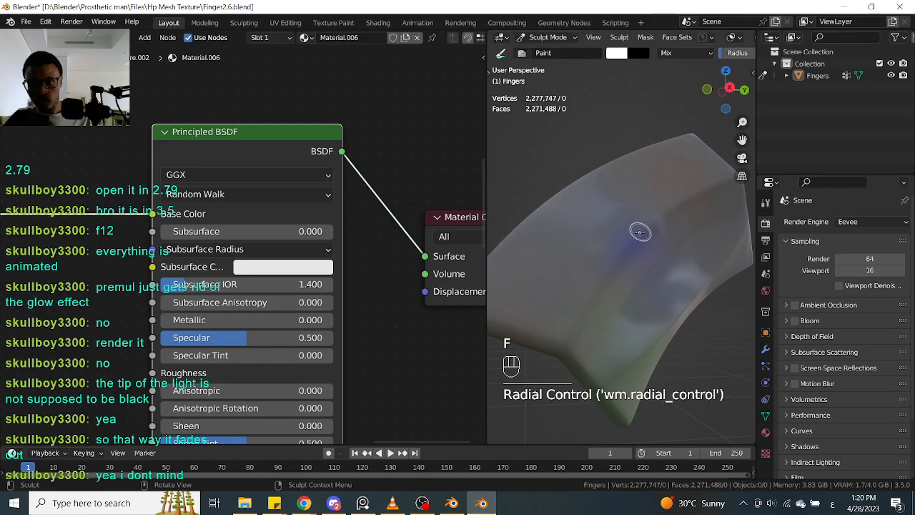
ctrl+click(629, 252)
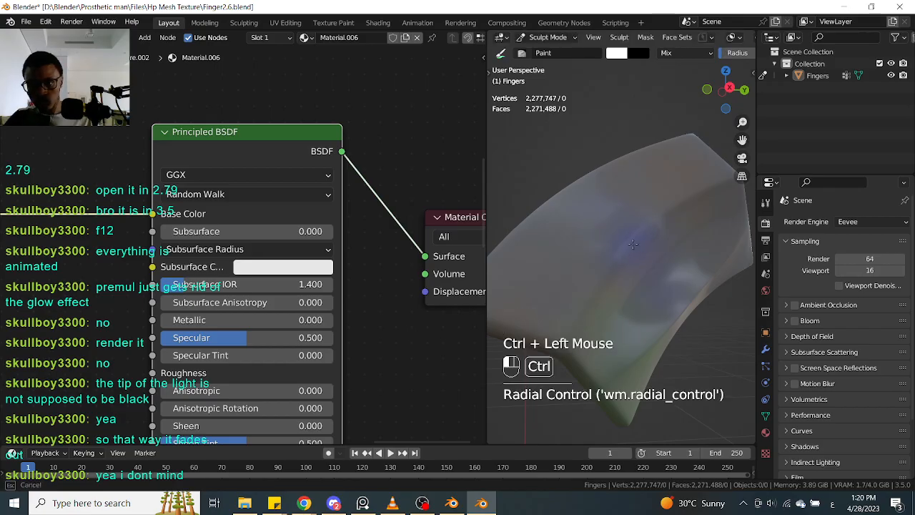
double_click(625, 178)
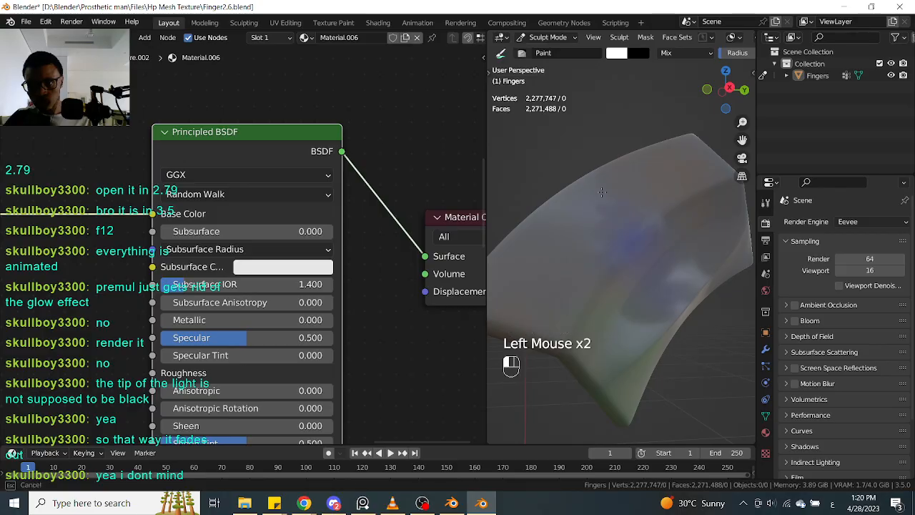
middle_drag(633, 250, 646, 284)
click(645, 284)
click(590, 224)
ctrl+click(591, 226)
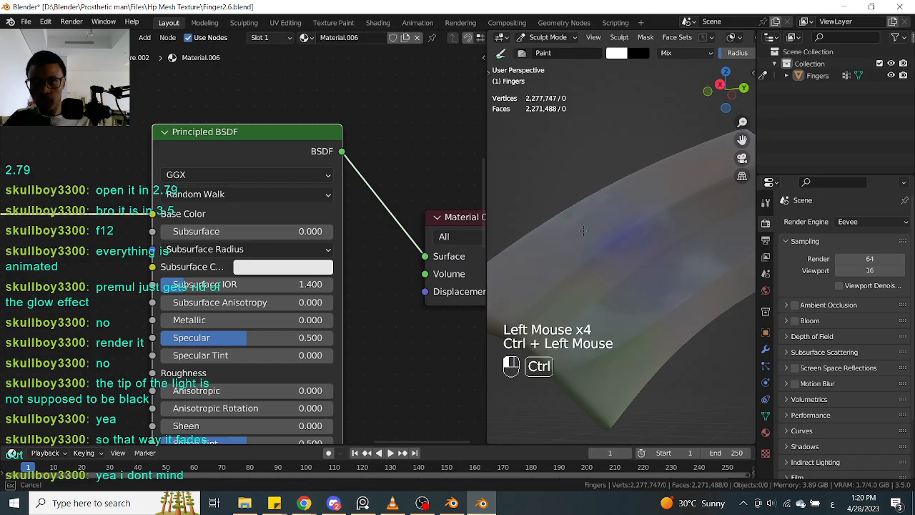
middle_drag(612, 187, 590, 223)
click(587, 228)
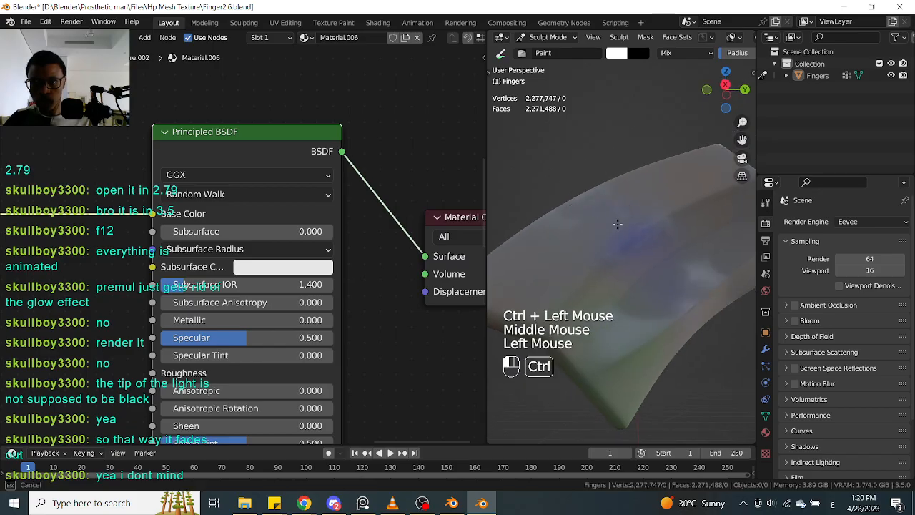
ctrl+click(651, 288)
Break up the pale patch near the same segment's curved edge with small, mostly black strokes and a few white ones
shift+middle_drag(745, 325, 652, 238)
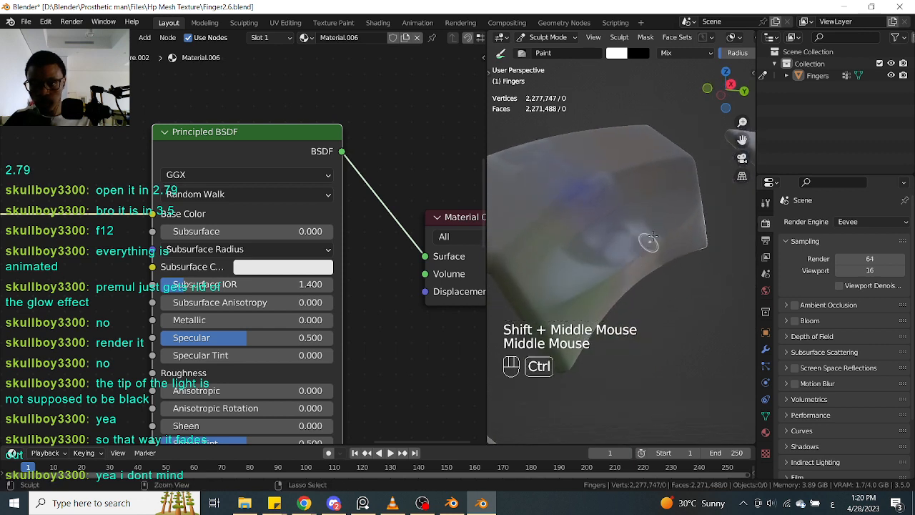
ctrl+drag(651, 239, 654, 243)
ctrl+drag(601, 283, 612, 262)
drag(635, 231, 619, 236)
mouse_move(619, 240)
ctrl+mouse_down()
mouse_move(608, 247)
mouse_move(614, 237)
mouse_move(612, 257)
mouse_move(577, 263)
ctrl+mouse_up()
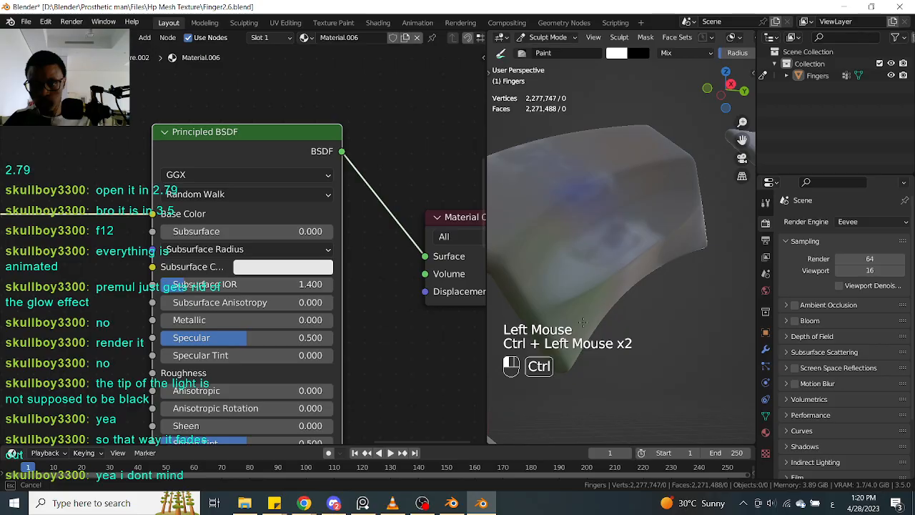
ctrl+click(579, 256)
click(560, 272)
ctrl+click(566, 280)
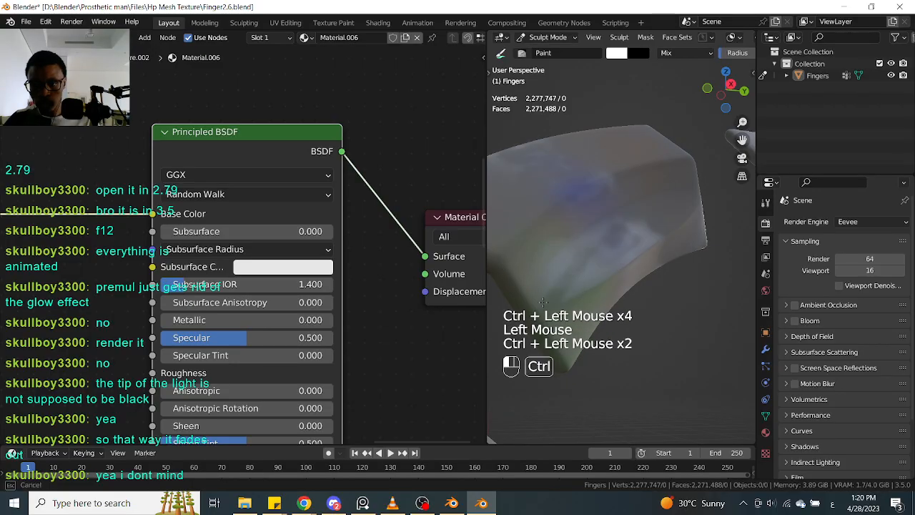
Dab small black strokes along the ring segment's ridged curved side and its adjoining face
mouse_move(547, 281)
ctrl+middle_down()
mouse_move(550, 266)
mouse_move(672, 309)
mouse_move(654, 314)
ctrl+middle_up()
ctrl+middle_drag(654, 314, 658, 286)
ctrl+click(632, 238)
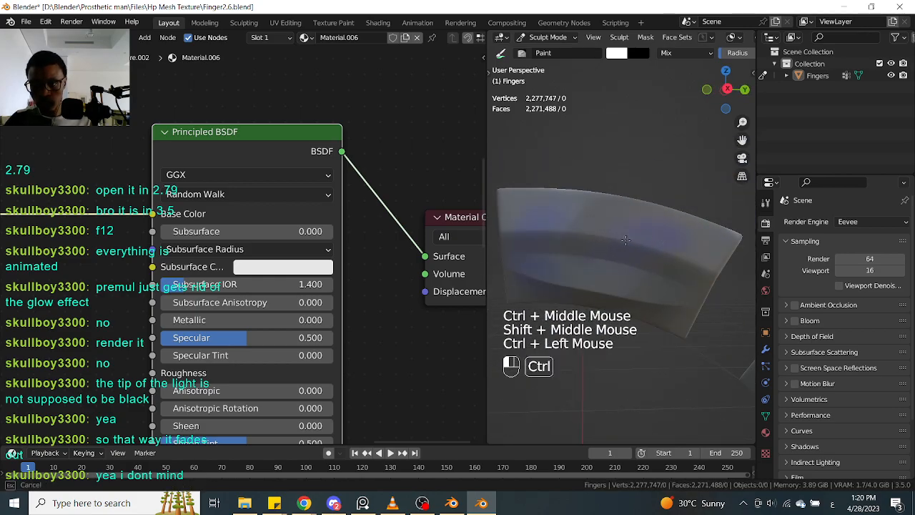
middle_drag(629, 241, 647, 302)
mouse_move(647, 301)
ctrl+mouse_down()
mouse_move(636, 268)
mouse_move(548, 244)
ctrl+mouse_up()
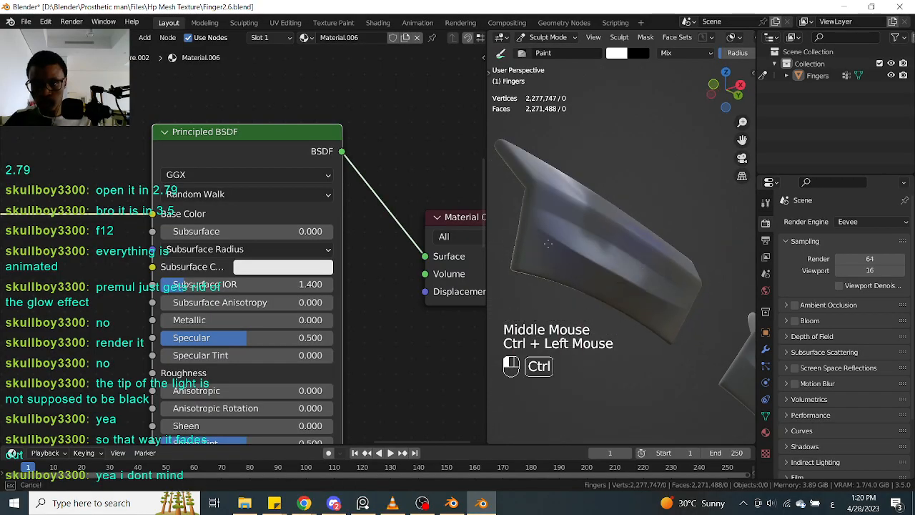
ctrl+click(583, 247)
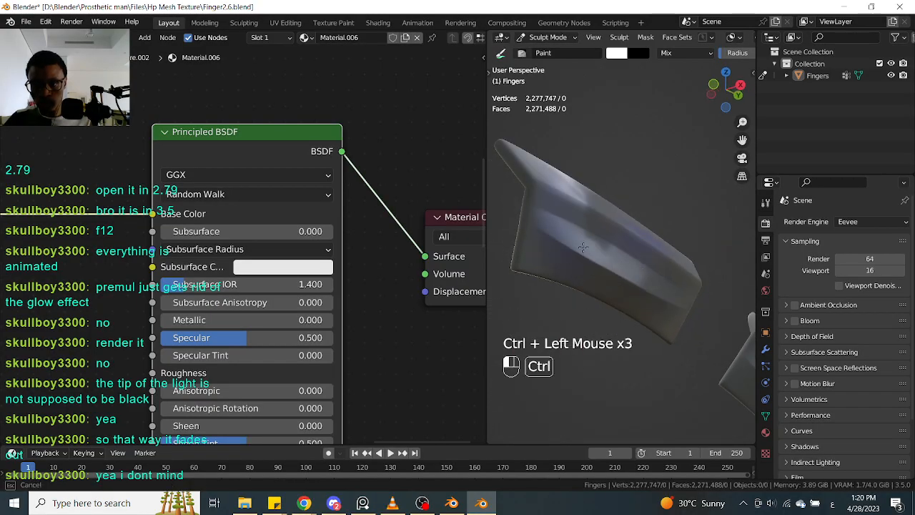
Darken more spots on the same ridged segment with short black strokes from several viewing angles
mouse_move(670, 232)
middle_down()
mouse_move(714, 249)
mouse_move(686, 246)
middle_up()
shift+middle_drag(708, 259, 661, 216)
mouse_move(621, 300)
ctrl+mouse_down()
mouse_move(614, 273)
mouse_move(640, 342)
ctrl+mouse_up()
middle_drag(701, 295, 609, 297)
mouse_move(609, 298)
ctrl+mouse_down()
mouse_move(620, 295)
mouse_move(609, 289)
ctrl+mouse_up()
alt+middle_drag(625, 318, 645, 321)
ctrl+middle_drag(646, 321, 671, 267)
ctrl+drag(593, 293, 617, 314)
ctrl+click(629, 332)
Dab black strokes around the green-tinted corner and green side edge of the neighbouring ring segment
ctrl+middle_drag(711, 246, 706, 295)
mouse_move(676, 294)
middle_down()
mouse_move(724, 310)
mouse_move(690, 238)
middle_up()
shift+middle_drag(689, 270, 698, 201)
mouse_move(720, 235)
middle_down()
mouse_move(711, 288)
mouse_move(658, 254)
middle_up()
ctrl+click(579, 252)
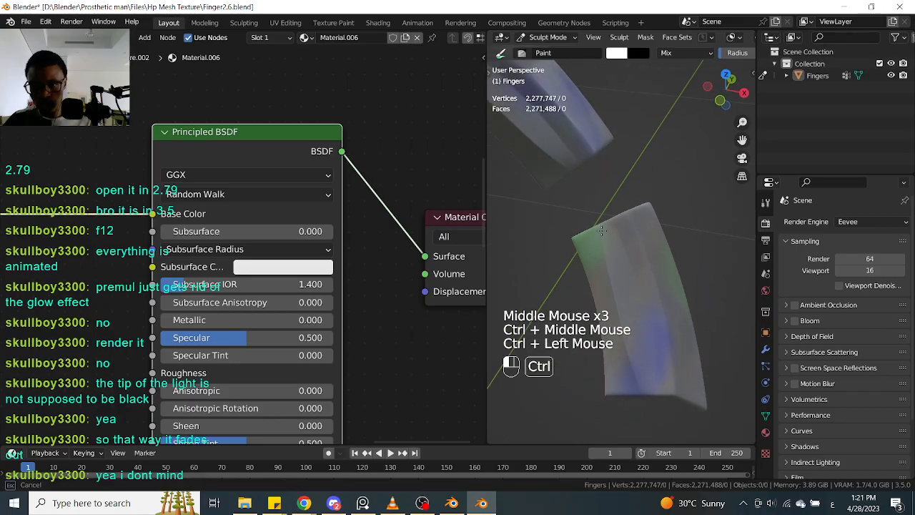
ctrl+click(602, 225)
middle_drag(602, 225, 653, 255)
ctrl+click(659, 313)
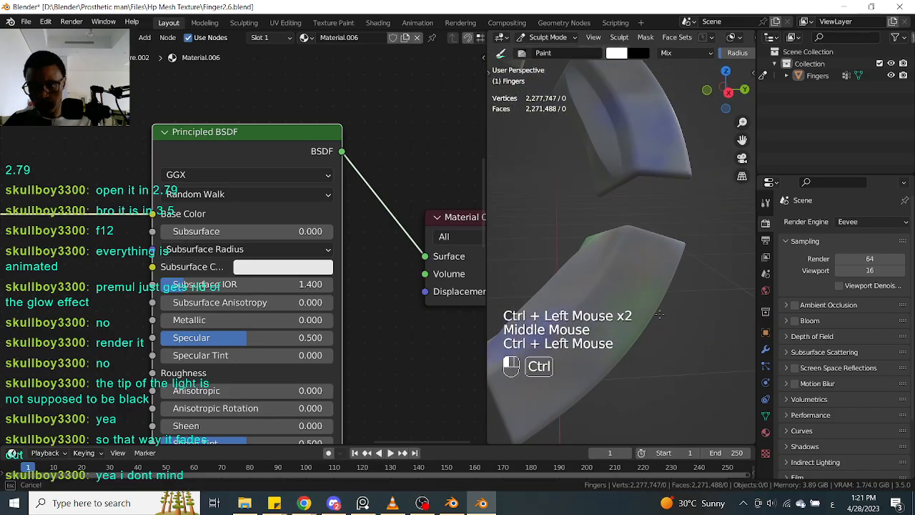
Break up the mask with short black strokes over the blue patch near that segment's lower end
mouse_move(682, 327)
alt+middle_down()
mouse_move(704, 321)
mouse_move(721, 335)
mouse_move(739, 276)
alt+middle_up()
ctrl+click(623, 296)
ctrl+click(647, 295)
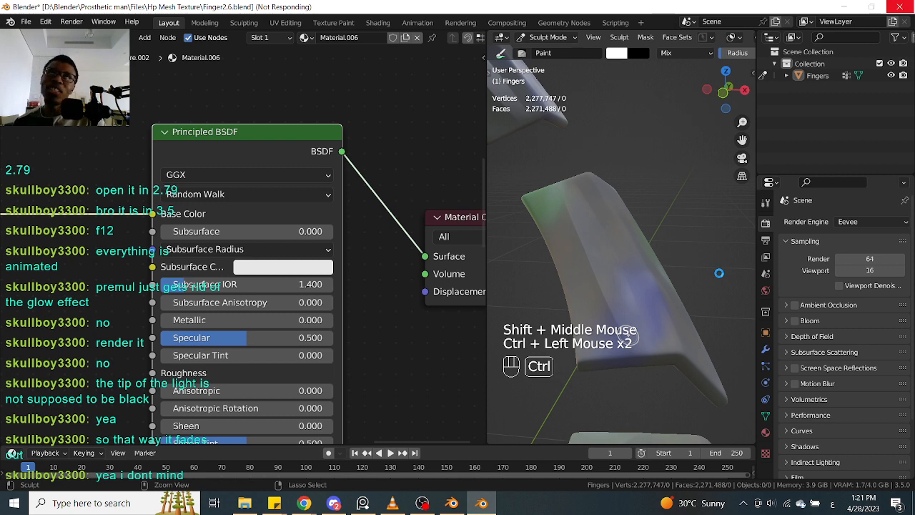
click(719, 273)
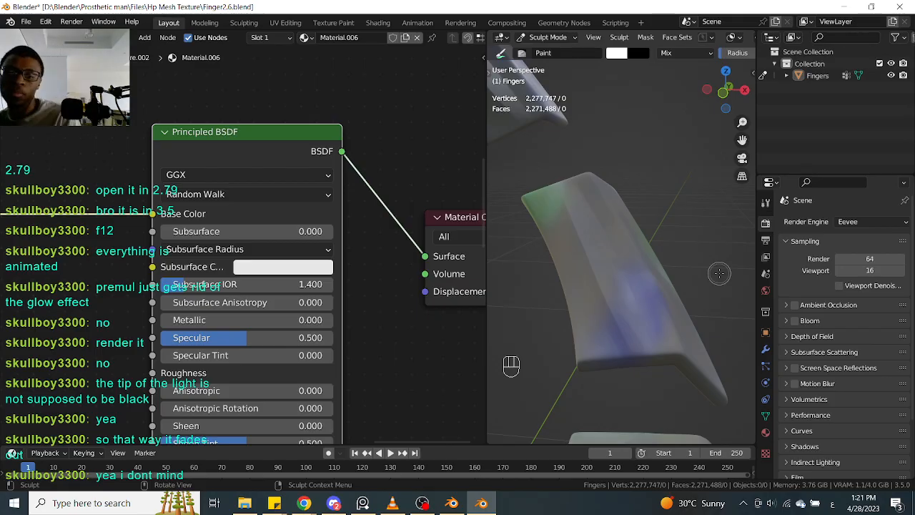
alt+middle_drag(679, 230, 644, 280)
ctrl+drag(619, 339, 623, 329)
Paint black strokes down the green-tinted side face of the same segment
mouse_move(716, 217)
ctrl+middle_down()
mouse_move(733, 271)
mouse_move(718, 229)
mouse_move(736, 242)
mouse_move(723, 200)
ctrl+middle_up()
ctrl+drag(605, 263, 595, 306)
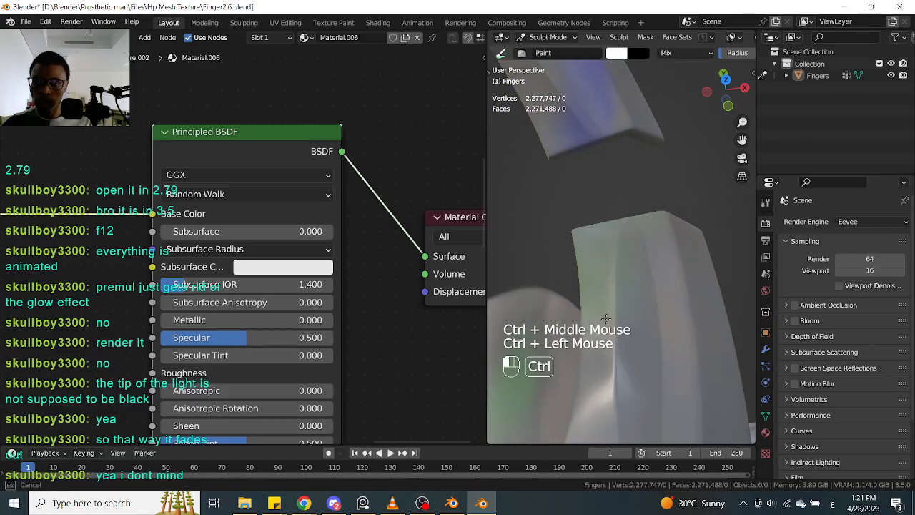
ctrl+drag(616, 269, 616, 288)
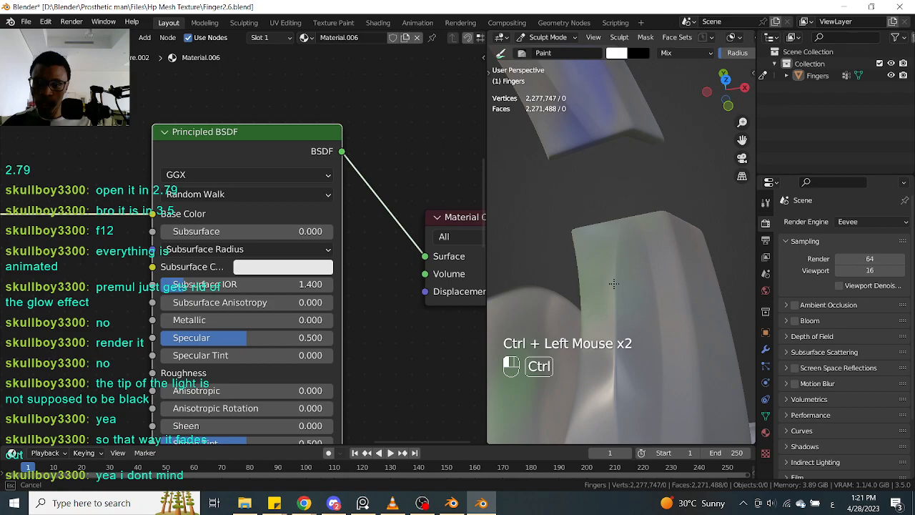
Refine the mask around the blue patch at the segment's pointed lower end with black dabs and one white stroke
mouse_move(613, 284)
ctrl+middle_down()
mouse_move(616, 264)
mouse_move(732, 233)
mouse_move(729, 225)
mouse_move(736, 269)
ctrl+middle_up()
alt+middle_drag(713, 303, 685, 254)
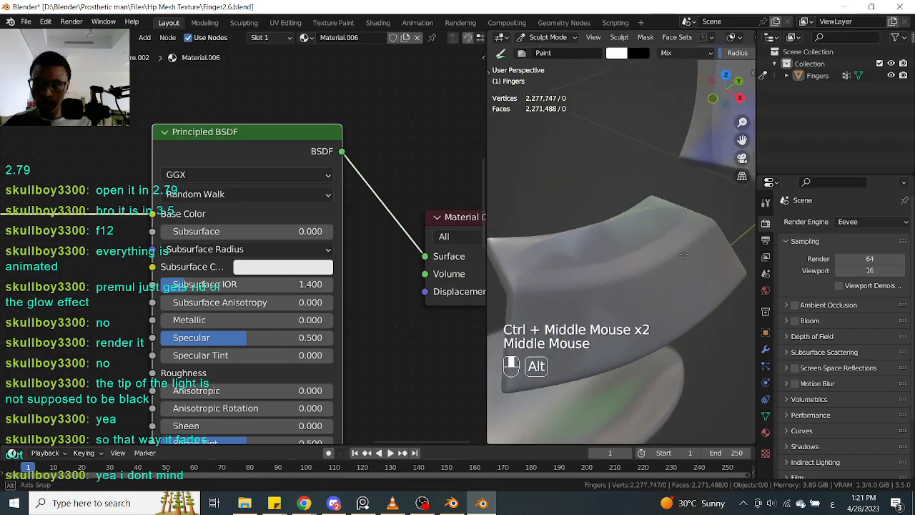
ctrl+middle_drag(618, 169, 600, 172)
mouse_move(601, 173)
alt+middle_down()
mouse_move(584, 176)
mouse_move(624, 183)
mouse_move(606, 180)
mouse_move(626, 170)
mouse_move(637, 263)
alt+middle_up()
ctrl+click(638, 267)
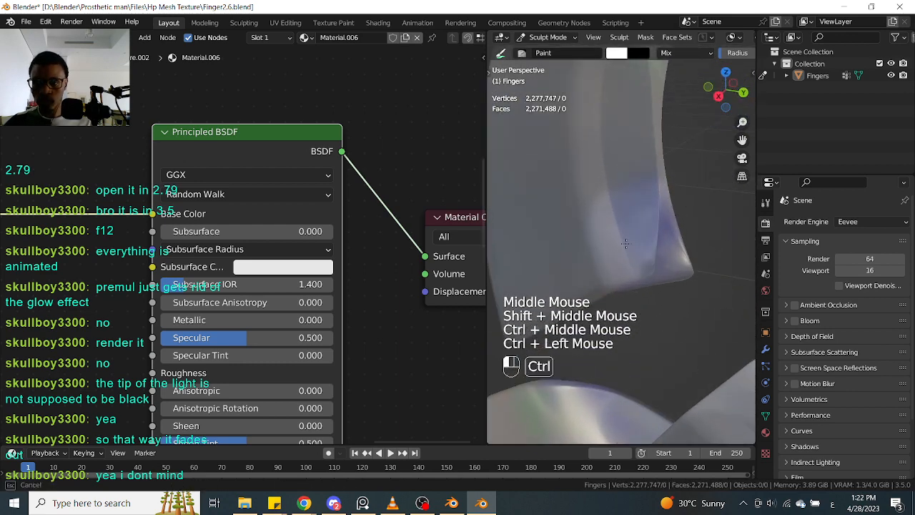
ctrl+click(654, 236)
drag(656, 224, 637, 271)
ctrl+click(636, 272)
alt+middle_drag(645, 287, 626, 236)
ctrl+click(619, 220)
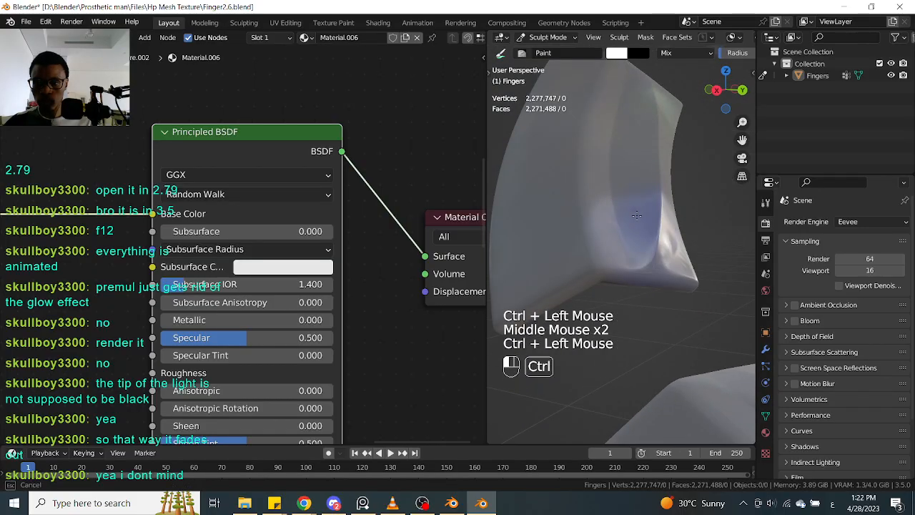
Examine the surface finish on the whole prosthetic hand and on one finger's joints up close
mouse_move(697, 203)
ctrl+alt+middle_down()
mouse_move(704, 189)
mouse_move(693, 187)
mouse_move(723, 193)
mouse_move(713, 226)
ctrl+alt+middle_up()
mouse_move(713, 225)
shift+middle_down()
mouse_move(712, 251)
mouse_move(662, 288)
mouse_move(701, 272)
shift+middle_up()
ctrl+alt+middle_drag(642, 279, 626, 304)
mouse_move(626, 303)
alt+middle_down()
mouse_move(613, 323)
mouse_move(623, 306)
alt+middle_up()
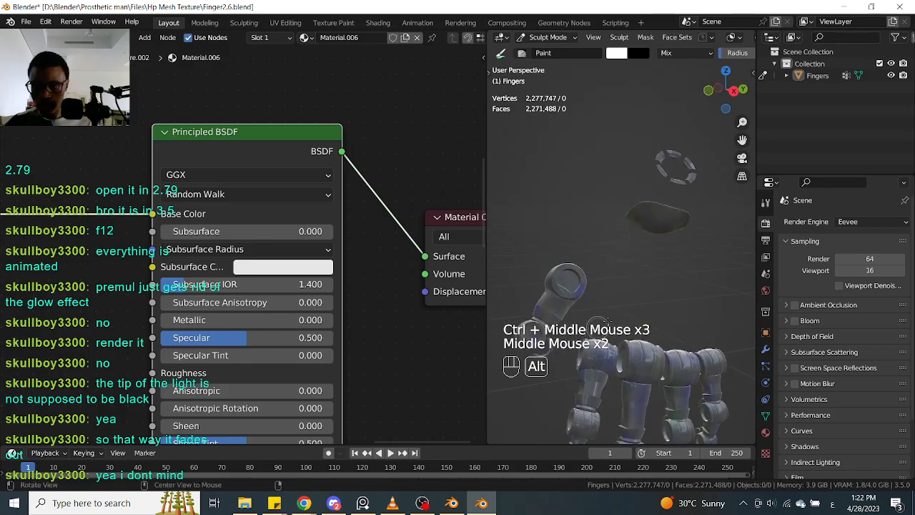
mouse_move(697, 175)
alt+shift+middle_down()
mouse_move(697, 320)
mouse_move(713, 322)
mouse_move(693, 300)
alt+shift+middle_up()
mouse_move(693, 301)
ctrl+alt+middle_down()
mouse_move(670, 276)
mouse_move(643, 272)
ctrl+alt+middle_up()
alt+middle_drag(644, 271, 698, 237)
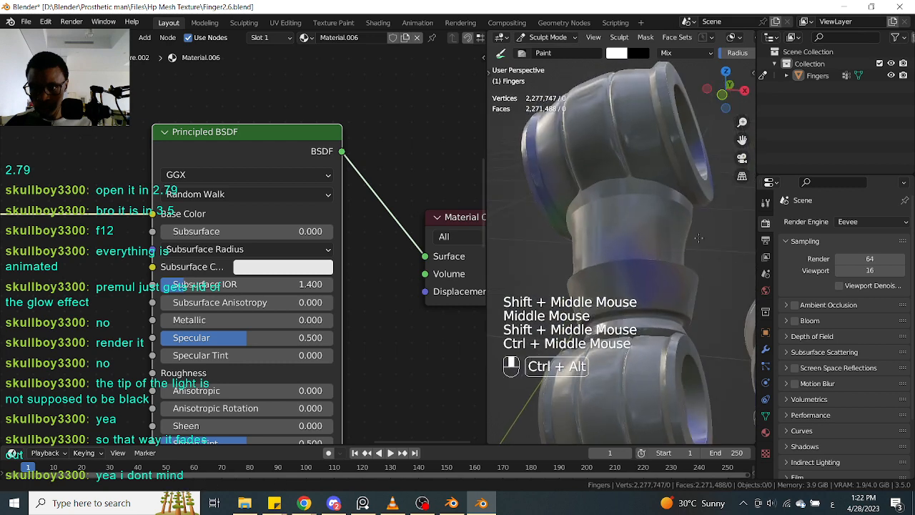
mouse_move(699, 237)
ctrl+alt+middle_down()
mouse_move(718, 289)
mouse_move(630, 221)
ctrl+alt+middle_up()
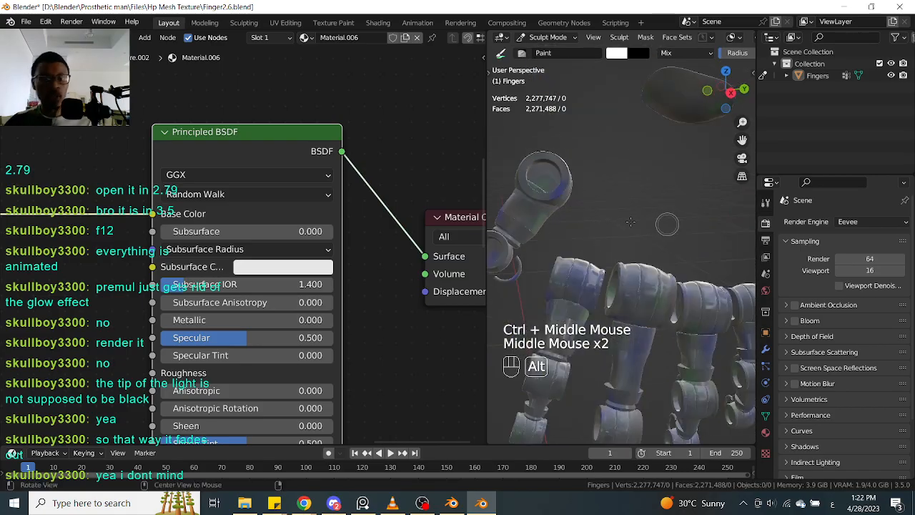
Duplicate the Mix node that feeds the ColorRamp and place the copy between it and the Principled BSDF
ctrl+middle_drag(368, 277, 385, 356)
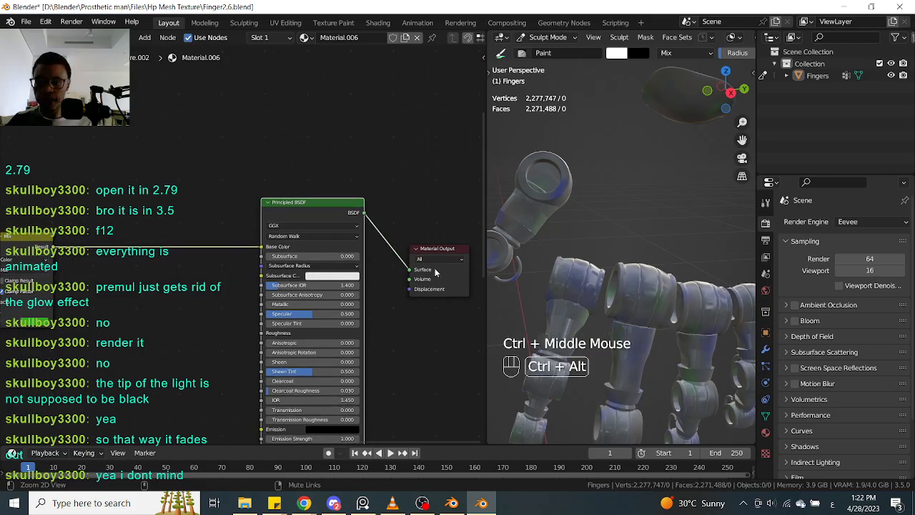
ctrl+middle_drag(443, 273, 438, 270)
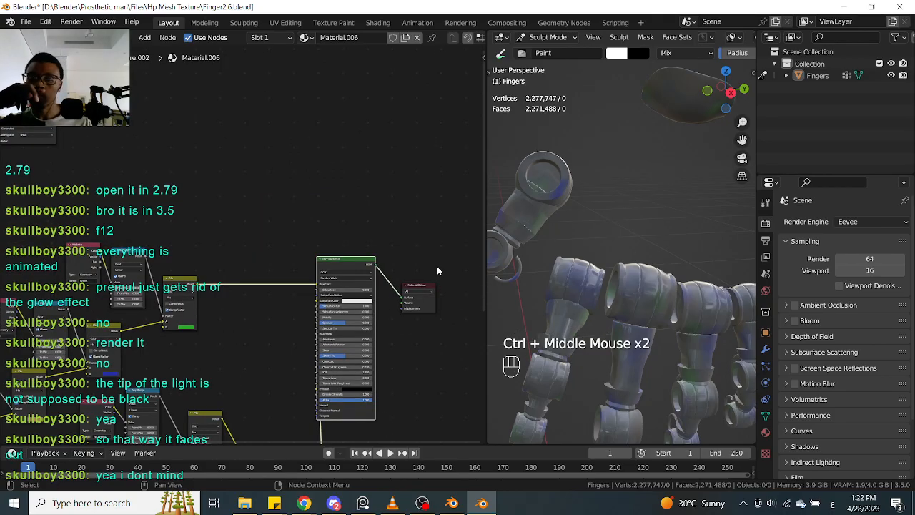
shift+middle_drag(272, 364, 355, 355)
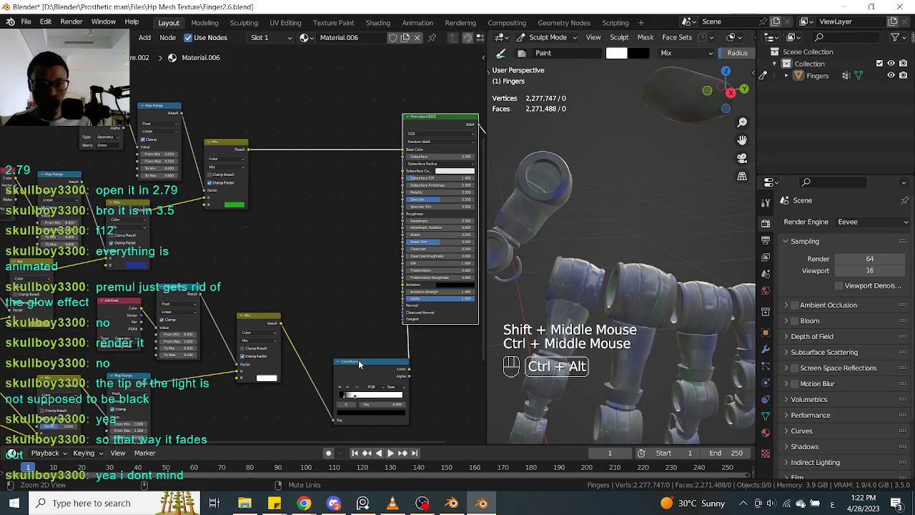
ctrl+middle_drag(359, 359, 349, 356)
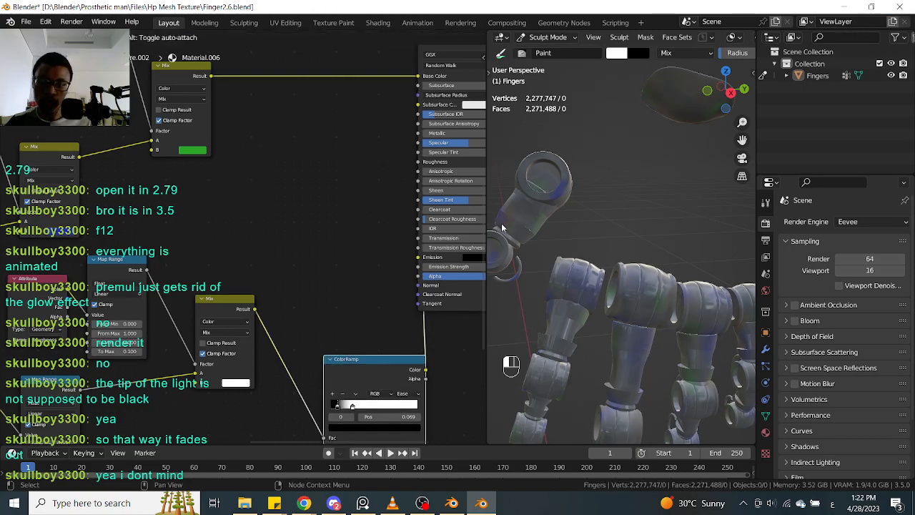
alt+middle_drag(501, 224, 708, 226)
ctrl+middle_drag(315, 314, 313, 308)
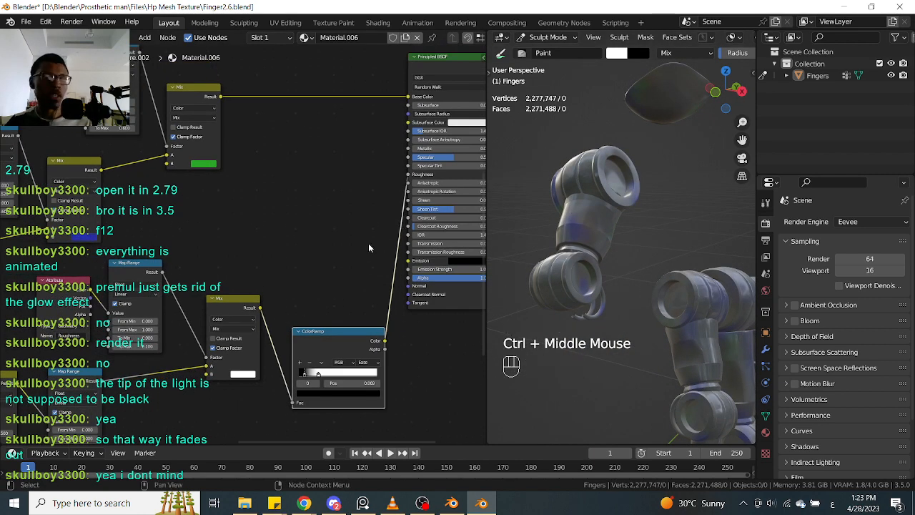
ctrl+middle_drag(357, 251, 339, 271)
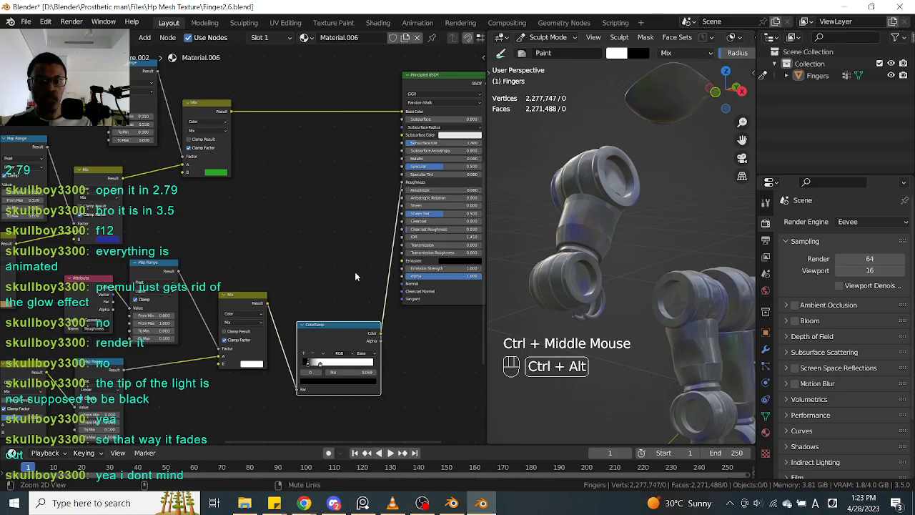
ctrl+middle_drag(346, 281, 353, 273)
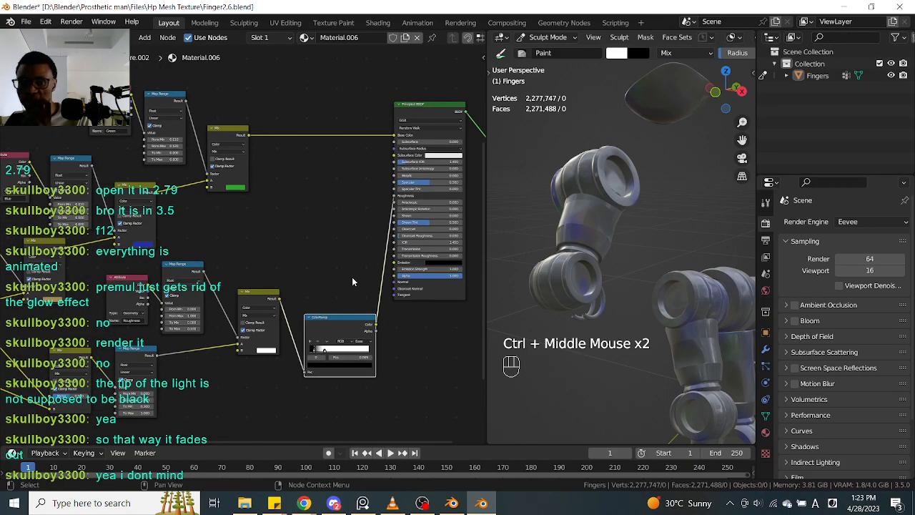
ctrl+middle_drag(327, 205, 315, 246)
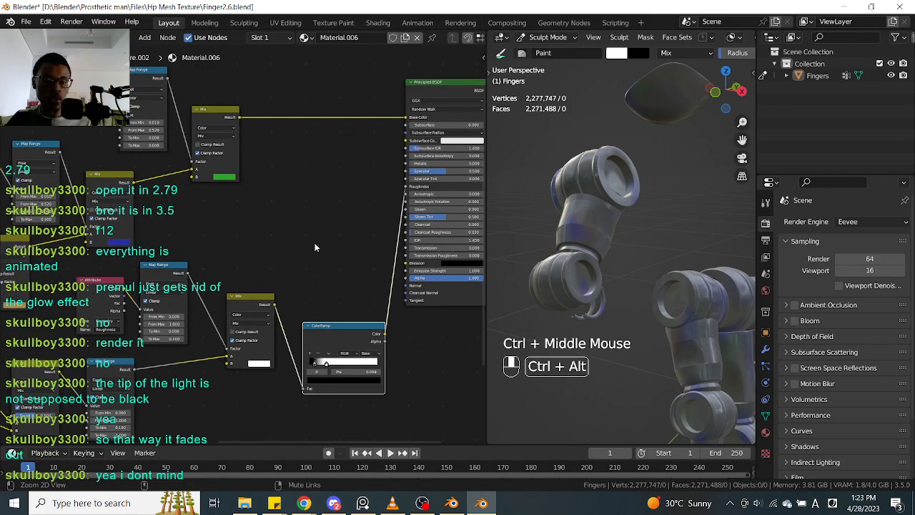
double_click(263, 295)
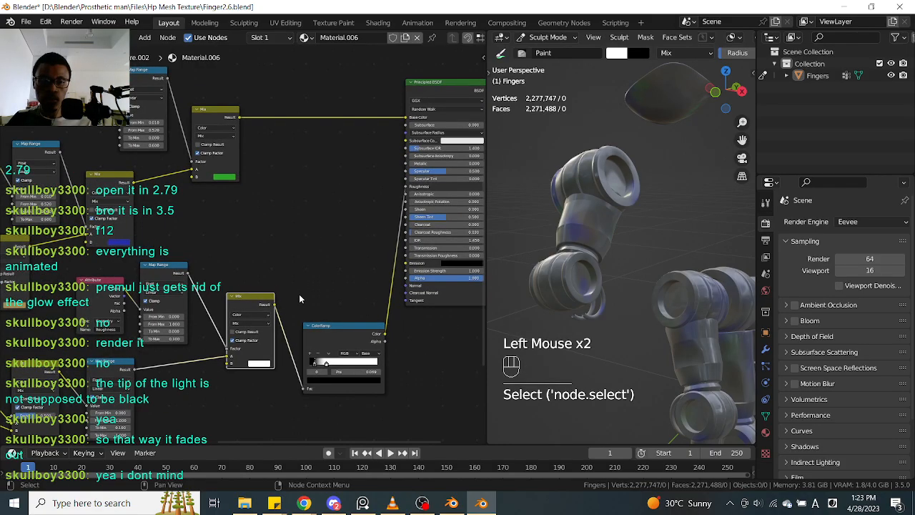
key(shift+d)
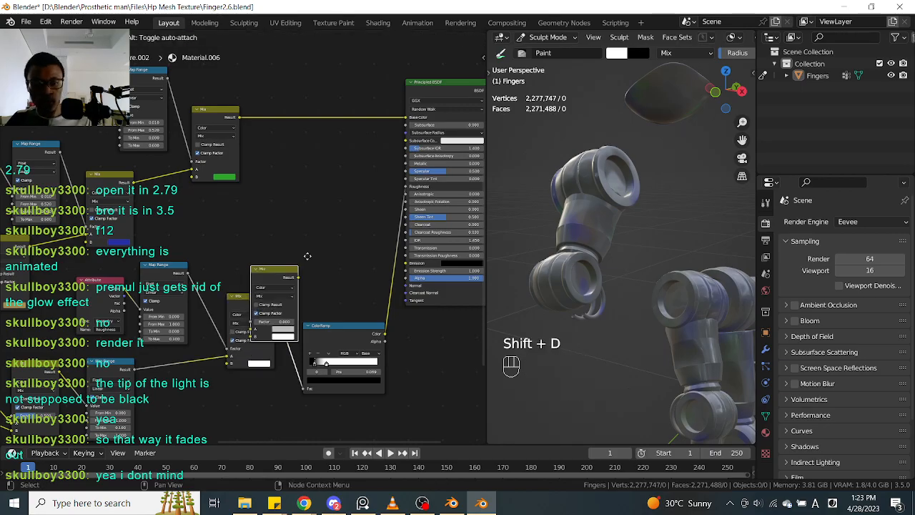
Preview the 0.500-factor Mix node that feeds the lower Map Range, showing its black and white mask on the model
shift+middle_drag(329, 203, 393, 182)
shift+middle_drag(286, 236, 347, 228)
shift+middle_drag(168, 324, 250, 286)
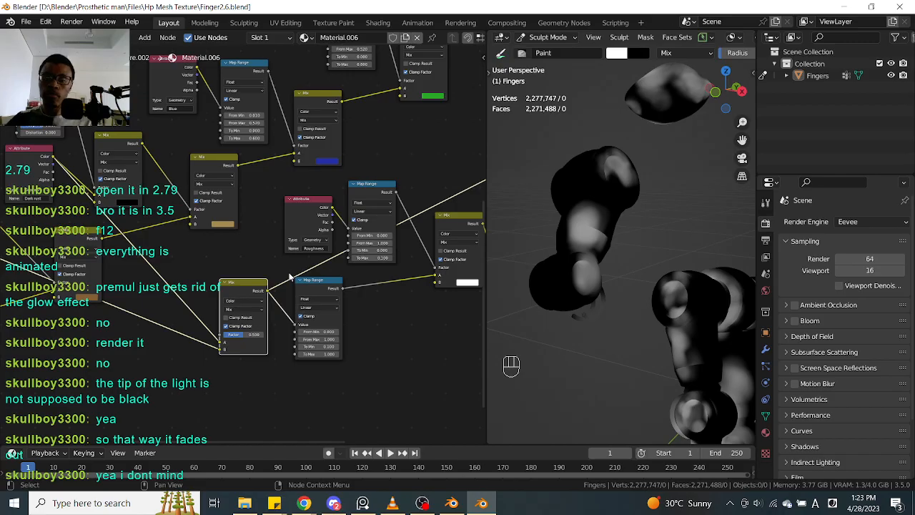
shift+middle_drag(290, 277, 348, 287)
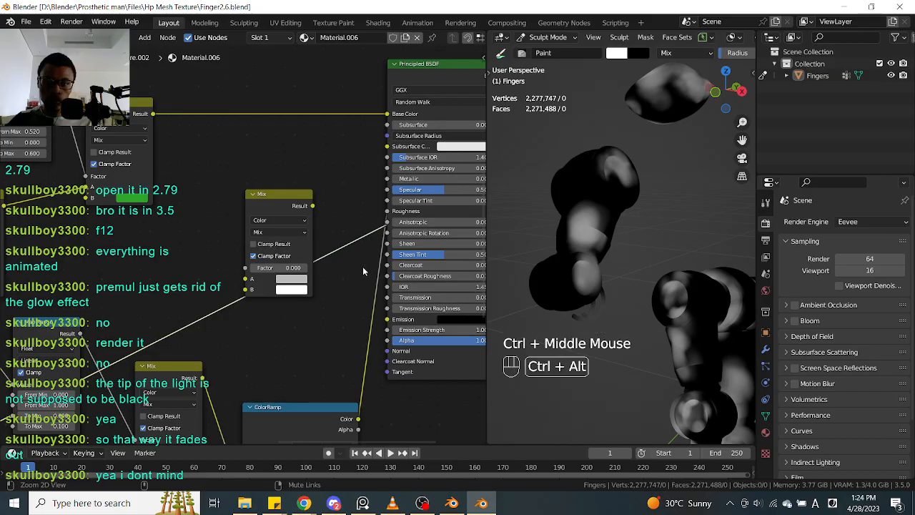
ctrl+middle_drag(356, 288, 355, 287)
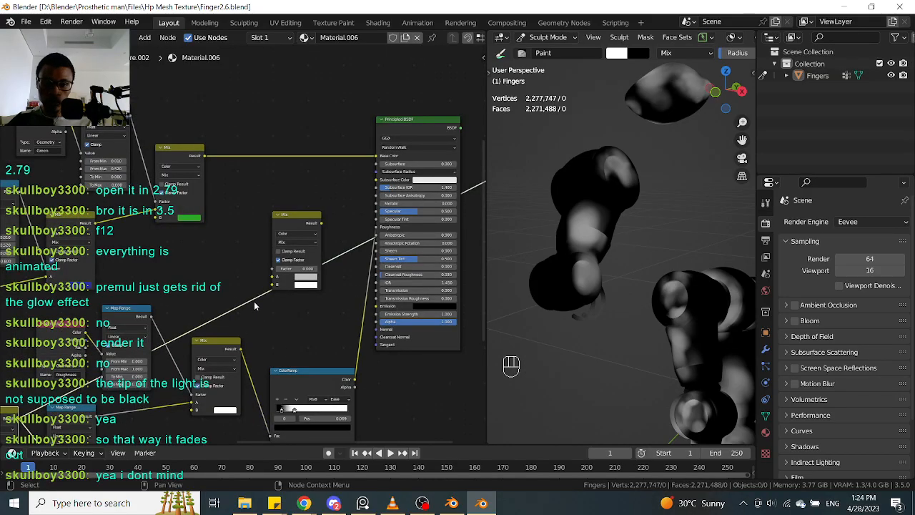
Add a reroute on the preview link and connect it to input A of the duplicated Mix node
mouse_move(262, 326)
shift+right_down()
mouse_move(255, 288)
mouse_move(256, 311)
shift+right_up()
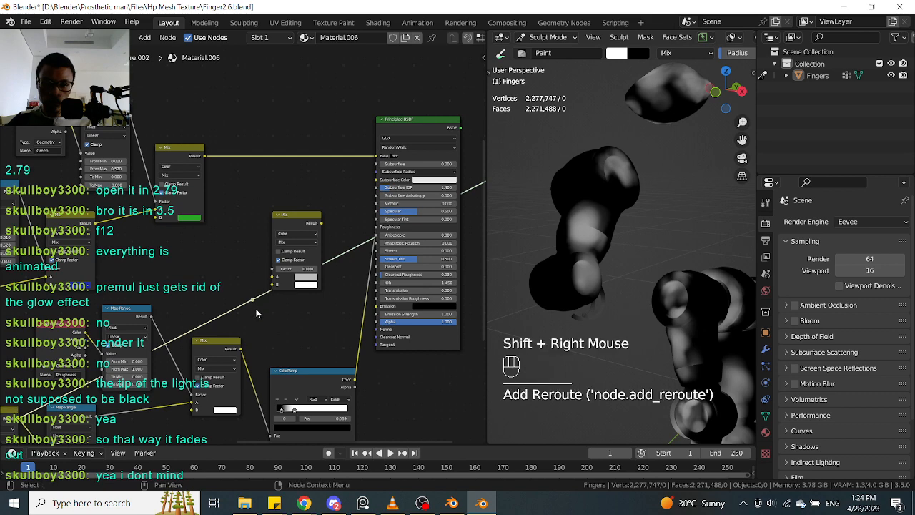
drag(250, 302, 300, 252)
click(342, 211)
drag(323, 210, 353, 206)
click(336, 232)
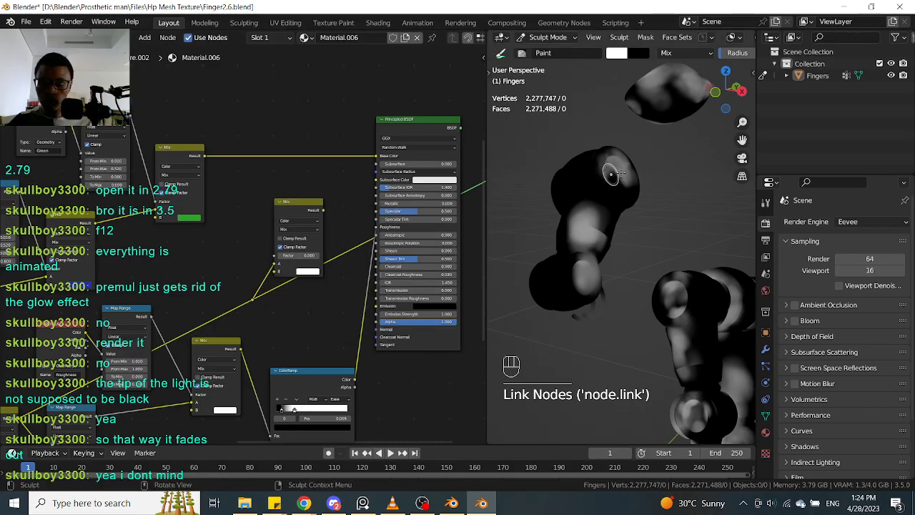
Feed the reroute into the Principled BSDF's Metallic, unlink its Base Color and Roughness, and preview the shader
drag(252, 299, 377, 204)
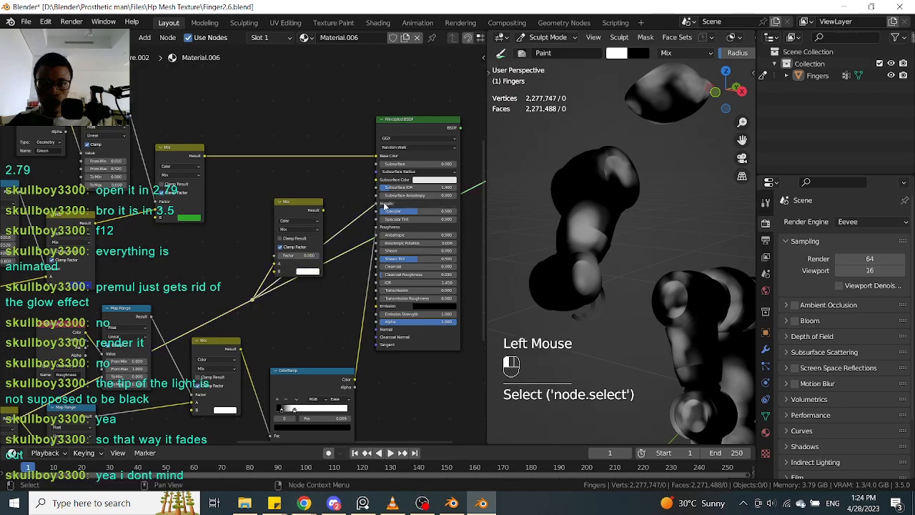
drag(376, 156, 364, 202)
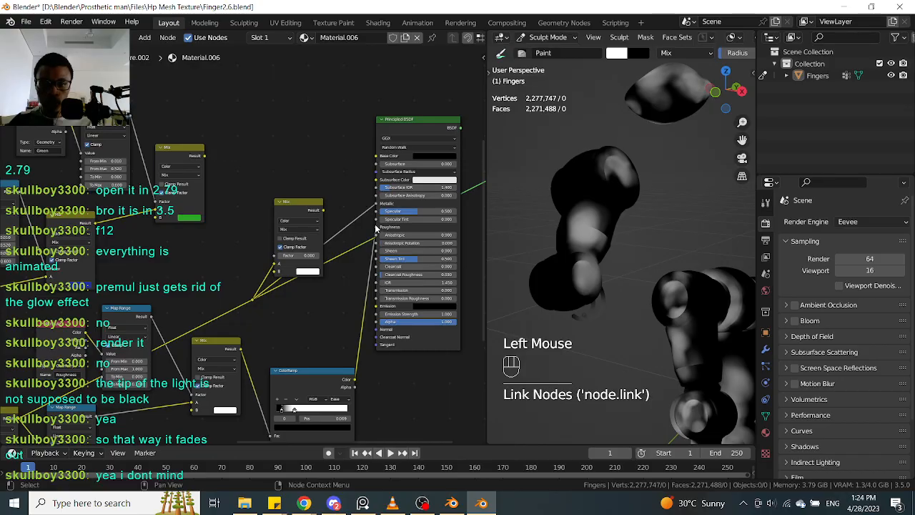
drag(376, 227, 365, 265)
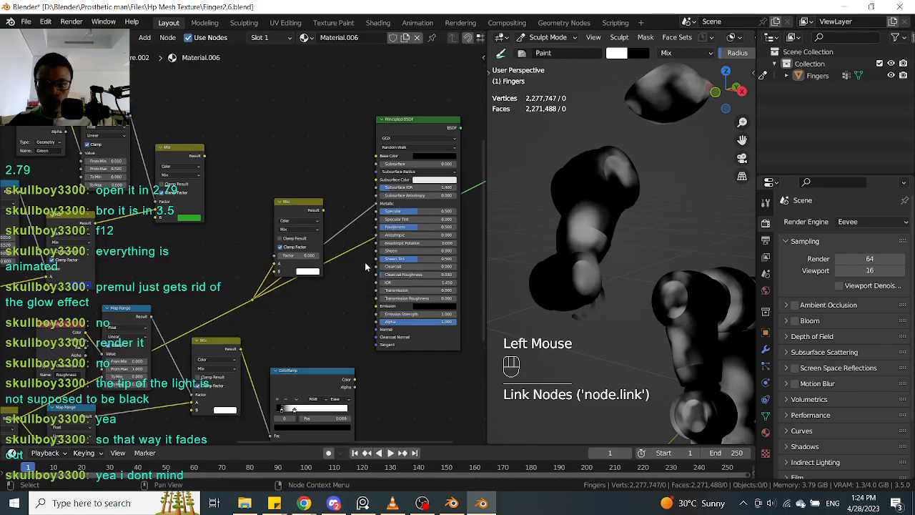
ctrl+shift+click(422, 131)
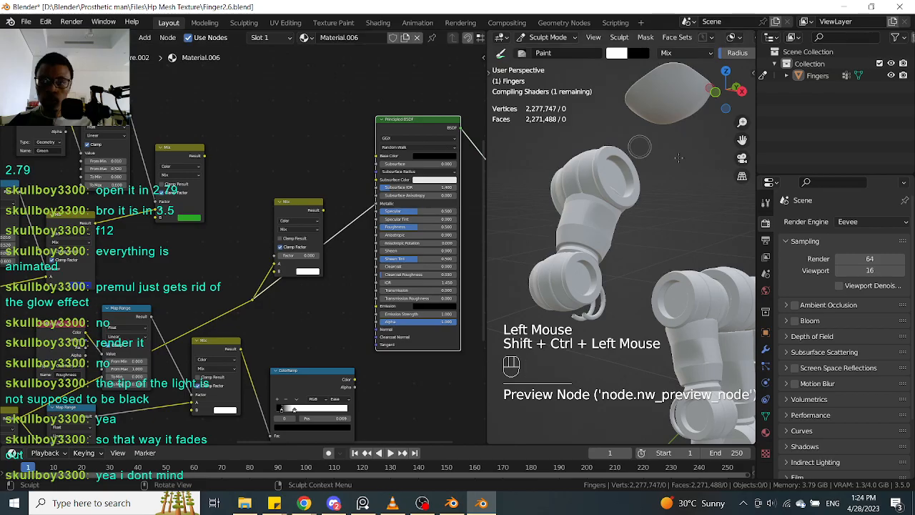
Inspect the finger joints up close and disconnect the link into the Principled BSDF's Metallic
click(649, 233)
middle_drag(649, 233, 666, 214)
ctrl+middle_drag(666, 215, 627, 277)
drag(378, 207, 373, 214)
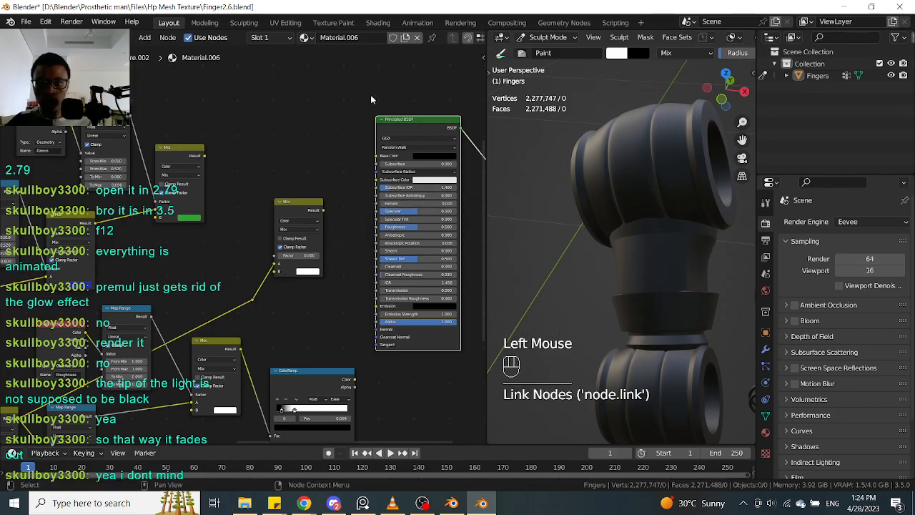
Raise the Principled BSDF's Metallic to 1.000, check the shading on the finger joints, and bring it back to 0
drag(401, 203, 457, 204)
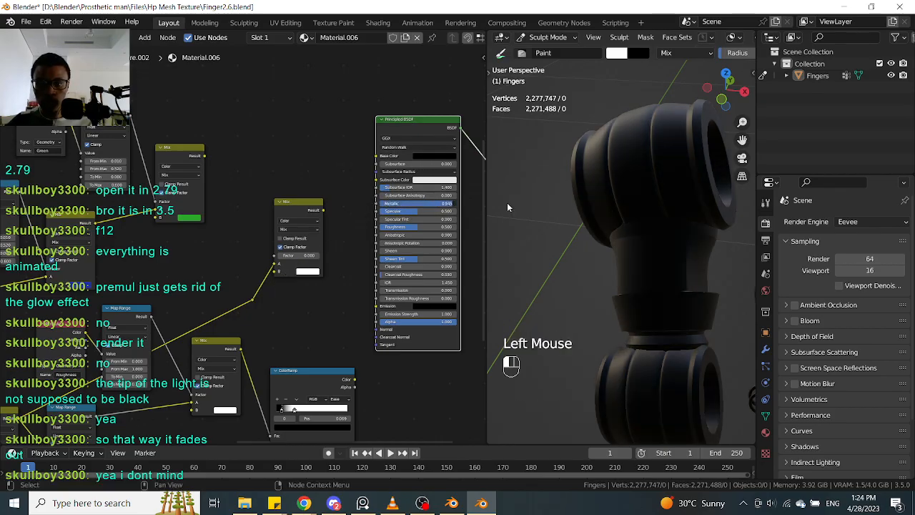
mouse_move(444, 206)
mouse_down()
mouse_move(427, 206)
mouse_move(455, 210)
mouse_up()
alt+middle_drag(506, 198, 750, 235)
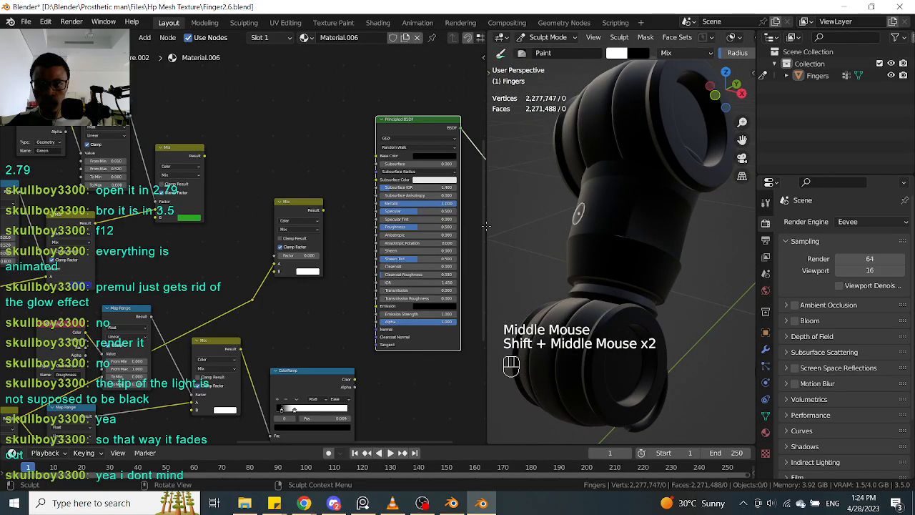
drag(443, 205, 330, 187)
mouse_move(675, 214)
alt+middle_down()
mouse_move(719, 252)
mouse_move(715, 214)
alt+middle_up()
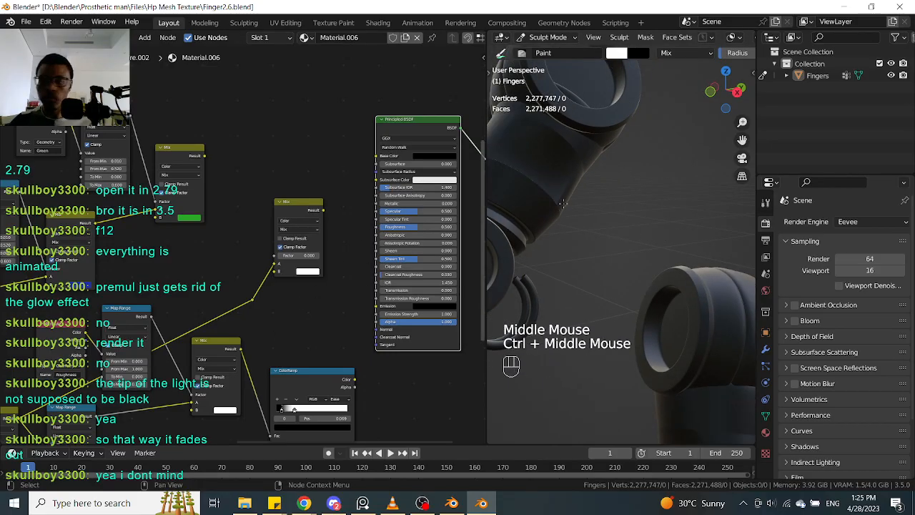
Add a black vertex color attribute named Matellic to the Fingers mesh
click(766, 416)
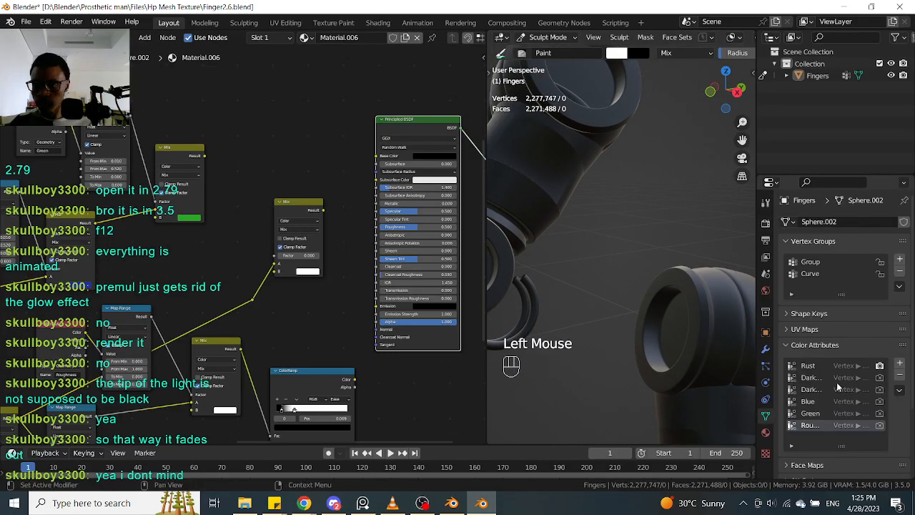
click(900, 364)
click(839, 386)
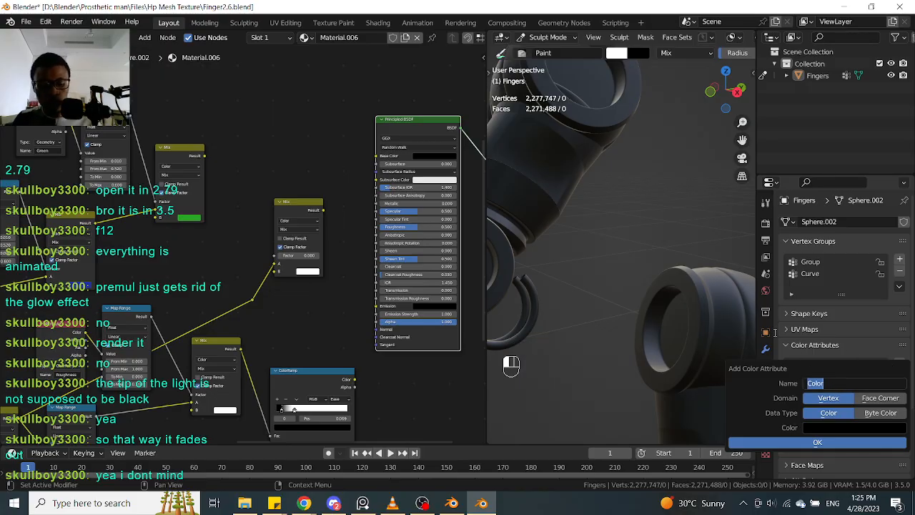
text(M)
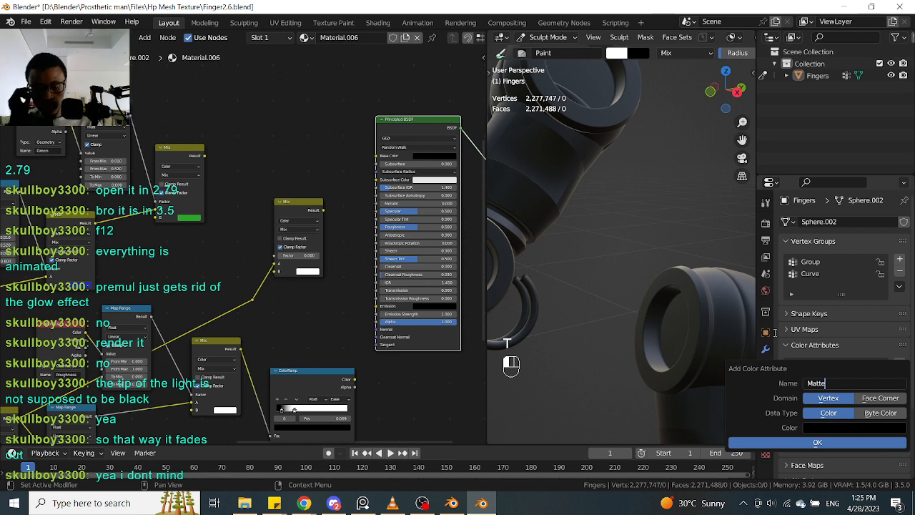
text(atte)
key(BackSpace)
key(BackSpace)
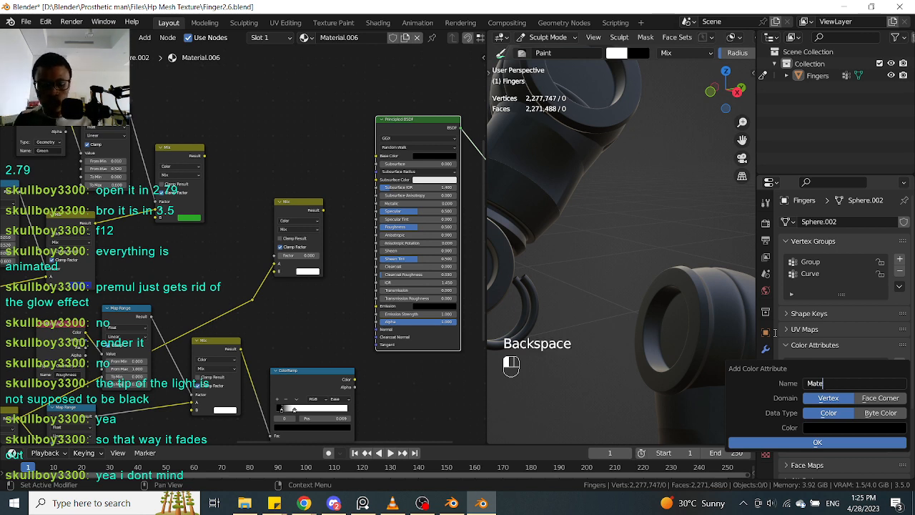
text(ellic)
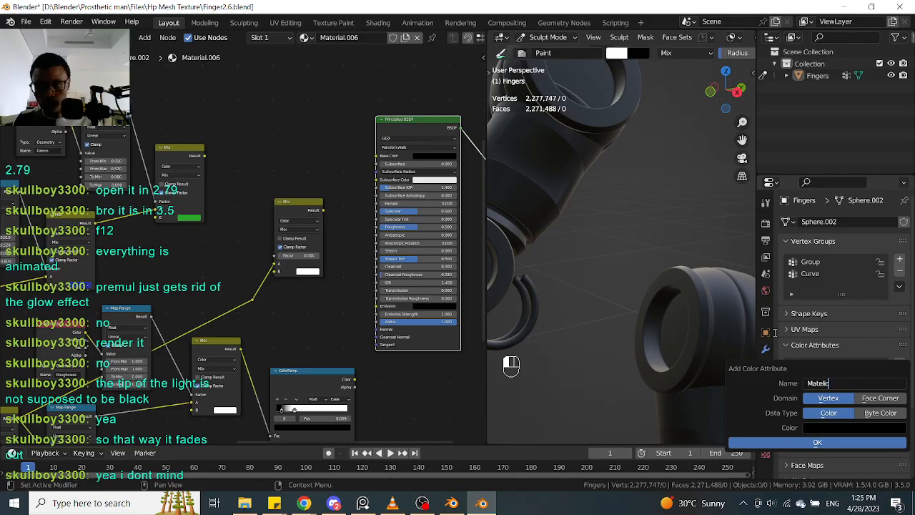
key(BackSpace)
key(BackSpace)
key(BackSpace)
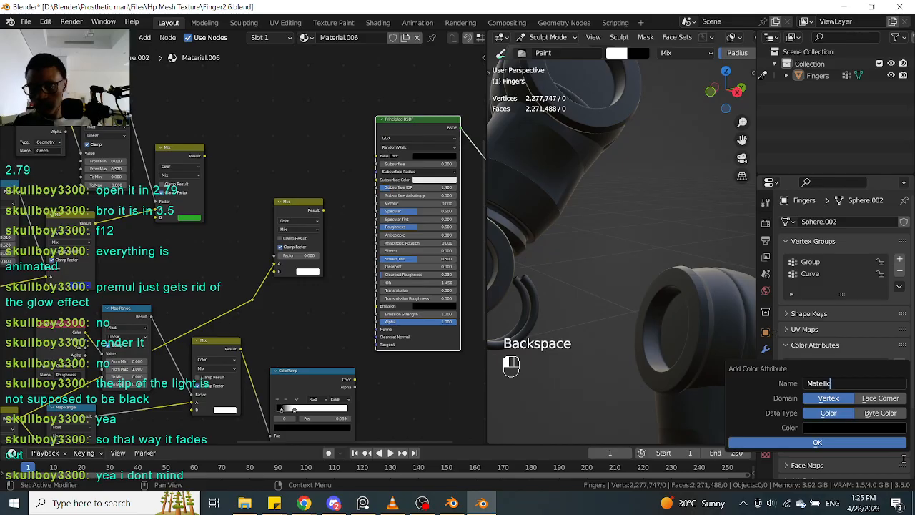
key(Return)
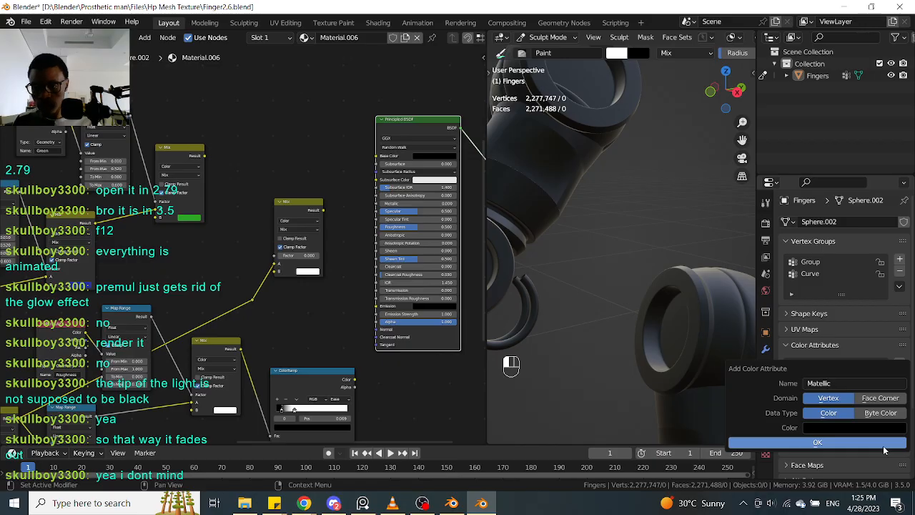
click(818, 442)
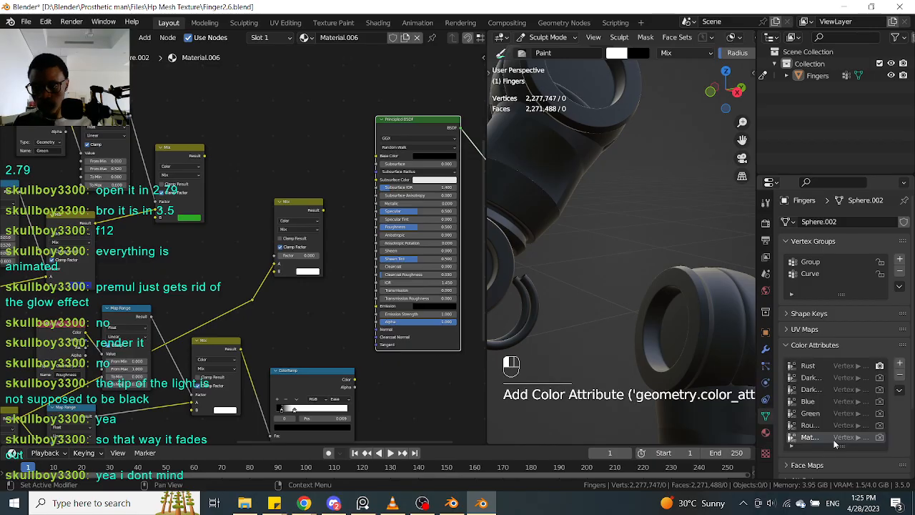
click(582, 348)
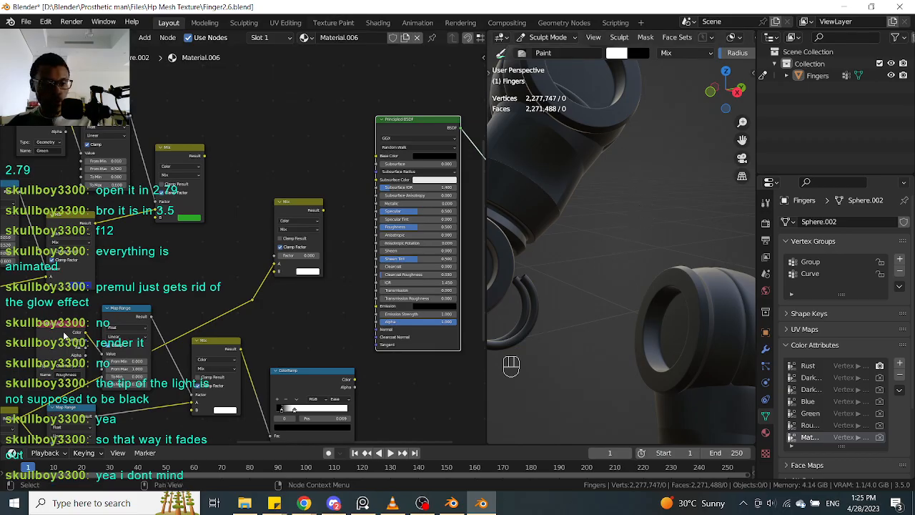
Duplicate the Roughness Attribute node, place the copy beside the unconnected Mix node, and set its name to Matellic
click(63, 334)
key(shift+d)
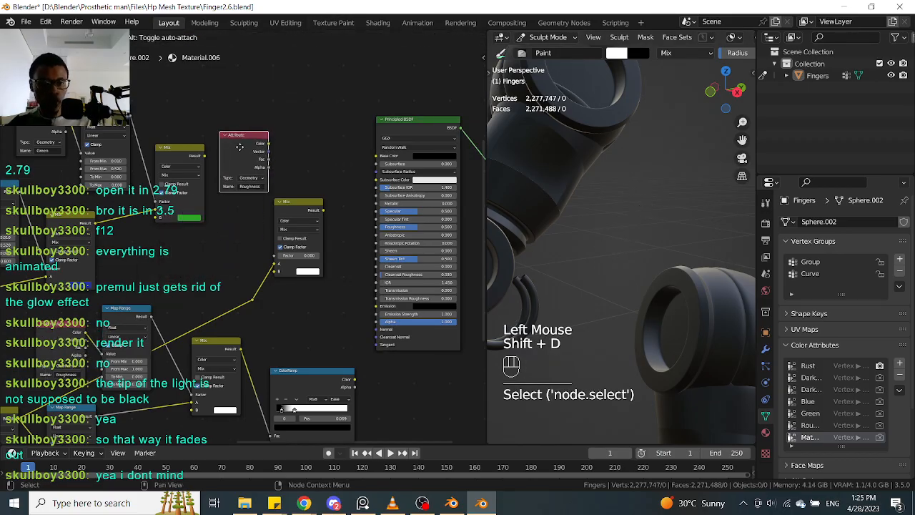
drag(238, 147, 202, 247)
drag(283, 208, 282, 241)
drag(238, 325, 293, 277)
key(g)
click(200, 265)
drag(200, 265, 198, 265)
key(ctrl)
key(ctrl+c)
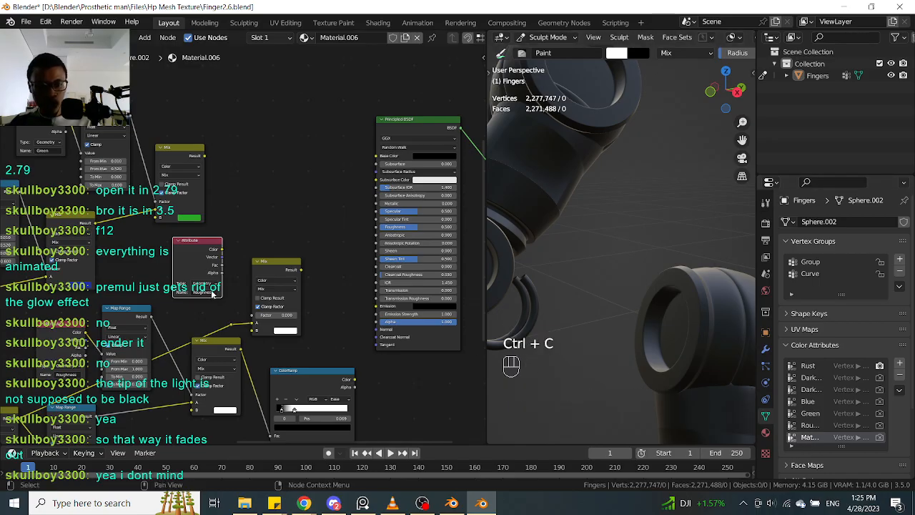
key(ctrl+v)
Connect the Matellic attribute's Color to the neighbouring Mix node's Factor and to the Principled BSDF's Metallic
drag(200, 263, 251, 313)
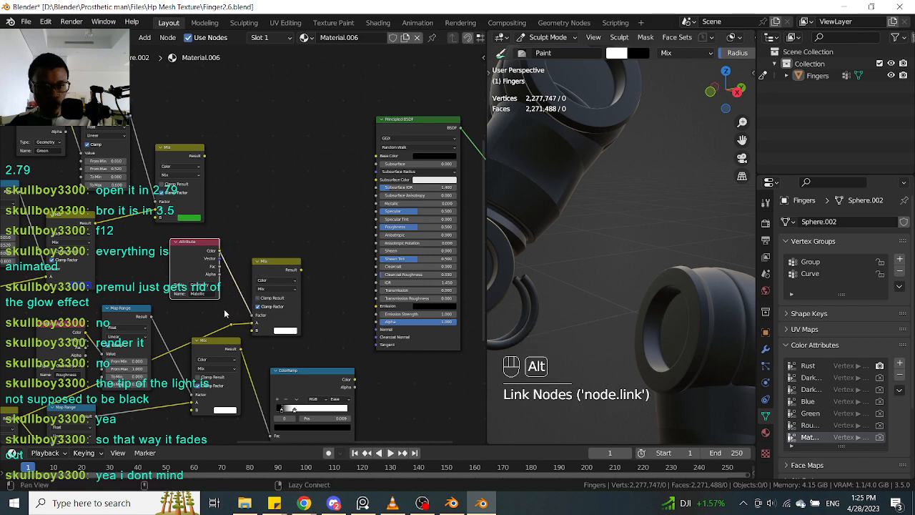
shift+middle_drag(250, 315, 227, 303)
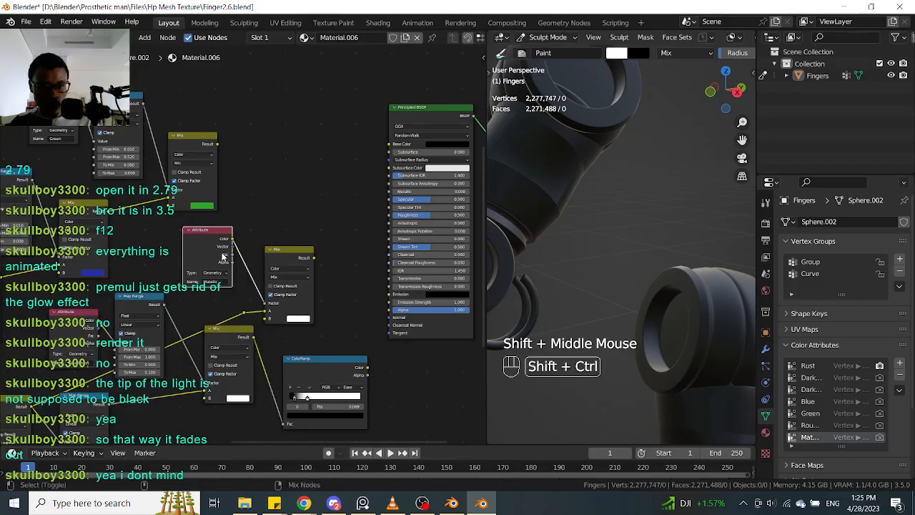
drag(232, 240, 386, 191)
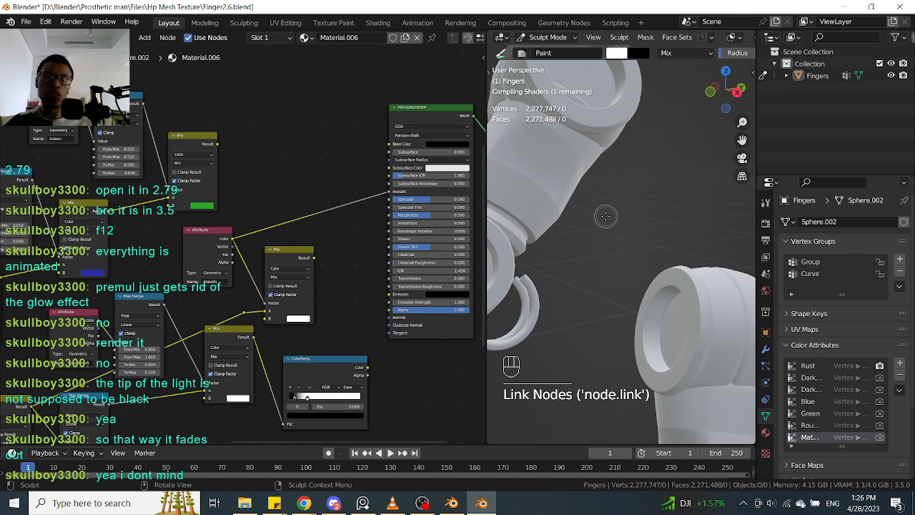
Connect the green Mix node's Result to the Principled BSDF's Base Color and inspect the finger joints' shading up close
double_click(219, 144)
drag(218, 144, 390, 149)
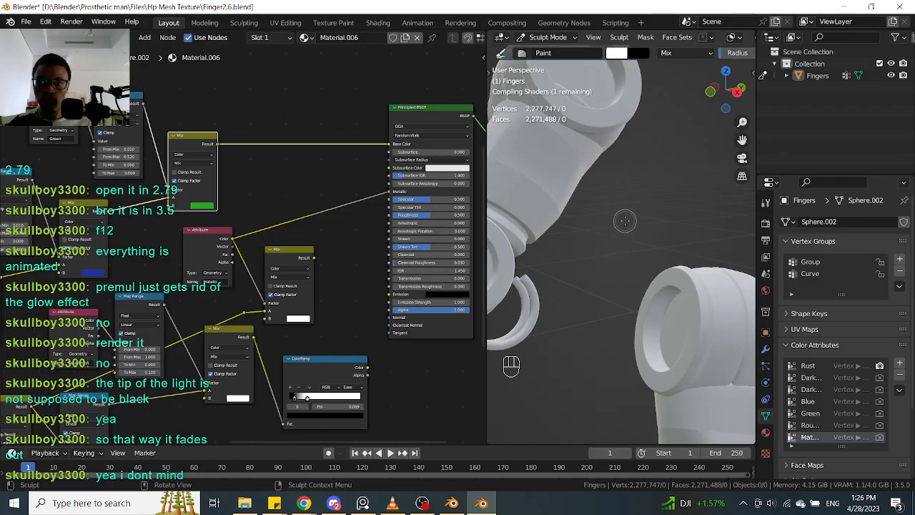
key(shift+alt)
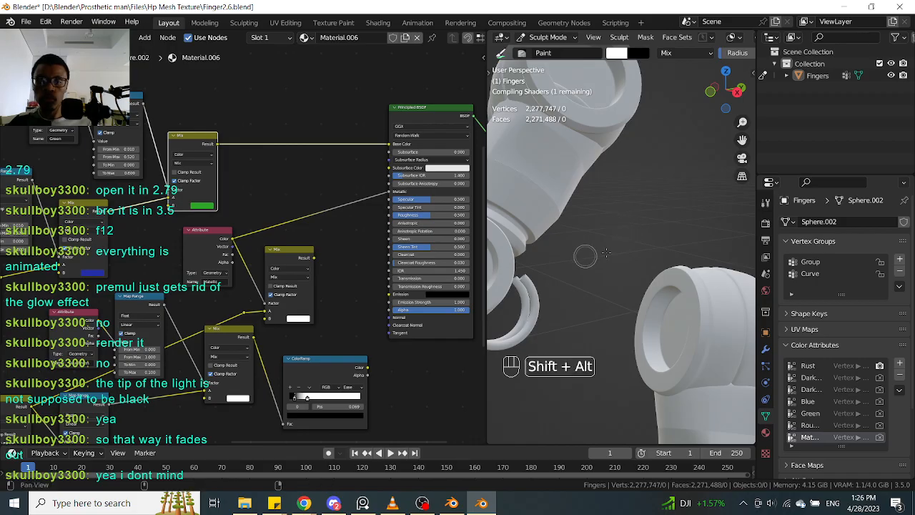
shift+middle_drag(654, 224, 711, 218)
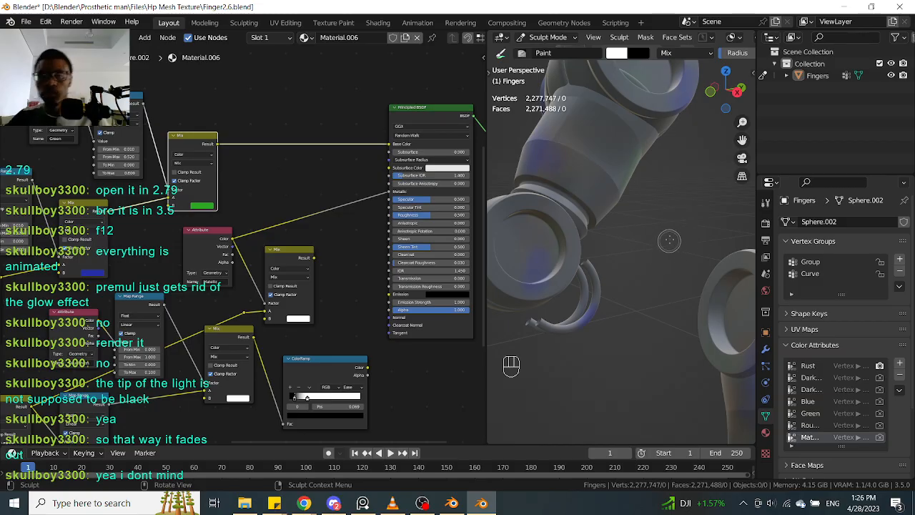
key(alt)
mouse_move(654, 271)
alt+middle_down()
mouse_move(702, 298)
mouse_move(689, 299)
mouse_move(718, 284)
alt+middle_up()
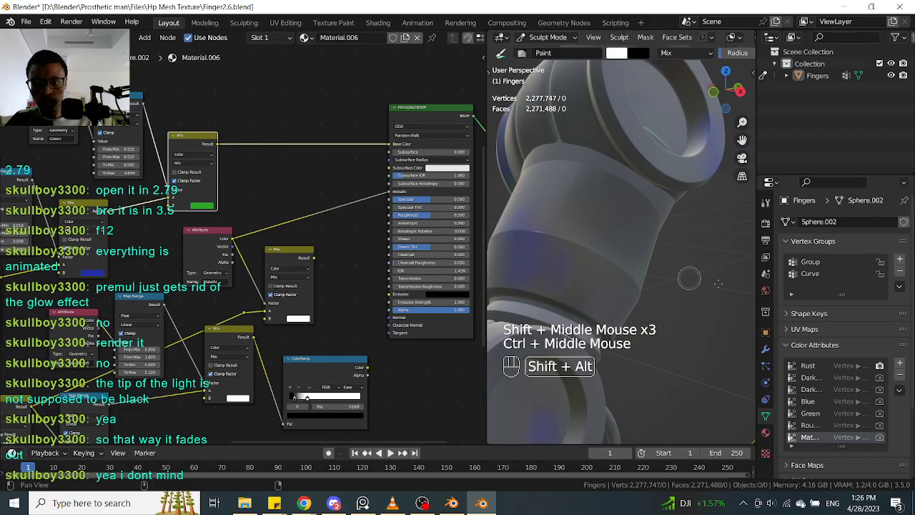
alt+shift+middle_drag(719, 284, 712, 285)
alt+middle_drag(711, 286, 685, 297)
alt+middle_drag(685, 298, 699, 300)
ctrl+alt+middle_drag(699, 301, 582, 259)
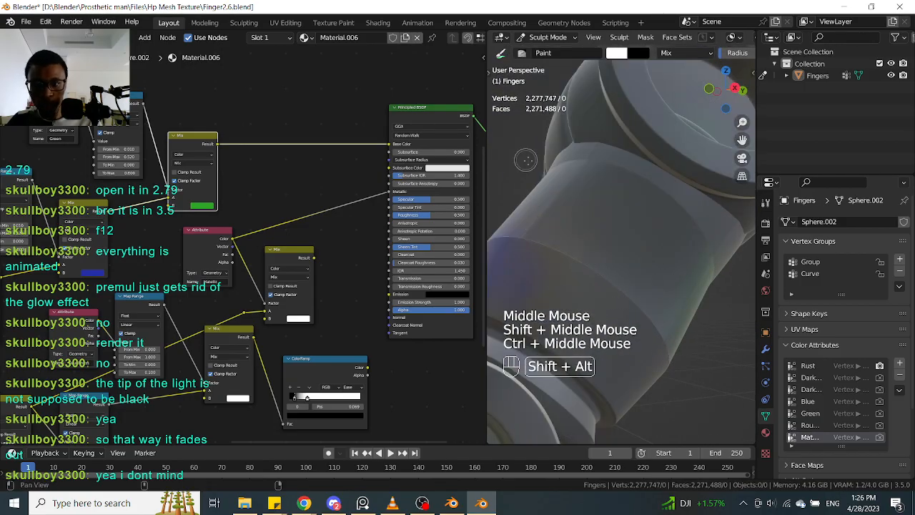
shift+middle_drag(525, 159, 535, 201)
Unlink the Principled BSDF's Metallic, compare the shading at a value of 1.000, and reconnect the Matellic attribute's Color
drag(391, 193, 354, 213)
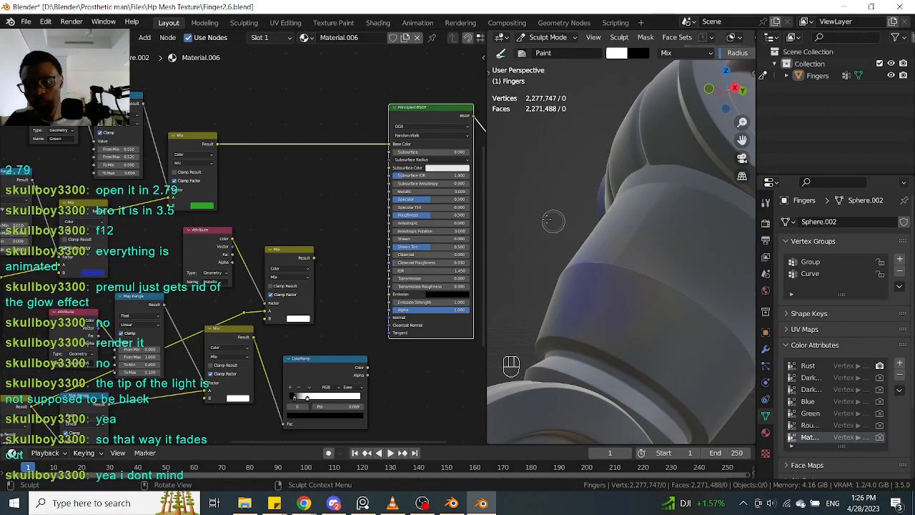
drag(413, 193, 493, 193)
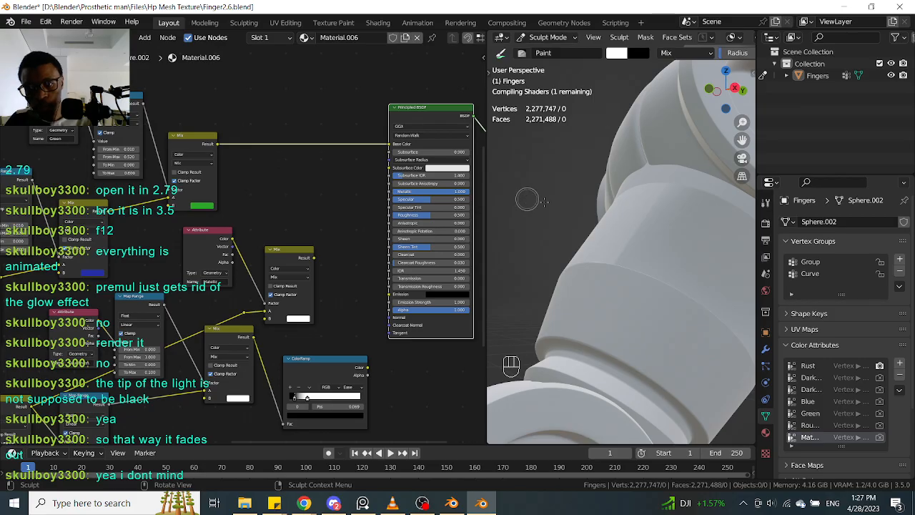
mouse_move(530, 245)
mouse_down()
mouse_move(526, 257)
mouse_move(557, 223)
mouse_move(551, 283)
mouse_up()
click(552, 236)
mouse_move(546, 223)
alt+middle_down()
mouse_move(537, 265)
mouse_move(512, 183)
mouse_move(547, 255)
mouse_move(482, 249)
alt+middle_up()
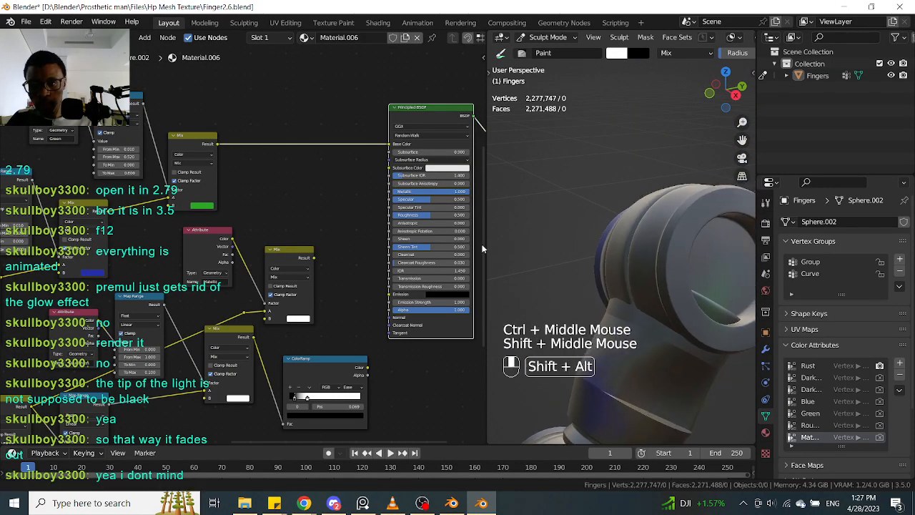
mouse_move(696, 133)
shift+middle_down()
mouse_move(654, 196)
mouse_move(683, 157)
mouse_move(644, 168)
shift+middle_up()
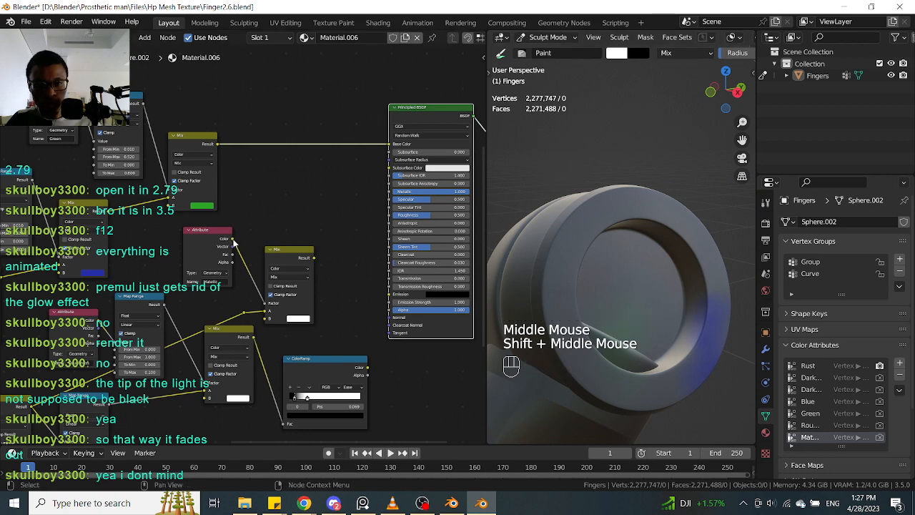
mouse_move(231, 239)
mouse_down()
mouse_move(382, 196)
mouse_move(421, 199)
mouse_up()
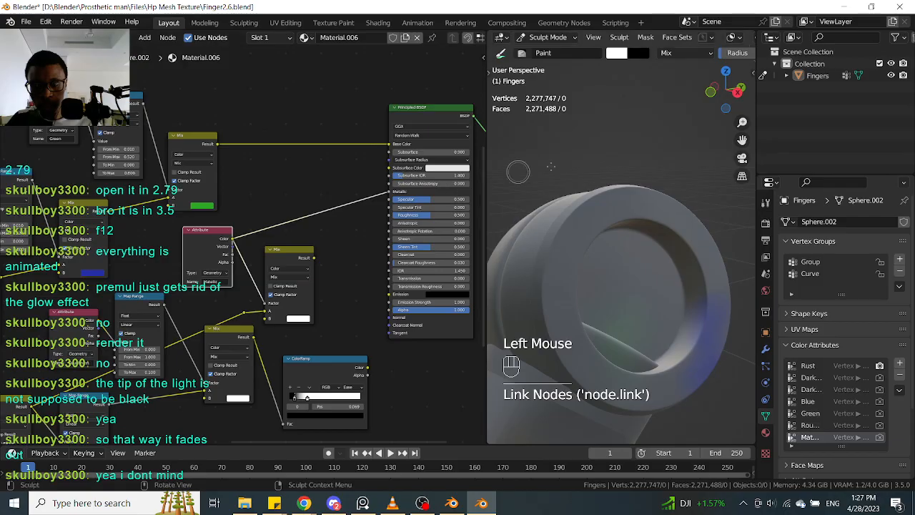
Paint a test dab of the Matellic mask on the finger joint's outer rim and inspect the result
alt+shift+middle_drag(590, 163, 630, 168)
shift+middle_drag(631, 169, 587, 203)
click(563, 244)
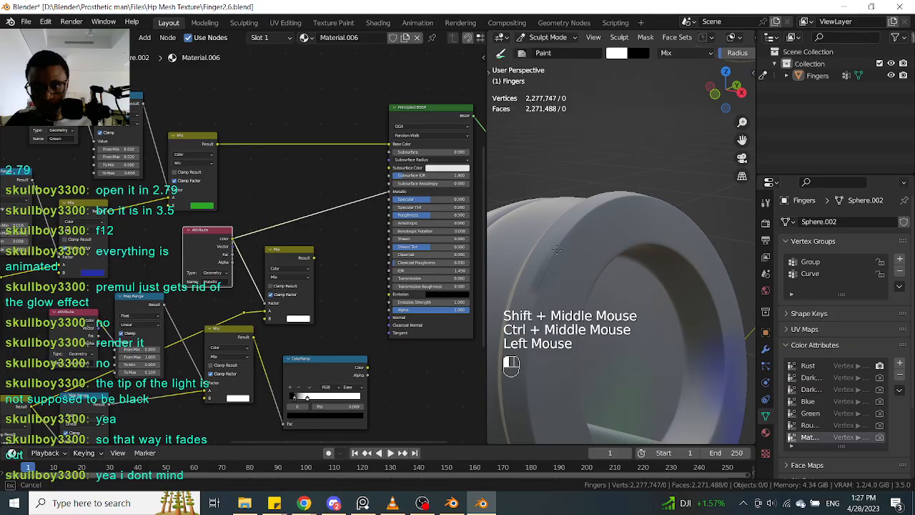
alt+middle_drag(679, 155, 643, 190)
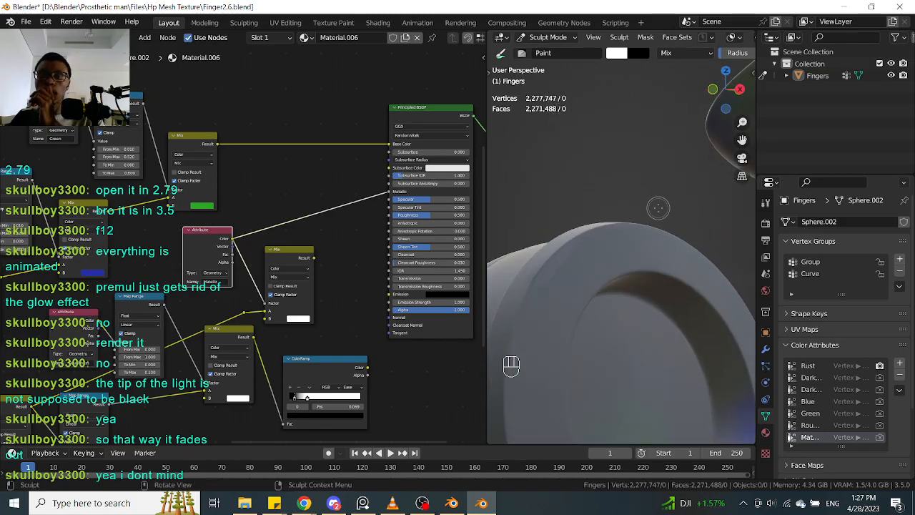
Disconnect the incoming link from the reroute at input A of the Mix node driven by the Matellic attribute
ctrl+middle_drag(372, 226, 371, 252)
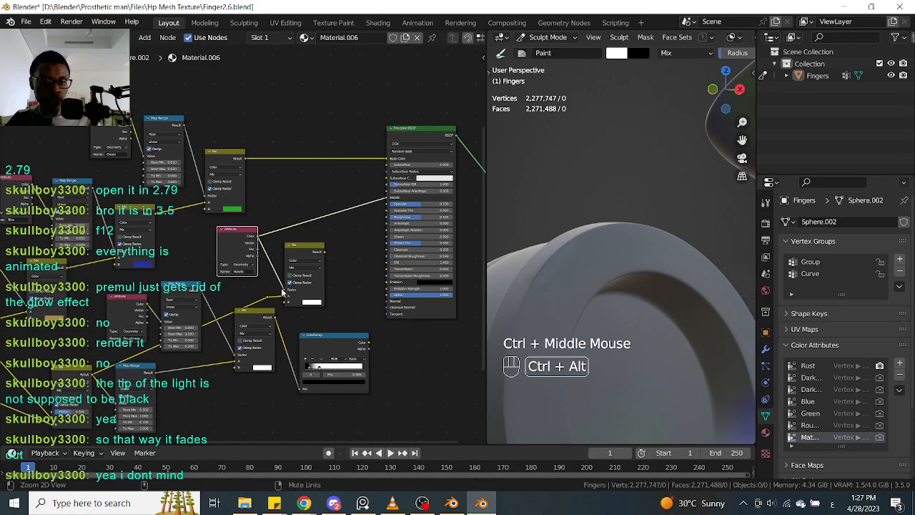
ctrl+middle_drag(298, 286, 331, 287)
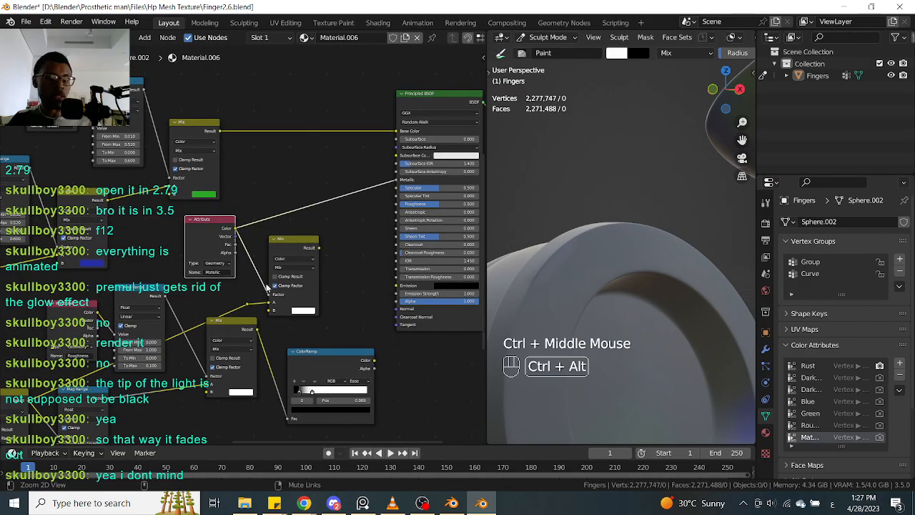
ctrl+middle_drag(251, 309, 244, 312)
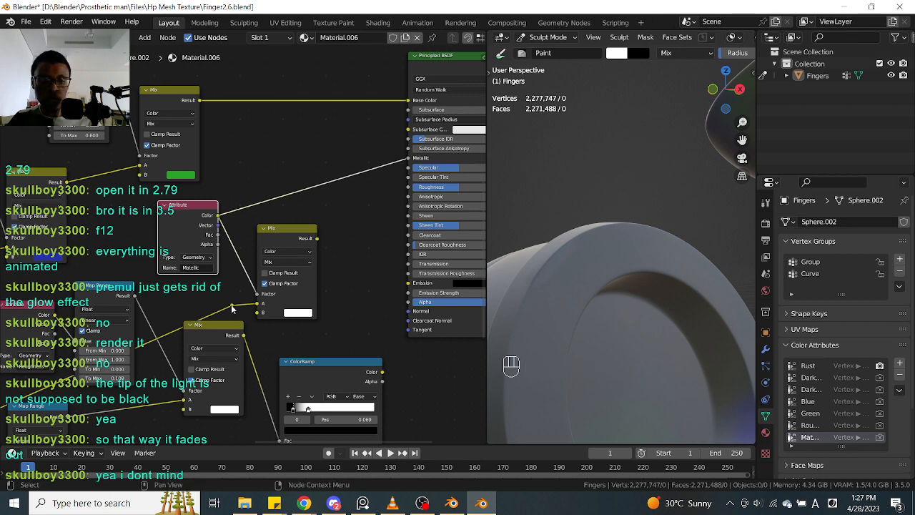
drag(246, 306, 231, 306)
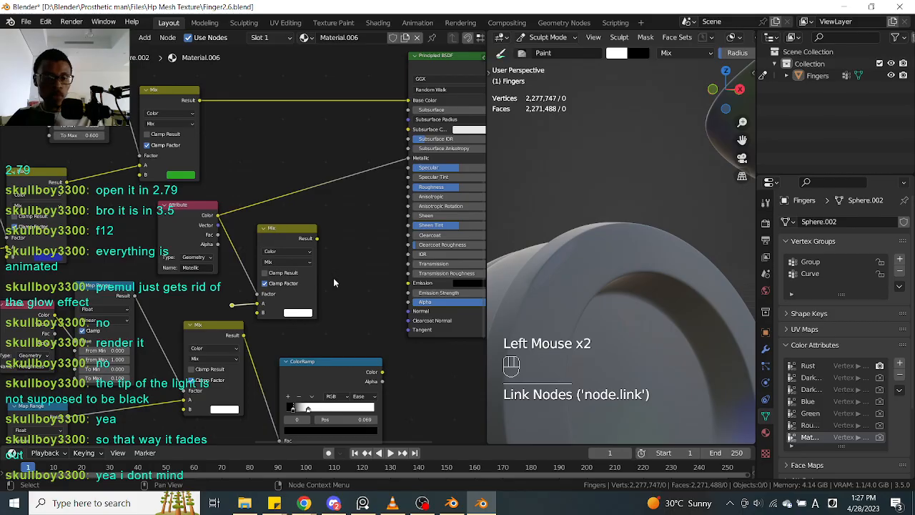
Connect the lower Map Range node's Result to the reroute feeding input A of the Mix node driven by the Matellic attribute
ctrl+middle_drag(344, 289, 253, 379)
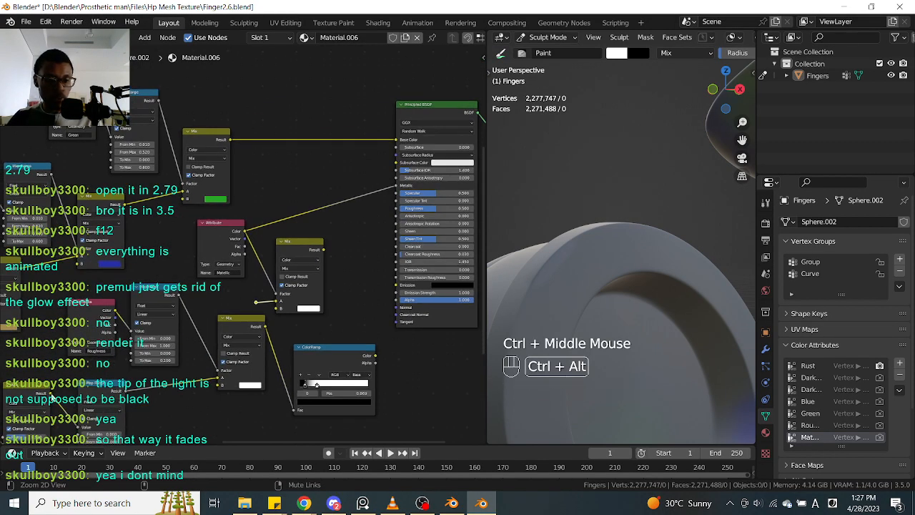
ctrl+middle_drag(100, 378, 118, 357)
drag(236, 401, 171, 329)
ctrl+middle_drag(171, 329, 122, 367)
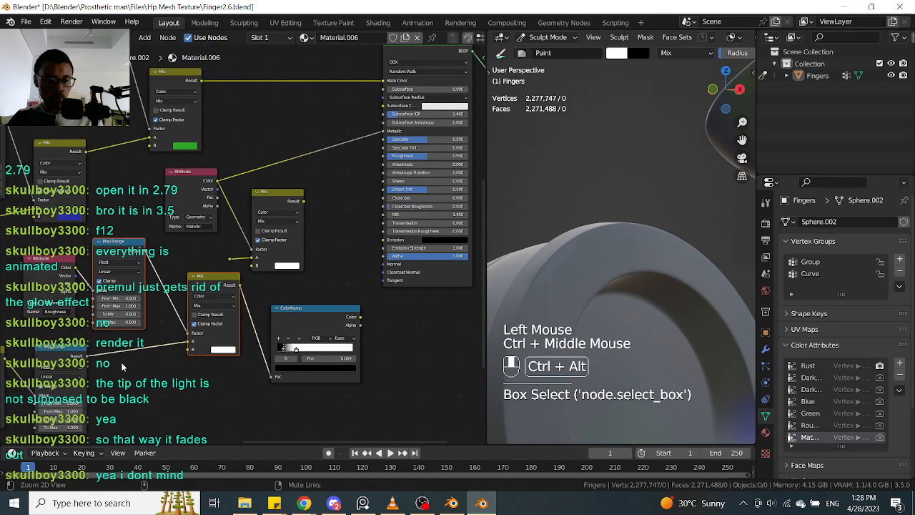
ctrl+middle_drag(9, 360, 10, 363)
click(22, 364)
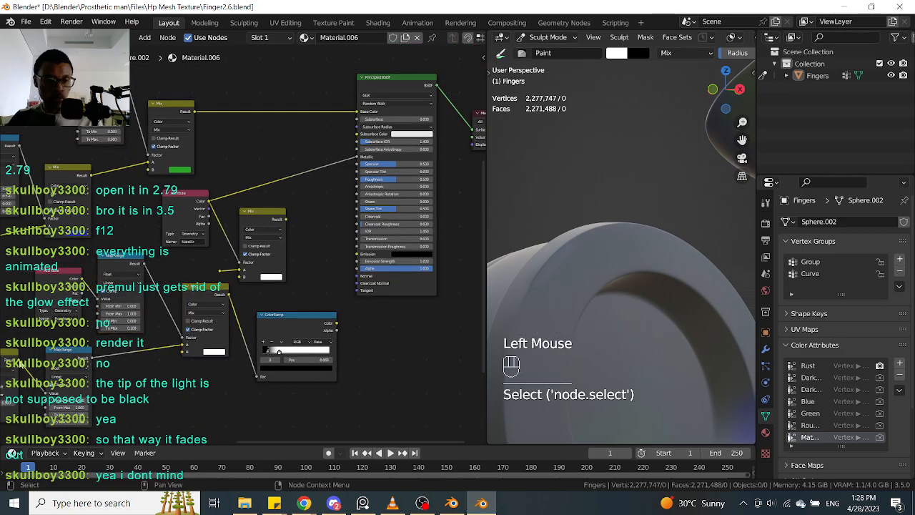
drag(93, 358, 147, 303)
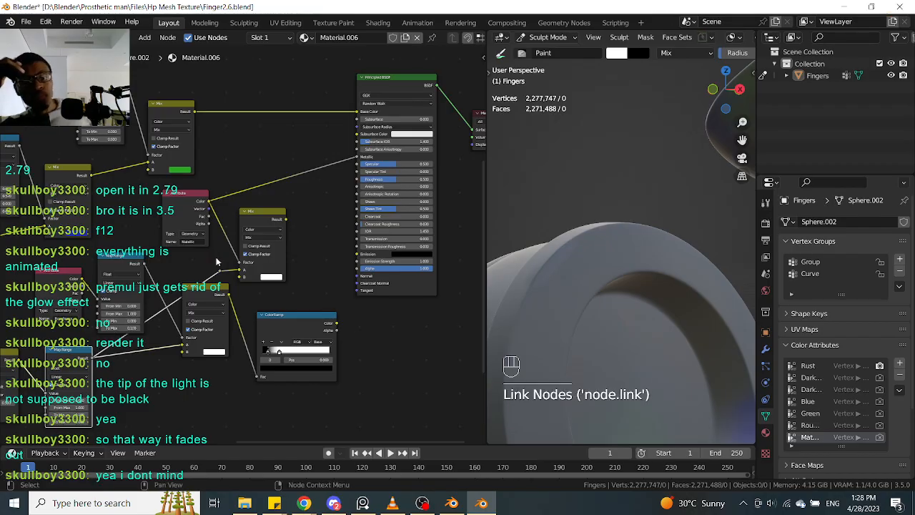
click(312, 286)
ctrl+middle_drag(312, 286, 181, 268)
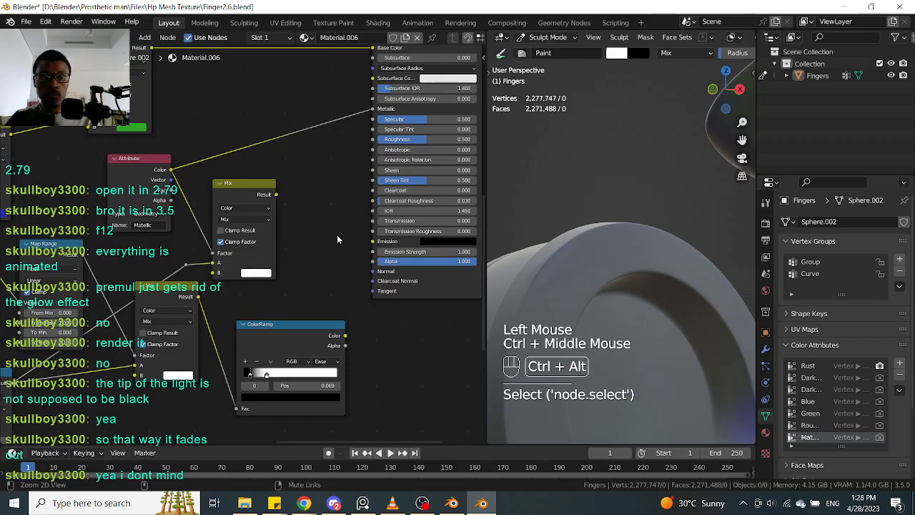
ctrl+middle_drag(337, 239, 336, 240)
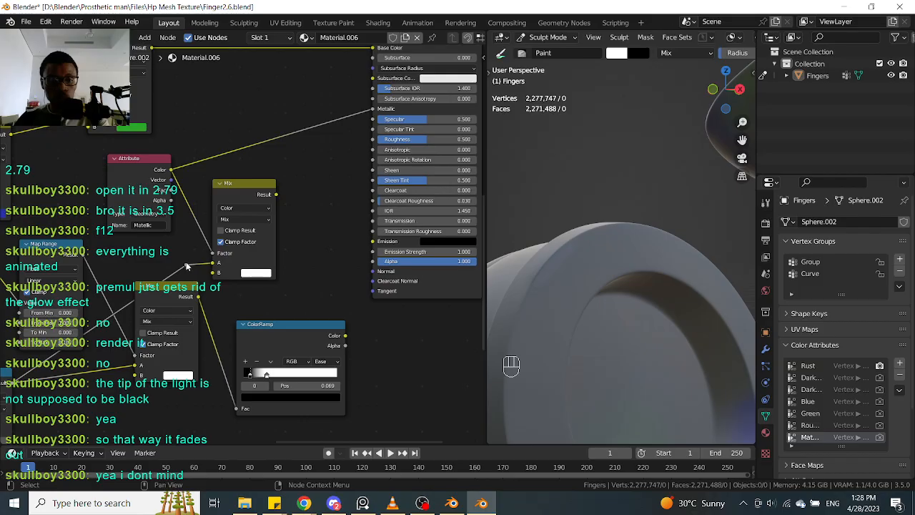
Save the project as a new version named Finger2.7.blend
key(ctrl+shift)
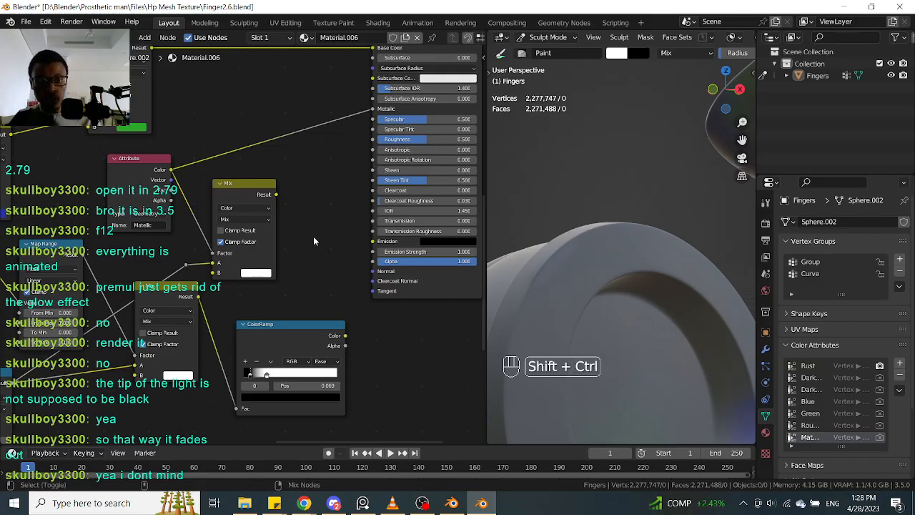
key(ctrl+shift+t)
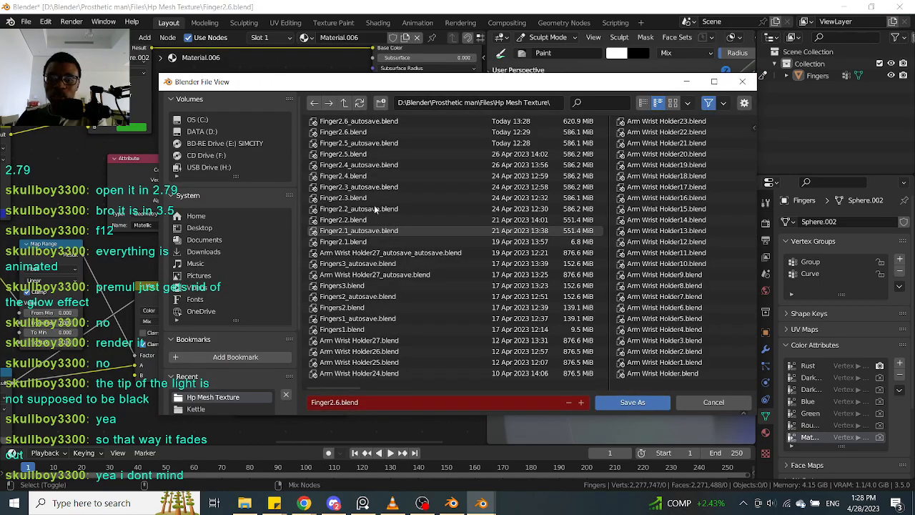
click(606, 403)
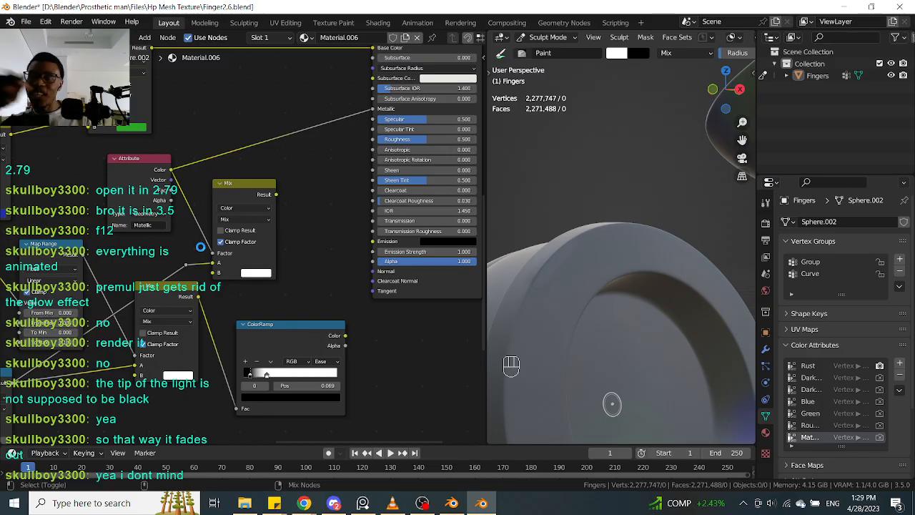
key(ctrl+alt+s)
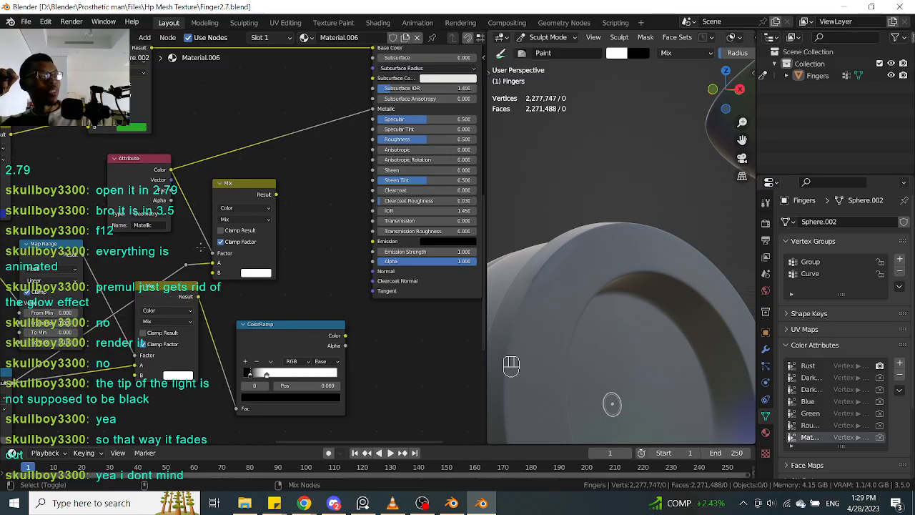
key(ctrl+s)
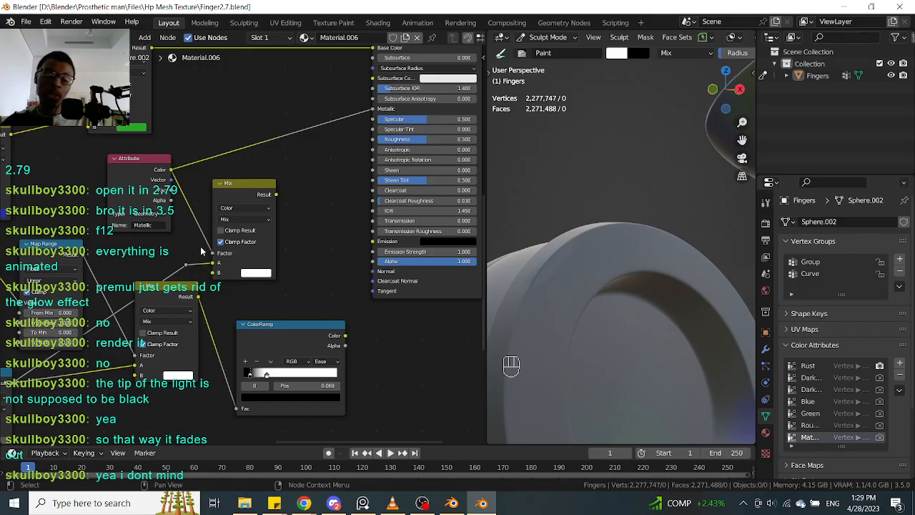
Set the Principled BSDF's Subsurface IOR to 1.010 and move the Matellic-driven Mix node closer to the shader
drag(428, 88, 400, 87)
drag(246, 191, 283, 193)
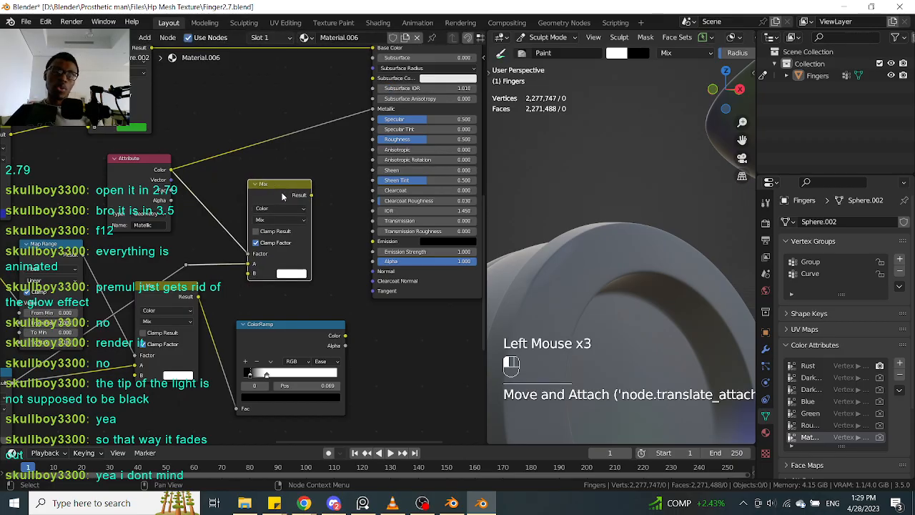
Preview the signal of the reroute feeding the Matellic-driven Mix node on the finger model
ctrl+shift+click(188, 265)
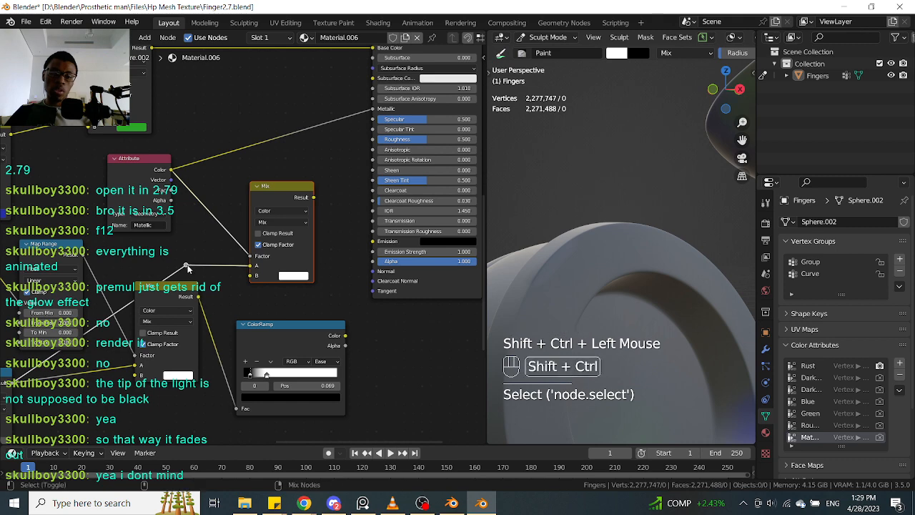
ctrl+shift+click(191, 286)
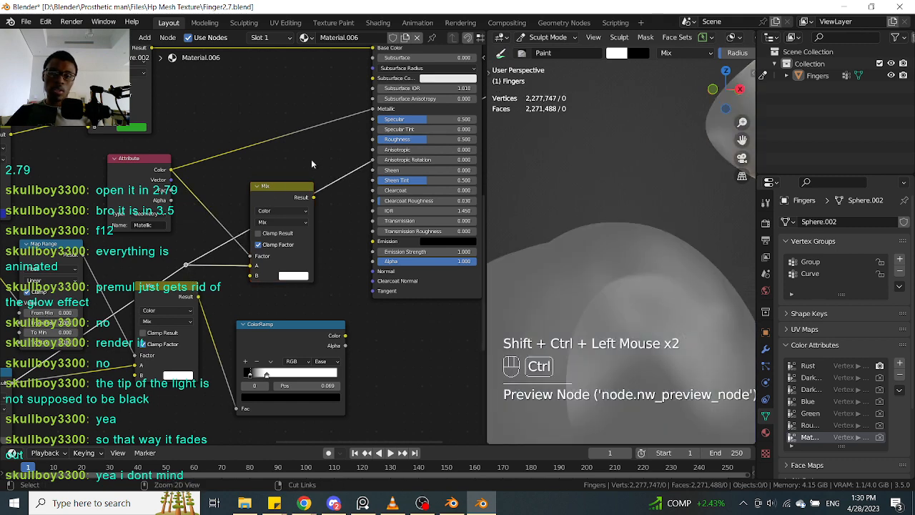
ctrl+middle_drag(311, 164, 279, 168)
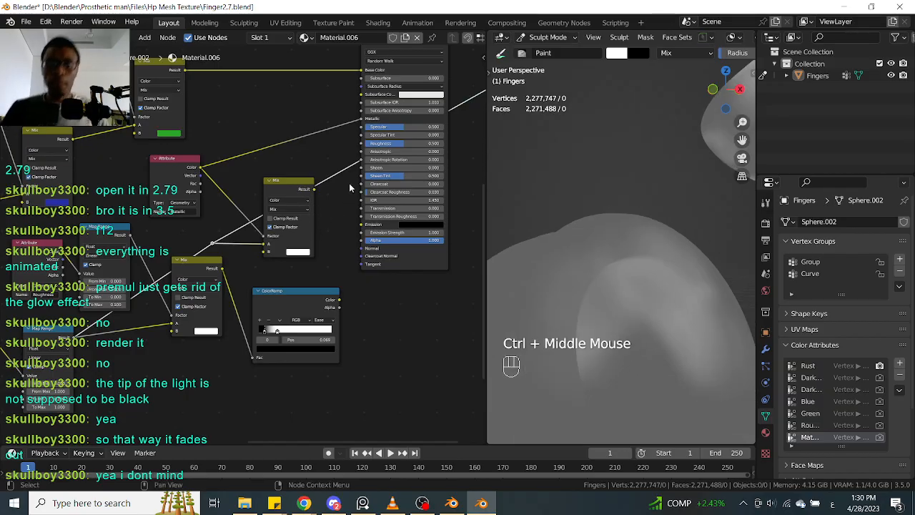
Move the Matellic-driven Mix node down, clear of the preview link and over the ColorRamp
click(287, 182)
key(g)
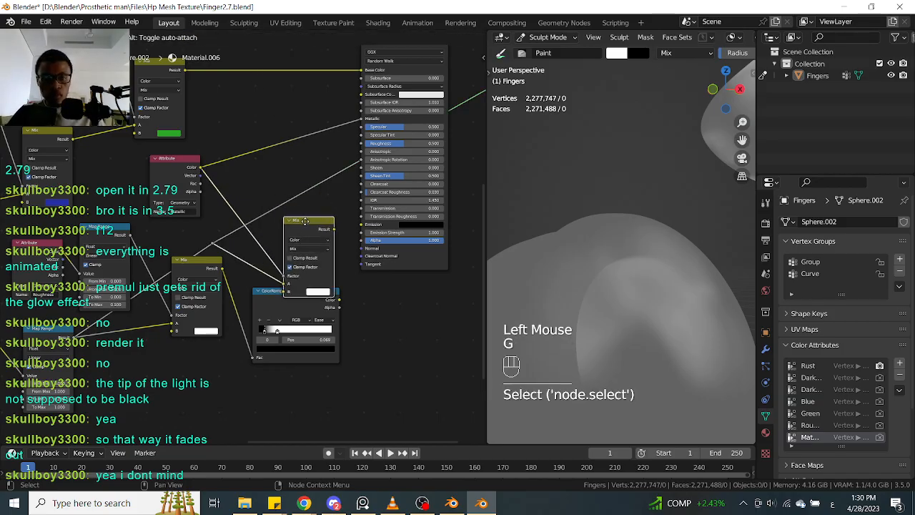
click(310, 239)
key(shift+a)
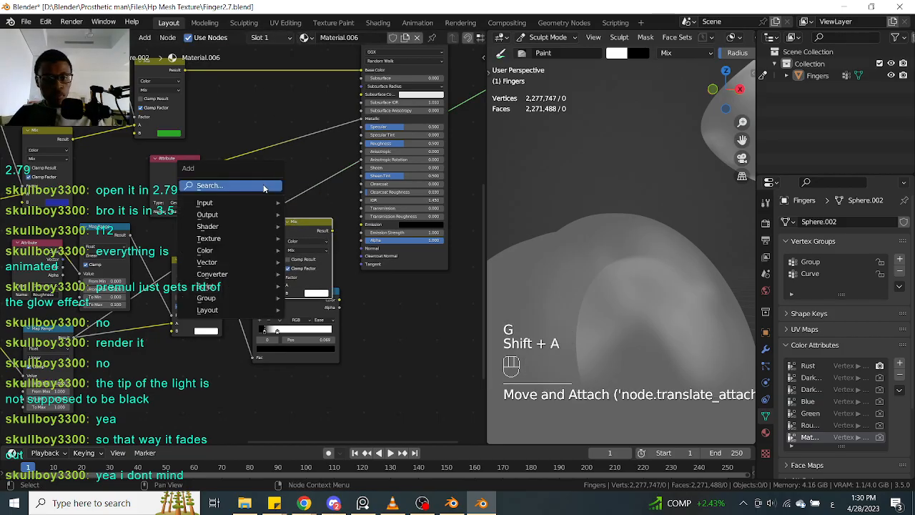
Frame several finger segments and preview the Result of the 0.500-factor Mix node that feeds the lower Map Range
ctrl+middle_drag(572, 257, 576, 150)
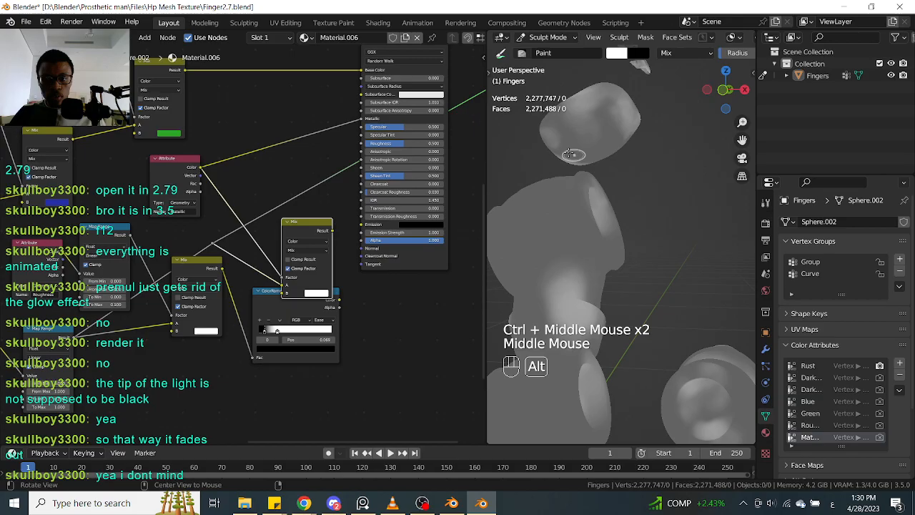
shift+middle_drag(649, 174, 664, 177)
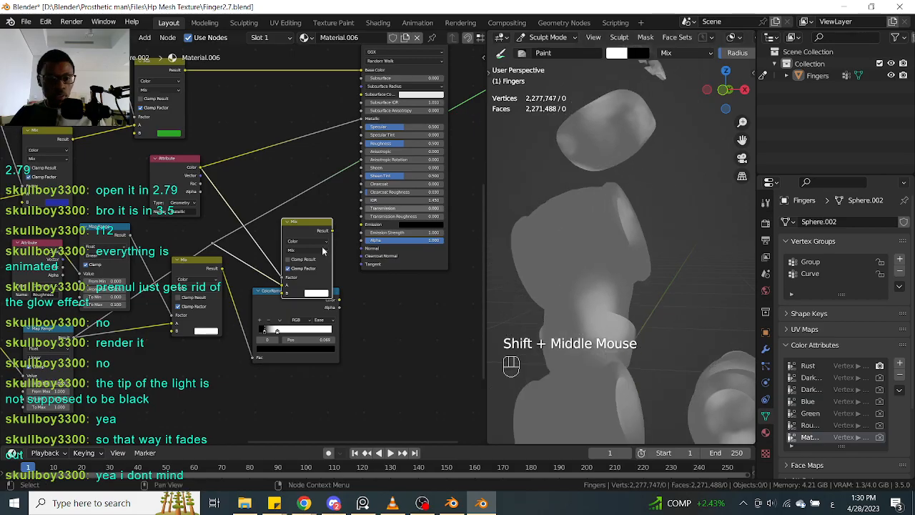
shift+middle_drag(49, 356, 203, 339)
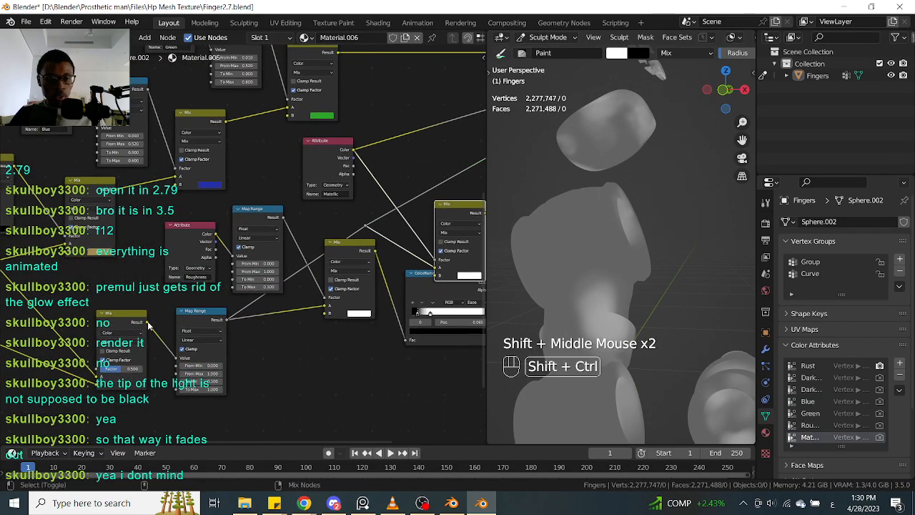
ctrl+shift+click(147, 325)
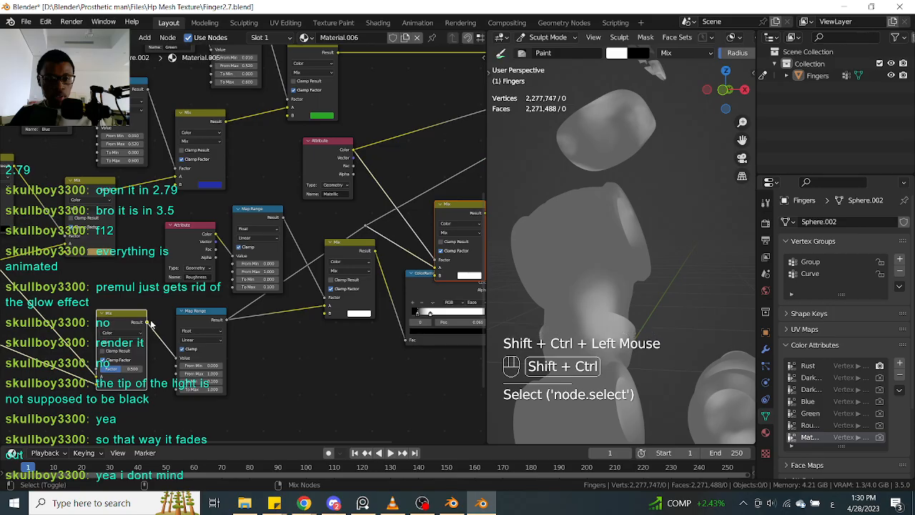
ctrl+shift+click(155, 319)
Add an Invert node and insert it into the preview link from the 0.500-factor Mix node to the Material Output
shift+middle_drag(397, 189, 337, 219)
key(shift+a)
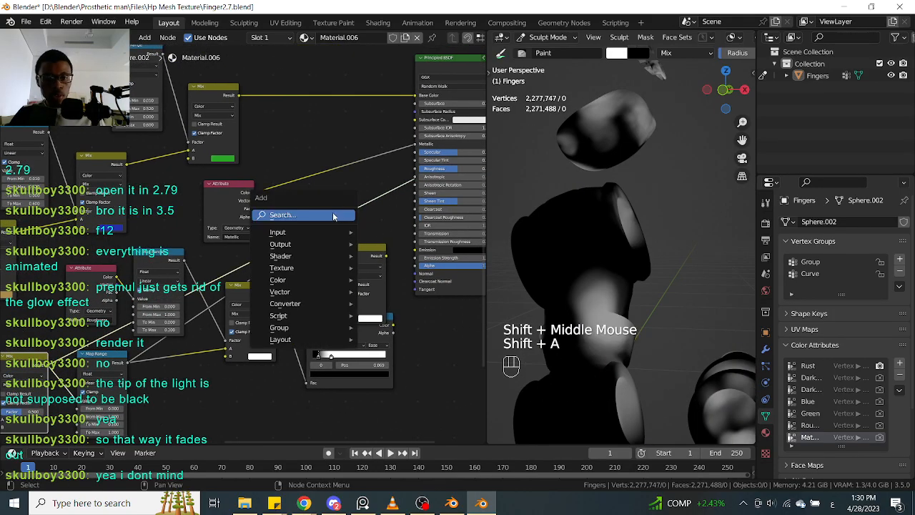
click(333, 208)
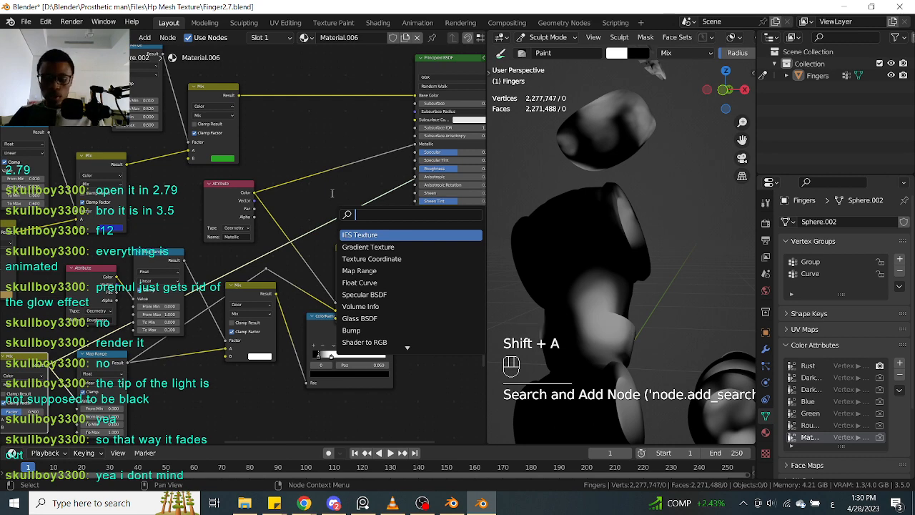
text(ەری)
key(BackSpace)
key(BackSpace)
key(BackSpace)
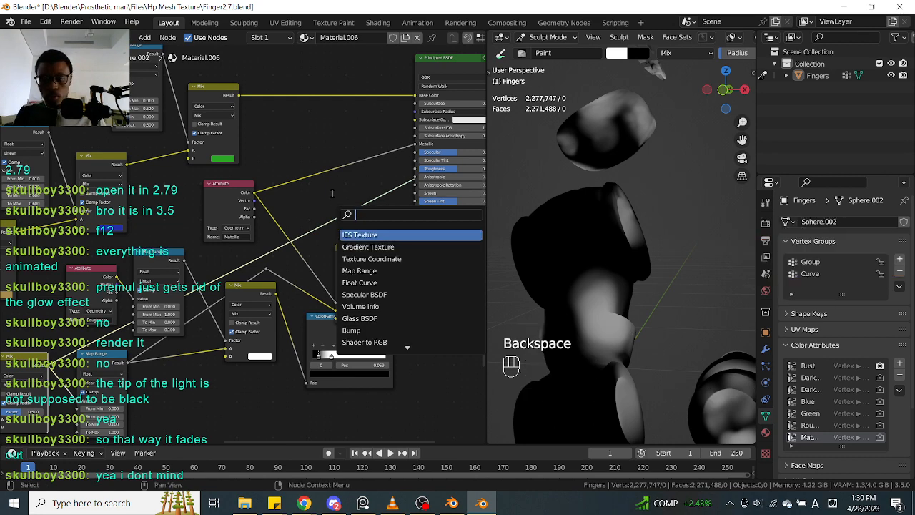
key(alt+shift)
text(Inve)
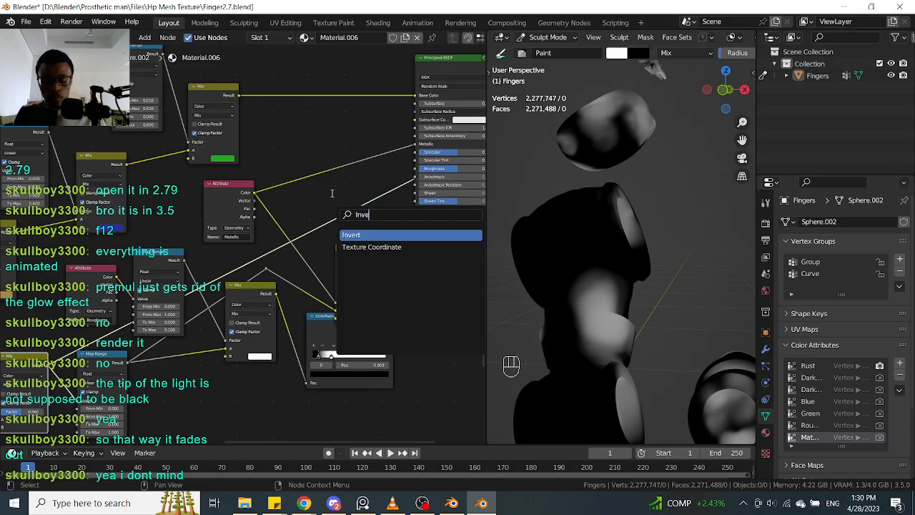
key(Return)
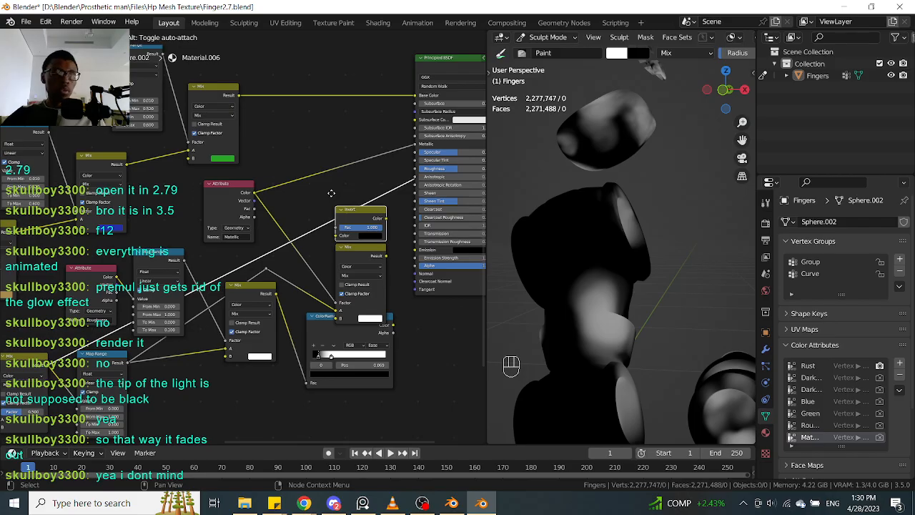
click(263, 197)
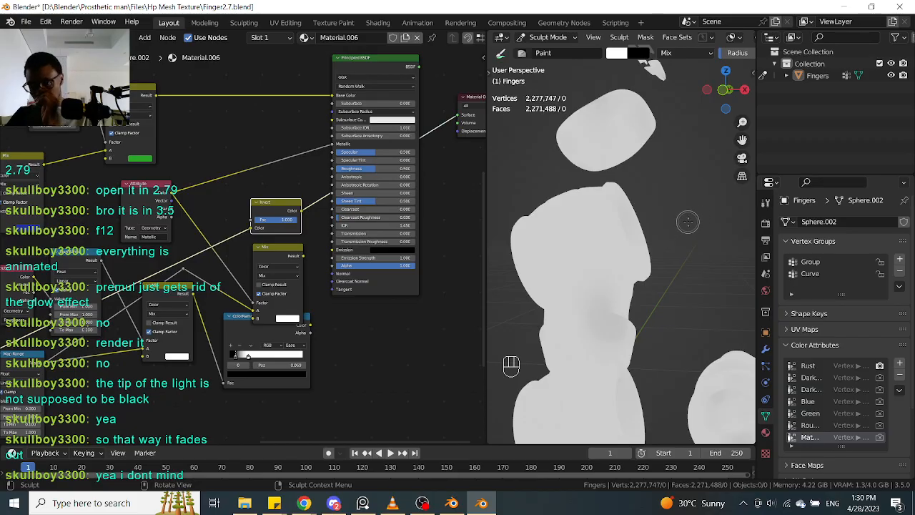
Examine the inverted mask on the finger segments with the Invert node's Fac at 1.000
mouse_move(696, 215)
middle_down()
mouse_move(684, 250)
mouse_move(670, 214)
middle_up()
ctrl+middle_drag(338, 238, 275, 215)
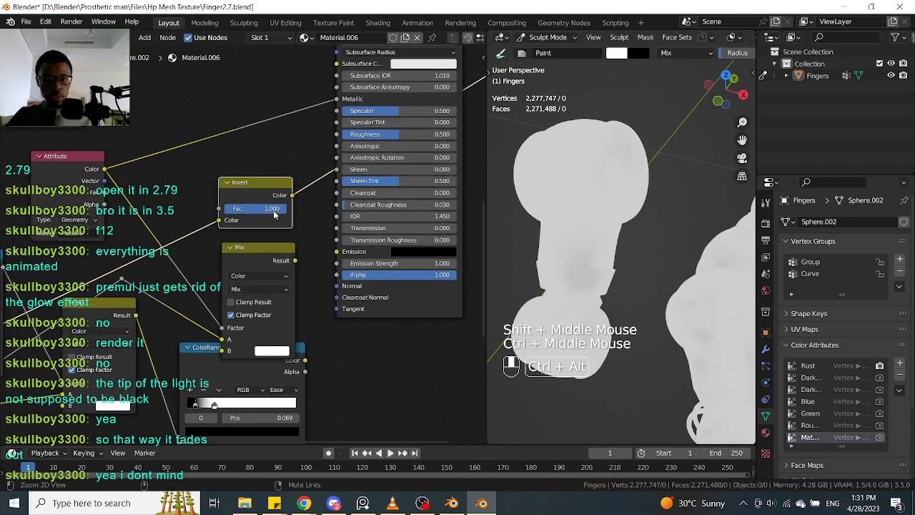
ctrl+middle_click(220, 211)
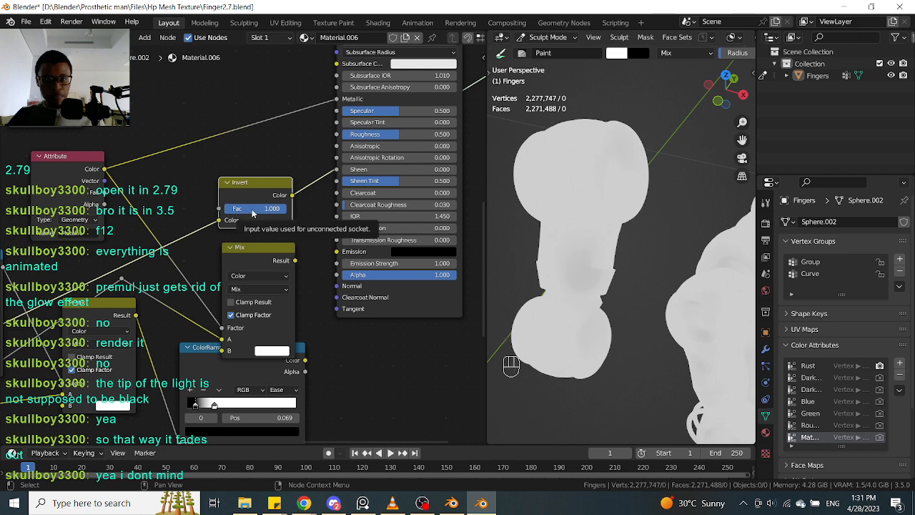
drag(270, 215, 290, 214)
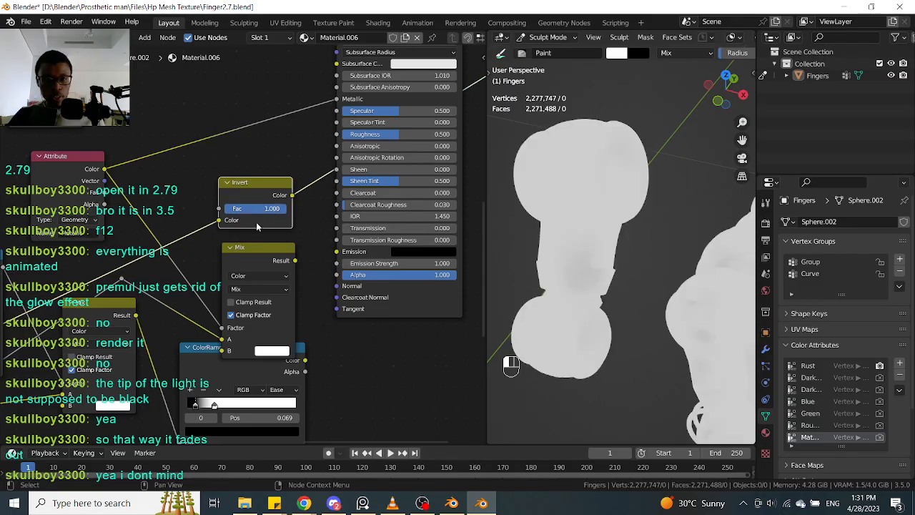
ctrl+middle_drag(256, 222, 332, 274)
ctrl+middle_drag(653, 215, 634, 235)
ctrl+middle_drag(336, 228, 418, 244)
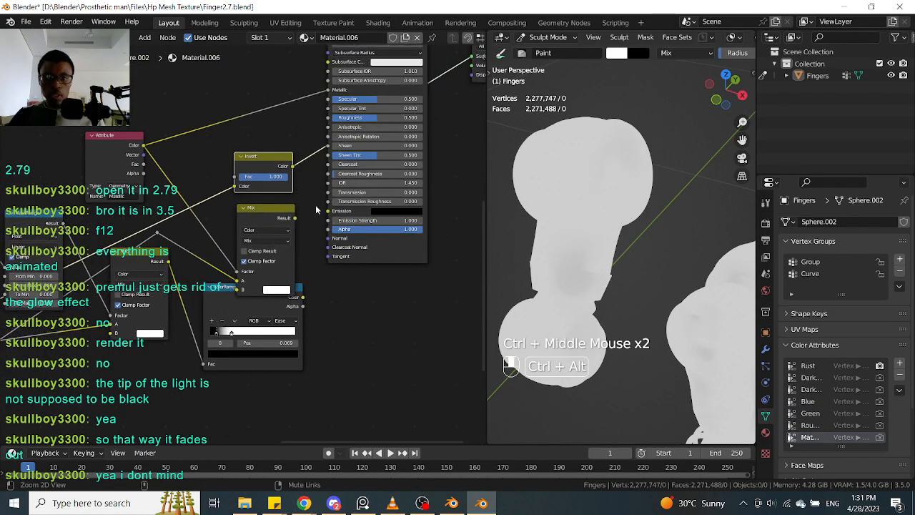
ctrl+middle_drag(415, 228, 442, 235)
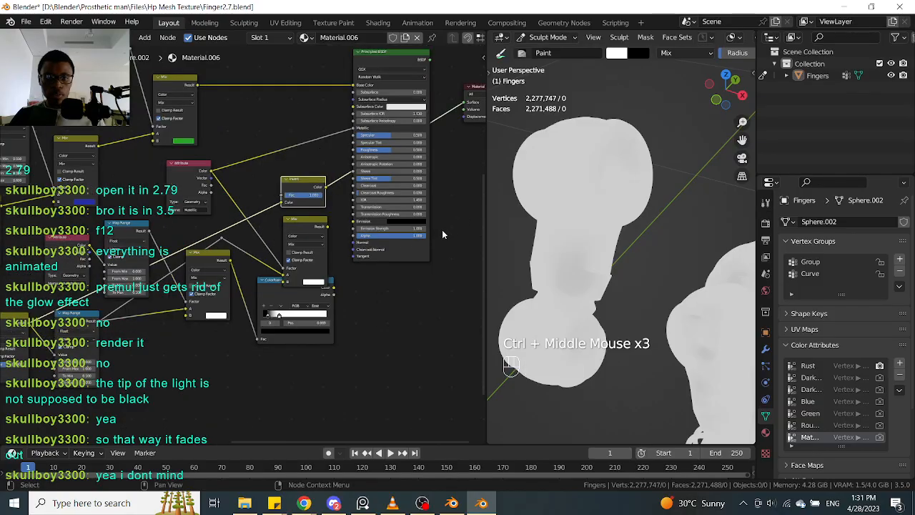
Move the Principled BSDF node up and away from the Invert and Mix nodes to free space between them
shift+middle_drag(398, 53, 341, 101)
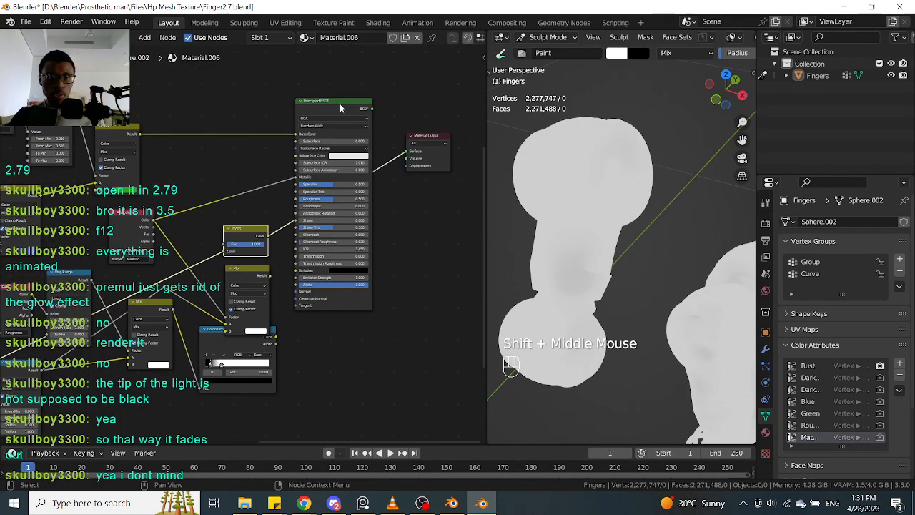
drag(355, 101, 386, 66)
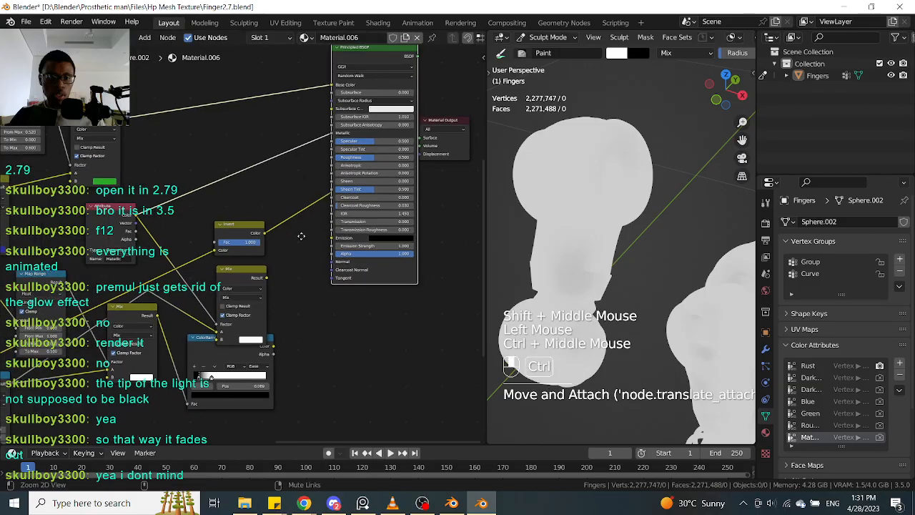
ctrl+middle_drag(300, 235, 283, 239)
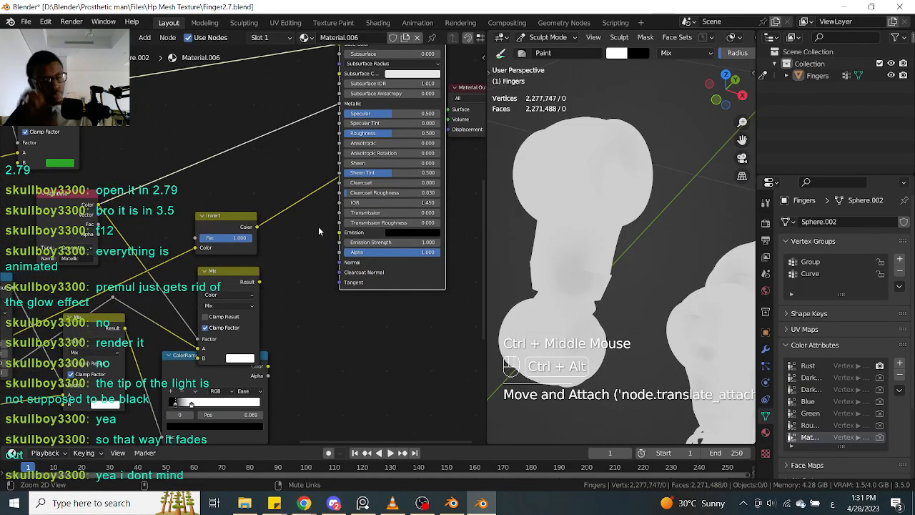
Duplicate the ColorRamp node and insert the copy into the Invert node's output link, placed above the Invert and Mix nodes
ctrl+middle_drag(317, 233, 326, 230)
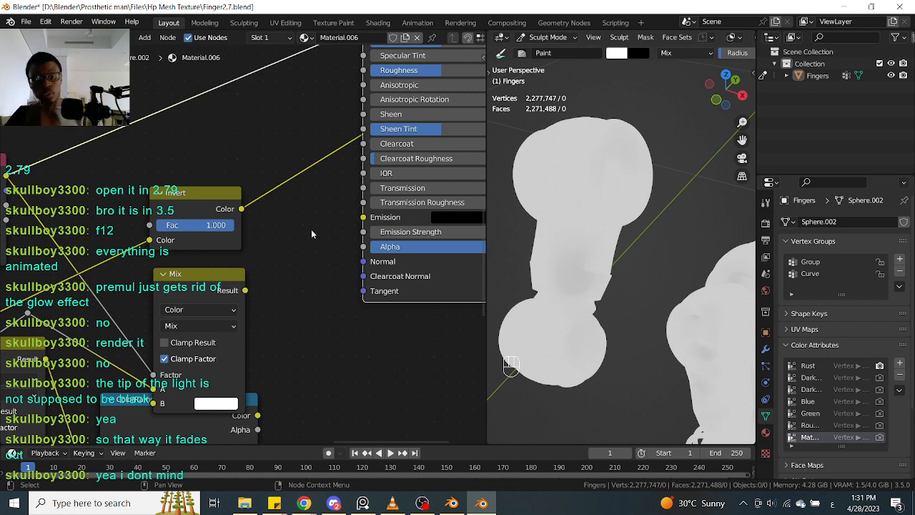
ctrl+middle_drag(284, 247, 415, 279)
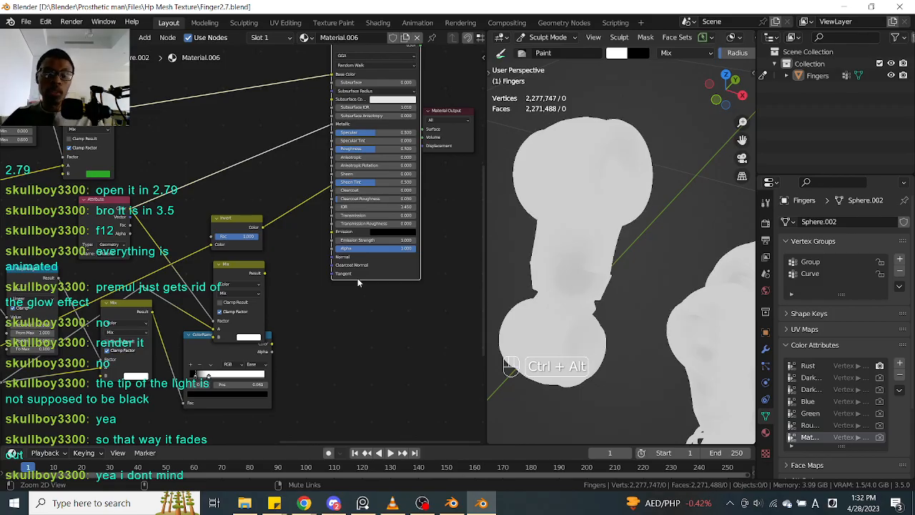
ctrl+middle_drag(359, 282, 262, 301)
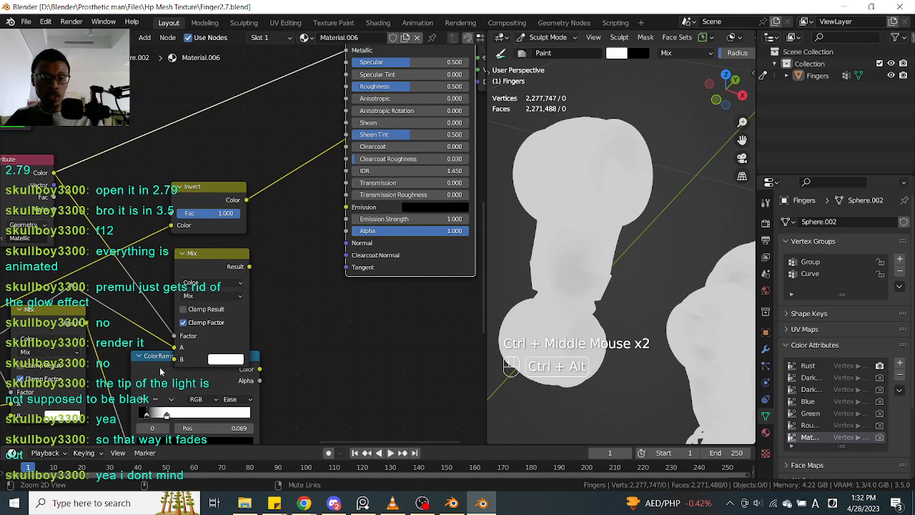
ctrl+middle_drag(143, 365, 153, 375)
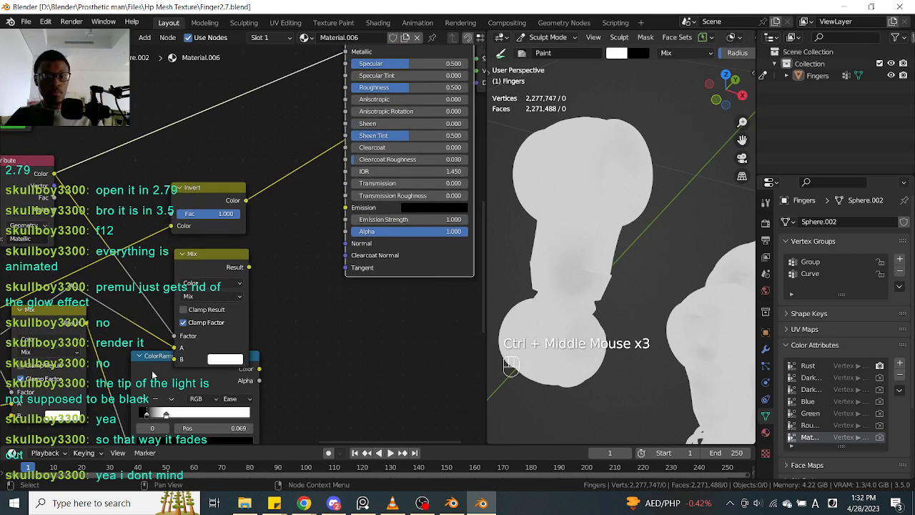
drag(159, 371, 266, 360)
key(shift+d)
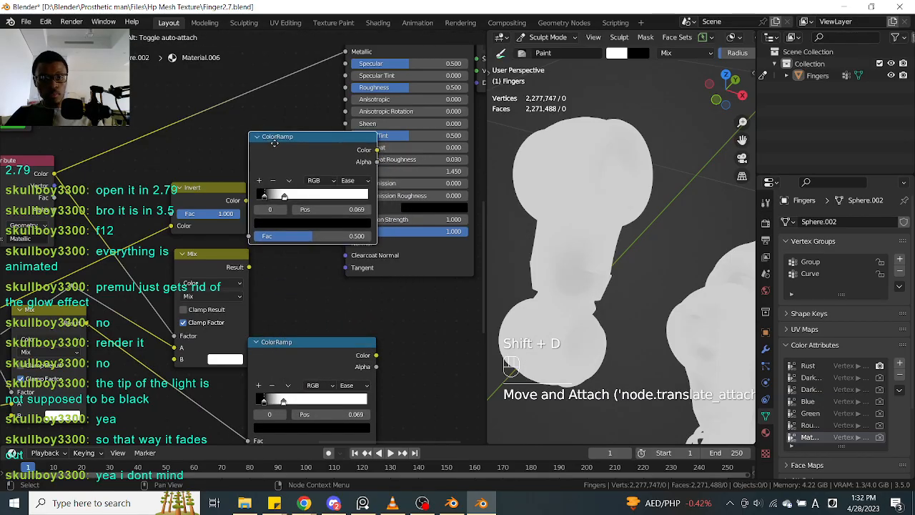
click(313, 320)
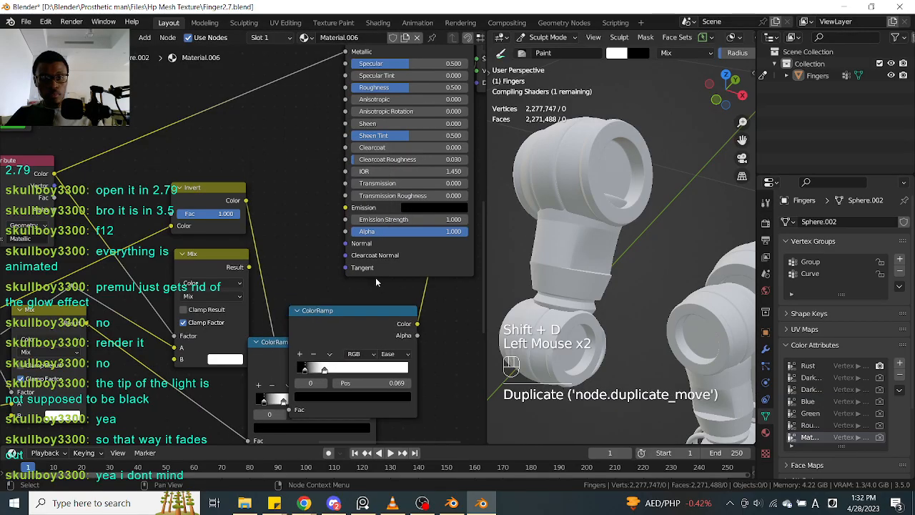
shift+middle_drag(451, 316, 355, 318)
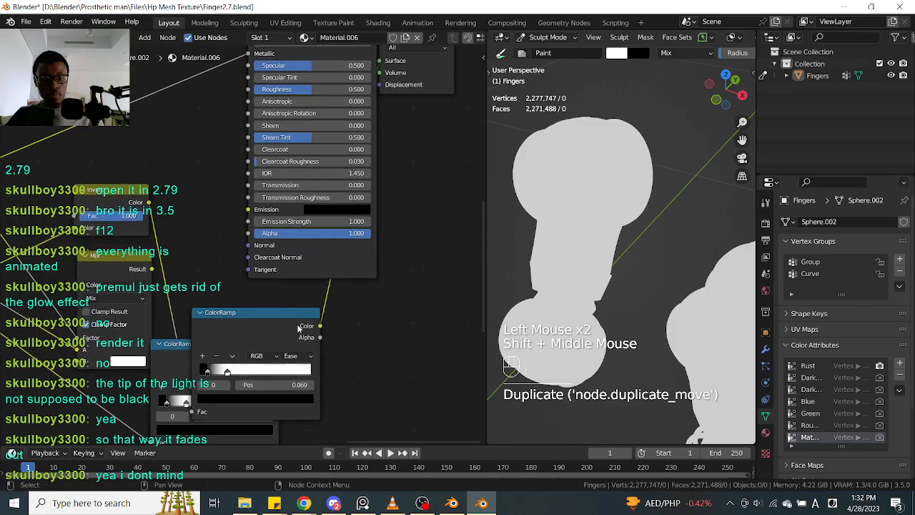
drag(274, 326, 250, 177)
Move the Principled BSDF and Material Output nodes together to make room beside the inserted ColorRamp
shift+middle_drag(209, 302, 198, 410)
shift+middle_drag(429, 136, 376, 165)
drag(287, 218, 295, 242)
key(g)
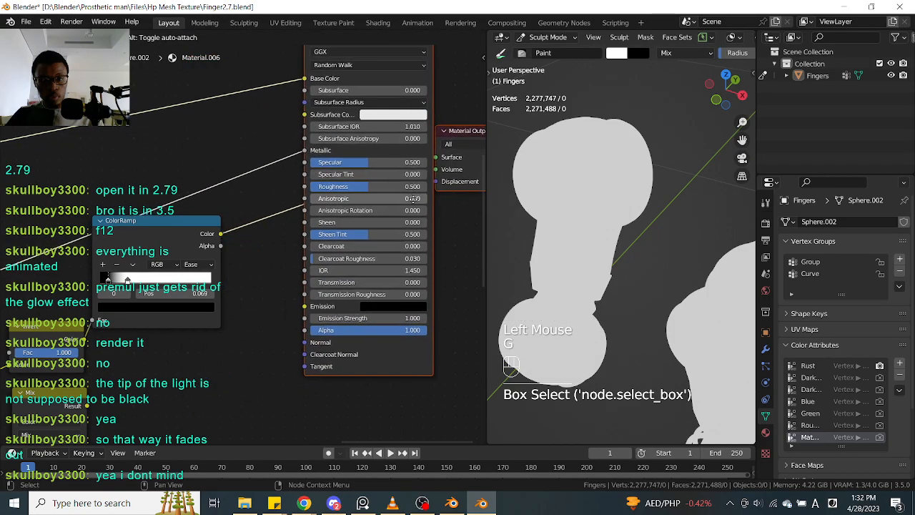
click(428, 195)
Shift the inserted ColorRamp's white stop to the far end of the gradient and its black stop to position 0.869
ctrl+middle_click(231, 289)
ctrl+middle_drag(231, 289, 192, 251)
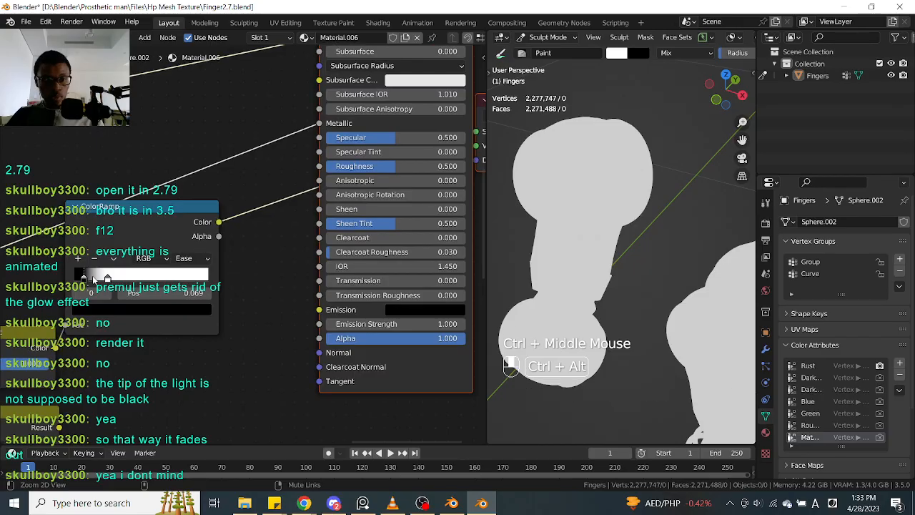
ctrl+middle_drag(108, 279, 105, 279)
drag(107, 279, 191, 279)
drag(100, 279, 197, 285)
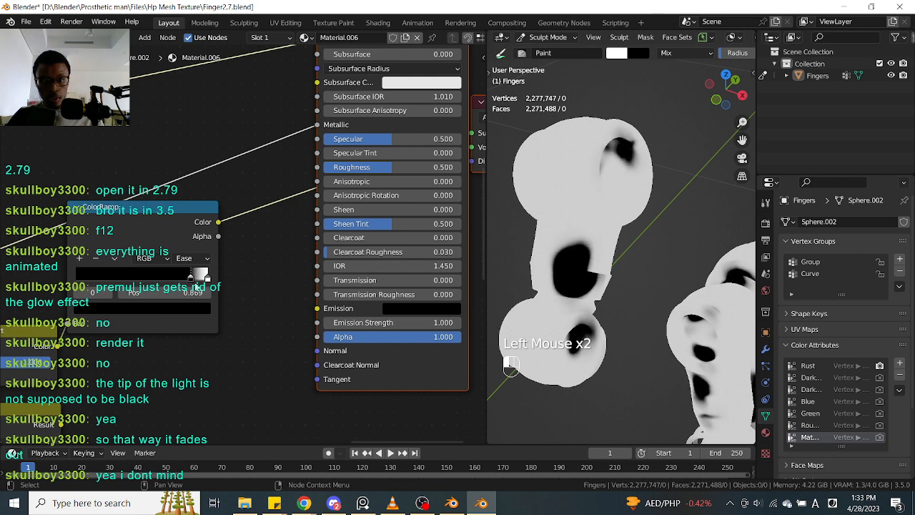
ctrl+middle_drag(196, 285, 221, 333)
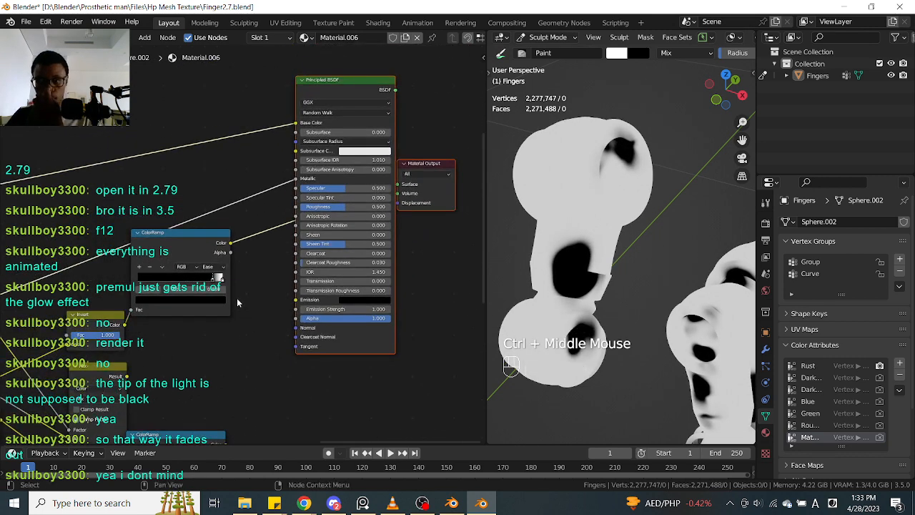
click(238, 301)
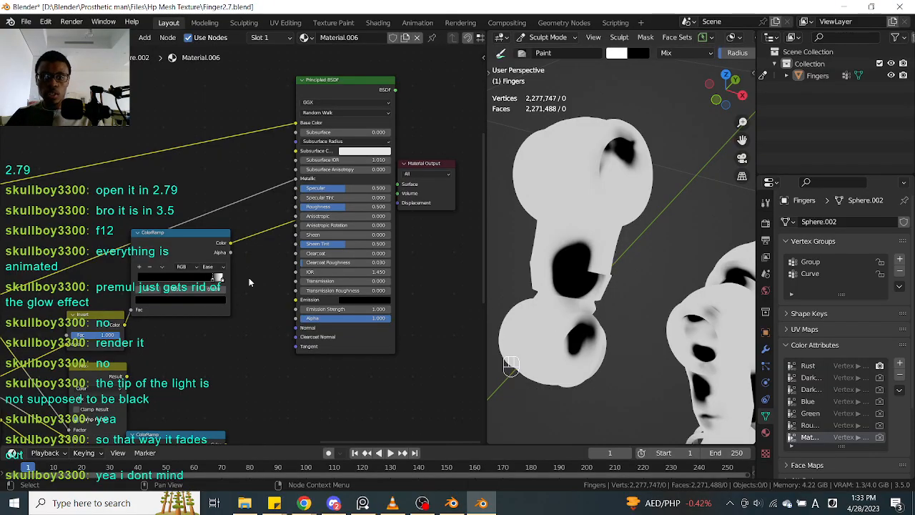
Fine-tune the inserted ColorRamp's black stop to position 0.858 after checking the mask on the fingers
alt+middle_drag(701, 238, 657, 272)
ctrl+middle_drag(592, 323, 604, 282)
click(215, 278)
drag(211, 277, 209, 274)
mouse_move(243, 280)
ctrl+middle_down()
mouse_move(245, 236)
mouse_move(243, 271)
ctrl+middle_up()
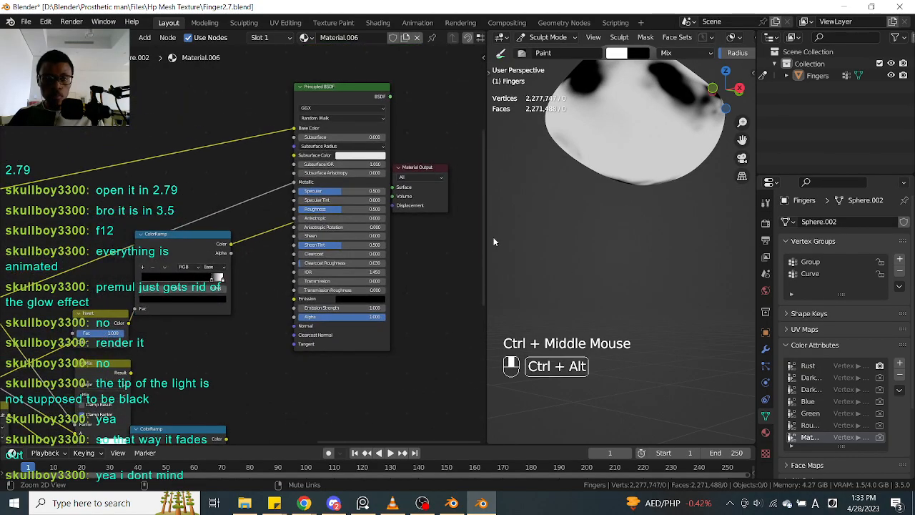
Connect the inserted ColorRamp's Color to the Principled BSDF's Metallic input and link the BSDF to the Material Output's Surface
middle_drag(494, 246, 629, 240)
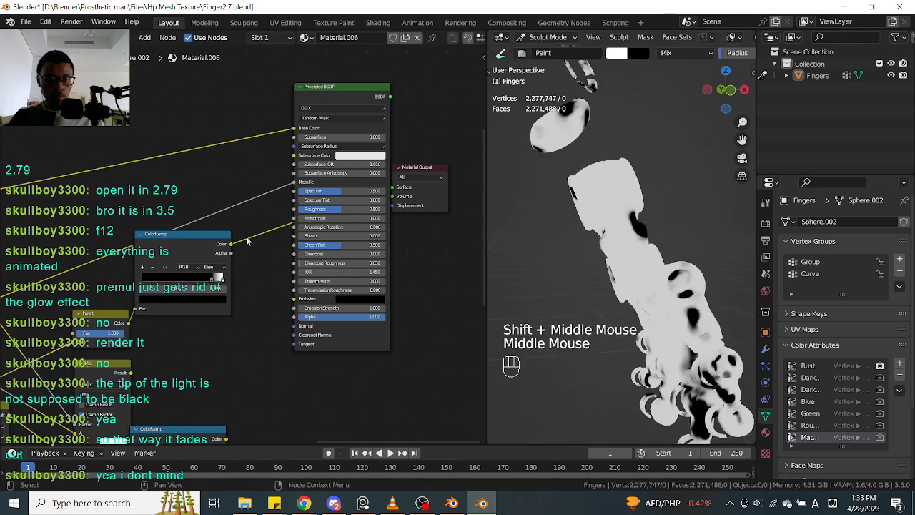
drag(230, 244, 293, 182)
shift+middle_drag(401, 110, 375, 149)
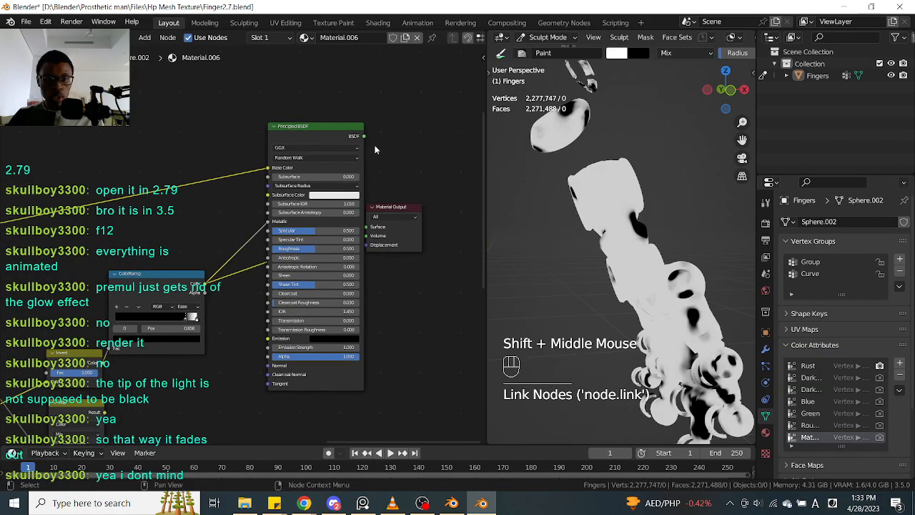
key(shift+ctrl)
ctrl+shift+click(331, 141)
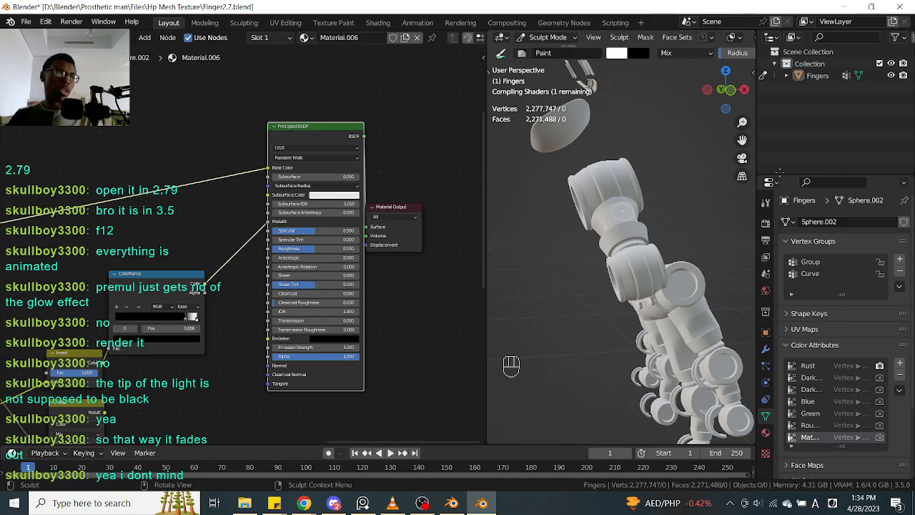
Inspect the metallic shading on the finger segments up close and save the file
mouse_move(712, 199)
middle_down()
mouse_move(677, 223)
mouse_move(713, 195)
mouse_move(706, 236)
mouse_move(708, 225)
middle_up()
mouse_move(708, 225)
ctrl+middle_down()
mouse_move(715, 207)
mouse_move(710, 258)
ctrl+middle_up()
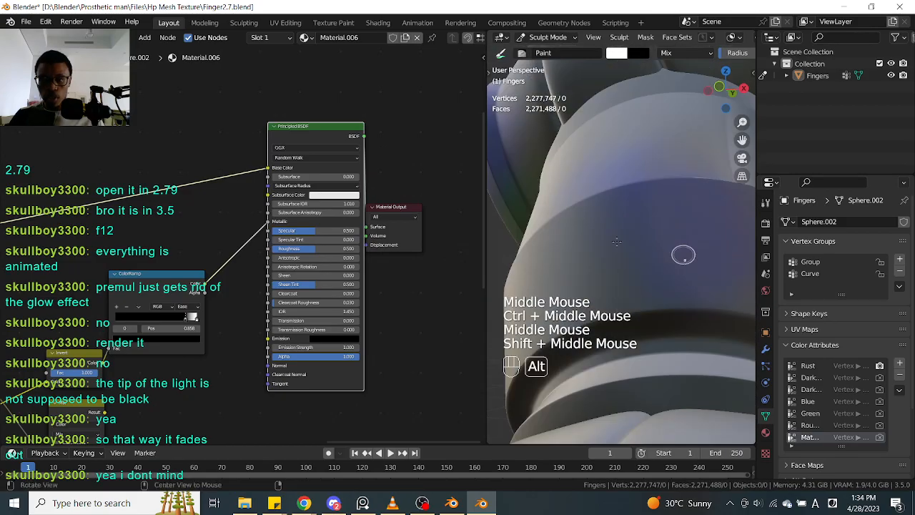
alt+middle_drag(498, 234, 621, 226)
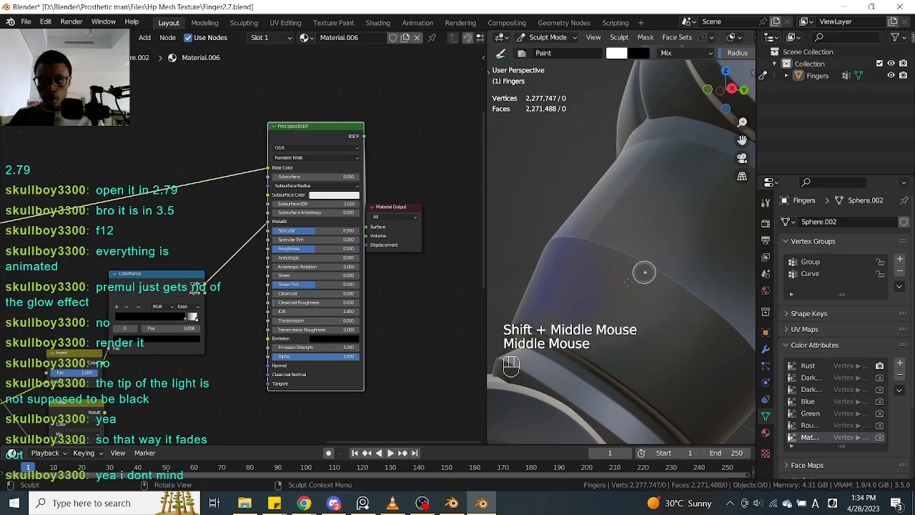
mouse_move(639, 265)
alt+middle_down()
mouse_move(571, 200)
mouse_move(607, 219)
mouse_move(583, 222)
mouse_move(544, 250)
mouse_move(490, 320)
mouse_move(656, 231)
mouse_move(659, 193)
mouse_move(677, 222)
mouse_move(710, 190)
mouse_move(685, 212)
mouse_move(723, 205)
mouse_move(753, 165)
mouse_move(717, 227)
mouse_move(622, 291)
mouse_move(566, 312)
alt+middle_up()
mouse_move(604, 252)
shift+middle_down()
mouse_move(599, 184)
mouse_move(620, 169)
shift+middle_up()
middle_drag(661, 240, 624, 256)
key(shift)
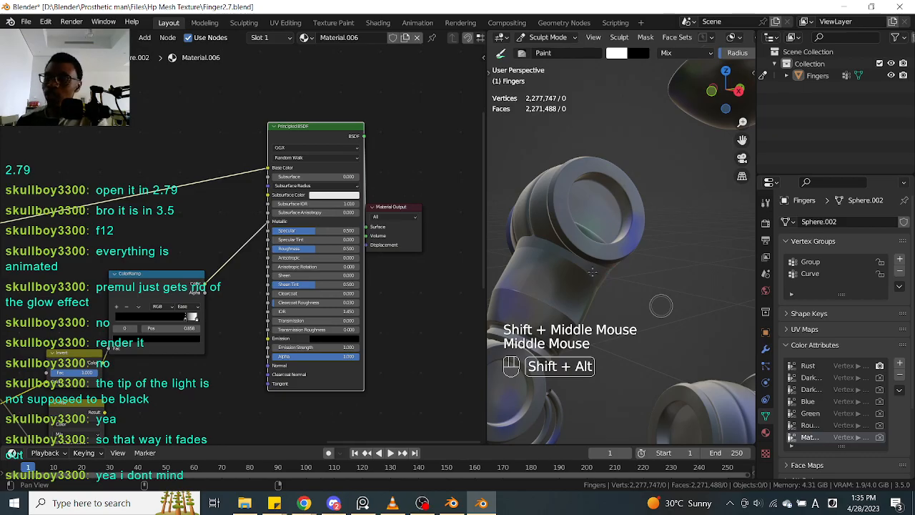
key(ctrl+s)
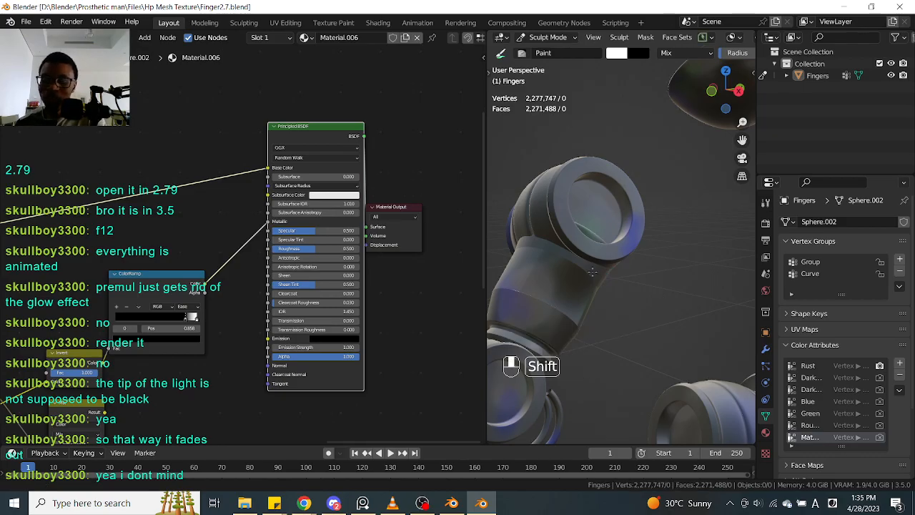
shift+middle_drag(604, 371, 592, 272)
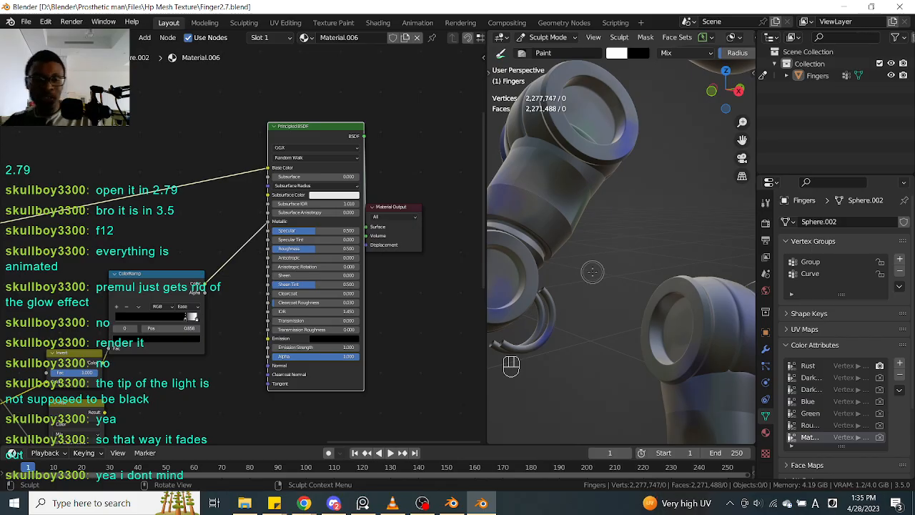
Spread out the Material Output and the Mix node feeding the lower ColorRamp, and delete the reroute above that Mix while keeping links connected
drag(395, 208, 436, 117)
ctrl+middle_drag(446, 193, 425, 297)
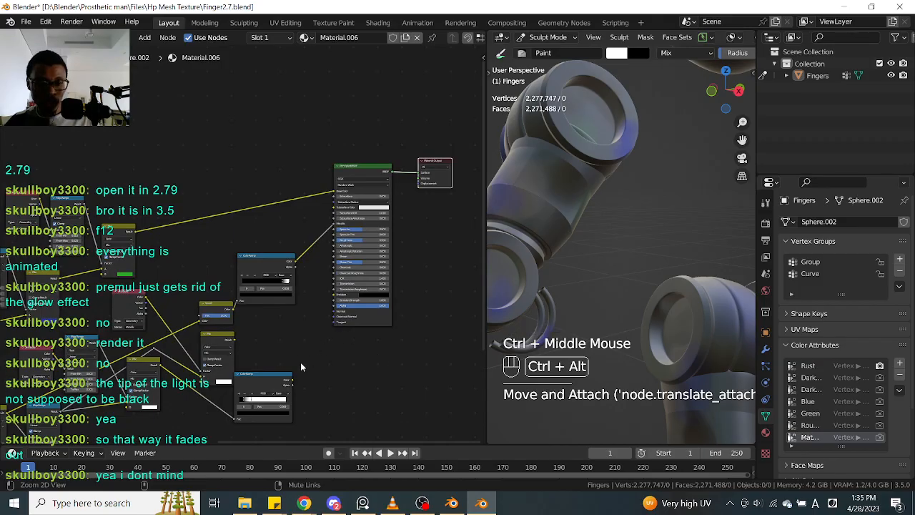
ctrl+middle_drag(311, 352, 271, 225)
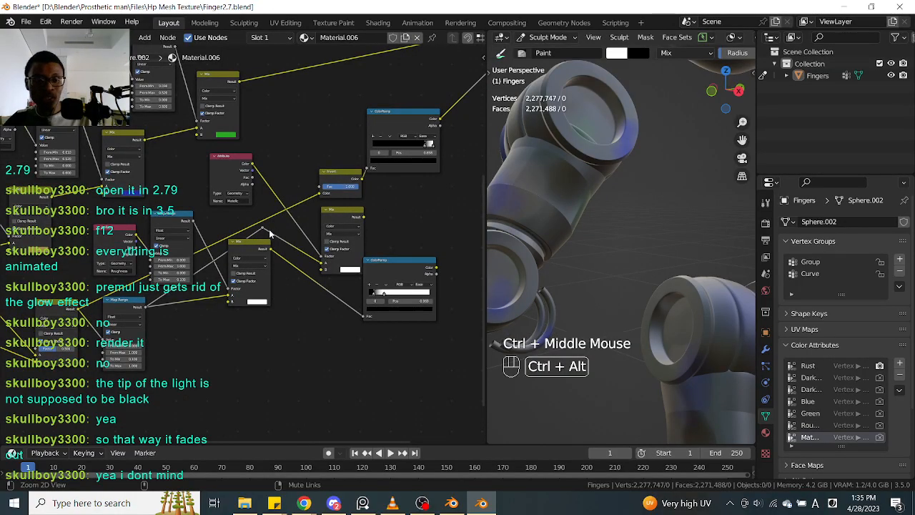
ctrl+middle_drag(262, 230, 264, 235)
click(265, 236)
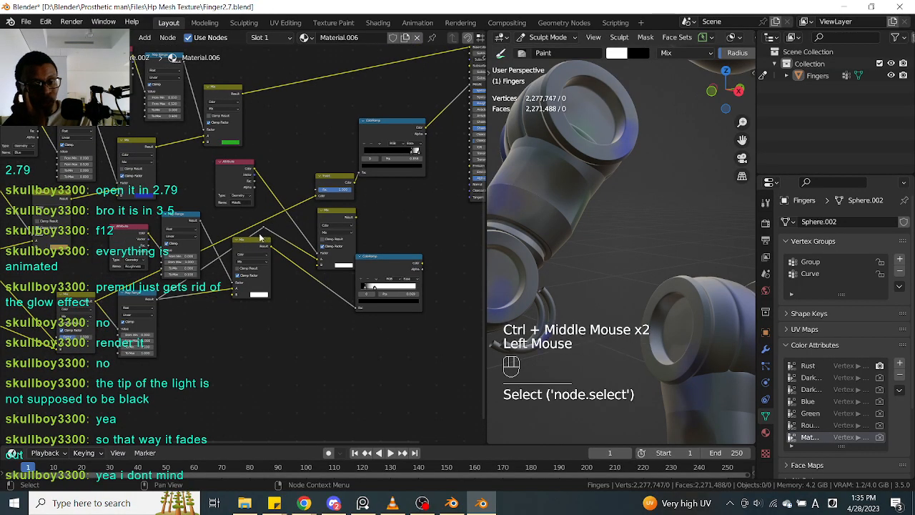
mouse_move(262, 238)
mouse_down()
mouse_move(289, 269)
mouse_move(271, 224)
mouse_move(275, 230)
mouse_up()
key(ctrl+x)
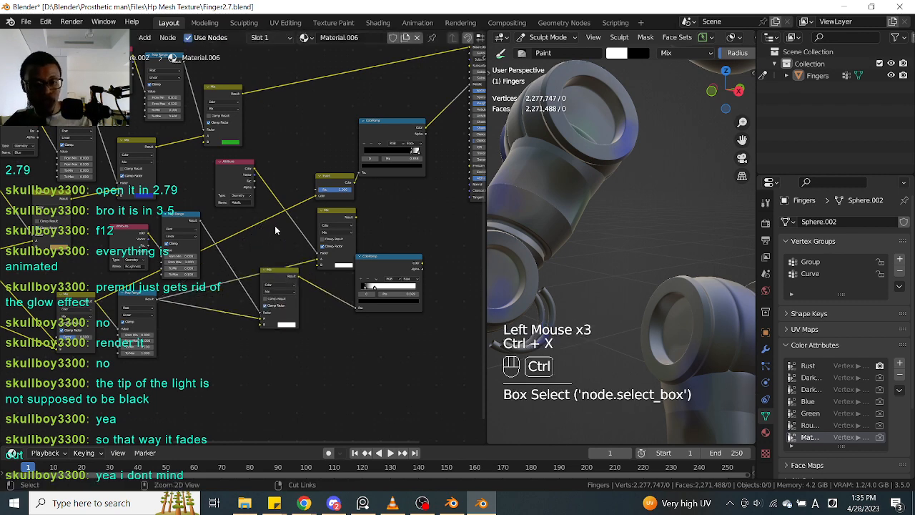
shift+middle_drag(275, 227, 224, 238)
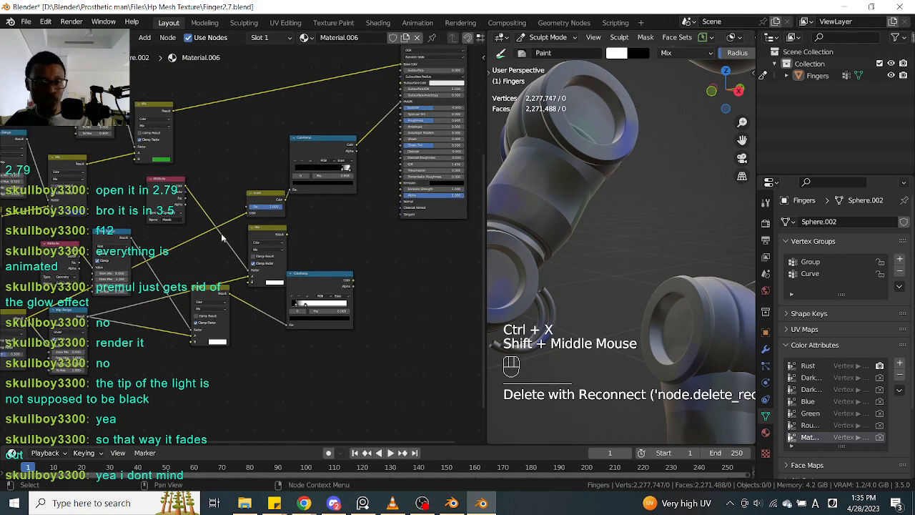
Delete the Metallic Attribute node and the unused Mix node it feeds
click(267, 232)
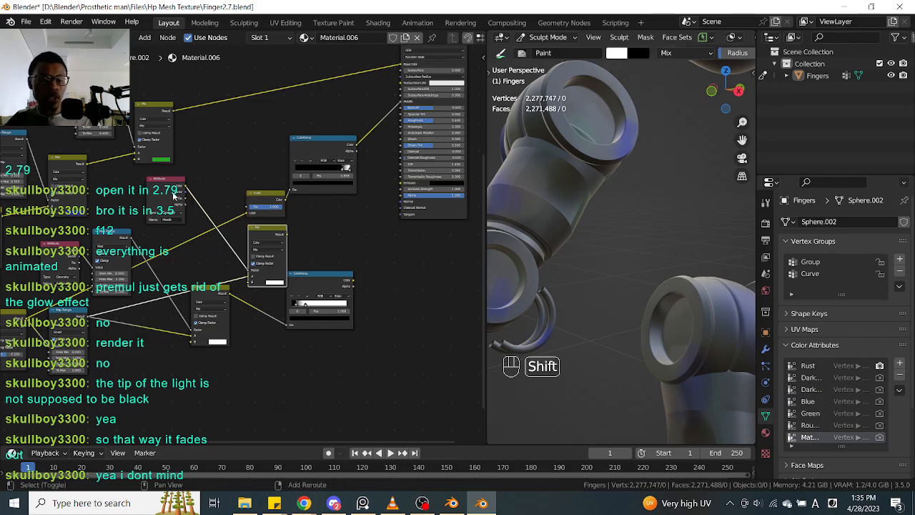
shift+click(179, 202)
key(x)
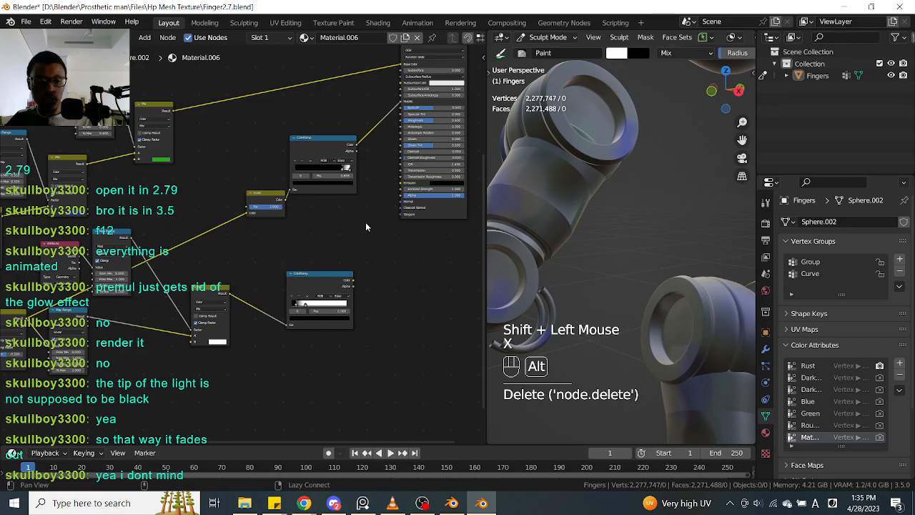
Connect the lower ColorRamp's Color output to the Principled BSDF's Roughness input
shift+middle_drag(365, 221, 308, 223)
shift+middle_drag(329, 276, 316, 323)
drag(289, 321, 328, 165)
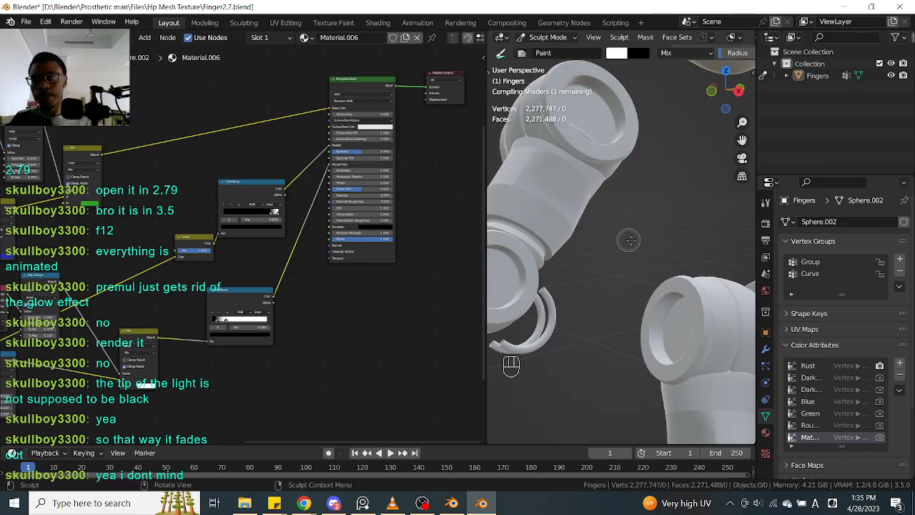
click(624, 244)
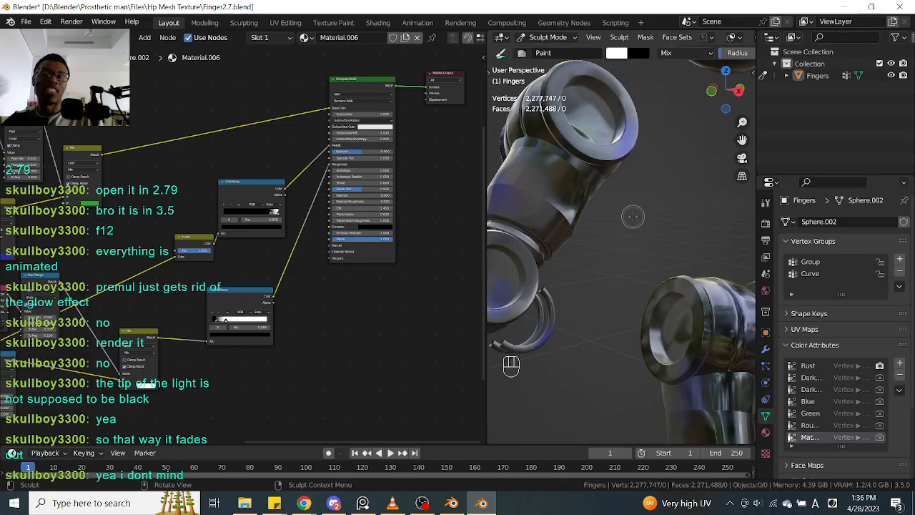
Add an Image Texture node in the empty space below the Principled BSDF and save the file
ctrl+middle_drag(620, 279, 584, 366)
alt+middle_drag(609, 339, 608, 314)
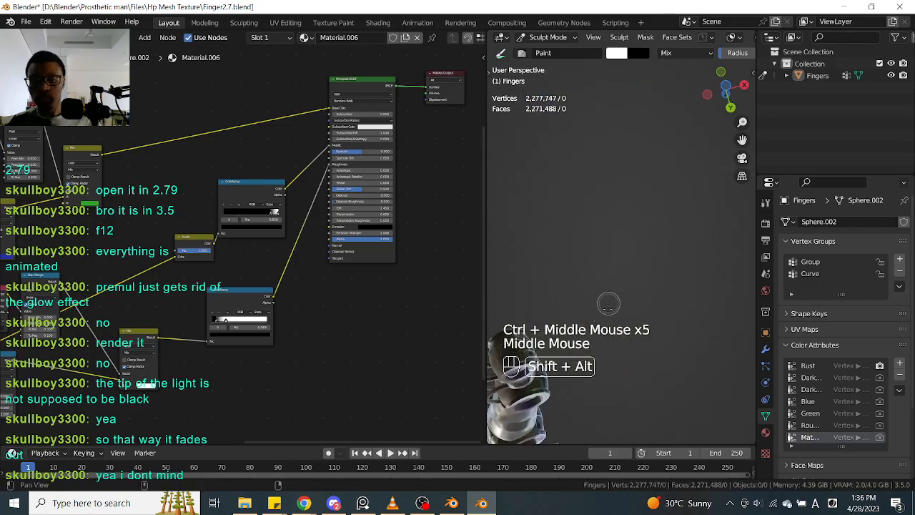
alt+middle_drag(636, 243, 697, 214)
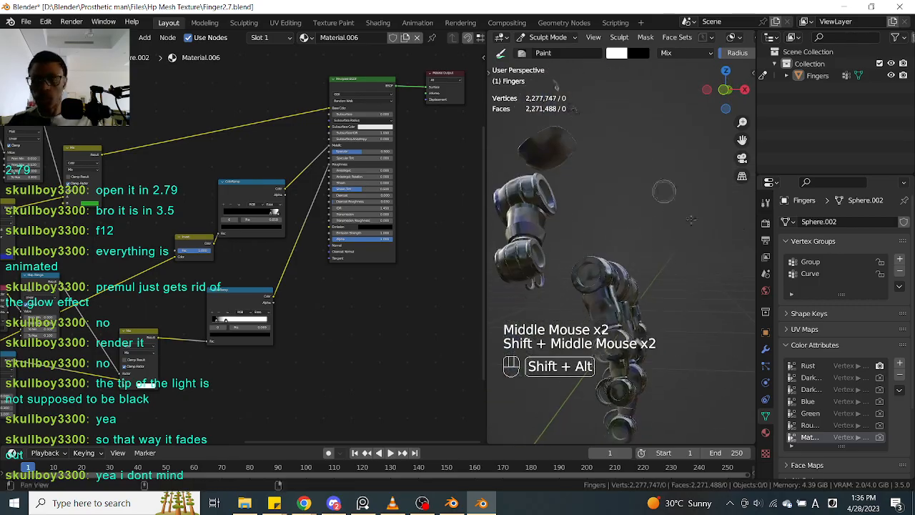
key(shift+a)
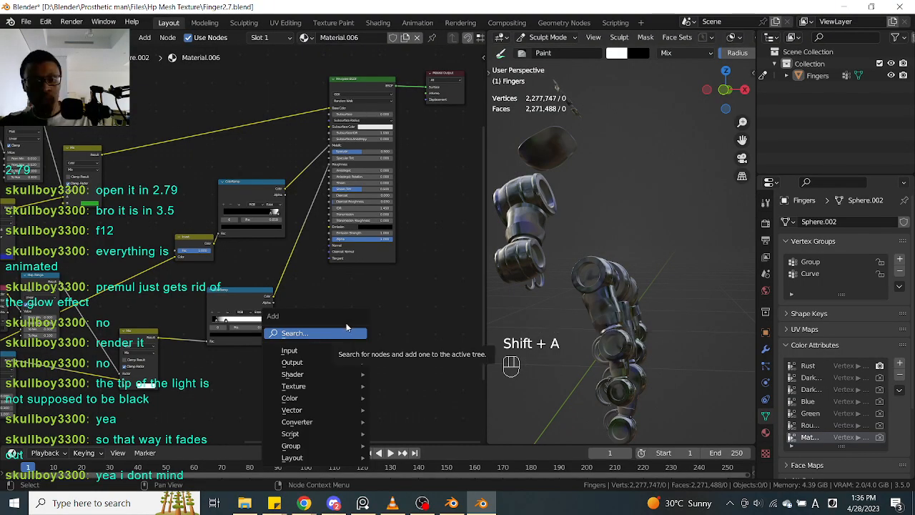
click(319, 333)
text(Image)
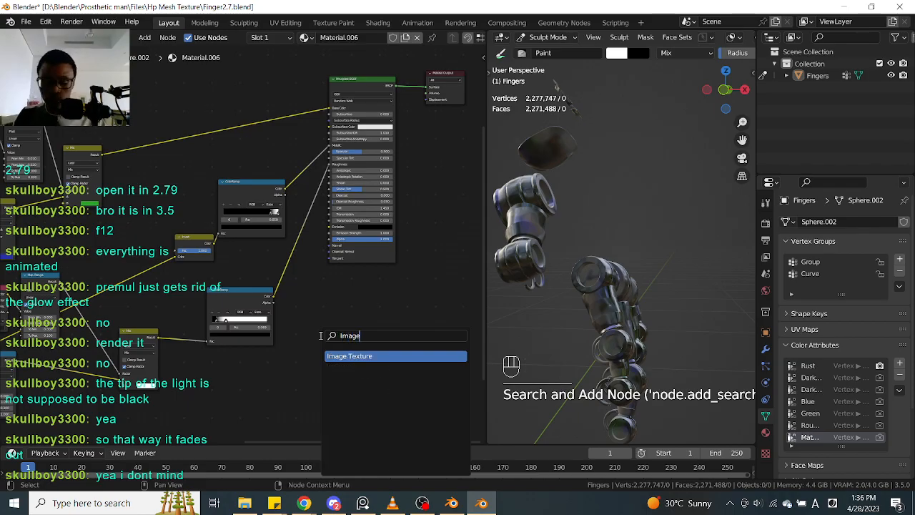
key(Return)
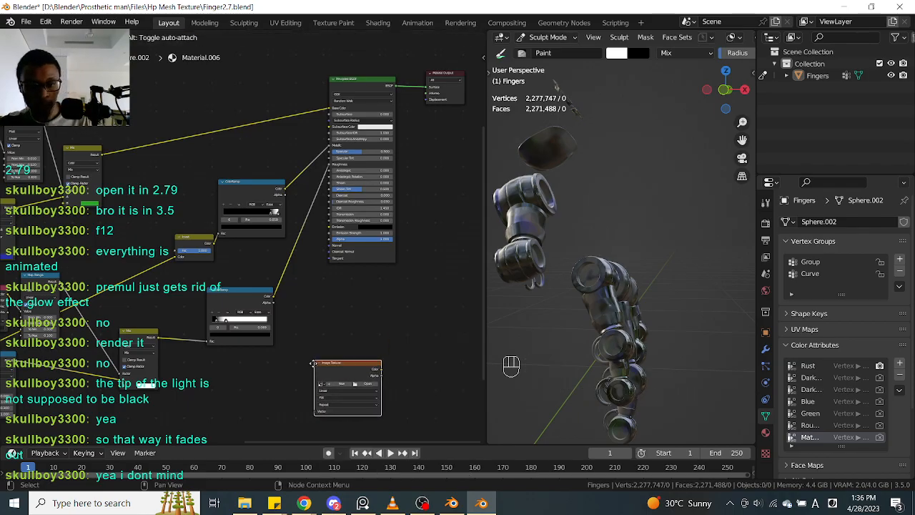
click(315, 361)
middle_drag(400, 406, 386, 353)
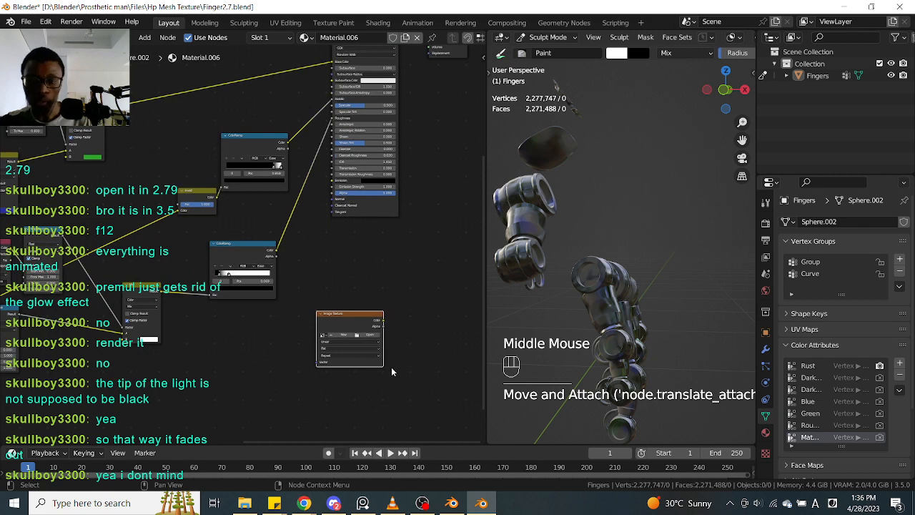
scroll(375, 359, up, 1)
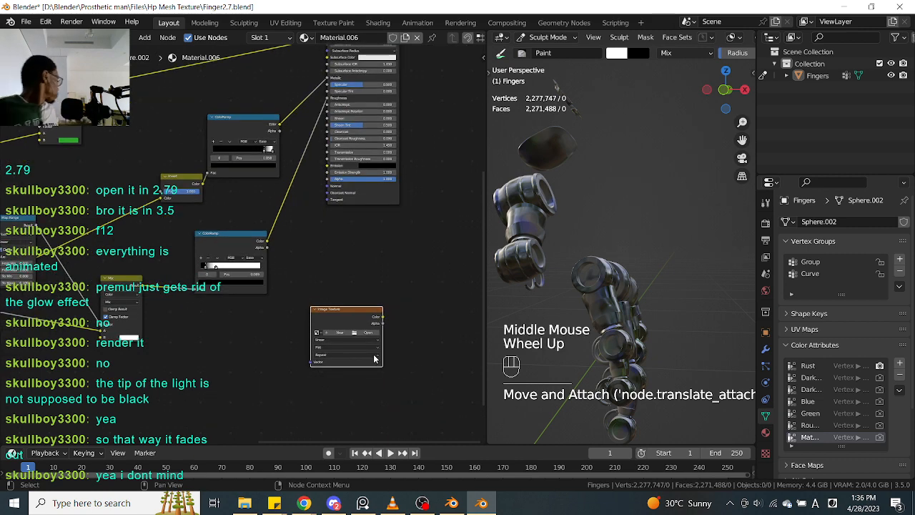
scroll(374, 357, up, 1)
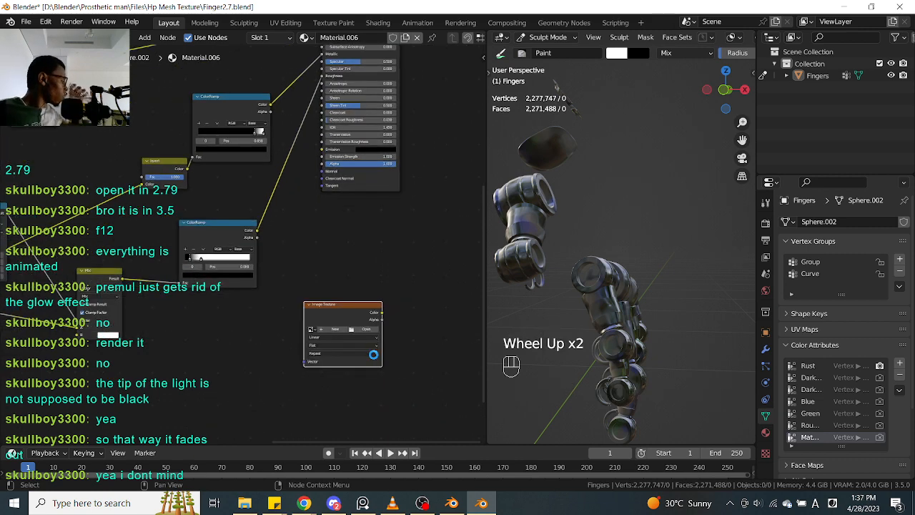
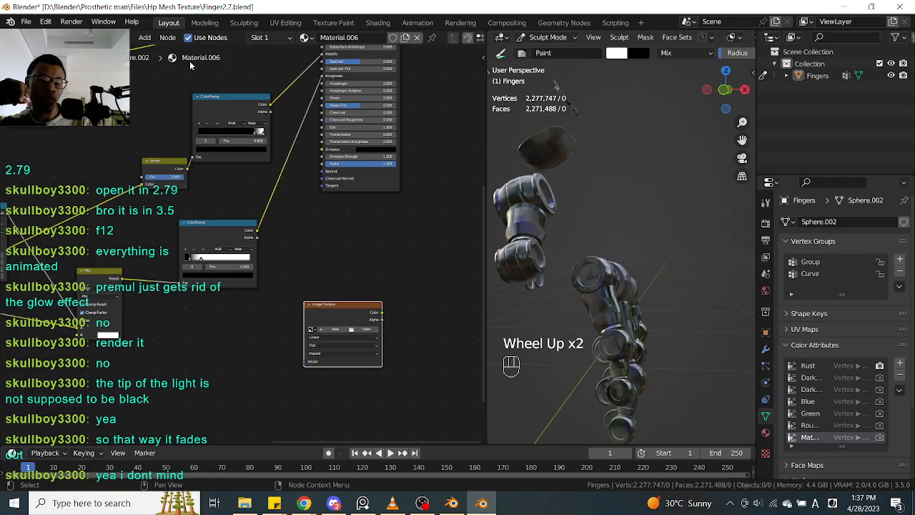
key(ctrl+s)
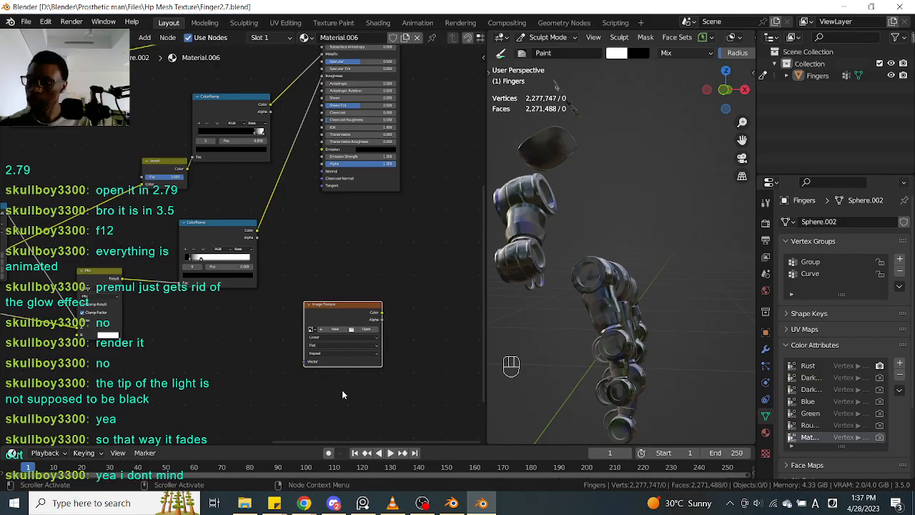
Move the Image Texture node up, closer to the underside of the Principled BSDF
scroll(343, 394, up, 1)
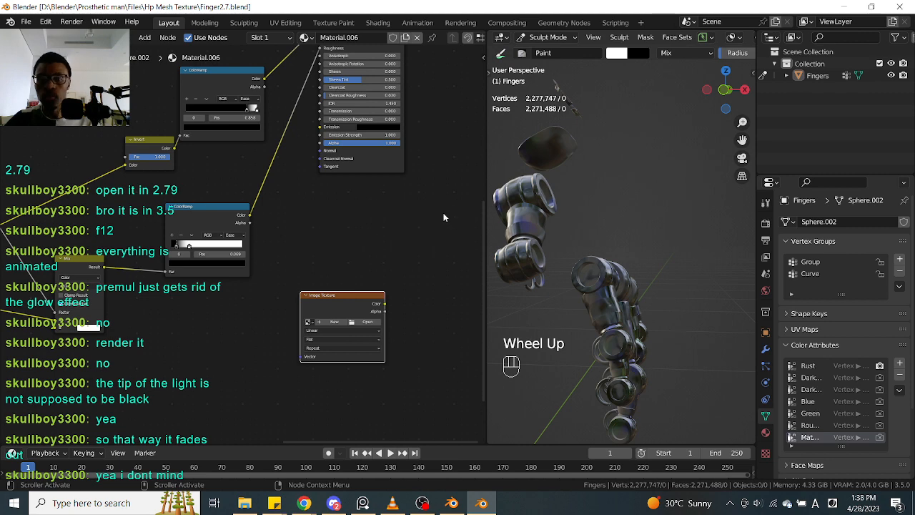
scroll(347, 422, up, 1)
click(399, 276)
click(339, 276)
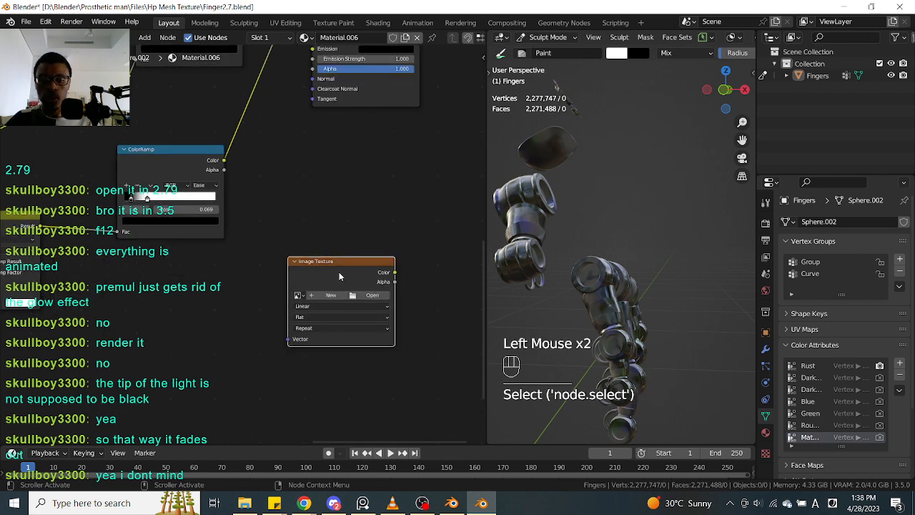
key(g)
click(404, 245)
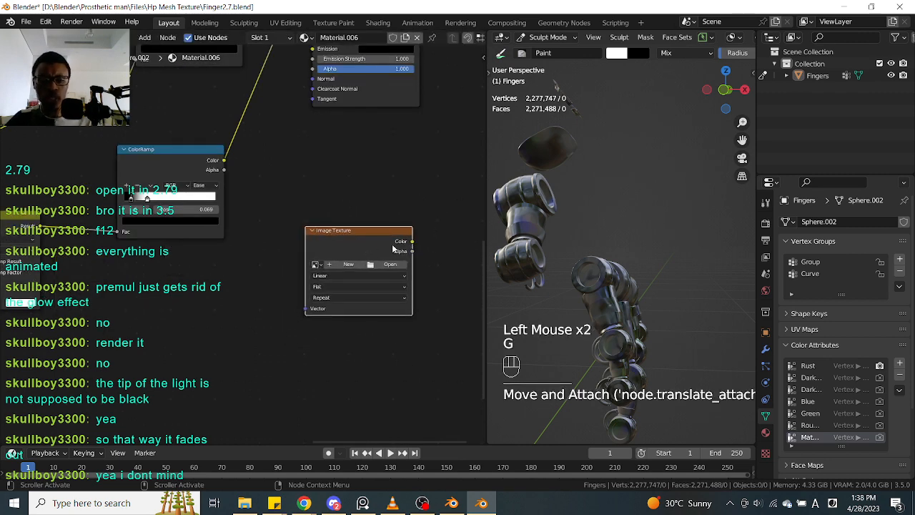
Duplicate the Image Texture node twice below the original and align all three nodes in a vertical column
key(shift+d)
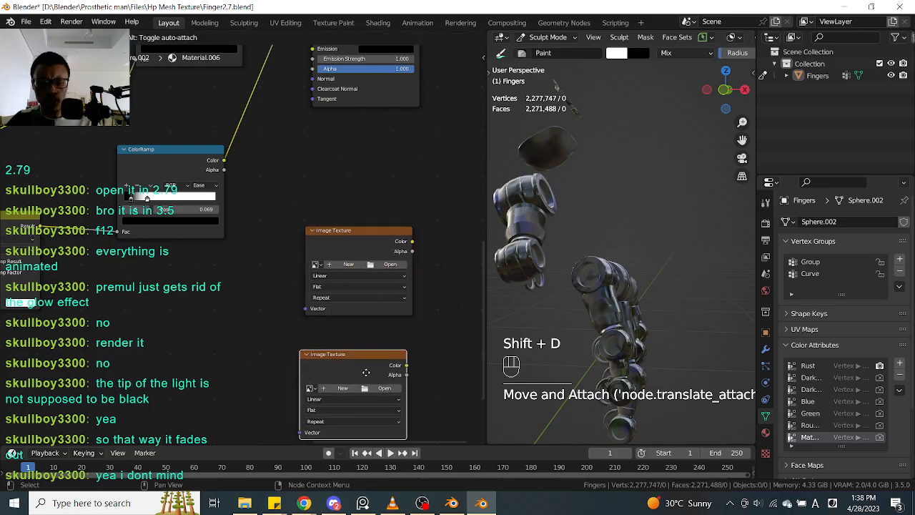
click(369, 384)
shift+middle_drag(426, 342, 408, 257)
key(shift+d)
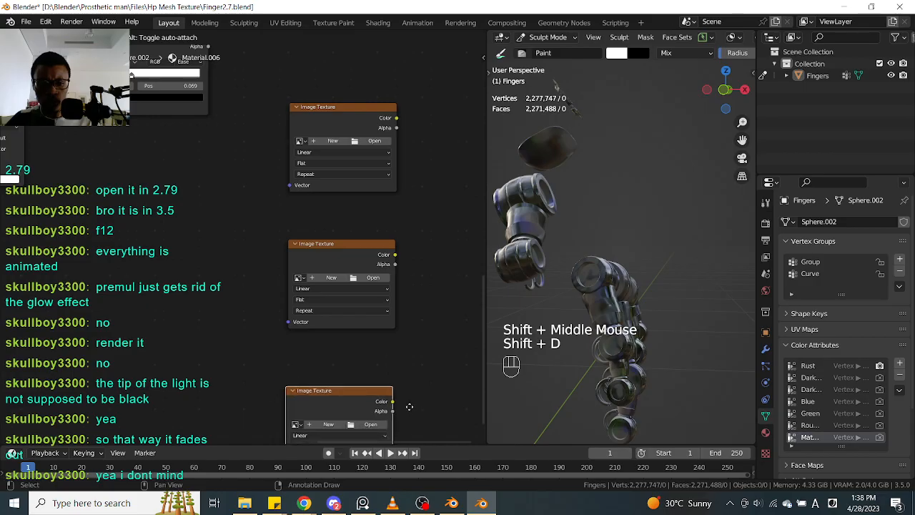
click(408, 405)
shift+middle_drag(420, 373, 385, 336)
drag(406, 110, 343, 275)
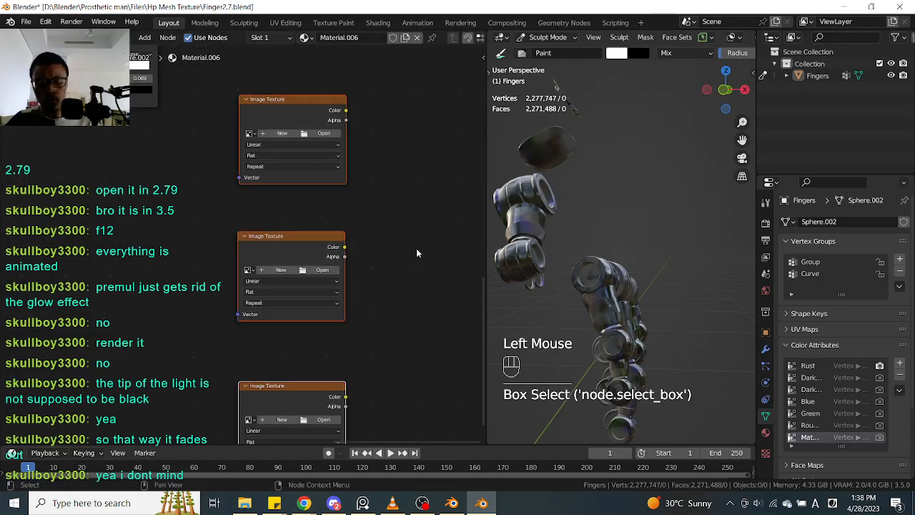
key(s)
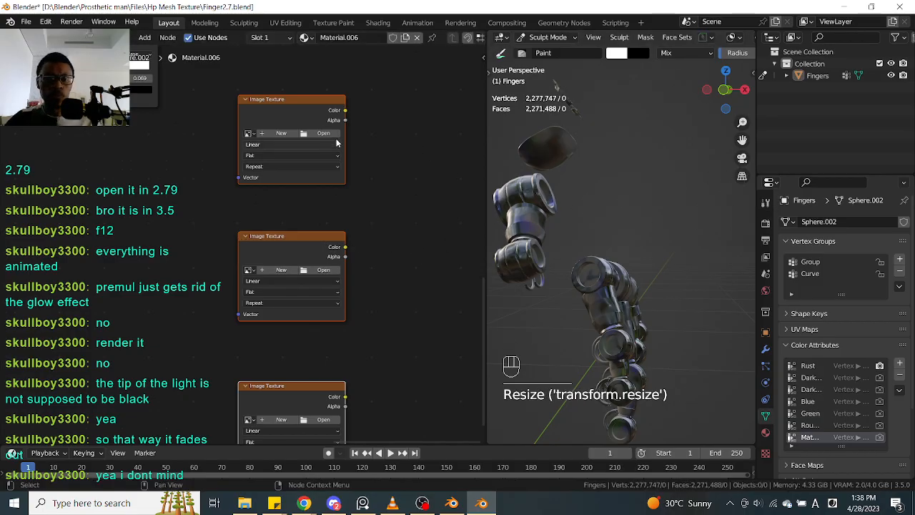
Split the node editor area horizontally, turn the upper part into an Image Editor and enlarge it to about half the height
click(442, 72)
drag(442, 88, 482, 140)
click(13, 147)
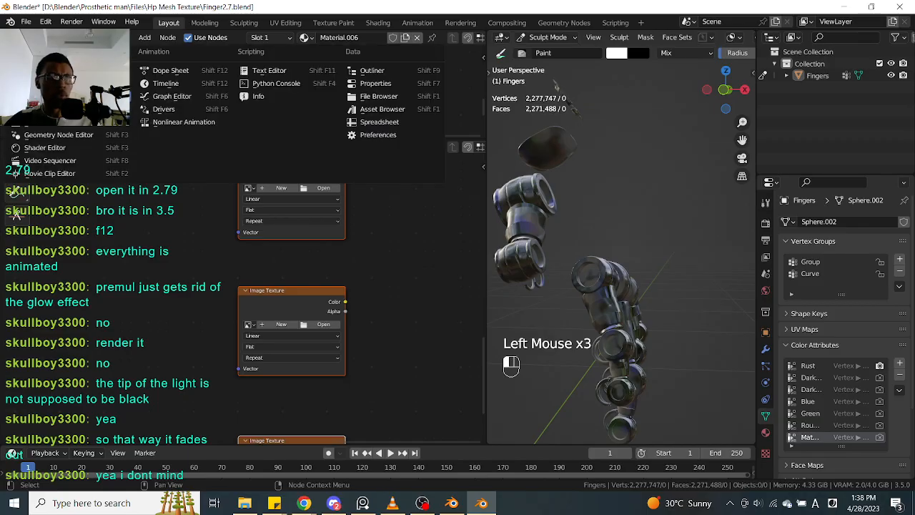
click(43, 83)
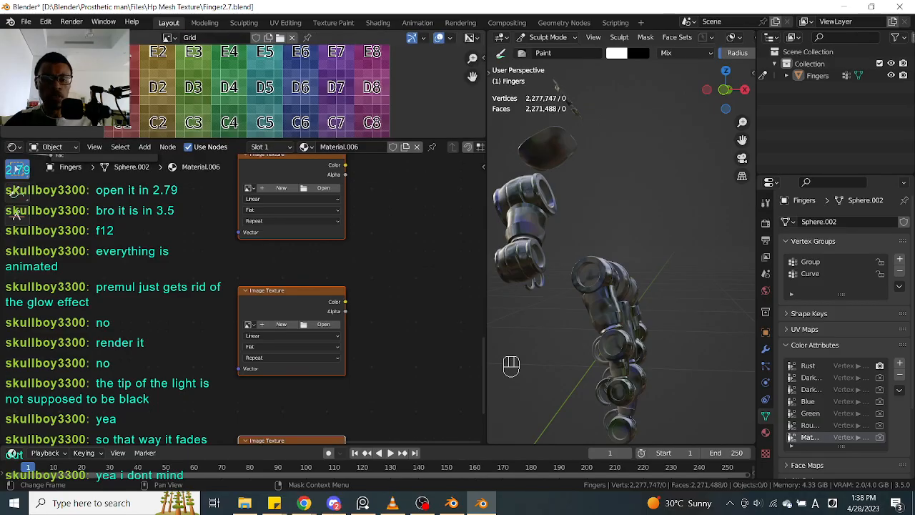
drag(427, 140, 421, 217)
shift+middle_drag(353, 264, 309, 139)
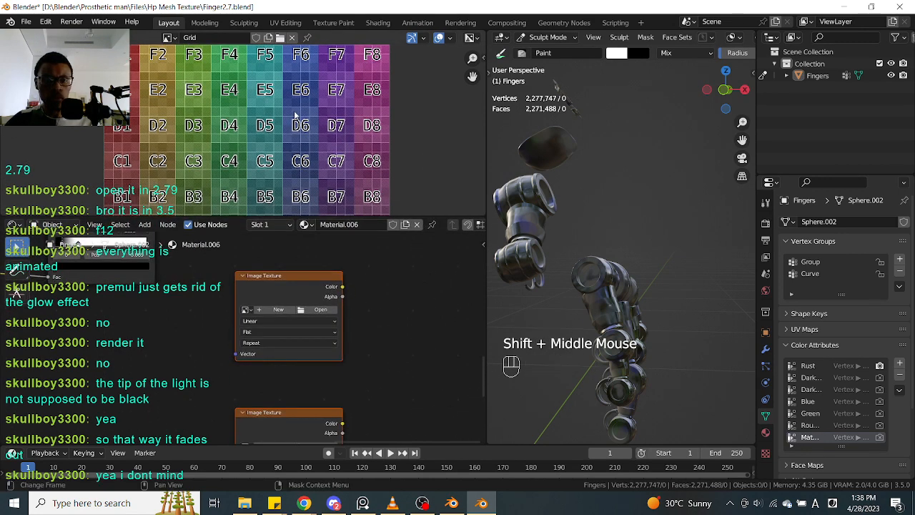
Unlink the Grid image from the Image Editor and create a new blank image named Finger Base Color with default settings
click(169, 37)
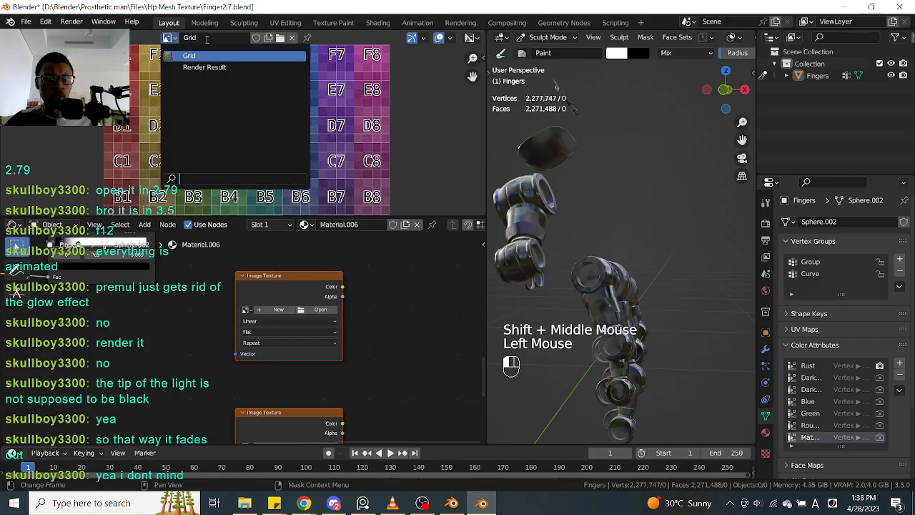
click(292, 37)
click(223, 42)
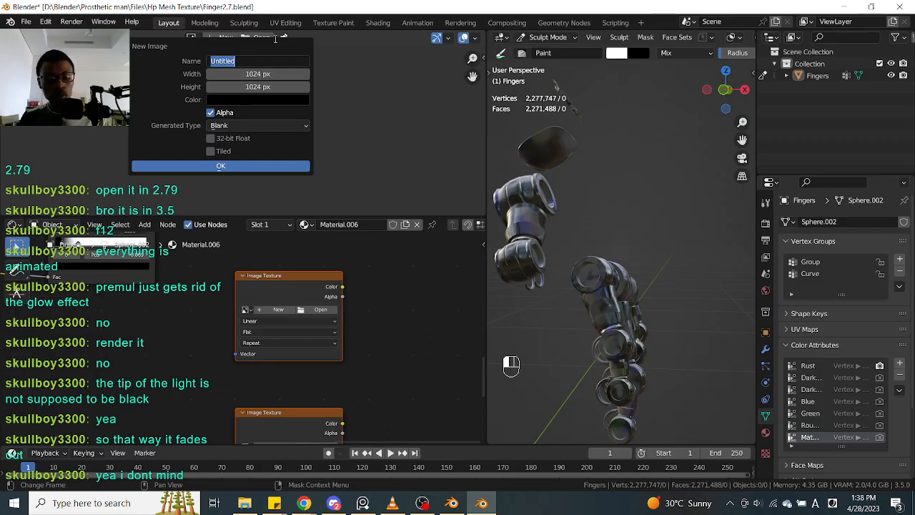
text(Base)
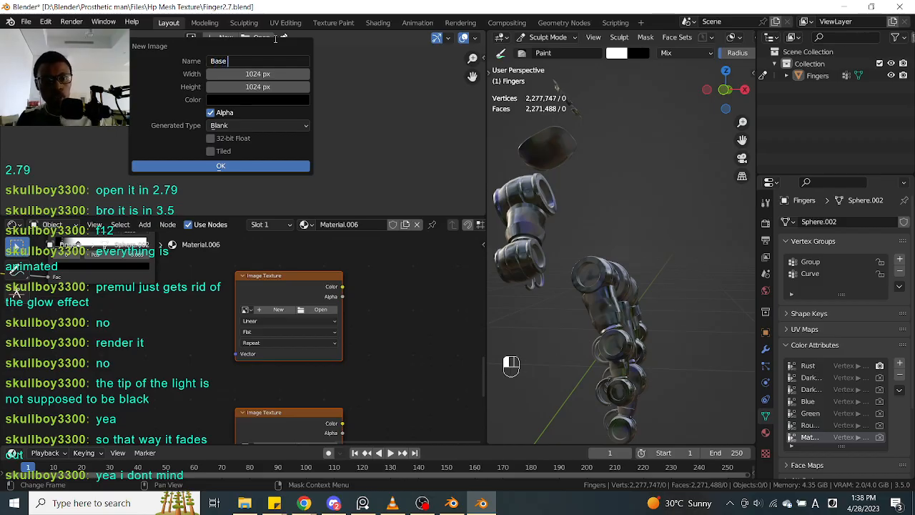
text( C)
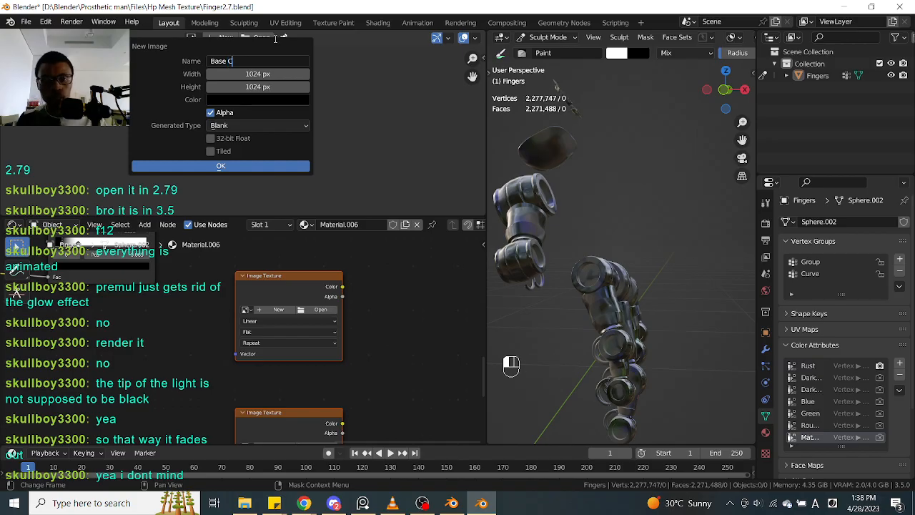
key(Left)
key(Left)
key(Home)
text(Finger)
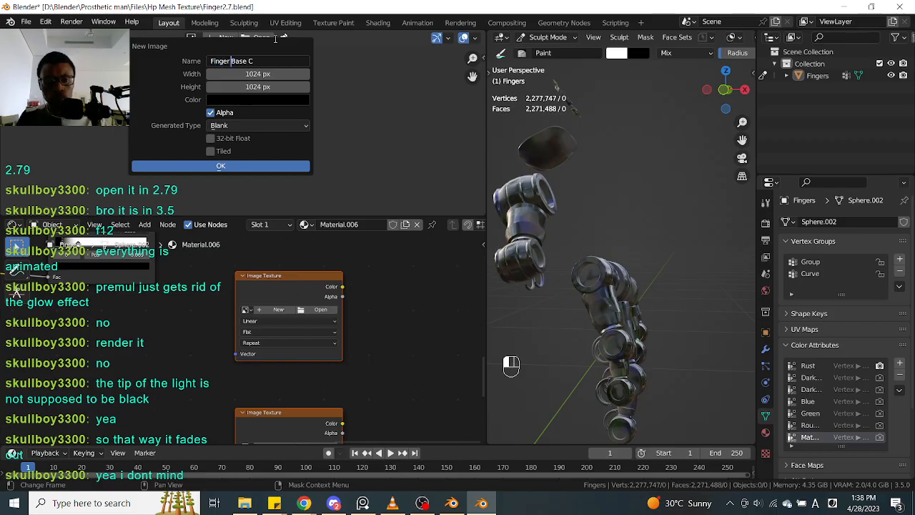
key(Right)
key(Right)
key(Right)
key(Right)
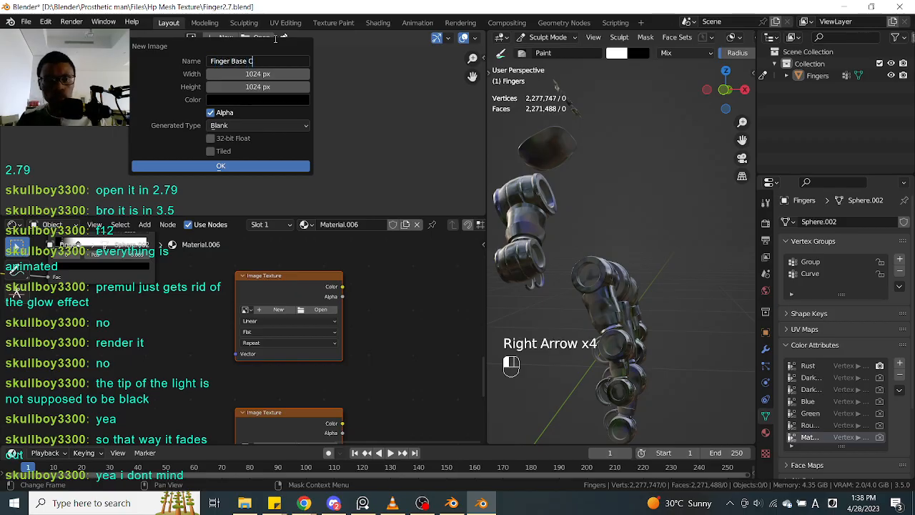
text(ol)
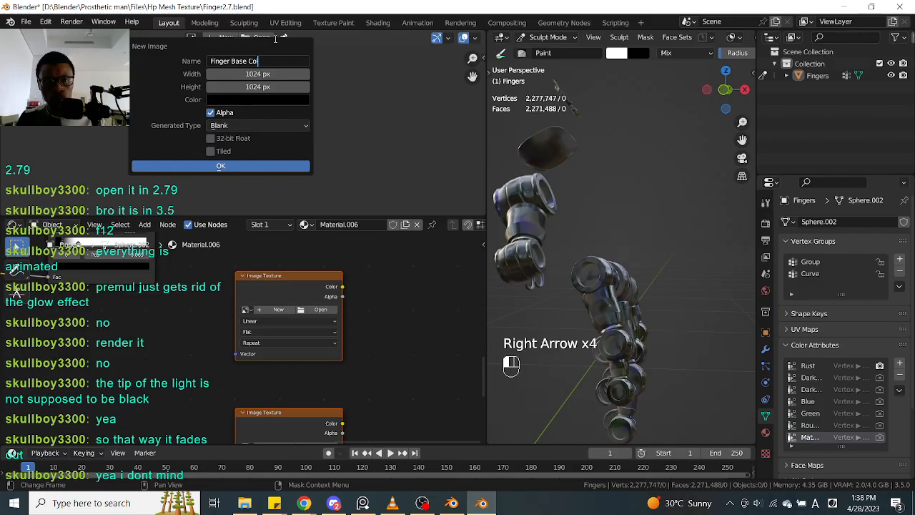
text(or)
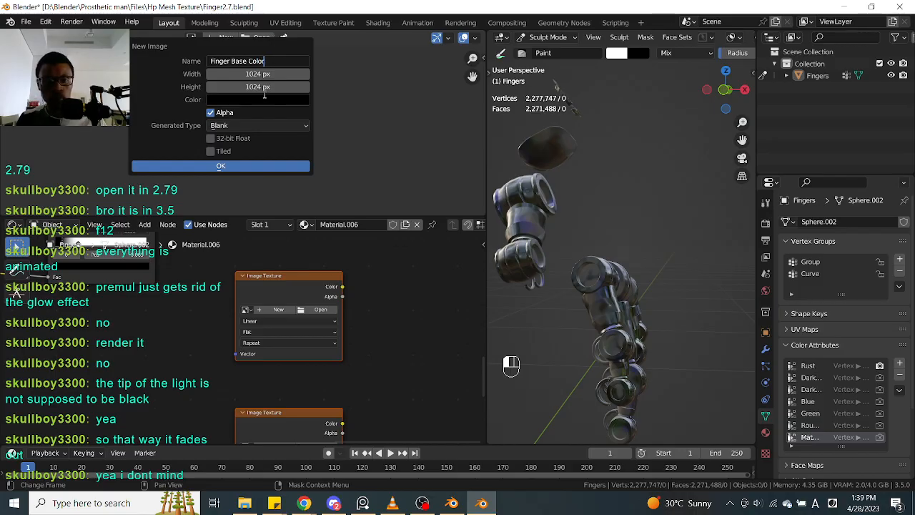
click(235, 168)
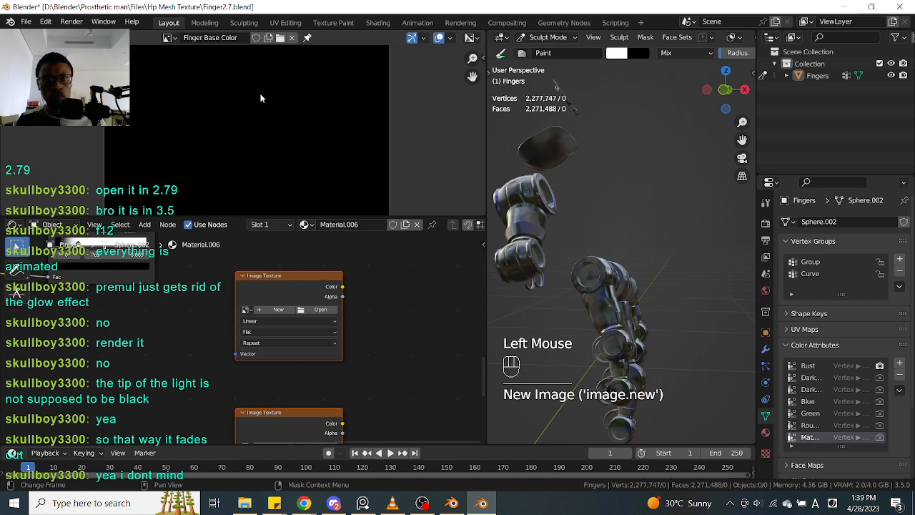
Unlink the Finger Base Color image from the Image Editor and create a new blank image named Finger Matellic with default settings
click(292, 39)
click(220, 40)
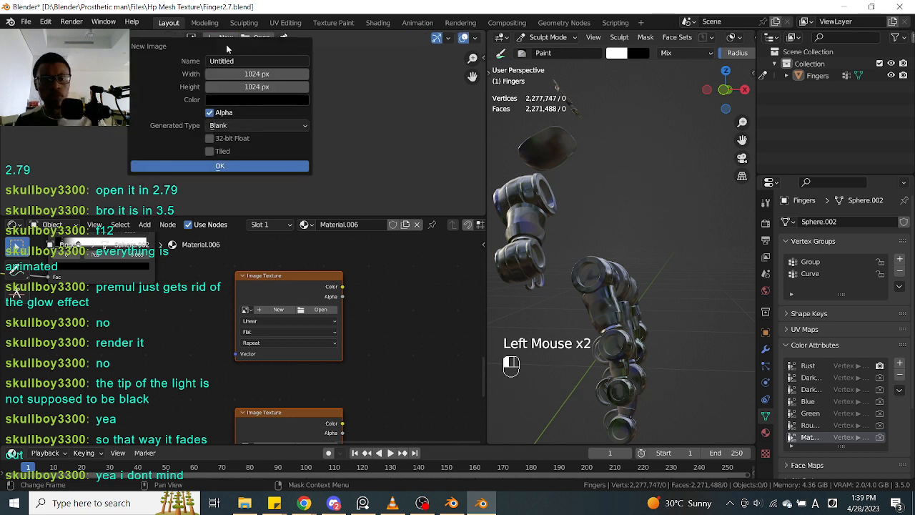
click(238, 62)
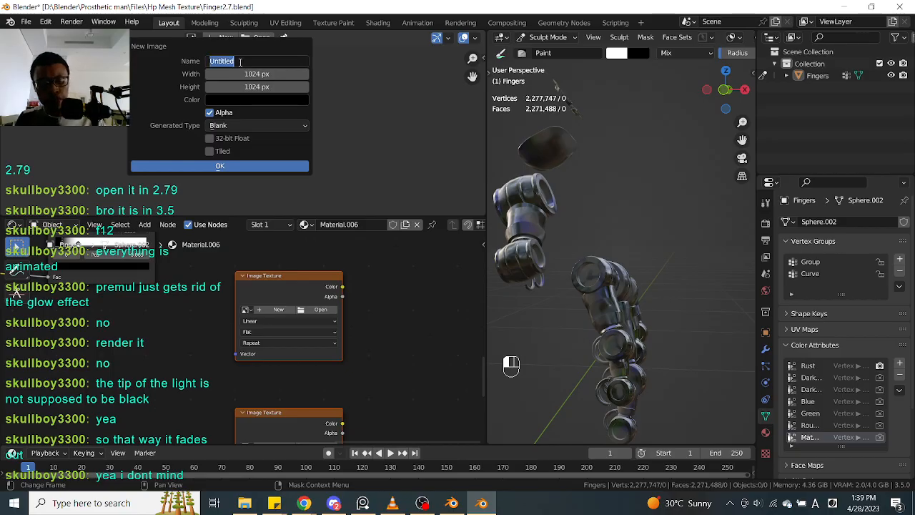
text(Finger)
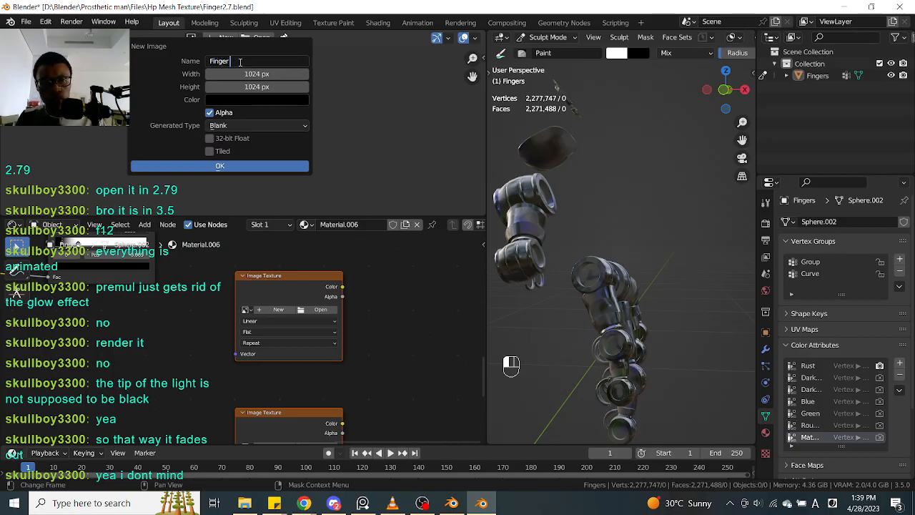
text( Met)
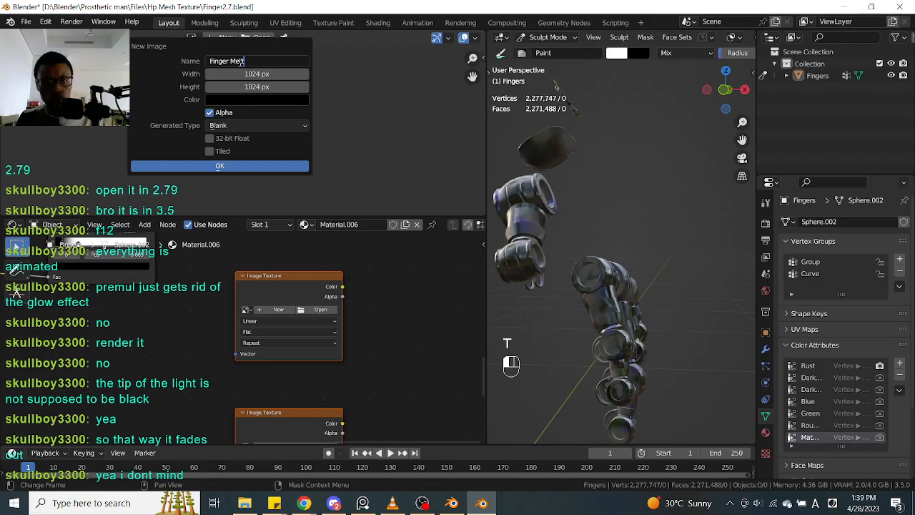
key(BackSpace)
key(BackSpace)
text(atellic)
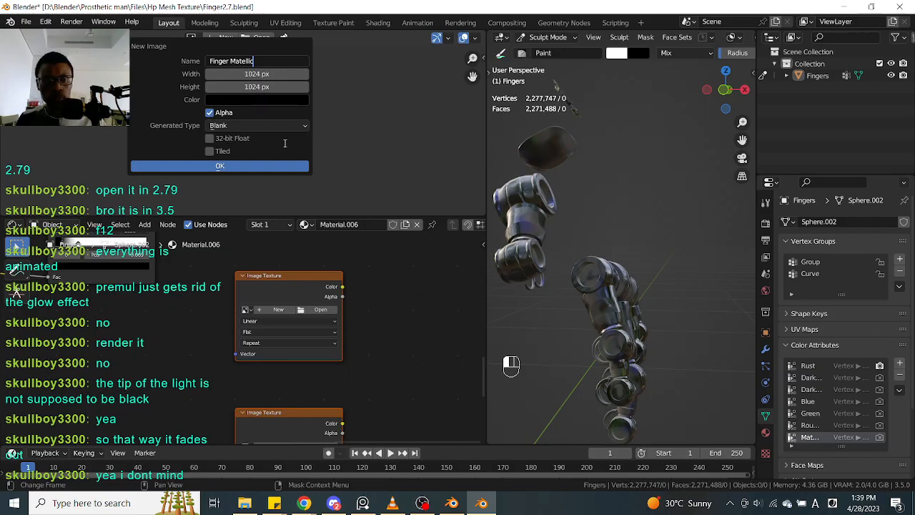
key(Return)
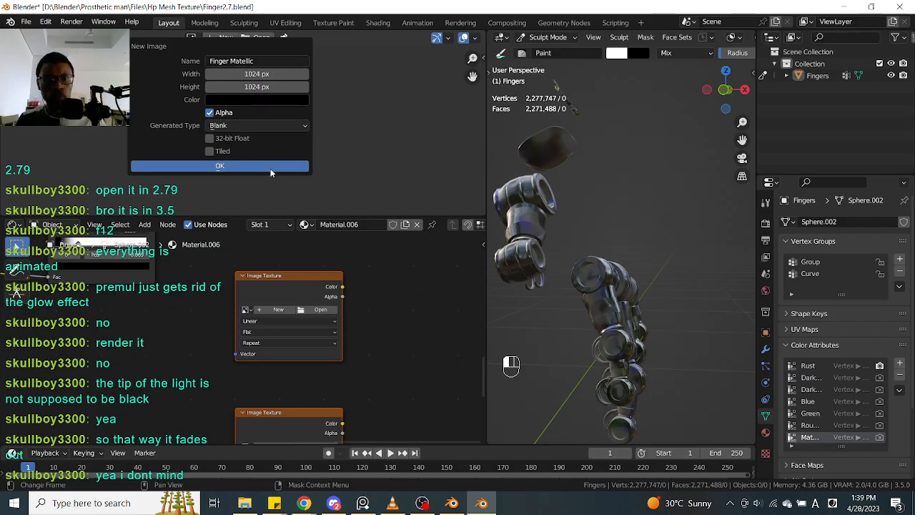
click(271, 173)
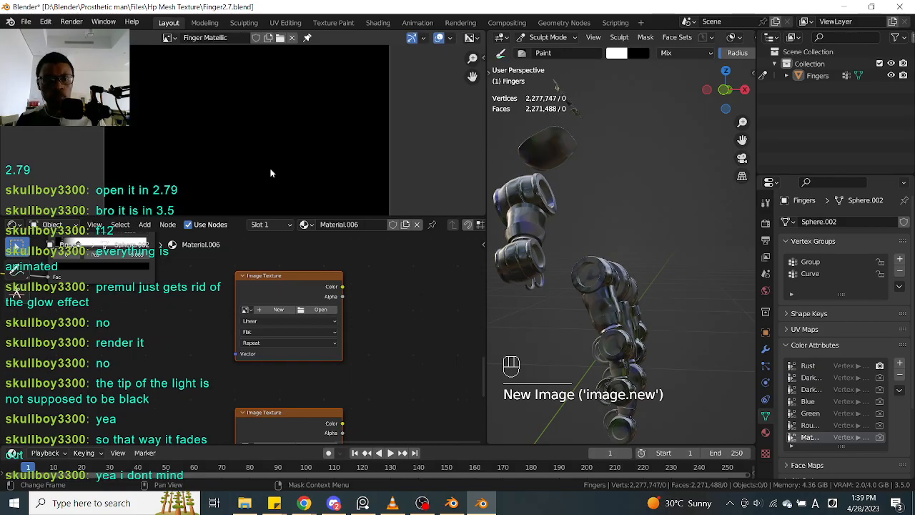
Unlink the Finger Matellic image from the Image Editor and create a new blank image named Finger Roughness with default settings
click(289, 40)
click(221, 41)
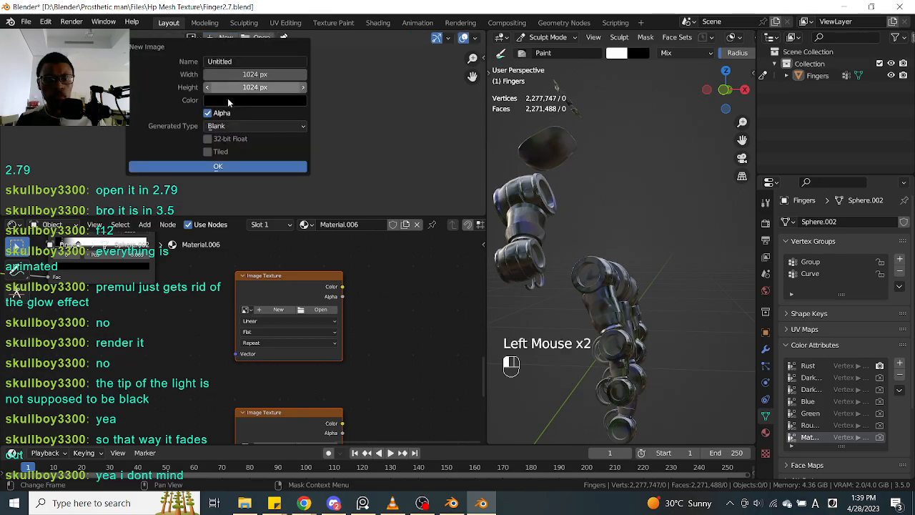
click(254, 63)
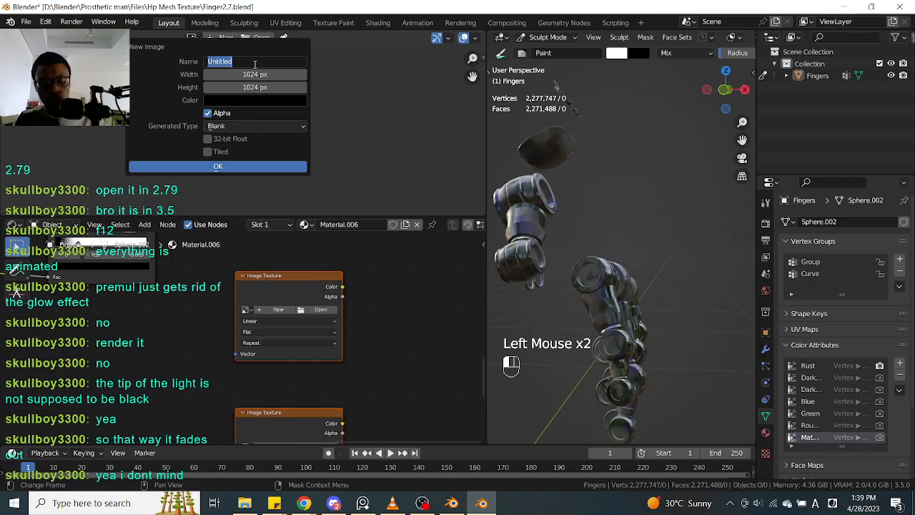
text(Fing)
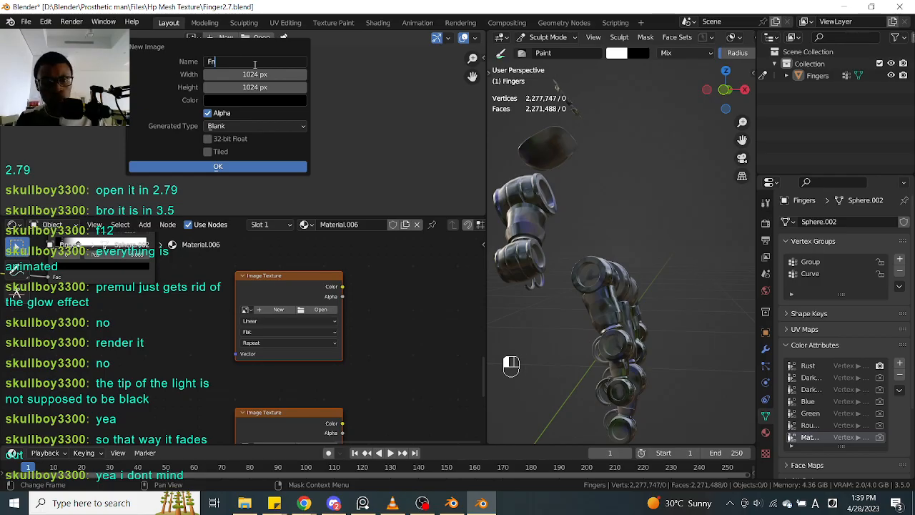
text(er)
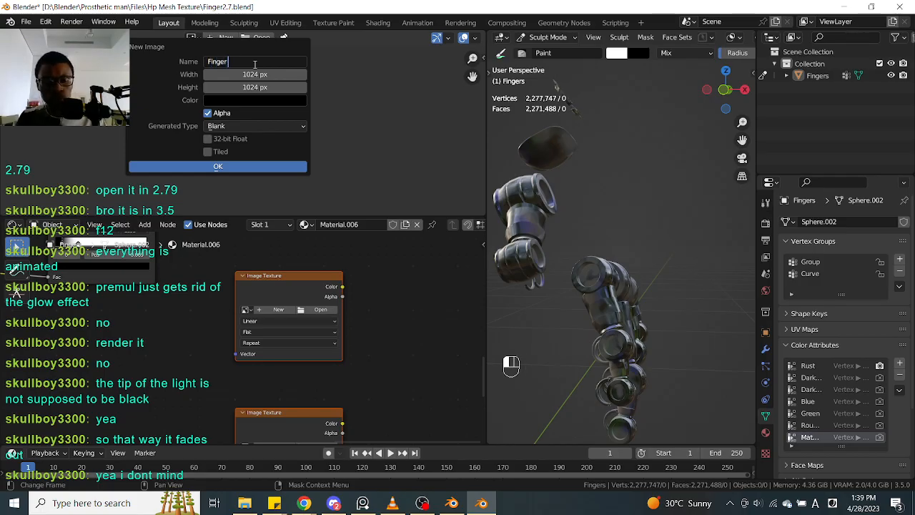
text( Rou)
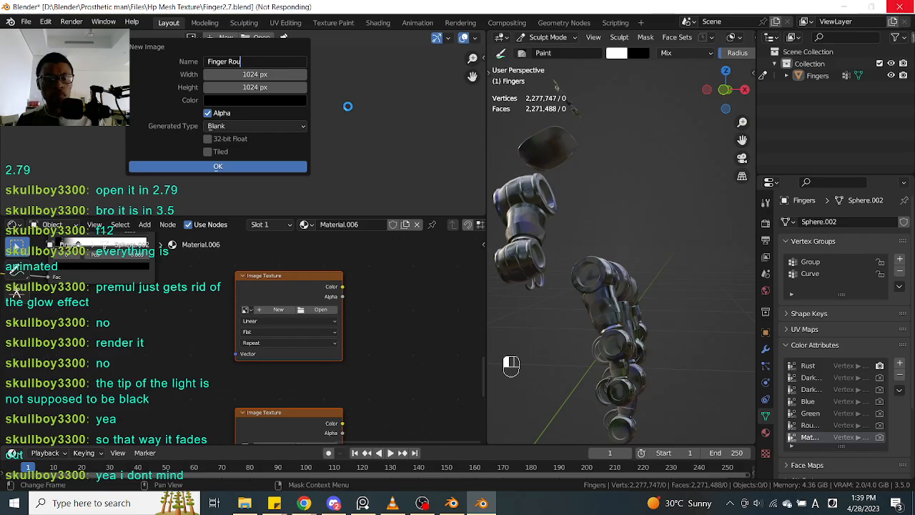
text(ghness)
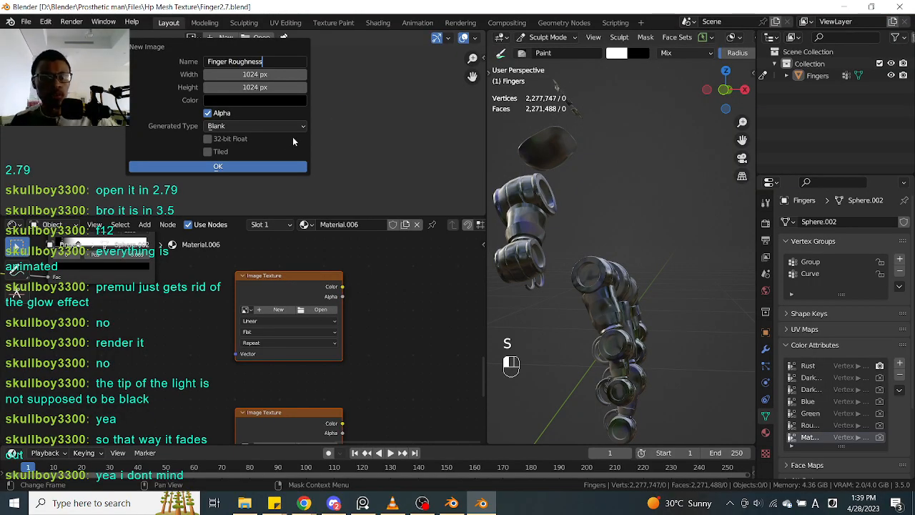
key(Return)
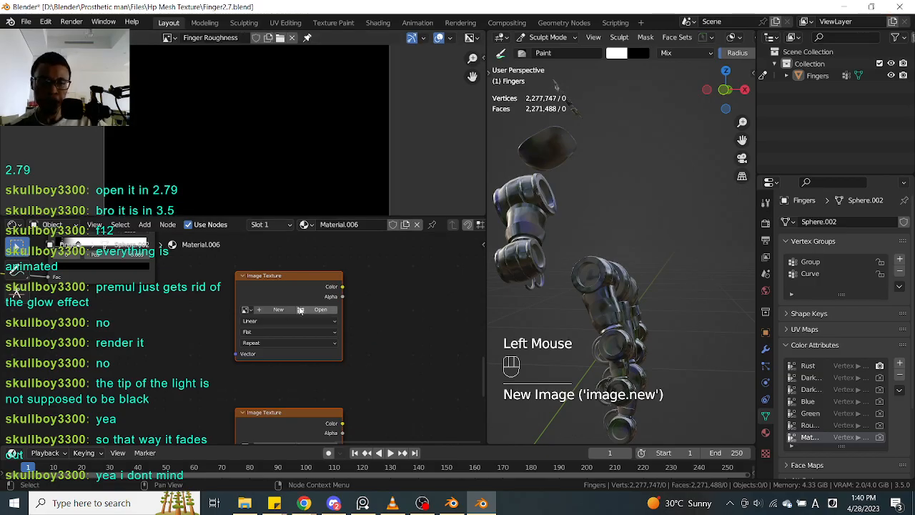
Assign Finger Base Color, Finger Matellic and Finger Roughness to the three Image Texture nodes, in order down the column
click(250, 309)
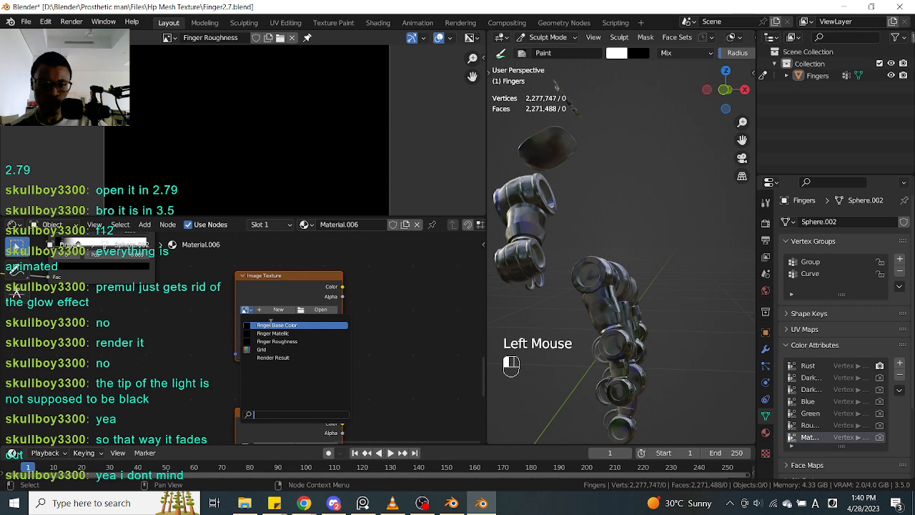
click(277, 325)
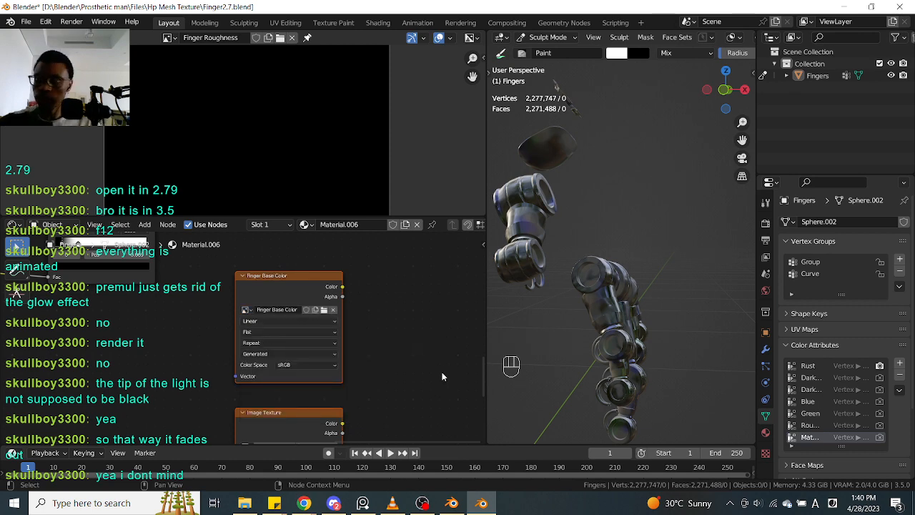
middle_drag(441, 376, 439, 211)
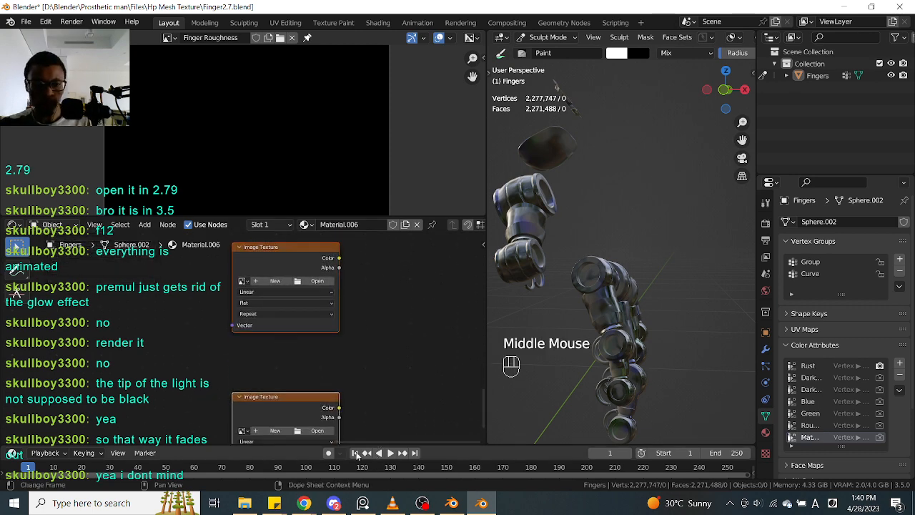
click(244, 281)
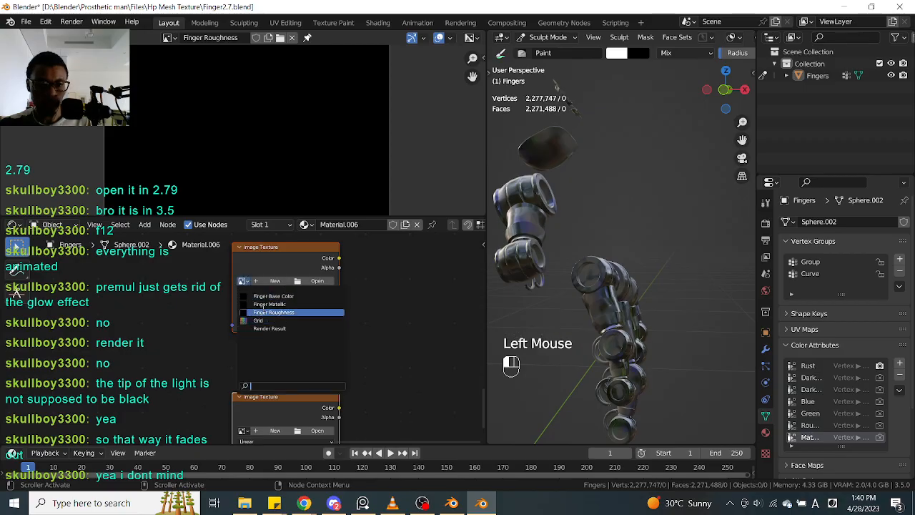
click(269, 304)
click(244, 431)
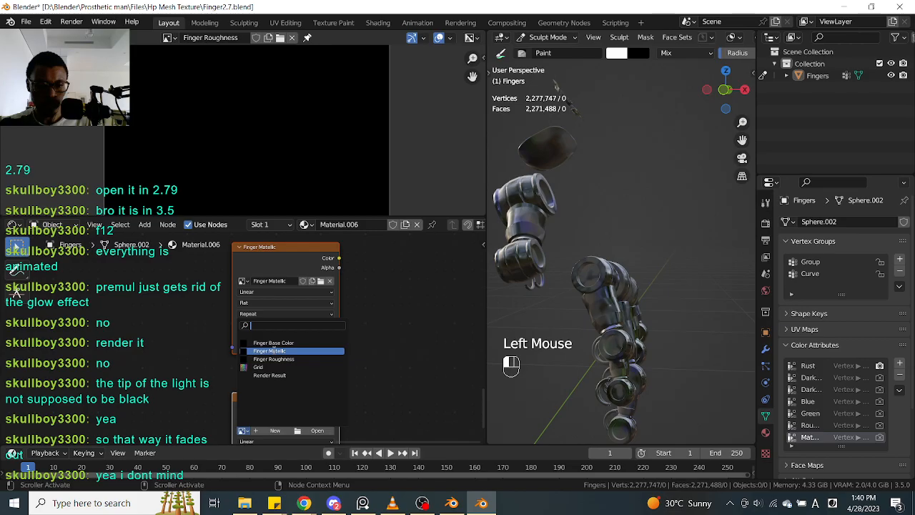
click(273, 359)
Set the color space of the Finger Matellic and Finger Roughness image nodes to Linear
click(320, 337)
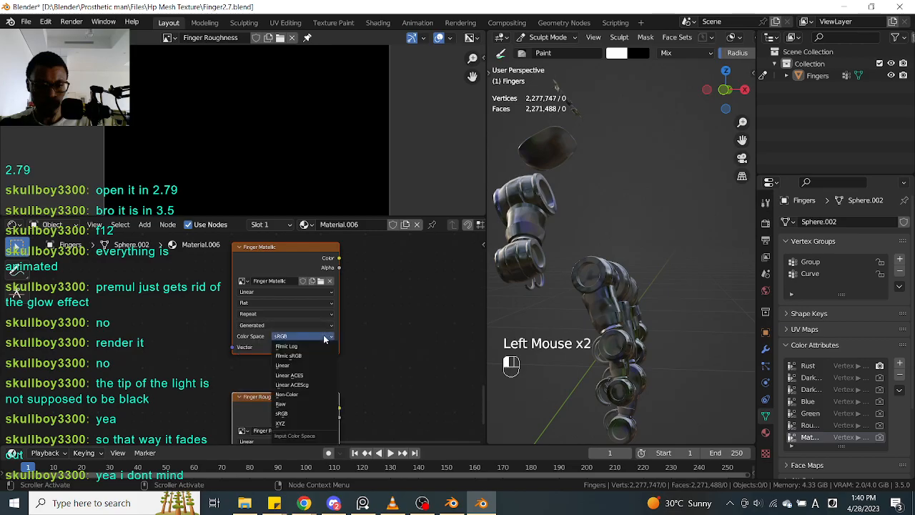
click(312, 365)
middle_drag(388, 418, 374, 367)
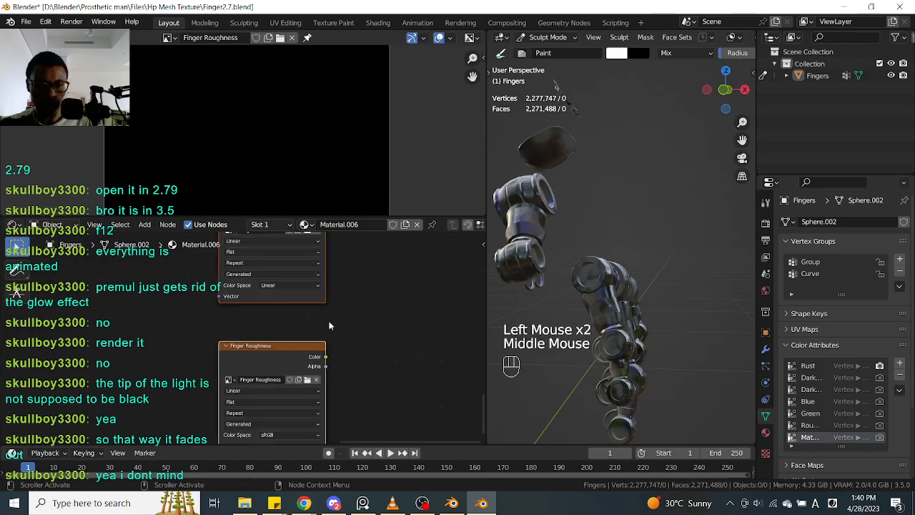
click(306, 284)
click(312, 334)
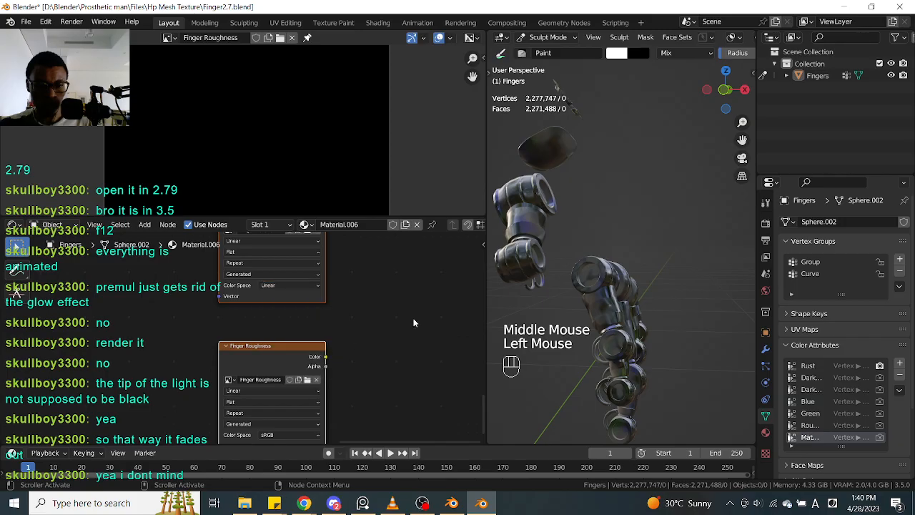
click(308, 427)
middle_drag(308, 427, 319, 337)
click(313, 346)
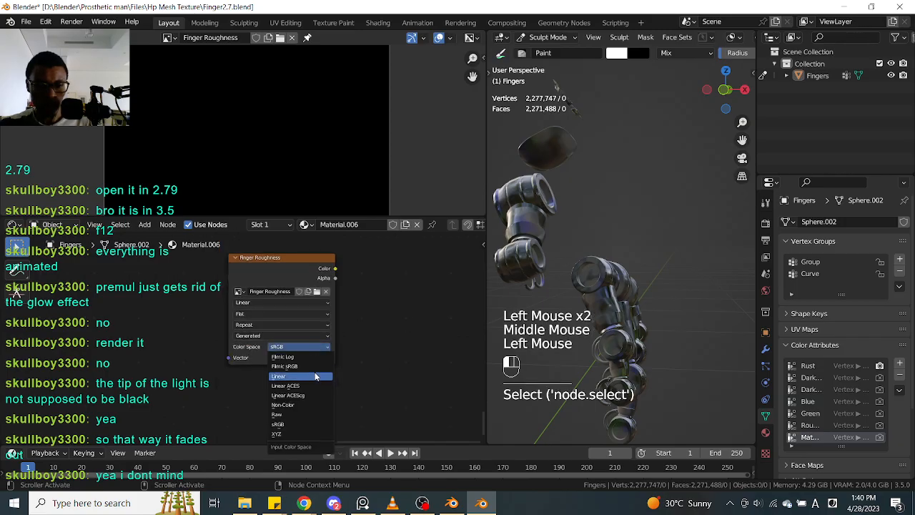
click(315, 376)
Make the Finger Base Color image texture the active node in the finger material
middle_drag(370, 269, 351, 357)
click(302, 252)
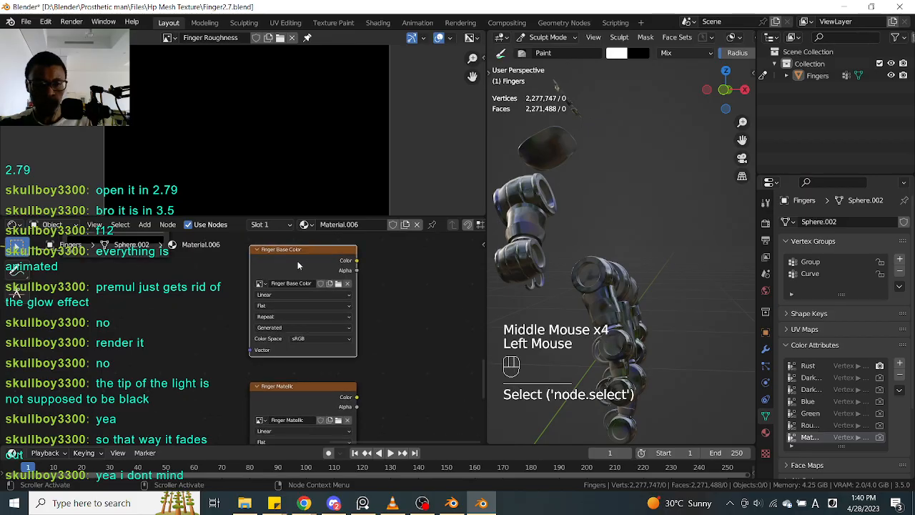
middle_drag(688, 294, 647, 280)
middle_drag(383, 305, 405, 396)
middle_drag(366, 279, 309, 309)
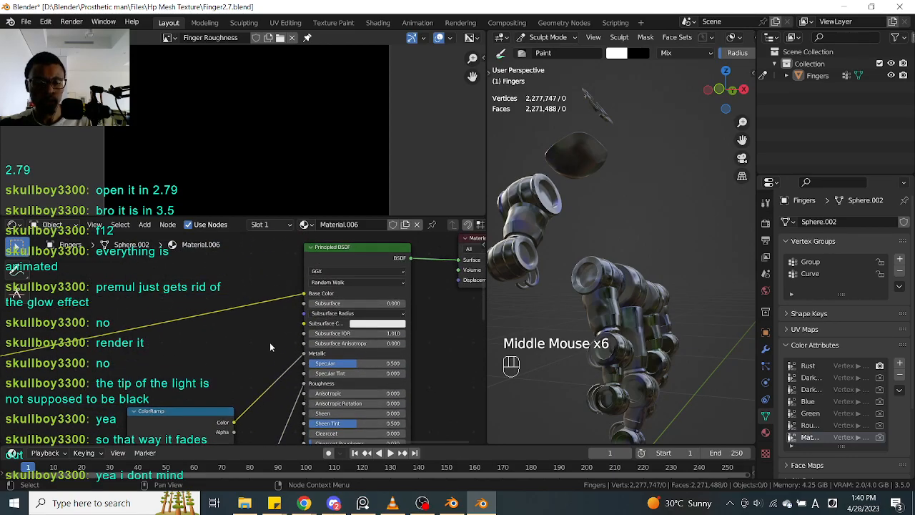
middle_drag(269, 342, 275, 321)
mouse_move(300, 336)
mouse_down()
mouse_move(303, 353)
mouse_move(279, 357)
mouse_move(297, 327)
mouse_up()
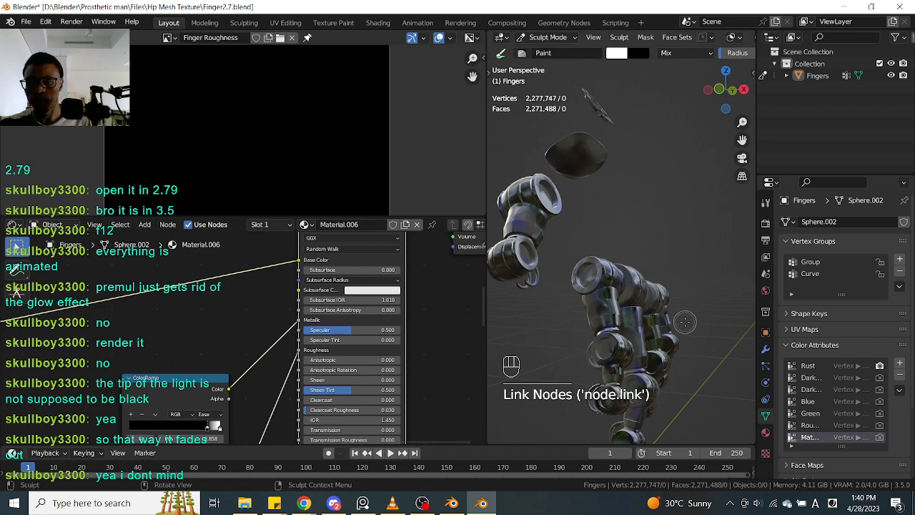
Open the scene's render properties and look through the available Eevee settings
click(766, 222)
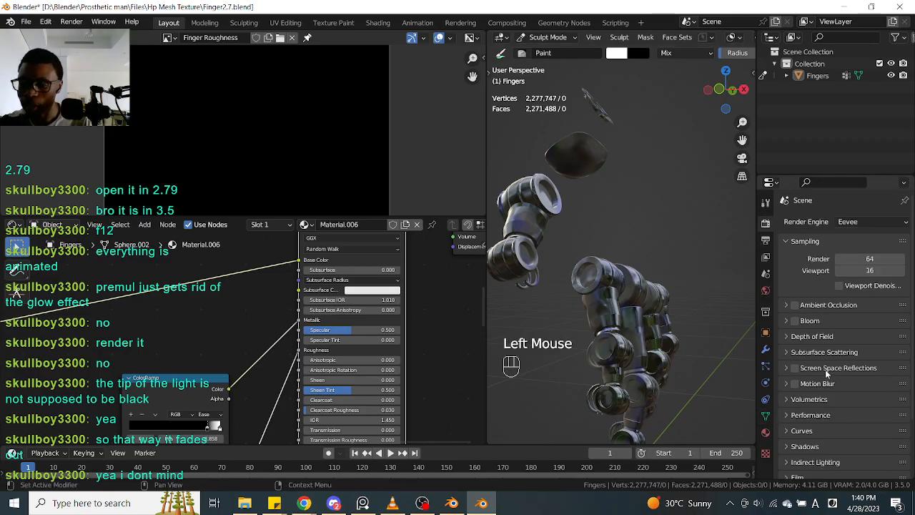
scroll(826, 369, down, 1)
scroll(827, 368, down, 5)
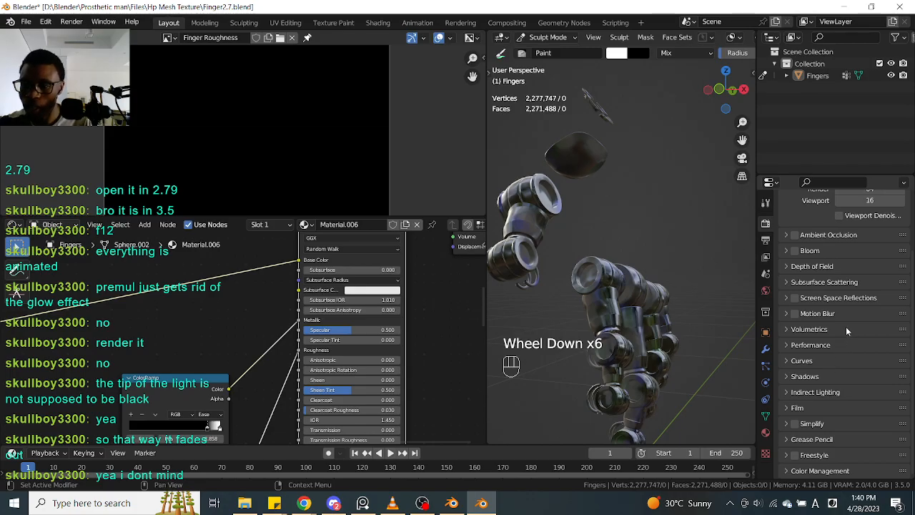
scroll(845, 326, up, 2)
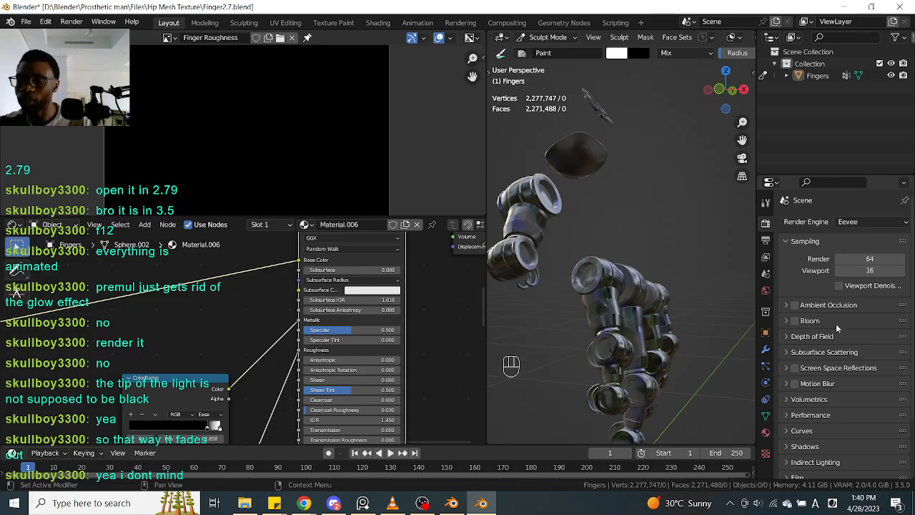
scroll(836, 321, down, 2)
scroll(886, 259, up, 2)
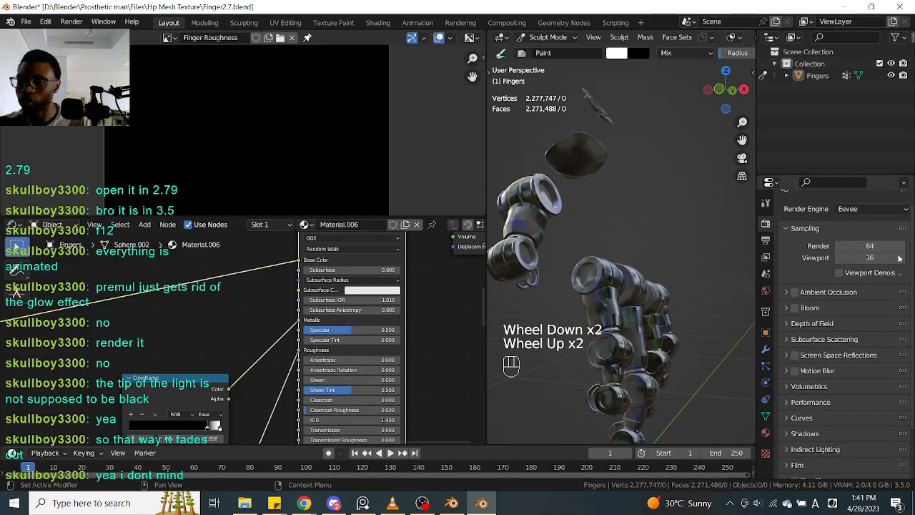
scroll(826, 311, down, 4)
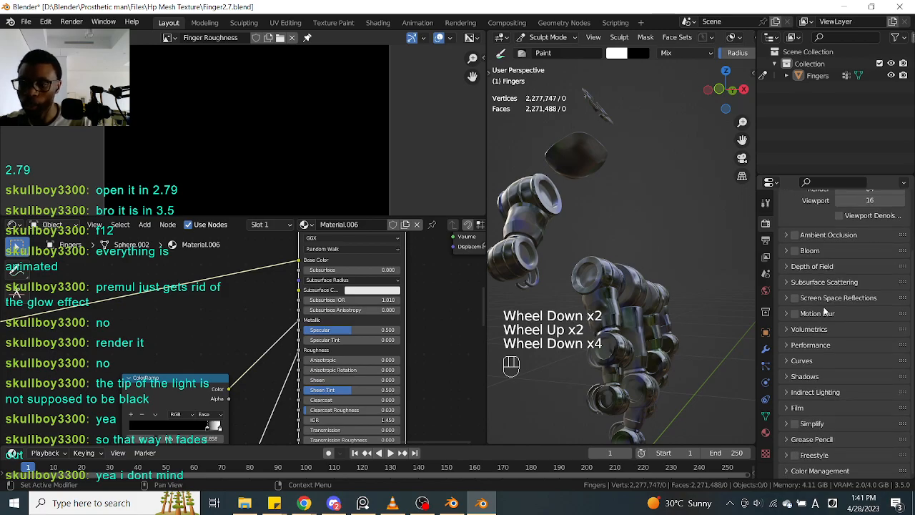
Disconnect the links going into the Roughness and Metallic inputs of the Principled BSDF, leaving the Base Color link in place
middle_drag(284, 326, 286, 299)
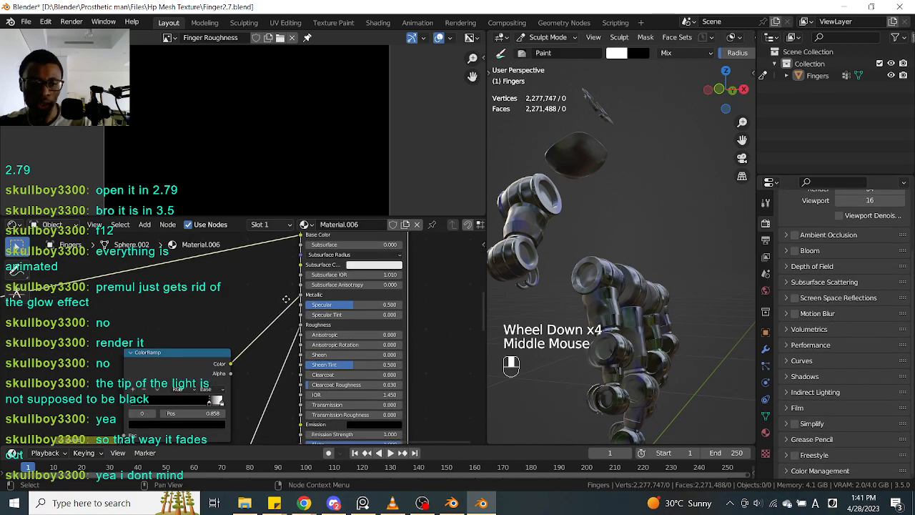
drag(301, 296, 285, 333)
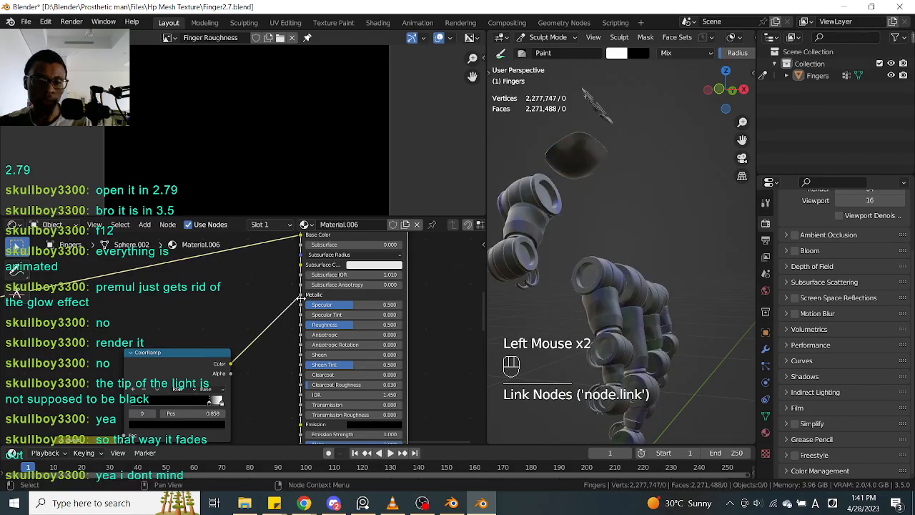
click(296, 298)
drag(300, 295, 283, 313)
middle_drag(279, 288, 259, 320)
middle_drag(399, 306, 373, 323)
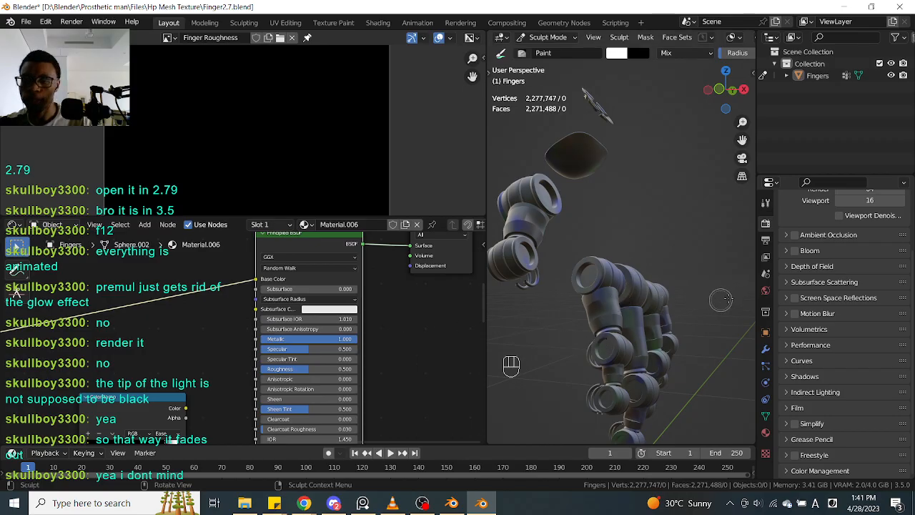
Switch the scene's render engine from Eevee to Cycles
scroll(806, 229, up, 2)
click(854, 222)
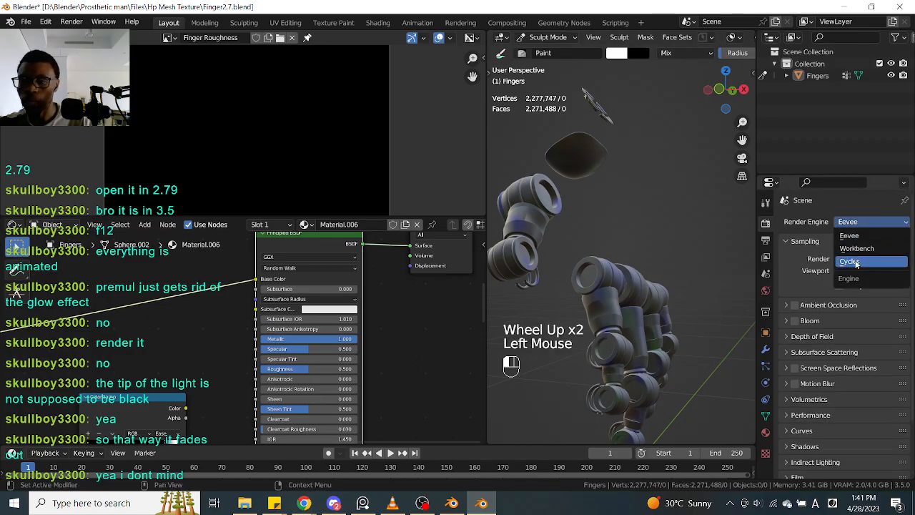
click(858, 263)
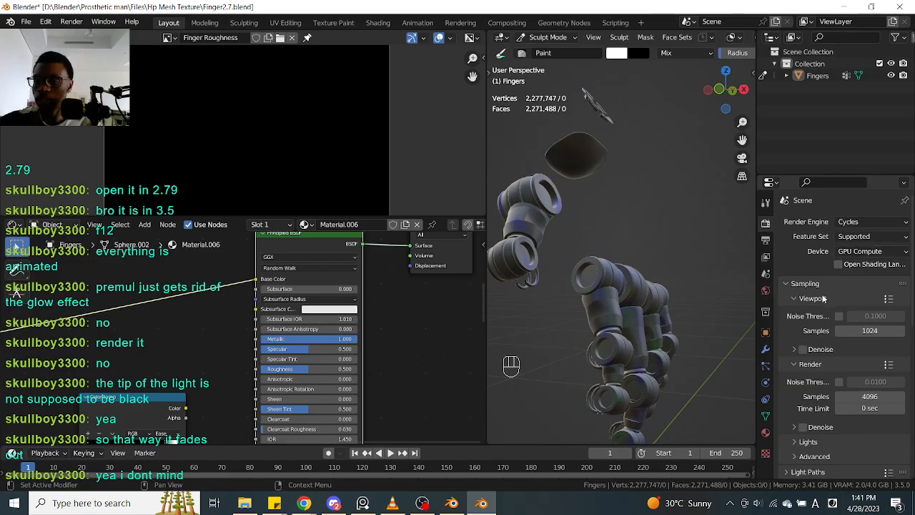
Enable the noise threshold for final renders and set the maximum render samples to 10
scroll(849, 293, down, 2)
click(840, 325)
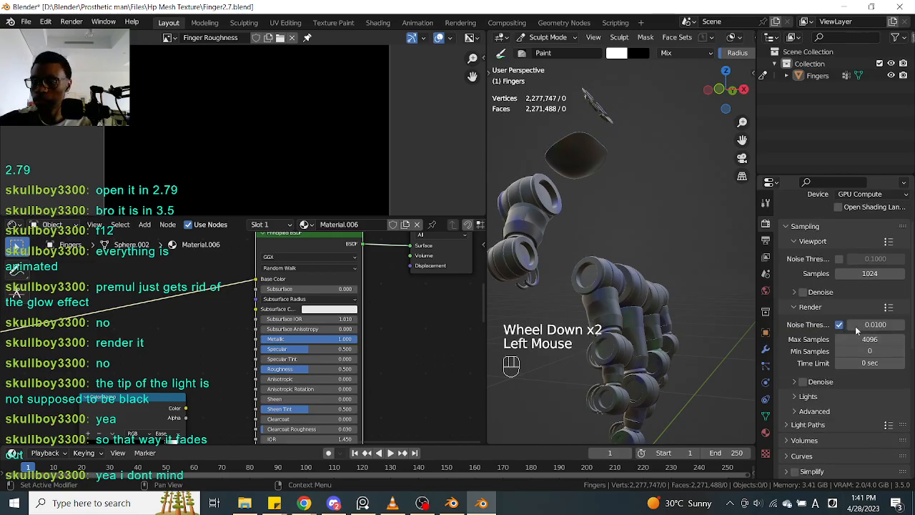
double_click(864, 327)
click(861, 340)
text(10)
key(Return)
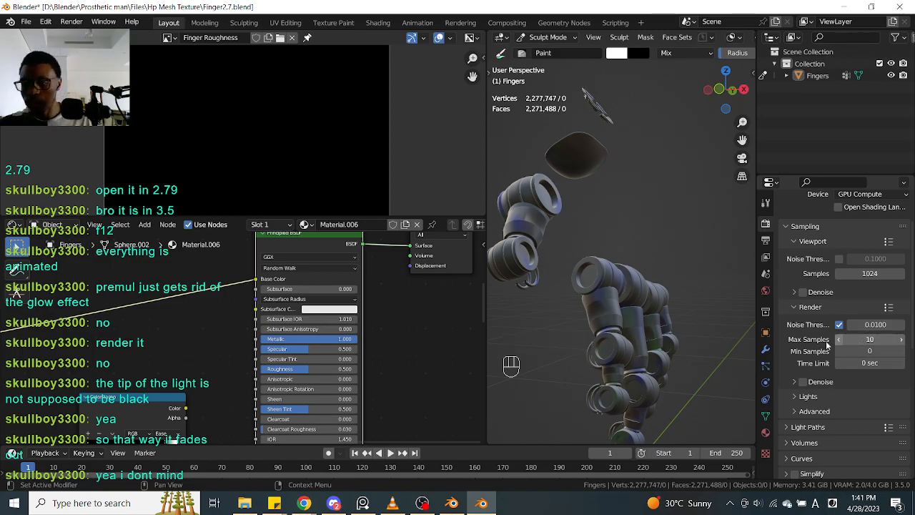
Set the bake type to Diffuse and turn off the Direct and Indirect contributions, keeping only Color
scroll(796, 356, down, 4)
scroll(792, 357, down, 5)
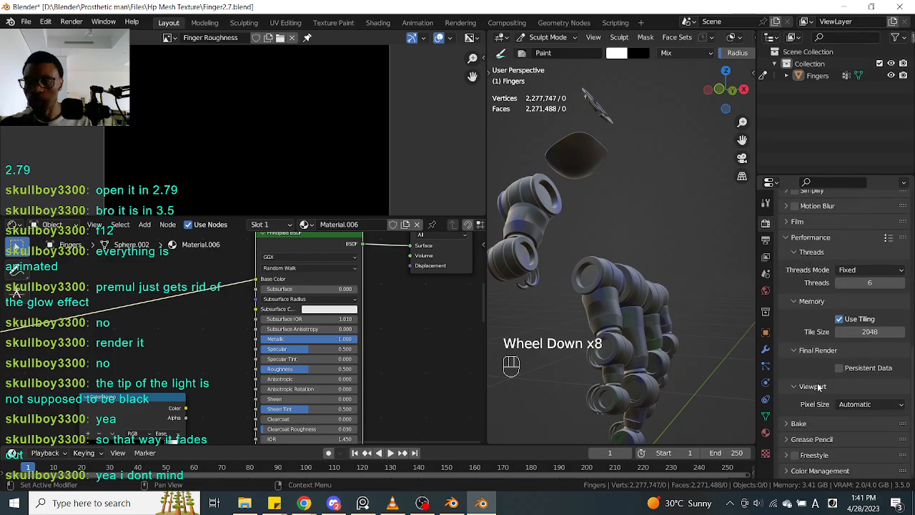
click(789, 238)
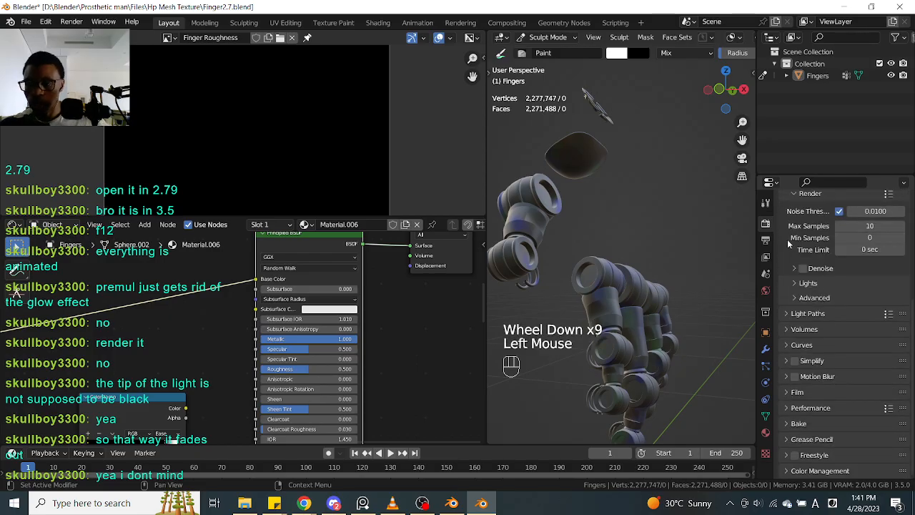
click(789, 421)
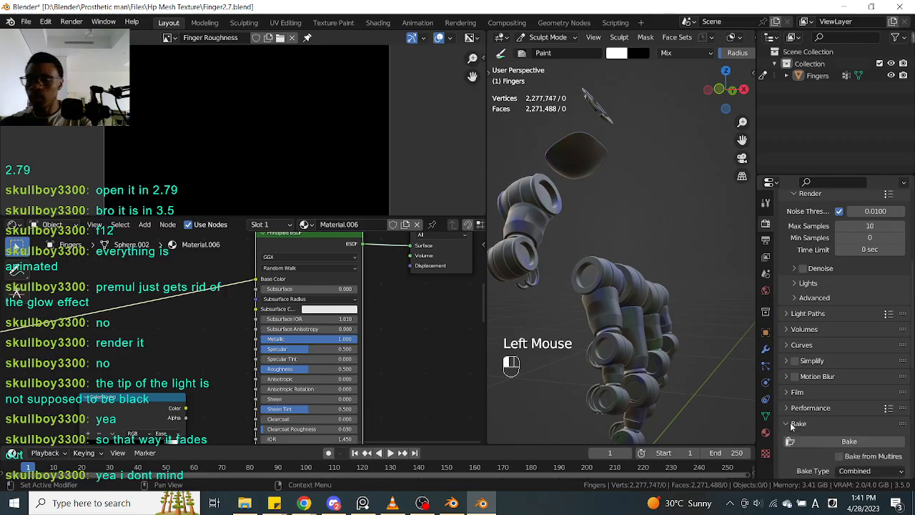
scroll(789, 407, down, 4)
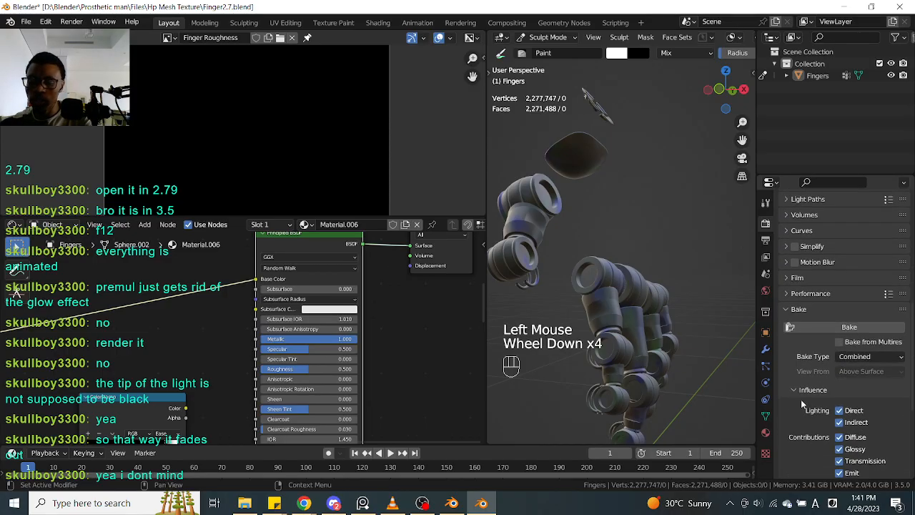
click(863, 358)
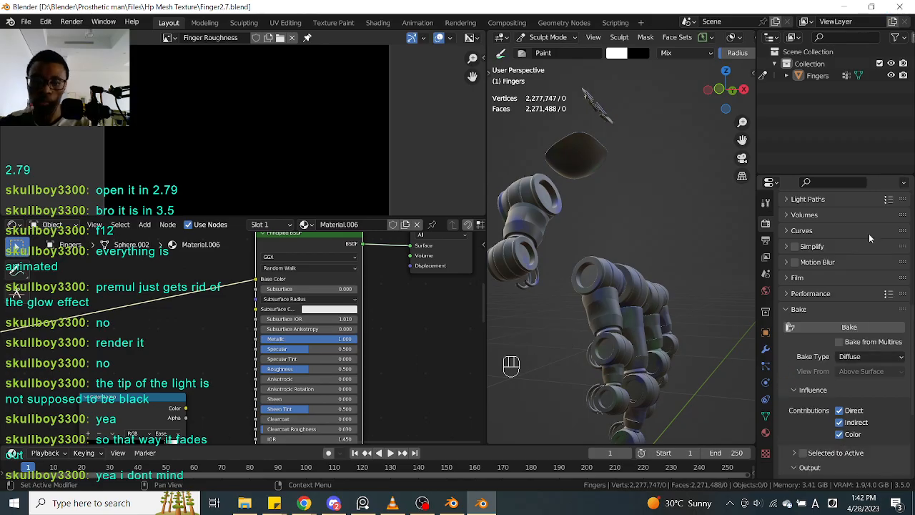
click(840, 422)
click(839, 410)
scroll(661, 321, down, 2)
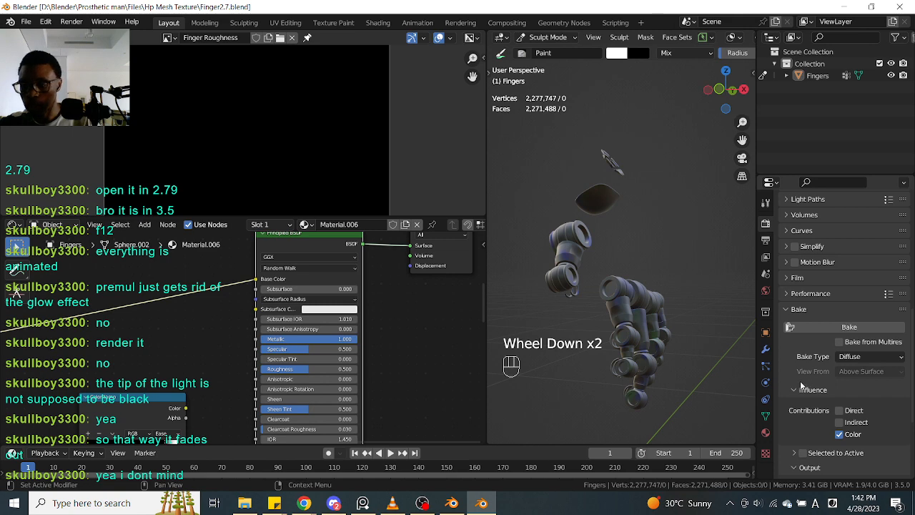
Set the color management view transform to Standard
scroll(801, 390, down, 5)
click(822, 471)
scroll(829, 443, down, 3)
click(865, 410)
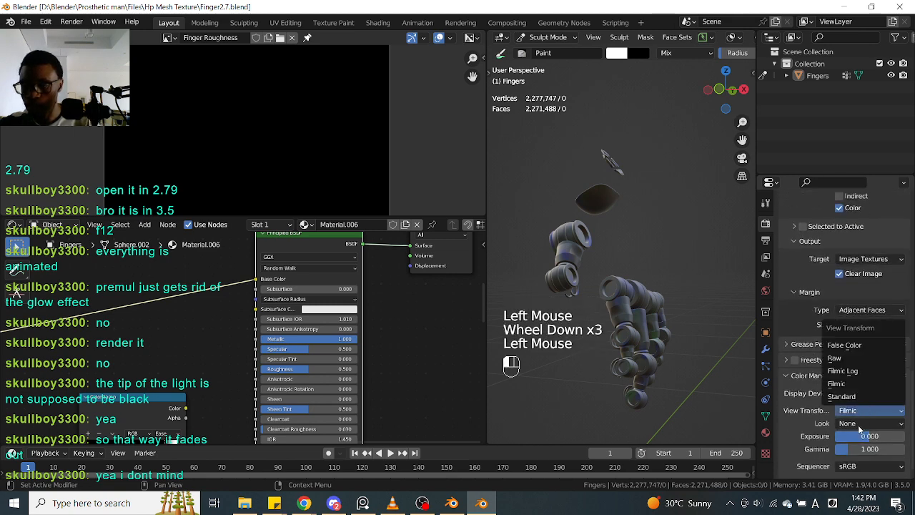
click(841, 396)
scroll(652, 278, up, 3)
middle_drag(651, 278, 688, 267)
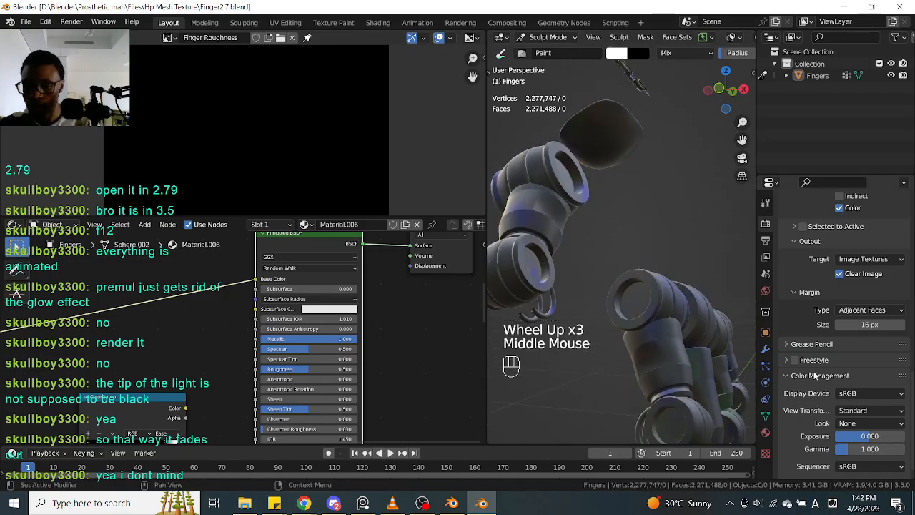
Try to bake the diffuse color from Sculpt Mode, reselecting the Finger Base Color image node for a second attempt
scroll(815, 377, up, 6)
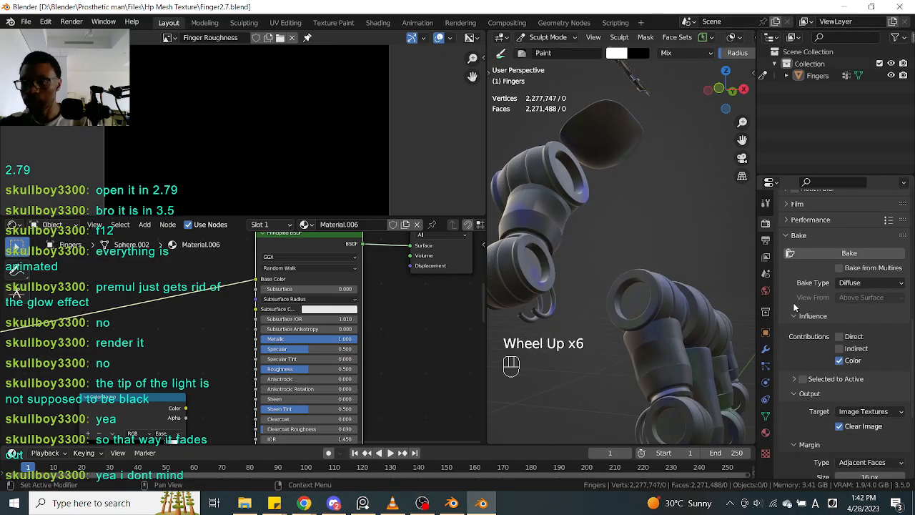
click(841, 254)
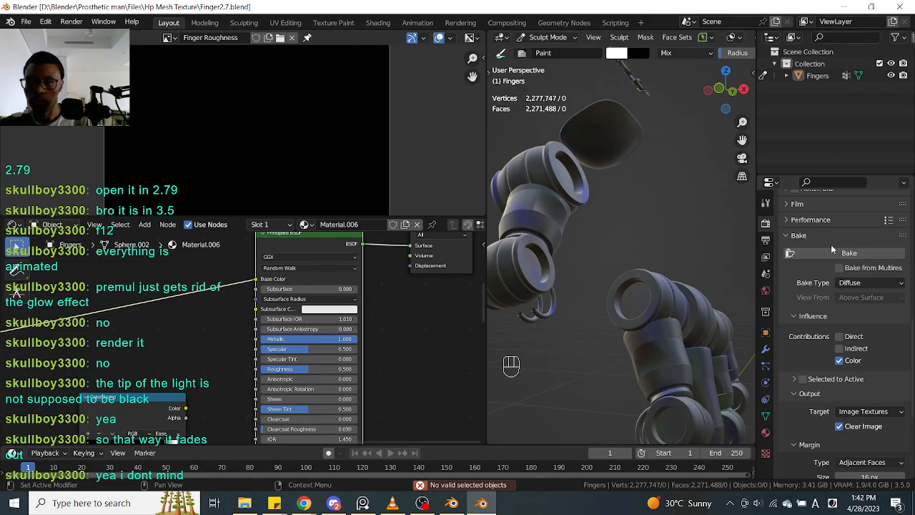
scroll(394, 366, down, 1)
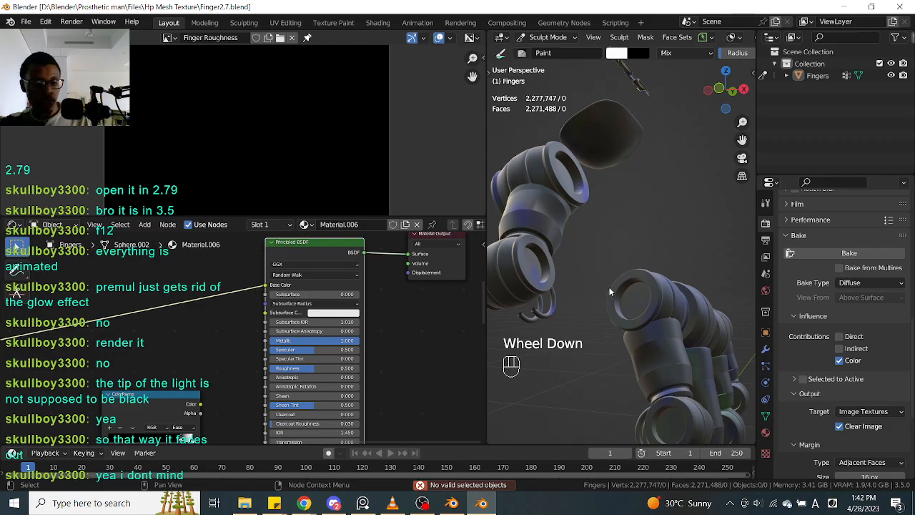
click(401, 331)
middle_drag(405, 332, 277, 372)
click(278, 375)
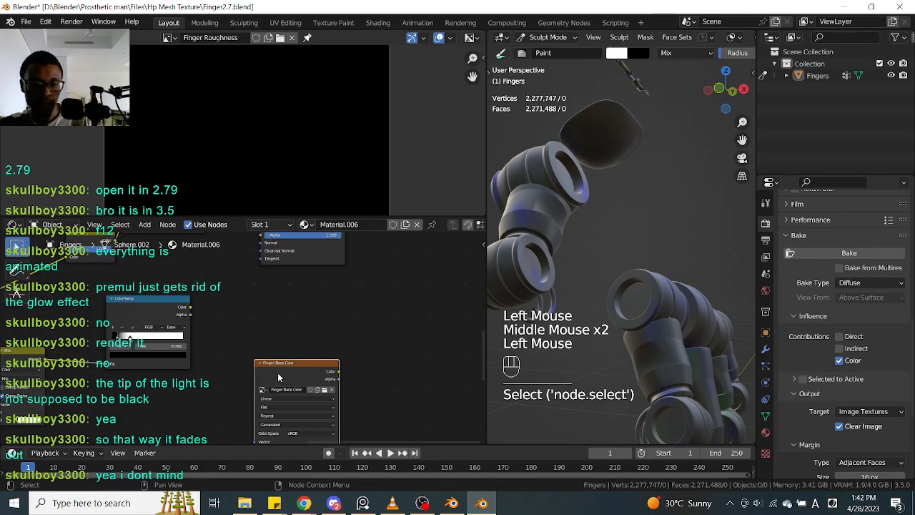
click(849, 253)
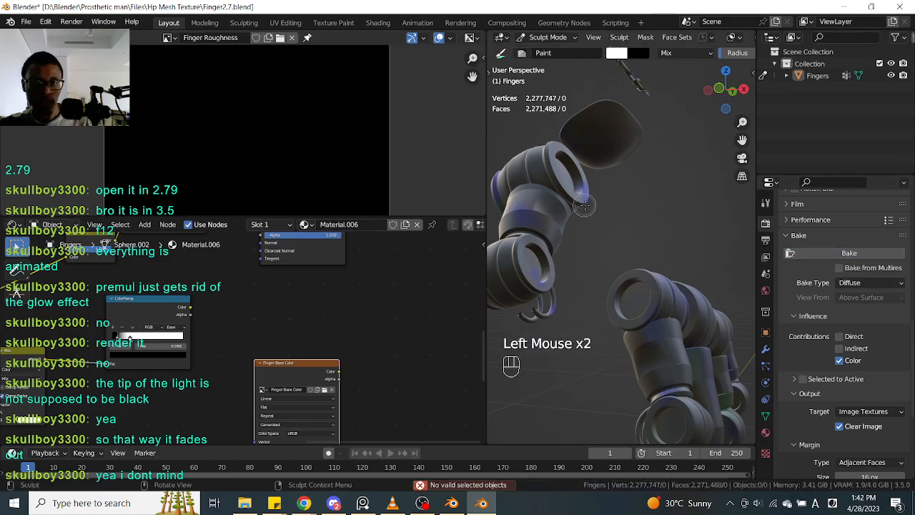
Switch to Object Mode, select the Fingers object and bake its diffuse color into the Finger Base Color image
key(Tab)
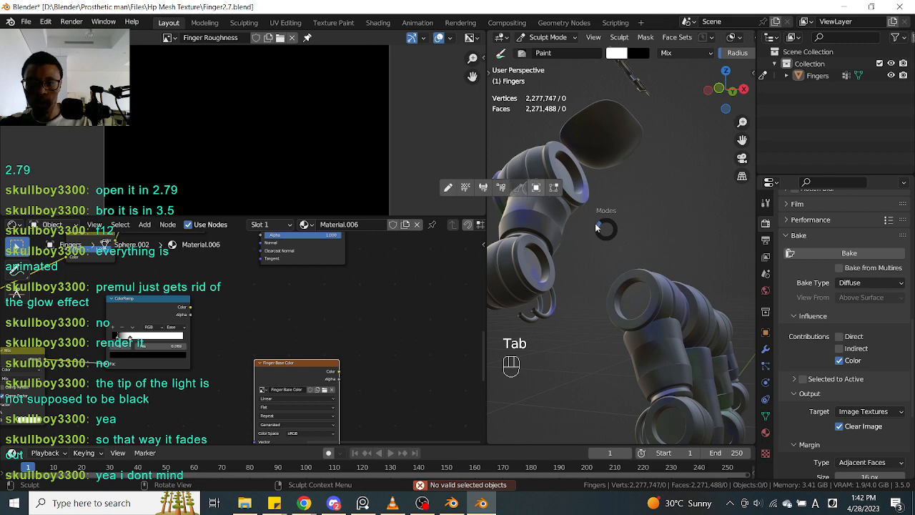
click(539, 210)
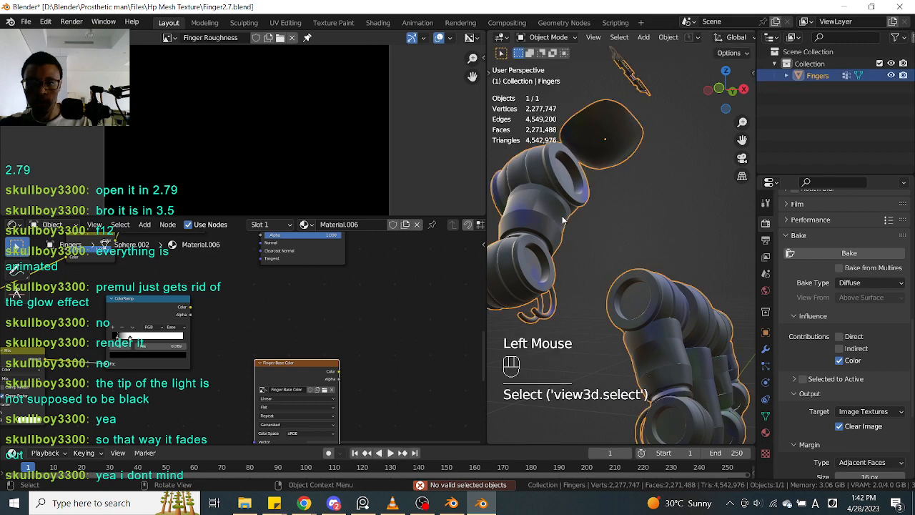
scroll(562, 220, down, 2)
click(820, 256)
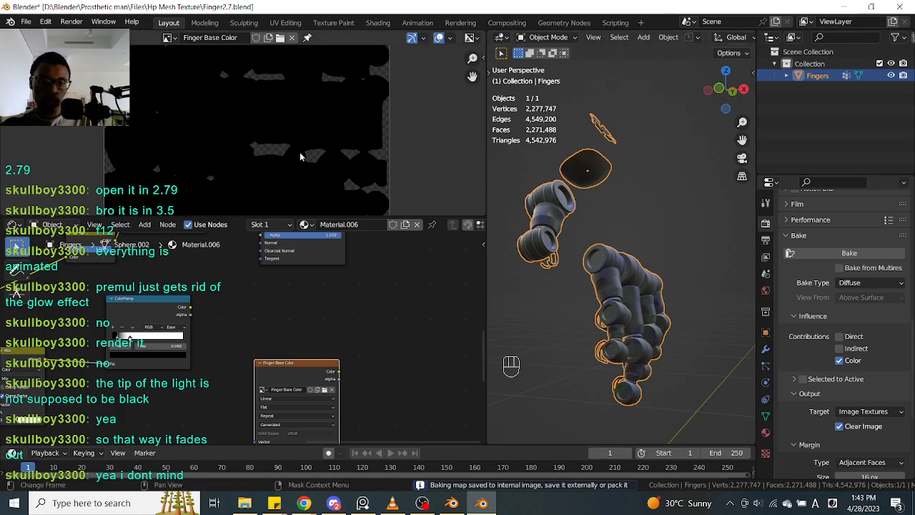
Set the Principled BSDF's Metallic value to 0 and bake the diffuse color into the Finger Base Color image again
scroll(298, 145, down, 2)
middle_drag(298, 145, 293, 147)
middle_drag(340, 346, 371, 322)
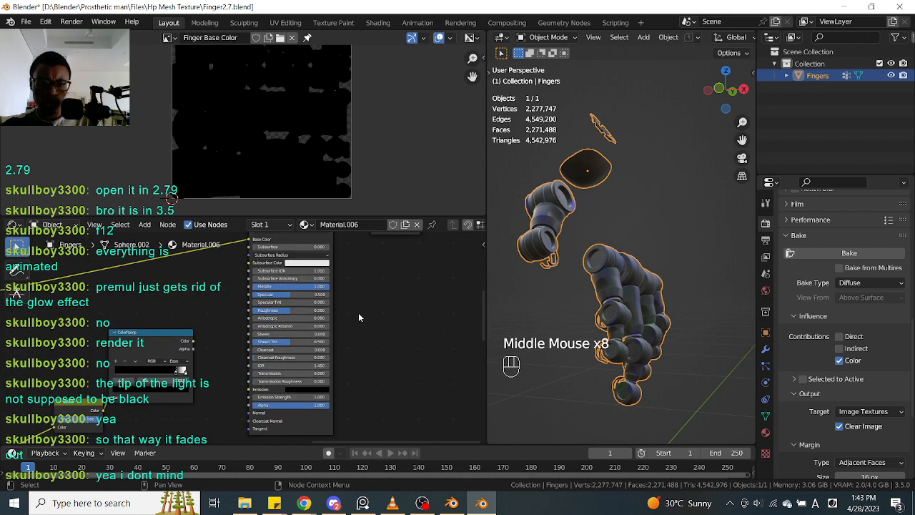
scroll(320, 286, up, 1)
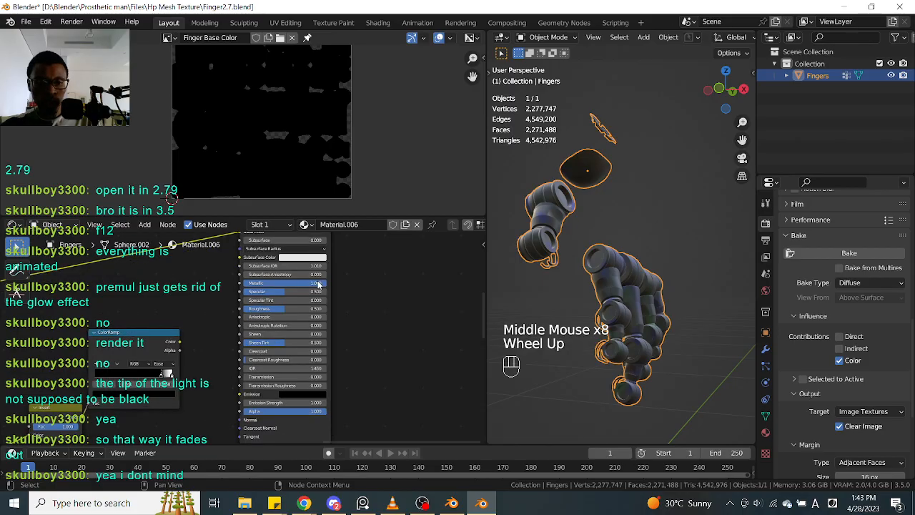
scroll(278, 292, up, 1)
click(286, 279)
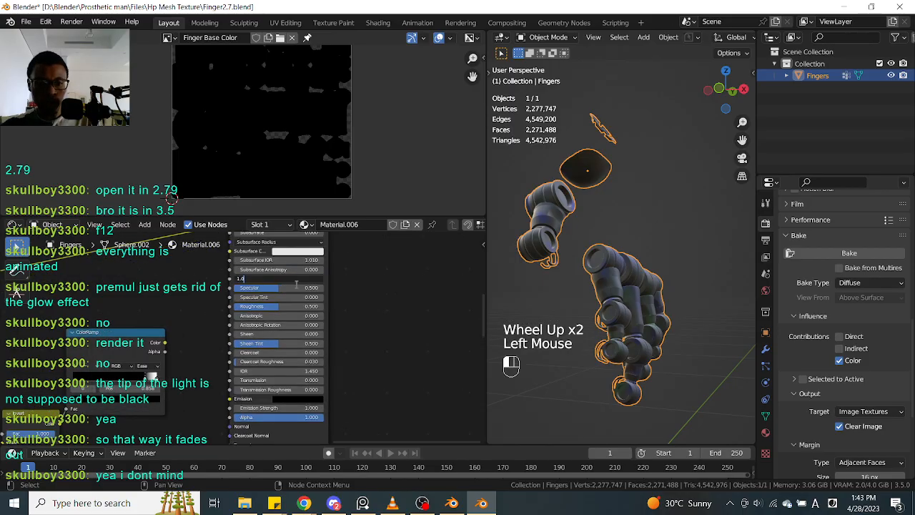
click(377, 287)
click(379, 284)
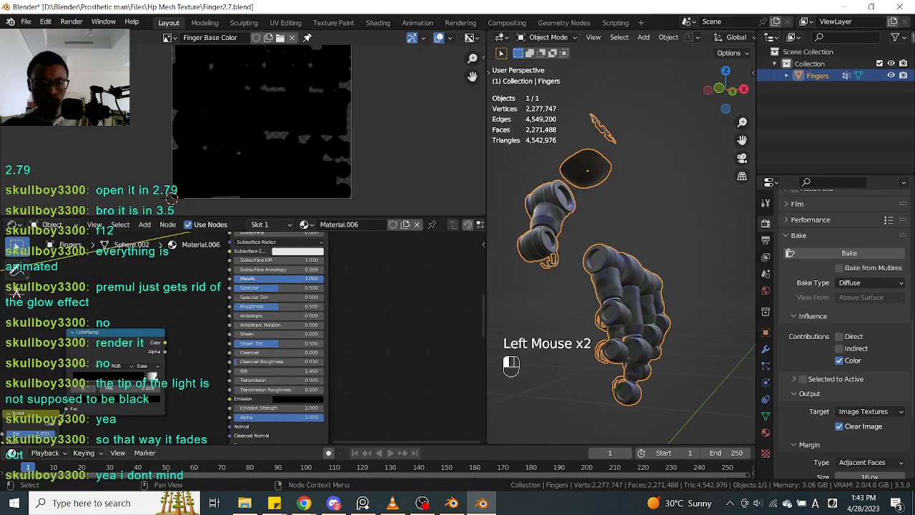
click(380, 283)
middle_drag(379, 283, 374, 345)
scroll(371, 313, down, 1)
click(833, 257)
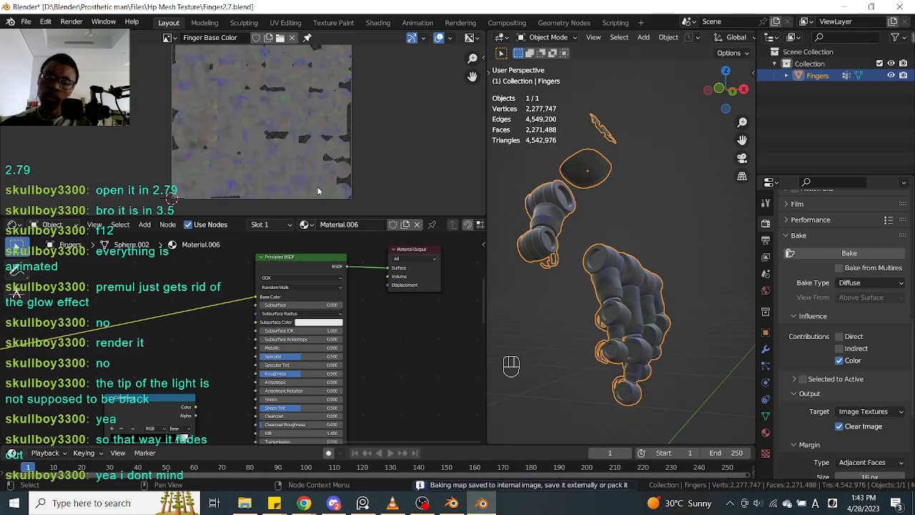
Examine the baked Finger Base Color image up close and as a whole, comparing it with the finger model
scroll(209, 145, up, 5)
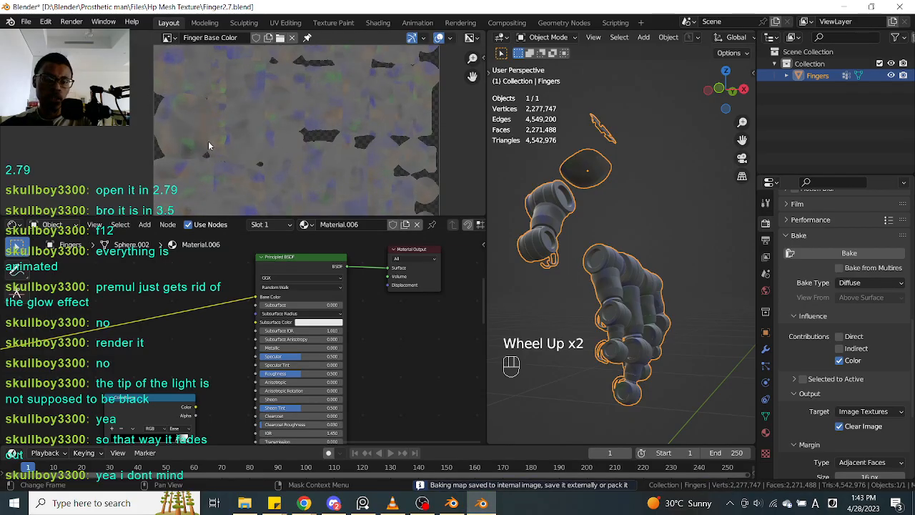
scroll(209, 146, down, 3)
scroll(209, 146, up, 3)
scroll(208, 146, up, 2)
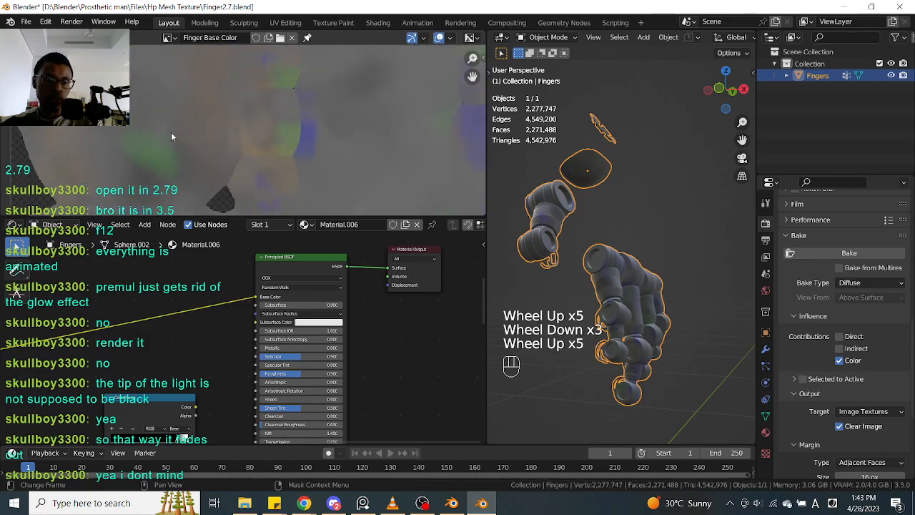
scroll(172, 132, down, 4)
middle_drag(297, 145, 237, 132)
scroll(291, 152, up, 2)
scroll(292, 153, down, 2)
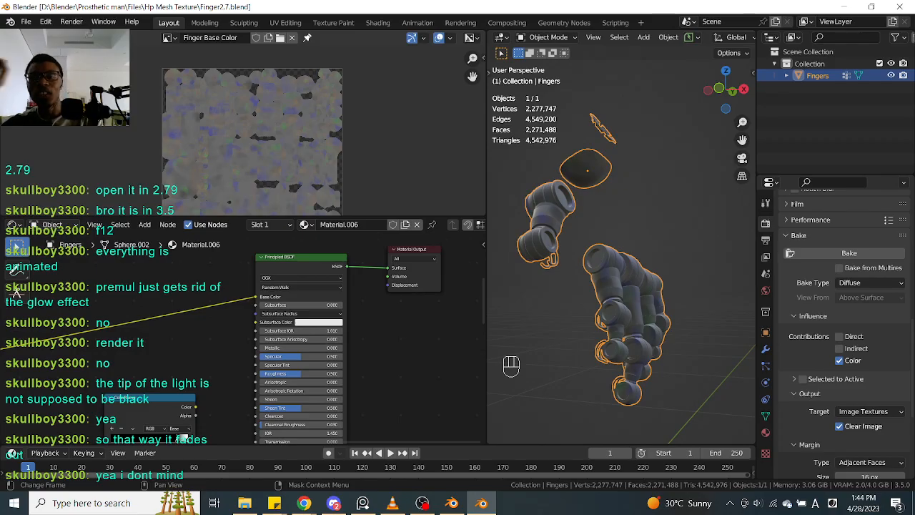
scroll(607, 223, up, 1)
scroll(607, 223, down, 1)
middle_drag(606, 223, 602, 234)
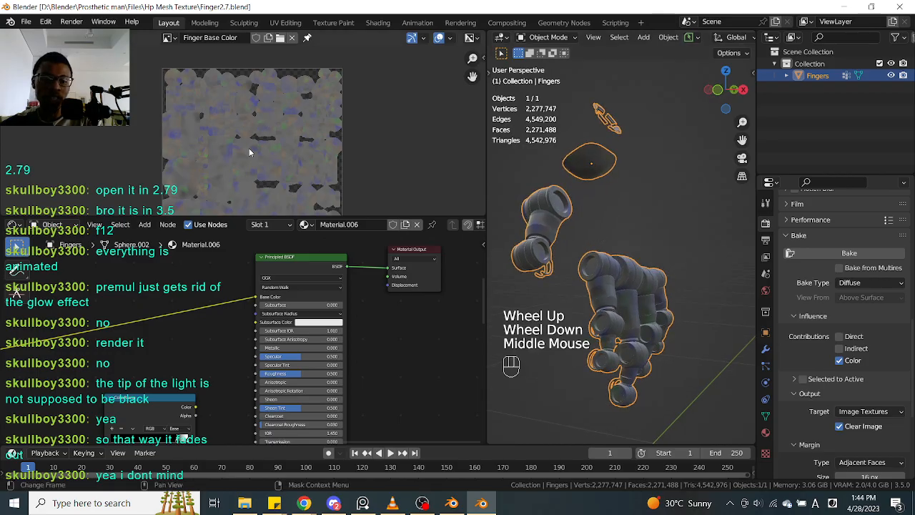
scroll(247, 145, up, 1)
middle_drag(245, 143, 216, 129)
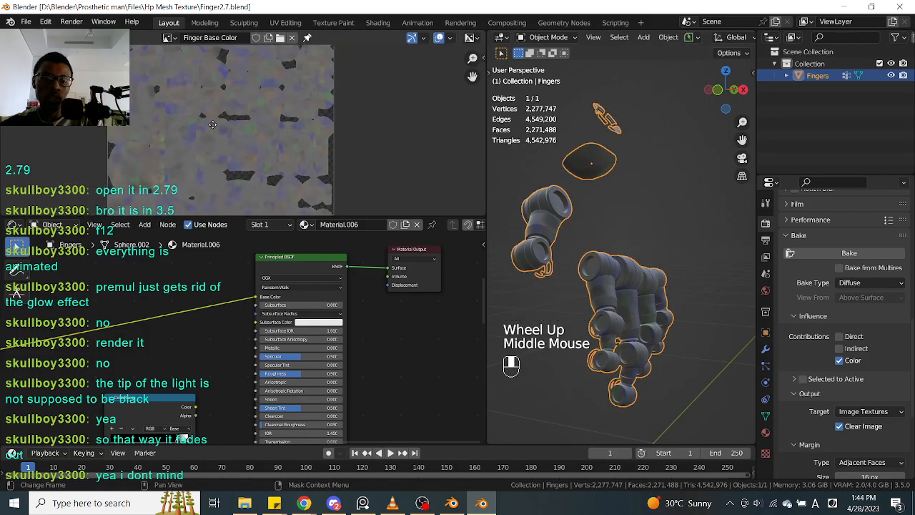
scroll(215, 129, down, 2)
Save the baked base color image as Finger Base Color.png in the Files\Texture folder
click(93, 37)
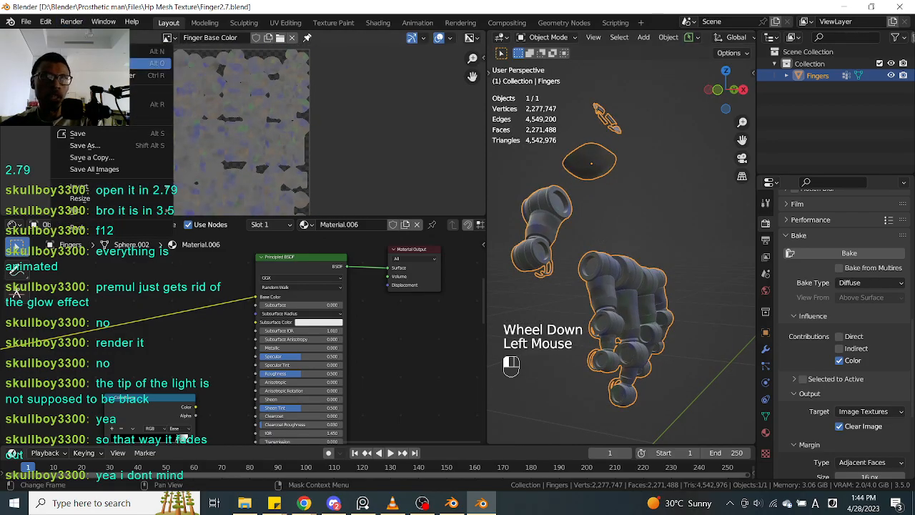
click(116, 145)
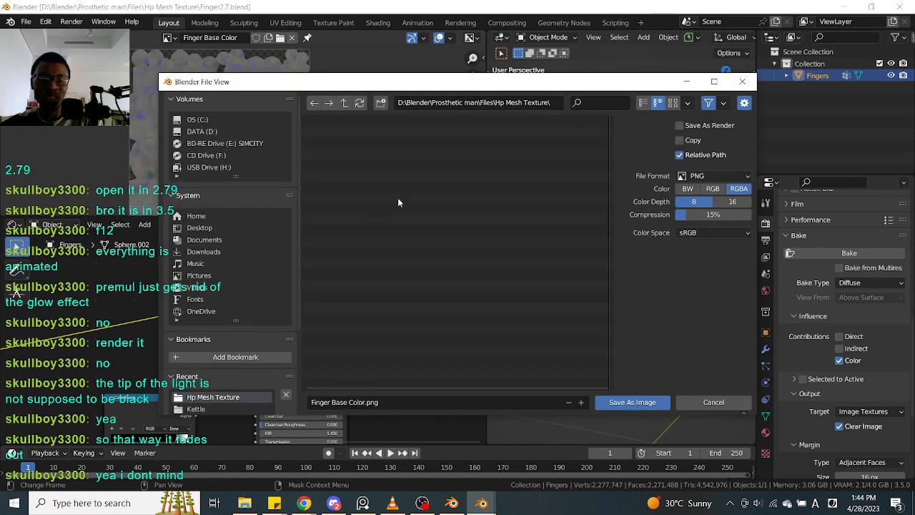
click(345, 104)
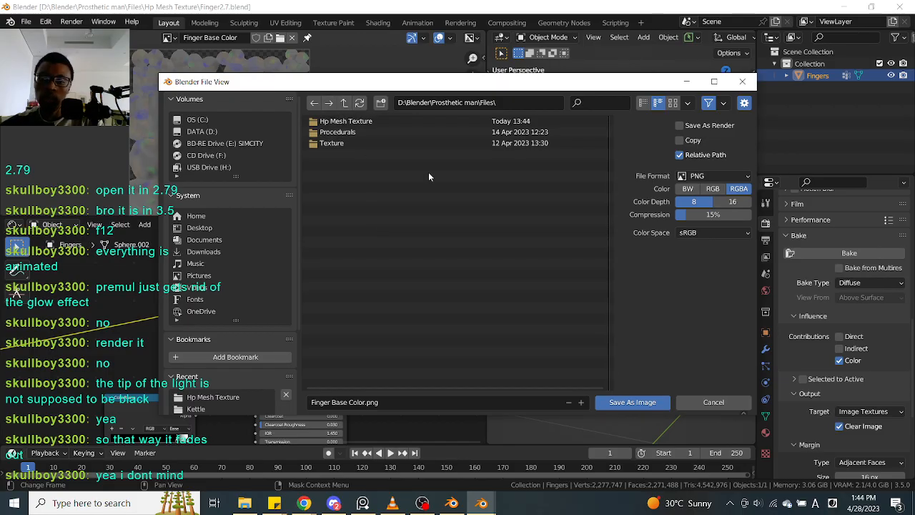
double_click(368, 143)
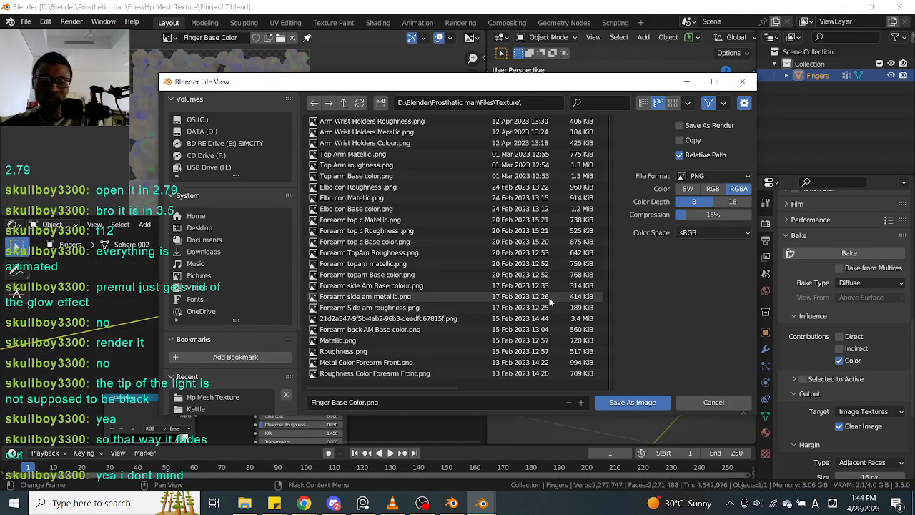
scroll(540, 266, down, 3)
scroll(540, 267, up, 3)
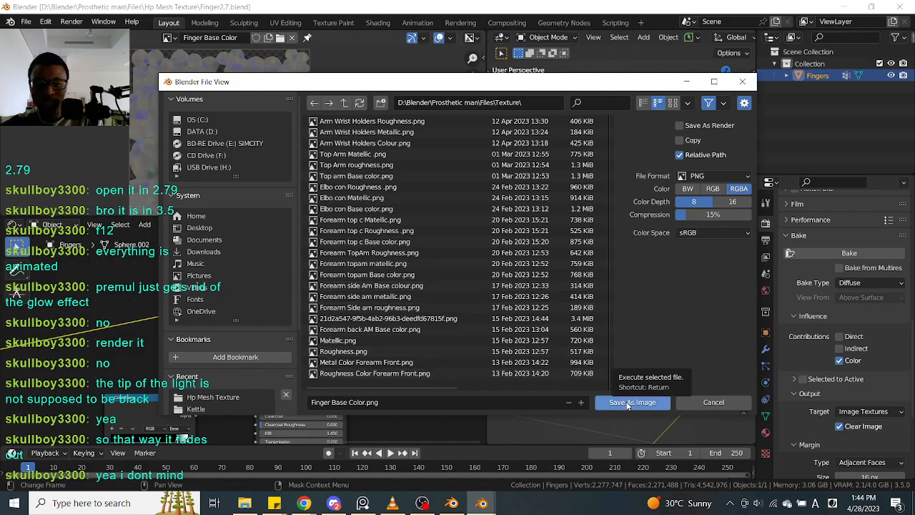
click(629, 402)
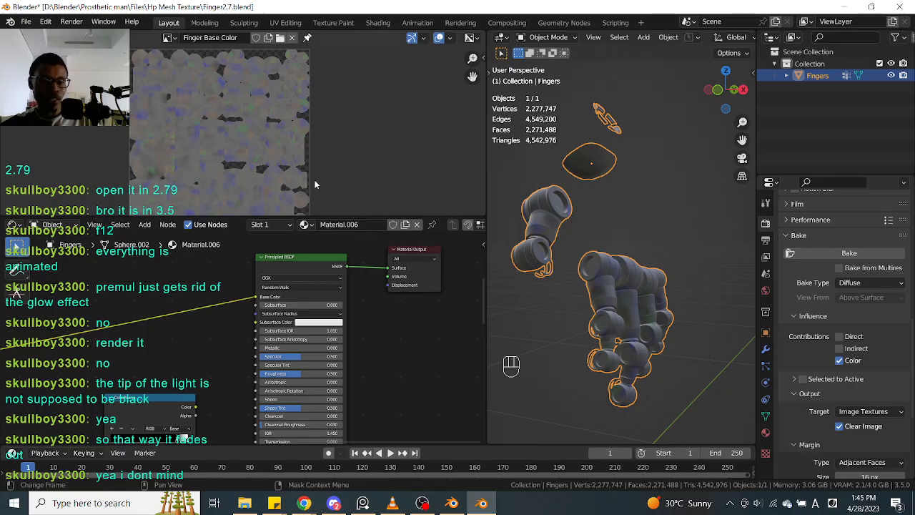
Examine the baked Finger Base Color image as a whole and up close
scroll(318, 178, down, 2)
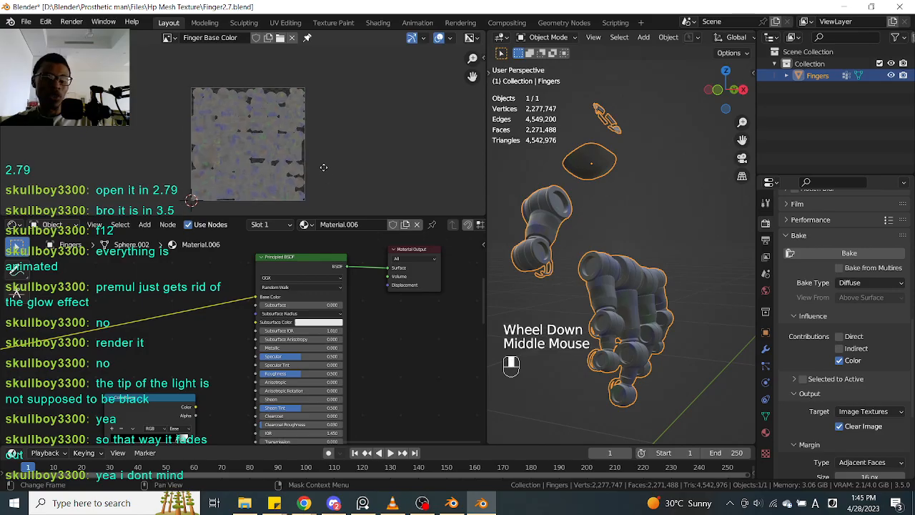
scroll(315, 148, up, 2)
middle_drag(315, 148, 286, 156)
scroll(284, 159, up, 2)
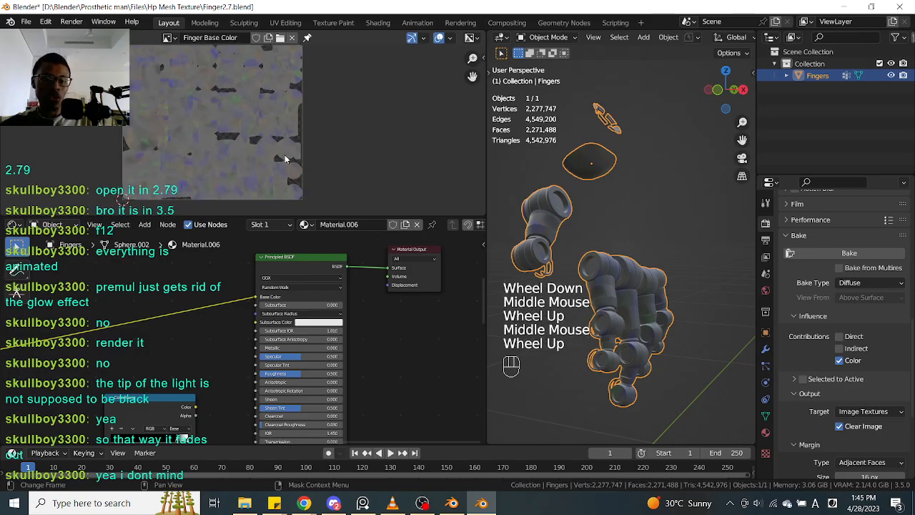
scroll(285, 105, up, 2)
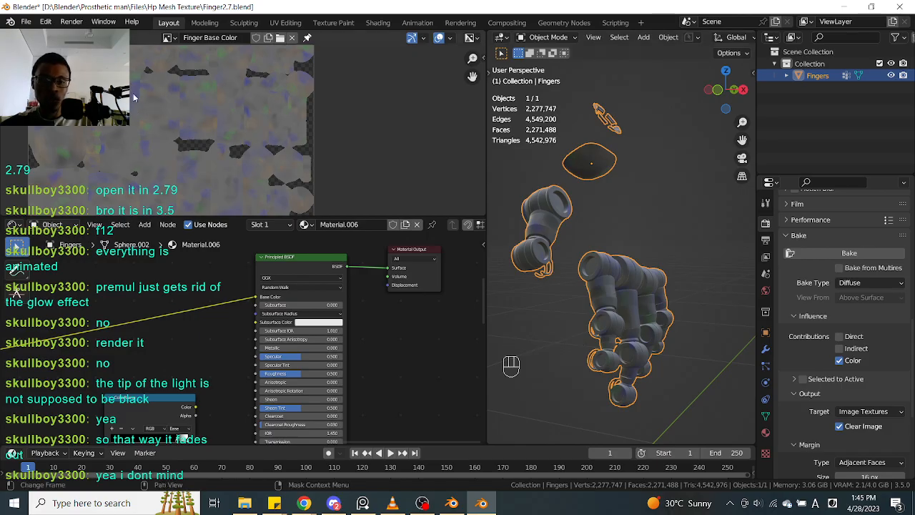
scroll(216, 114, down, 1)
scroll(210, 110, up, 1)
scroll(218, 121, down, 1)
middle_click(222, 133)
scroll(218, 125, down, 2)
middle_drag(218, 124, 265, 142)
scroll(259, 137, up, 1)
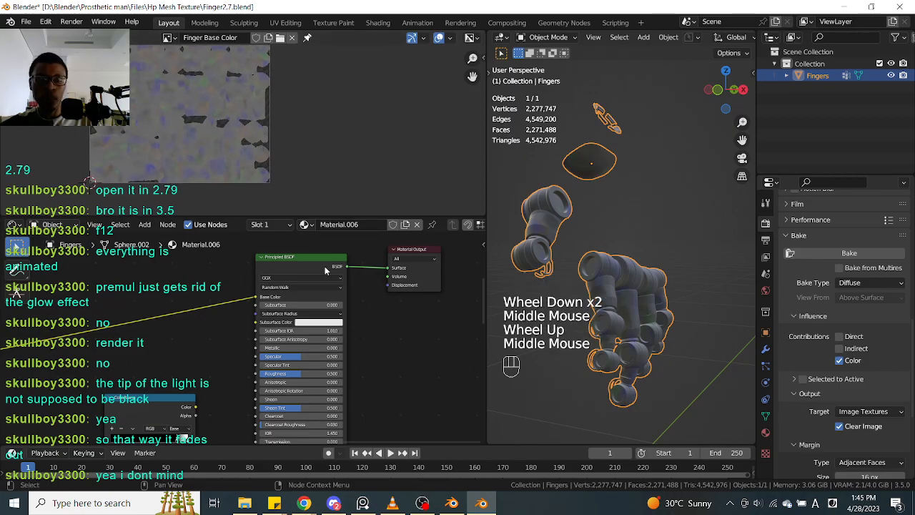
Connect the Color output of the lower ColorRamp node to the Principled BSDF's Roughness input
scroll(324, 265, up, 1)
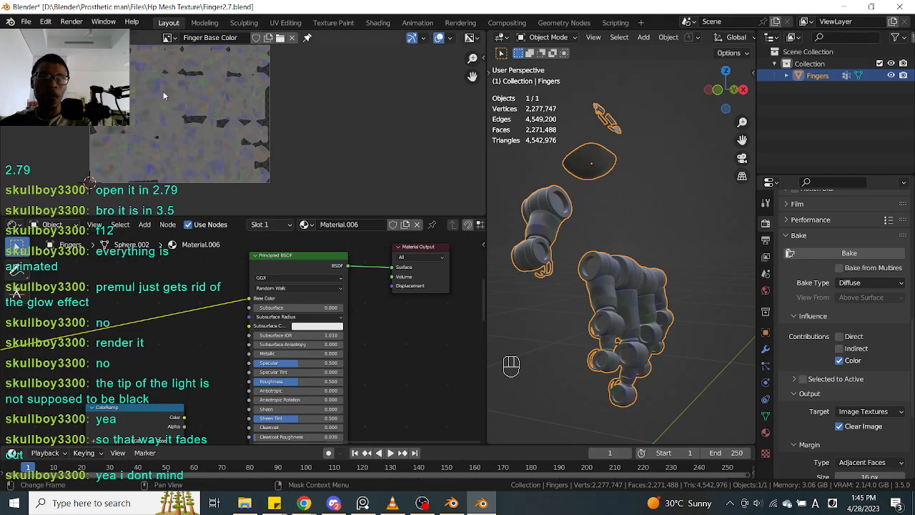
middle_drag(395, 326, 375, 234)
middle_drag(180, 312, 212, 384)
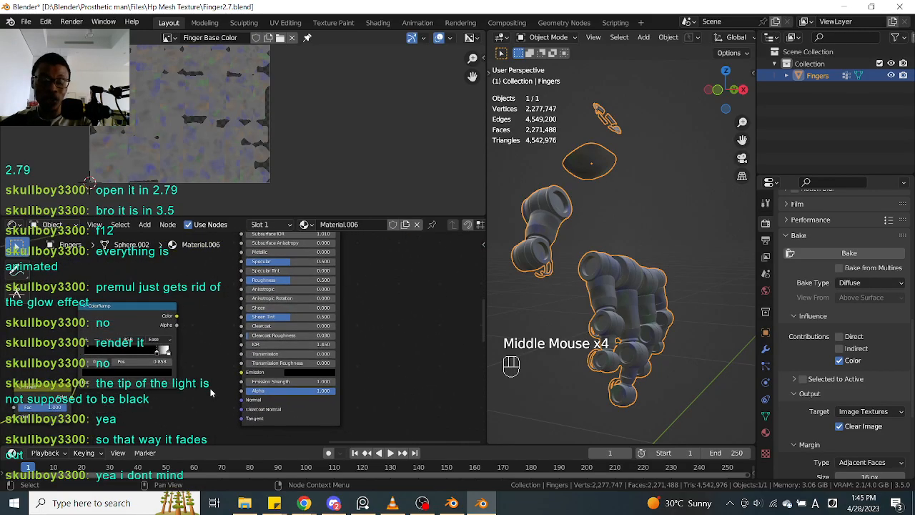
scroll(211, 392, down, 1)
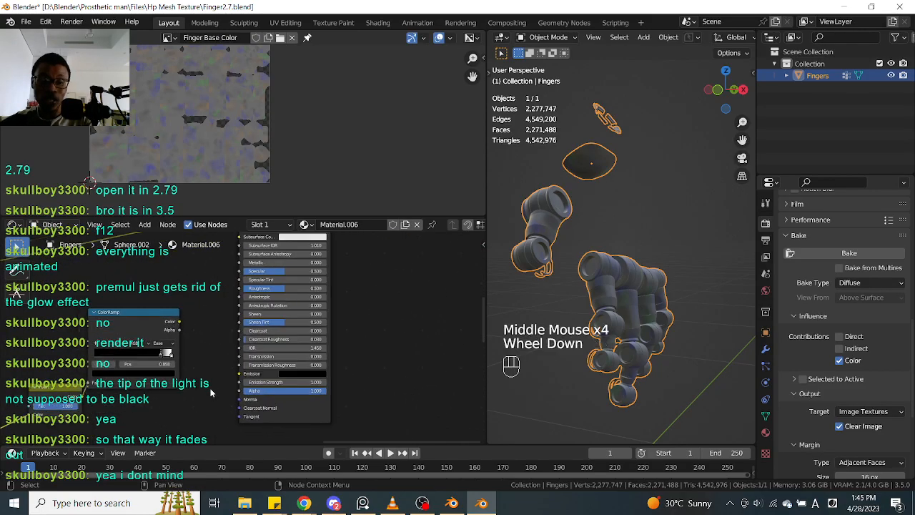
scroll(193, 348, down, 1)
click(193, 349)
middle_click(193, 348)
middle_drag(193, 349, 193, 377)
click(154, 384)
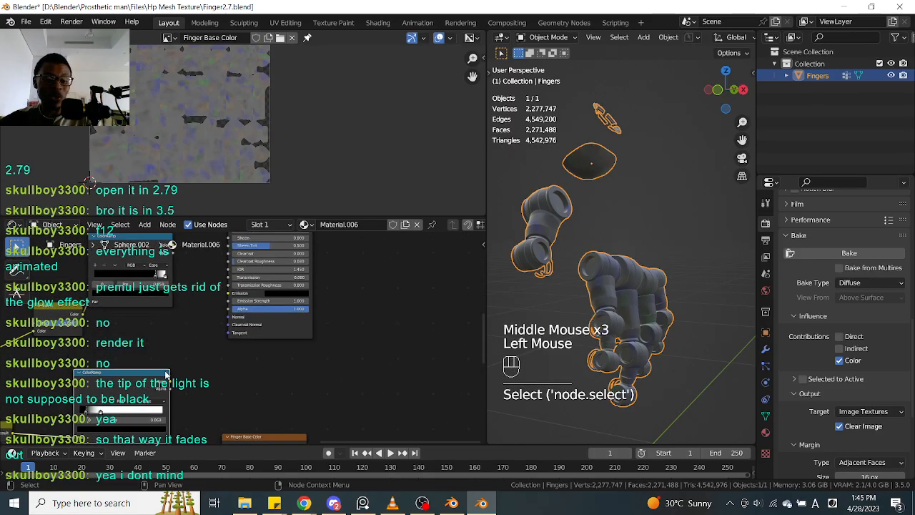
drag(172, 385, 228, 358)
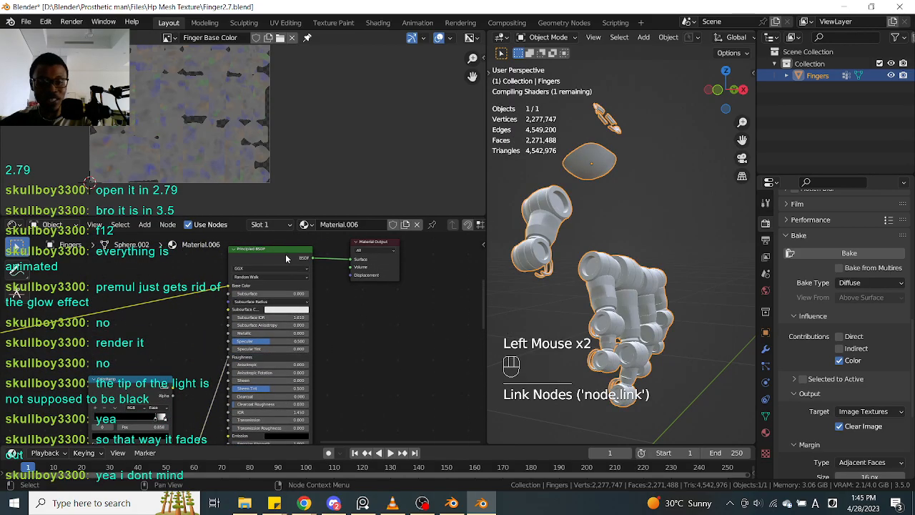
click(311, 314)
middle_drag(417, 303, 395, 304)
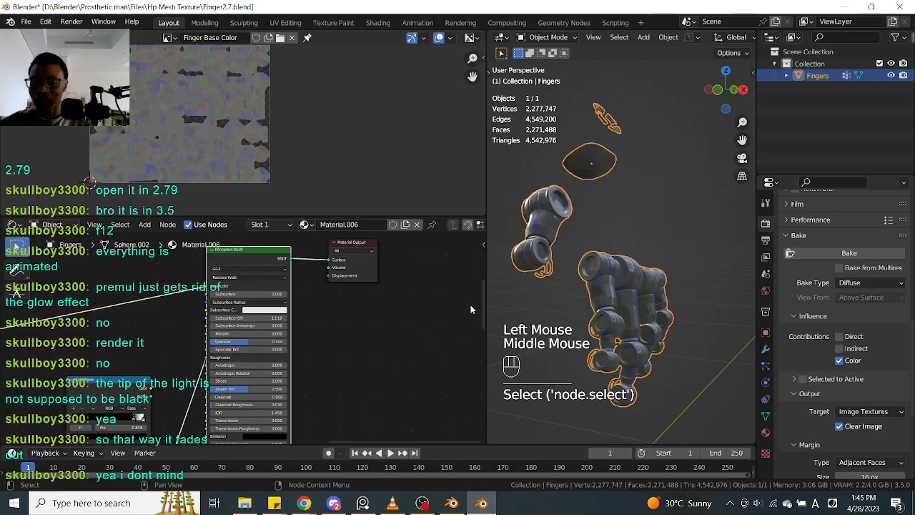
Set the bake type to Roughness and bake it into the Finger Roughness image texture node
scroll(471, 309, up, 1)
click(854, 284)
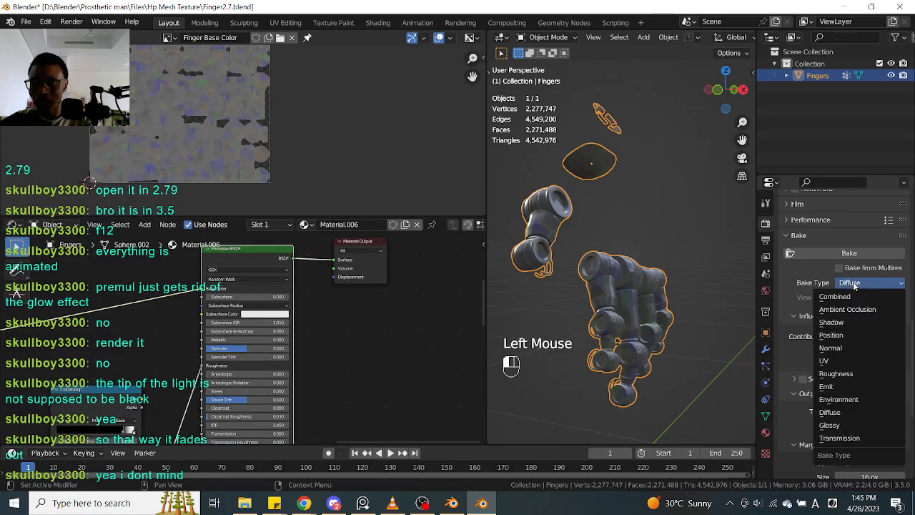
click(855, 375)
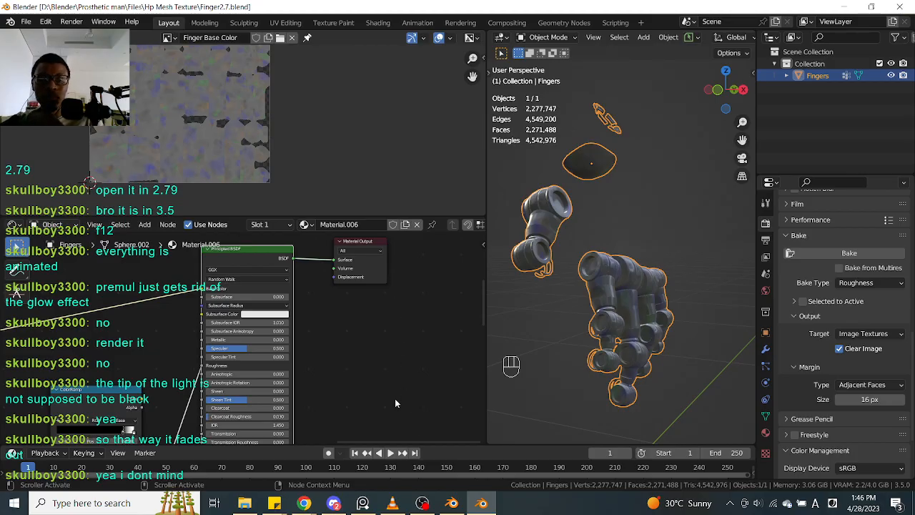
scroll(395, 401, down, 3)
middle_drag(312, 352, 280, 389)
click(278, 388)
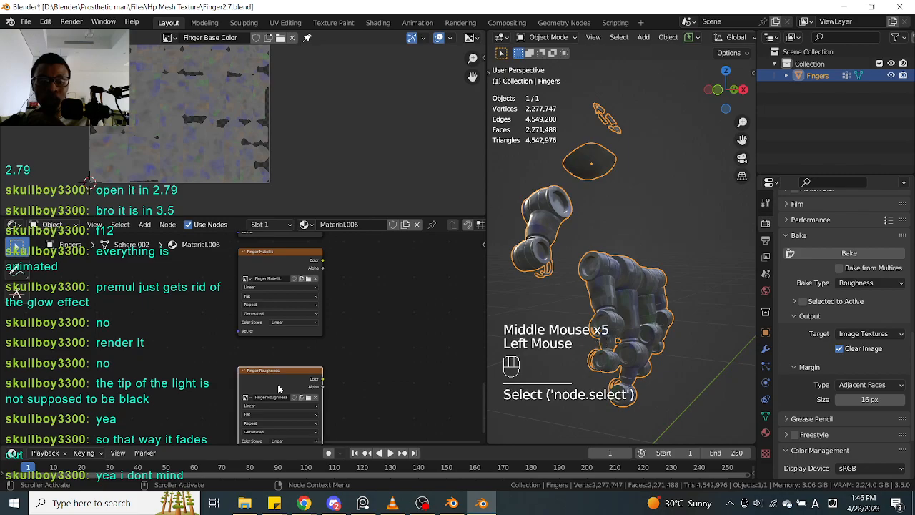
middle_drag(387, 353, 392, 298)
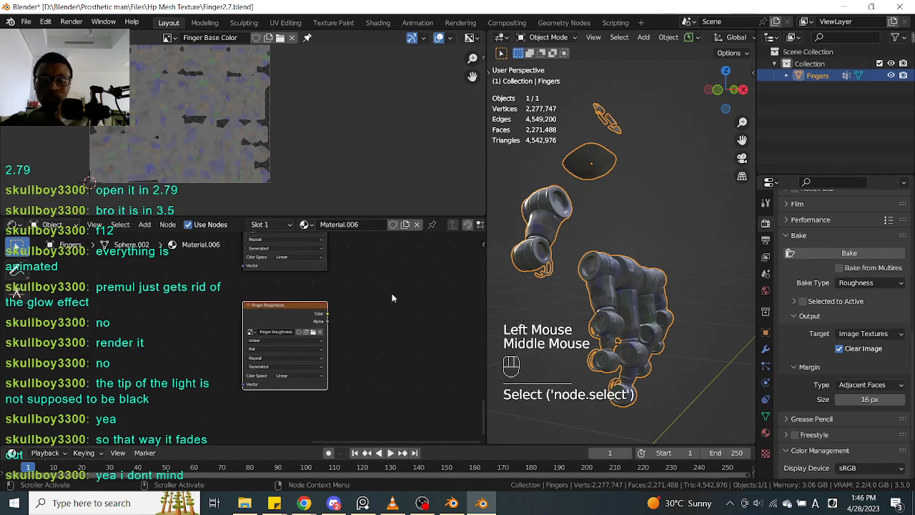
click(825, 254)
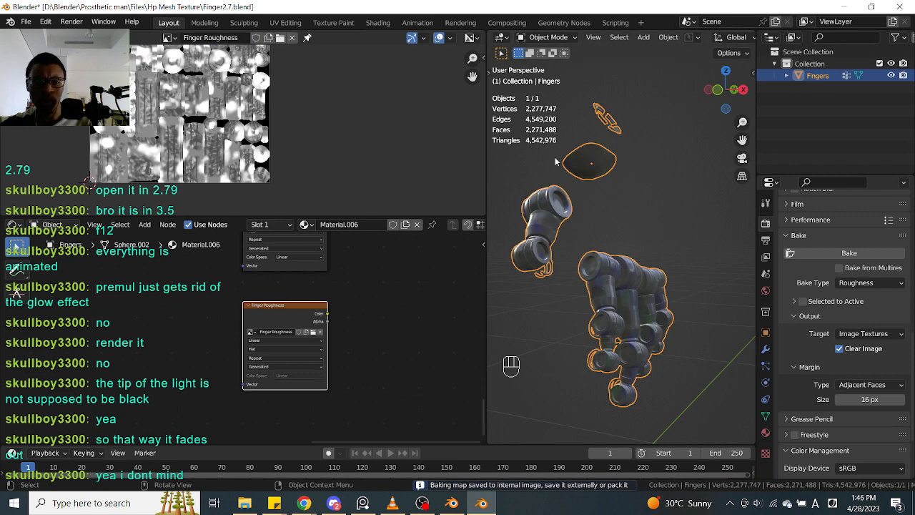
Save the baked roughness image as Finger Roughness.png in the Texture folder
middle_drag(301, 144, 335, 173)
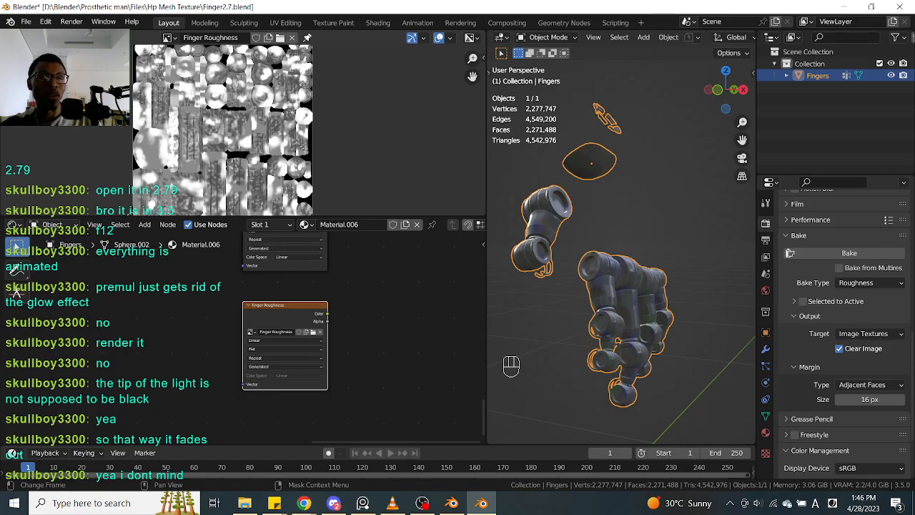
click(63, 37)
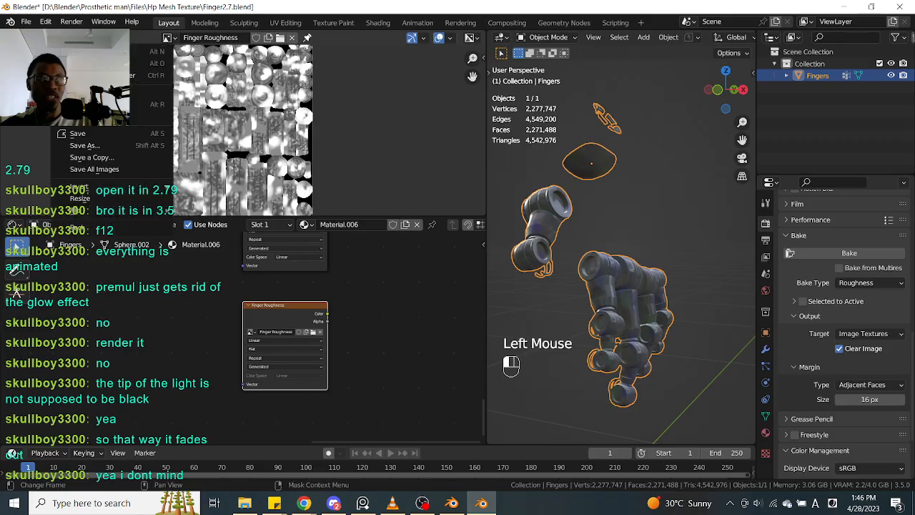
click(119, 147)
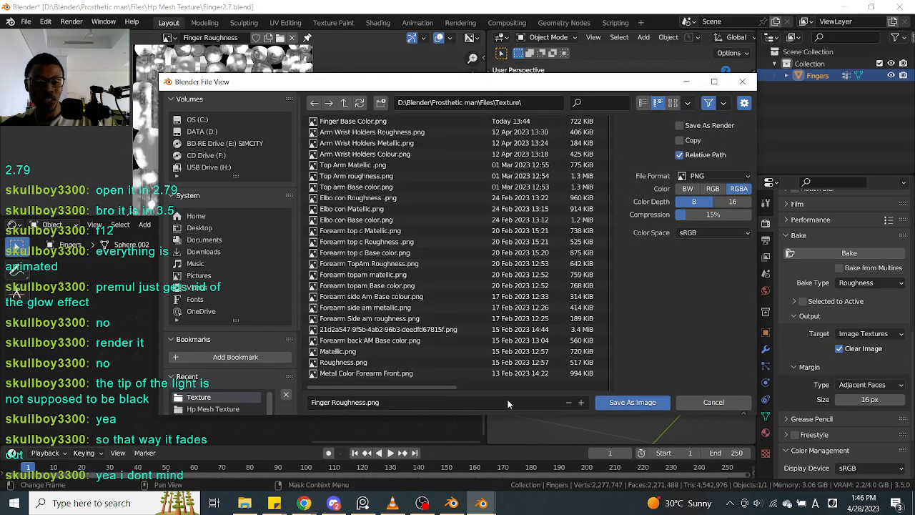
click(625, 402)
Preview the upper ColorRamp node, fed by the Invert node, directly on the finger model
middle_drag(336, 258, 336, 328)
middle_drag(331, 295, 383, 342)
middle_drag(237, 265, 258, 279)
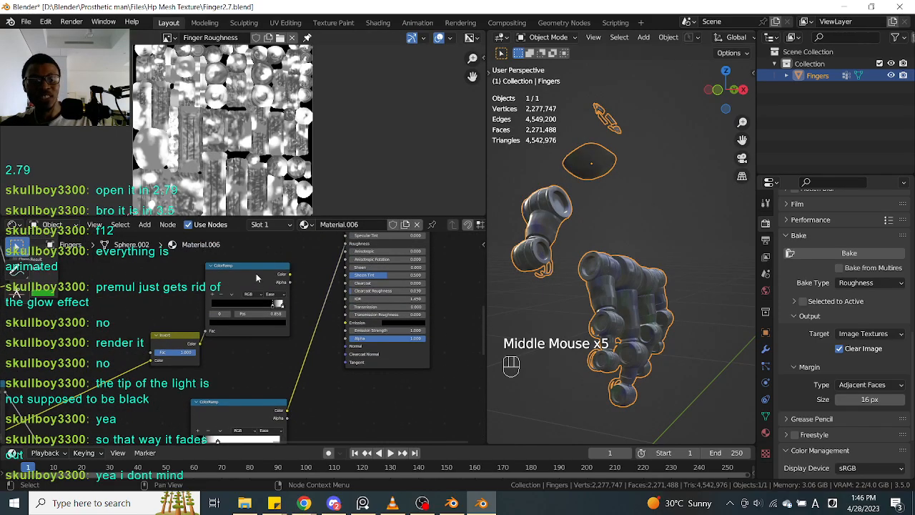
click(256, 279)
ctrl+shift+click(257, 279)
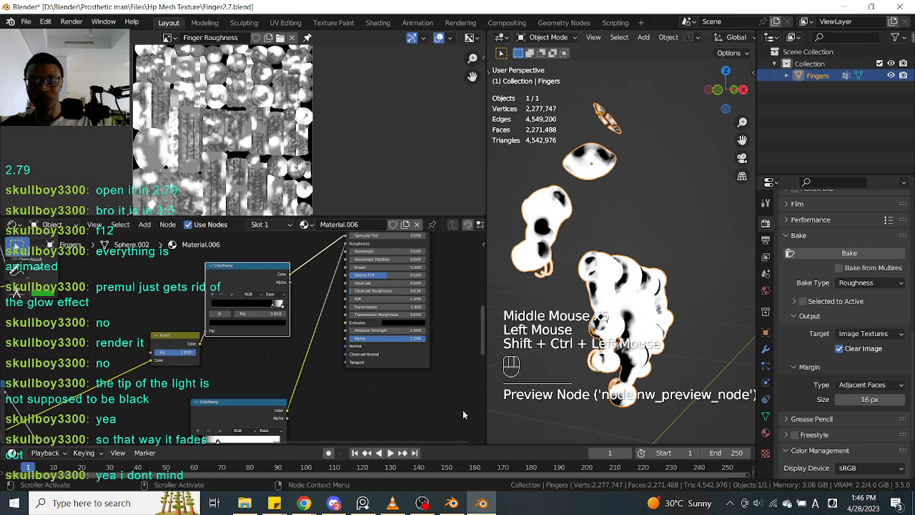
Set the bake type to Emit and bake the previewed ColorRamp into the Finger Matellic image texture node
click(855, 284)
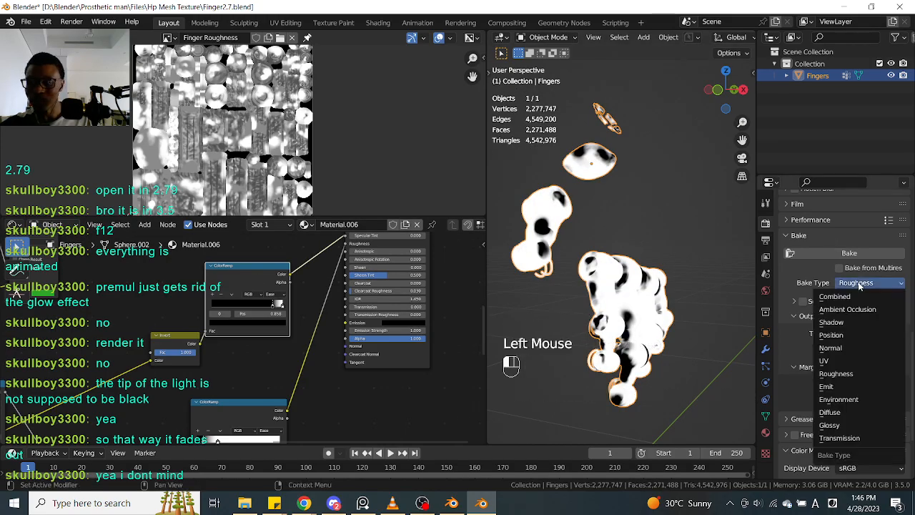
click(850, 388)
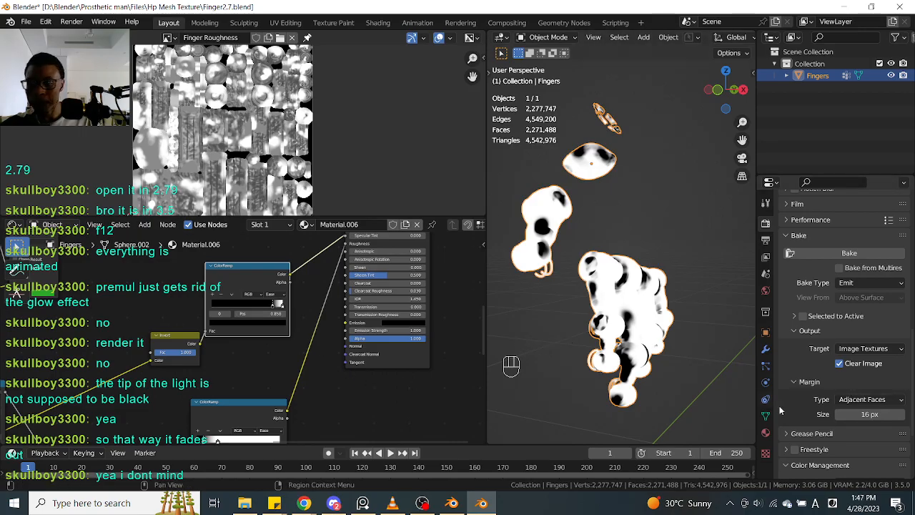
middle_drag(431, 381, 377, 350)
click(329, 326)
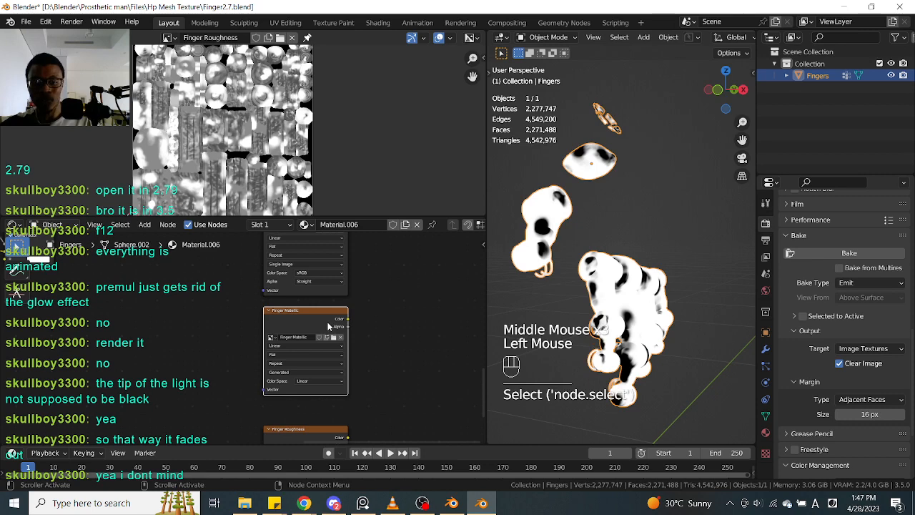
click(849, 253)
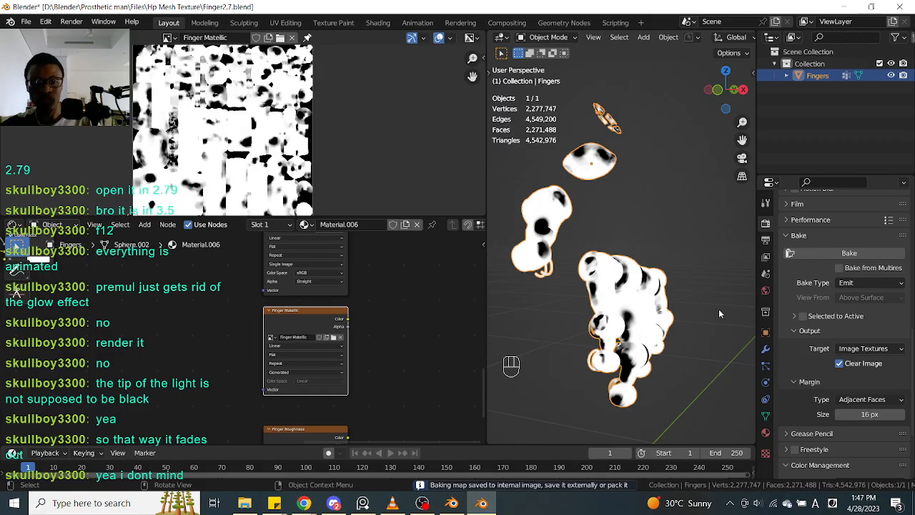
Inspect the baked metallic image and save it as Finger Matellic.png in the Texture folder
scroll(175, 134, up, 5)
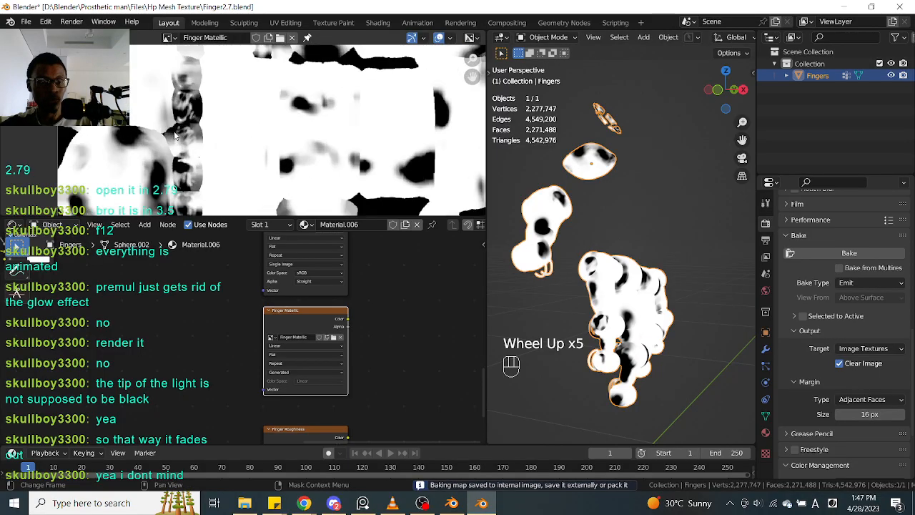
scroll(175, 134, down, 4)
middle_drag(175, 134, 147, 103)
scroll(146, 103, up, 1)
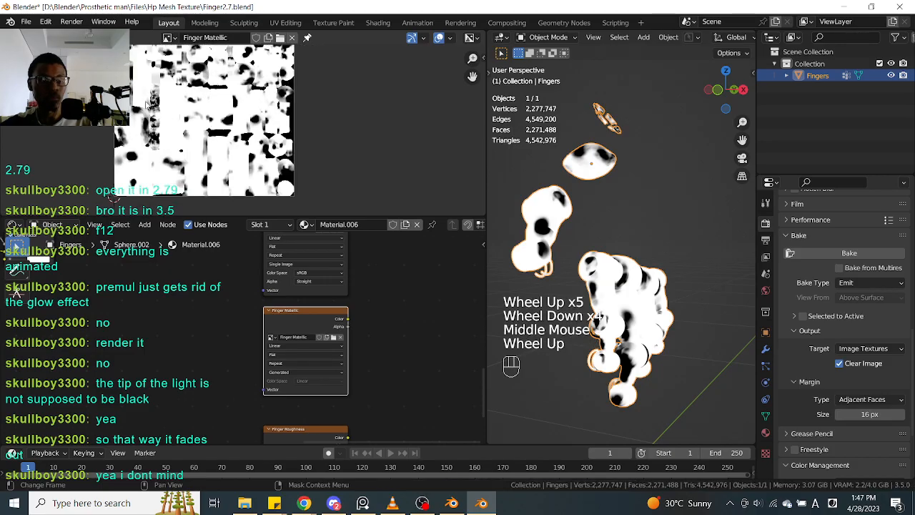
click(64, 37)
click(124, 145)
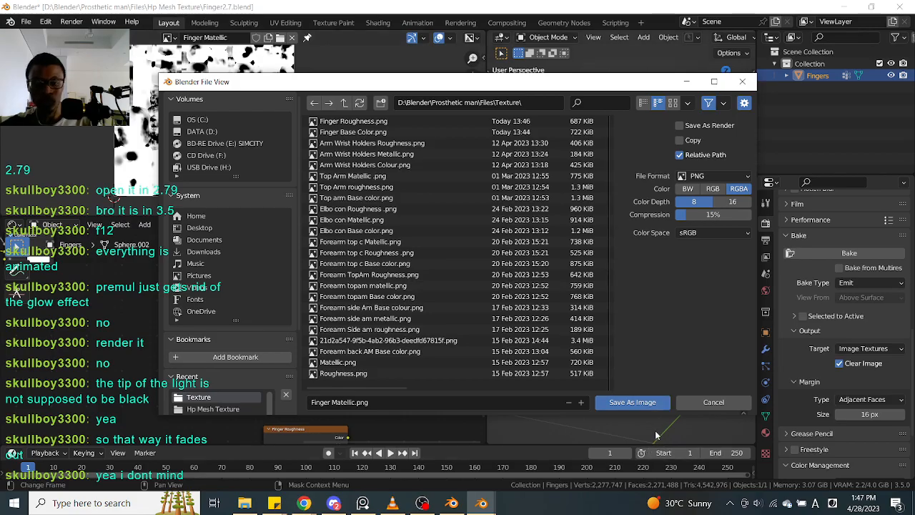
click(633, 403)
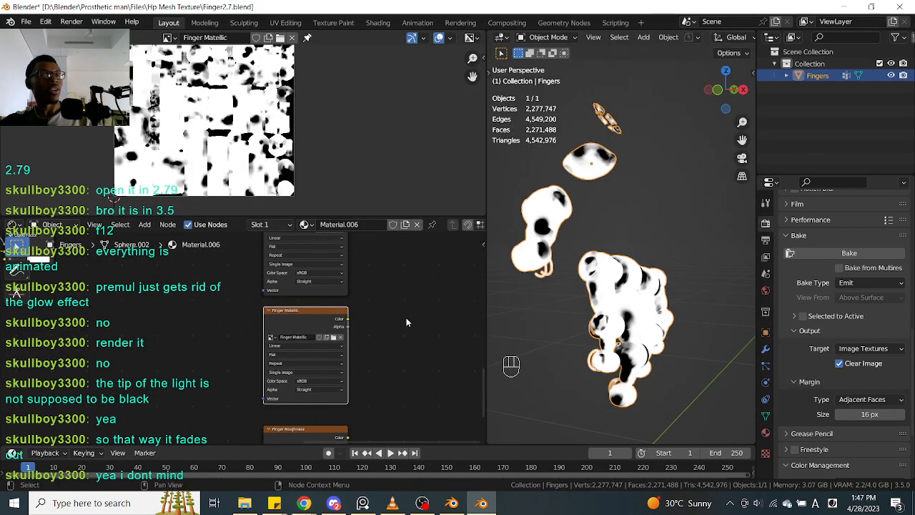
scroll(406, 322, down, 1)
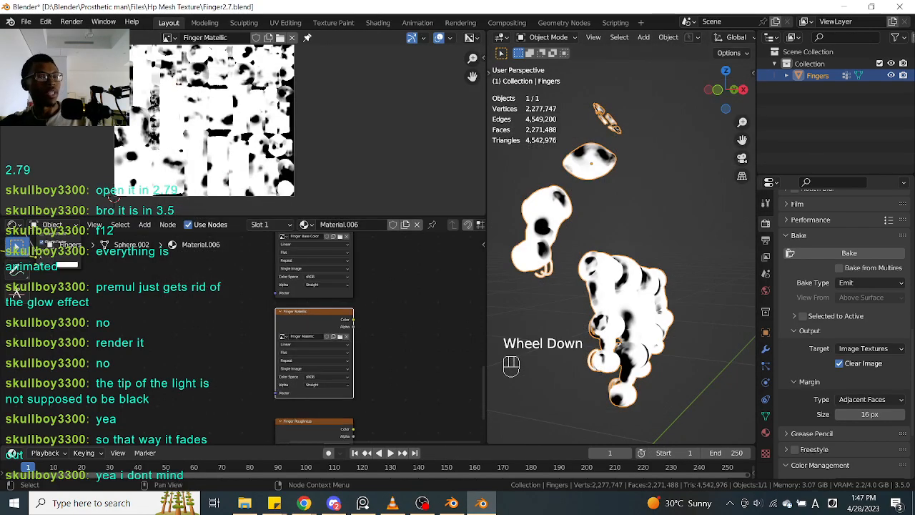
Open Prosthetic manUv175.blend from the Files folder, saving the changes to Finger2.7.blend first
click(26, 23)
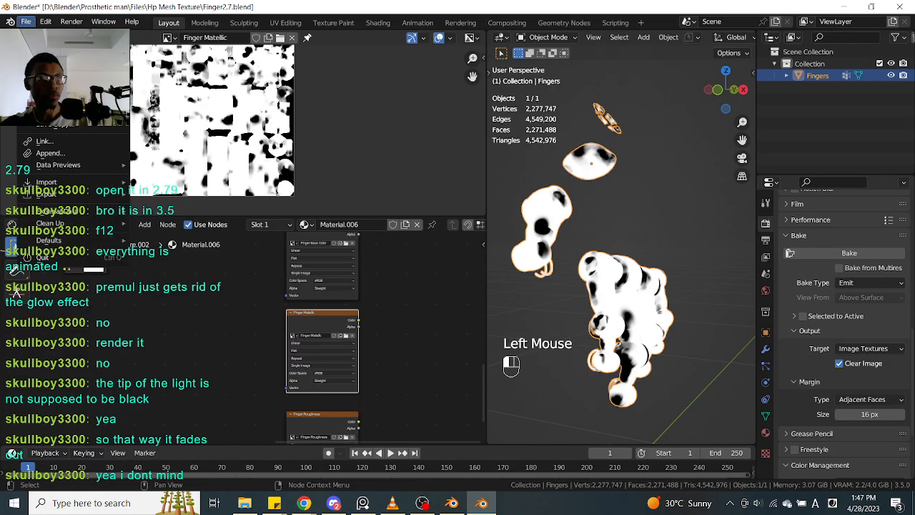
mouse_move(72, 127)
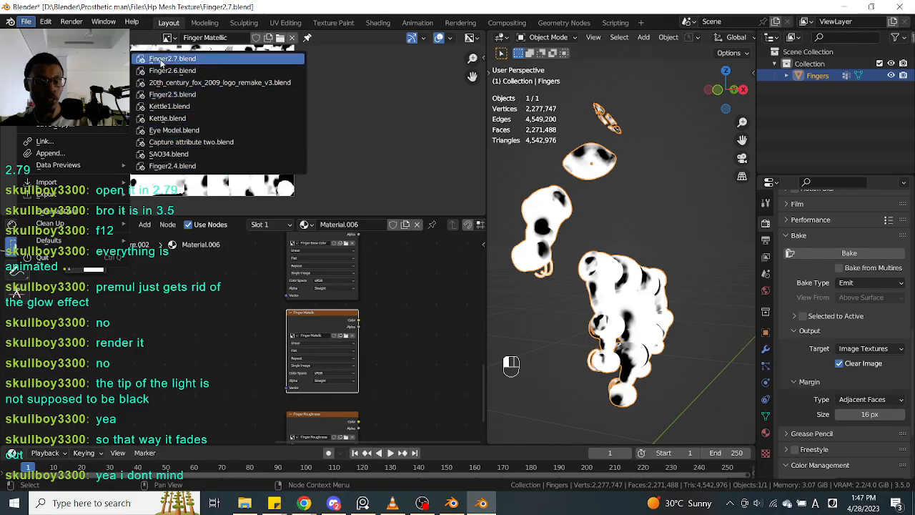
mouse_move(107, 58)
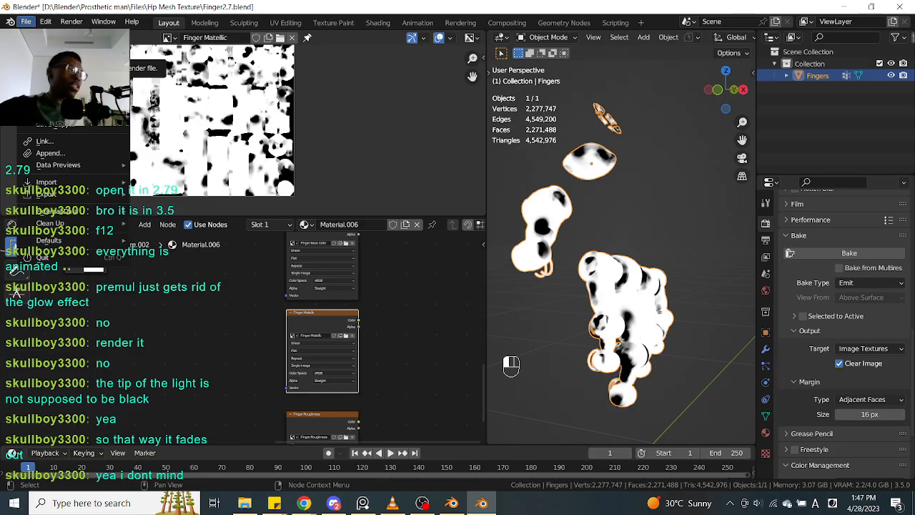
click(27, 23)
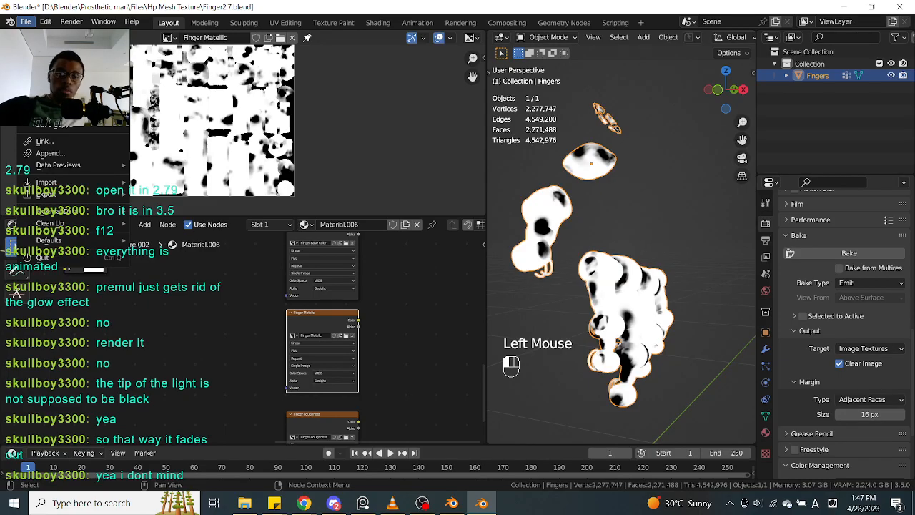
click(43, 256)
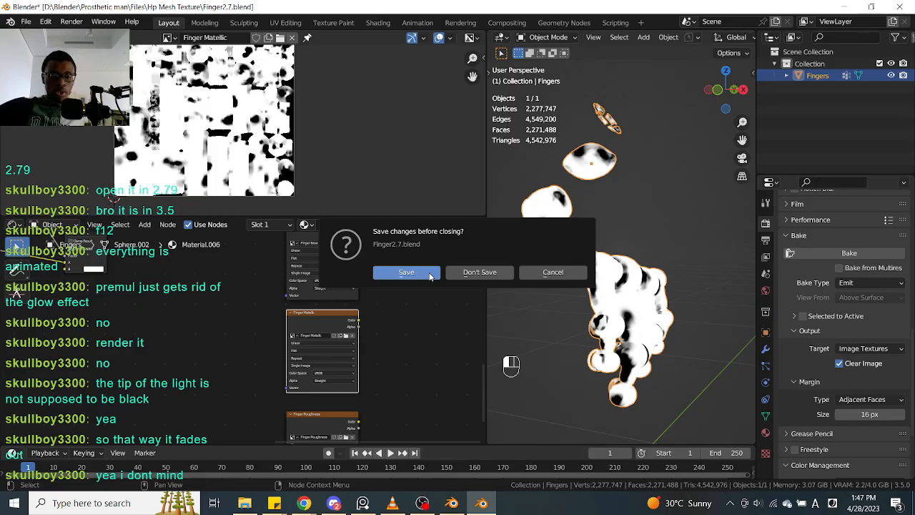
click(430, 275)
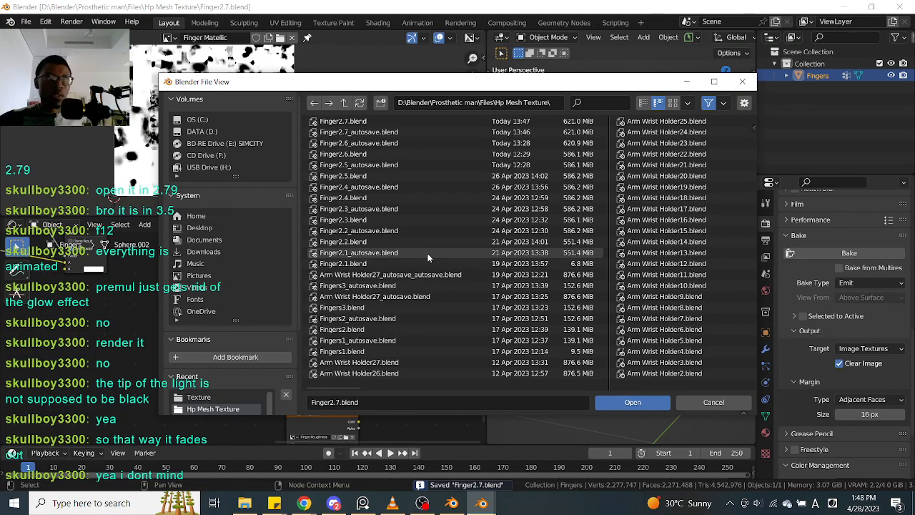
click(346, 103)
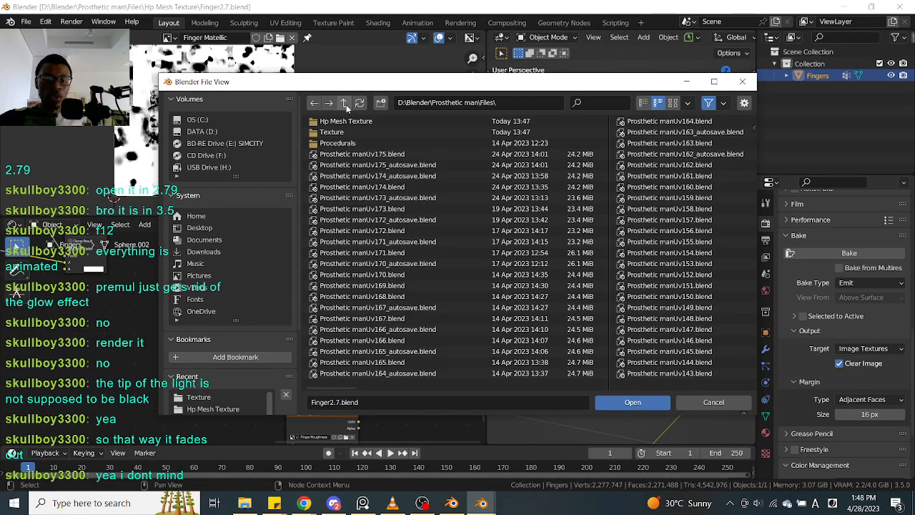
click(396, 156)
click(632, 402)
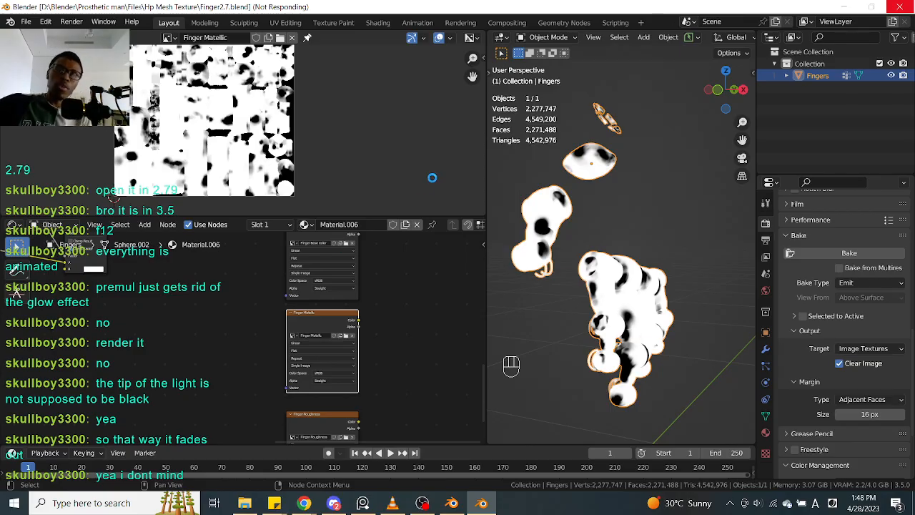
key(alt+Tab)
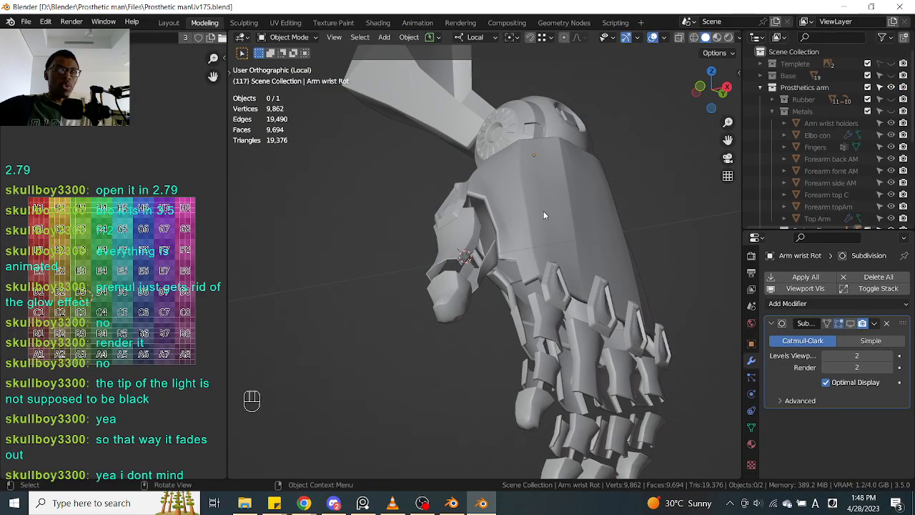
Select the Arm wrist Rot mesh and examine the isolated forearm and hand from several angles
scroll(546, 214, down, 2)
middle_drag(557, 221, 551, 244)
scroll(551, 241, up, 2)
click(554, 232)
scroll(552, 240, down, 1)
scroll(553, 240, down, 1)
scroll(553, 242, up, 1)
scroll(551, 245, up, 1)
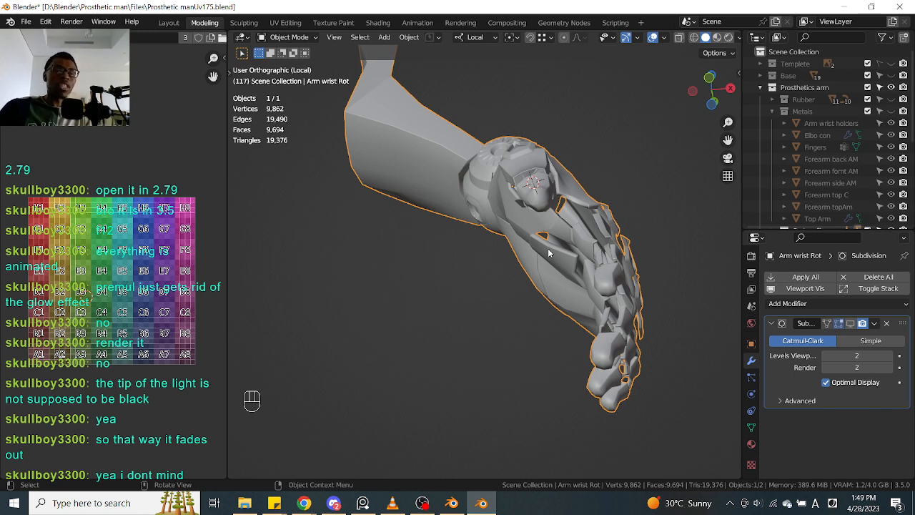
middle_drag(548, 253, 410, 217)
scroll(419, 223, down, 2)
scroll(410, 218, up, 1)
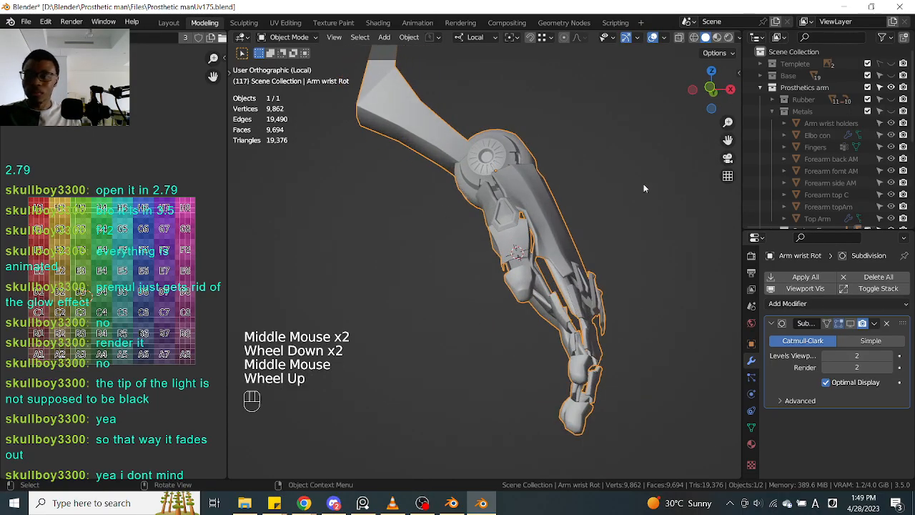
Unhide the Metals collection inside the Prosthetics arm collection
scroll(844, 136, down, 2)
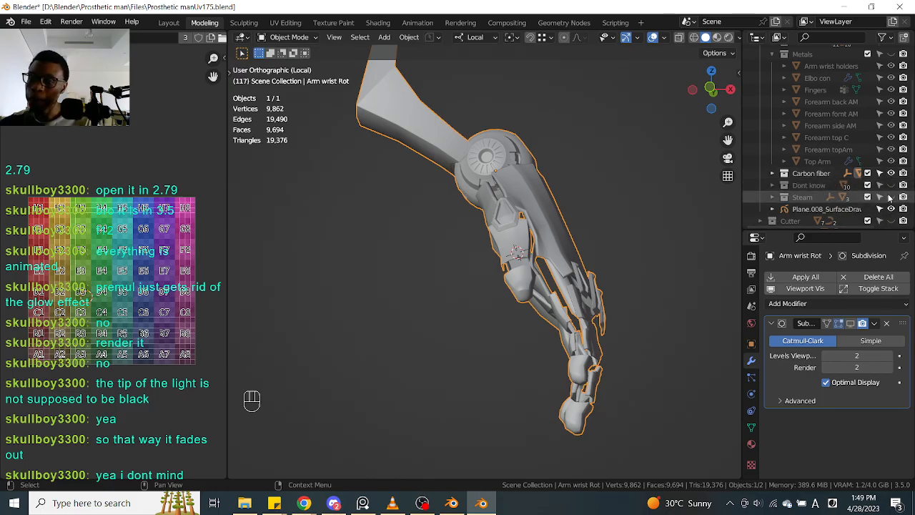
scroll(884, 134, up, 1)
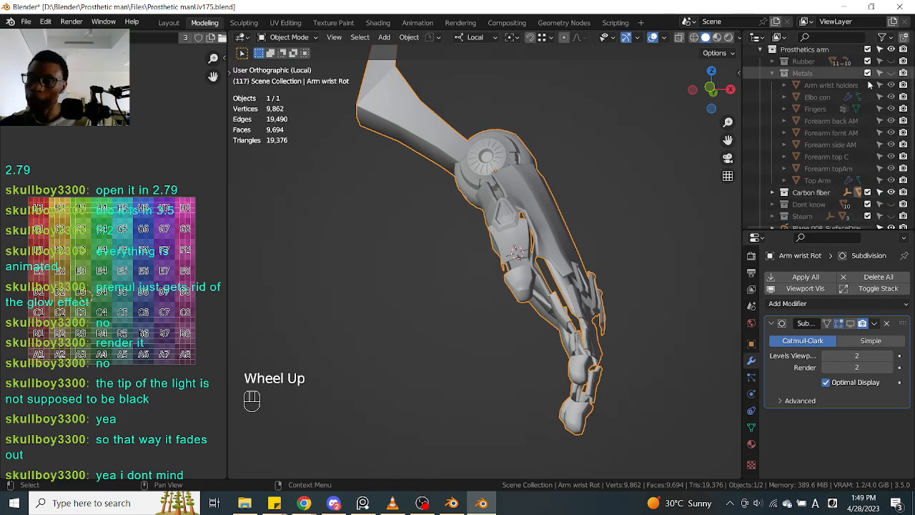
middle_drag(612, 237, 538, 227)
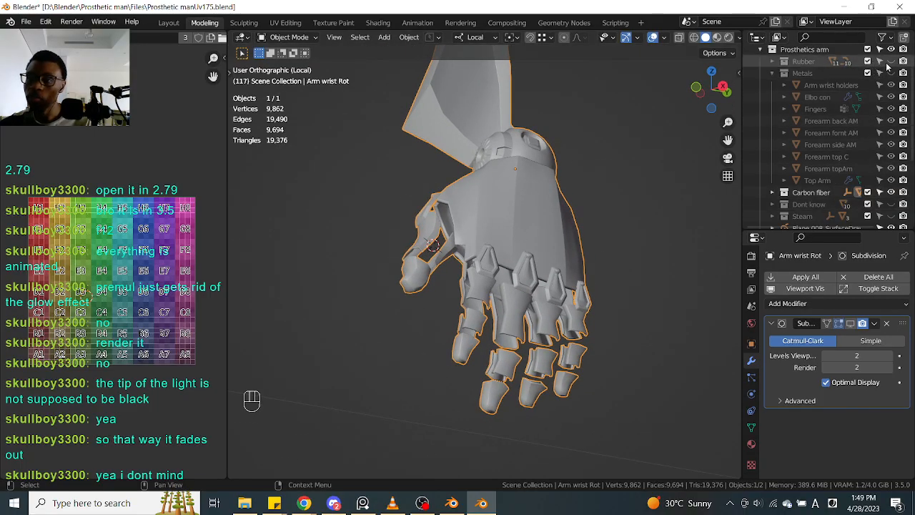
click(475, 300)
middle_drag(475, 300, 554, 275)
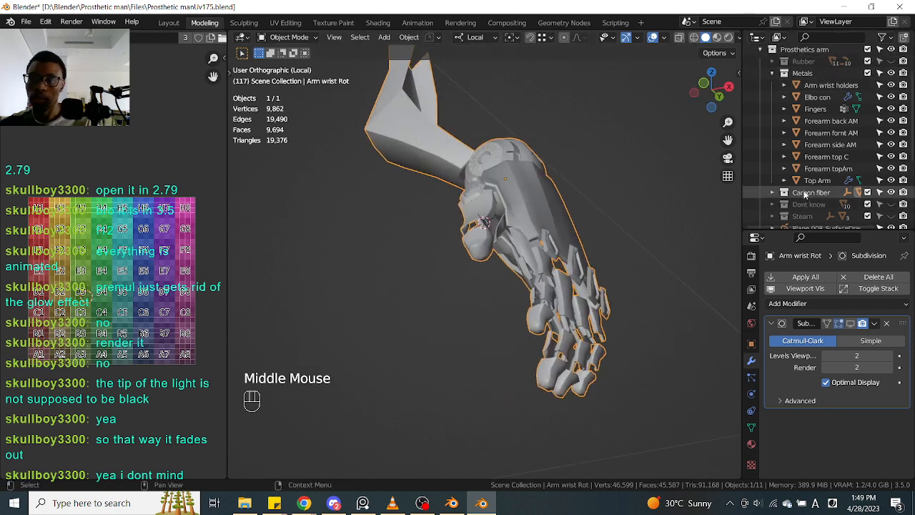
Select the Arm wrist Rot mesh and exit local view to show the other arm parts with it
scroll(552, 228, up, 1)
scroll(553, 228, down, 1)
middle_drag(553, 227, 549, 249)
scroll(563, 264, down, 2)
scroll(557, 271, up, 3)
click(558, 272)
scroll(558, 271, down, 2)
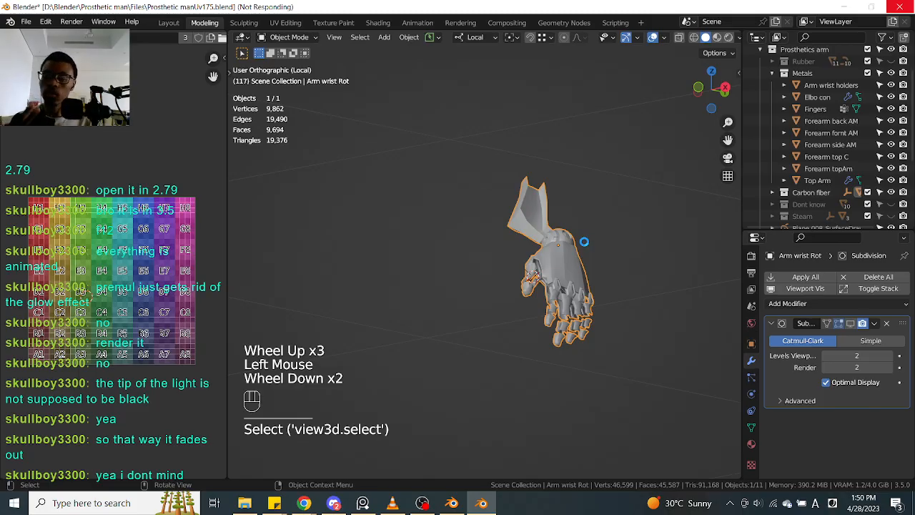
scroll(584, 243, down, 1)
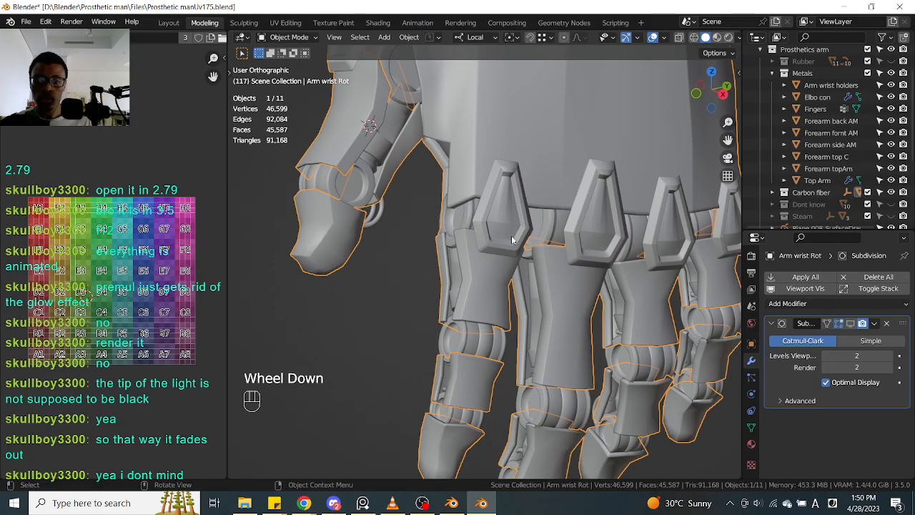
Switch the 3D viewport to Material Preview shading for the prosthetic arm
scroll(584, 245, down, 3)
mouse_move(584, 245)
middle_down()
mouse_move(491, 206)
mouse_move(504, 261)
mouse_move(490, 259)
middle_up()
key(z)
click(495, 331)
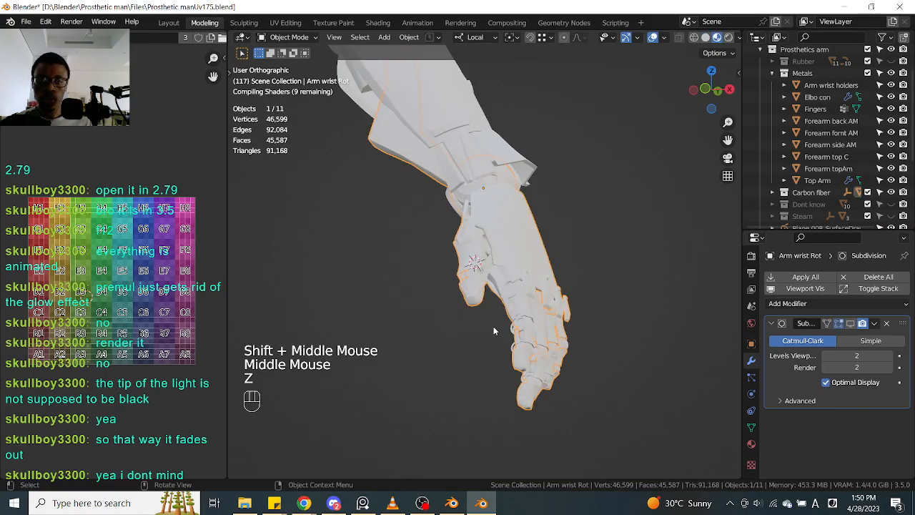
scroll(493, 325, up, 2)
middle_drag(493, 326, 457, 293)
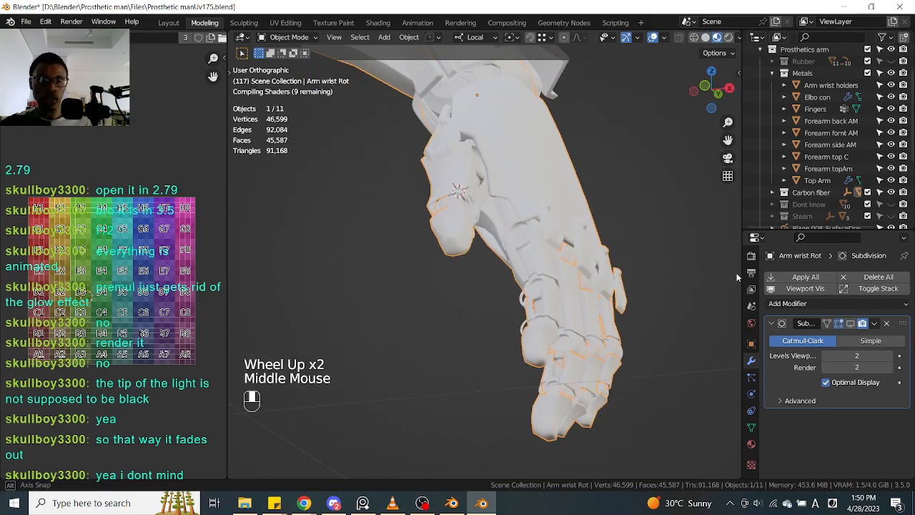
middle_drag(650, 281, 638, 272)
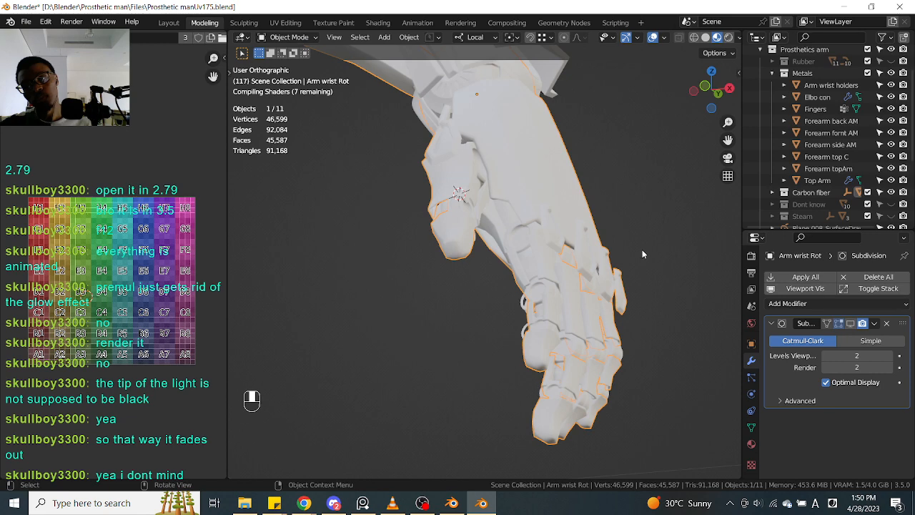
Pick the Fingers mesh and the Arm wrist Rot mesh in turn to check which hand parts each one covers
middle_drag(668, 293, 447, 235)
scroll(604, 276, up, 2)
click(483, 270)
scroll(488, 258, down, 2)
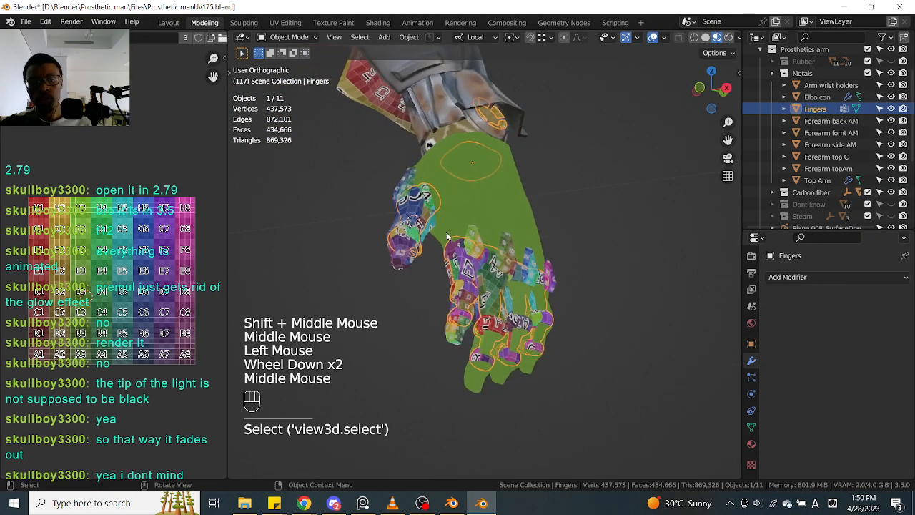
click(461, 178)
scroll(510, 216, up, 1)
middle_drag(510, 216, 526, 226)
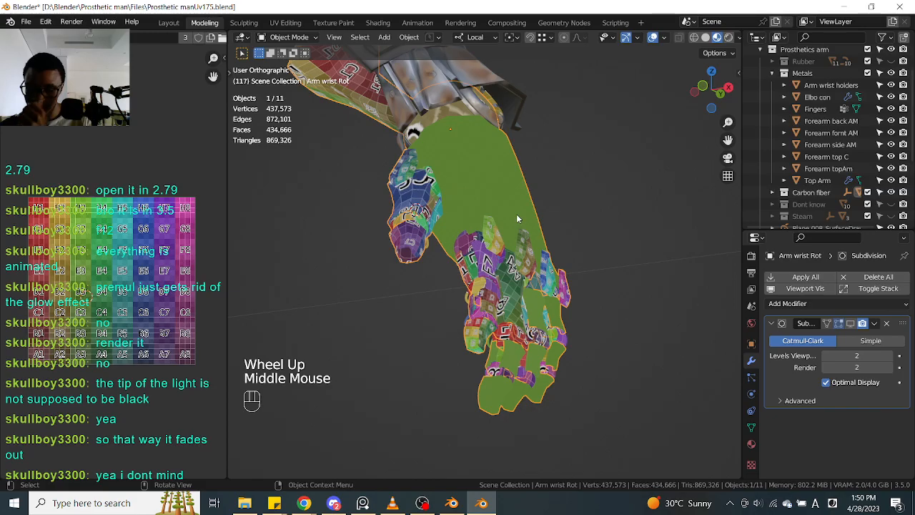
scroll(516, 210, up, 1)
scroll(516, 210, down, 2)
middle_drag(516, 210, 522, 246)
scroll(554, 258, up, 1)
scroll(554, 258, down, 1)
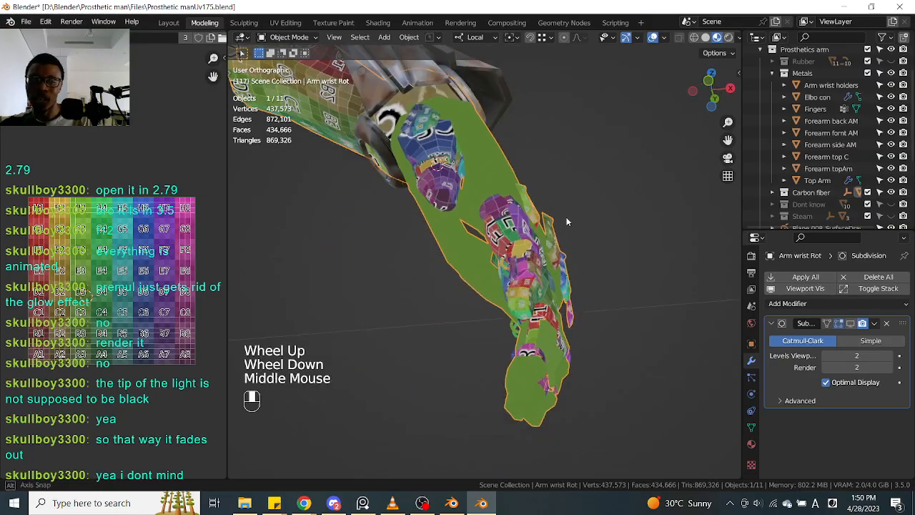
Select the Fingers mesh and examine the grid texture on its thumb and finger segments
scroll(518, 244, up, 1)
middle_drag(495, 201, 586, 274)
scroll(524, 266, down, 2)
scroll(547, 285, up, 2)
scroll(554, 271, down, 1)
scroll(427, 268, up, 1)
scroll(491, 279, down, 1)
scroll(490, 274, down, 1)
middle_drag(472, 268, 489, 247)
scroll(481, 266, up, 1)
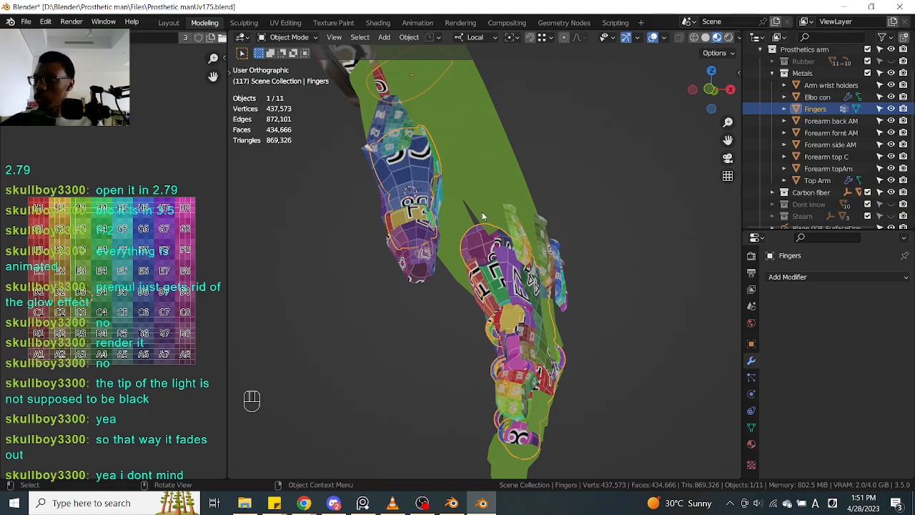
middle_drag(608, 320, 622, 300)
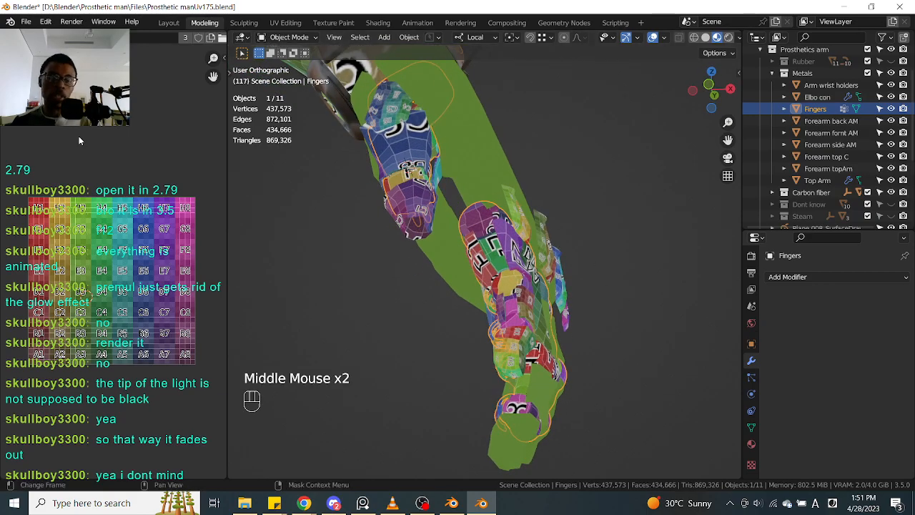
Change the UV editor area to the Shader Editor and widen it to show the Fingers material's Grid and Principled BSDF nodes
click(14, 37)
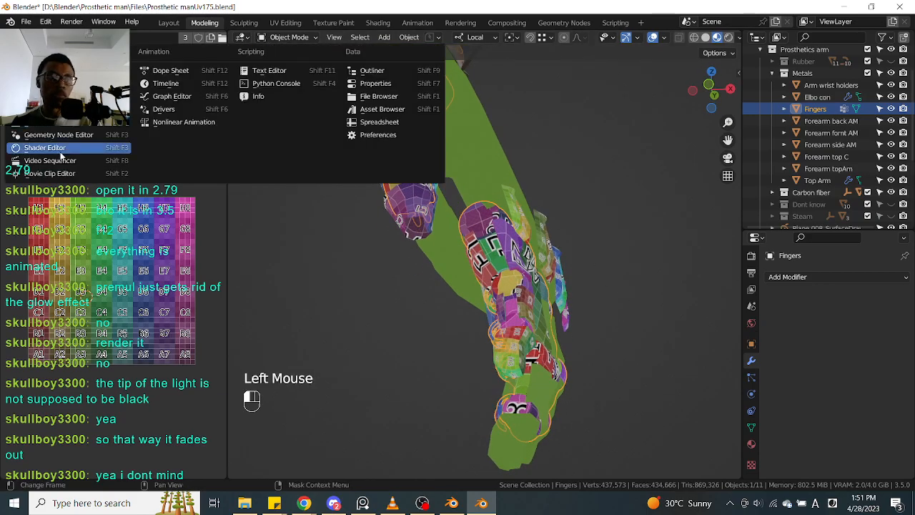
click(61, 149)
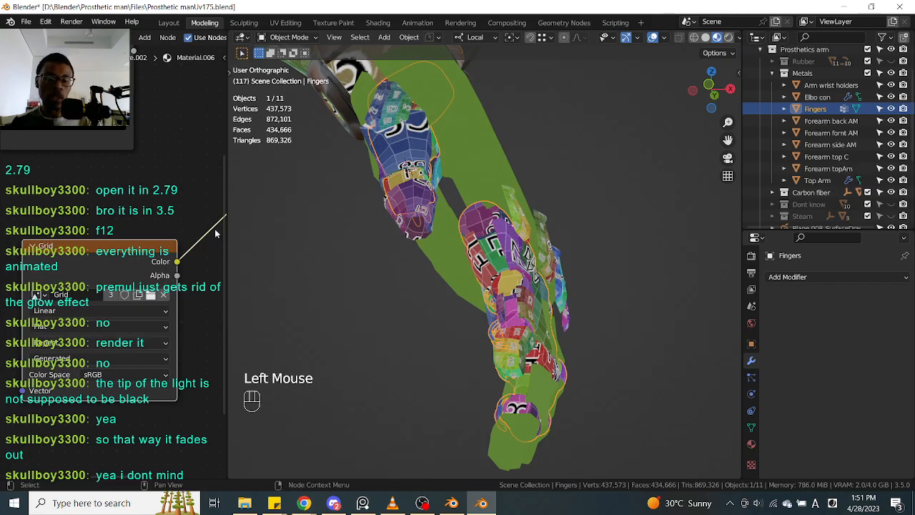
scroll(229, 219, down, 1)
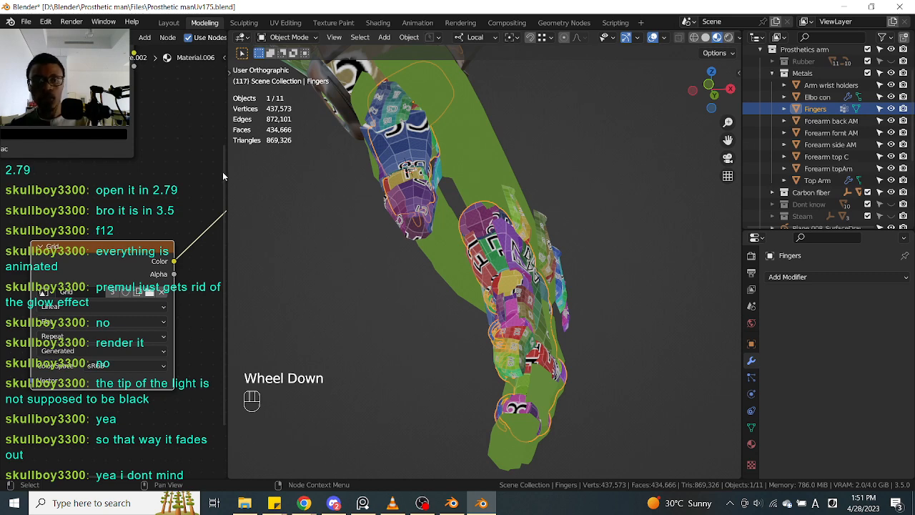
scroll(214, 175, down, 1)
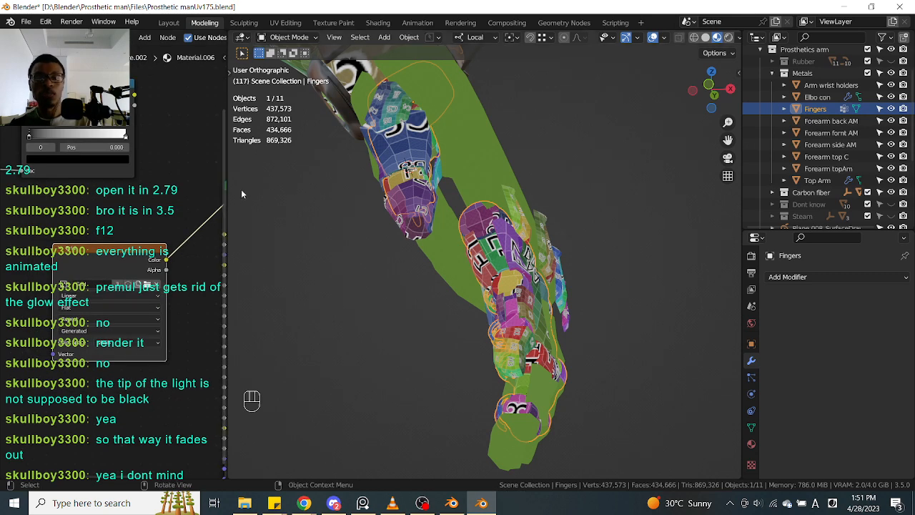
drag(224, 191, 311, 205)
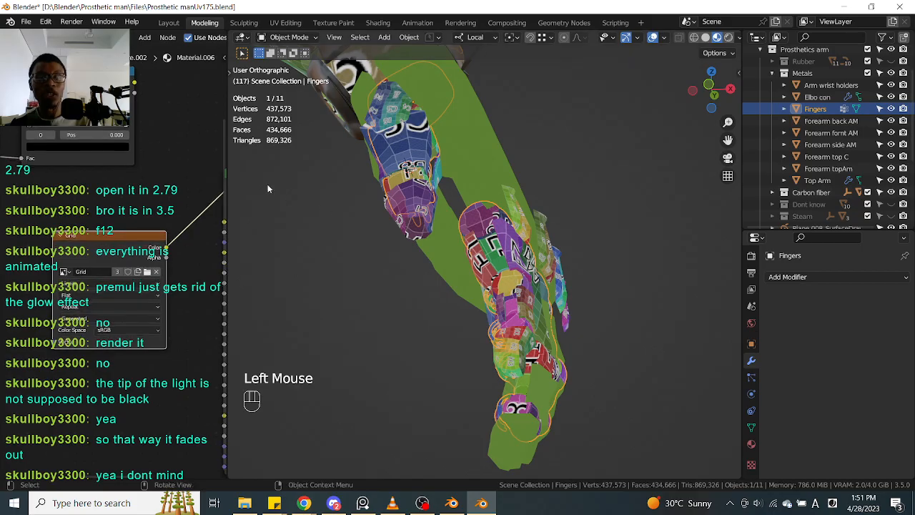
drag(227, 182, 436, 183)
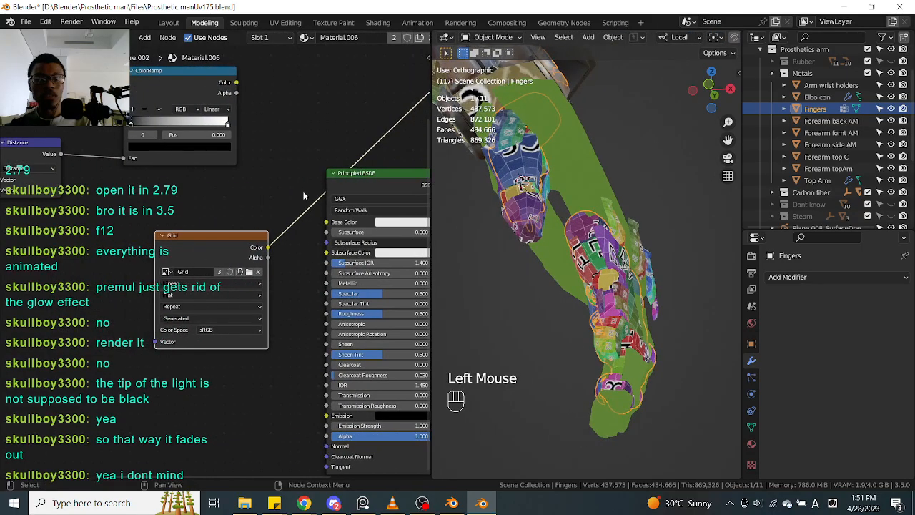
scroll(292, 199, down, 1)
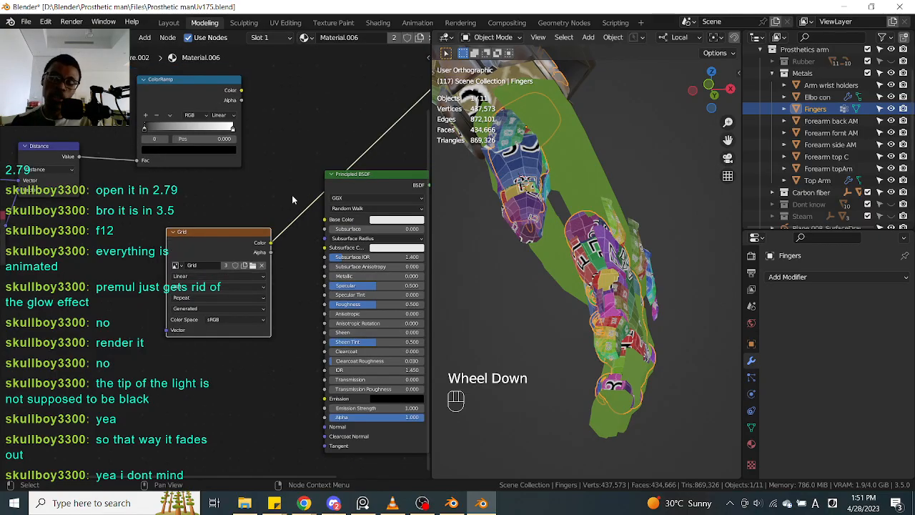
Save Prosthetic manUv175.blend with the Fingers material's nodes framed in the Shader Editor
scroll(293, 197, down, 1)
middle_click(292, 197)
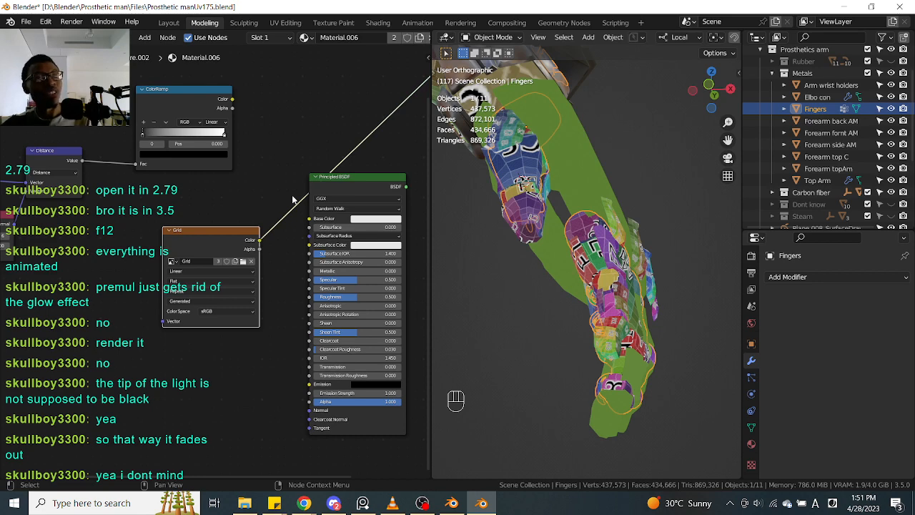
key(ctrl+s)
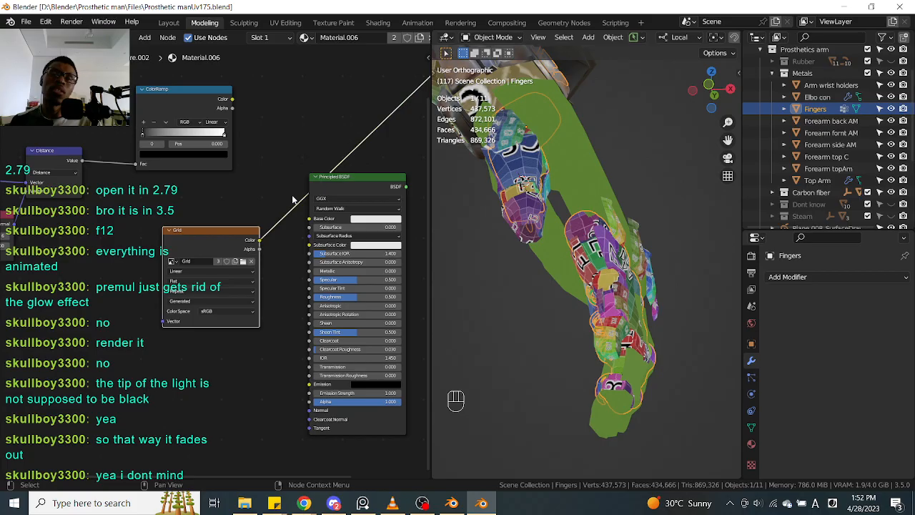
middle_drag(293, 206, 252, 199)
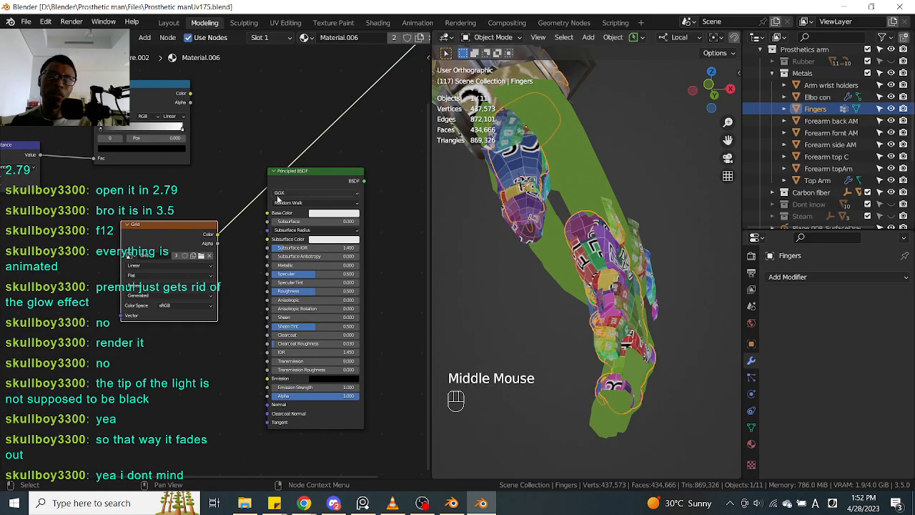
Select the Arm wrist Rot mesh and the Fingers mesh in turn to compare which hand parts each one covers
click(541, 170)
middle_drag(541, 170, 572, 196)
click(468, 198)
middle_drag(469, 198, 533, 261)
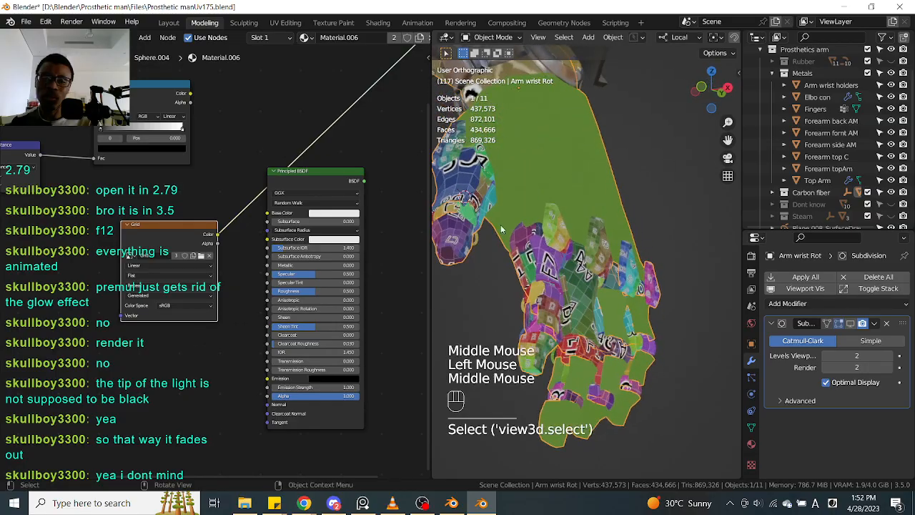
scroll(534, 263, up, 2)
click(519, 238)
scroll(519, 238, down, 2)
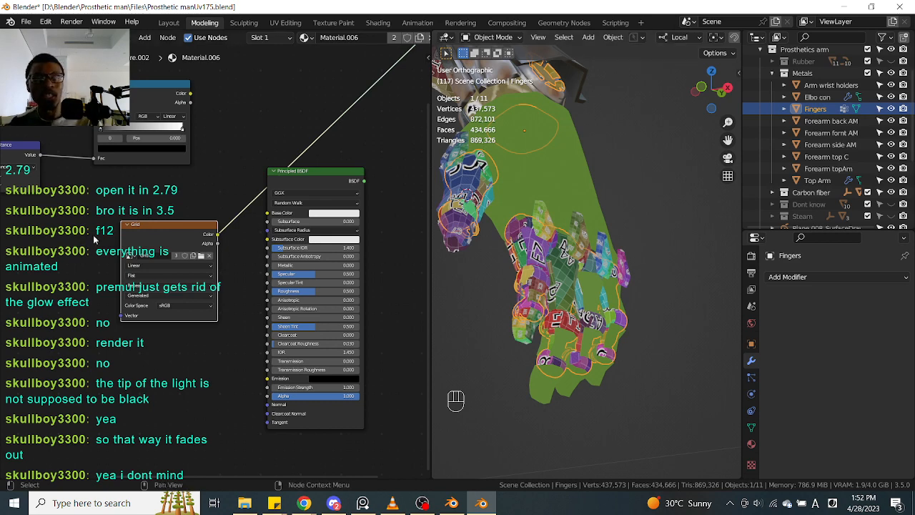
Move the Grid image node up above the ColorRamp node to clear space beside the Principled BSDF
drag(148, 228, 141, 185)
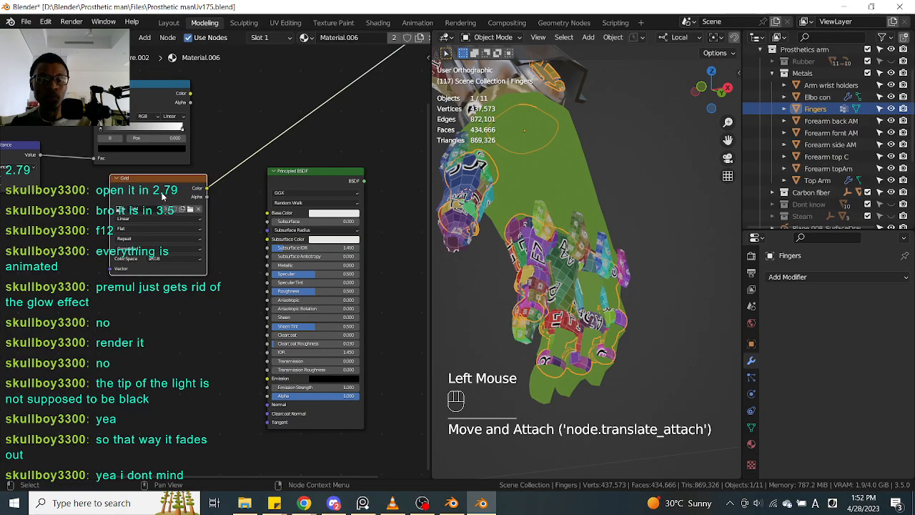
middle_drag(142, 185, 264, 230)
drag(277, 240, 277, 130)
middle_drag(299, 225, 293, 129)
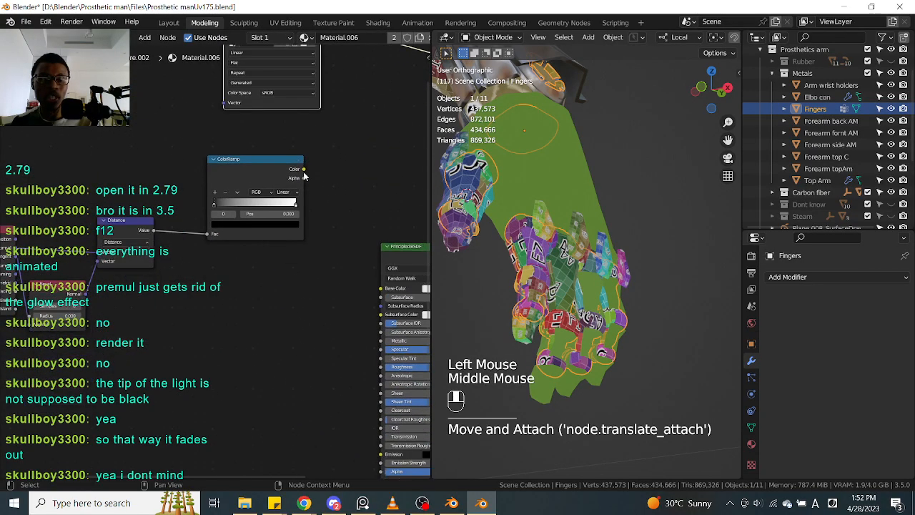
middle_drag(322, 257, 317, 193)
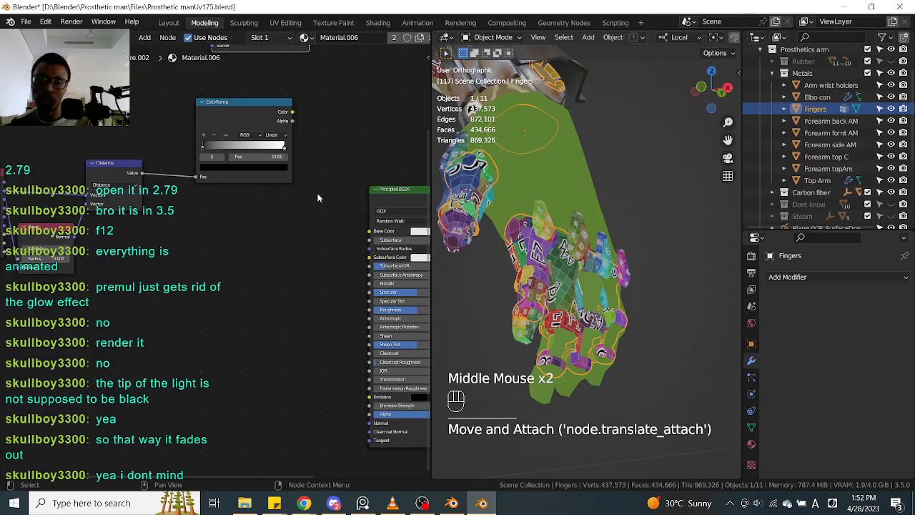
middle_drag(293, 242, 279, 223)
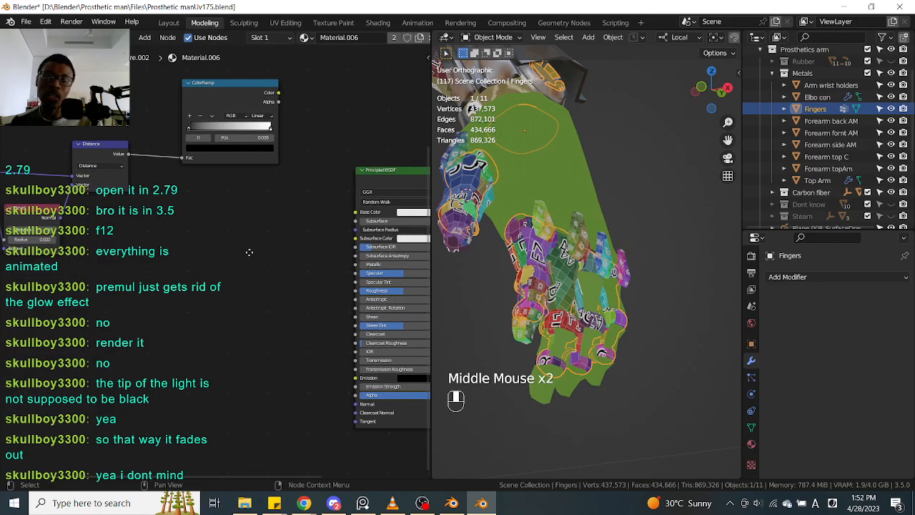
middle_drag(238, 258, 218, 255)
middle_drag(154, 266, 224, 252)
key(shift+a)
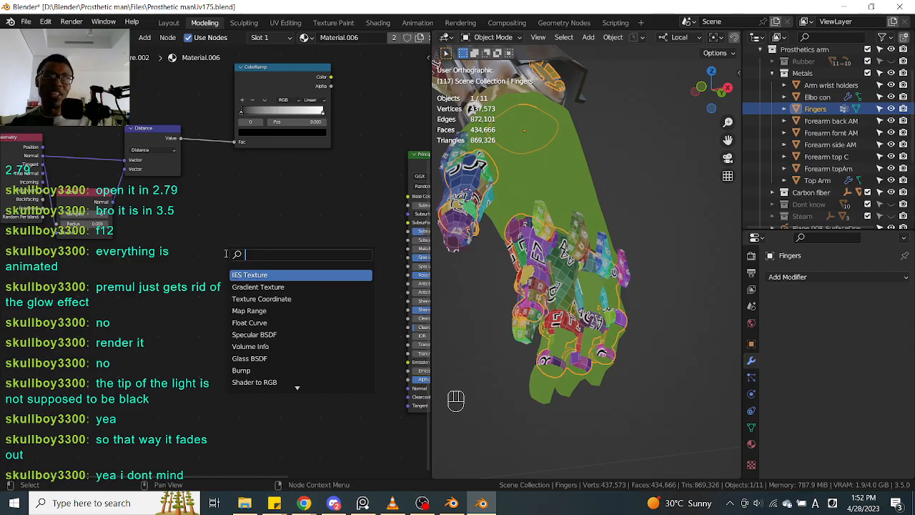
text(a)
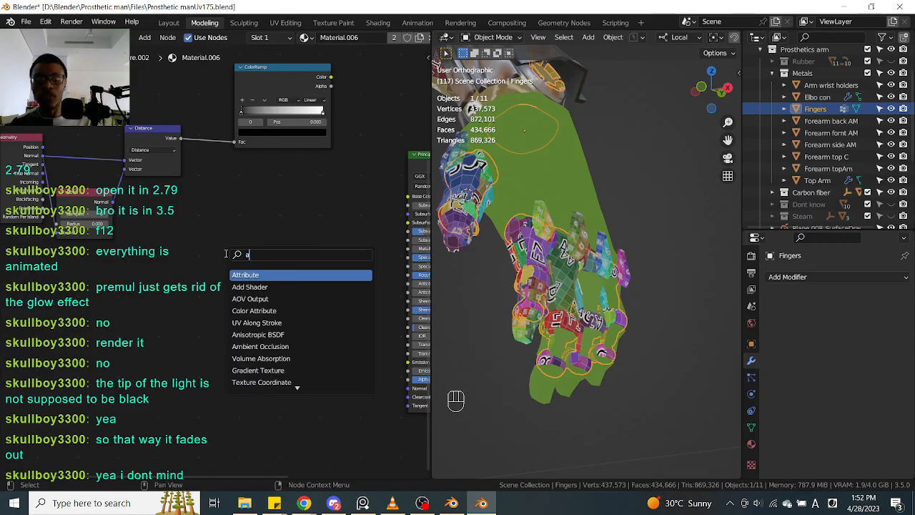
key(BackSpace)
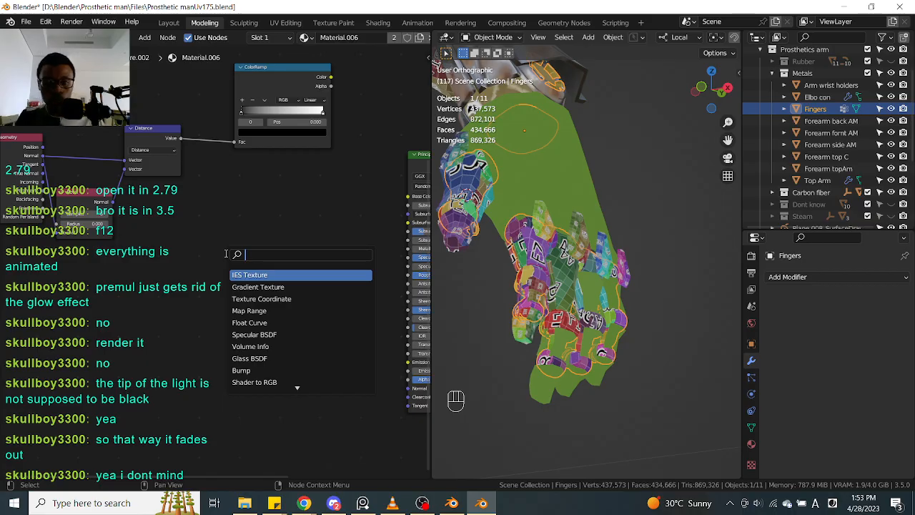
Duplicate the Grid image node and place the copy below the ColorRamp node
middle_drag(314, 143, 315, 266)
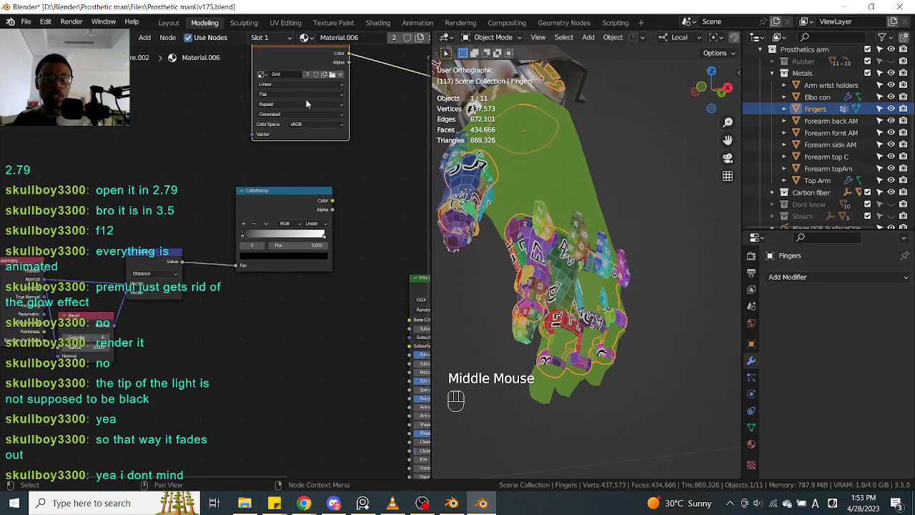
shift+click(303, 55)
key(shift+d)
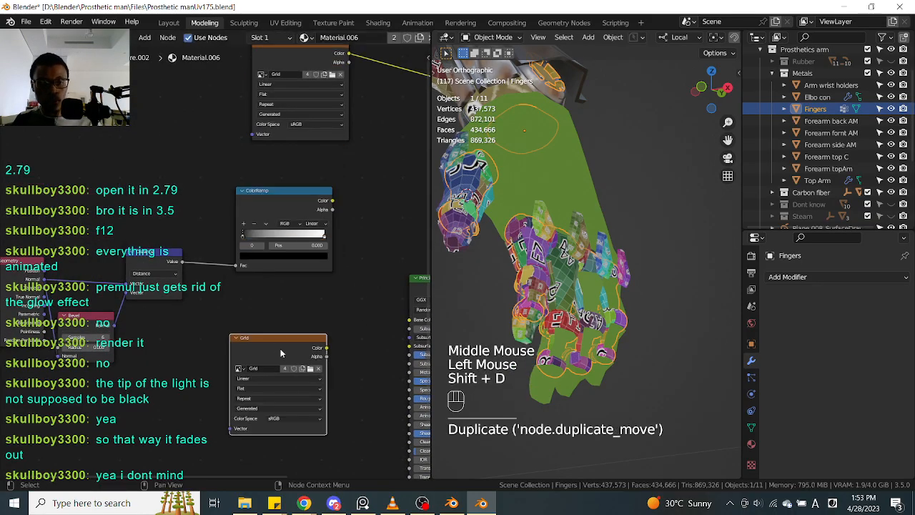
middle_drag(312, 361, 291, 313)
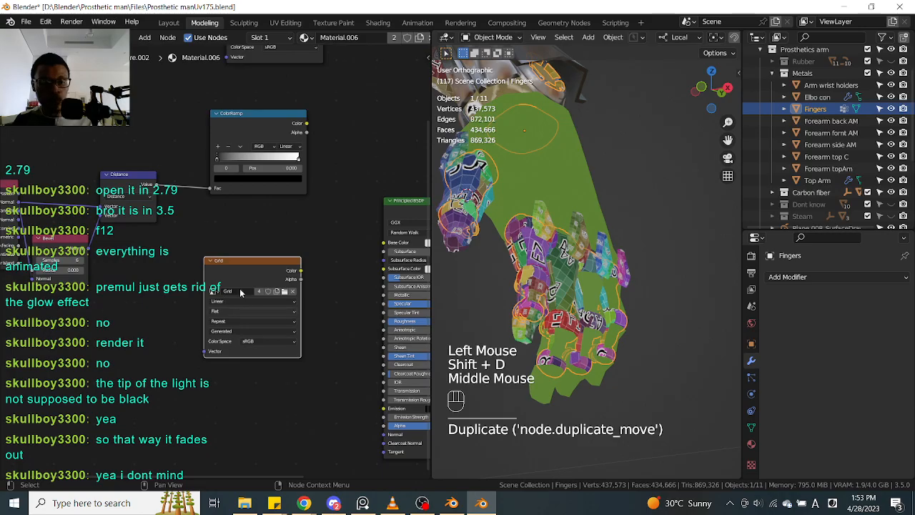
Replace the duplicated node's image with Finger Base Color.png from the Texture folder
scroll(311, 302, up, 1)
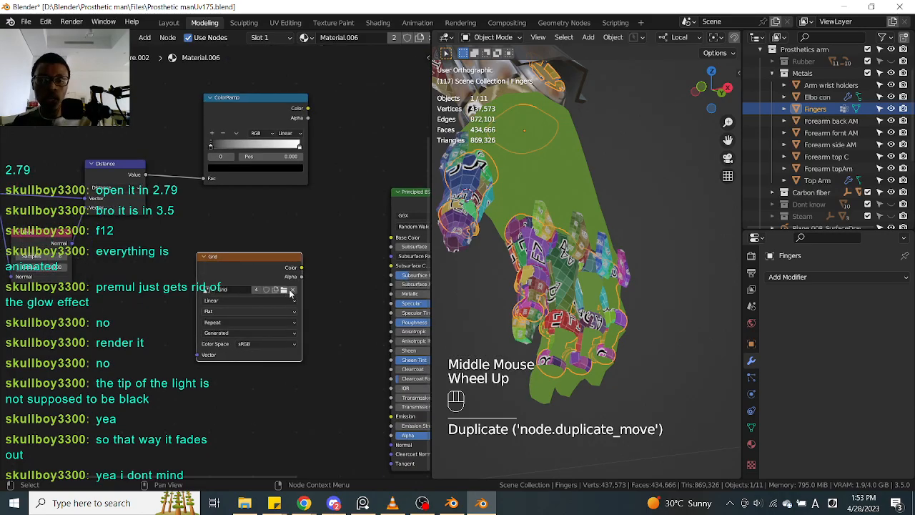
click(290, 292)
click(271, 286)
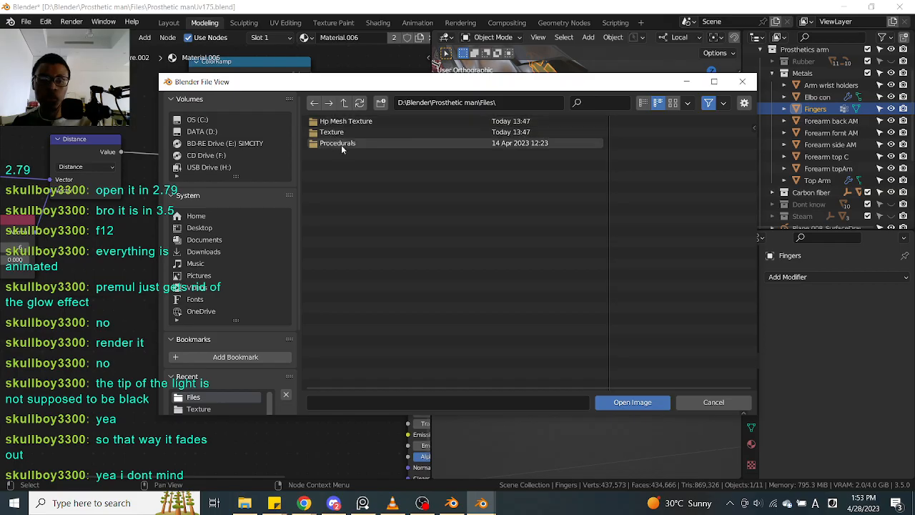
click(342, 132)
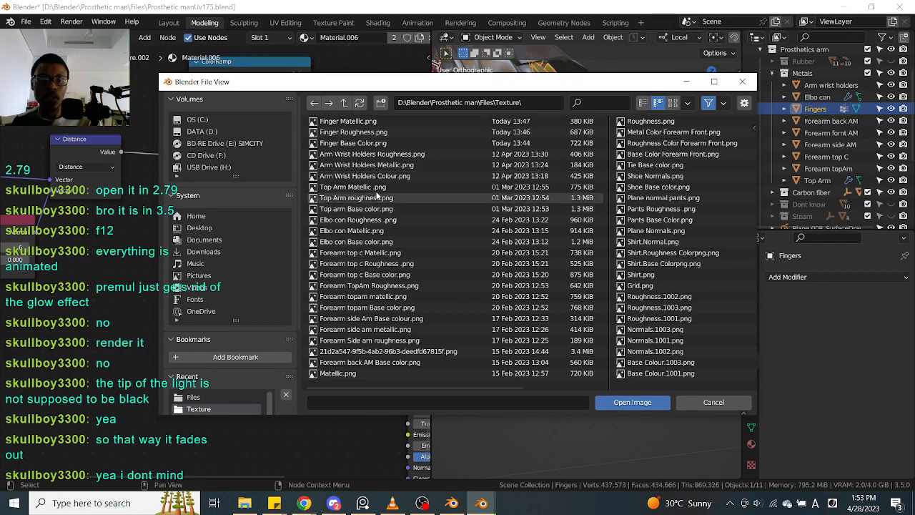
click(371, 144)
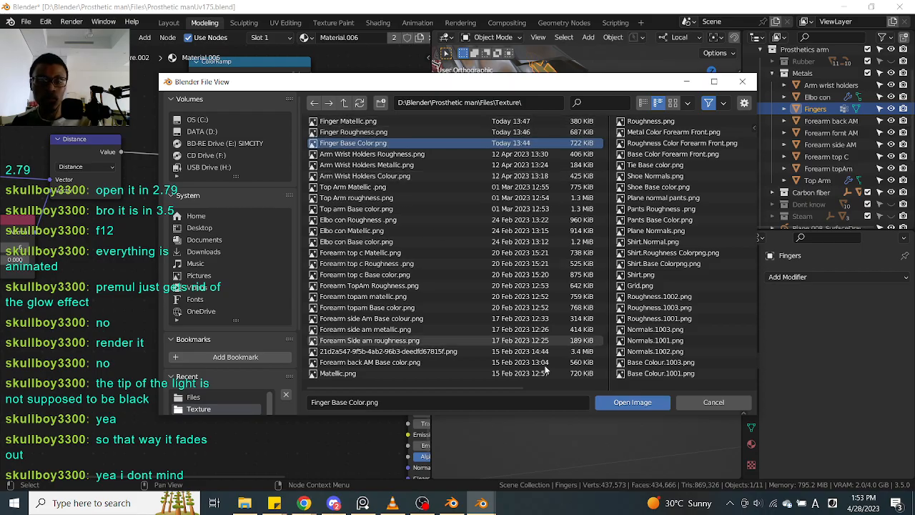
click(609, 403)
Connect the Finger Base Color texture's Color output to the Principled BSDF's Base Color and position the texture node beside it
drag(237, 256, 197, 270)
middle_drag(365, 371, 288, 362)
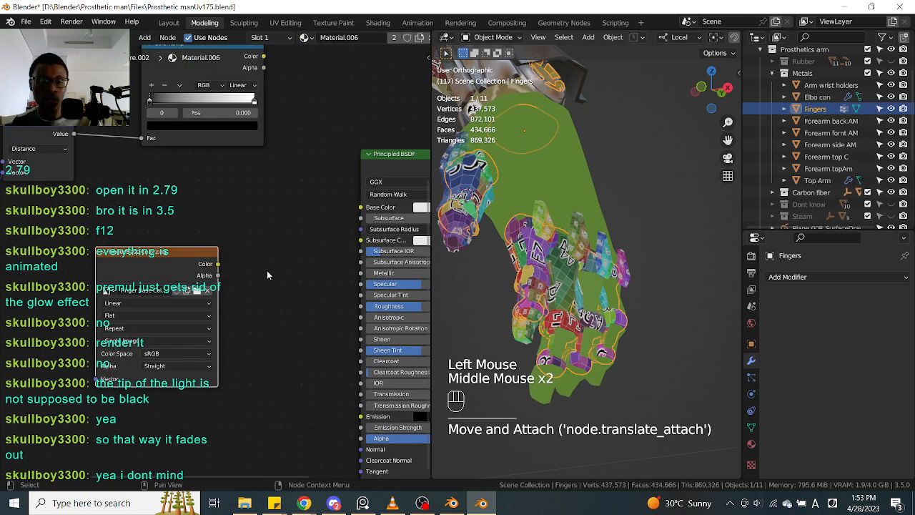
middle_drag(266, 270, 129, 277)
drag(129, 277, 326, 226)
middle_drag(246, 299, 250, 259)
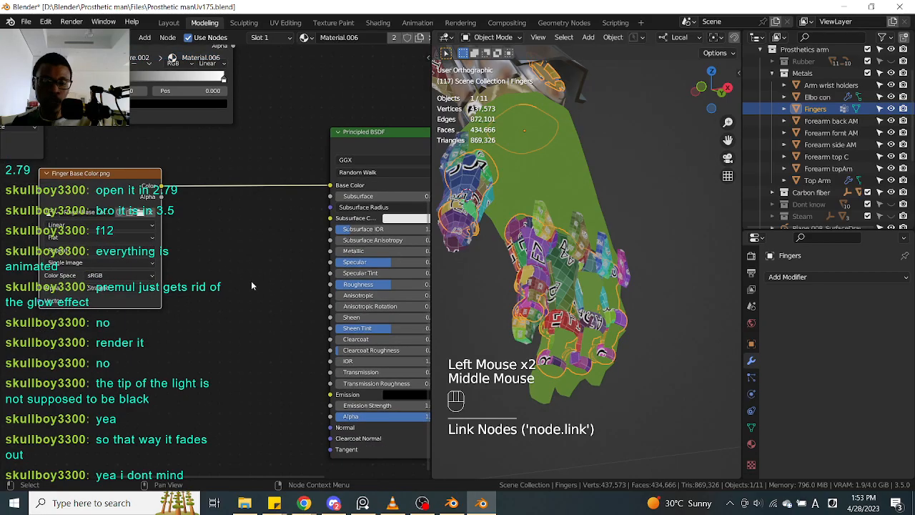
scroll(128, 199, down, 1)
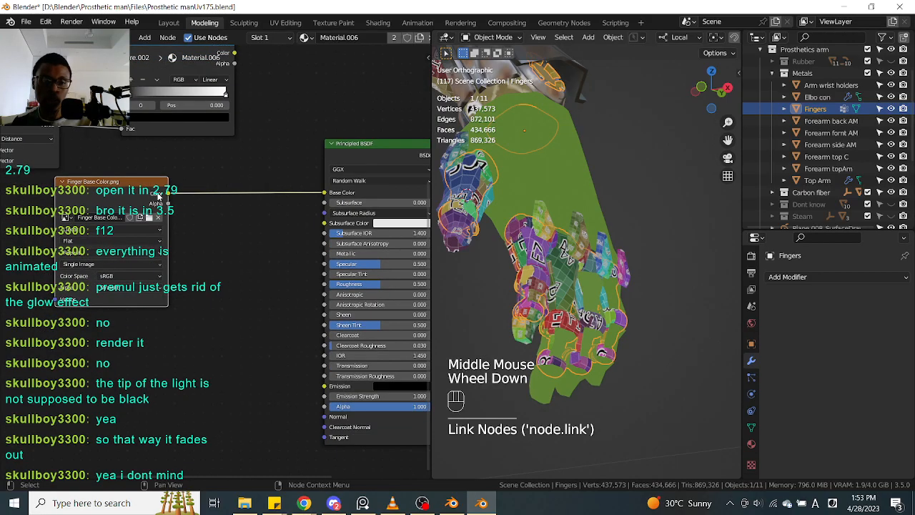
scroll(150, 200, down, 2)
drag(126, 194, 150, 199)
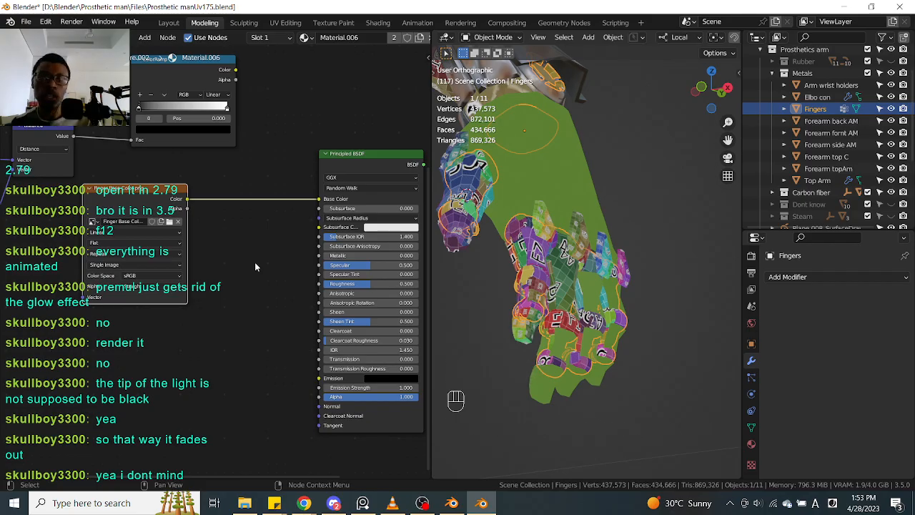
Preview the Principled BSDF node and examine how the base color texture looks on the hand and fingers
click(224, 241)
middle_drag(655, 270, 672, 257)
middle_drag(275, 220, 179, 217)
ctrl+shift+click(265, 165)
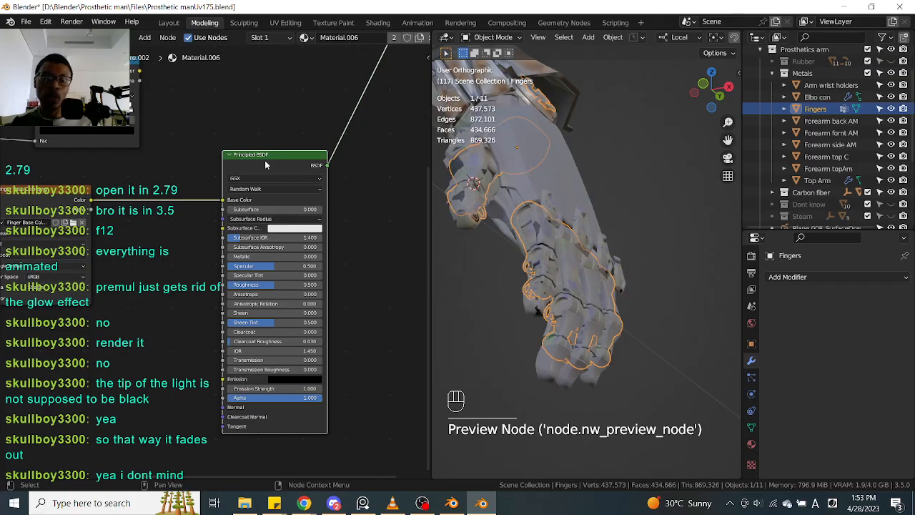
middle_drag(480, 247, 527, 270)
scroll(550, 280, up, 2)
mouse_move(571, 290)
middle_down()
mouse_move(498, 282)
mouse_move(535, 276)
mouse_move(486, 261)
mouse_move(613, 296)
mouse_move(607, 316)
mouse_move(611, 294)
mouse_move(583, 295)
middle_up()
scroll(613, 296, down, 2)
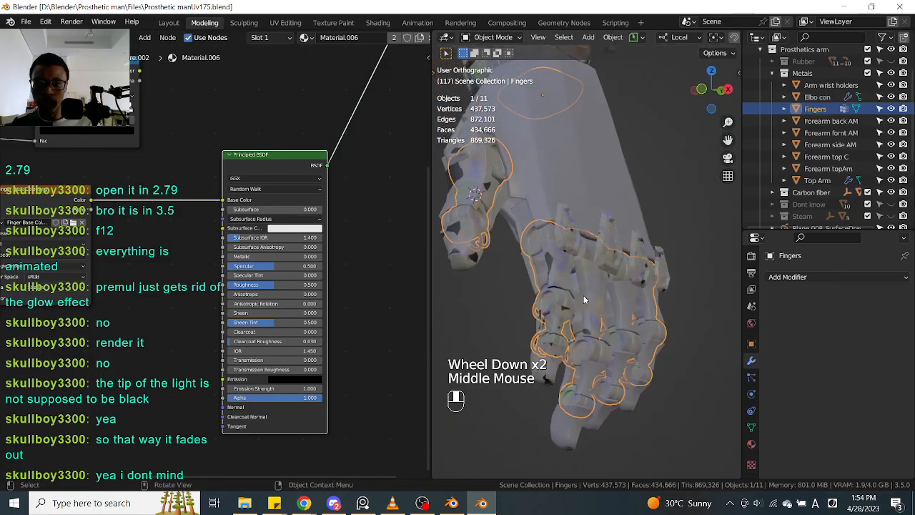
Select the Arm wrist Rot mesh and check its assigned material and node tree
click(566, 243)
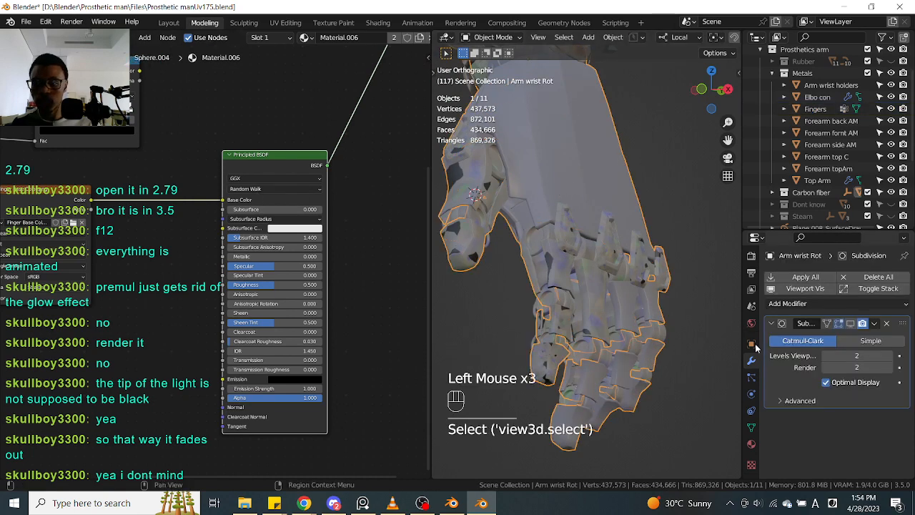
scroll(599, 168, down, 1)
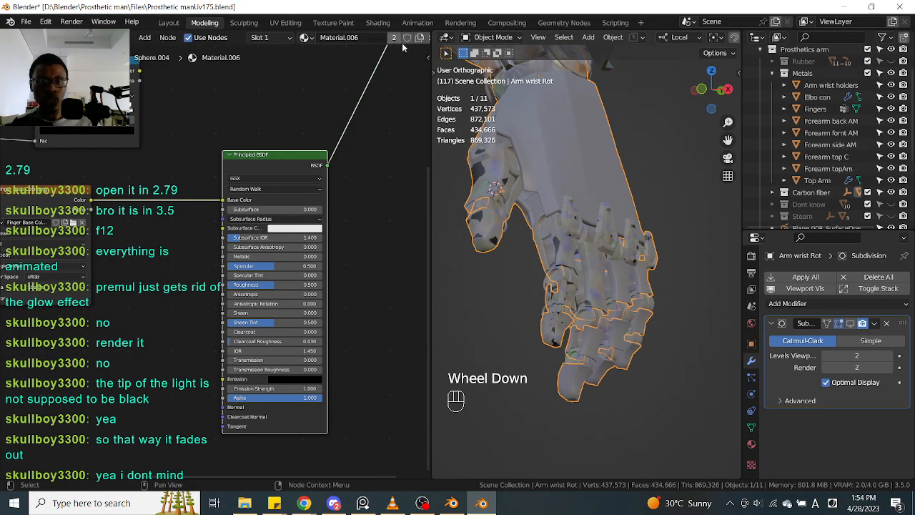
middle_drag(403, 48, 343, 237)
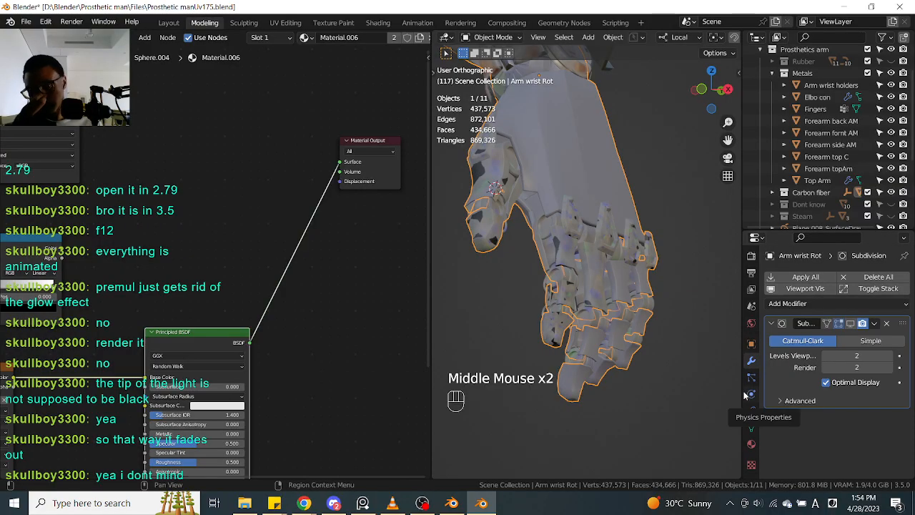
middle_drag(411, 349, 372, 277)
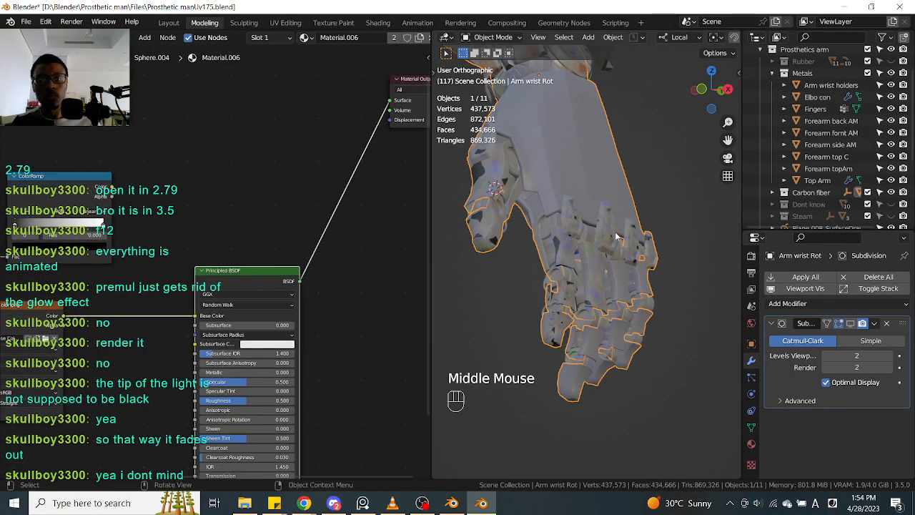
middle_drag(373, 166, 340, 300)
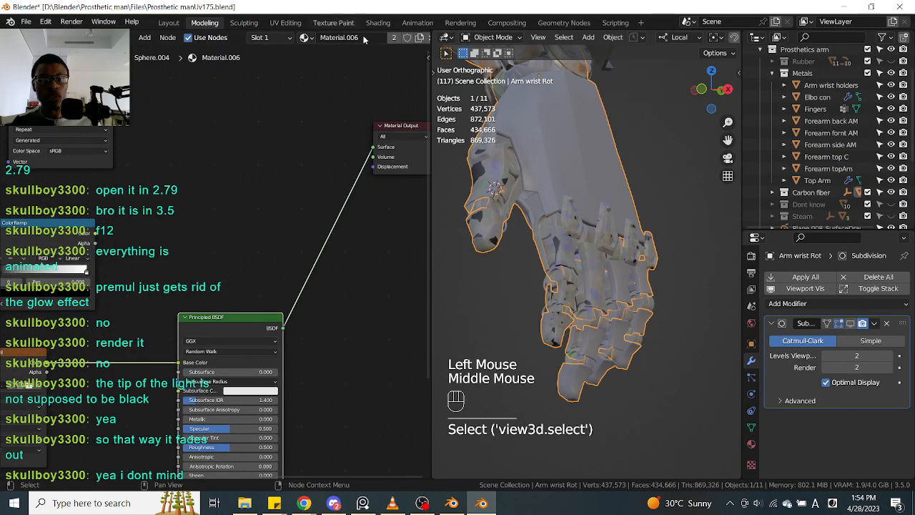
Widen the Shader Editor and browse the list of available materials for the Arm wrist Rot mesh
middle_drag(351, 24, 283, 107)
drag(431, 65, 488, 64)
click(305, 37)
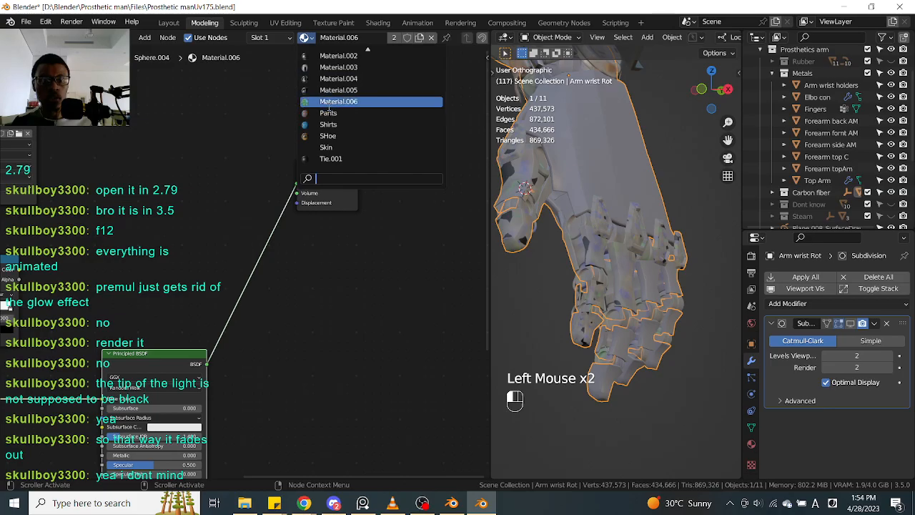
middle_drag(330, 100, 328, 88)
middle_drag(300, 199, 309, 306)
Disconnect the Finger Base Color texture from Base Color and preview the Grid texture on the Arm wrist Rot mesh again
click(274, 250)
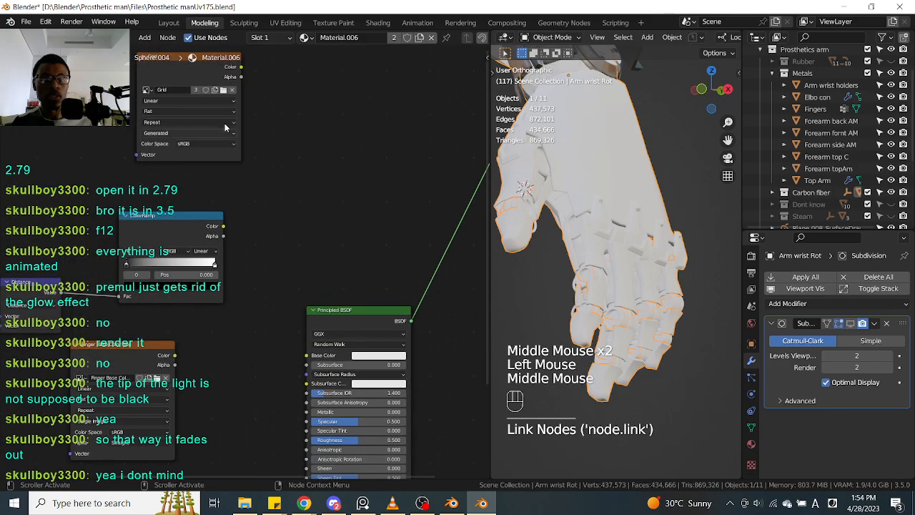
ctrl+shift+click(206, 70)
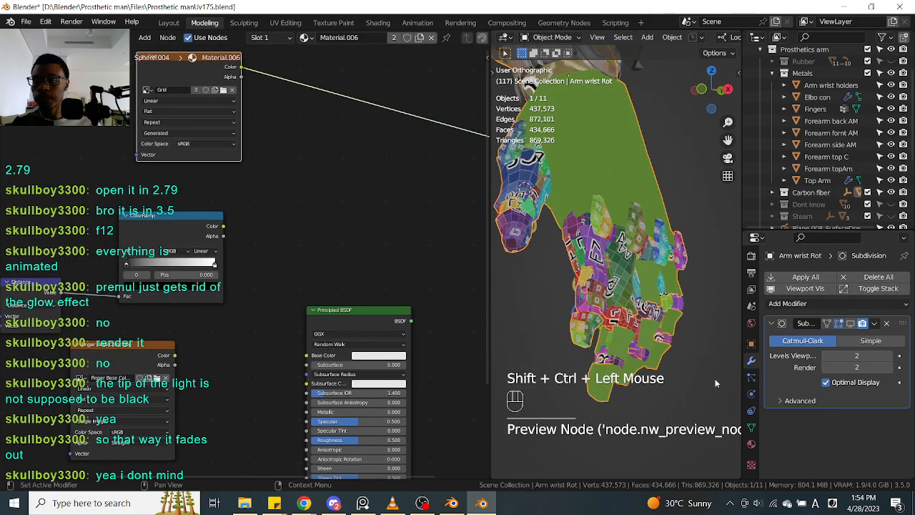
middle_drag(670, 322, 674, 305)
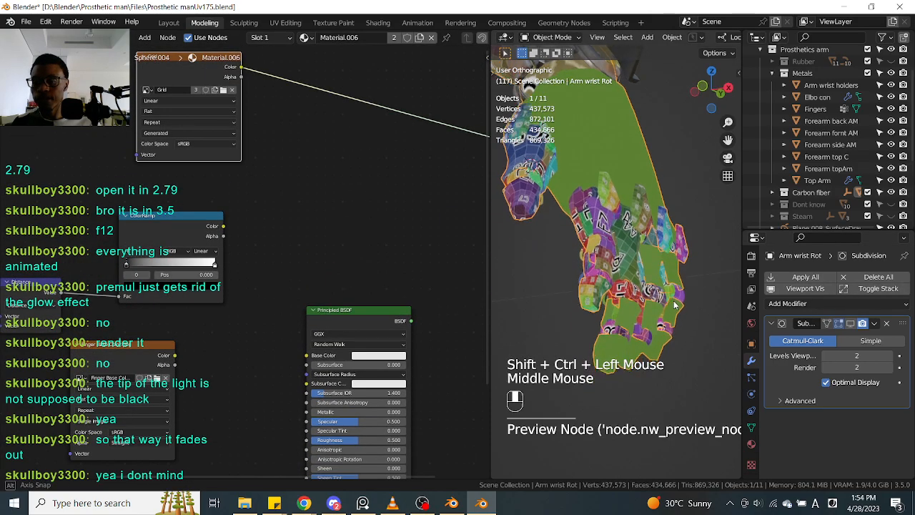
Select the Fingers mesh, unlink Material.006 from it and create a new material of its own
click(585, 211)
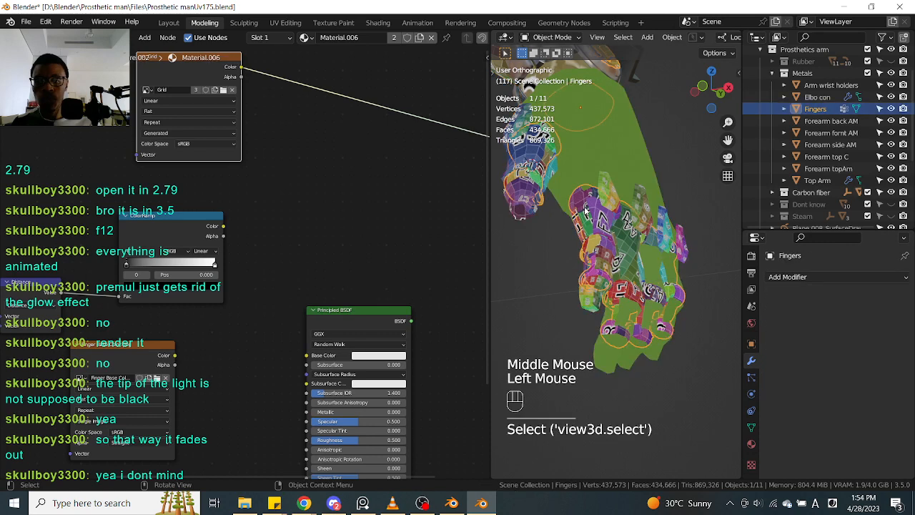
click(431, 40)
click(321, 38)
Add an image texture node loaded with Finger Base Color.png and connect its color to Base Color in the Fingers material
middle_drag(187, 200, 248, 233)
click(175, 193)
key(shift+a)
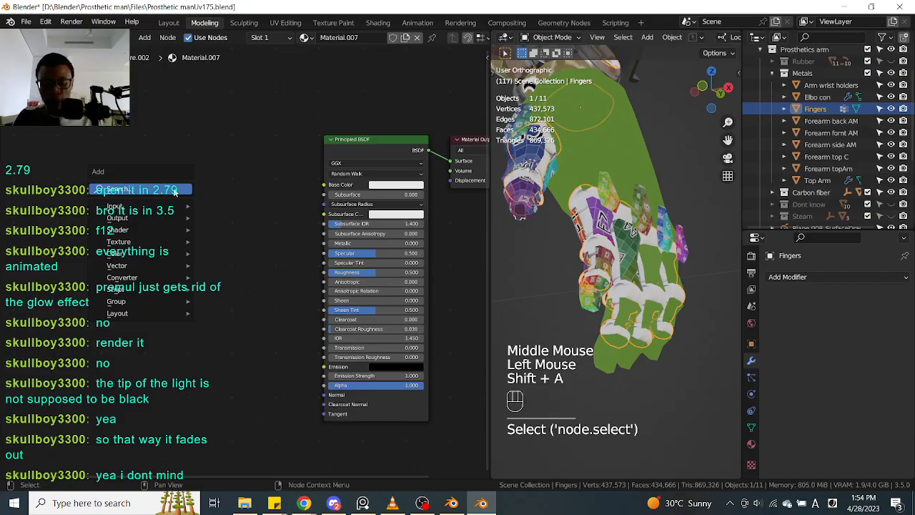
click(175, 190)
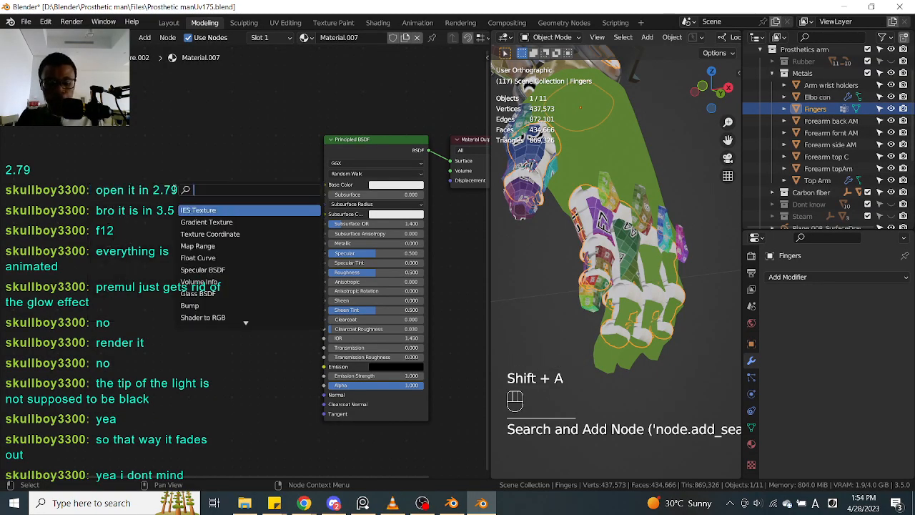
key(Return)
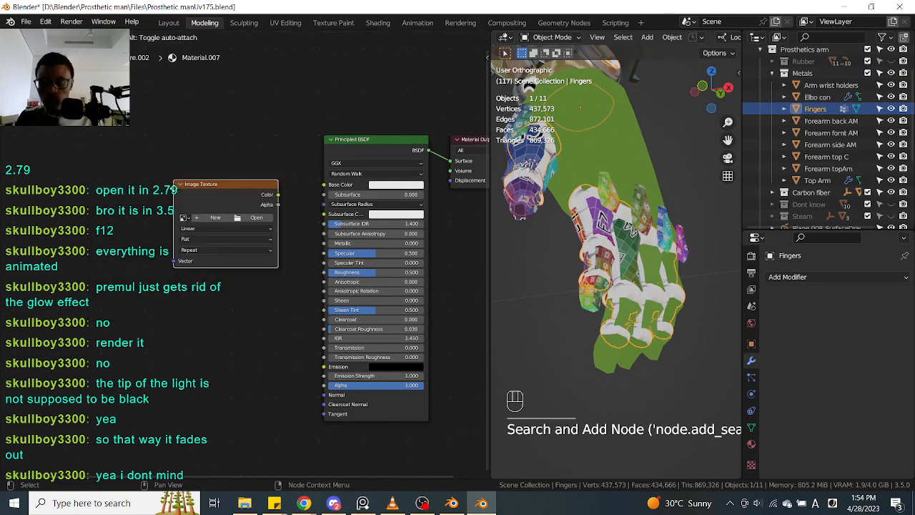
click(93, 185)
click(102, 213)
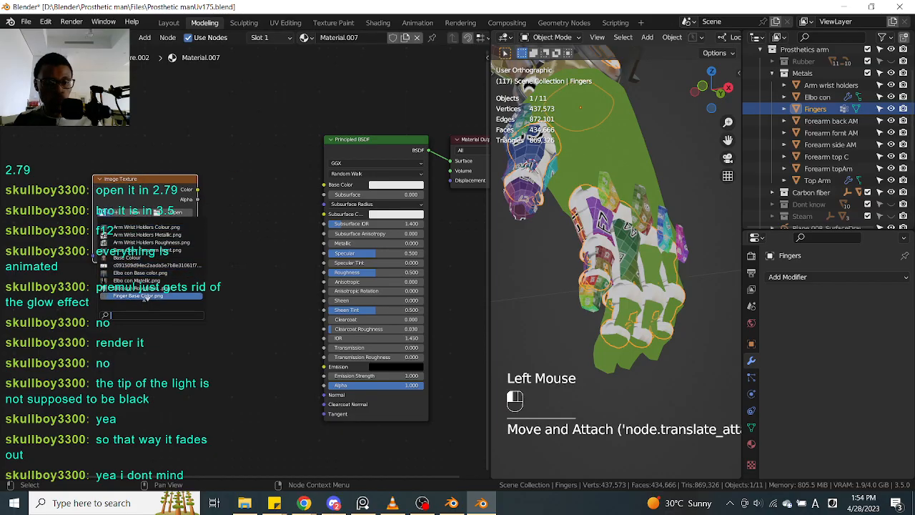
click(146, 295)
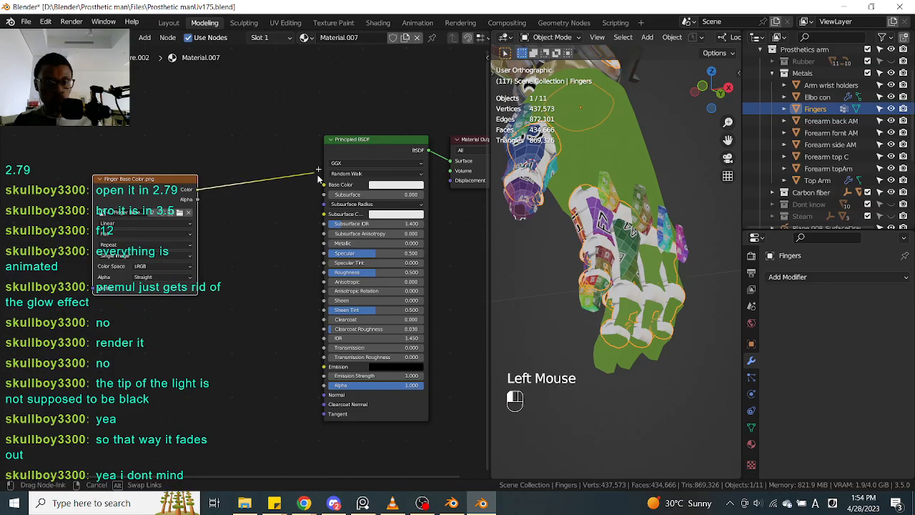
drag(325, 187, 324, 185)
Duplicate the Finger Base Color.png texture node twice and stack the copies below the original
scroll(576, 236, up, 2)
middle_drag(576, 236, 611, 248)
drag(151, 199, 148, 172)
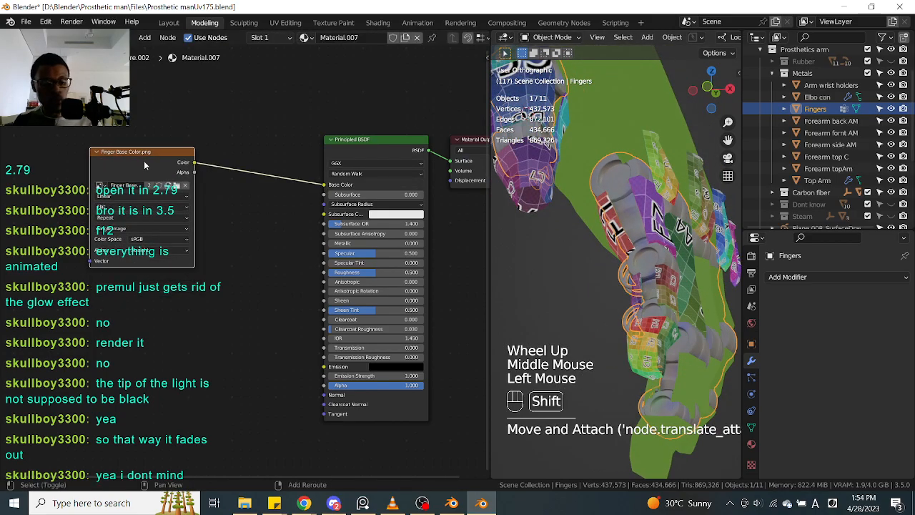
key(shift+d)
click(145, 346)
middle_drag(145, 346, 192, 263)
key(shift+d)
click(241, 374)
middle_drag(228, 221, 202, 292)
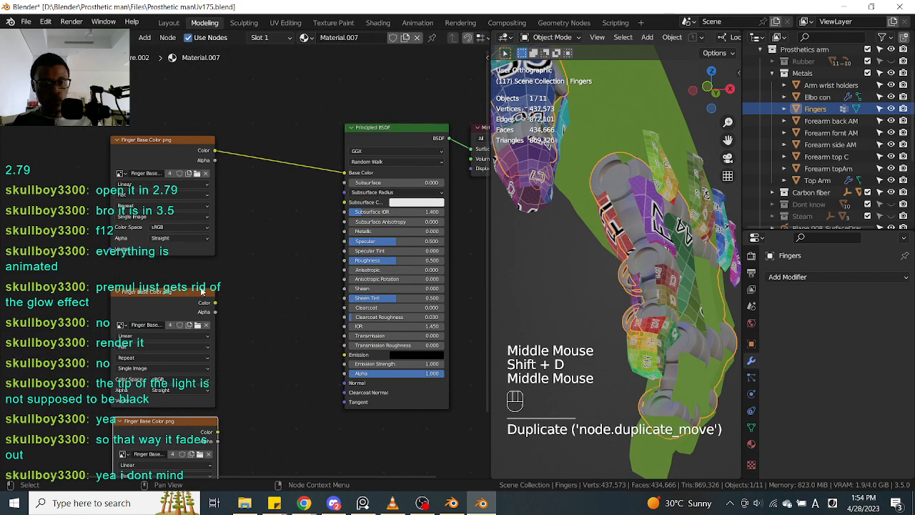
Replace the middle texture node's image with Finger Matellic.png from the Texture folder and connect its color to Metallic
click(204, 326)
click(193, 325)
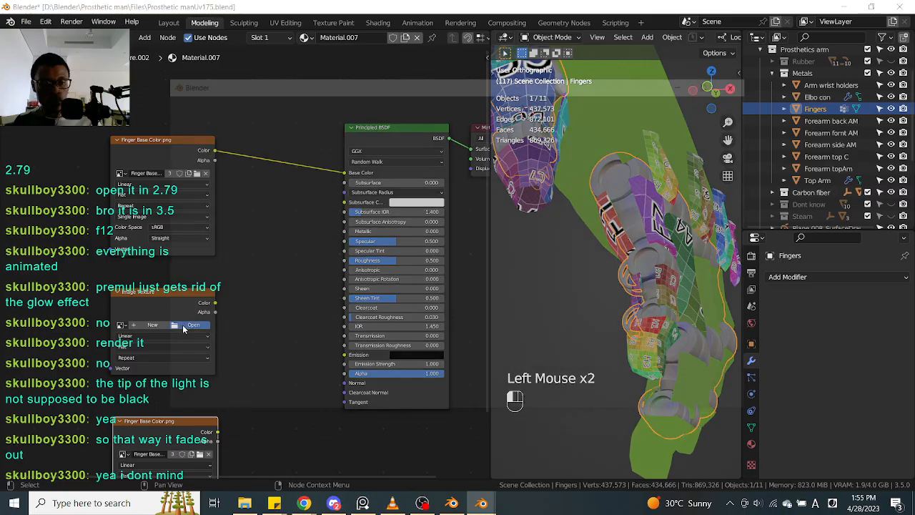
click(357, 132)
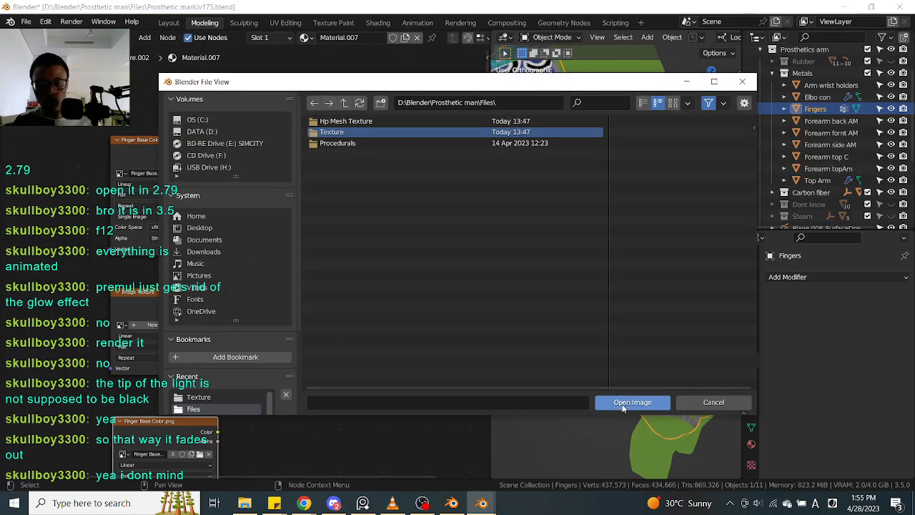
click(623, 405)
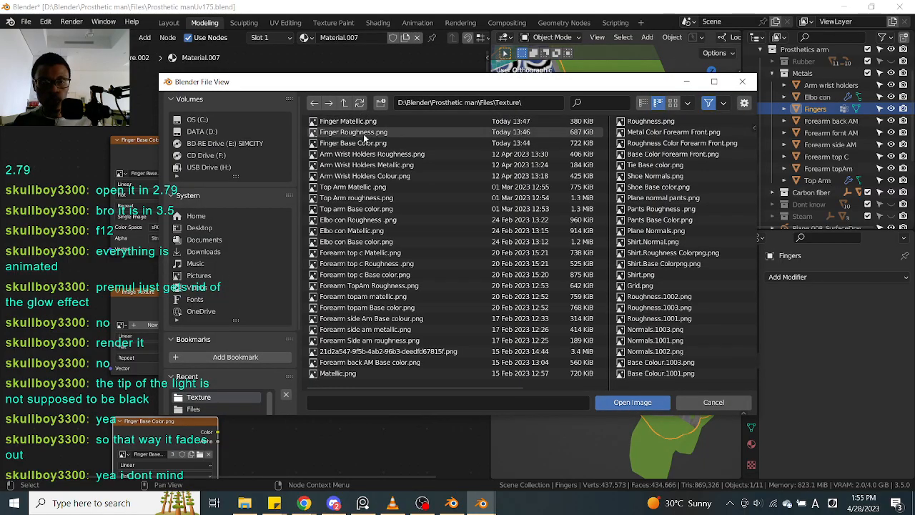
click(361, 121)
click(632, 402)
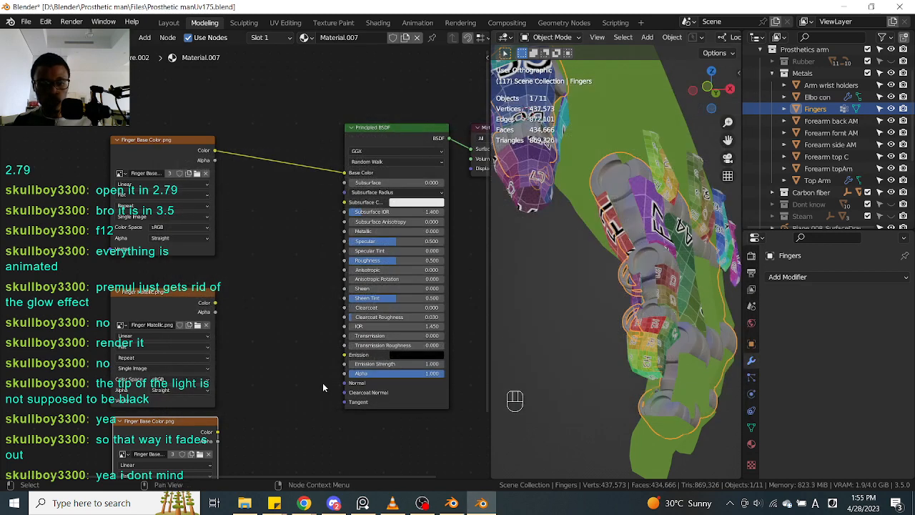
drag(223, 308, 219, 284)
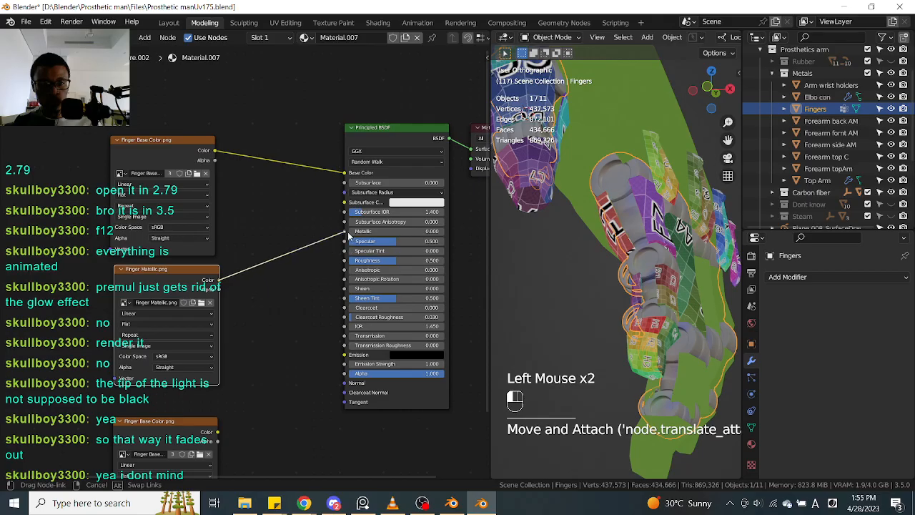
drag(348, 235, 347, 234)
Replace the lowest texture node's image with Finger Roughness.png and connect its color to Roughness
middle_drag(299, 281, 346, 209)
click(230, 351)
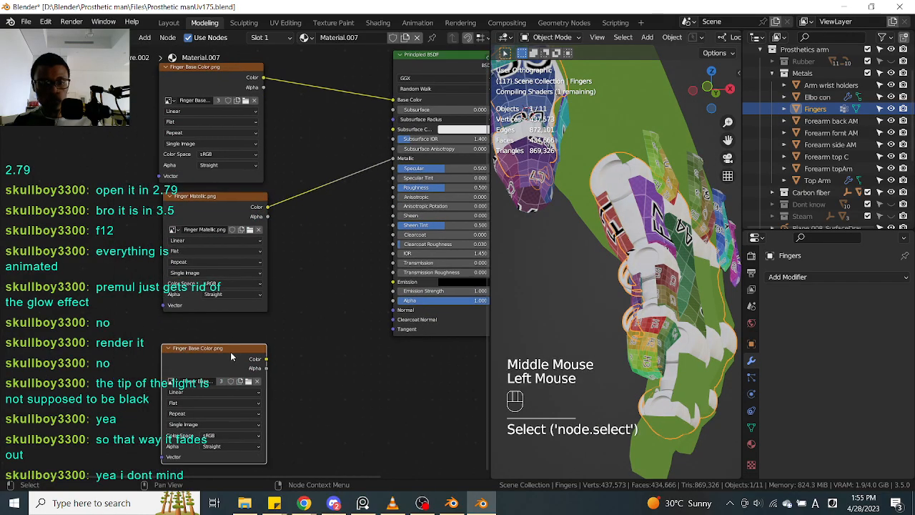
click(257, 381)
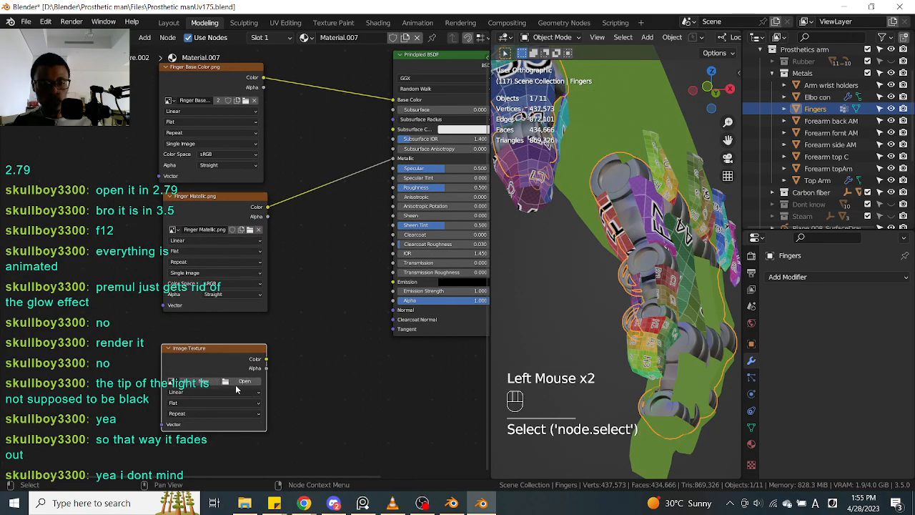
click(237, 381)
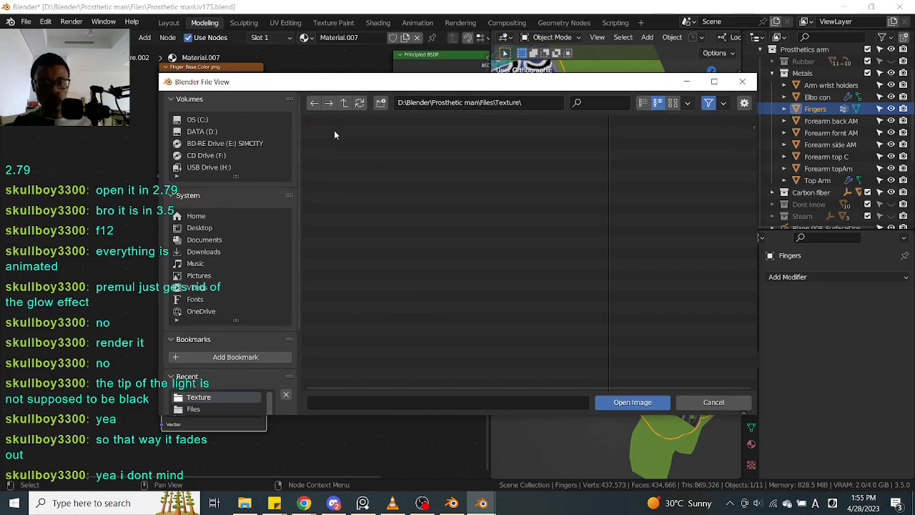
double_click(332, 133)
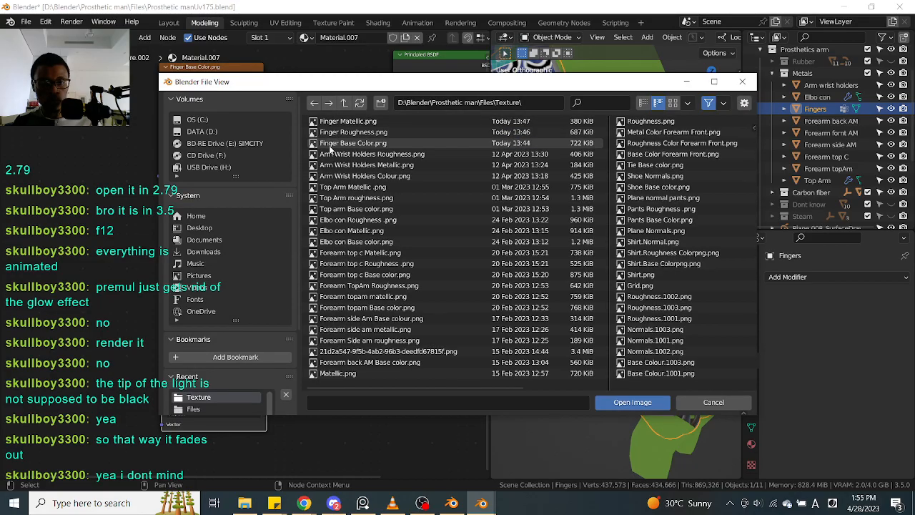
click(374, 122)
click(371, 133)
click(632, 403)
middle_drag(316, 334, 297, 377)
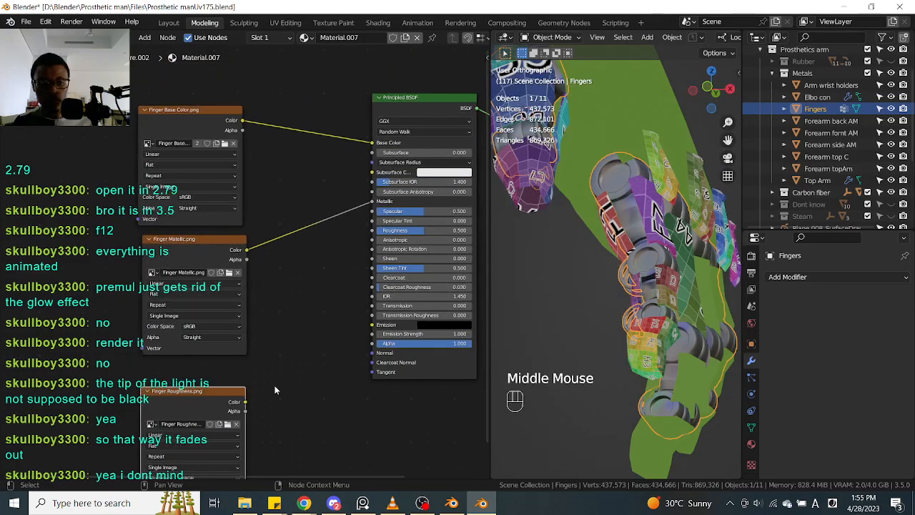
drag(268, 392, 373, 233)
Examine the fingers with their base color, metallic and roughness textures applied from several distances and angles
middle_drag(373, 233, 312, 265)
scroll(622, 286, down, 1)
middle_drag(621, 286, 614, 251)
scroll(631, 292, down, 2)
scroll(618, 275, up, 2)
scroll(618, 275, down, 1)
scroll(611, 254, up, 2)
scroll(612, 253, down, 1)
scroll(656, 289, up, 1)
scroll(656, 289, down, 1)
scroll(611, 253, down, 1)
scroll(640, 271, up, 2)
middle_drag(615, 252, 646, 235)
scroll(609, 201, up, 2)
Select the Arm wrist Rot mesh and delete the Finger Base Color.png texture node from its Material.006
click(629, 215)
scroll(629, 214, down, 2)
scroll(631, 206, up, 1)
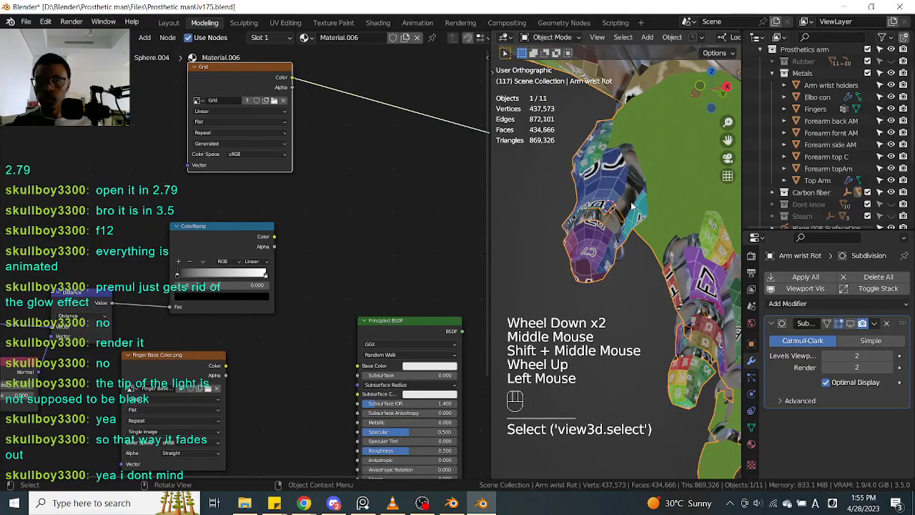
scroll(632, 207, down, 2)
click(166, 369)
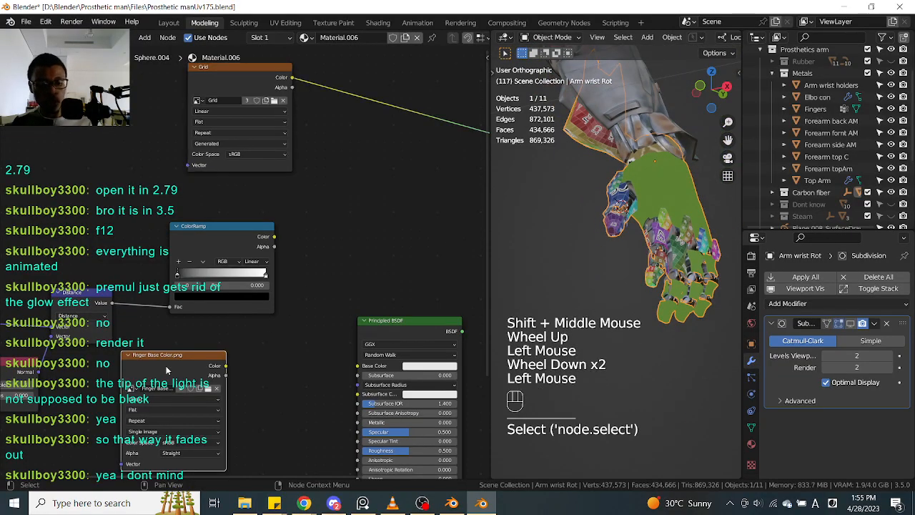
key(x)
Examine the Arm wrist Rot mesh's hand, finger and forearm parts with the Grid texture from several angles
scroll(631, 207, up, 3)
click(627, 205)
scroll(628, 205, down, 2)
middle_drag(628, 205, 604, 257)
scroll(616, 228, up, 2)
scroll(643, 245, up, 2)
scroll(640, 203, down, 2)
scroll(611, 189, up, 2)
scroll(572, 247, down, 1)
click(559, 201)
scroll(558, 202, down, 1)
scroll(559, 202, down, 2)
scroll(601, 231, down, 2)
scroll(632, 226, up, 3)
scroll(561, 236, down, 2)
scroll(593, 214, up, 2)
scroll(600, 243, down, 2)
middle_drag(604, 257, 629, 261)
scroll(681, 251, up, 2)
middle_drag(629, 261, 646, 204)
scroll(607, 261, up, 2)
scroll(609, 260, down, 1)
scroll(611, 233, down, 1)
shift+scroll(640, 214, down, 1)
scroll(647, 204, down, 3)
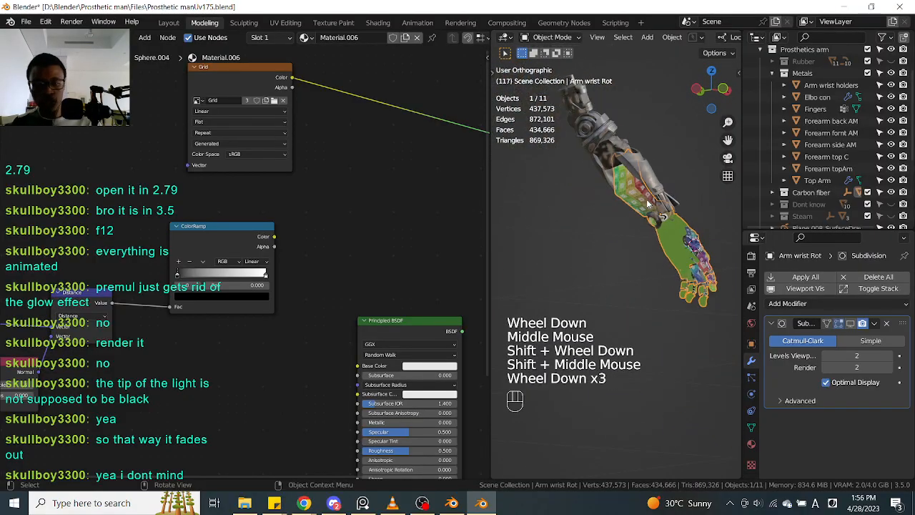
key(g)
middle_drag(557, 272, 600, 243)
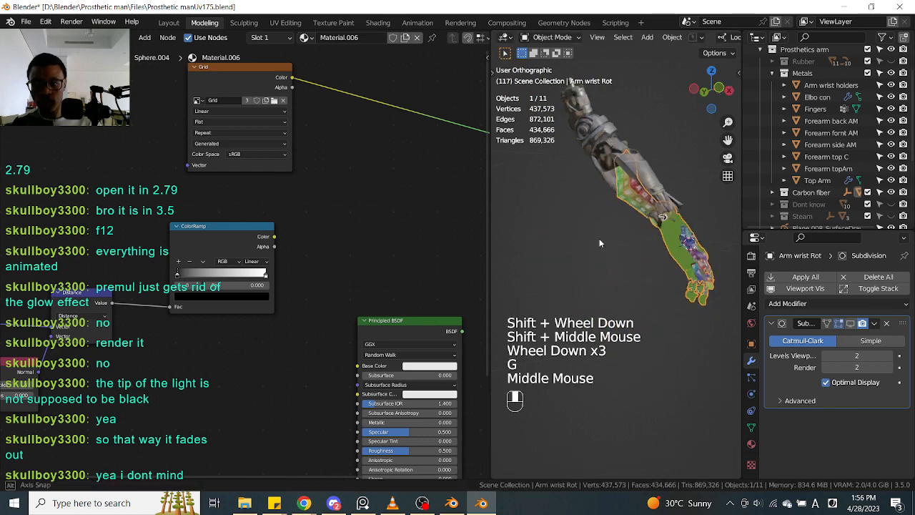
scroll(631, 244, up, 1)
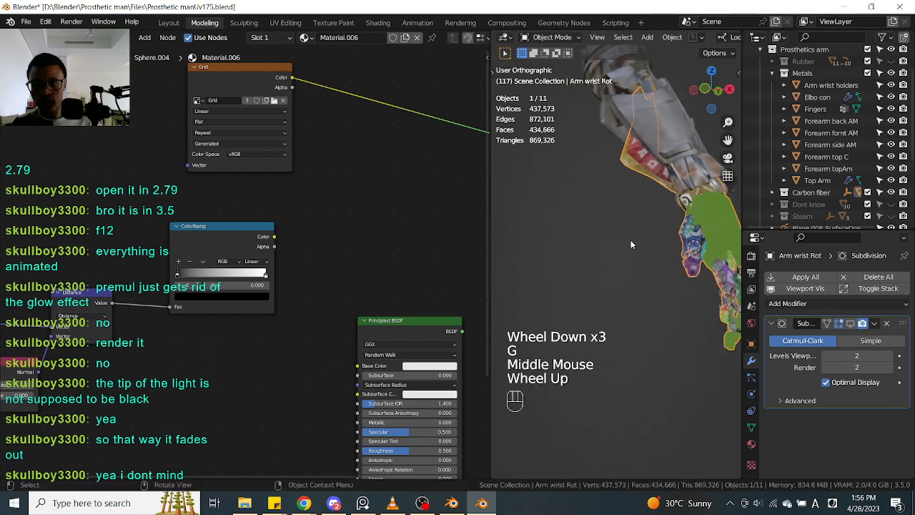
Toggle the Steam collection on and off and unhide the Rubber collection
click(891, 217)
shift+middle_drag(627, 243, 647, 191)
click(891, 216)
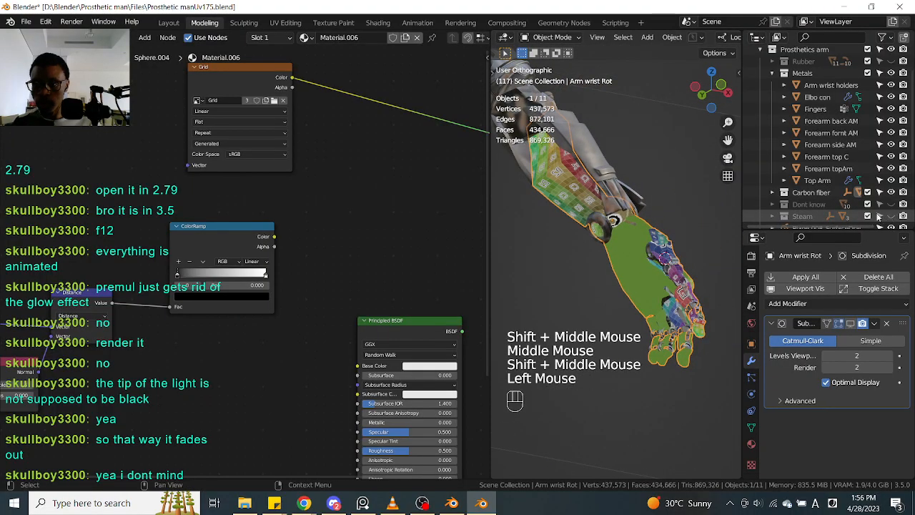
click(890, 61)
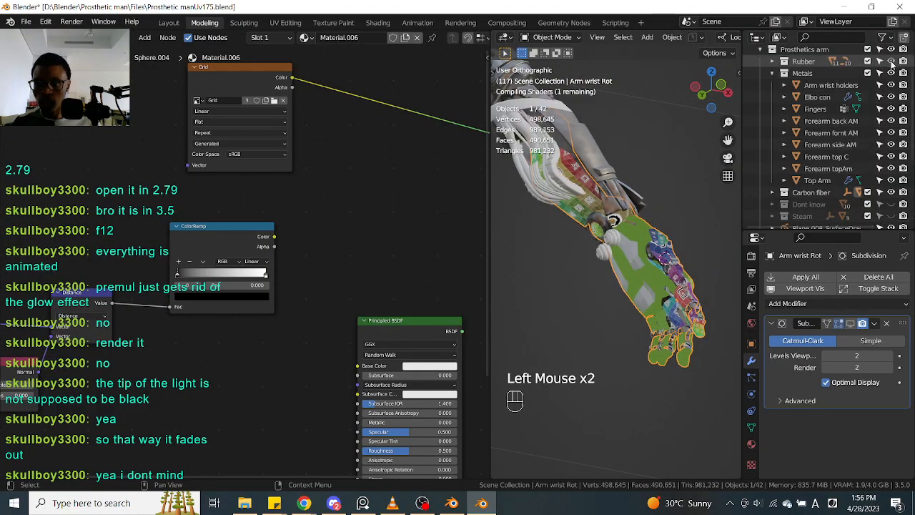
Examine the rubber tubes along the inner forearm, selecting the outer tube NurbsPath.002
middle_drag(557, 279, 601, 288)
scroll(572, 288, down, 1)
scroll(621, 296, up, 2)
scroll(607, 289, up, 1)
scroll(608, 290, down, 1)
scroll(576, 270, up, 1)
click(592, 253)
scroll(591, 253, down, 2)
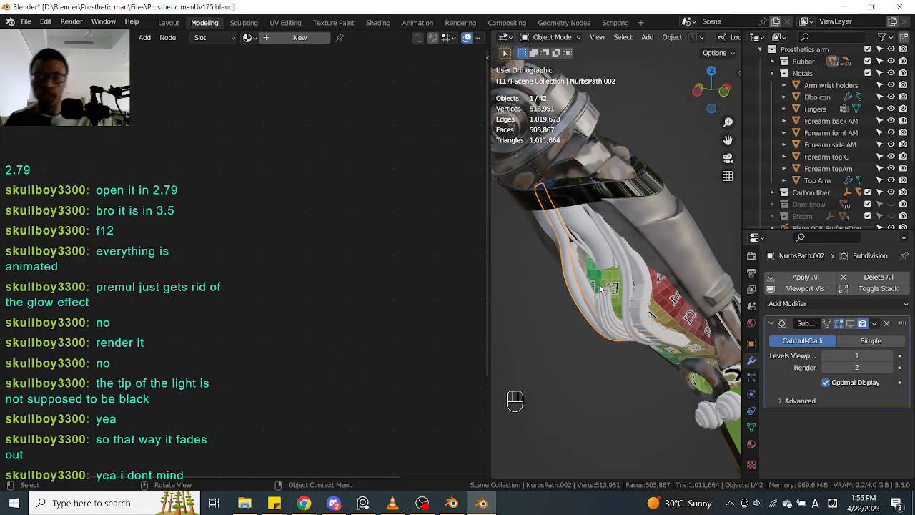
scroll(653, 307, up, 2)
middle_drag(654, 306, 612, 284)
scroll(639, 293, up, 1)
scroll(638, 295, down, 1)
scroll(609, 262, up, 2)
scroll(615, 253, down, 3)
scroll(714, 246, up, 2)
scroll(621, 256, up, 3)
Try to move the selected Sphere.004 chain and its companion tube on the inner forearm
click(628, 275)
scroll(634, 235, up, 1)
scroll(635, 239, up, 1)
scroll(635, 240, down, 3)
key(g)
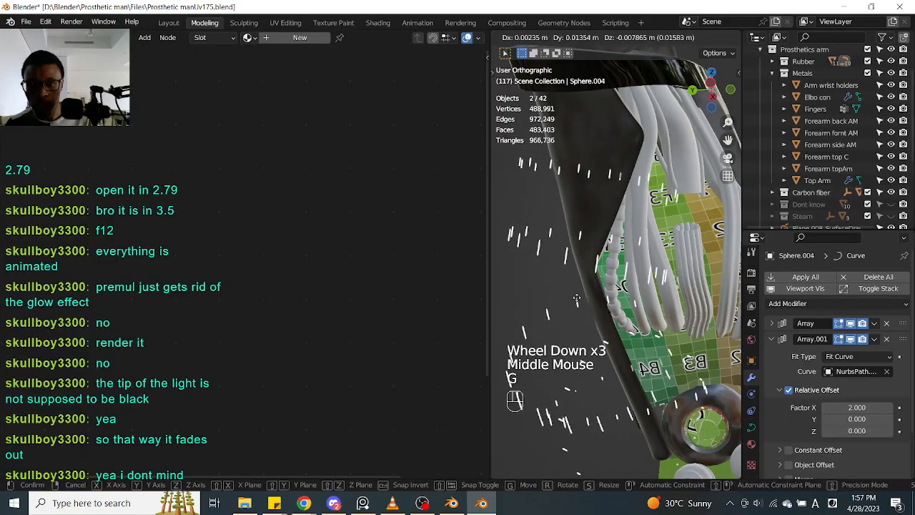
click(577, 302)
Select the Sphere.002 bead chain on the inner forearm and try to move it
scroll(577, 301, up, 2)
middle_drag(577, 302, 628, 272)
scroll(640, 278, up, 2)
scroll(626, 276, down, 1)
click(641, 239)
scroll(641, 239, down, 2)
middle_drag(642, 239, 642, 255)
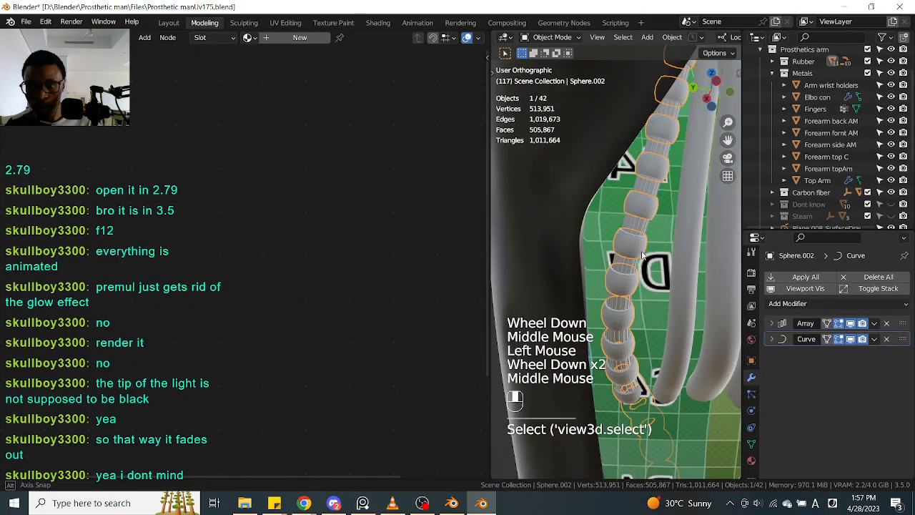
scroll(640, 251, down, 2)
key(g)
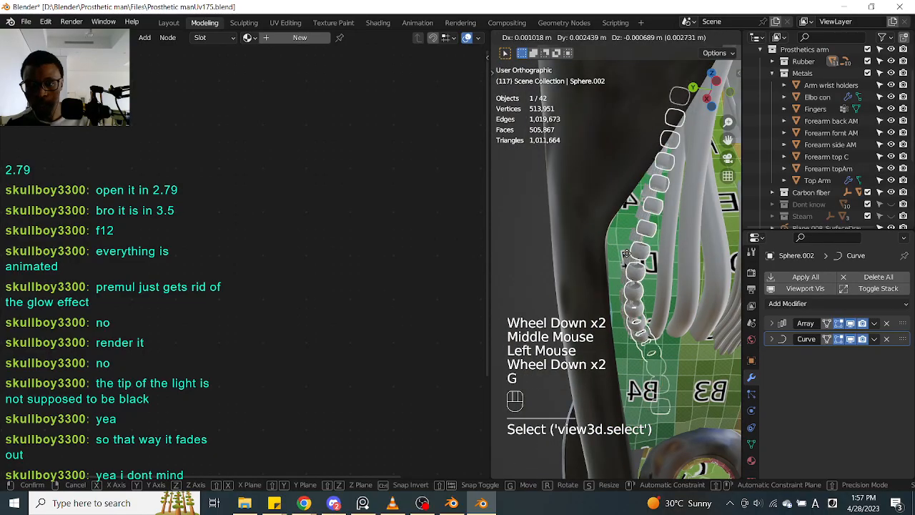
click(636, 246)
Examine the remaining rubber tubes on the forearm, selecting them one after another up to NurbsPath.005
scroll(633, 272, down, 2)
middle_drag(632, 272, 626, 282)
scroll(626, 282, up, 2)
middle_drag(666, 255, 708, 243)
click(636, 243)
scroll(635, 243, down, 2)
scroll(645, 261, up, 1)
scroll(668, 256, up, 2)
click(647, 267)
scroll(646, 266, down, 2)
middle_drag(679, 261, 715, 172)
scroll(661, 229, up, 2)
click(630, 200)
scroll(673, 177, down, 2)
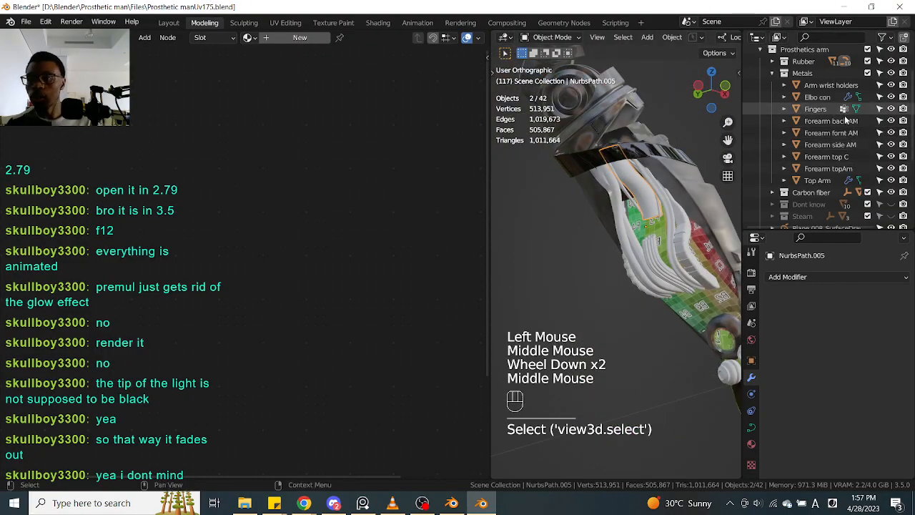
Unhide the Steam collection and examine its parts on the prosthetic arm from several angles
scroll(874, 163, down, 3)
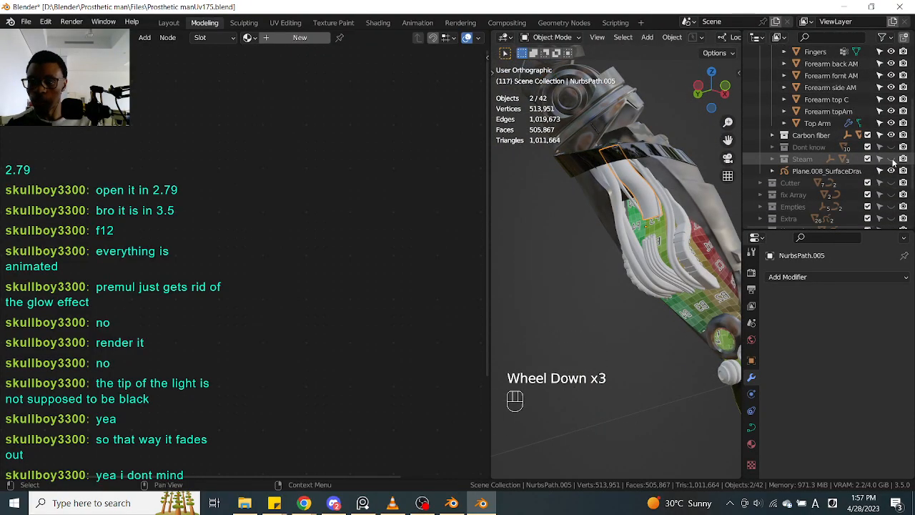
click(890, 158)
scroll(686, 221, up, 2)
middle_drag(686, 222, 629, 243)
scroll(690, 228, down, 2)
scroll(689, 225, up, 2)
scroll(688, 223, down, 1)
scroll(661, 225, up, 2)
scroll(621, 250, down, 1)
middle_drag(629, 243, 665, 267)
Select the Arm wrist Rot mesh and isolate it in local view
scroll(644, 257, down, 2)
shift+middle_drag(717, 290, 641, 264)
scroll(640, 269, up, 2)
click(636, 264)
scroll(631, 259, down, 2)
key(slash)
scroll(640, 263, up, 2)
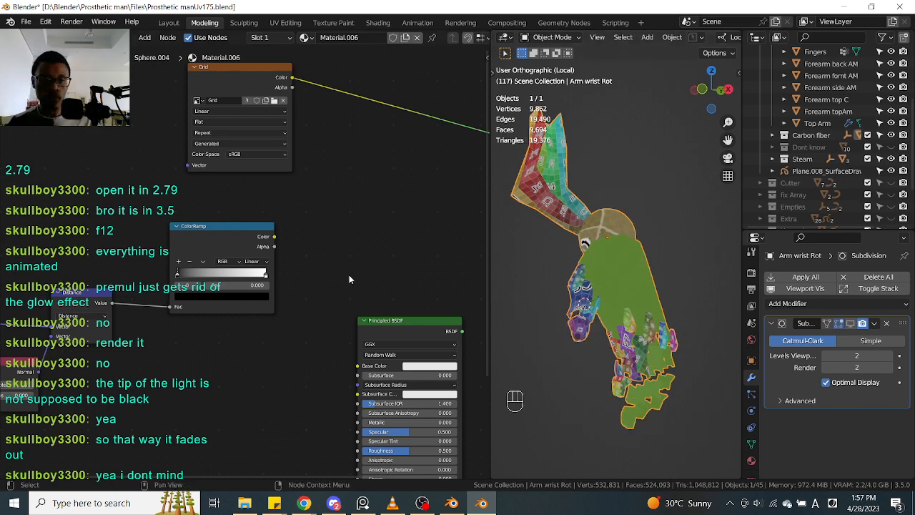
Narrow the node editor area in favour of the 3D viewport and change it into a UV Editor
scroll(343, 268, down, 1)
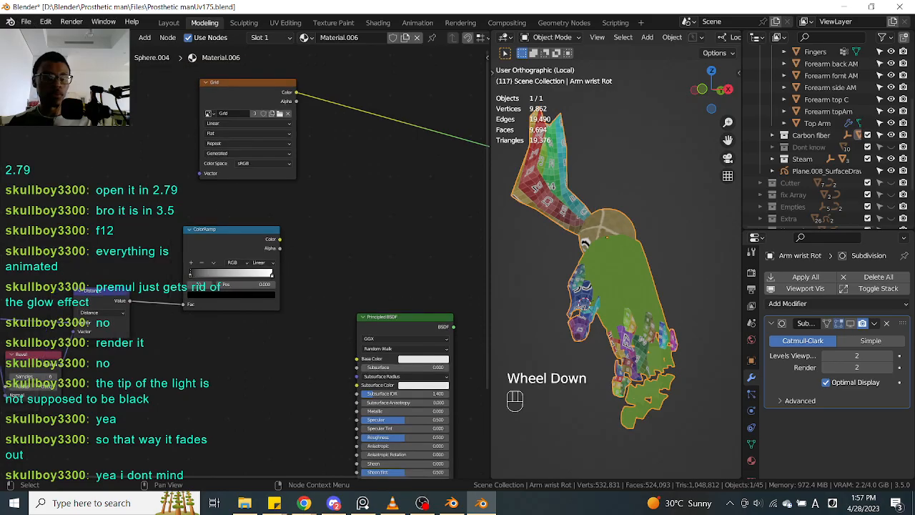
scroll(486, 205, down, 1)
click(486, 205)
drag(490, 207, 205, 215)
middle_drag(457, 276, 437, 276)
drag(210, 165, 246, 165)
click(15, 37)
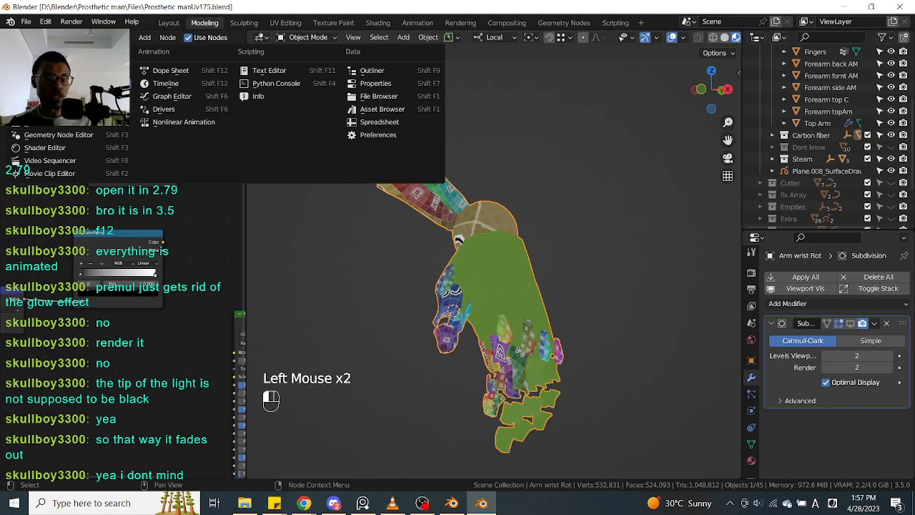
click(50, 96)
scroll(437, 220, up, 1)
scroll(438, 221, down, 2)
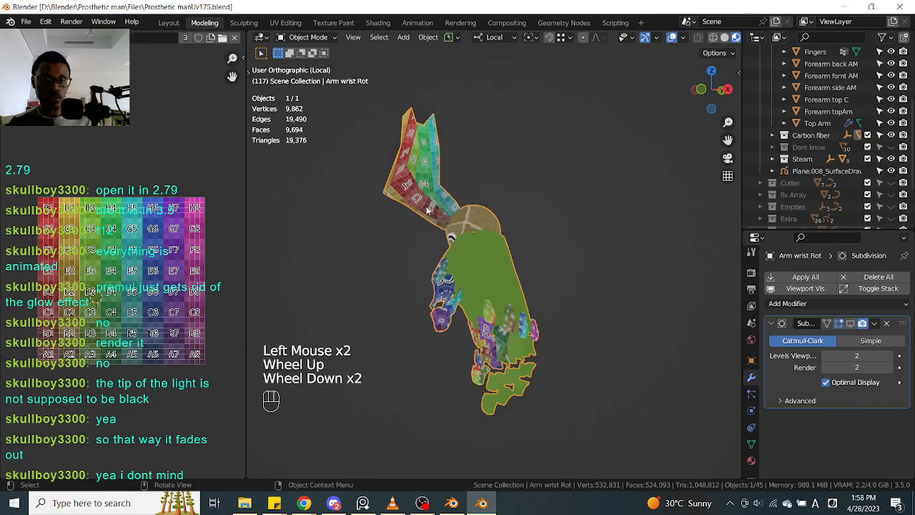
Enter Edit Mode on the Arm wrist Rot mesh and reveal all of its hidden faces
scroll(427, 207, up, 1)
key(Tab)
click(503, 204)
scroll(536, 245, down, 2)
shift+middle_drag(537, 245, 467, 270)
scroll(554, 258, up, 1)
click(584, 278)
scroll(559, 264, down, 2)
scroll(558, 265, up, 1)
middle_drag(559, 263, 547, 219)
scroll(567, 254, up, 1)
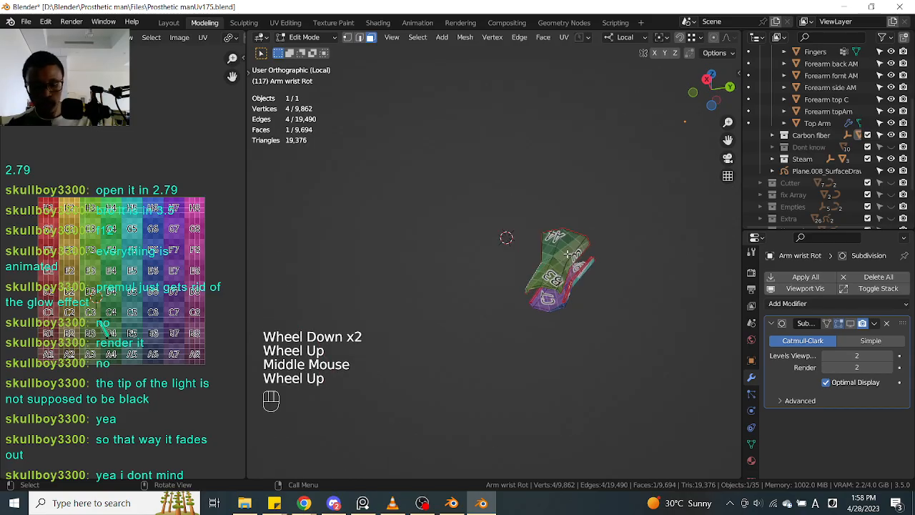
middle_drag(567, 254, 572, 257)
scroll(575, 260, down, 2)
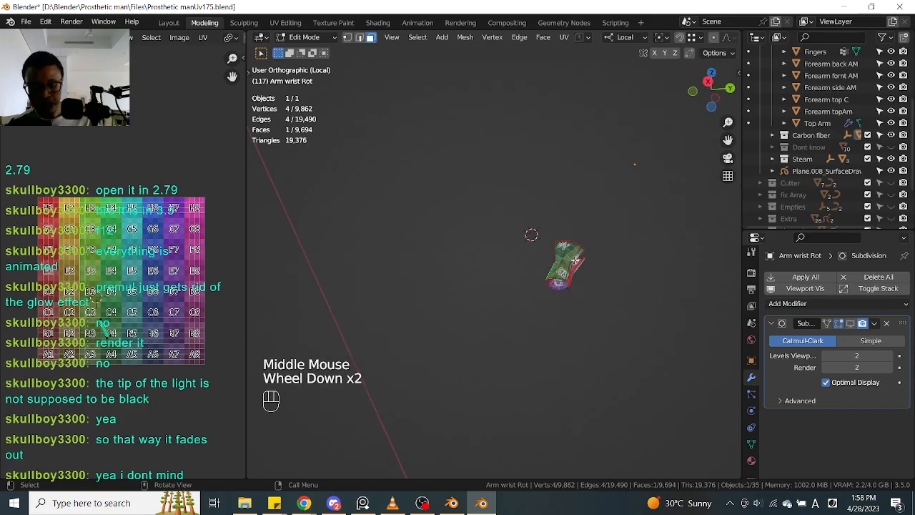
key(alt+h)
scroll(576, 260, up, 2)
middle_drag(576, 261, 504, 213)
Select the seam-bounded faces of the checker-textured forearm panel above the wrist
click(570, 304)
scroll(568, 286, up, 2)
scroll(568, 286, down, 2)
scroll(573, 256, down, 2)
click(504, 213)
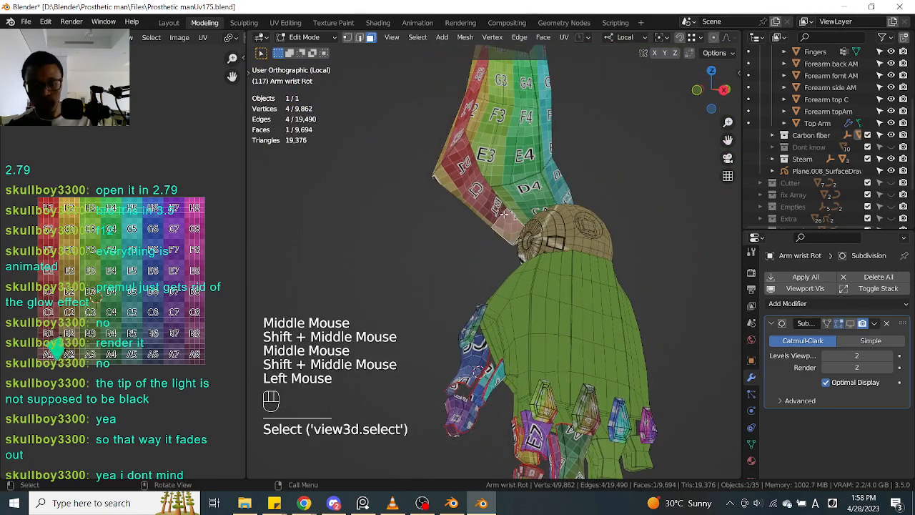
key(l)
Examine the finger segments of the hand up close from several sides, picking individual faces along the way
shift+middle_drag(534, 256, 597, 145)
scroll(543, 236, up, 2)
shift+middle_drag(597, 449, 608, 320)
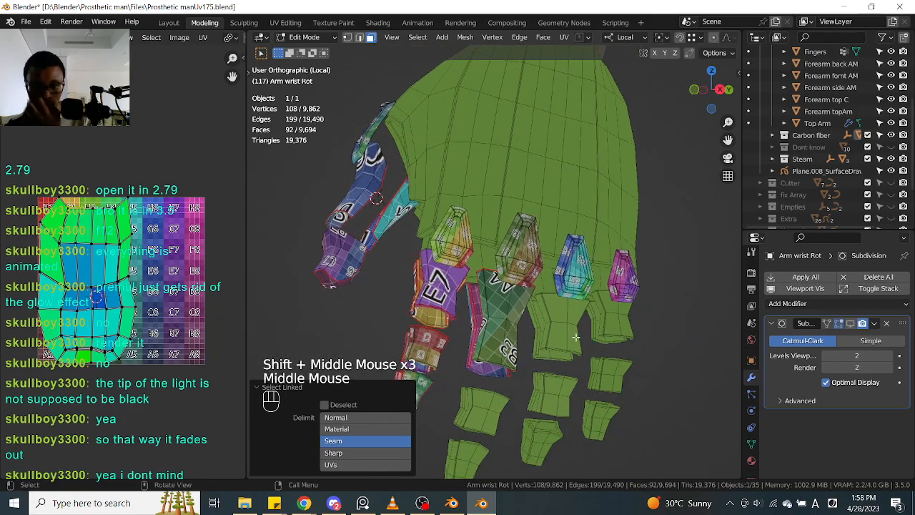
shift+middle_drag(495, 381, 495, 300)
scroll(495, 300, up, 2)
click(414, 247)
middle_drag(415, 247, 663, 265)
scroll(565, 262, up, 2)
middle_drag(565, 261, 531, 256)
scroll(531, 256, down, 1)
shift+middle_drag(543, 219, 533, 244)
scroll(493, 243, up, 2)
middle_drag(532, 245, 531, 218)
scroll(527, 237, up, 3)
scroll(526, 237, down, 3)
scroll(500, 258, up, 3)
click(468, 314)
middle_drag(468, 314, 462, 198)
scroll(464, 241, down, 4)
scroll(475, 246, down, 2)
scroll(475, 246, up, 3)
scroll(476, 245, up, 2)
scroll(476, 245, down, 1)
scroll(452, 243, up, 1)
click(442, 233)
scroll(434, 246, up, 1)
Switch to edge selection and select the short edge near the end of the green finger segment
key(Tab)
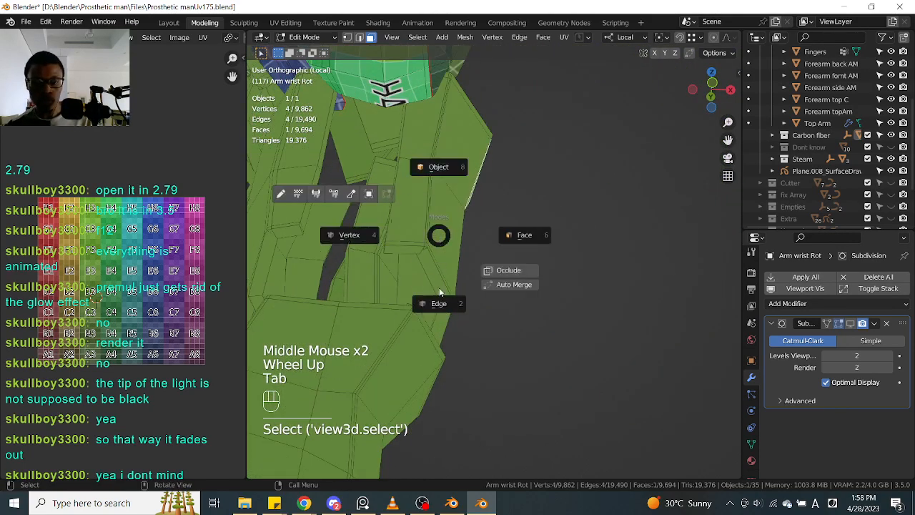
scroll(429, 243, up, 1)
click(416, 245)
middle_drag(415, 245, 419, 206)
scroll(447, 275, up, 2)
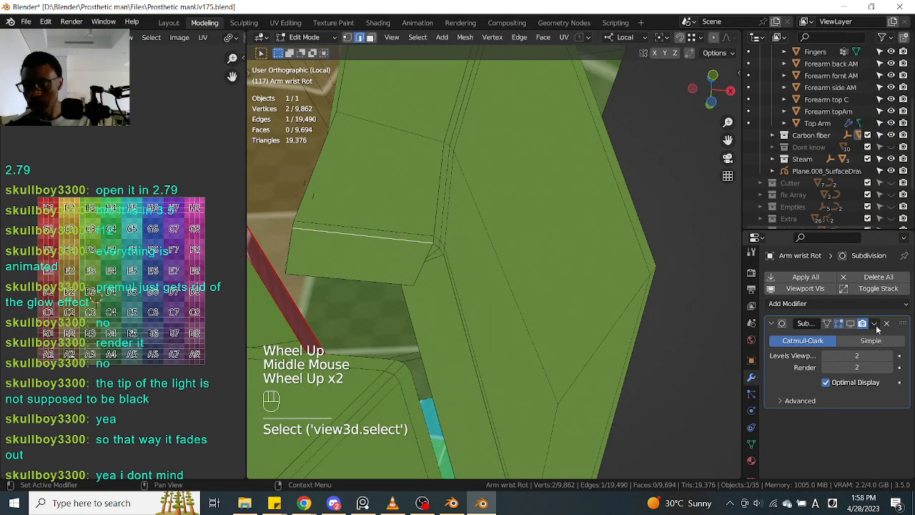
Check the finger segments with the Subdivision modifier shown in the viewport, turn its viewport display off again and return to edge selection
click(851, 324)
scroll(443, 285, down, 2)
middle_drag(443, 286, 463, 303)
key(Tab)
scroll(481, 223, down, 1)
middle_drag(481, 223, 475, 266)
scroll(475, 266, down, 2)
key(Tab)
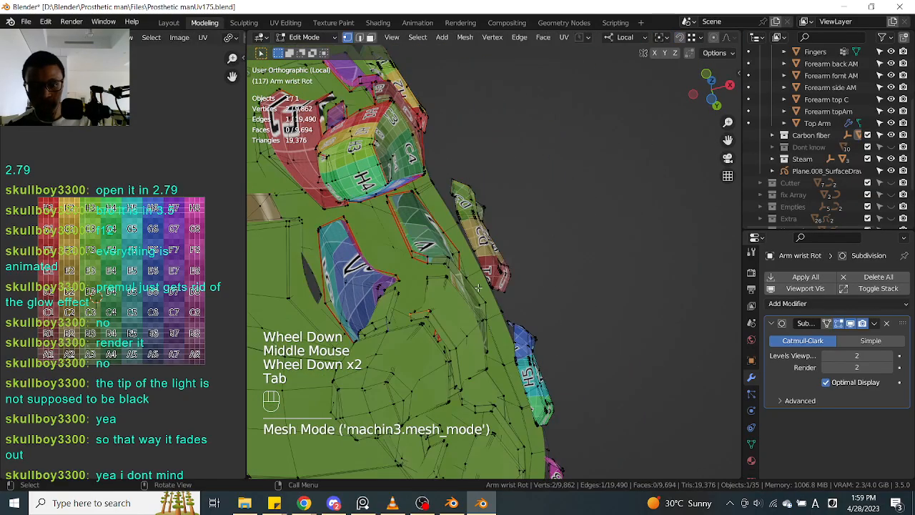
click(862, 323)
middle_drag(624, 321, 445, 260)
scroll(446, 260, up, 2)
scroll(443, 263, up, 1)
key(Tab)
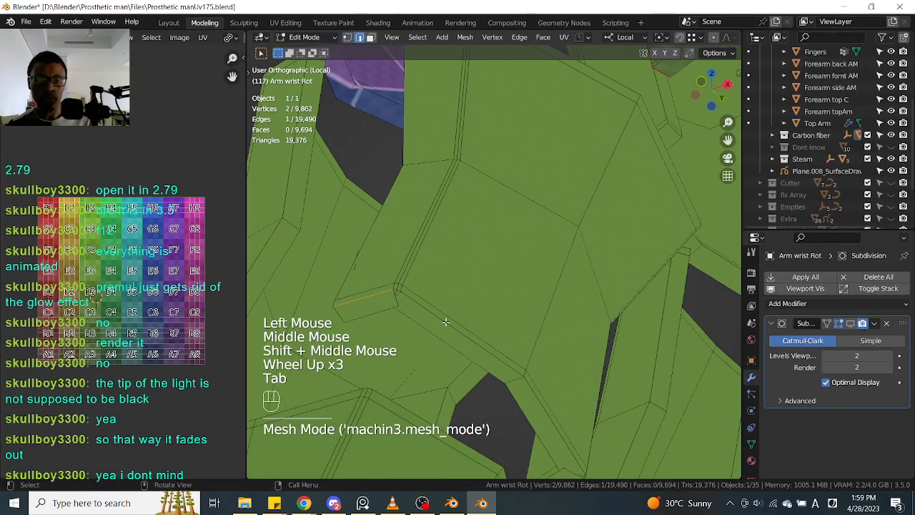
Select the two linked green outer segments of the middle finger and hide all other geometry
scroll(483, 257, down, 4)
middle_drag(483, 257, 478, 266)
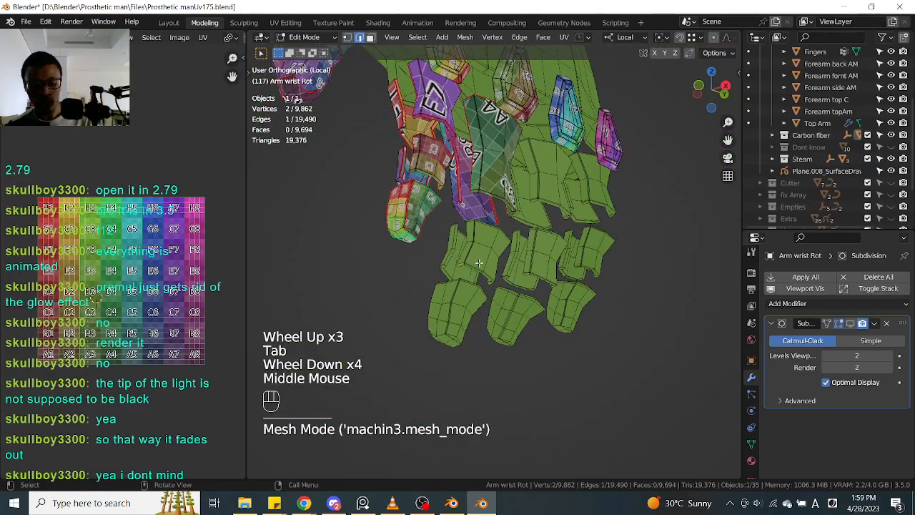
key(Tab)
click(489, 260)
key(l)
middle_drag(493, 257, 457, 260)
key(l)
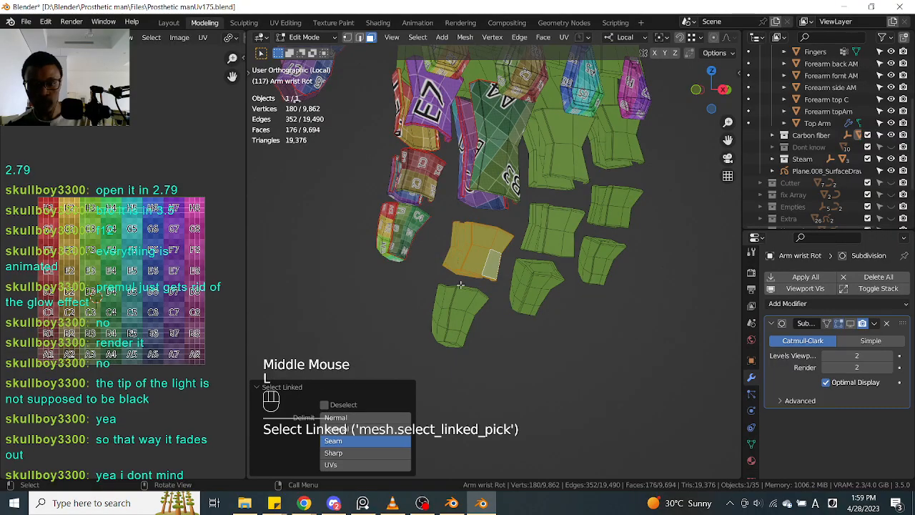
key(l)
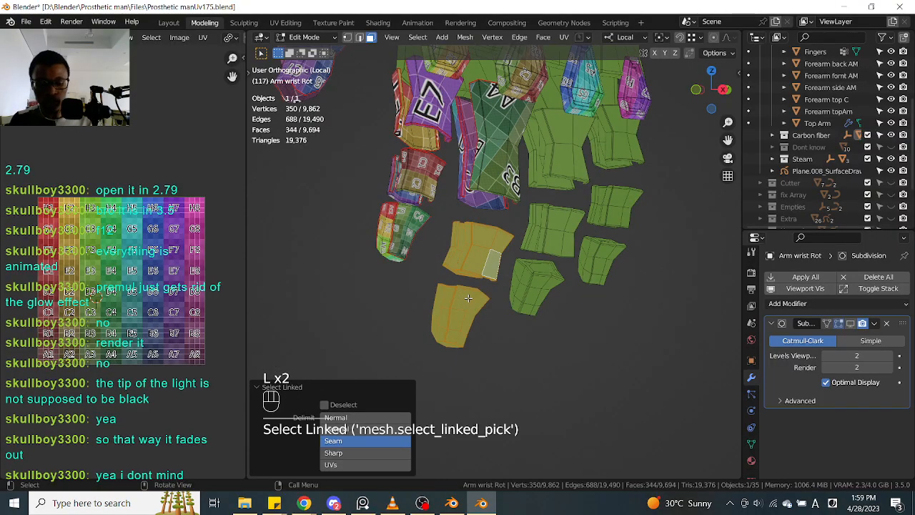
key(shift+h)
Switch to edge selection and select a lengthwise edge on the inner side of the isolated finger segment
scroll(470, 298, up, 2)
middle_drag(470, 298, 586, 265)
key(Tab)
scroll(527, 217, up, 2)
shift+middle_drag(527, 217, 565, 216)
click(536, 245)
scroll(565, 215, down, 2)
Save the project as a new version named Prosthetic manUv176.blend
key(ctrl+shift+s)
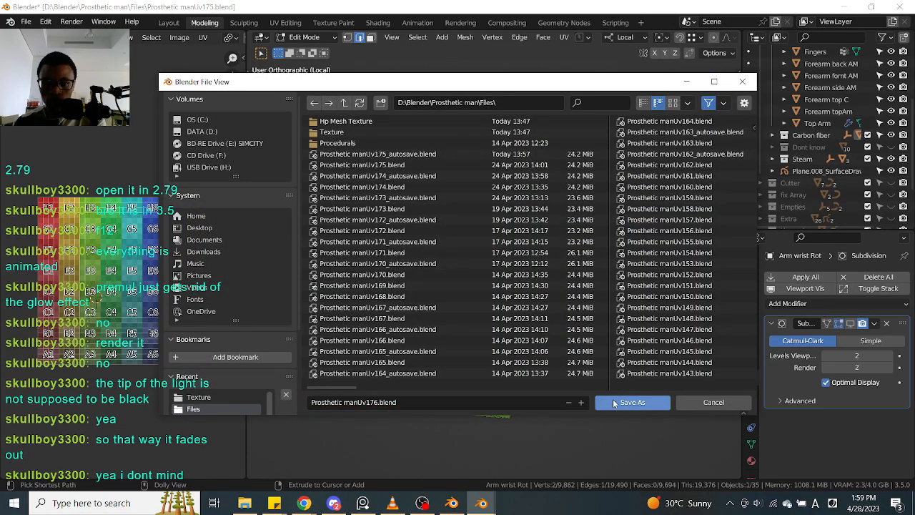
click(626, 402)
middle_drag(594, 336, 593, 288)
scroll(515, 239, up, 3)
scroll(604, 232, down, 1)
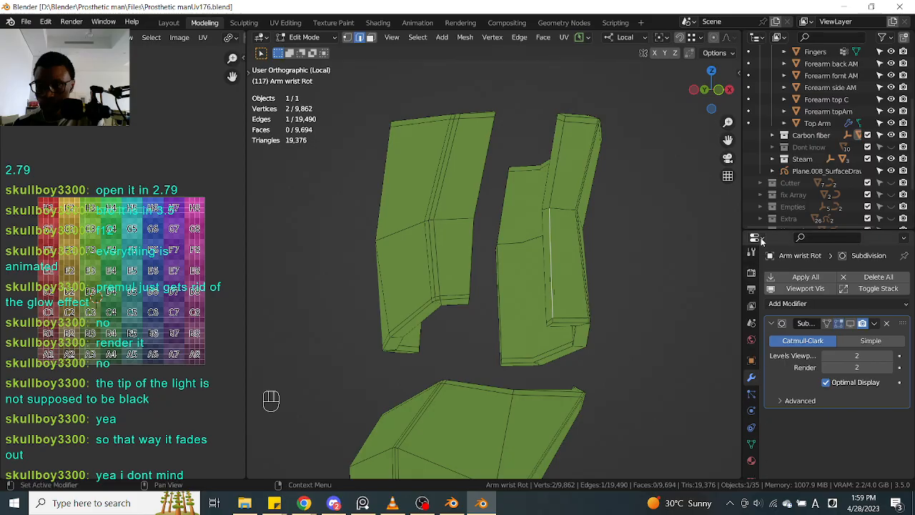
Split the Properties editor area and turn its upper part into a Text Editor with an empty text, reducing its height slightly
drag(744, 230, 751, 348)
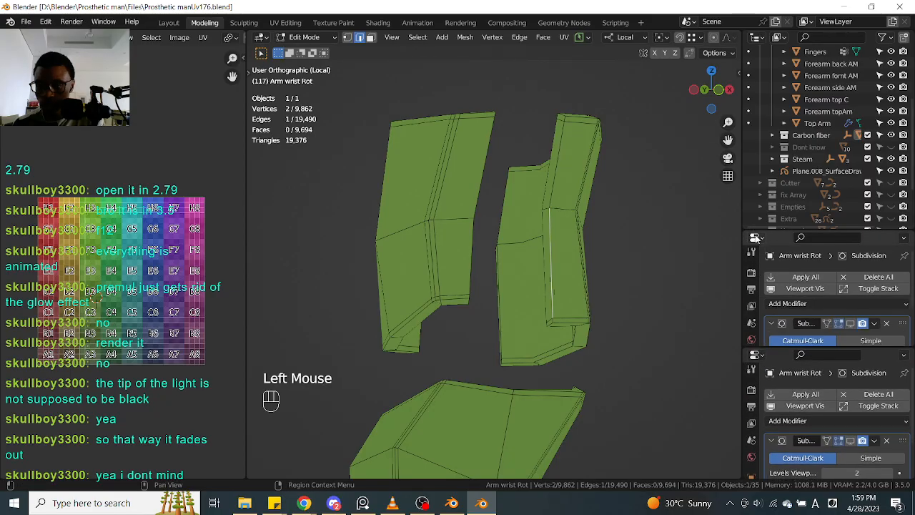
click(755, 238)
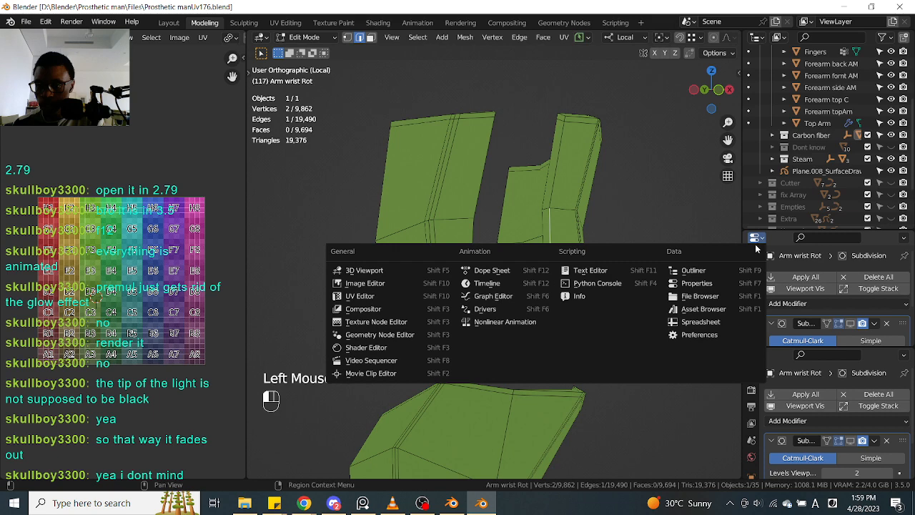
click(611, 270)
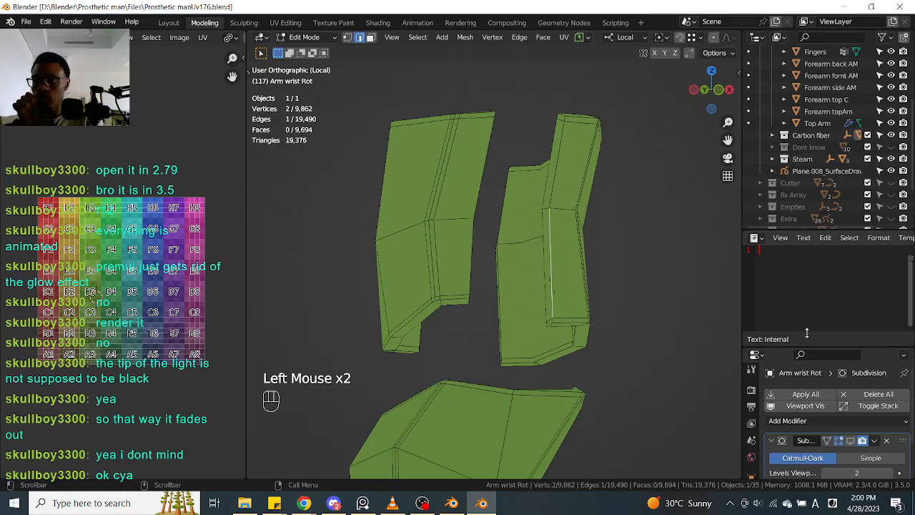
drag(806, 345, 806, 328)
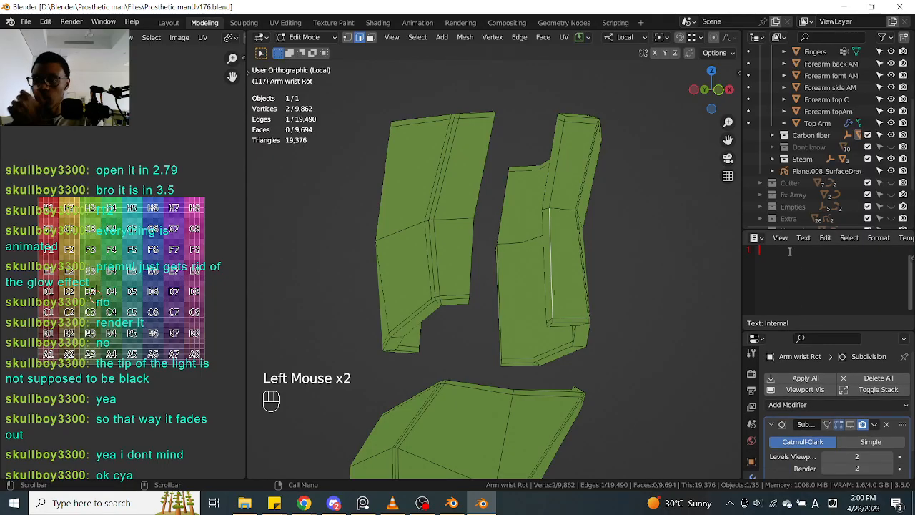
Return to Object Mode, leave local view and examine the whole prosthetic arm
scroll(521, 260, down, 2)
click(607, 262)
key(Tab)
scroll(612, 218, down, 5)
middle_drag(611, 218, 557, 187)
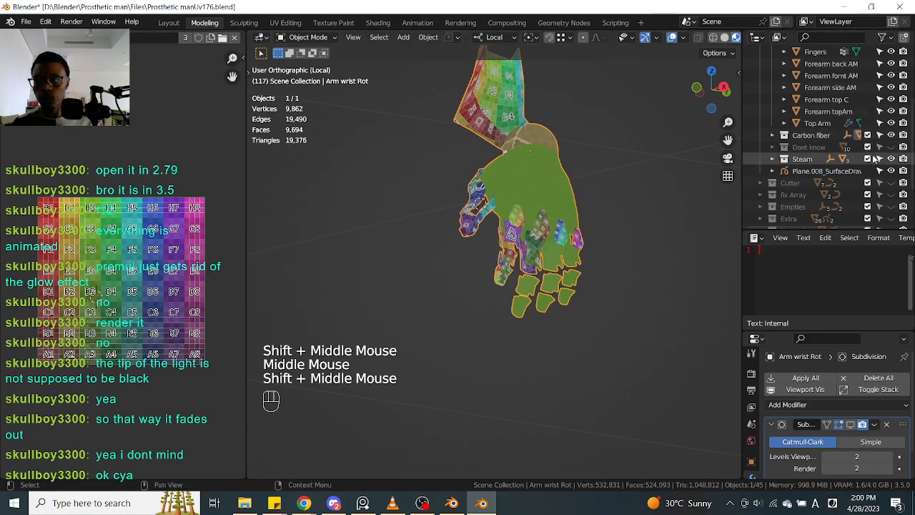
scroll(843, 133, up, 3)
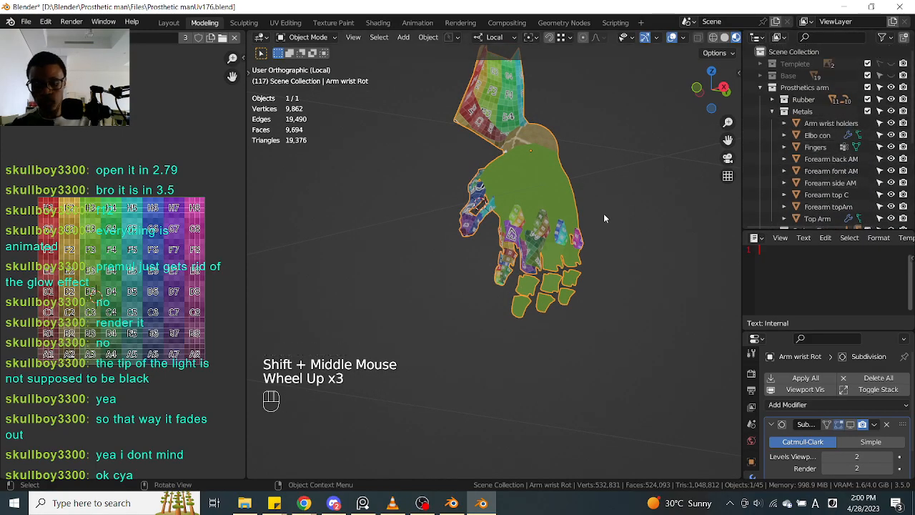
key(KP_Divide)
middle_drag(582, 218, 516, 232)
scroll(524, 265, up, 2)
scroll(517, 232, up, 2)
middle_drag(616, 262, 582, 250)
middle_drag(583, 251, 511, 243)
scroll(563, 229, down, 1)
shift+middle_drag(511, 244, 544, 243)
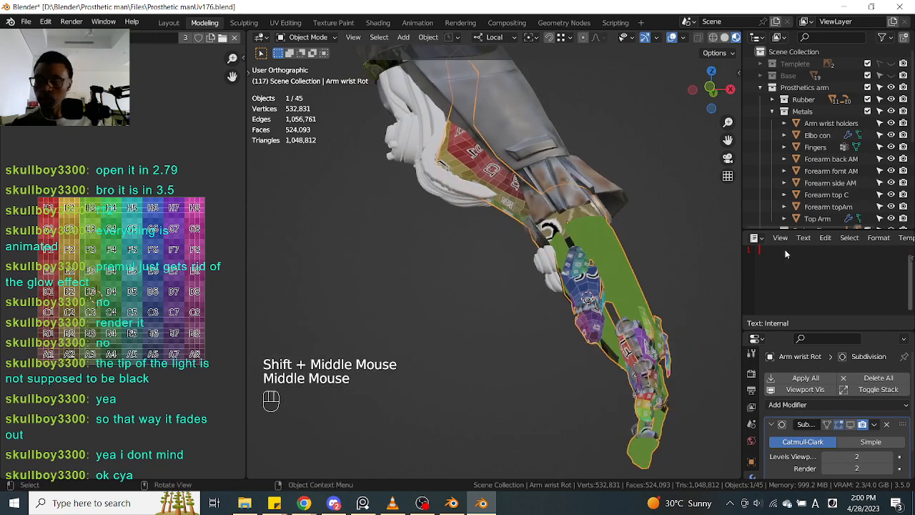
Write "Rubber Unwraping and texturing." as the first line of the text and start a second line
click(793, 266)
text(Rubber)
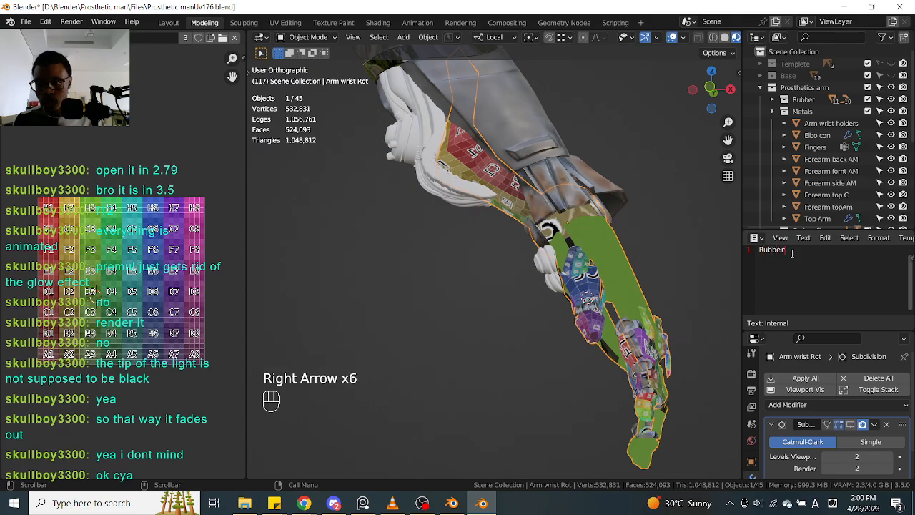
text(Unr)
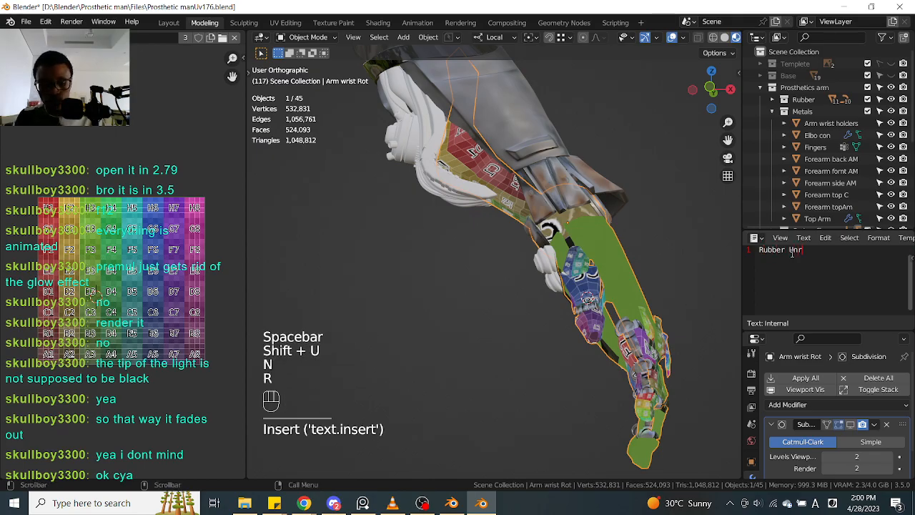
key(BackSpace)
text(wra)
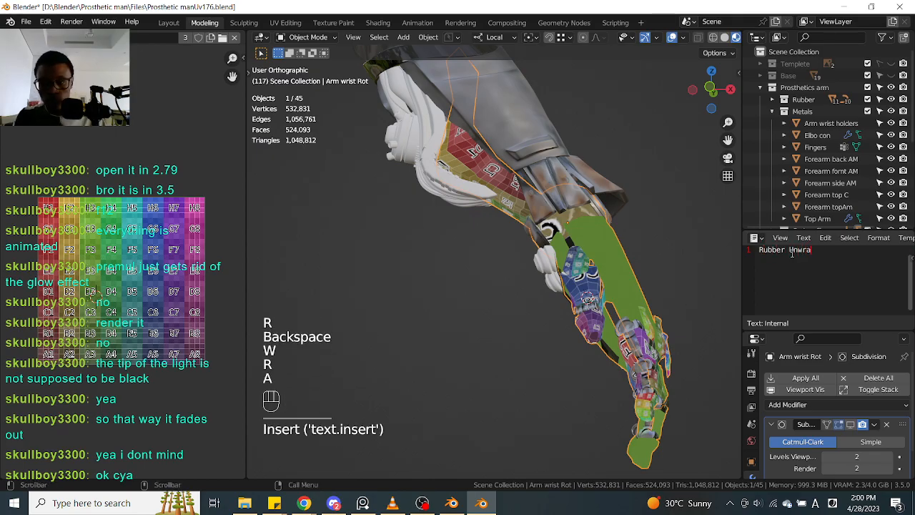
text(ping a)
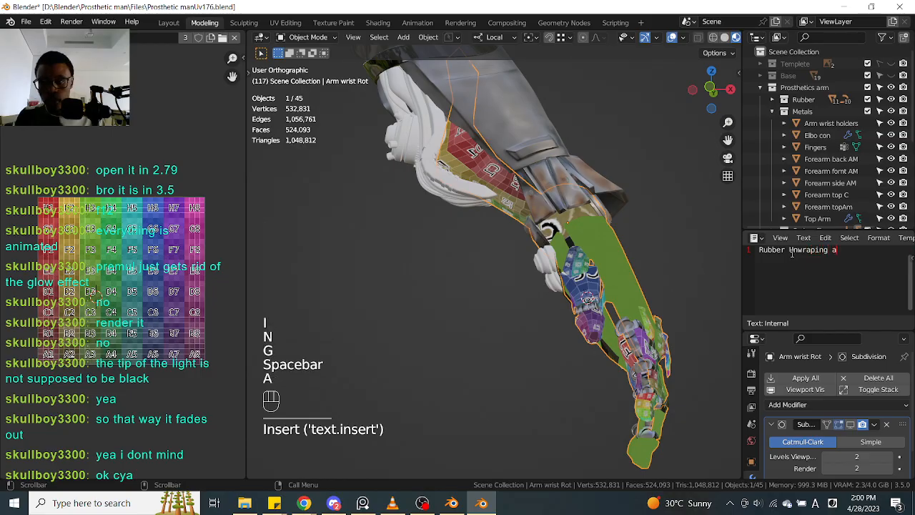
text(nd te)
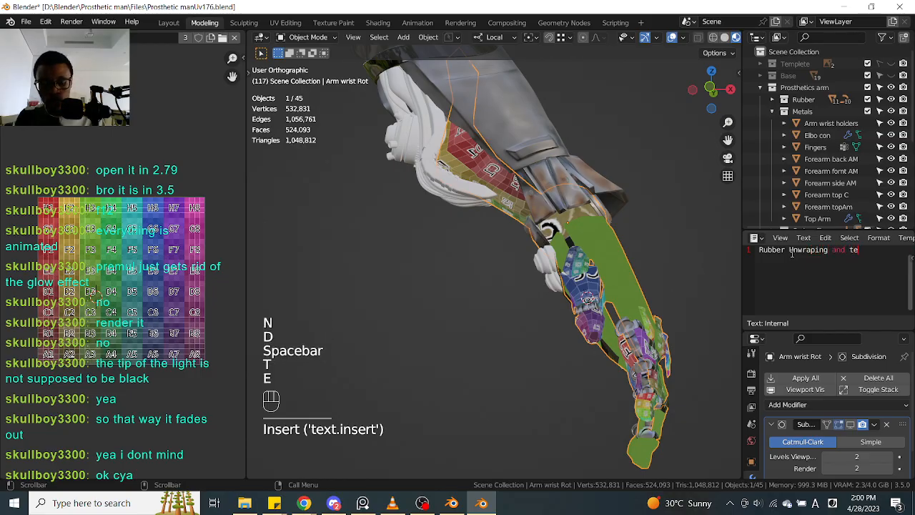
text(xing)
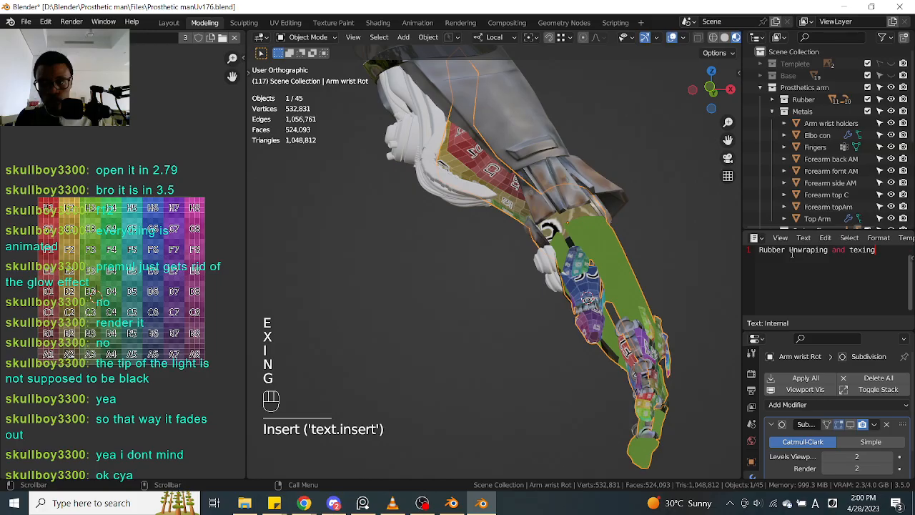
key(BackSpace)
key(BackSpace)
key(BackSpace)
text(tur)
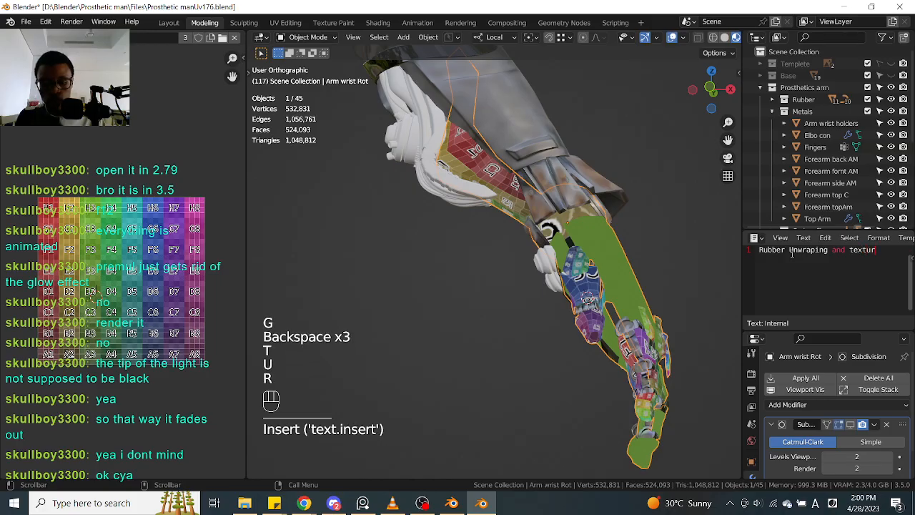
text(ing)
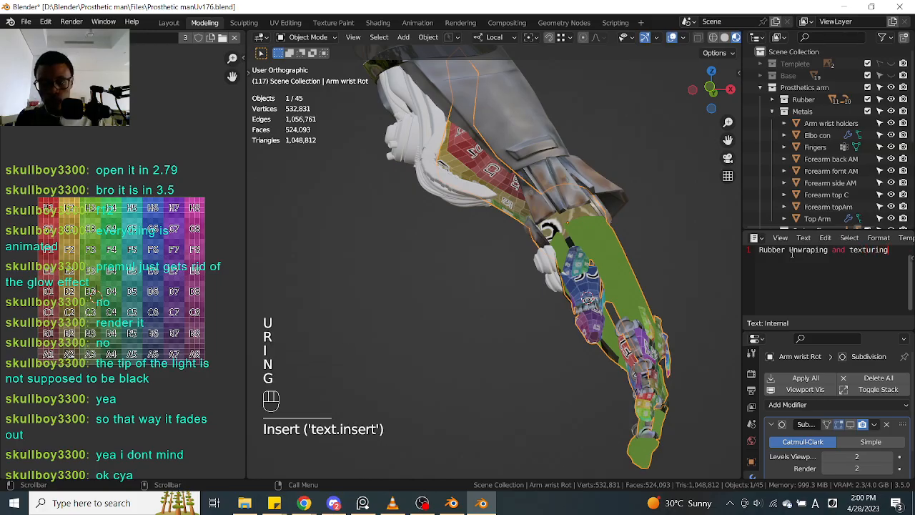
text(.)
key(Return)
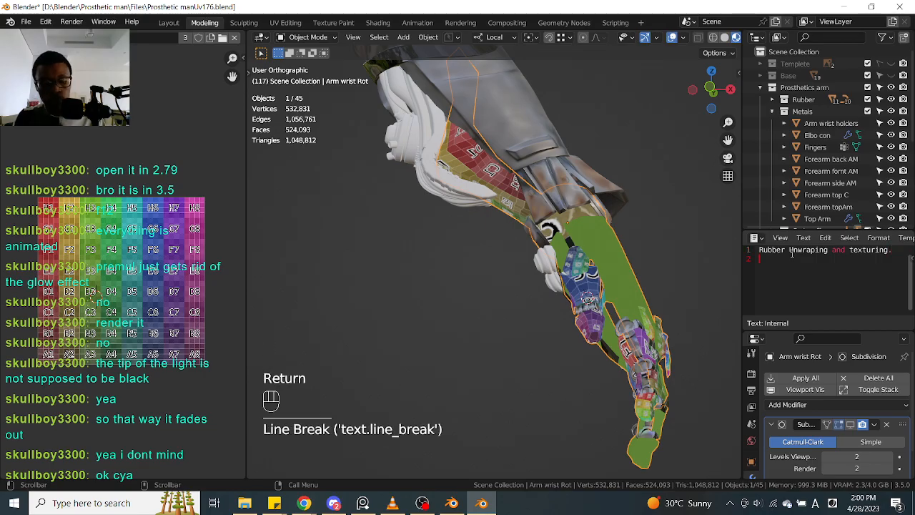
Write "Carbon fiber" on the second line of the text and complete it with a copy of "Unwraping and texturing." from the first line
text(Car)
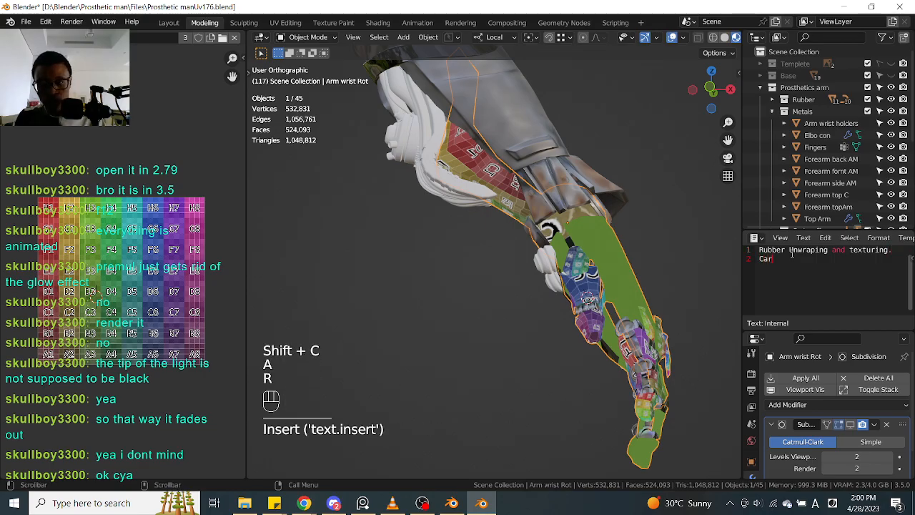
text(b)
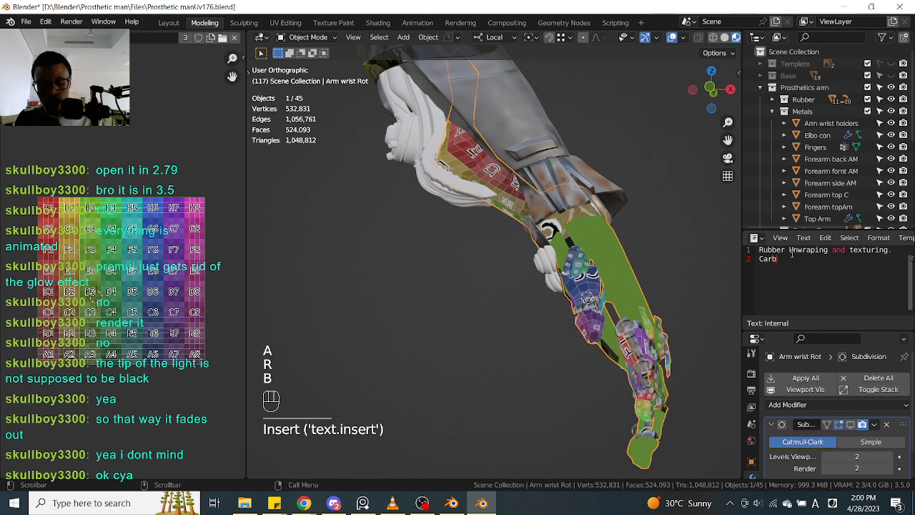
text(on fiber)
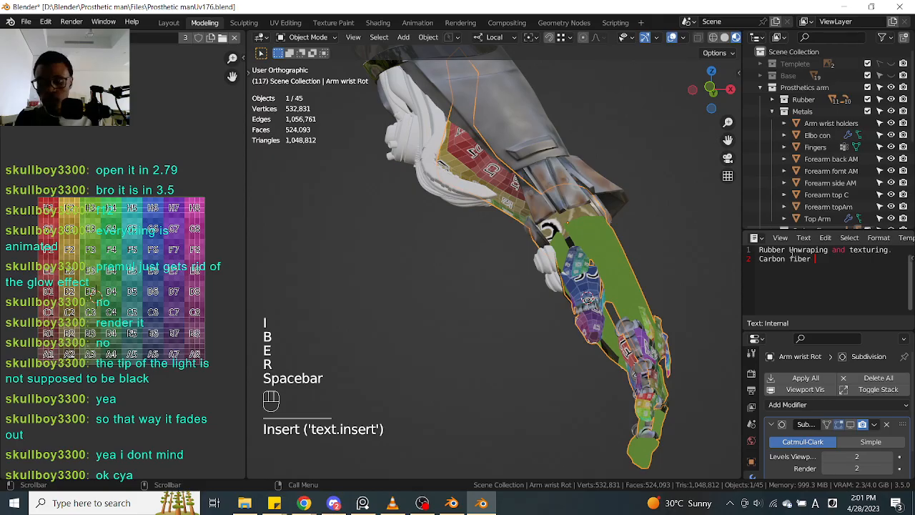
drag(893, 251, 790, 252)
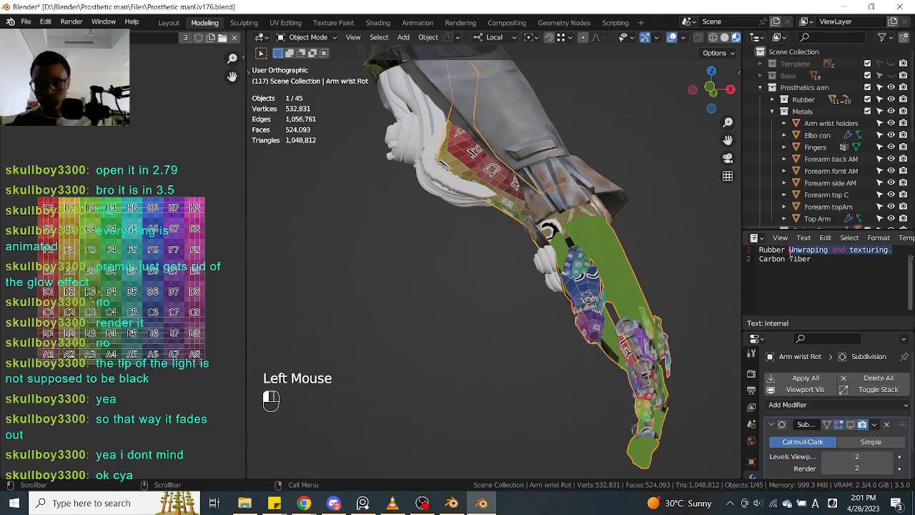
key(ctrl+c)
click(832, 259)
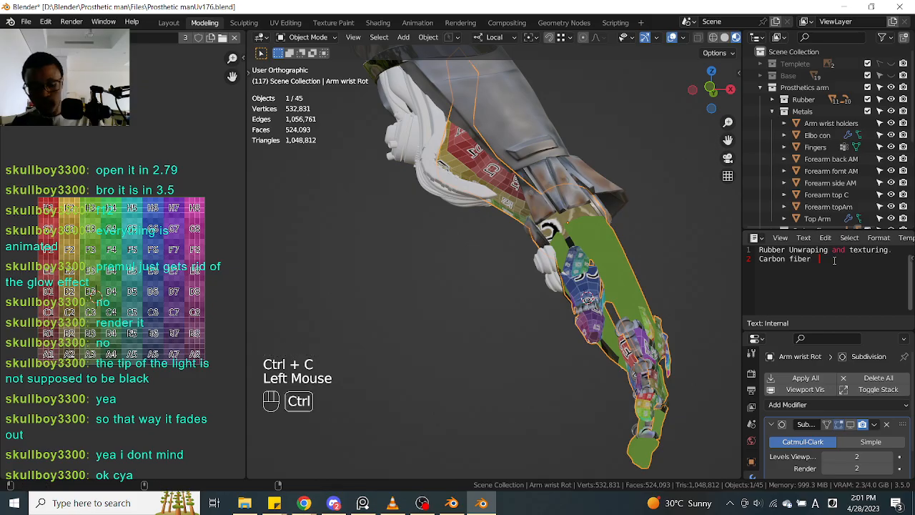
key(ctrl+v)
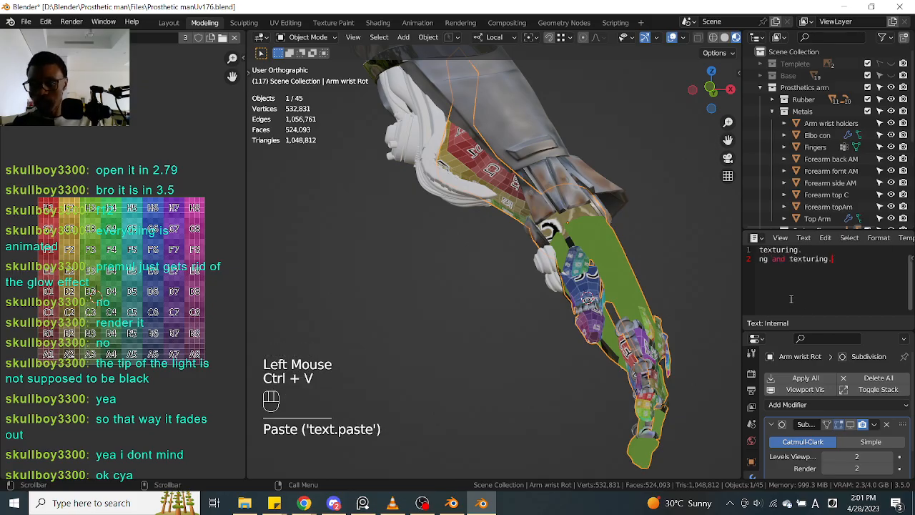
Move the text cursor back to the first line, after "Unwraping", bringing the beginnings of both lines into view
click(764, 276)
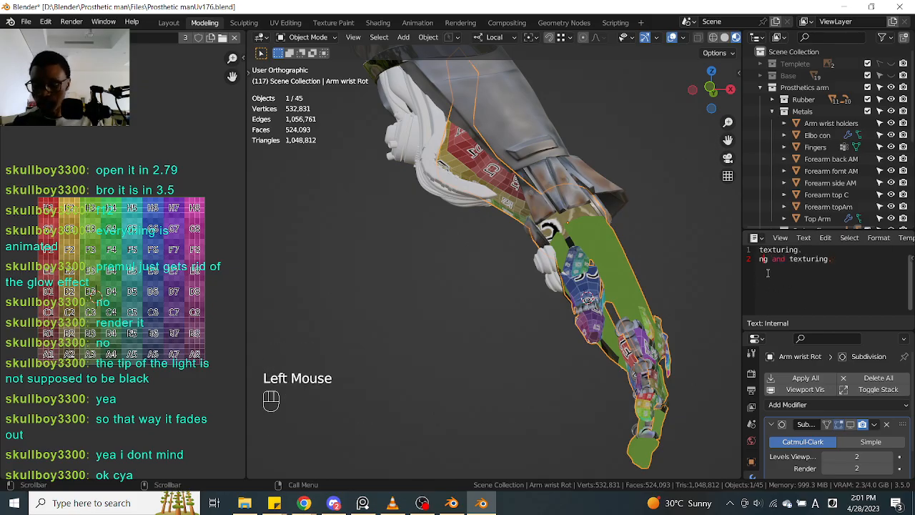
key(Left)
key(Left)
key(Left)
key(Left)
key(Left)
key(Left)
key(Left)
key(Left)
key(Left)
key(Left)
key(Left)
key(Left)
key(Left)
key(Left)
key(Left)
key(Left)
key(Left)
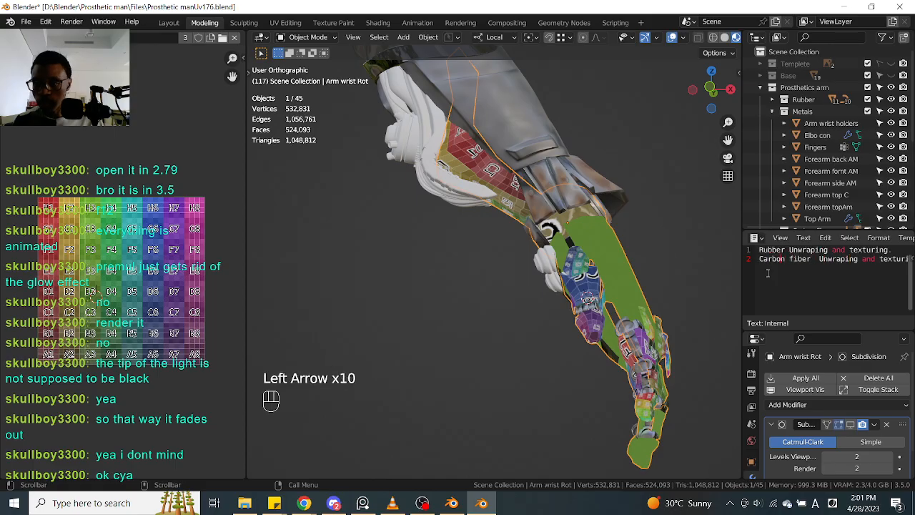
key(Left)
key(Left)
key(Left)
key(Left)
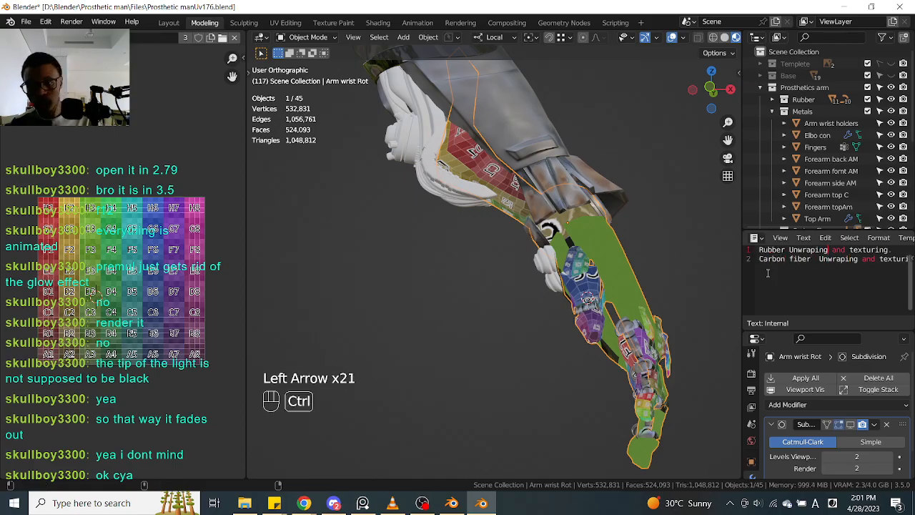
Deselect the Arm wrist Rot object and save the project under its current file name
click(665, 283)
key(ctrl+s)
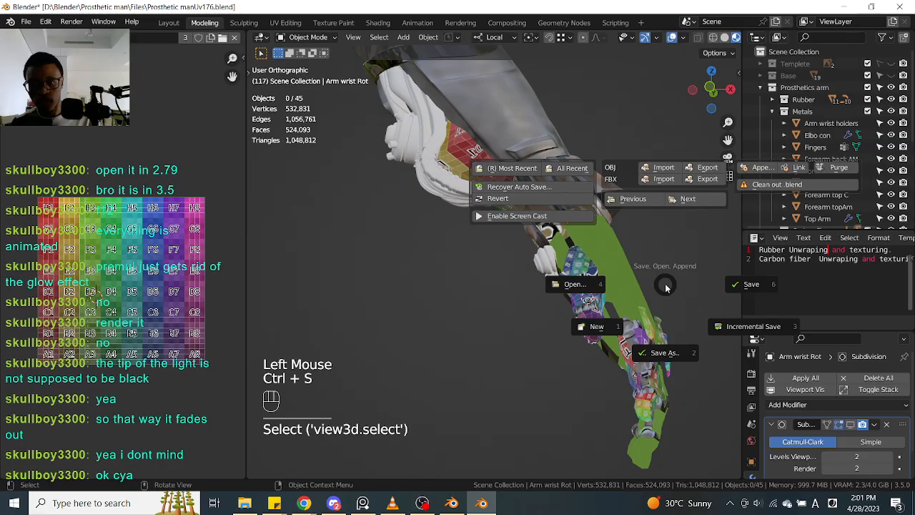
click(726, 281)
Examine the whole prosthetic arm from a slightly different angle and switch to Chrome
scroll(664, 310, down, 1)
scroll(663, 311, down, 1)
middle_drag(663, 310, 584, 294)
scroll(643, 303, up, 2)
scroll(523, 304, down, 1)
scroll(523, 304, down, 1)
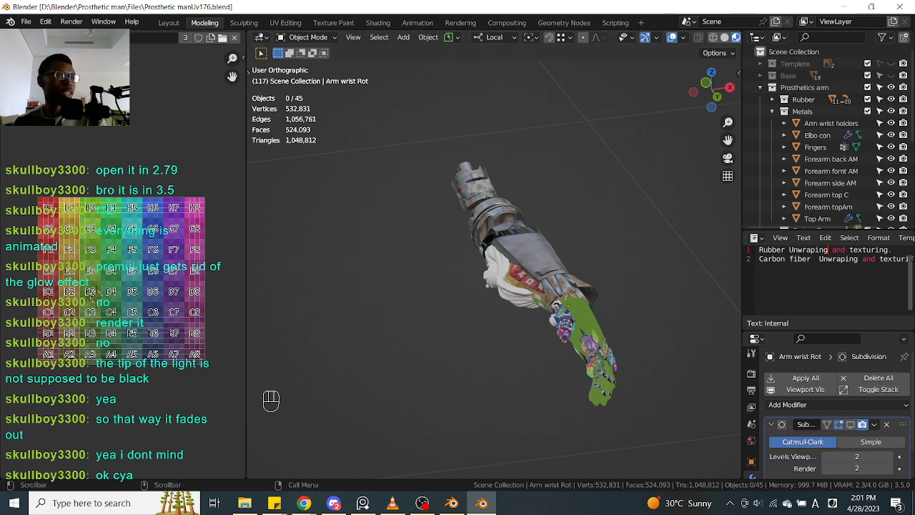
key(alt+Tab)
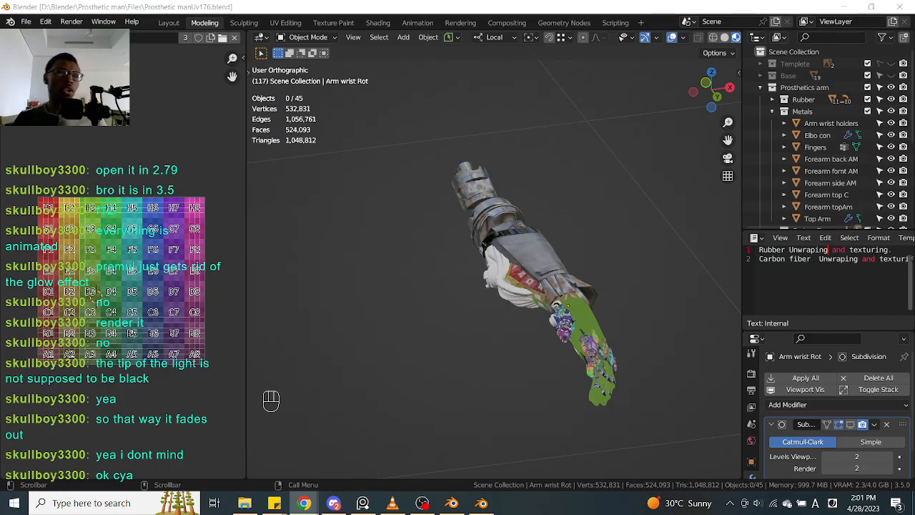